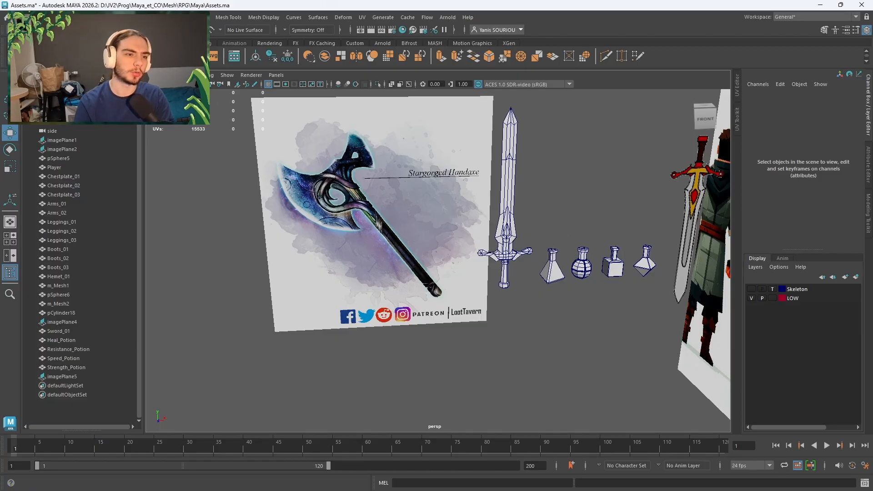
- Create a polygon cylinder and move it along X to about -399.8, over the axe reference image
{"action": "left_click", "coordinate": [57, 56]}
{"action": "scroll", "coordinate": [382, 197], "scroll_direction": "down", "scroll_amount": 5}
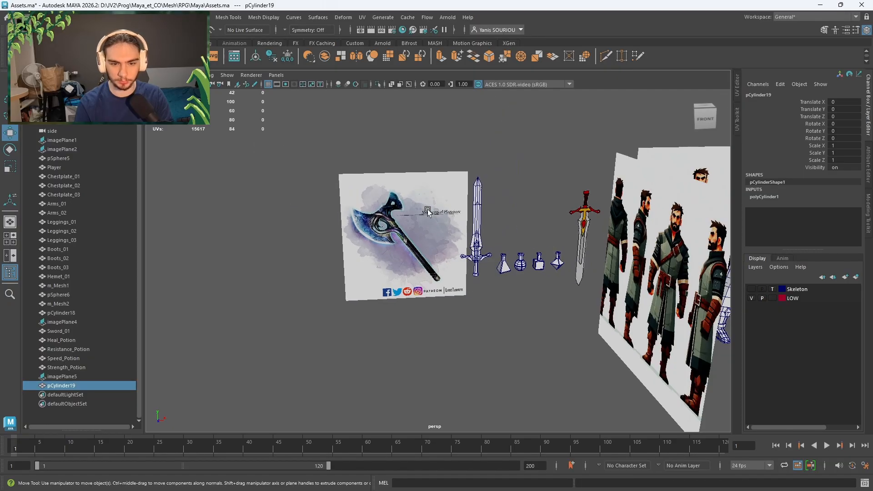
{"action": "middle_click_drag", "start_coordinate": [427, 210], "coordinate": [208, 200], "text": "alt"}
{"action": "left_click_drag", "start_coordinate": [601, 243], "coordinate": [223, 295]}
{"action": "key", "text": "f"}
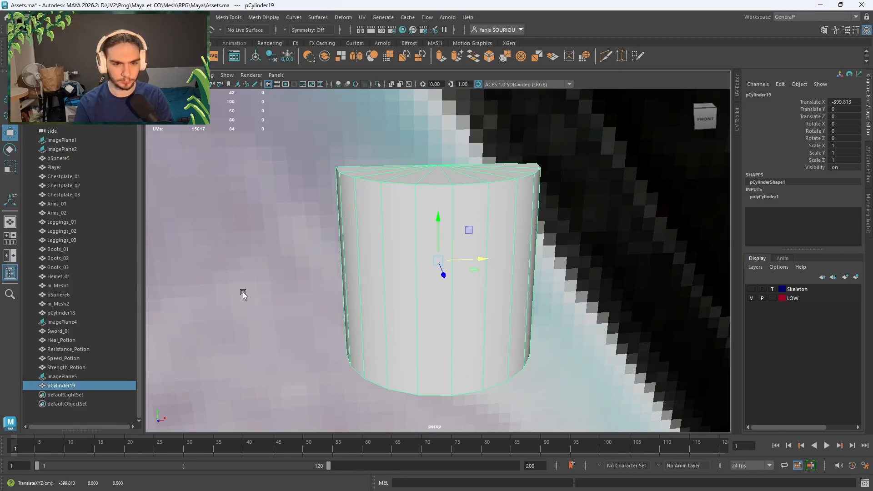
- In the front view, move the cylinder along X to about -395.7 so it sits on the axe handle
{"action": "key", "text": "space"}
{"action": "key", "text": "space"}
{"action": "key", "text": "f"}
{"action": "scroll", "coordinate": [410, 299], "scroll_direction": "down", "scroll_amount": 10}
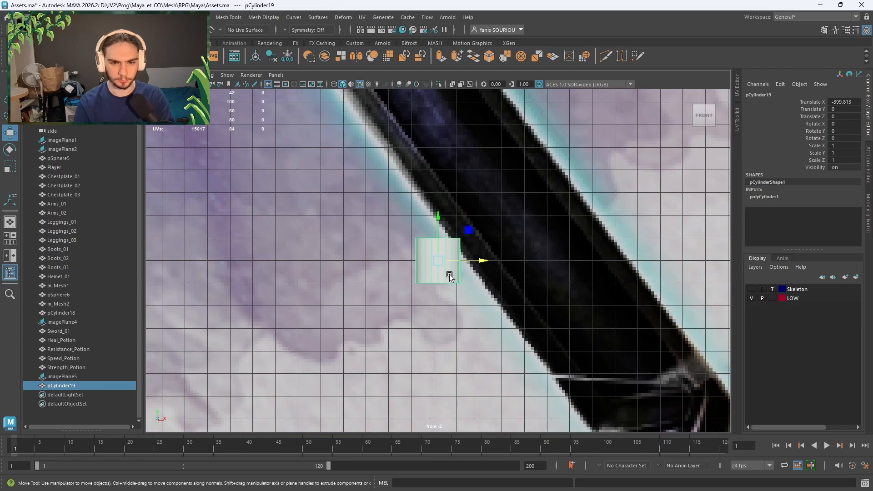
{"action": "left_click_drag", "start_coordinate": [484, 261], "coordinate": [575, 261]}
- Set the cylinder's Subdivisions Axis to 6
{"action": "left_click", "coordinate": [787, 199]}
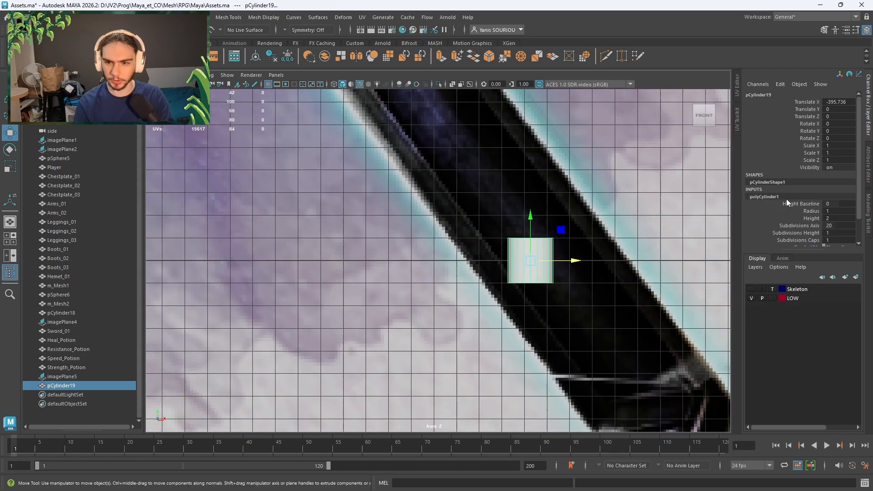
{"action": "left_click", "coordinate": [832, 226]}
{"action": "type", "text": "6"}
{"action": "key", "text": "Return"}
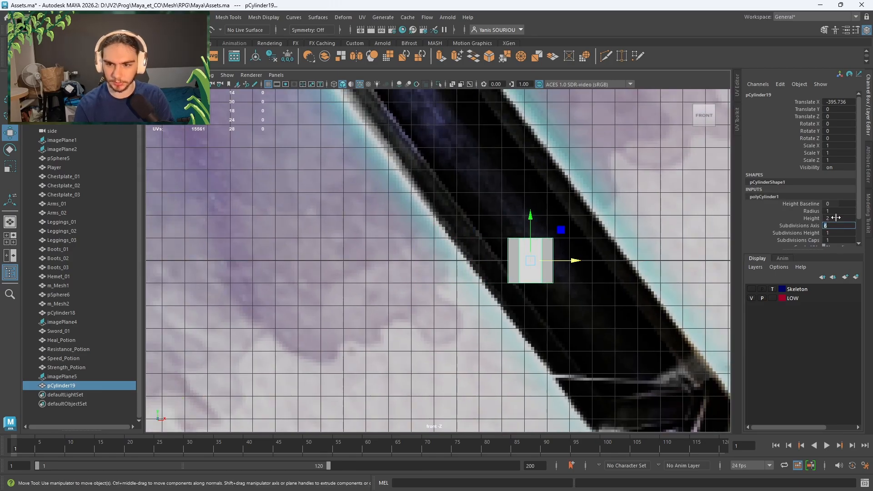
{"action": "scroll", "coordinate": [535, 259], "scroll_direction": "down", "scroll_amount": 2}
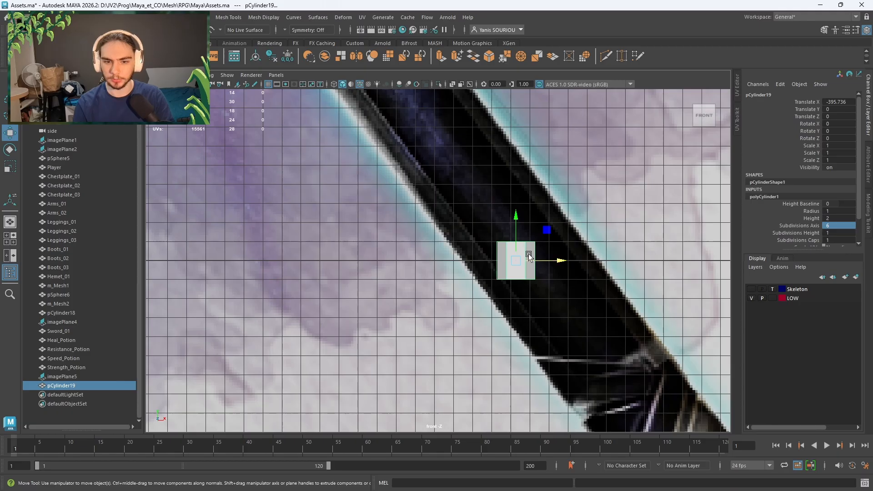
- Scale the cylinder uniformly to about 2.96 and rotate it about 38.8° around Z to fit the slanted handle
{"action": "key", "text": "r"}
{"action": "left_click_drag", "start_coordinate": [519, 261], "coordinate": [571, 257]}
{"action": "key", "text": "w"}
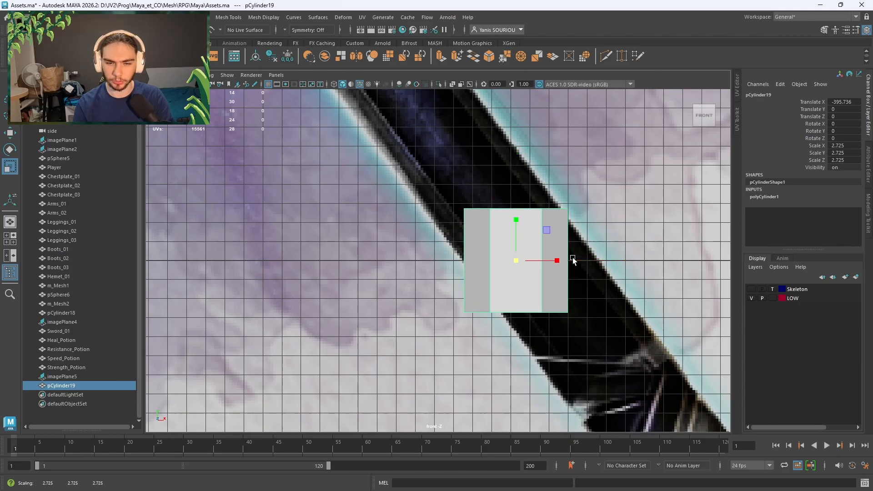
{"action": "key", "text": "e"}
{"action": "left_click_drag", "start_coordinate": [528, 291], "coordinate": [546, 268]}
{"action": "key", "text": "w"}
{"action": "key", "text": "r"}
{"action": "key", "text": "w"}
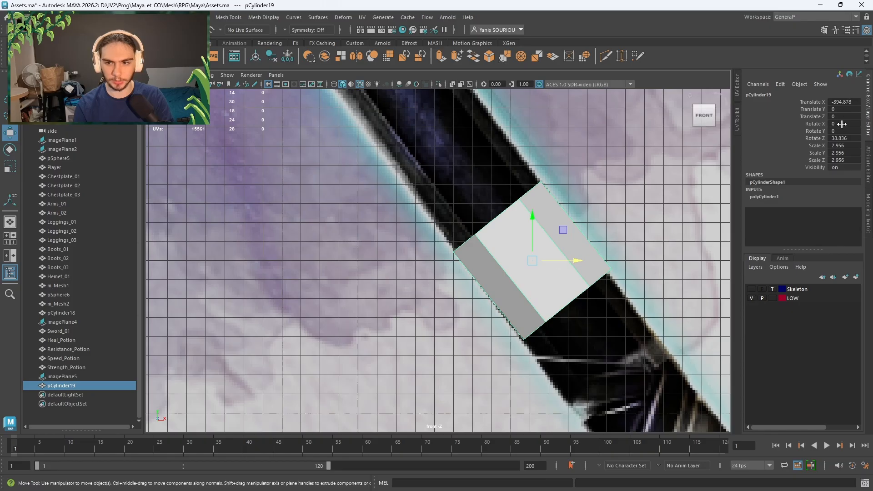
- Set the cylinder's Rotate Z to 0 so it stands upright
{"action": "type", "text": "0"}
{"action": "key", "text": "Return"}
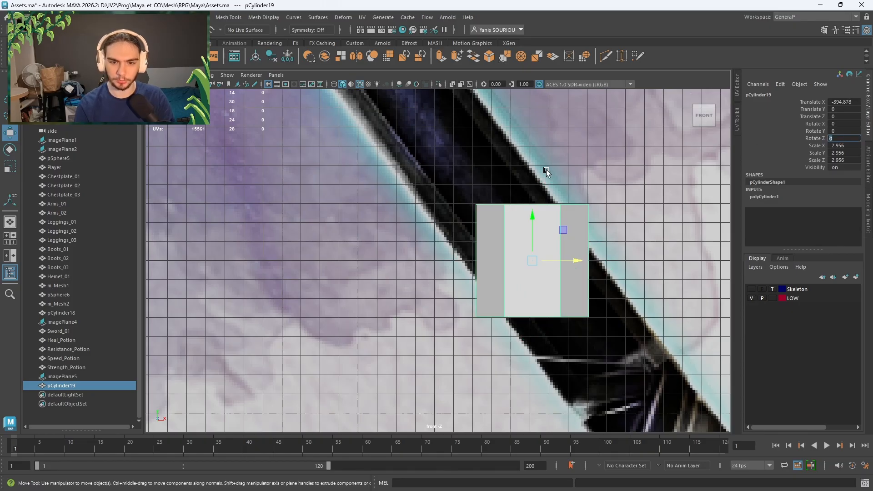
- Rotate the axe reference image plane to -35° around Z so the handle stands vertical
{"action": "scroll", "coordinate": [547, 171], "scroll_direction": "down", "scroll_amount": 5}
{"action": "scroll", "coordinate": [538, 180], "scroll_direction": "down", "scroll_amount": 3}
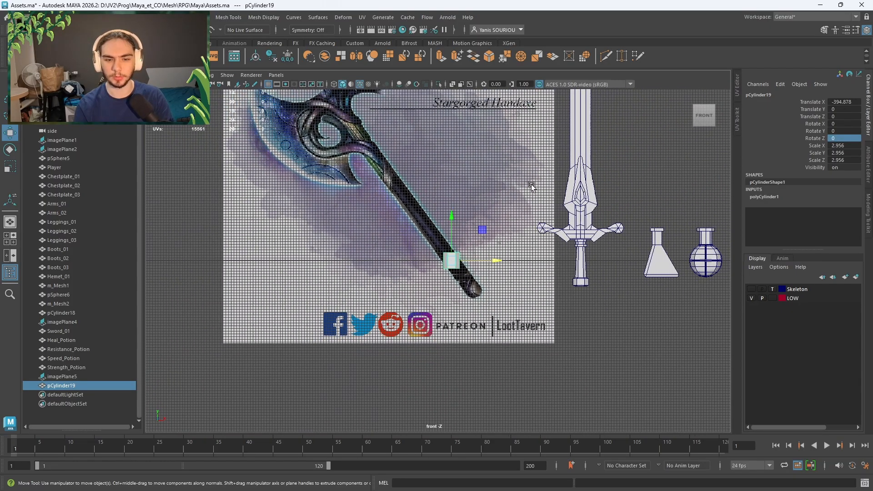
{"action": "left_click", "coordinate": [501, 195]}
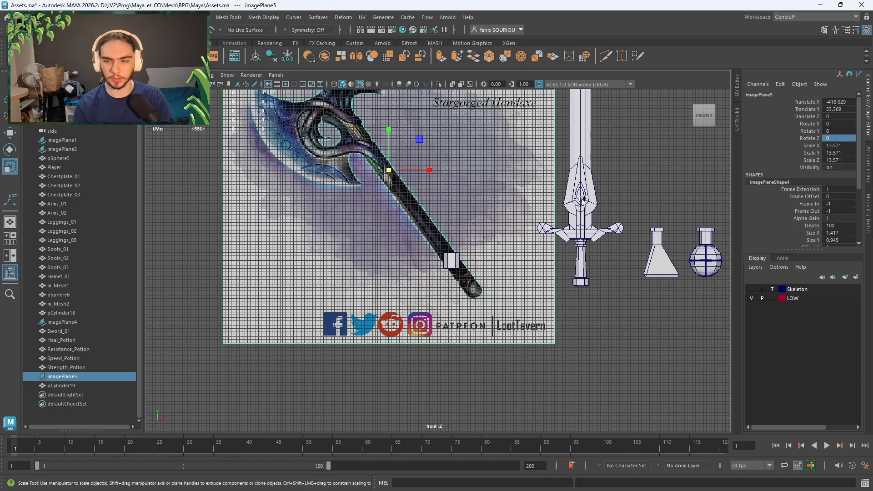
{"action": "key", "text": "e"}
{"action": "left_click_drag", "start_coordinate": [423, 150], "coordinate": [429, 174]}
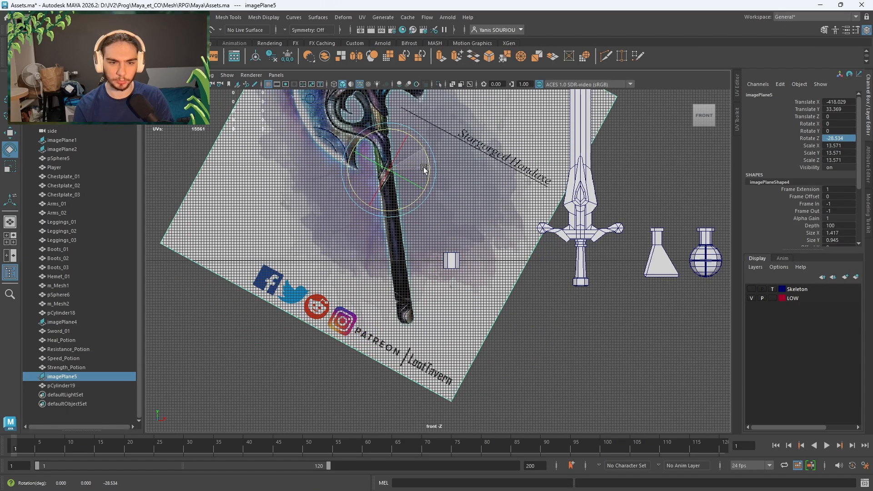
{"action": "double_click", "coordinate": [850, 139]}
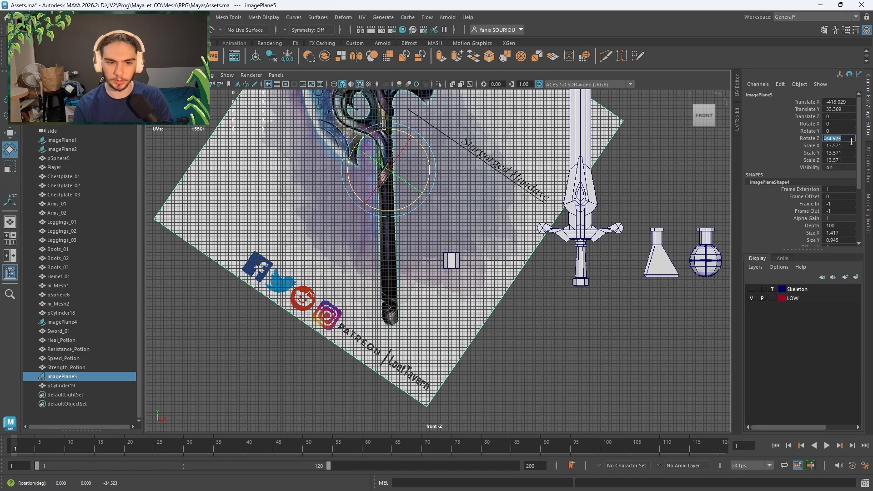
{"action": "type", "text": "-35"}
{"action": "key", "text": "Return"}
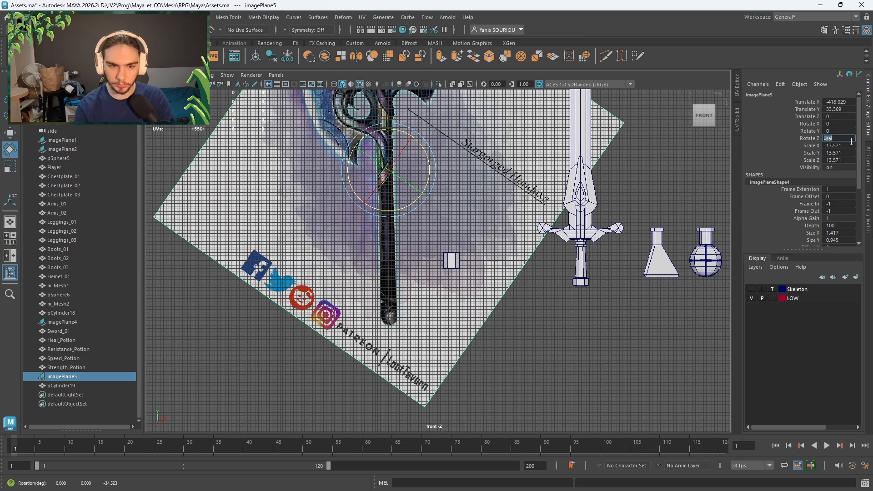
- Move the cylinder along X to about -418.3, onto the upright handle in the reference
{"action": "left_click", "coordinate": [453, 263]}
{"action": "key", "text": "w"}
{"action": "left_click_drag", "start_coordinate": [476, 262], "coordinate": [413, 280]}
{"action": "key", "text": "f"}
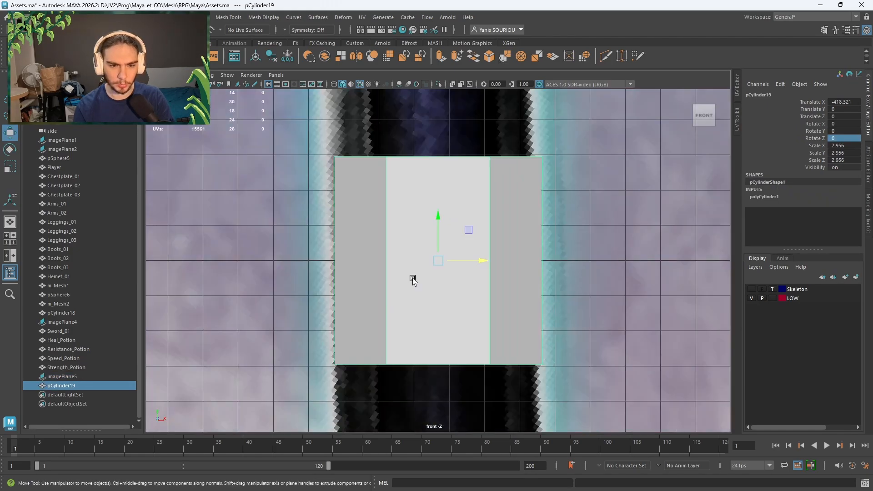
- Stretch the cylinder along Y into a long shaft and raise it to about Y 8.4 below the axe head
{"action": "scroll", "coordinate": [413, 278], "scroll_direction": "down", "scroll_amount": 3}
{"action": "key", "text": "r"}
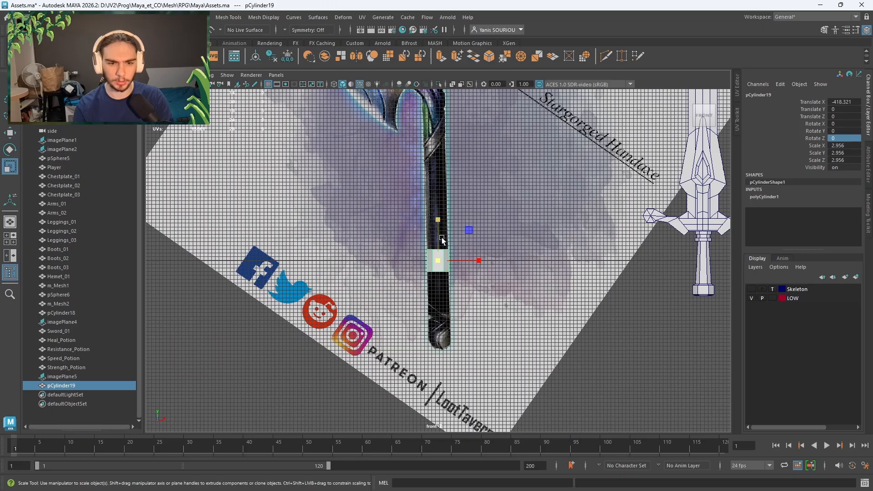
{"action": "left_click_drag", "start_coordinate": [440, 238], "coordinate": [465, 187]}
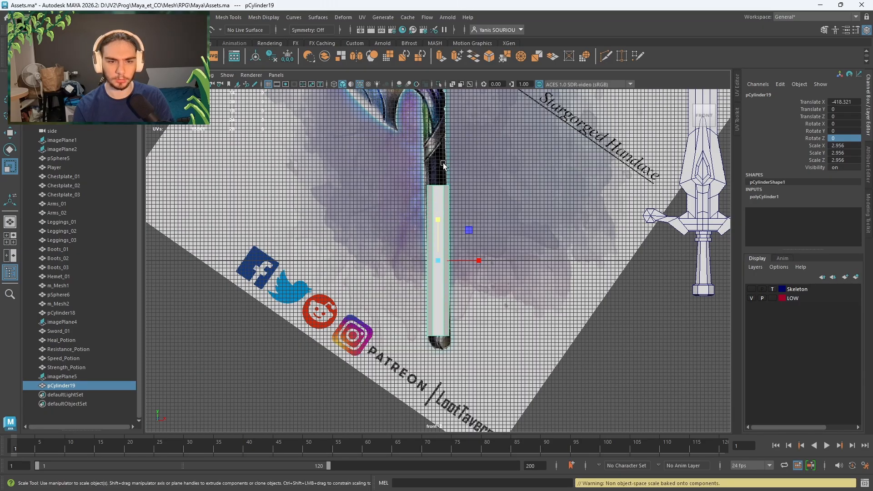
{"action": "middle_click_drag", "start_coordinate": [466, 187], "coordinate": [478, 288], "text": "alt"}
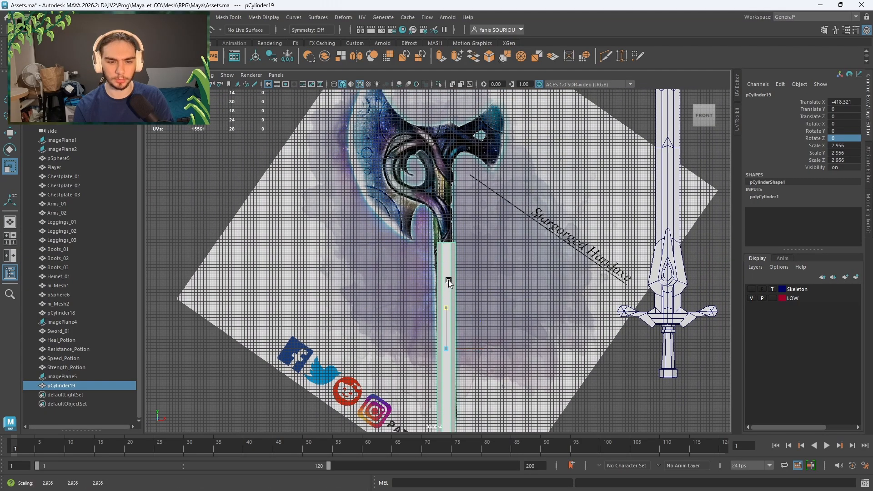
{"action": "key", "text": "w"}
{"action": "left_click_drag", "start_coordinate": [447, 305], "coordinate": [446, 272]}
- Set the axe reference image plane's Rotate Z to -37
{"action": "left_click", "coordinate": [477, 279]}
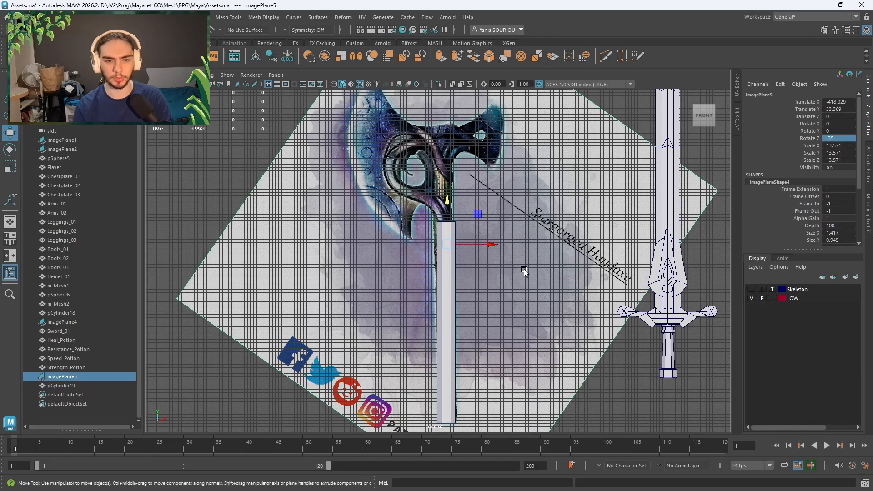
{"action": "key", "text": "e"}
{"action": "left_click_drag", "start_coordinate": [486, 238], "coordinate": [486, 238]}
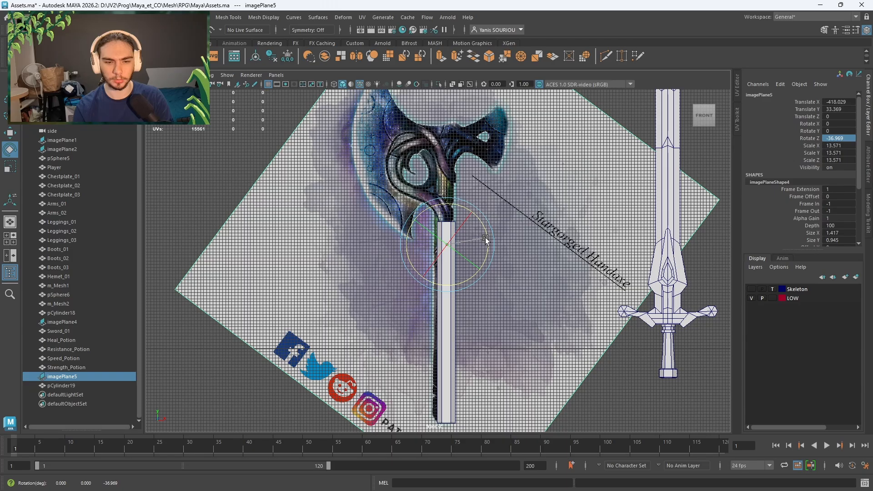
{"action": "left_click_drag", "start_coordinate": [485, 239], "coordinate": [487, 241]}
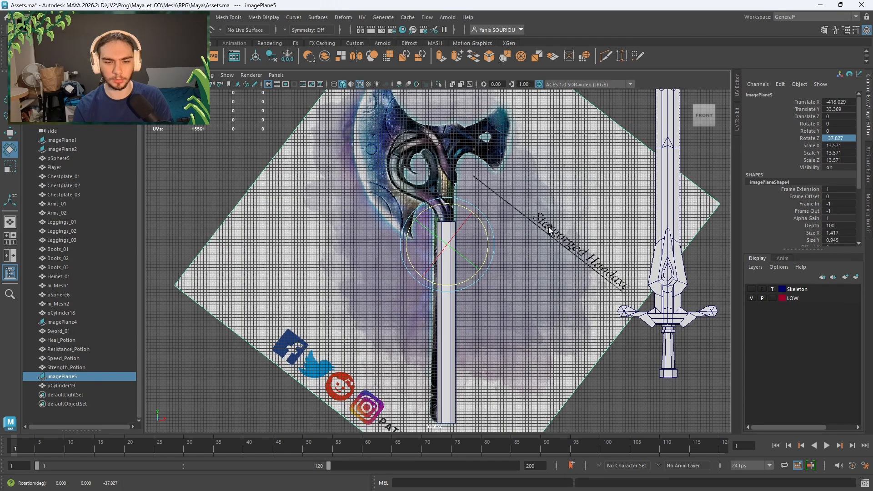
{"action": "double_click", "coordinate": [827, 137]}
{"action": "type", "text": "-37"}
{"action": "key", "text": "Return"}
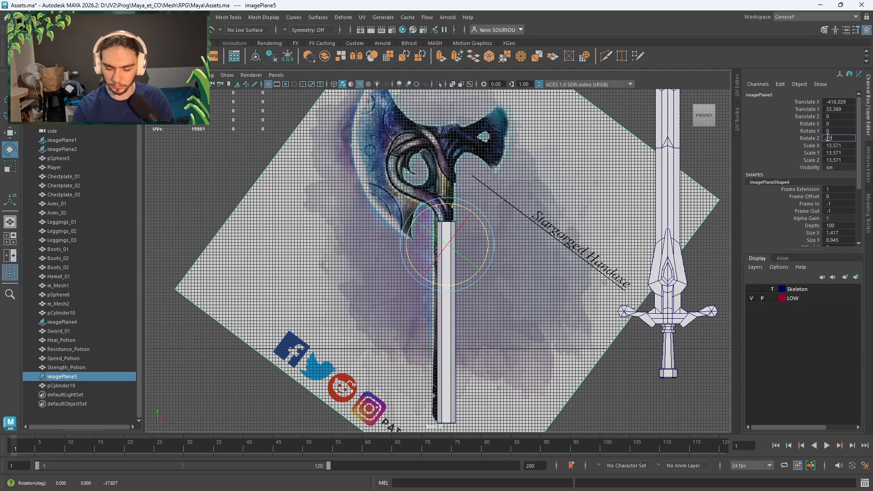
- Shift the shaft cylinder along X to about -419.5 to align it with the handle in the reference
{"action": "left_click", "coordinate": [450, 365]}
{"action": "key", "text": "w"}
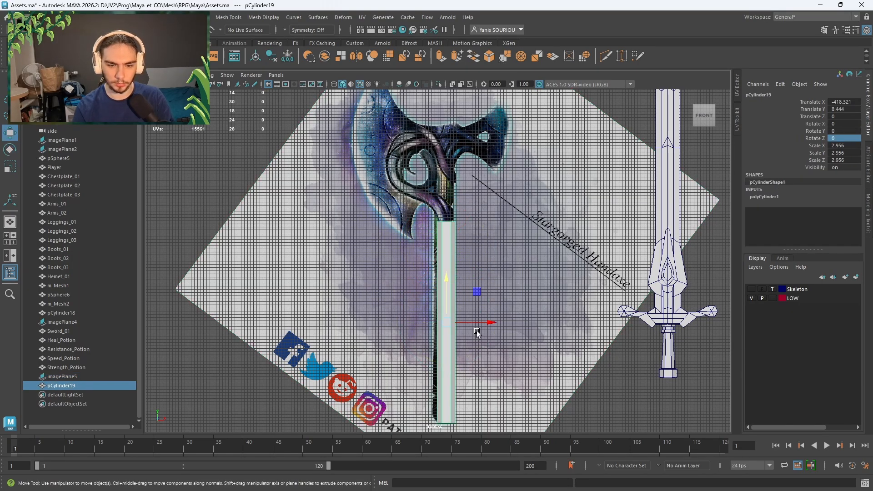
{"action": "left_click_drag", "start_coordinate": [488, 322], "coordinate": [485, 322]}
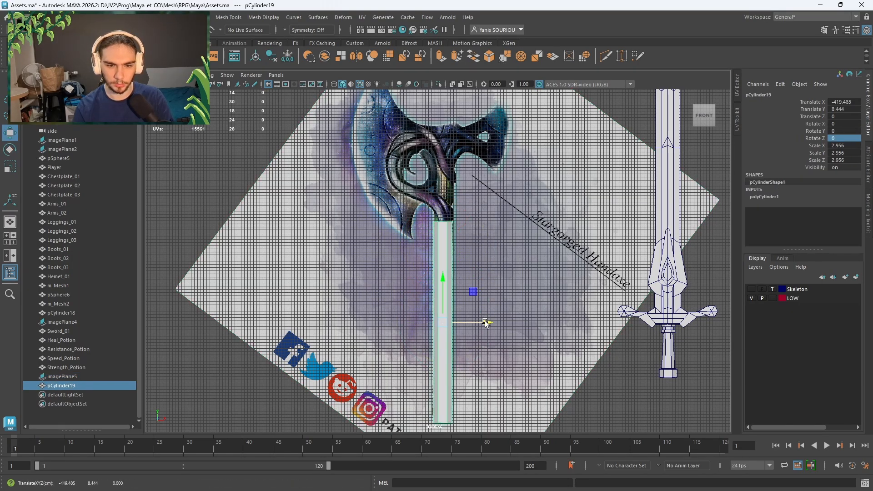
{"action": "scroll", "coordinate": [467, 206], "scroll_direction": "down", "scroll_amount": 2}
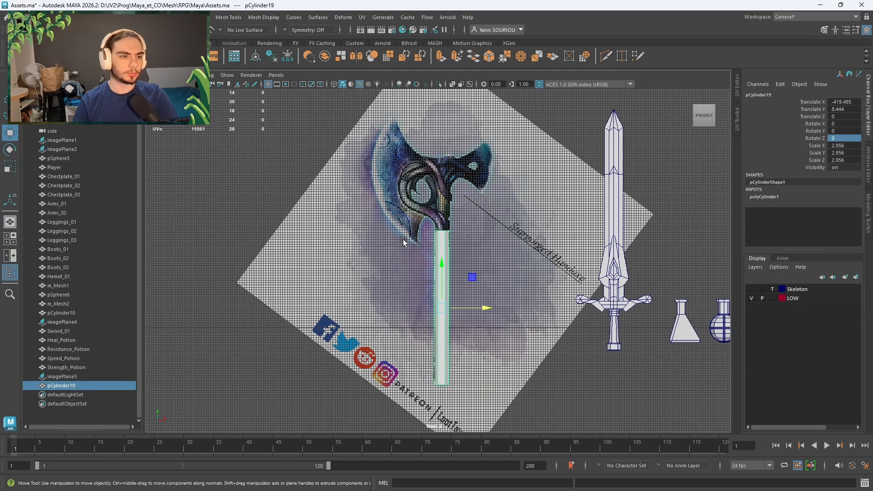
- Create a polygon cube and move it along X to about -426.9, beside the axe shaft
{"action": "scroll", "coordinate": [464, 258], "scroll_direction": "down", "scroll_amount": 8}
{"action": "middle_click_drag", "start_coordinate": [465, 259], "coordinate": [317, 271], "text": "alt"}
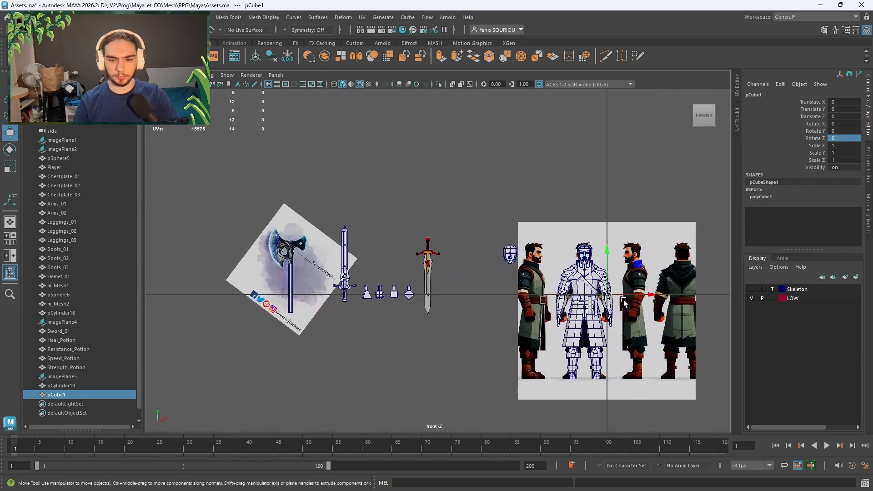
{"action": "left_click_drag", "start_coordinate": [640, 298], "coordinate": [332, 297]}
{"action": "key", "text": "f"}
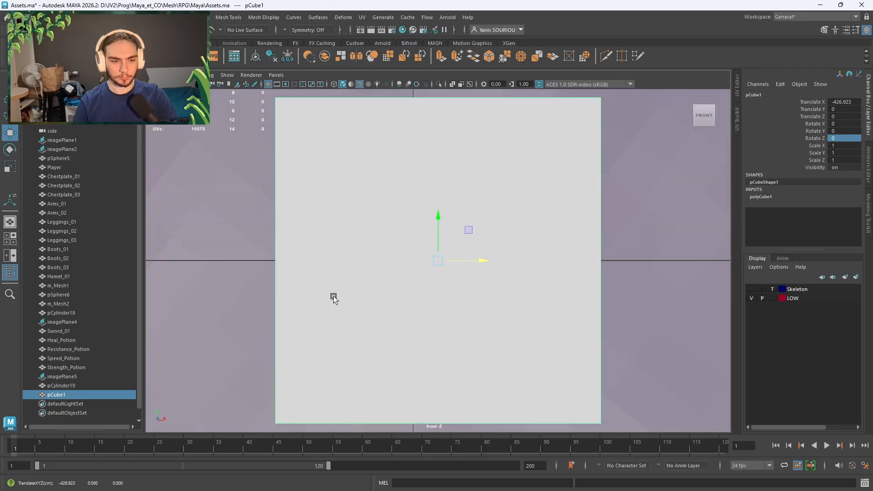
- Raise the cube to about Y 54.7 over the axe head and scale it uniformly to about 9.17
{"action": "scroll", "coordinate": [351, 287], "scroll_direction": "down", "scroll_amount": 6}
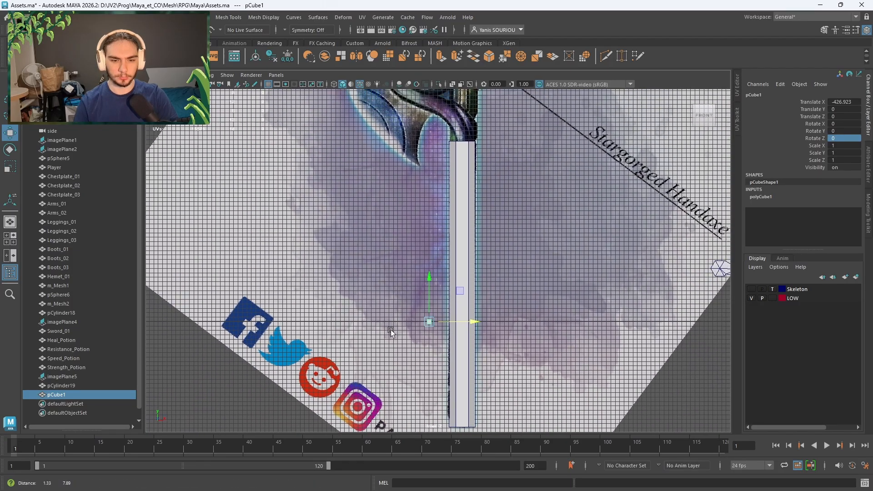
{"action": "left_click_drag", "start_coordinate": [423, 337], "coordinate": [423, 146]}
{"action": "key", "text": "r"}
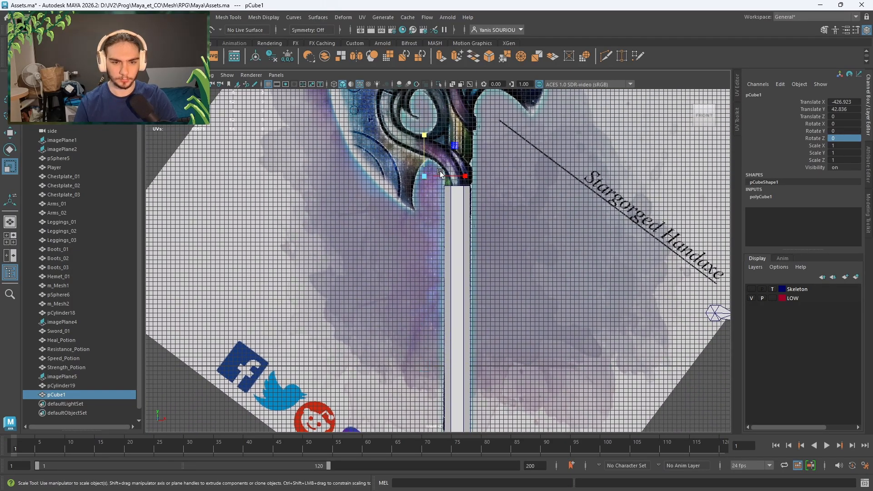
{"action": "left_click_drag", "start_coordinate": [441, 175], "coordinate": [427, 110]}
{"action": "key", "text": "w"}
{"action": "middle_click_drag", "start_coordinate": [434, 127], "coordinate": [435, 197], "text": "alt"}
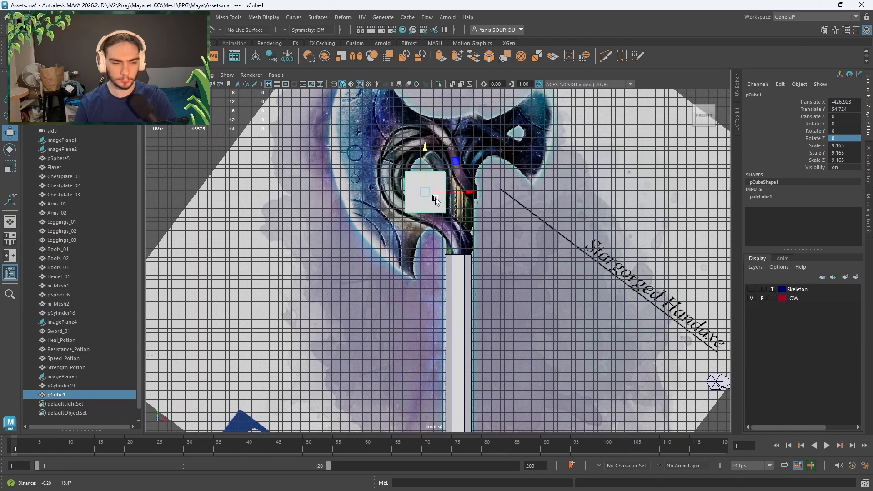
- Narrow the cube slightly along X and stretch it along Y into a tall block
{"action": "key", "text": "r"}
{"action": "left_click_drag", "start_coordinate": [465, 192], "coordinate": [458, 192]}
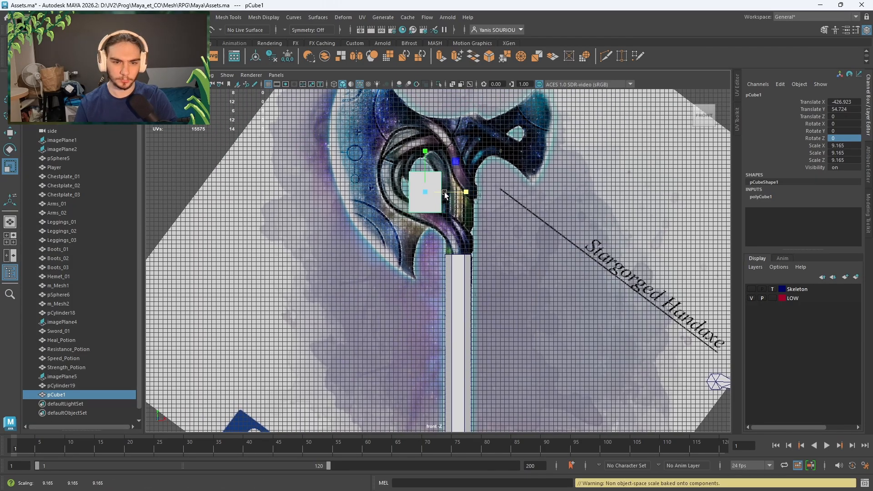
{"action": "left_click_drag", "start_coordinate": [425, 151], "coordinate": [424, 96]}
{"action": "middle_click_drag", "start_coordinate": [484, 168], "coordinate": [499, 217], "text": "alt"}
- Center the block above the shaft at about X -419.6, Y 61.3, and enlarge it to span the axe head's core
{"action": "key", "text": "w"}
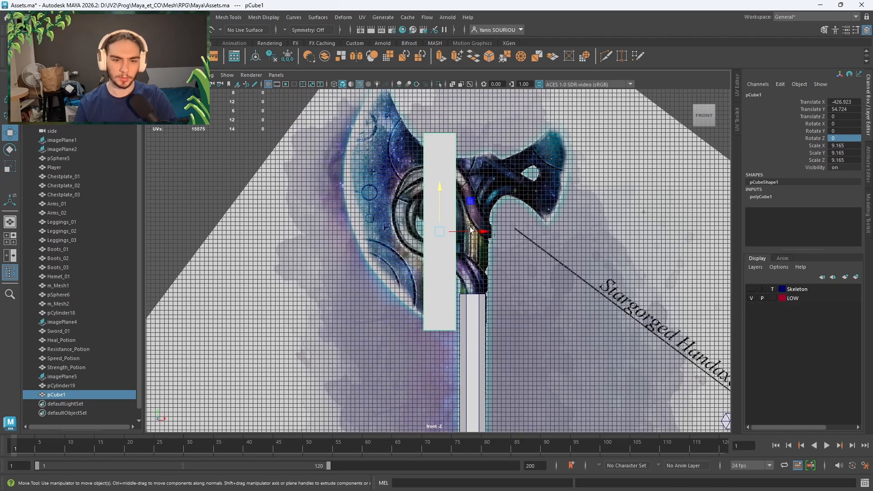
{"action": "left_click_drag", "start_coordinate": [473, 233], "coordinate": [516, 192]}
{"action": "key", "text": "r"}
{"action": "middle_click_drag", "start_coordinate": [515, 192], "coordinate": [509, 213], "text": "alt"}
{"action": "key", "text": "w"}
{"action": "left_click_drag", "start_coordinate": [472, 195], "coordinate": [467, 196]}
{"action": "key", "text": "r"}
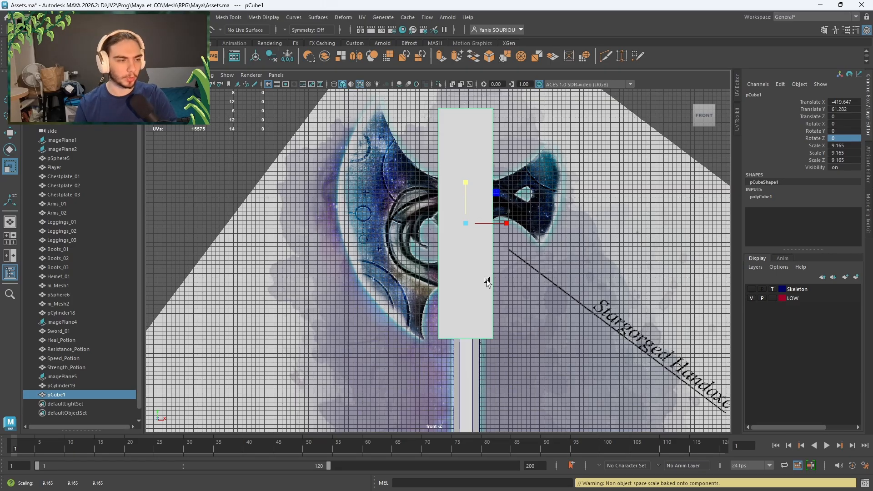
- Cut three horizontal edge loops across the tall block with Multi-Cut, one of them at its middle
{"action": "left_click", "coordinate": [605, 56]}
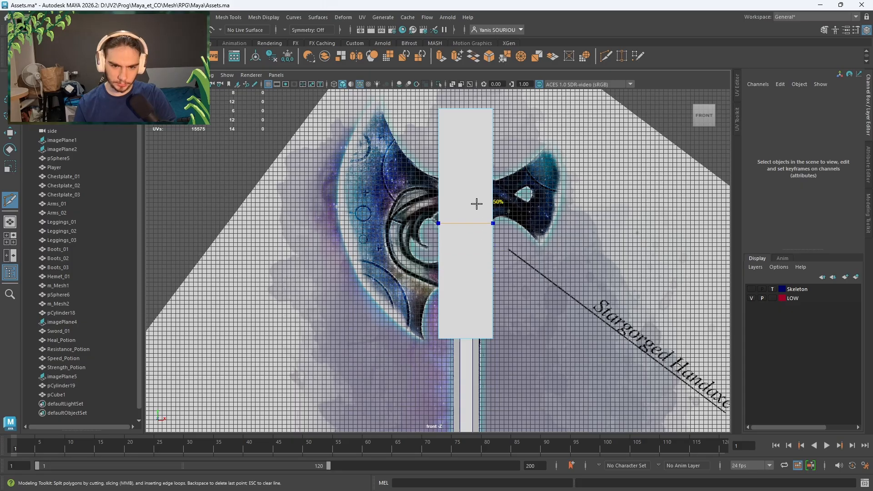
{"action": "left_click", "coordinate": [475, 162]}
{"action": "left_click", "coordinate": [458, 261], "text": "ctrl+shift"}
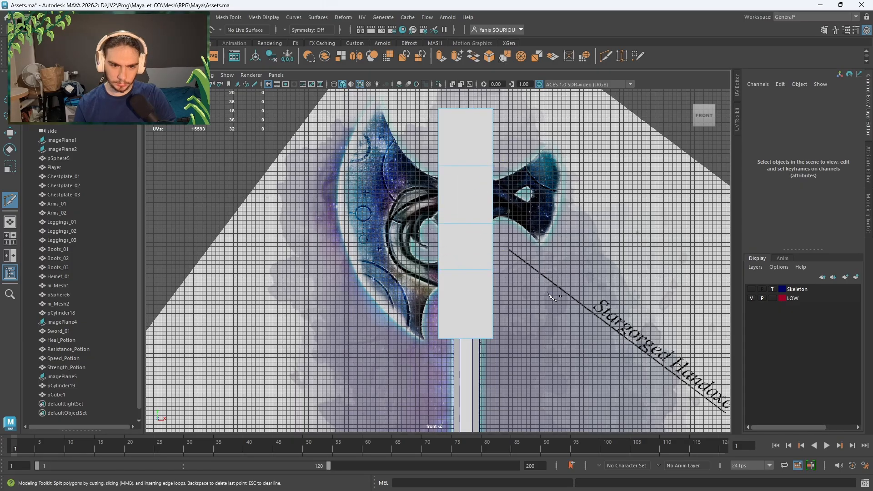
- Undo the lowest edge loop and recut it at the middle of the block's lower half
{"action": "left_click_drag", "start_coordinate": [550, 298], "coordinate": [511, 289], "text": "alt"}
{"action": "key", "text": "ctrl+z"}
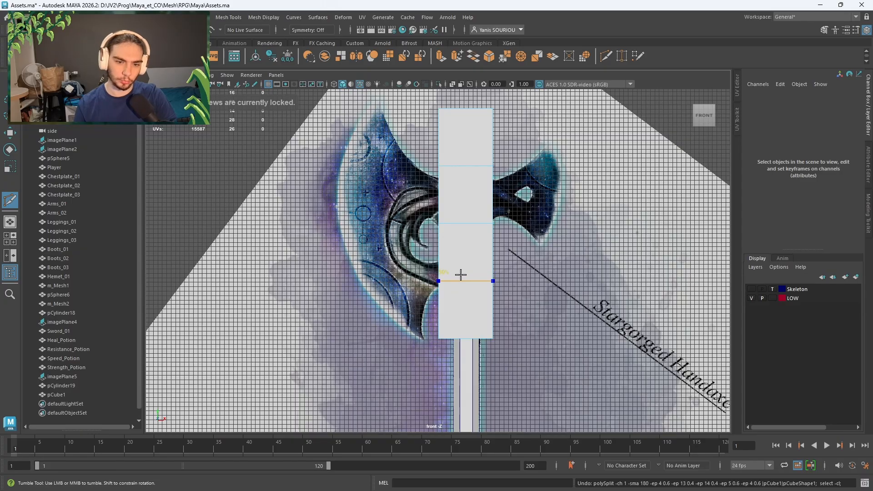
{"action": "left_click", "coordinate": [460, 275], "text": "ctrl+shift"}
- In the perspective view, move the handaxe reference image back along Z so it stands clear behind the axe geometry
{"action": "key", "text": "space"}
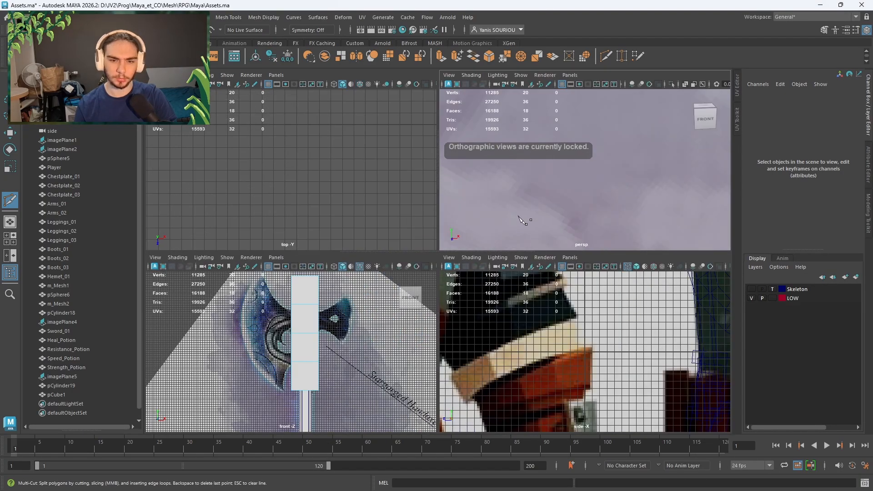
{"action": "key", "text": "space"}
{"action": "key", "text": "a"}
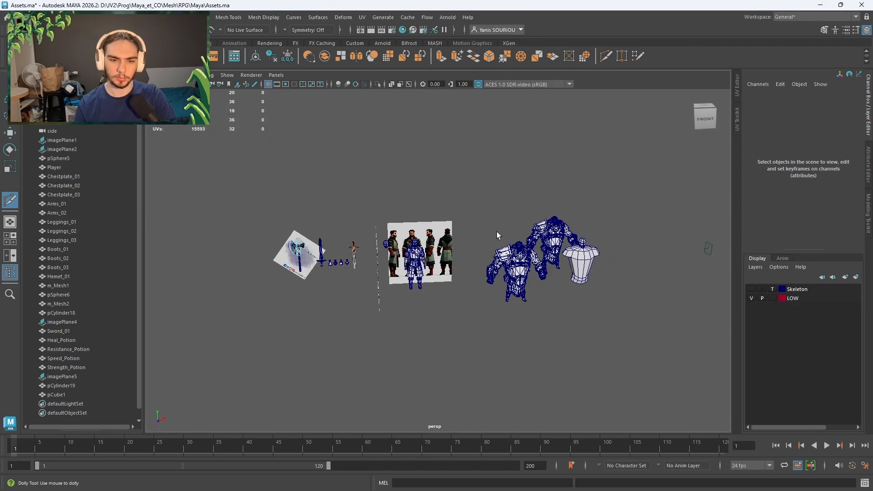
{"action": "key", "text": "w"}
{"action": "right_click_drag", "start_coordinate": [260, 271], "coordinate": [321, 130]}
{"action": "key", "text": "f"}
{"action": "left_click_drag", "start_coordinate": [408, 209], "coordinate": [478, 266], "text": "alt"}
{"action": "left_click", "coordinate": [424, 349]}
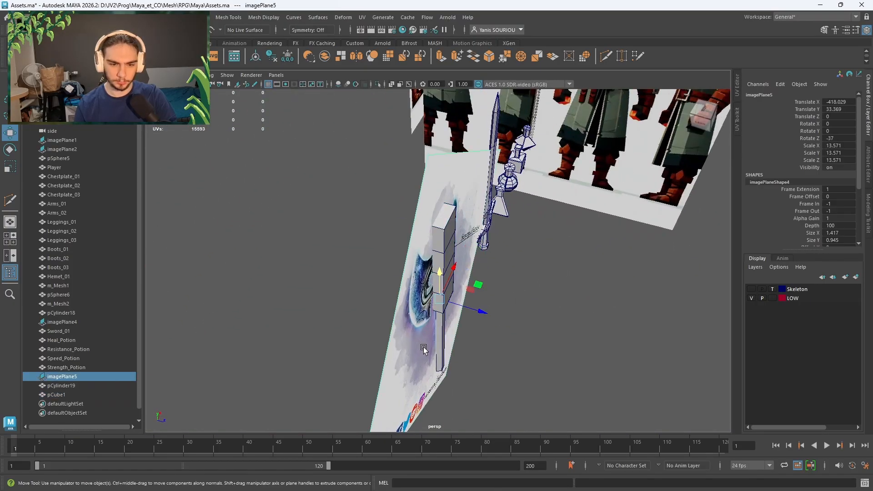
{"action": "left_click", "coordinate": [377, 366]}
{"action": "left_click", "coordinate": [409, 356]}
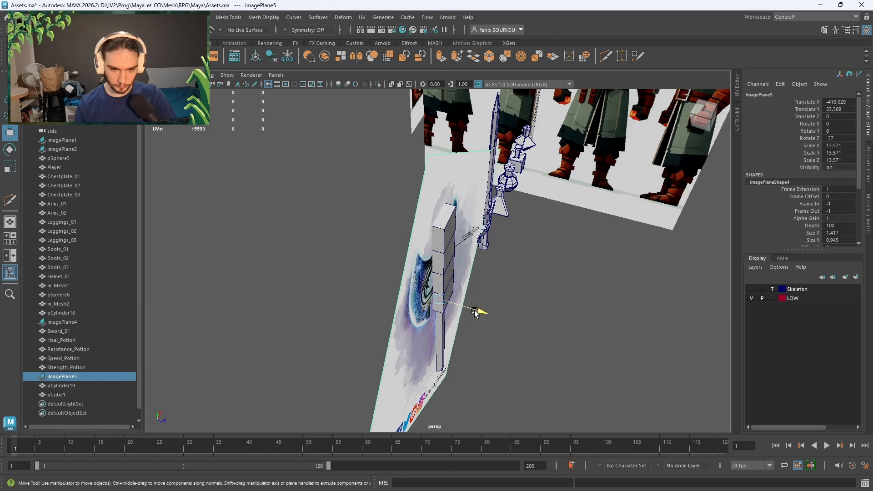
{"action": "left_click_drag", "start_coordinate": [476, 310], "coordinate": [392, 301]}
{"action": "left_click", "coordinate": [538, 356]}
- Scale the axe head block down slightly along Z to reduce its thickness
{"action": "left_click_drag", "start_coordinate": [538, 351], "coordinate": [503, 297], "text": "alt"}
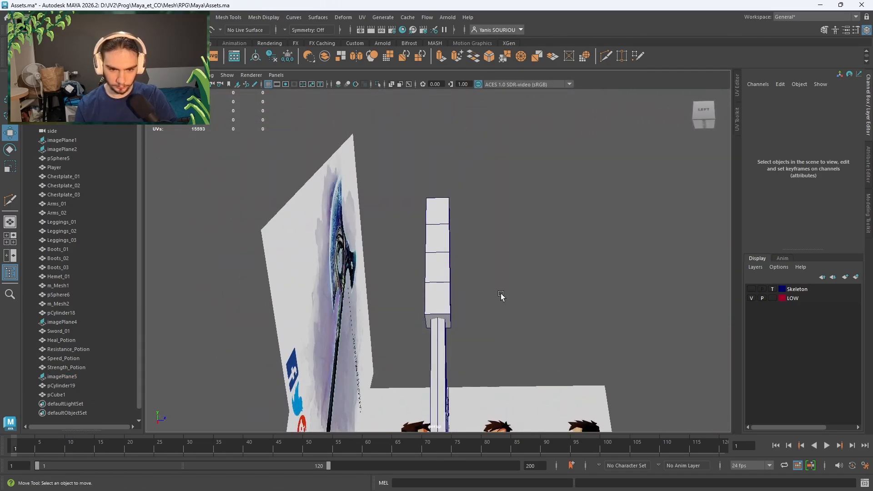
{"action": "left_click", "coordinate": [430, 295]}
{"action": "key", "text": "r"}
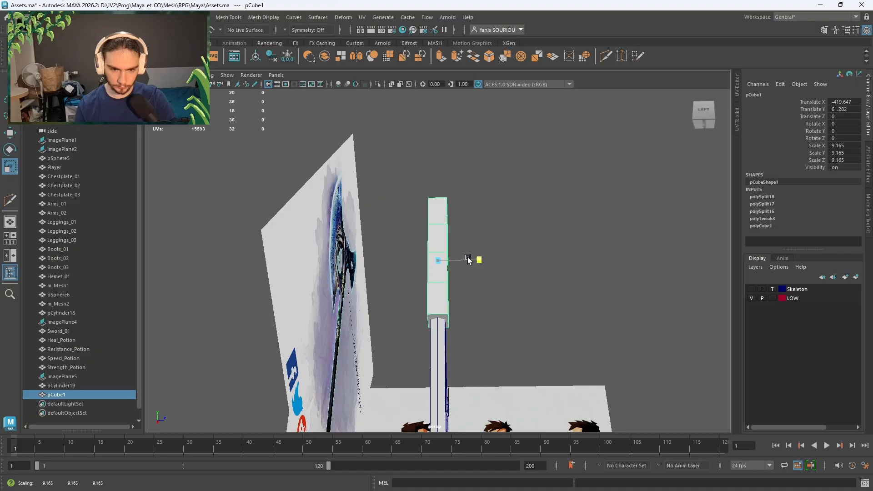
{"action": "left_click_drag", "start_coordinate": [473, 264], "coordinate": [457, 320], "text": "alt"}
{"action": "scroll", "coordinate": [468, 309], "scroll_direction": "up", "scroll_amount": 3}
{"action": "mouse_move", "coordinate": [510, 282]}
{"action": "left_mouse_down"}
{"action": "mouse_move", "coordinate": [527, 282]}
{"action": "mouse_move", "coordinate": [504, 281]}
{"action": "left_mouse_up"}
- Move the upper and lower loop edges inward along X on the block's side facing away from the large blade
{"action": "key", "text": "w"}
{"action": "left_click_drag", "start_coordinate": [472, 315], "coordinate": [471, 335], "text": "alt"}
{"action": "right_click_drag", "start_coordinate": [466, 232], "coordinate": [469, 205]}
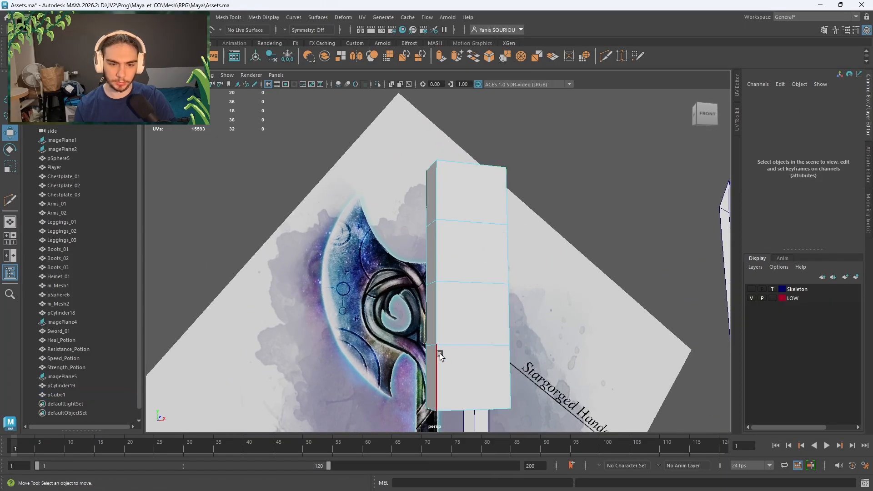
{"action": "left_click", "coordinate": [433, 346]}
{"action": "left_click", "coordinate": [435, 287], "text": "shift"}
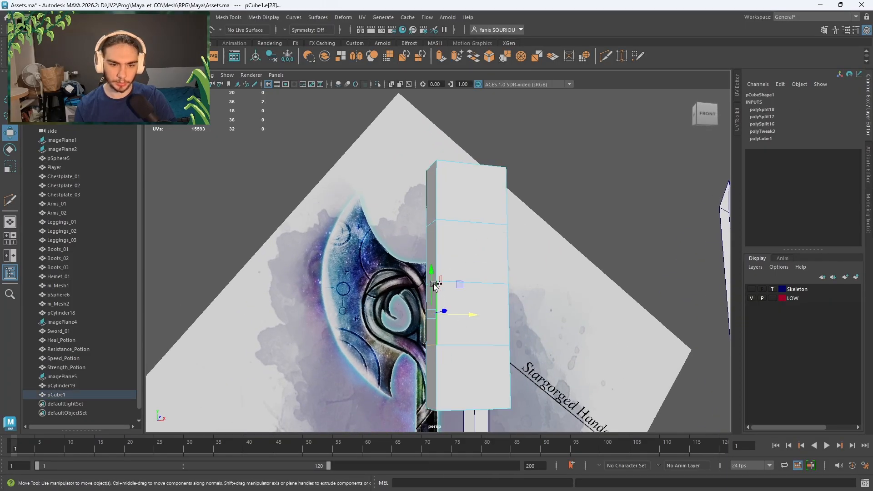
{"action": "left_click", "coordinate": [472, 302]}
{"action": "left_click_drag", "start_coordinate": [500, 357], "coordinate": [462, 375], "text": "alt"}
{"action": "left_click", "coordinate": [468, 242]}
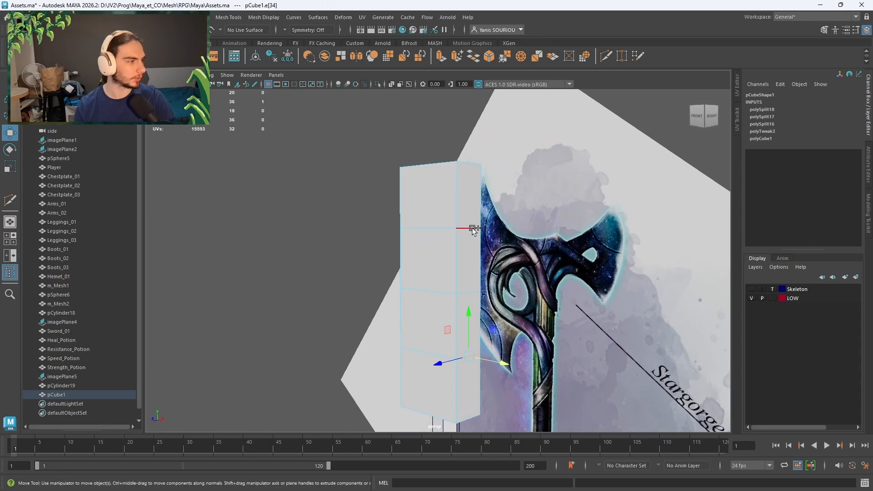
{"action": "left_click", "coordinate": [471, 292]}
{"action": "left_click_drag", "start_coordinate": [491, 300], "coordinate": [488, 297]}
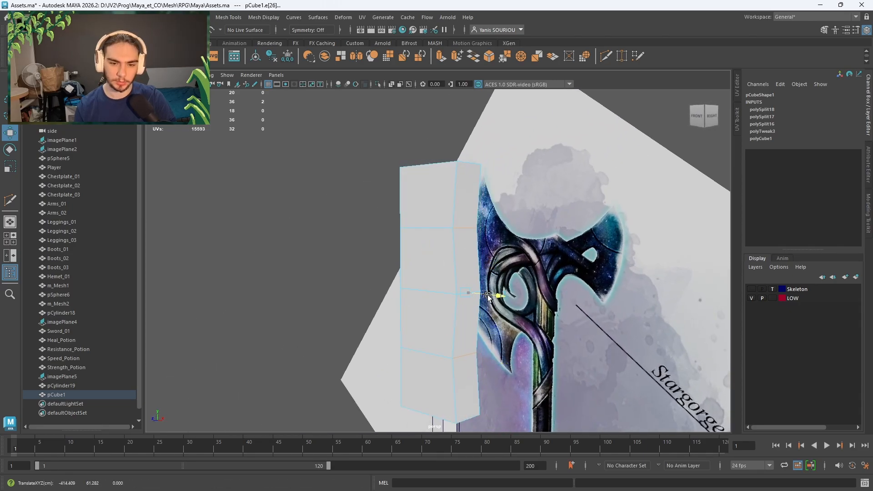
- Pull the middle loop edge on that same side further inward along X to form a concave profile
{"action": "left_click", "coordinate": [477, 306]}
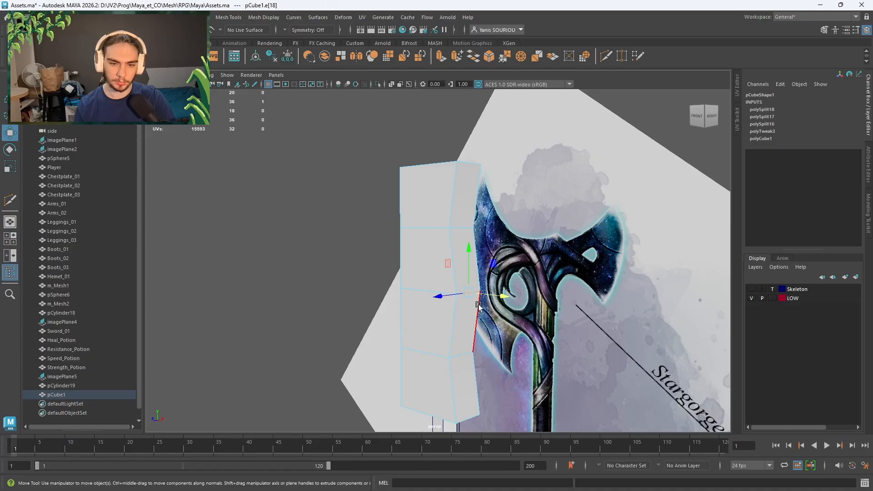
{"action": "left_click_drag", "start_coordinate": [499, 298], "coordinate": [483, 299]}
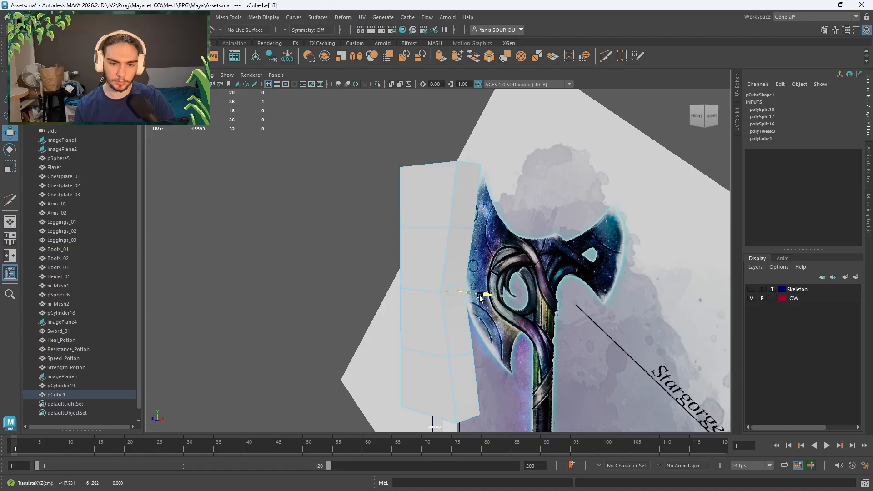
{"action": "left_click_drag", "start_coordinate": [448, 337], "coordinate": [522, 279], "text": "alt"}
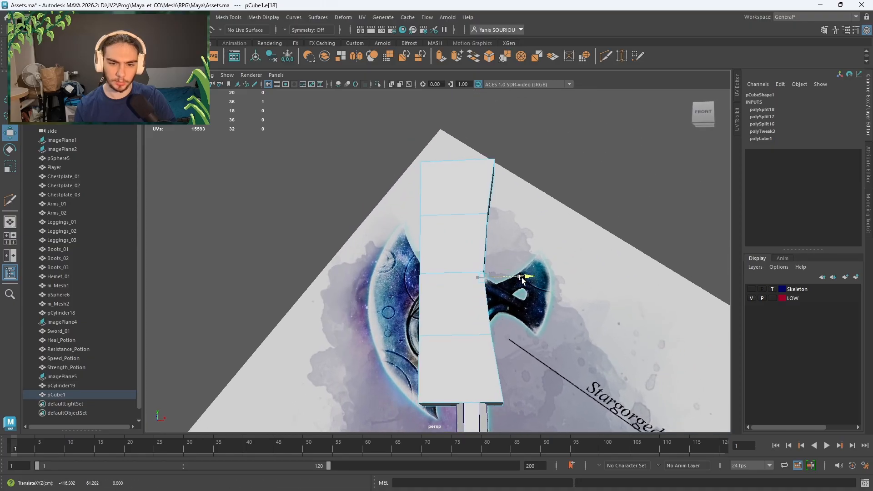
- Move the lowest loop edge on the large-blade side inward along X to pinch the block above its base
{"action": "mouse_move", "coordinate": [522, 366]}
{"action": "left_mouse_down", "text": "alt"}
{"action": "mouse_move", "coordinate": [466, 381]}
{"action": "mouse_move", "coordinate": [526, 365]}
{"action": "left_mouse_up", "text": "alt"}
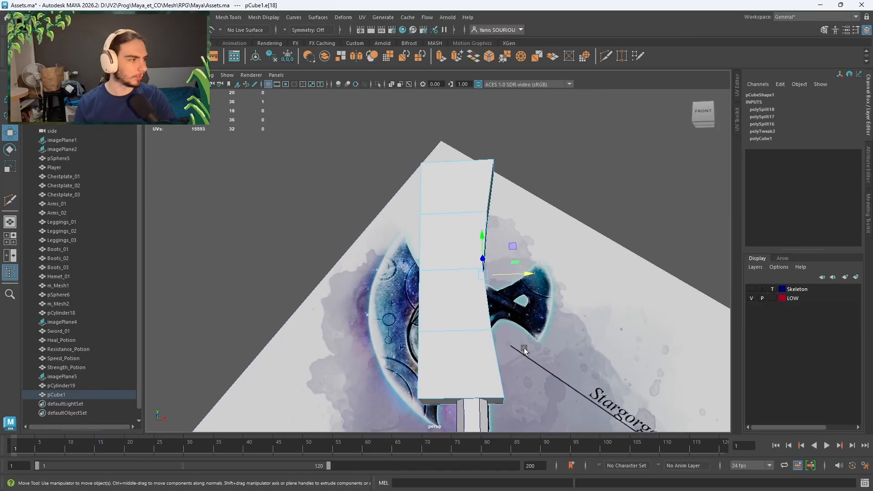
{"action": "left_click_drag", "start_coordinate": [524, 349], "coordinate": [483, 344], "text": "alt"}
{"action": "left_click", "coordinate": [441, 355]}
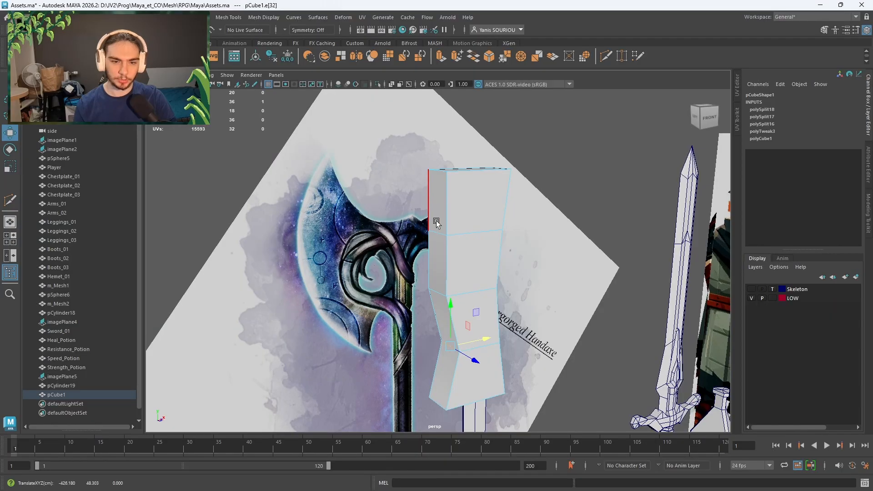
- Extrude the two upper side faces of the block along X toward the large blade
{"action": "right_click_drag", "start_coordinate": [436, 222], "coordinate": [436, 241]}
{"action": "left_click", "coordinate": [437, 241]}
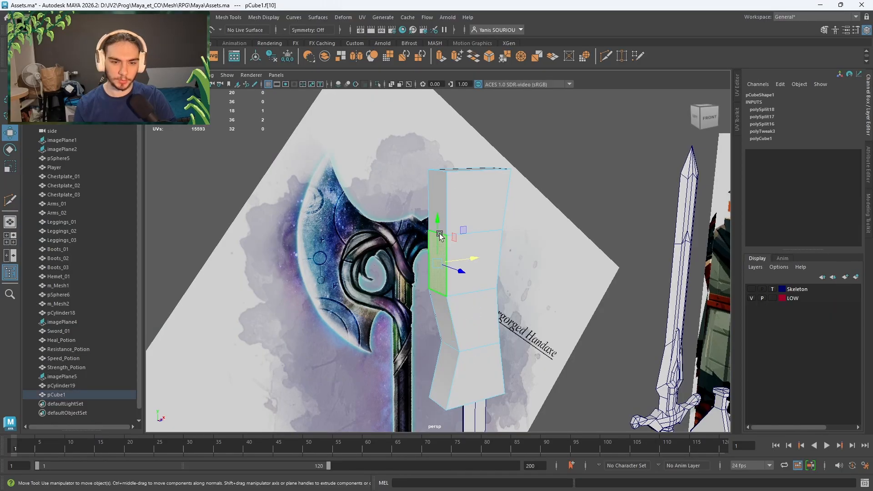
{"action": "left_click", "coordinate": [446, 201], "text": "shift"}
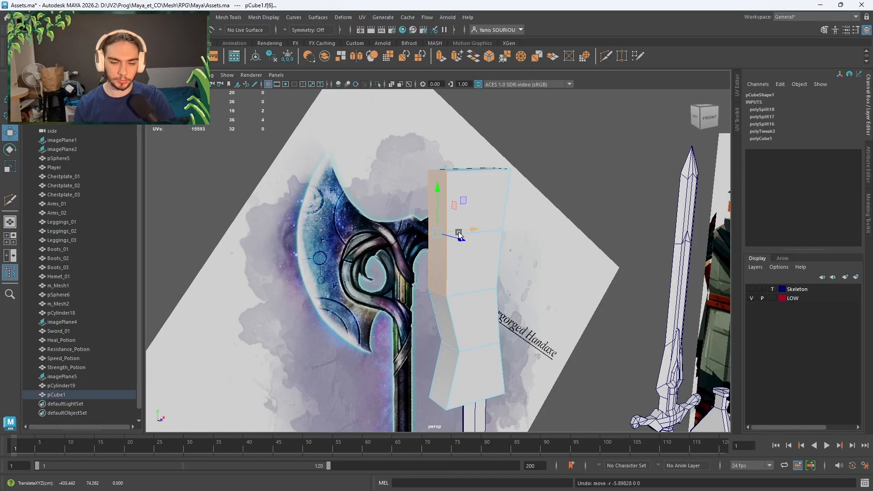
{"action": "left_click_drag", "start_coordinate": [464, 232], "coordinate": [437, 254], "text": "shift"}
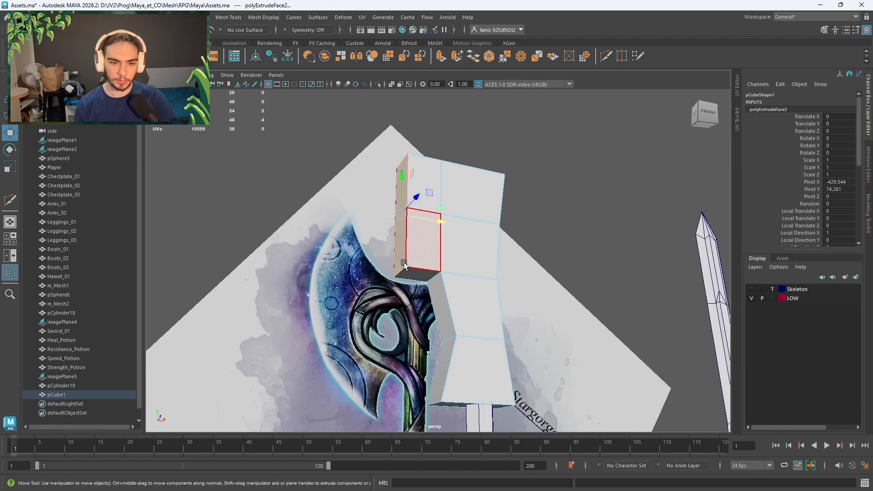
- Raise the lower outer edge of the new extrusion along Y to about 64.9 so its underside slopes
{"action": "right_click_drag", "start_coordinate": [403, 231], "coordinate": [404, 210]}
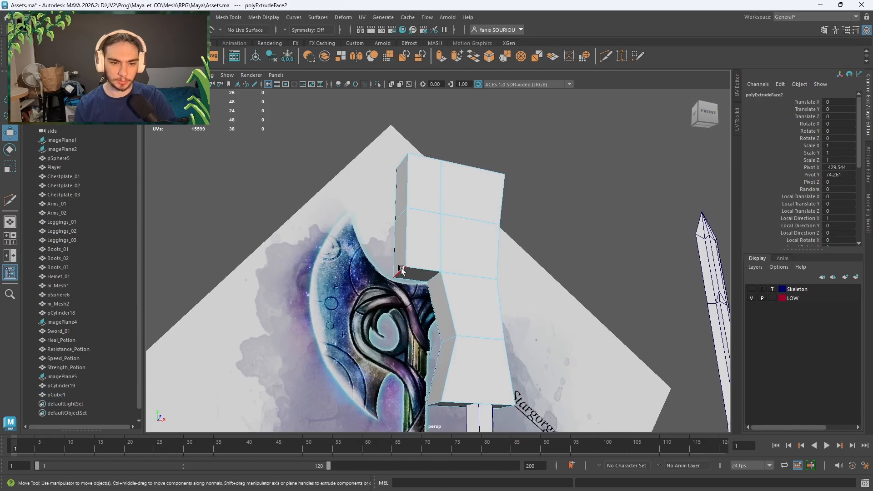
{"action": "left_click", "coordinate": [402, 269]}
{"action": "left_click_drag", "start_coordinate": [399, 251], "coordinate": [406, 236]}
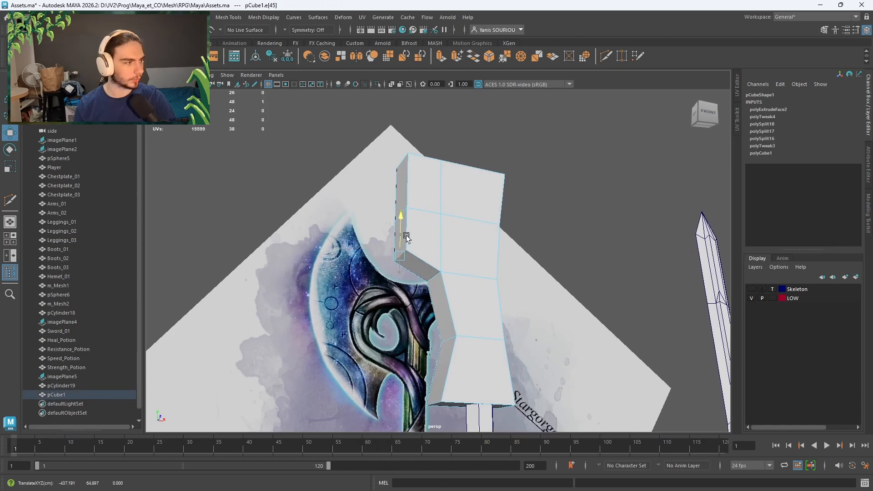
- Extrude the two outer side faces a second time along X toward the large blade
{"action": "left_click_drag", "start_coordinate": [461, 286], "coordinate": [488, 311], "text": "alt"}
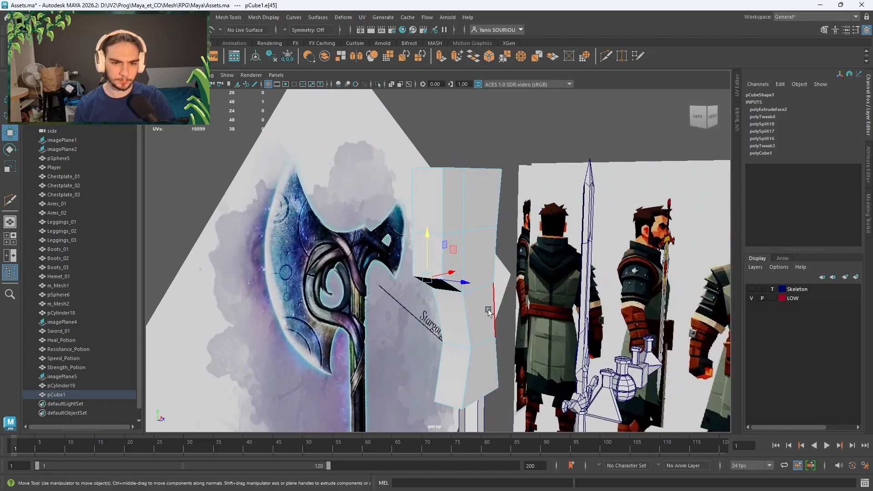
{"action": "right_click_drag", "start_coordinate": [434, 213], "coordinate": [432, 230]}
{"action": "left_click", "coordinate": [432, 213]}
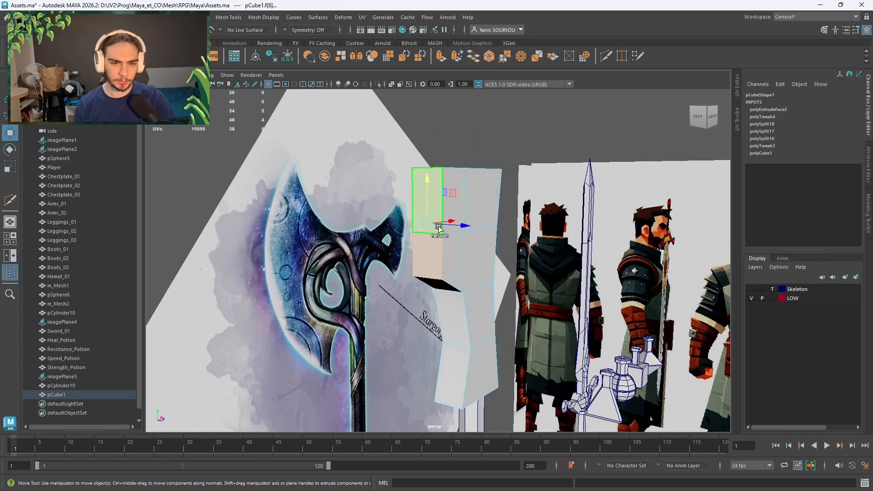
{"action": "left_click_drag", "start_coordinate": [451, 223], "coordinate": [428, 264], "text": "shift"}
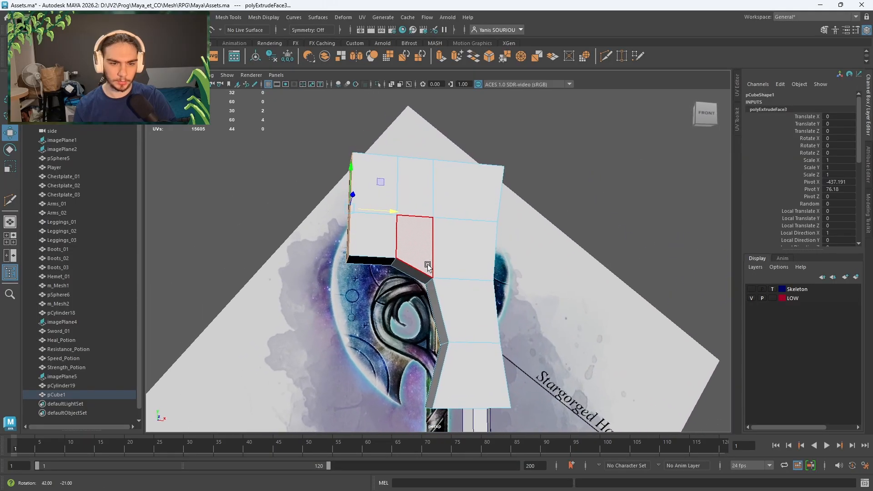
- Extrude the underside face of the outer section down along Y to about 35.3, level with the block's base
{"action": "left_click", "coordinate": [378, 265]}
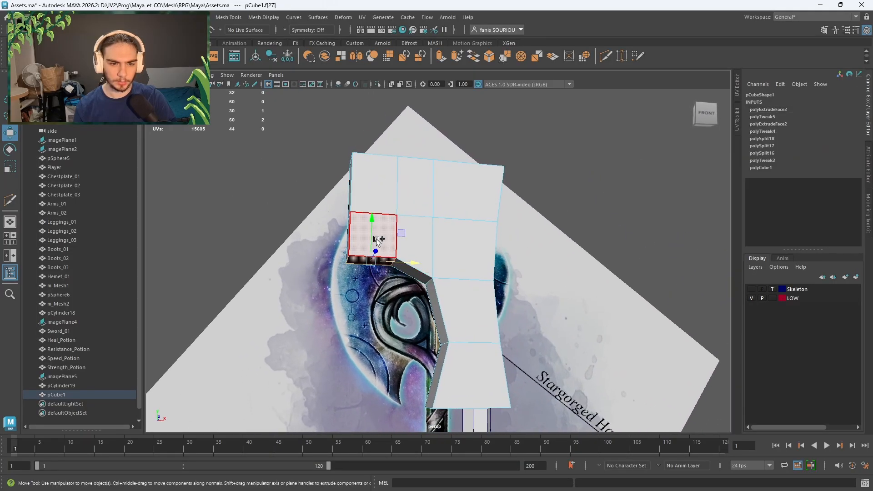
{"action": "left_click_drag", "start_coordinate": [376, 239], "coordinate": [348, 390], "text": "shift"}
{"action": "left_click", "coordinate": [442, 402]}
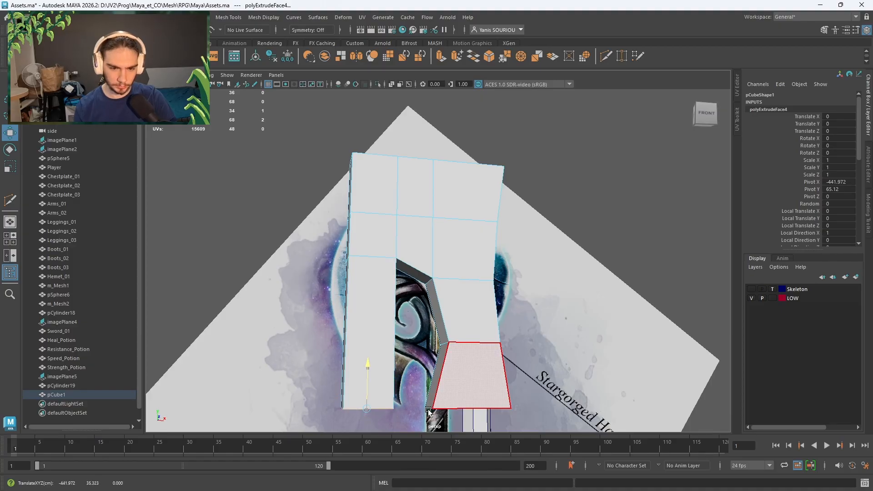
- Cut a horizontal edge loop around the middle of the downward blade extrusion and select the whole loop
{"action": "left_click_drag", "start_coordinate": [438, 261], "coordinate": [440, 311], "text": "alt"}
{"action": "middle_click_drag", "start_coordinate": [440, 310], "coordinate": [461, 253], "text": "alt"}
{"action": "left_click_drag", "start_coordinate": [461, 253], "coordinate": [473, 237], "text": "alt"}
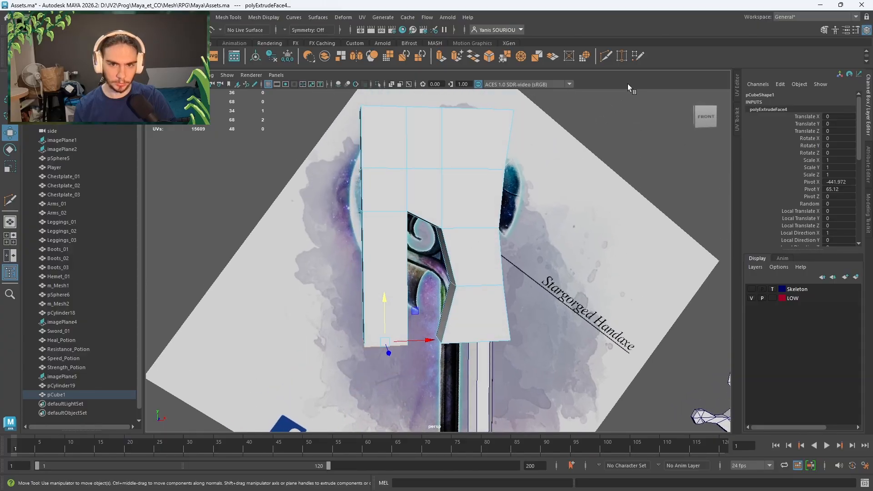
{"action": "left_click", "coordinate": [390, 283]}
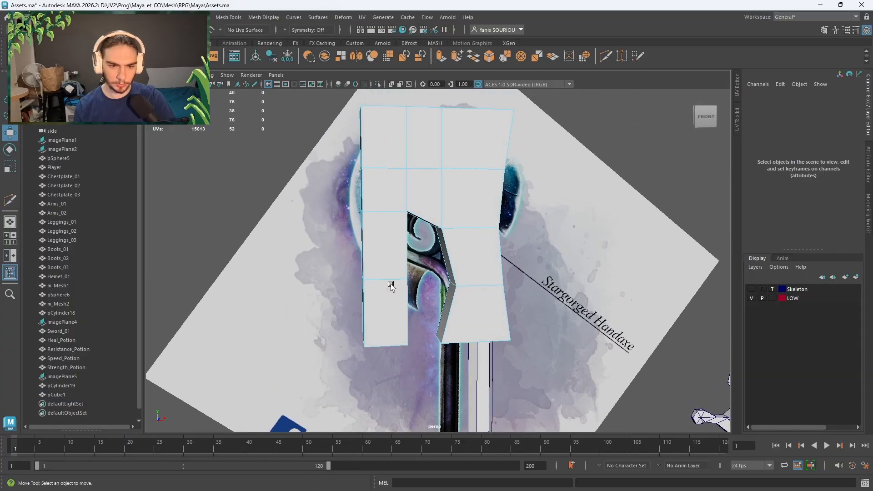
{"action": "right_click_drag", "start_coordinate": [386, 228], "coordinate": [386, 202]}
{"action": "double_click", "coordinate": [385, 279]}
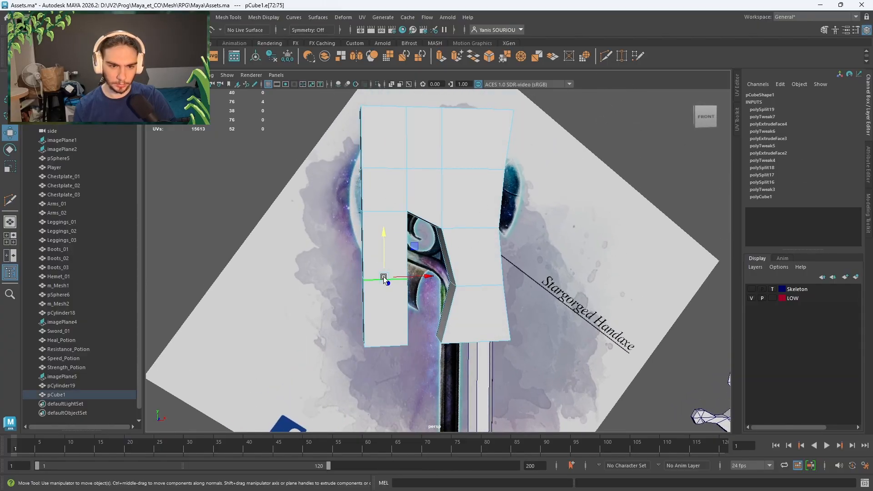
{"action": "left_click", "coordinate": [385, 258]}
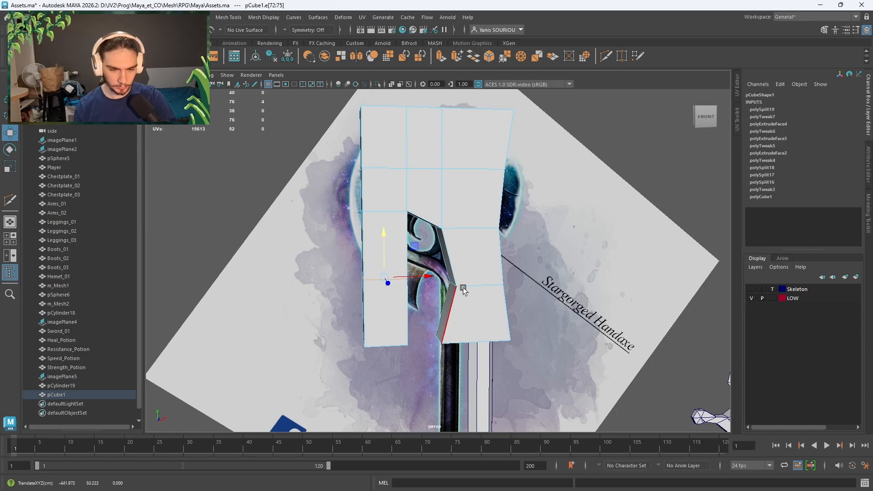
- Try to collapse the vertical edges of the blade's outer side to zero thickness along Z for a sharp cutting edge
{"action": "left_click_drag", "start_coordinate": [468, 301], "coordinate": [453, 319], "text": "alt"}
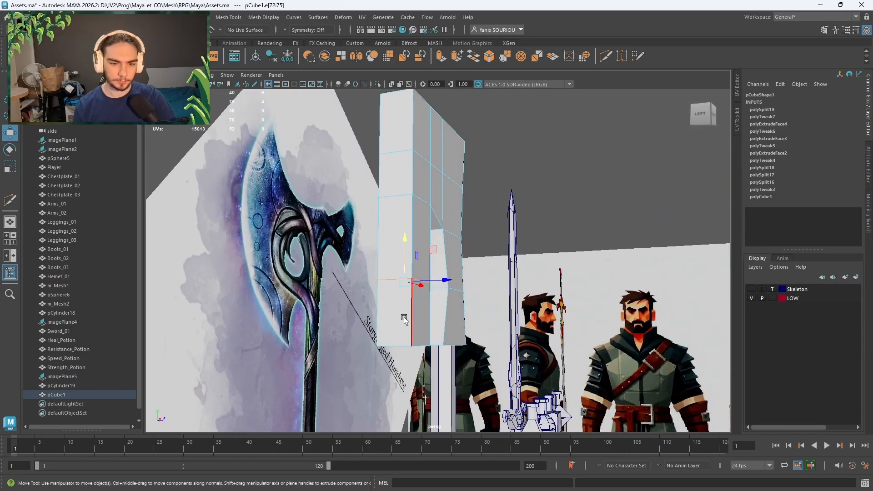
{"action": "left_click", "coordinate": [412, 165]}
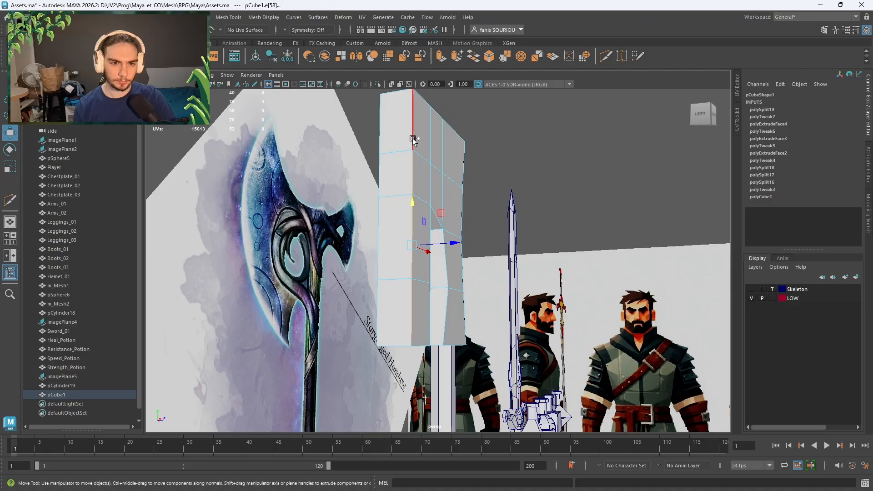
{"action": "left_click", "coordinate": [389, 138]}
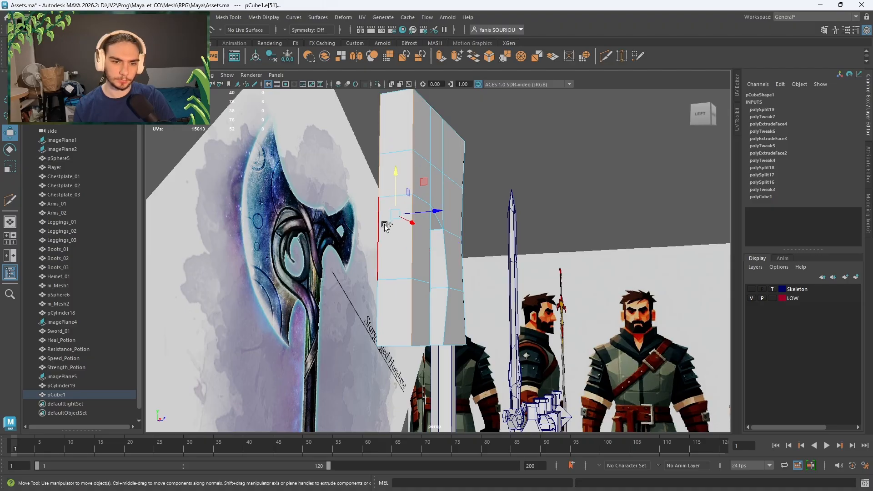
{"action": "key", "text": "r"}
{"action": "left_click_drag", "start_coordinate": [431, 213], "coordinate": [326, 221]}
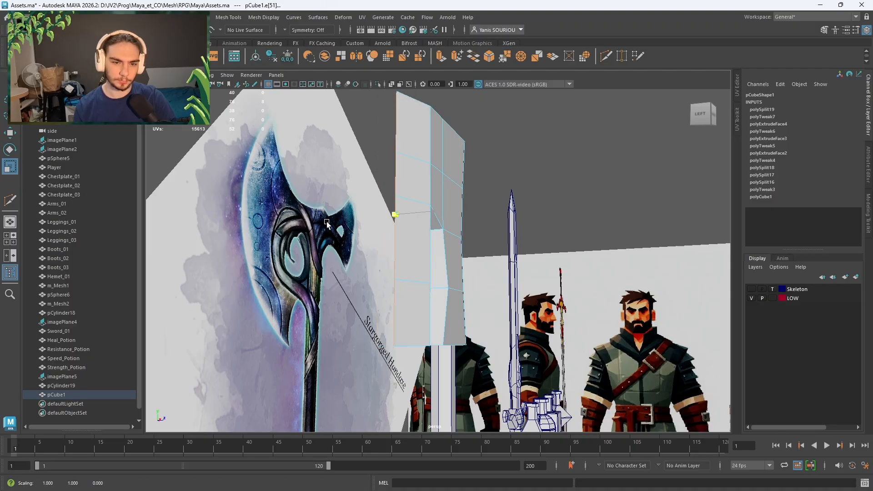
{"action": "mouse_move", "coordinate": [473, 271]}
{"action": "left_mouse_down", "text": "alt"}
{"action": "mouse_move", "coordinate": [393, 248]}
{"action": "mouse_move", "coordinate": [403, 287]}
{"action": "mouse_move", "coordinate": [480, 270]}
{"action": "left_mouse_up", "text": "alt"}
{"action": "key", "text": "ctrl+z"}
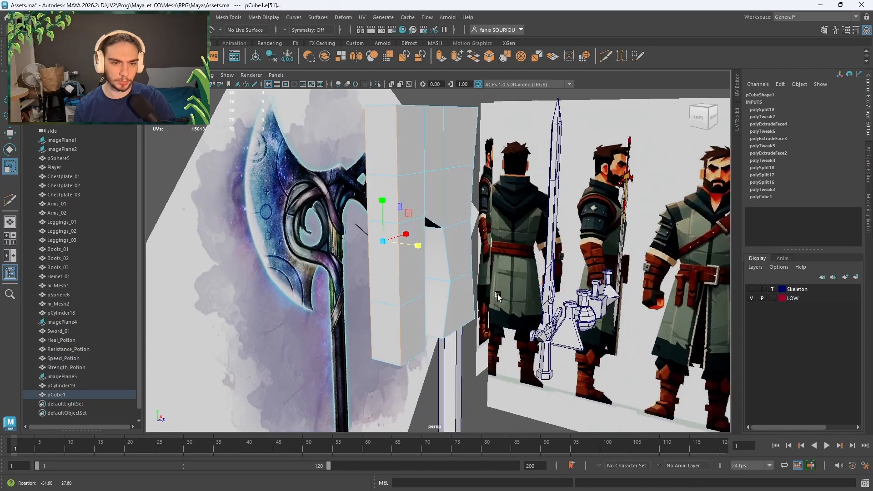
- Move the middle inner edge of the downward blade outward along X to widen the gap beside the block
{"action": "right_click_drag", "start_coordinate": [432, 185], "coordinate": [473, 170]}
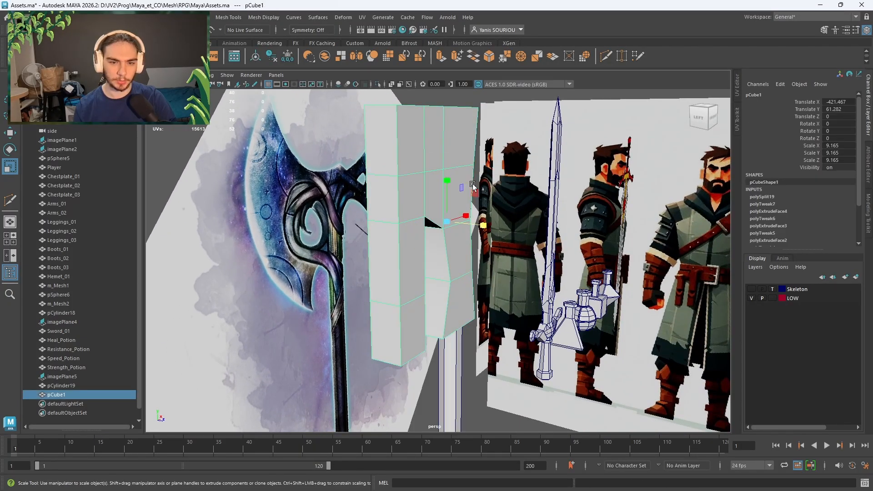
{"action": "left_click_drag", "start_coordinate": [473, 169], "coordinate": [441, 266], "text": "alt"}
{"action": "scroll", "coordinate": [469, 225], "scroll_direction": "up", "scroll_amount": 3}
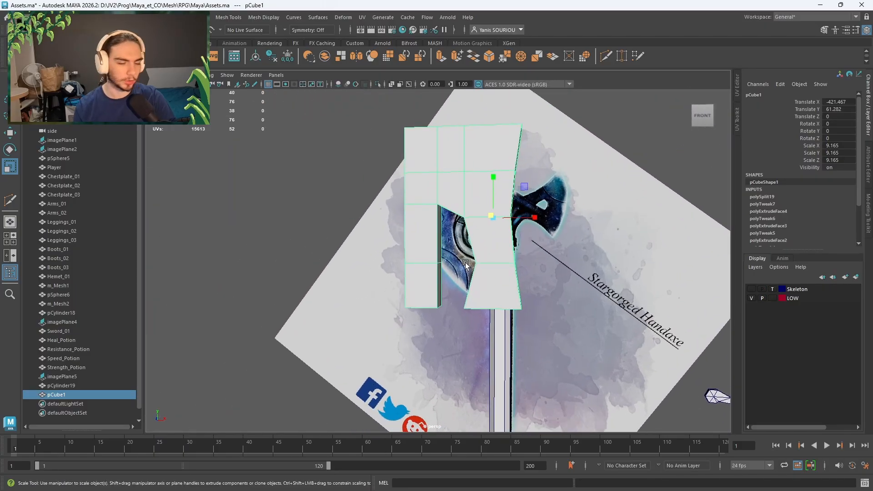
{"action": "scroll", "coordinate": [440, 266], "scroll_direction": "up", "scroll_amount": 5}
{"action": "right_click_drag", "start_coordinate": [440, 232], "coordinate": [432, 205]}
{"action": "left_click", "coordinate": [435, 236]}
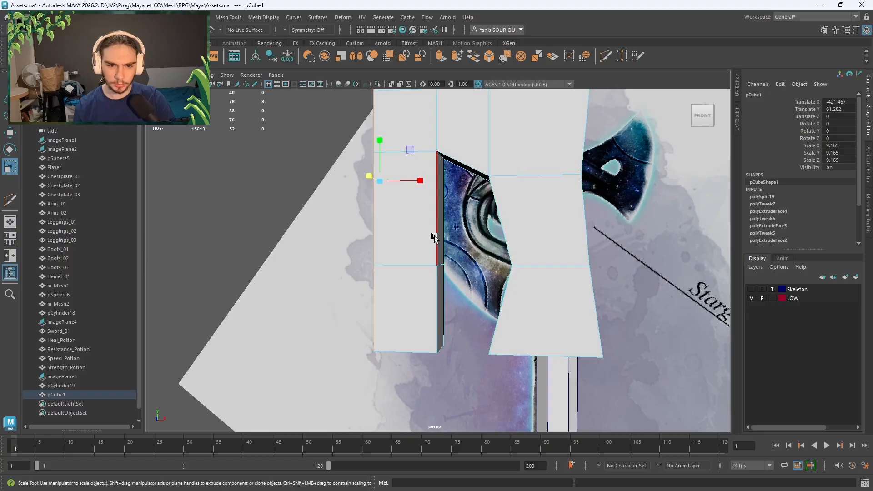
{"action": "left_click", "coordinate": [440, 266]}
{"action": "key", "text": "w"}
{"action": "left_click_drag", "start_coordinate": [482, 265], "coordinate": [499, 223]}
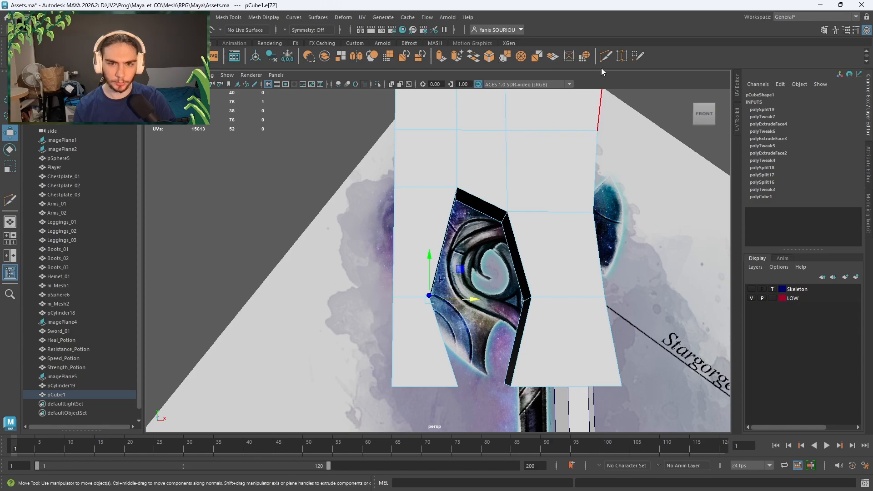
- Cut an edge loop around the upper part of the downward blade and snap it level with the block's neighbouring horizontal edge
{"action": "key", "text": "y"}
{"action": "left_click", "coordinate": [432, 209], "text": "ctrl"}
{"action": "key", "text": "q"}
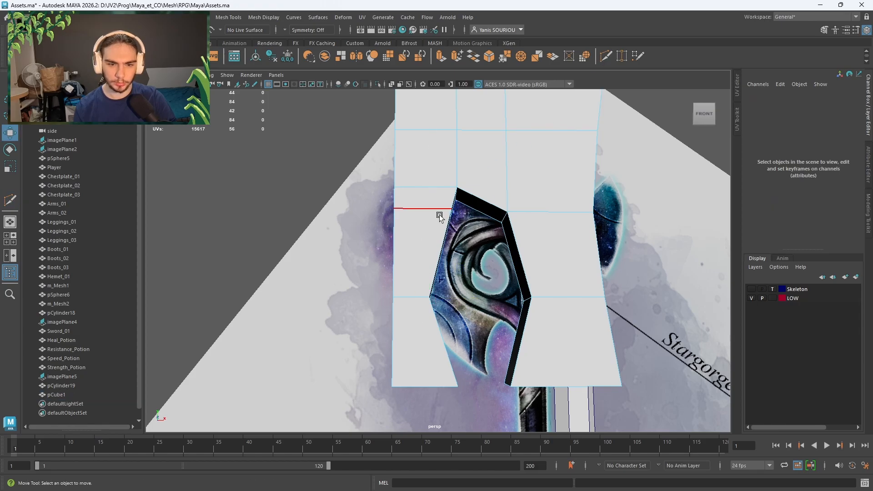
{"action": "right_click_drag", "start_coordinate": [440, 215], "coordinate": [438, 193]}
{"action": "double_click", "coordinate": [434, 208]}
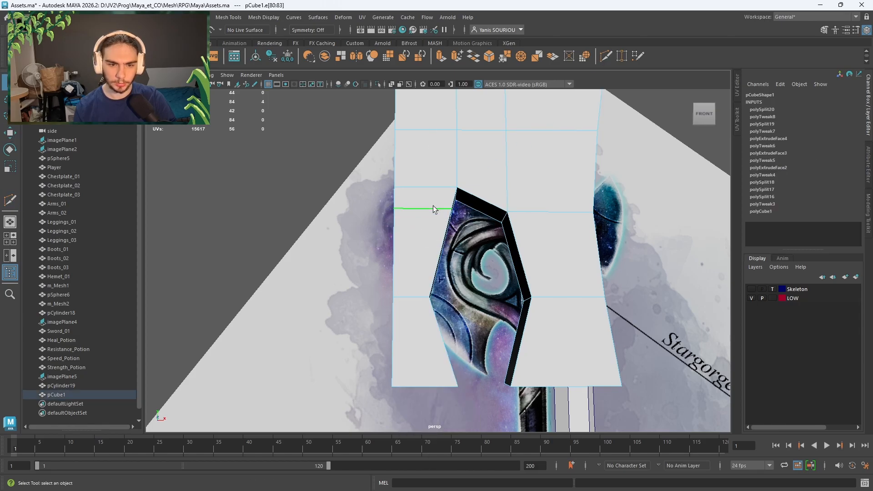
{"action": "left_click_drag", "start_coordinate": [434, 208], "coordinate": [488, 264], "text": "alt"}
{"action": "key", "text": "w"}
{"action": "middle_click_drag", "start_coordinate": [447, 234], "coordinate": [535, 257]}
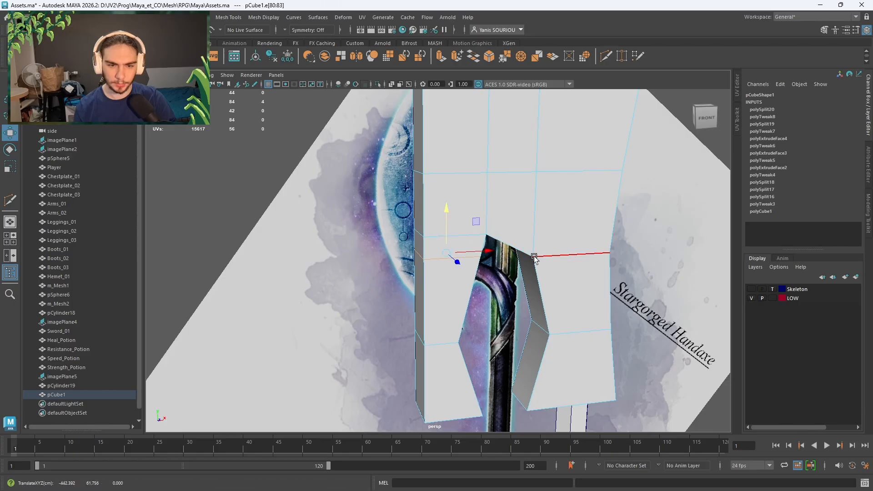
- Snap the blade's middle inner edge along X to -437.191, in line with the bottom inner edge
{"action": "left_click_drag", "start_coordinate": [547, 292], "coordinate": [477, 270], "text": "alt"}
{"action": "left_click", "coordinate": [388, 298]}
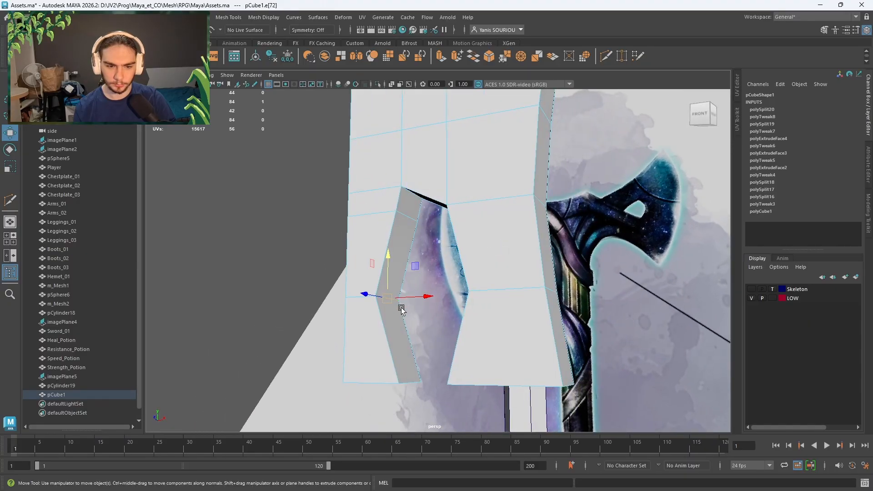
{"action": "left_click_drag", "start_coordinate": [463, 355], "coordinate": [487, 358], "text": "alt"}
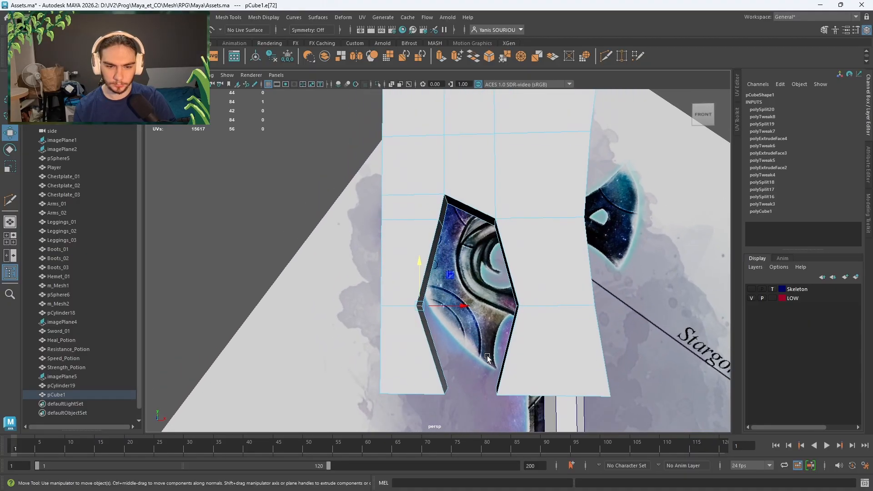
{"action": "left_click_drag", "start_coordinate": [464, 310], "coordinate": [444, 397]}
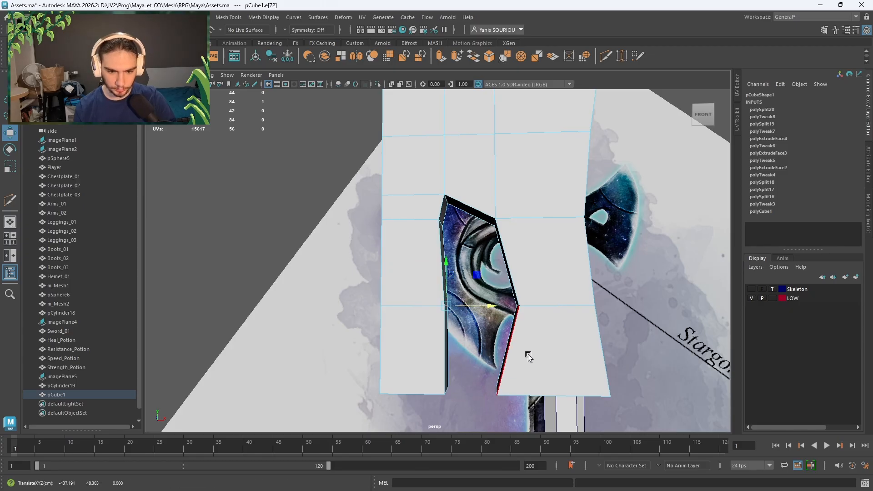
- Snap the block's middle inner edge along X into line with its bottom inner edge, straightening that side of the gap
{"action": "left_click_drag", "start_coordinate": [528, 354], "coordinate": [553, 356], "text": "alt"}
{"action": "left_click", "coordinate": [533, 309]}
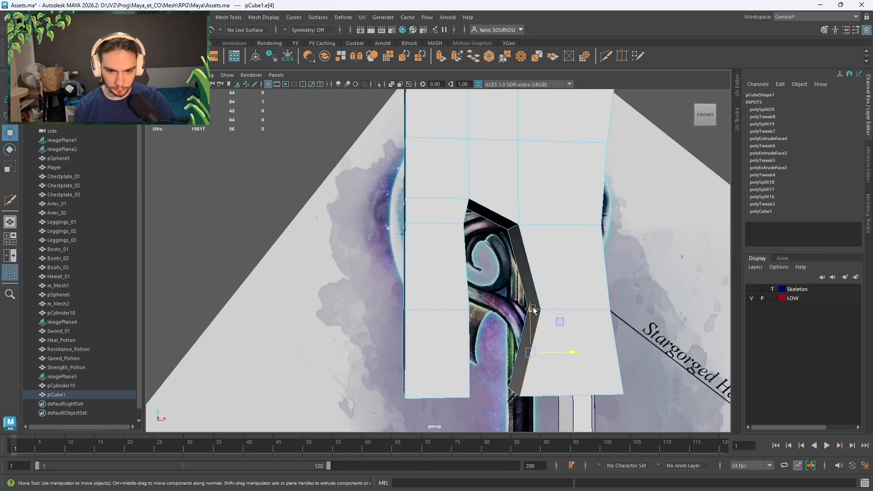
{"action": "left_click", "coordinate": [537, 308]}
{"action": "middle_click_drag", "start_coordinate": [523, 394], "coordinate": [521, 396]}
{"action": "left_click_drag", "start_coordinate": [512, 243], "coordinate": [509, 233], "text": "alt"}
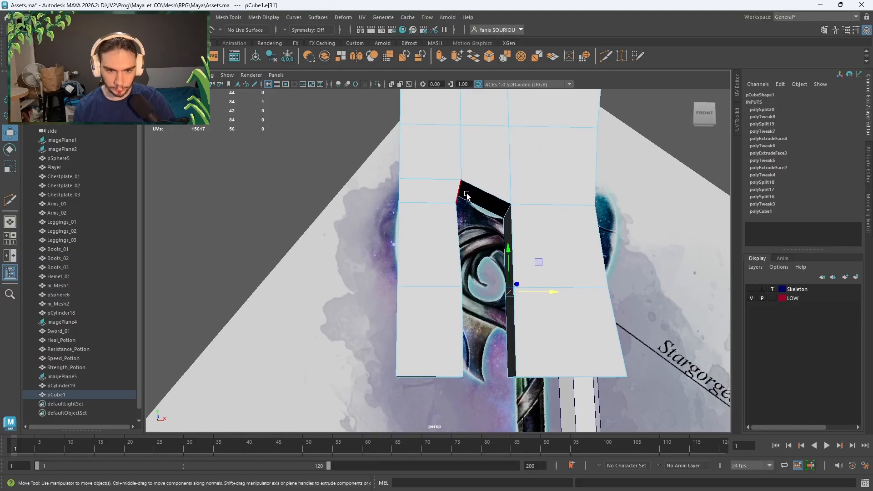
- Align the upper inner edges beside the gap along X, at -437.191 on the blade and -429.544 on the block
{"action": "left_click_drag", "start_coordinate": [466, 195], "coordinate": [417, 254], "text": "alt"}
{"action": "left_click", "coordinate": [395, 259]}
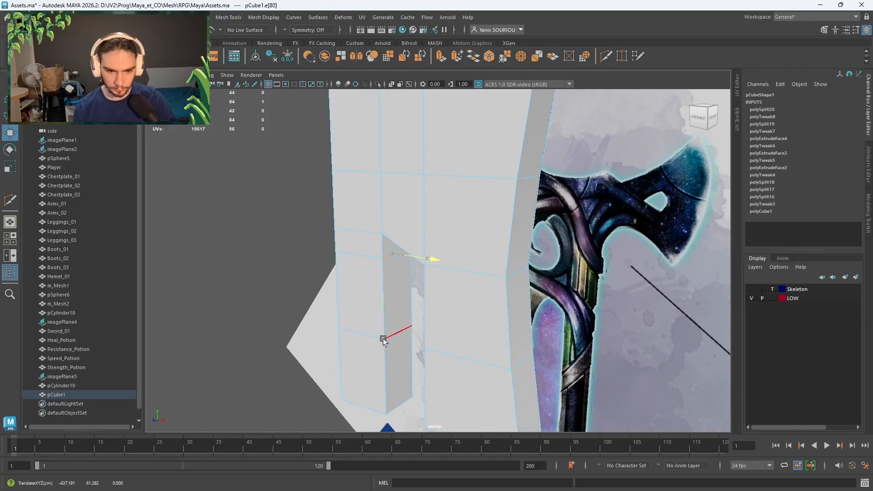
{"action": "left_click_drag", "start_coordinate": [382, 335], "coordinate": [532, 249], "text": "alt"}
{"action": "left_click", "coordinate": [524, 307]}
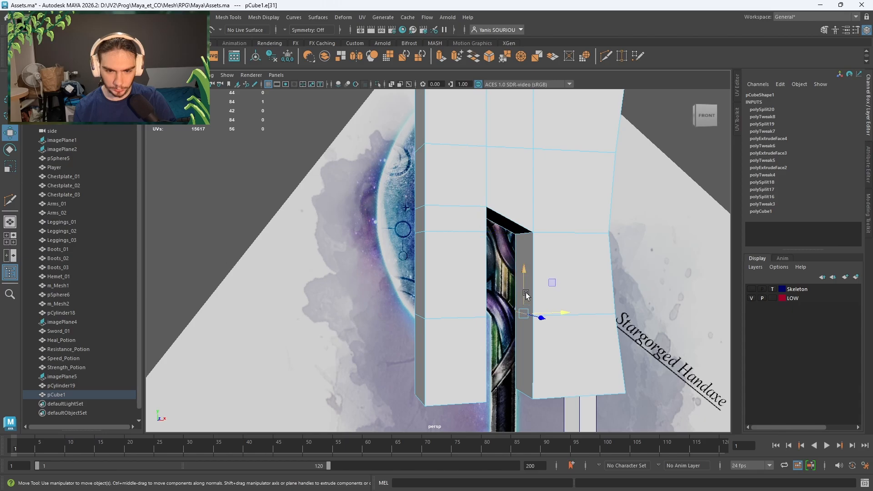
{"action": "left_click", "coordinate": [520, 237]}
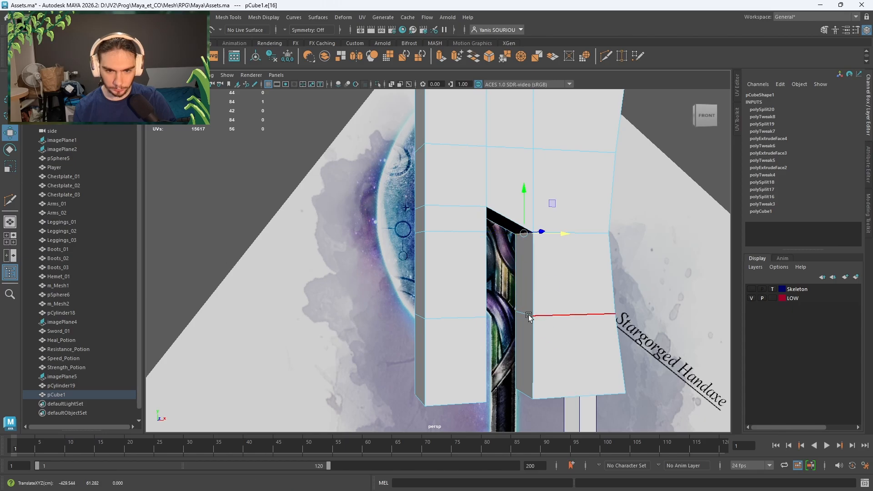
- Try to move the gap's upper corner edge along X toward the middle to form a peak, and undo the move
{"action": "left_click_drag", "start_coordinate": [528, 315], "coordinate": [435, 191], "text": "alt"}
{"action": "left_click", "coordinate": [434, 191]}
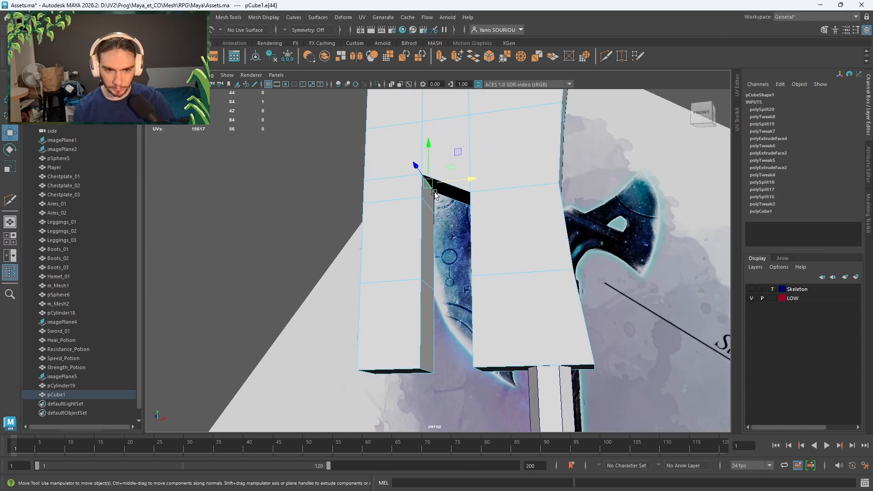
{"action": "left_click_drag", "start_coordinate": [497, 260], "coordinate": [546, 289], "text": "alt"}
{"action": "left_click_drag", "start_coordinate": [495, 209], "coordinate": [522, 214]}
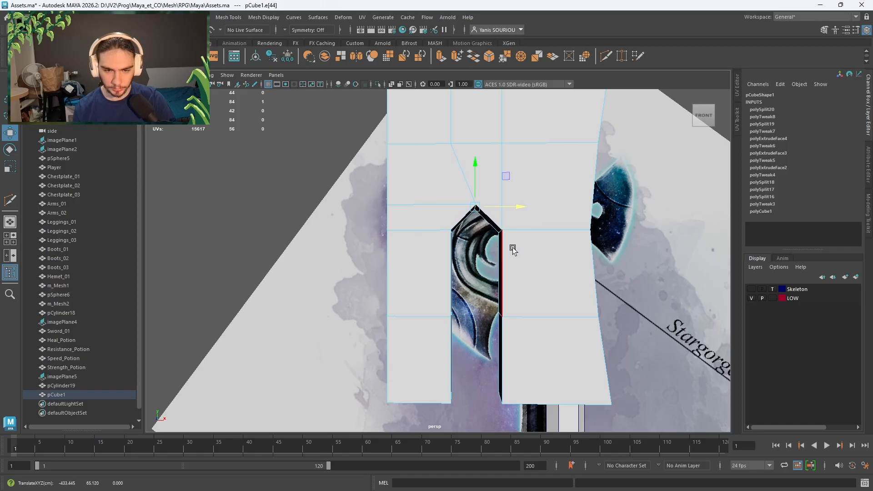
{"action": "left_click_drag", "start_coordinate": [513, 250], "coordinate": [514, 315], "text": "alt"}
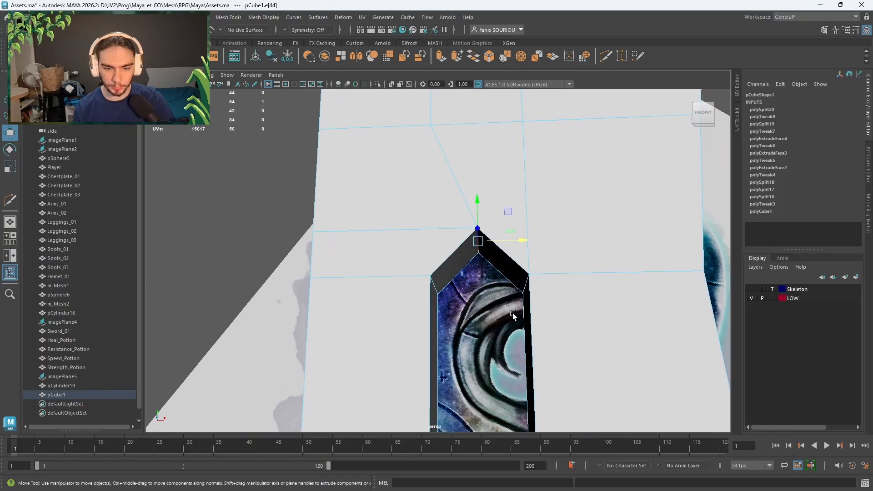
{"action": "key", "text": "ctrl+z"}
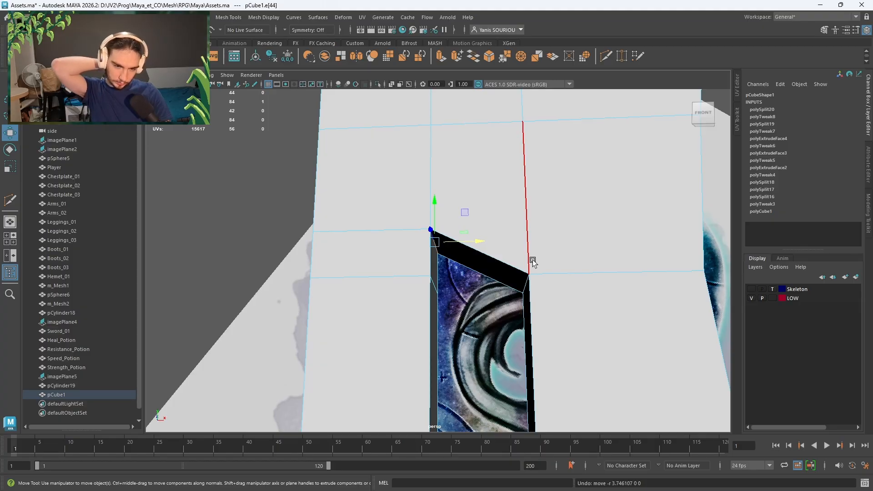
- Delete the front, back and slanted underside faces directly above the gap between the blade and the block
{"action": "right_click_drag", "start_coordinate": [493, 170], "coordinate": [497, 200]}
{"action": "left_click", "coordinate": [476, 247]}
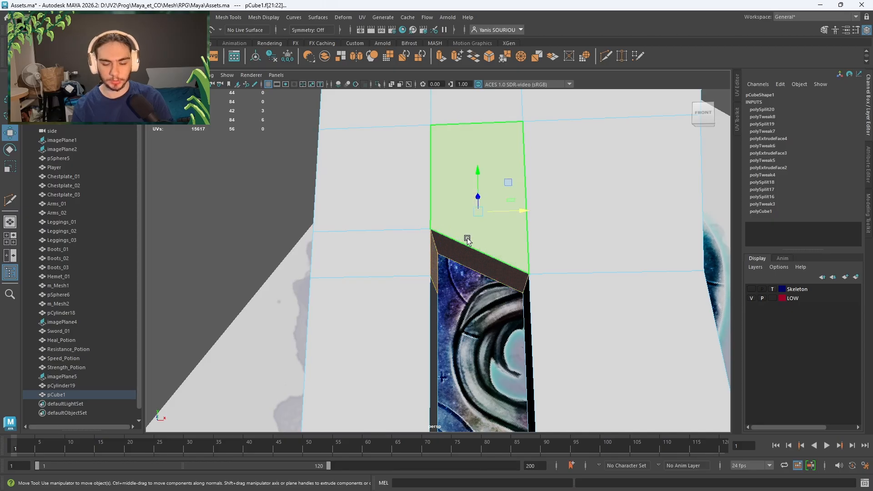
{"action": "key", "text": "Delete"}
{"action": "left_click", "coordinate": [472, 260]}
{"action": "key", "text": "Delete"}
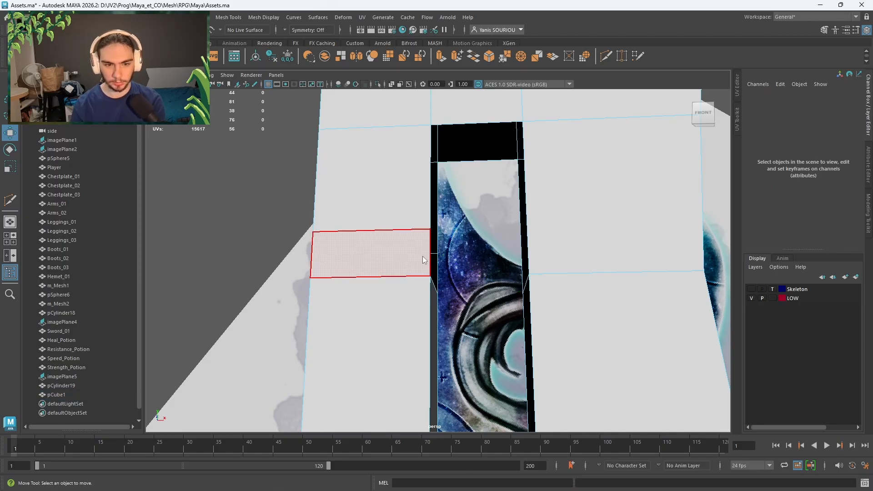
- Delete the redundant horizontal edge loop just above the newly cut loop on the blade section
{"action": "right_click_drag", "start_coordinate": [422, 231], "coordinate": [412, 193]}
{"action": "double_click", "coordinate": [412, 227]}
{"action": "right_click_drag", "start_coordinate": [412, 227], "coordinate": [389, 240], "text": "shift"}
- Bridge the facing side edges of the opening on both front and back, and fill the remaining hole on the underside
{"action": "left_click_drag", "start_coordinate": [442, 256], "coordinate": [530, 264], "text": "alt"}
{"action": "left_click", "coordinate": [428, 263]}
{"action": "left_click", "coordinate": [538, 257], "text": "shift"}
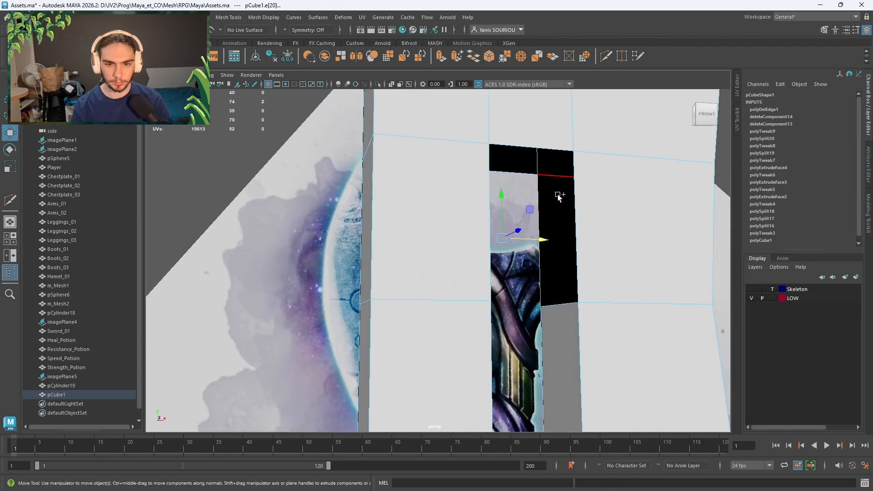
{"action": "right_click_drag", "start_coordinate": [559, 196], "coordinate": [551, 304], "text": "shift"}
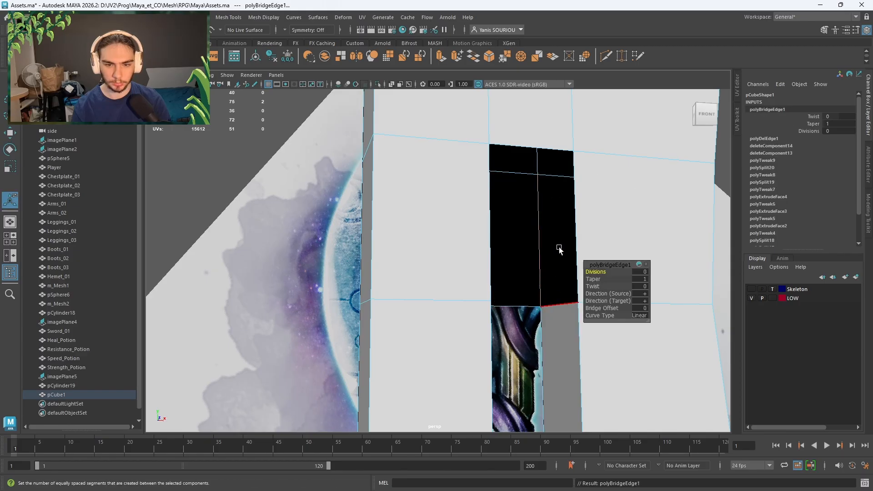
{"action": "left_click", "coordinate": [487, 209]}
{"action": "right_click_drag", "start_coordinate": [486, 212], "coordinate": [456, 322], "text": "shift"}
{"action": "left_click_drag", "start_coordinate": [457, 322], "coordinate": [448, 302], "text": "alt"}
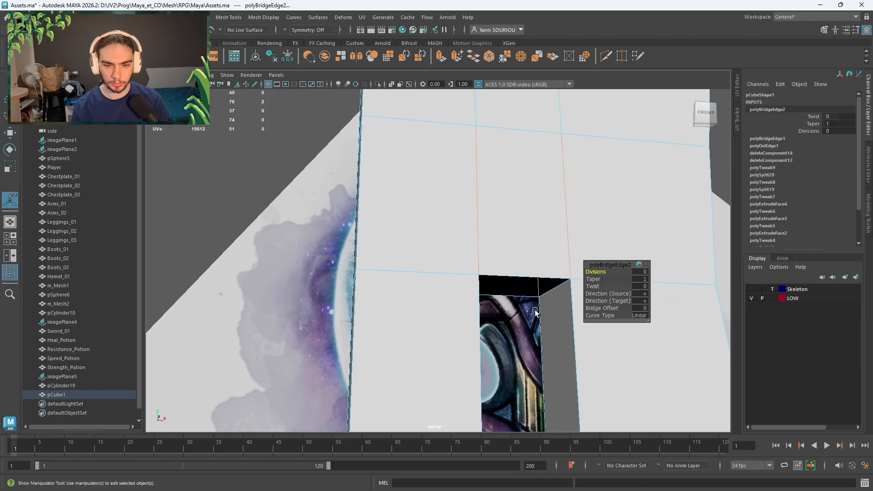
{"action": "left_click", "coordinate": [524, 291]}
{"action": "right_click_drag", "start_coordinate": [524, 292], "coordinate": [511, 373], "text": "shift"}
- Cut a centred vertical edge loop through the bridged section and raise its underside edge into a peak above the gap
{"action": "left_click", "coordinate": [606, 56]}
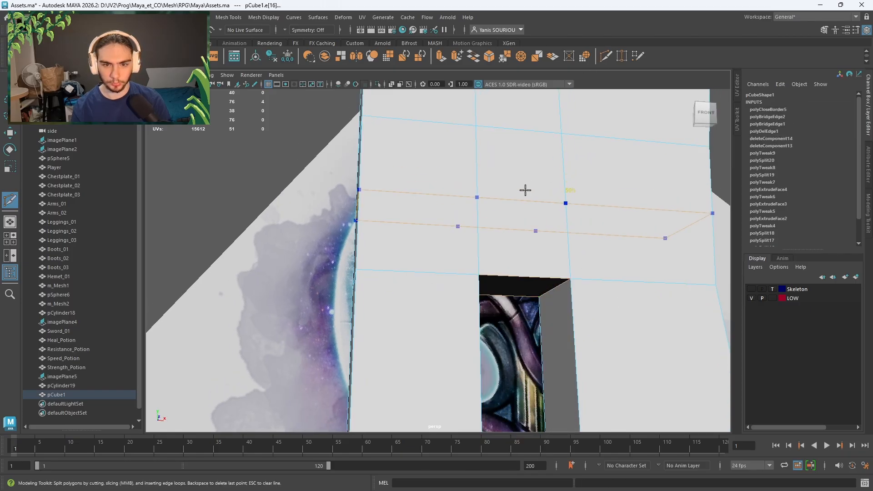
{"action": "left_click", "coordinate": [519, 142], "text": "ctrl+shift"}
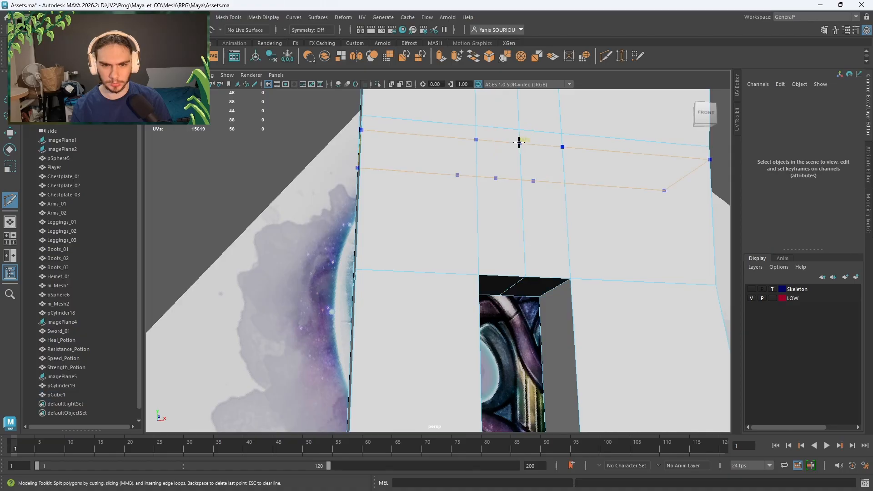
{"action": "left_click_drag", "start_coordinate": [545, 173], "coordinate": [547, 224], "text": "alt"}
{"action": "key", "text": "q"}
{"action": "left_click_drag", "start_coordinate": [501, 258], "coordinate": [564, 342], "text": "alt"}
{"action": "left_click", "coordinate": [501, 204]}
{"action": "key", "text": "w"}
- Scale the middle inner edges of the blade and the block apart along X to widen the gap
{"action": "left_click", "coordinate": [423, 336]}
{"action": "key", "text": "r"}
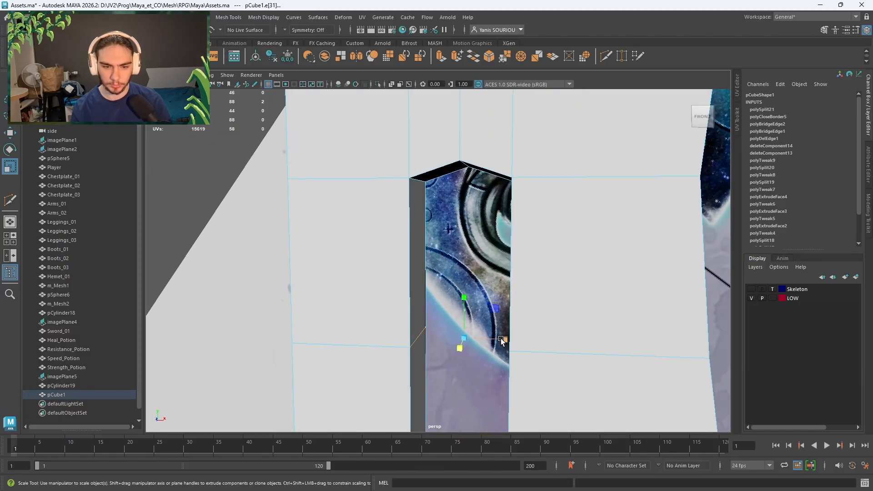
{"action": "left_click_drag", "start_coordinate": [504, 339], "coordinate": [550, 312]}
- Lower the gap's two upper corner edges and its central peak edge along Y to shape a smoother arch
{"action": "scroll", "coordinate": [542, 334], "scroll_direction": "down", "scroll_amount": 2}
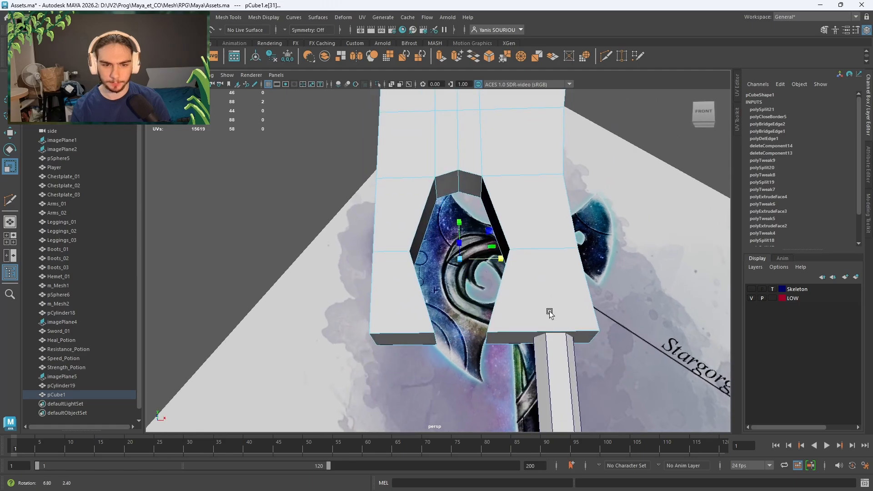
{"action": "scroll", "coordinate": [549, 310], "scroll_direction": "up", "scroll_amount": 3}
{"action": "left_click_drag", "start_coordinate": [520, 219], "coordinate": [522, 231], "text": "alt"}
{"action": "left_click_drag", "start_coordinate": [535, 265], "coordinate": [536, 271], "text": "alt"}
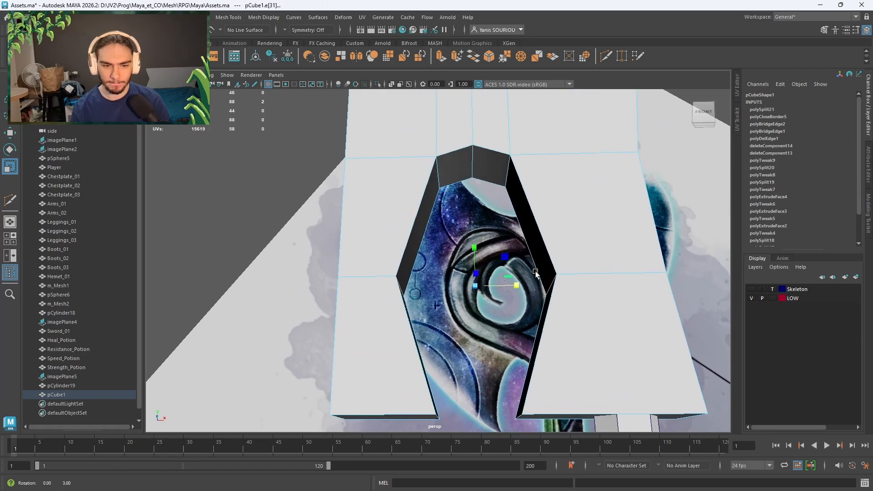
{"action": "left_click", "coordinate": [508, 172]}
{"action": "key", "text": "w"}
{"action": "left_click", "coordinate": [463, 166]}
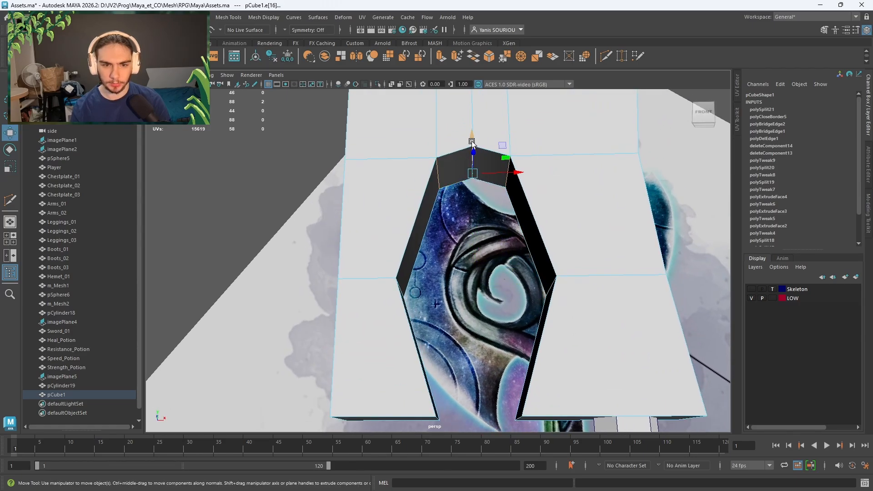
{"action": "left_click_drag", "start_coordinate": [472, 143], "coordinate": [472, 157]}
{"action": "left_click", "coordinate": [487, 166]}
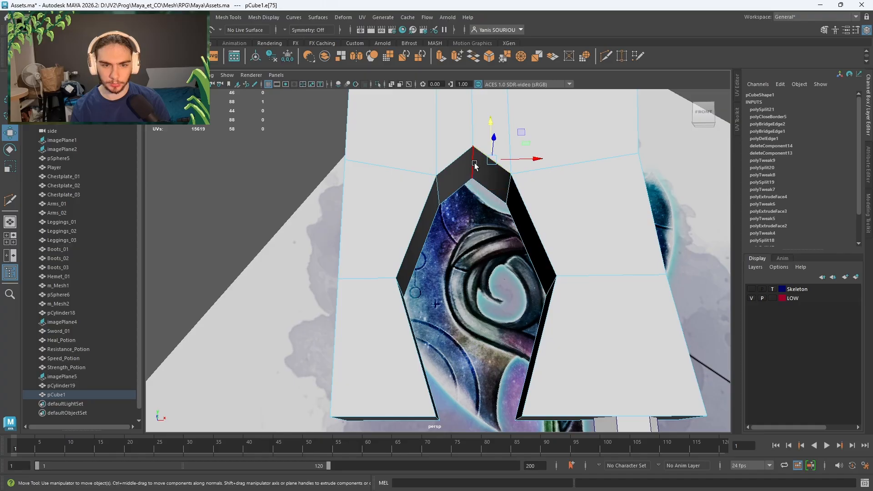
{"action": "left_click", "coordinate": [474, 164]}
{"action": "left_click_drag", "start_coordinate": [472, 128], "coordinate": [472, 138]}
- Pull the blade's bottom outer edge down along Y and inward along X to form a pointed lower tip
{"action": "scroll", "coordinate": [539, 274], "scroll_direction": "down", "scroll_amount": 5}
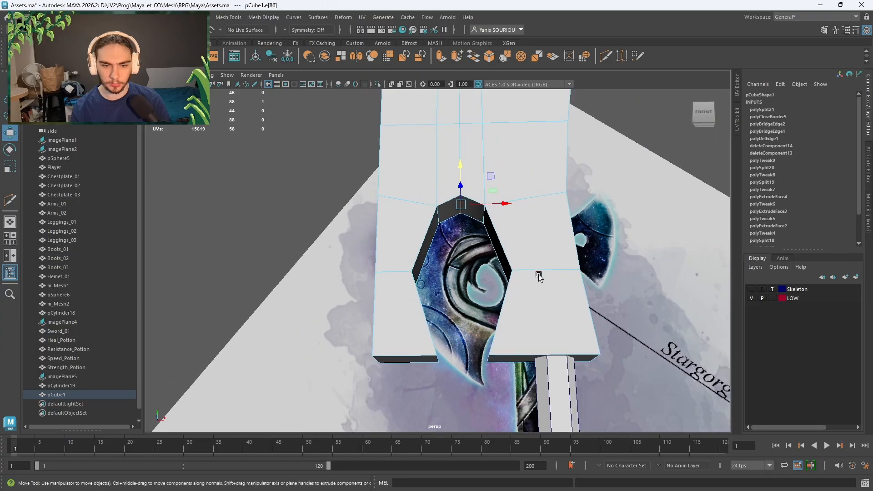
{"action": "left_click_drag", "start_coordinate": [540, 275], "coordinate": [544, 293], "text": "alt"}
{"action": "scroll", "coordinate": [545, 296], "scroll_direction": "down", "scroll_amount": 2}
{"action": "scroll", "coordinate": [545, 294], "scroll_direction": "down", "scroll_amount": 5}
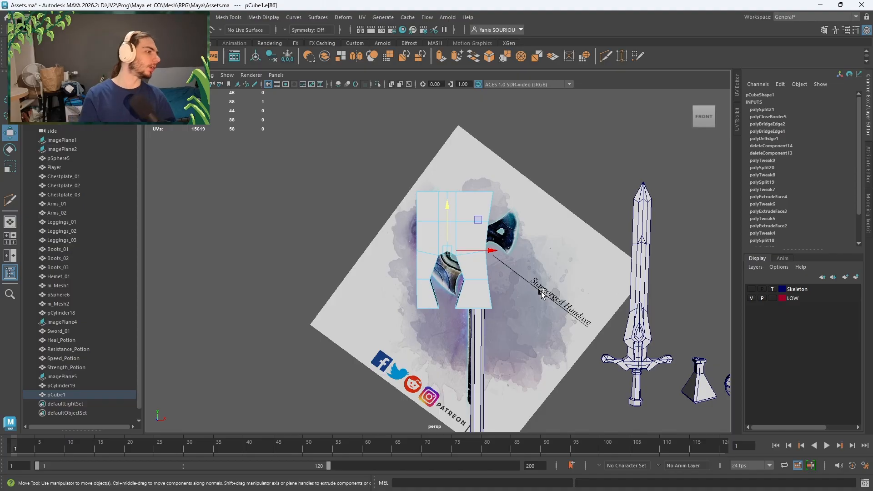
{"action": "scroll", "coordinate": [528, 316], "scroll_direction": "up", "scroll_amount": 3}
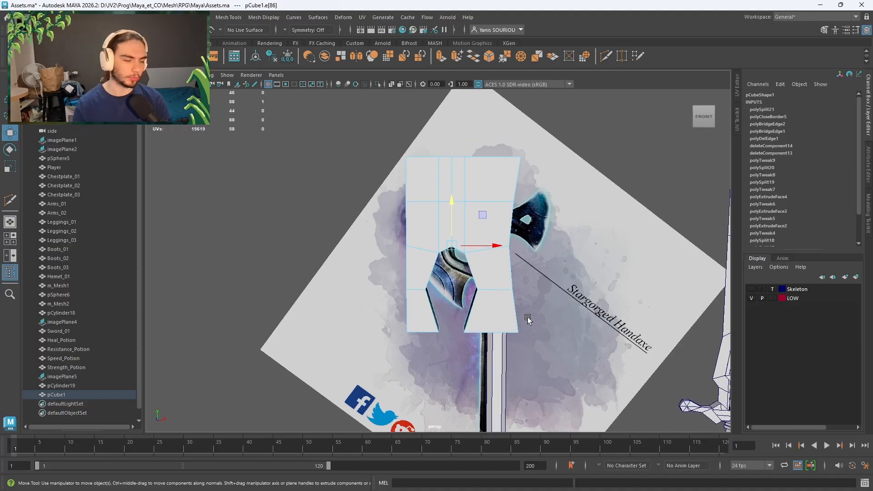
{"action": "middle_click_drag", "start_coordinate": [499, 331], "coordinate": [504, 261], "text": "alt"}
{"action": "scroll", "coordinate": [505, 261], "scroll_direction": "up", "scroll_amount": 5}
{"action": "left_click_drag", "start_coordinate": [475, 278], "coordinate": [453, 244], "text": "alt"}
{"action": "left_click", "coordinate": [406, 237]}
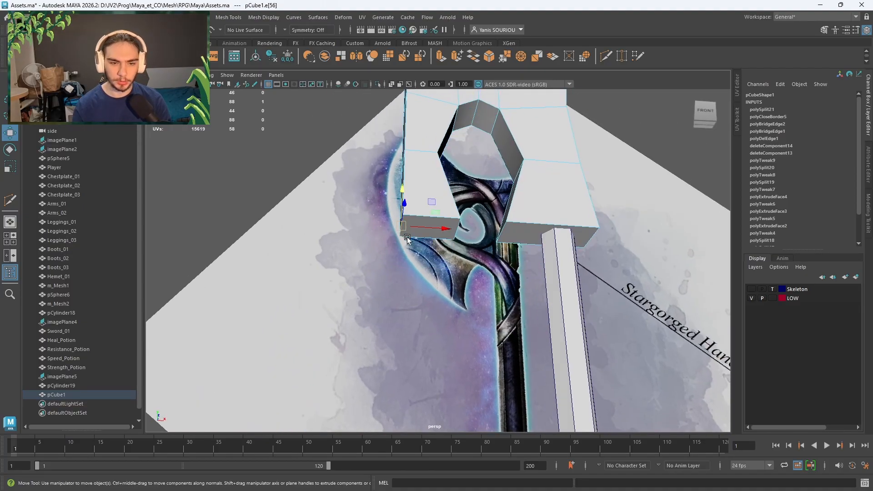
{"action": "left_click_drag", "start_coordinate": [404, 195], "coordinate": [398, 262]}
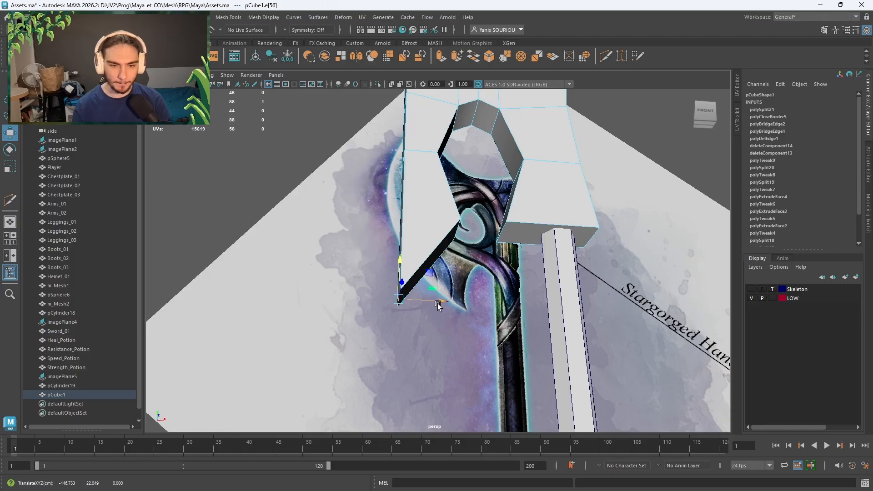
{"action": "left_click_drag", "start_coordinate": [438, 306], "coordinate": [460, 304]}
{"action": "left_click_drag", "start_coordinate": [423, 263], "coordinate": [479, 247]}
- Lower the blade's outer edge just above the pointed tip along Y
{"action": "left_click_drag", "start_coordinate": [489, 208], "coordinate": [416, 196], "text": "alt"}
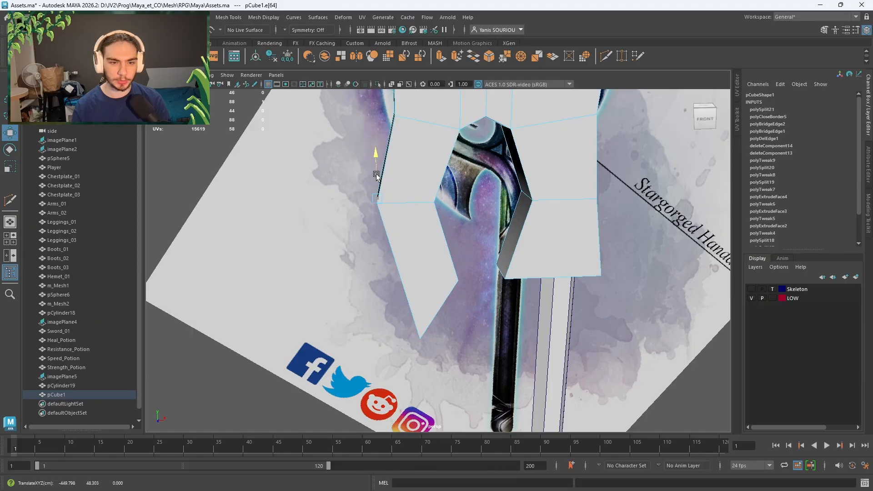
{"action": "left_click_drag", "start_coordinate": [377, 176], "coordinate": [377, 197]}
{"action": "scroll", "coordinate": [415, 183], "scroll_direction": "down", "scroll_amount": 4}
{"action": "middle_click_drag", "start_coordinate": [419, 181], "coordinate": [431, 256], "text": "alt"}
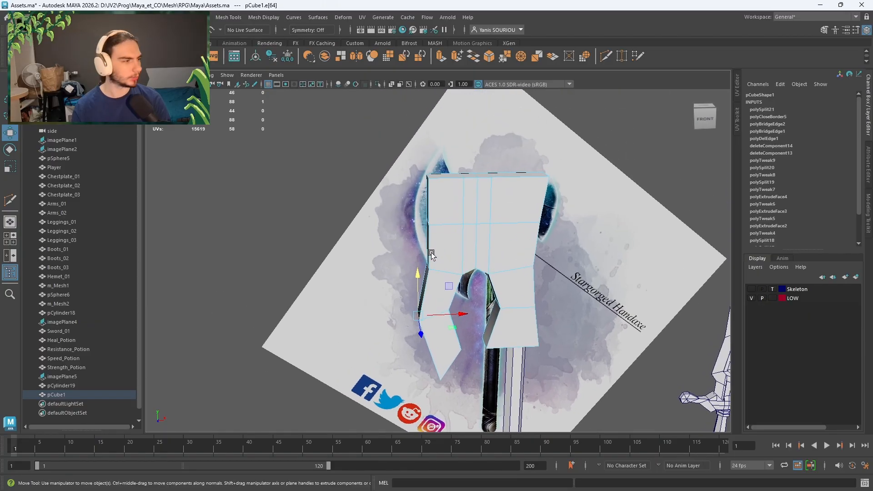
- Shift the blade's upper outer edges along X into a curved outline and raise the top corner edge along Y
{"action": "scroll", "coordinate": [431, 256], "scroll_direction": "up", "scroll_amount": 3}
{"action": "left_click_drag", "start_coordinate": [431, 256], "coordinate": [548, 230], "text": "alt"}
{"action": "left_click", "coordinate": [485, 254]}
{"action": "left_click", "coordinate": [444, 144]}
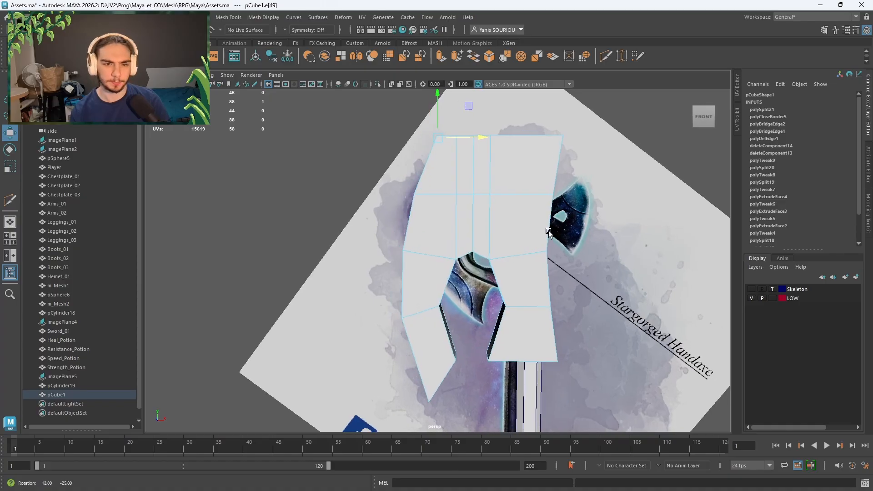
{"action": "middle_click_drag", "start_coordinate": [549, 230], "coordinate": [534, 244], "text": "alt"}
{"action": "left_click_drag", "start_coordinate": [444, 161], "coordinate": [448, 149]}
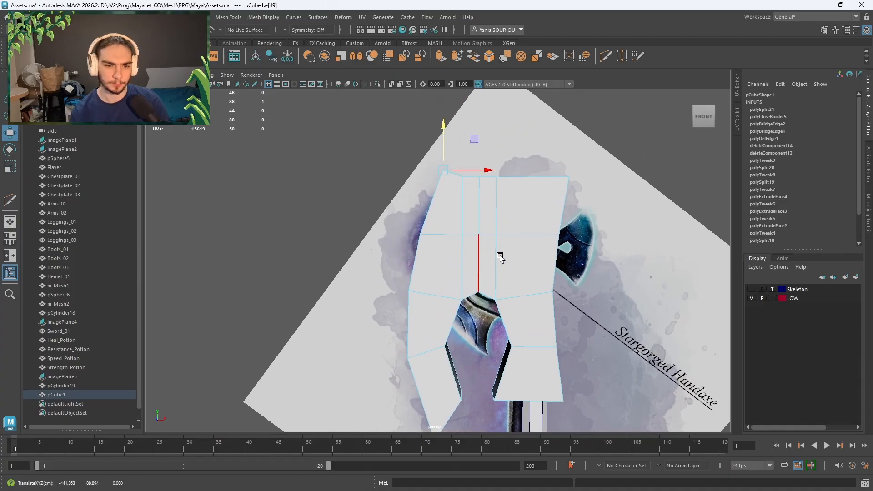
- Lower the central edges on top of the axe head along Y to form a shallow concave dip
{"action": "left_click_drag", "start_coordinate": [500, 258], "coordinate": [492, 277], "text": "alt"}
{"action": "scroll", "coordinate": [490, 270], "scroll_direction": "up", "scroll_amount": 3}
{"action": "left_click", "coordinate": [462, 222]}
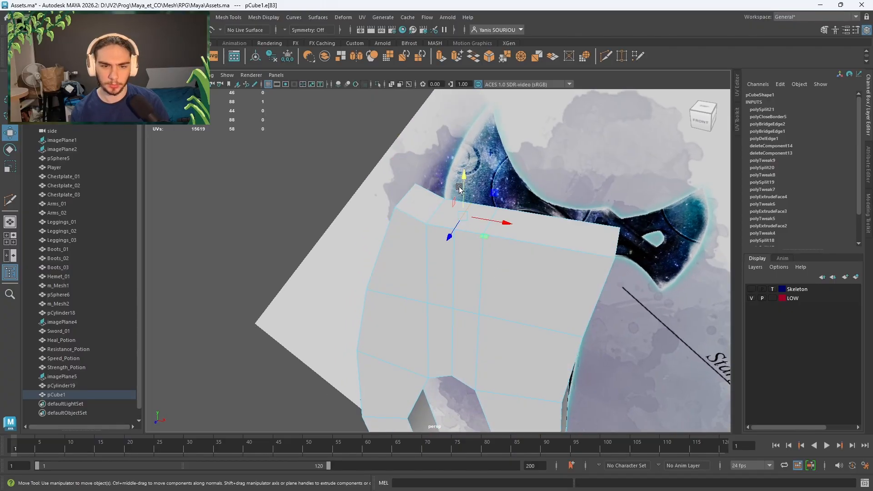
{"action": "left_click_drag", "start_coordinate": [463, 186], "coordinate": [493, 196]}
{"action": "left_click", "coordinate": [496, 221]}
{"action": "left_click_drag", "start_coordinate": [569, 272], "coordinate": [577, 255], "text": "alt"}
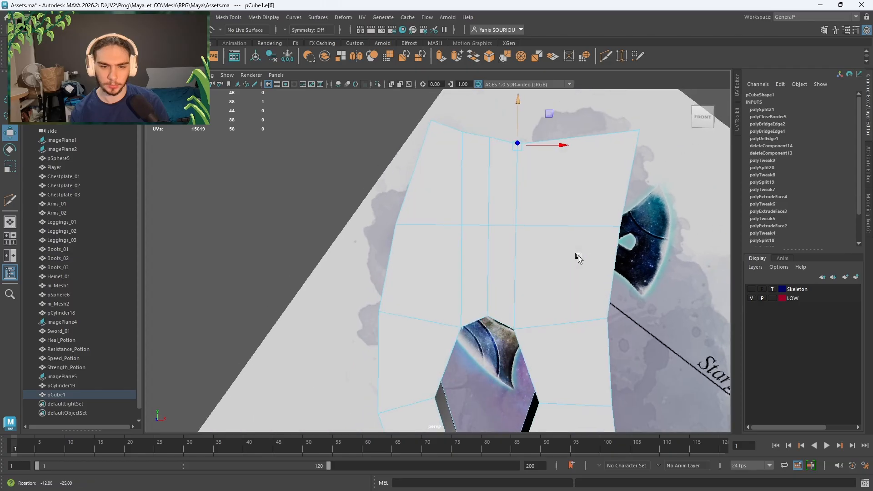
{"action": "left_click_drag", "start_coordinate": [511, 128], "coordinate": [517, 121]}
{"action": "scroll", "coordinate": [523, 125], "scroll_direction": "down", "scroll_amount": 5}
{"action": "left_click_drag", "start_coordinate": [560, 280], "coordinate": [576, 275], "text": "alt"}
{"action": "middle_click_drag", "start_coordinate": [576, 275], "coordinate": [576, 253], "text": "alt"}
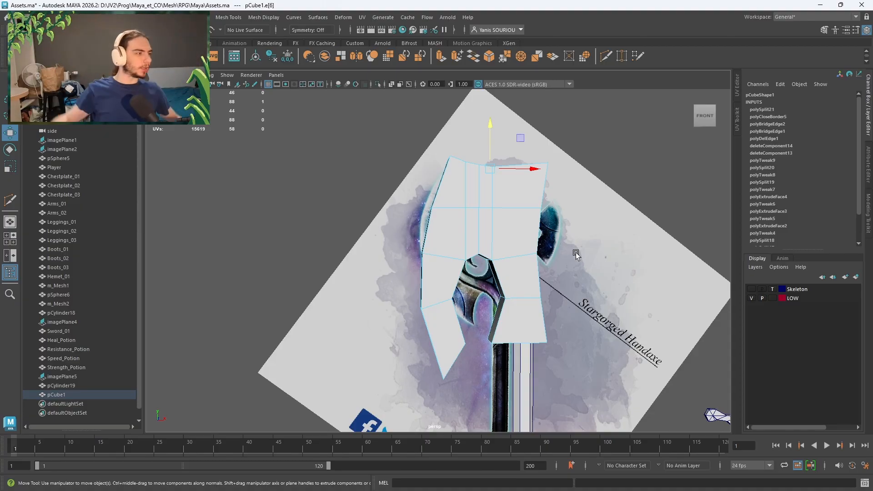
- Cut a centred edge loop with Multi-Cut through the thickness, running around the axe head's whole outline
{"action": "left_click_drag", "start_coordinate": [563, 254], "coordinate": [489, 285], "text": "alt"}
{"action": "scroll", "coordinate": [494, 280], "scroll_direction": "up", "scroll_amount": 3}
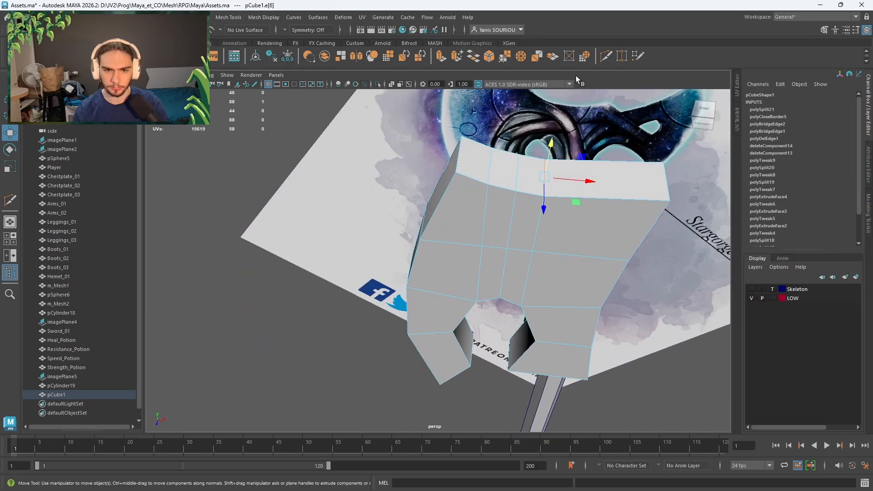
{"action": "left_click", "coordinate": [605, 57]}
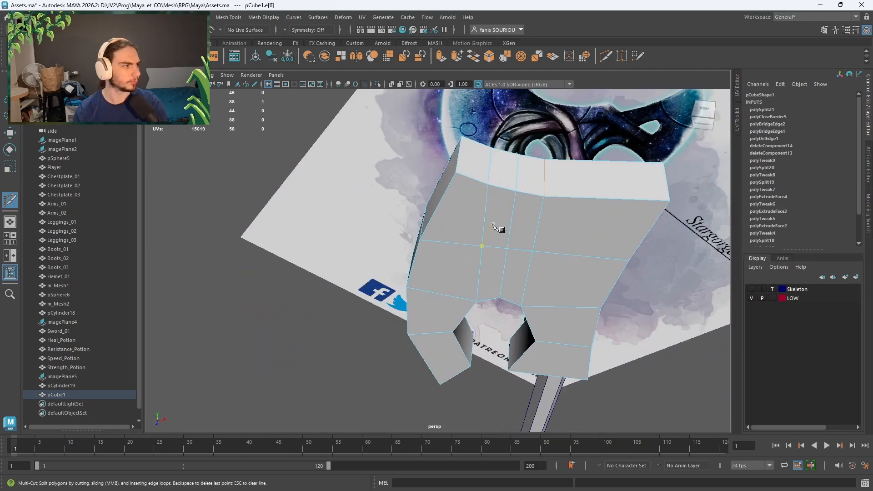
{"action": "left_click_drag", "start_coordinate": [494, 226], "coordinate": [461, 308], "text": "alt"}
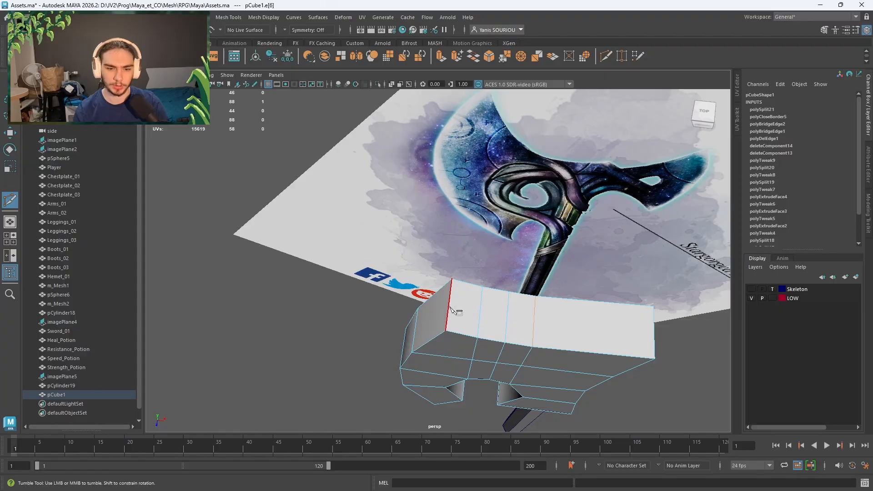
{"action": "left_click", "coordinate": [449, 308], "text": "ctrl"}
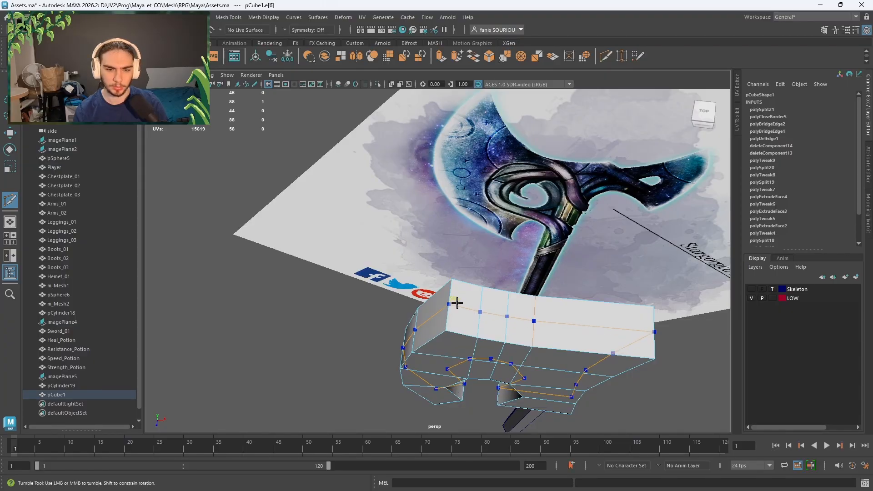
{"action": "left_click", "coordinate": [456, 302], "text": "ctrl+shift"}
{"action": "left_click_drag", "start_coordinate": [522, 340], "coordinate": [540, 251], "text": "alt"}
{"action": "middle_click_drag", "start_coordinate": [517, 290], "coordinate": [488, 273], "text": "alt"}
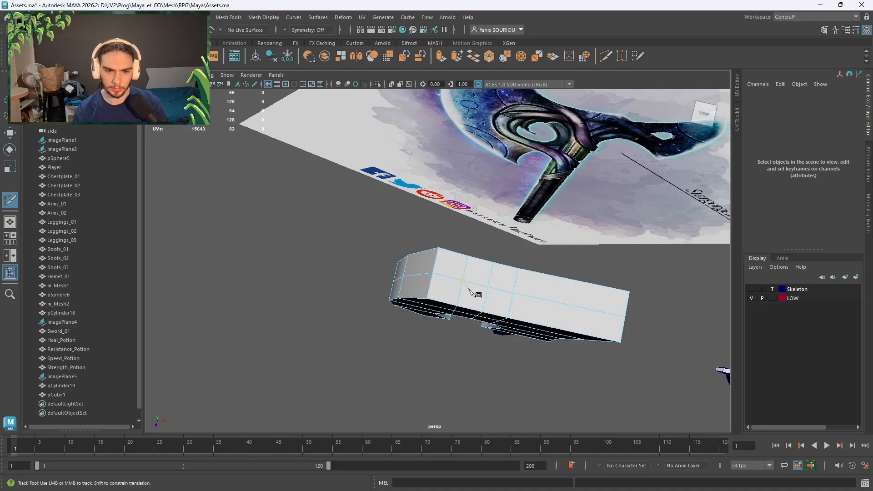
- Try pushing the central edges along the blade's outer side outward along X to sharpen the blade
{"action": "left_click_drag", "start_coordinate": [469, 291], "coordinate": [471, 139], "text": "alt"}
{"action": "right_click", "coordinate": [471, 138]}
{"action": "left_click", "coordinate": [471, 110]}
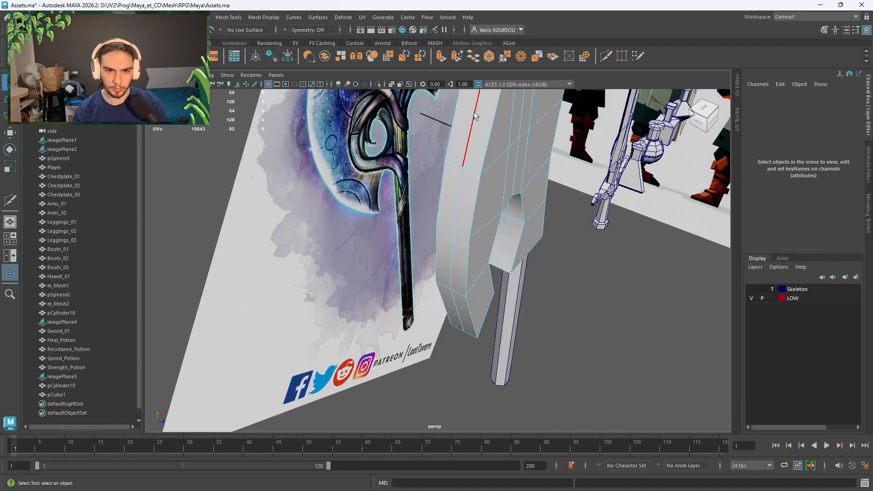
{"action": "left_click", "coordinate": [453, 178]}
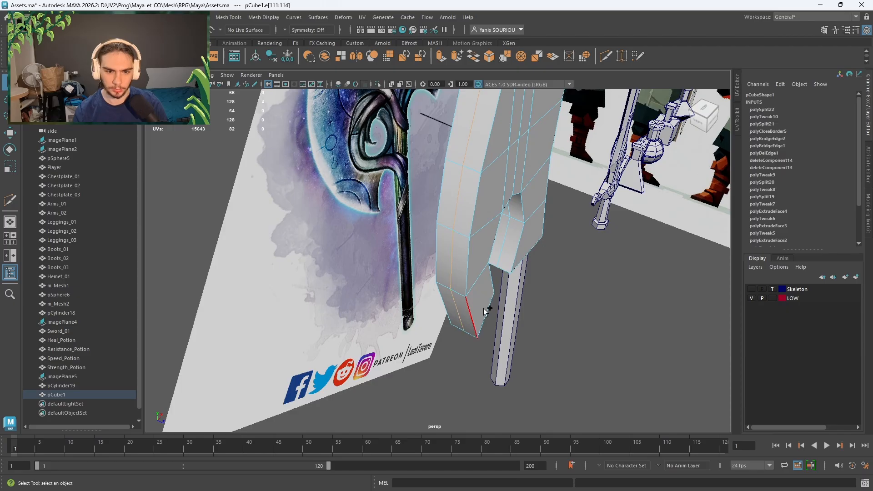
{"action": "key", "text": "w"}
{"action": "left_click_drag", "start_coordinate": [498, 276], "coordinate": [424, 236], "text": "alt"}
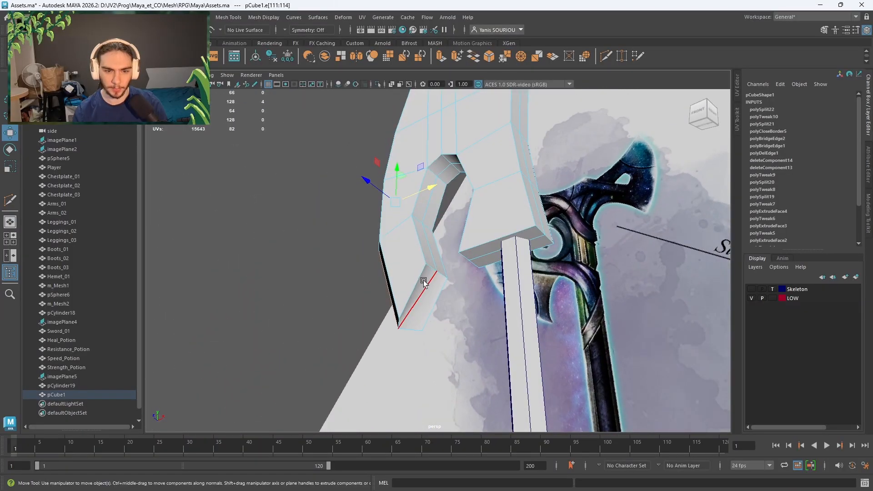
- Try scaling the central edges around the gap closer together along X and shifting the lower tip's central edge along X
{"action": "mouse_move", "coordinate": [426, 296]}
{"action": "left_mouse_down", "text": "alt"}
{"action": "mouse_move", "coordinate": [464, 255]}
{"action": "mouse_move", "coordinate": [432, 312]}
{"action": "left_mouse_up", "text": "alt"}
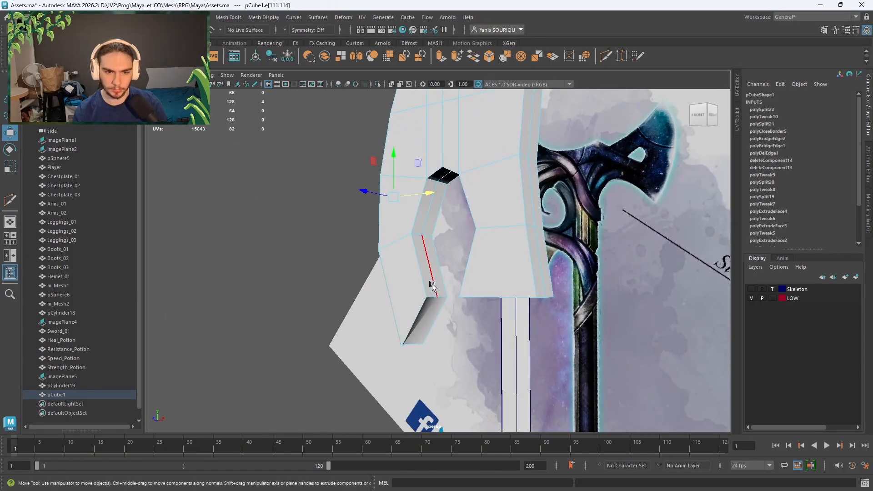
{"action": "left_click", "coordinate": [432, 285]}
{"action": "left_click", "coordinate": [429, 203], "text": "shift"}
{"action": "left_click", "coordinate": [443, 179], "text": "shift"}
{"action": "left_click_drag", "start_coordinate": [444, 179], "coordinate": [585, 286], "text": "alt"}
{"action": "scroll", "coordinate": [528, 221], "scroll_direction": "up", "scroll_amount": 4}
{"action": "left_click", "coordinate": [510, 134], "text": "shift"}
{"action": "left_click", "coordinate": [541, 181], "text": "shift"}
{"action": "left_click", "coordinate": [553, 284], "text": "shift"}
{"action": "key", "text": "r"}
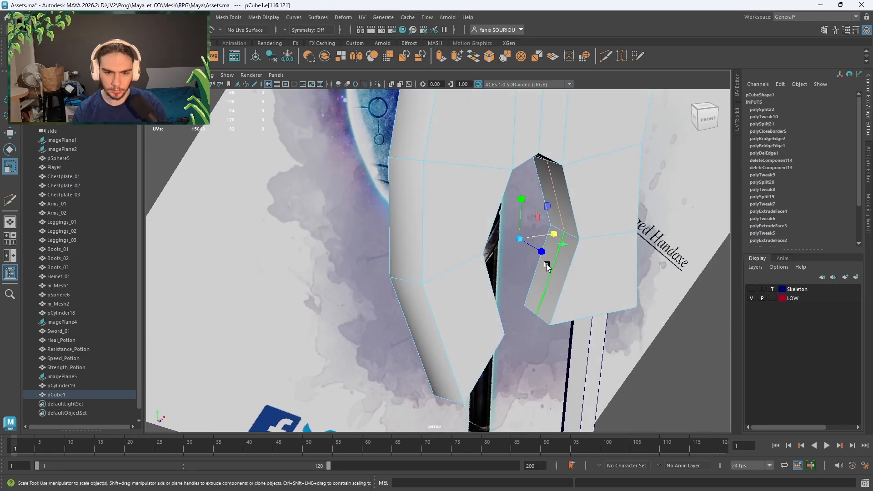
{"action": "left_click_drag", "start_coordinate": [553, 235], "coordinate": [539, 239]}
{"action": "left_click_drag", "start_coordinate": [539, 239], "coordinate": [525, 339], "text": "alt"}
{"action": "key", "text": "w"}
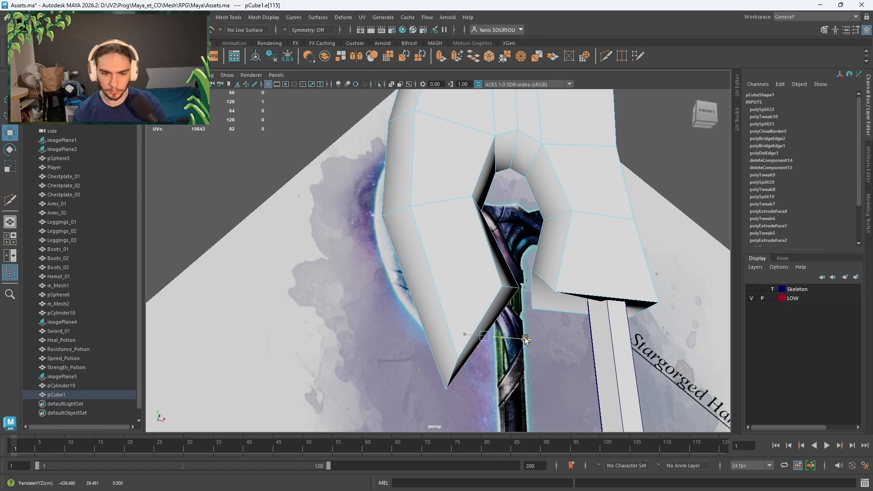
- Undo the sharpening moves and scaling on the central edges of the blade and gap
{"action": "key", "text": "ctrl+z"}
{"action": "key", "text": "ctrl+z"}
{"action": "key", "text": "ctrl+z"}
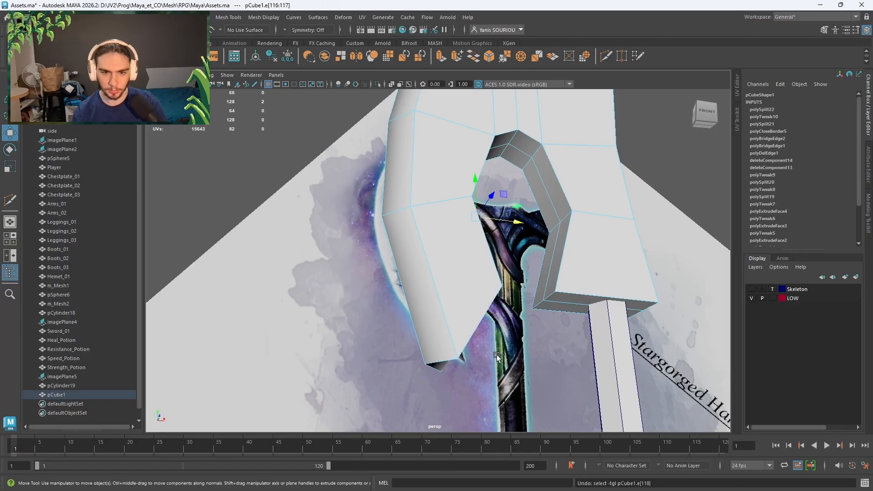
{"action": "key", "text": "ctrl+z"}
{"action": "key", "text": "ctrl+z"}
- Bevel the central edge loop around the axe head's outline with a Fraction of 0.2
{"action": "left_click_drag", "start_coordinate": [527, 346], "coordinate": [493, 280], "text": "alt"}
{"action": "double_click", "coordinate": [485, 267]}
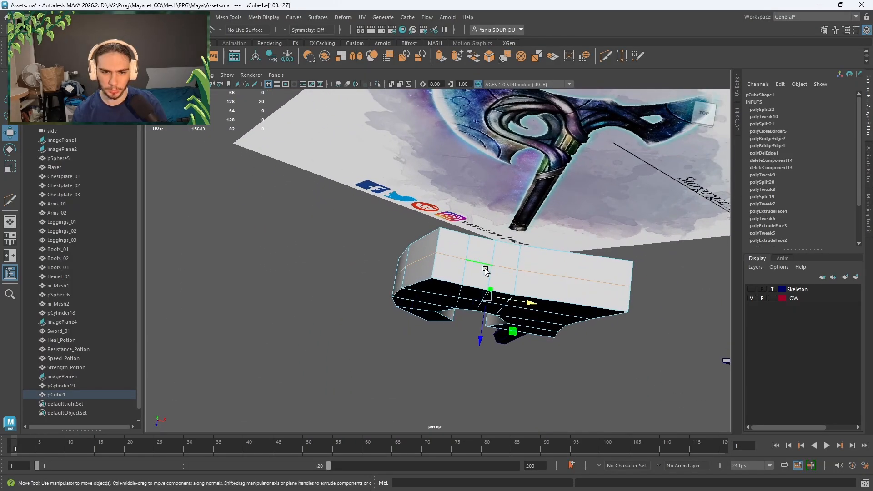
{"action": "right_click_drag", "start_coordinate": [482, 270], "coordinate": [527, 271], "text": "shift"}
{"action": "left_click", "coordinate": [631, 272]}
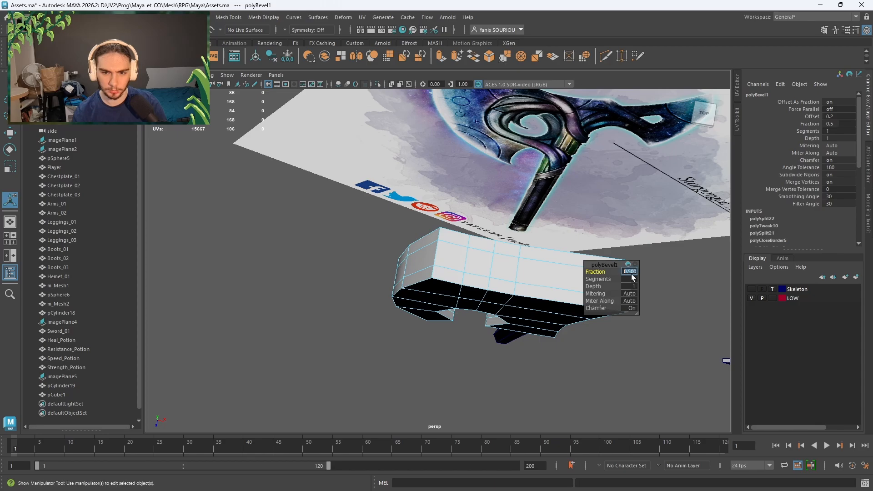
{"action": "type", "text": "1"}
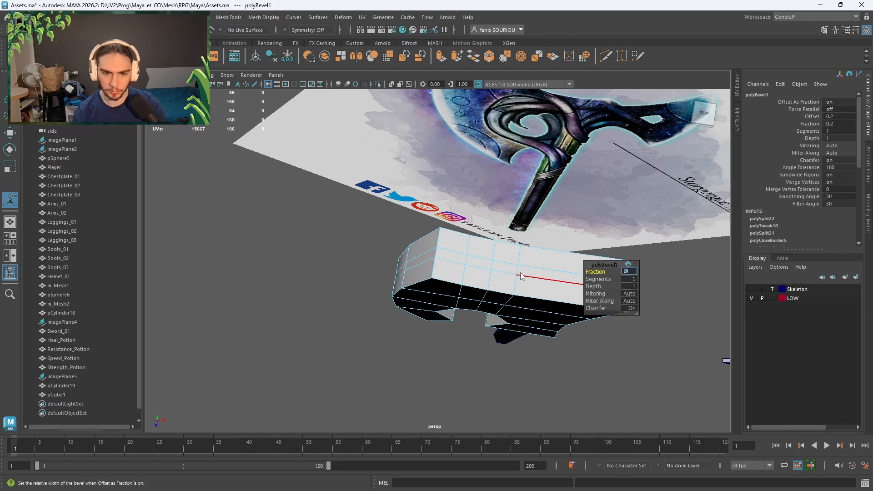
- Extrude the narrow central strip of faces around the axe head's outline with a Thickness of 2.4
{"action": "right_click_drag", "start_coordinate": [517, 230], "coordinate": [517, 265]}
{"action": "left_click", "coordinate": [513, 269]}
{"action": "double_click", "coordinate": [555, 278], "text": "shift"}
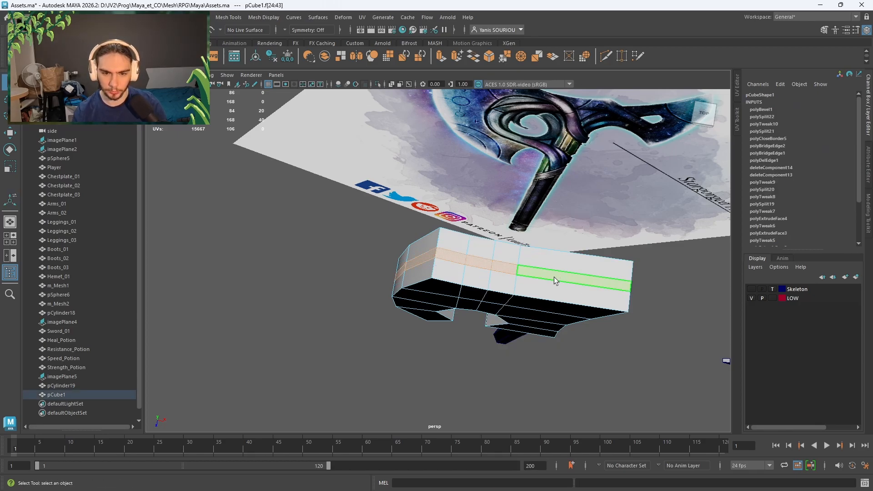
{"action": "left_click_drag", "start_coordinate": [555, 278], "coordinate": [540, 250], "text": "alt"}
{"action": "key", "text": "ctrl+e"}
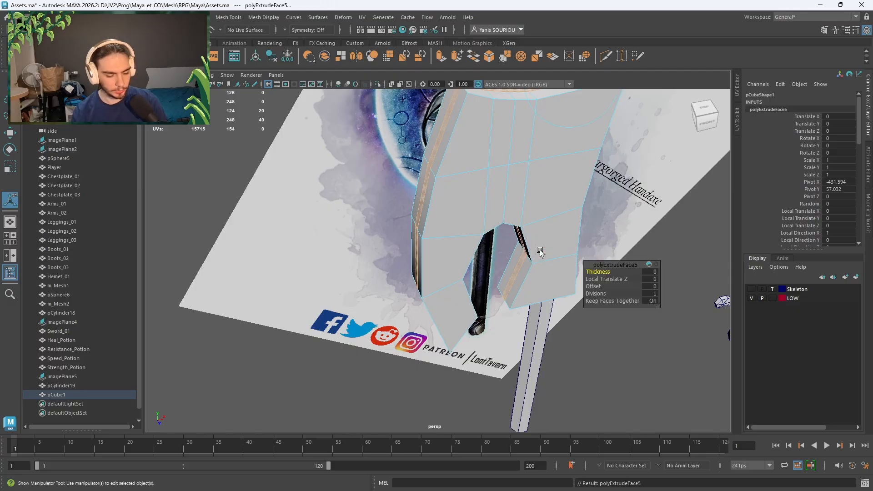
{"action": "left_click_drag", "start_coordinate": [597, 272], "coordinate": [618, 275]}
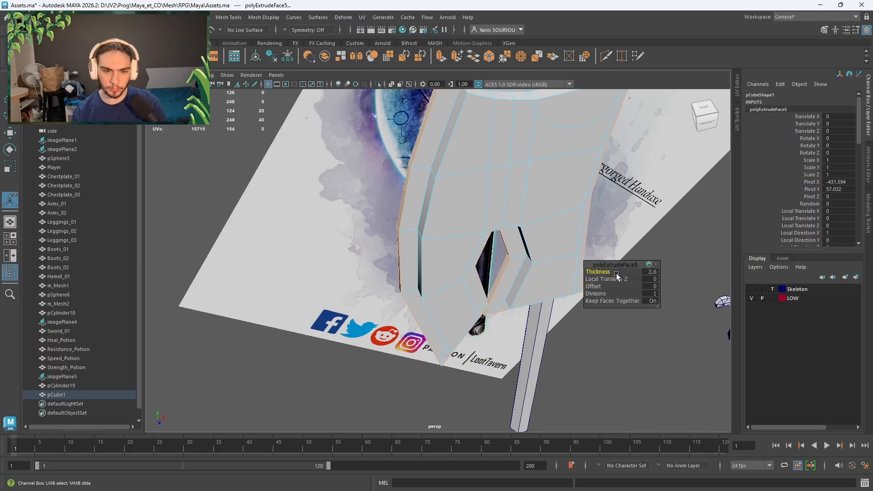
{"action": "left_click_drag", "start_coordinate": [538, 303], "coordinate": [515, 227], "text": "alt"}
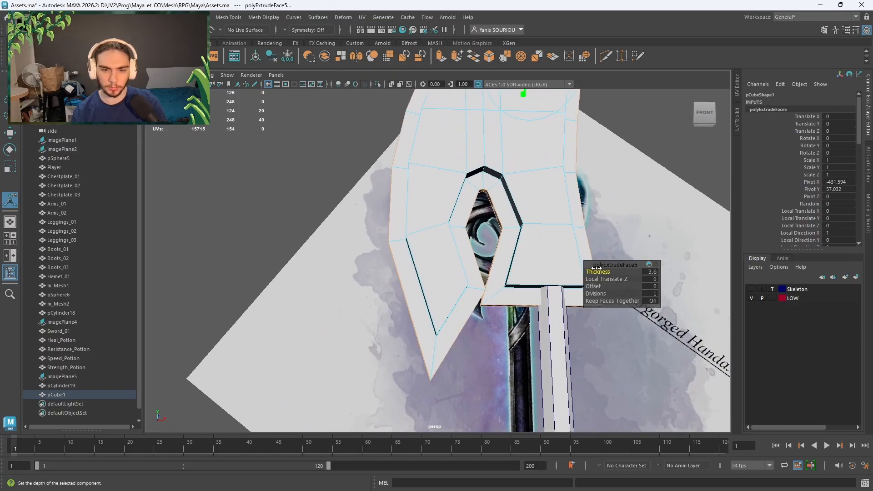
{"action": "left_click_drag", "start_coordinate": [607, 272], "coordinate": [599, 272]}
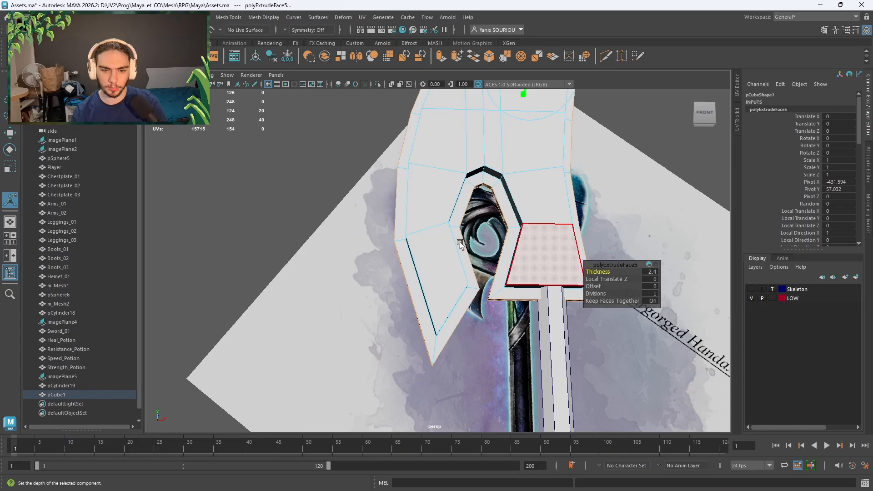
- Extrude the central strip faces along the blade's curved cutting side with a Thickness of 5.1
{"action": "left_click_drag", "start_coordinate": [462, 243], "coordinate": [495, 239], "text": "alt"}
{"action": "left_click_drag", "start_coordinate": [466, 312], "coordinate": [499, 306], "text": "alt"}
{"action": "left_click", "coordinate": [437, 313]}
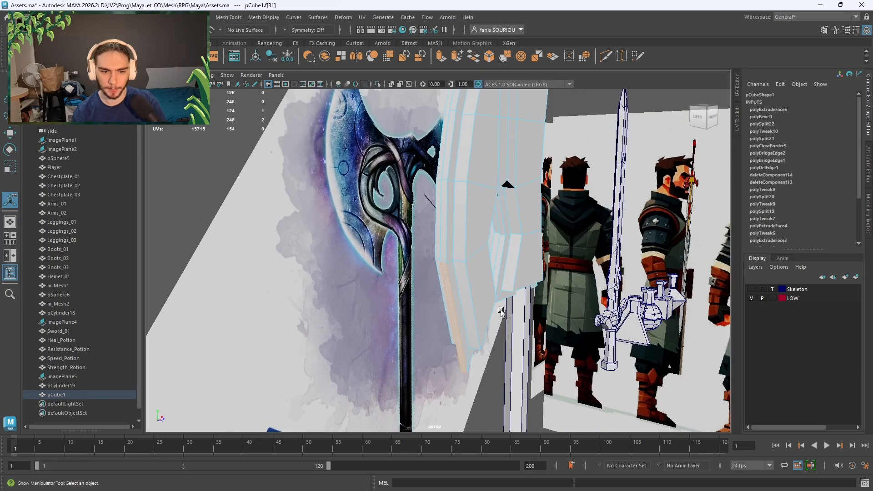
{"action": "left_click", "coordinate": [444, 203], "text": "shift"}
{"action": "left_click_drag", "start_coordinate": [450, 196], "coordinate": [444, 260], "text": "alt"}
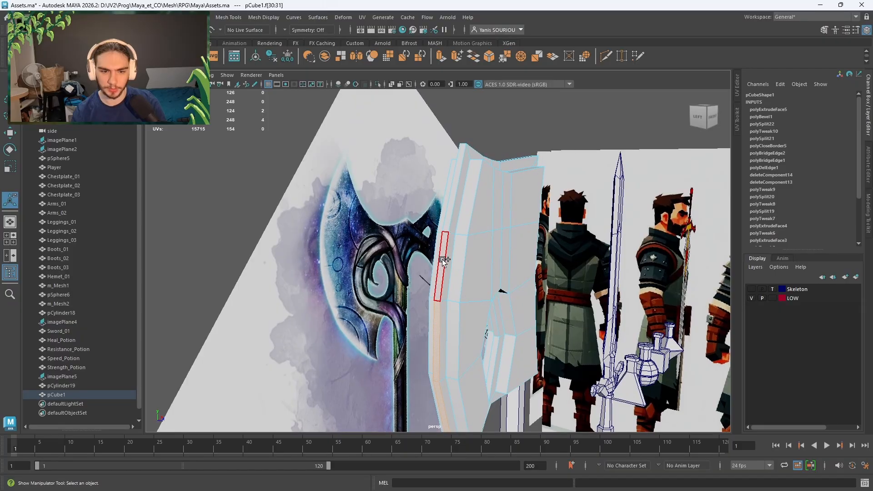
{"action": "left_click", "coordinate": [449, 209], "text": "shift"}
{"action": "left_click_drag", "start_coordinate": [496, 218], "coordinate": [445, 185], "text": "alt"}
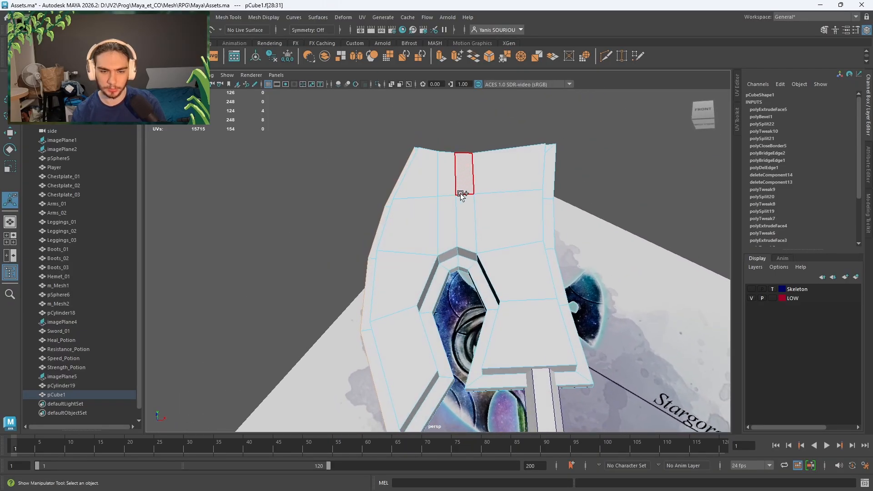
{"action": "key", "text": "ctrl+e"}
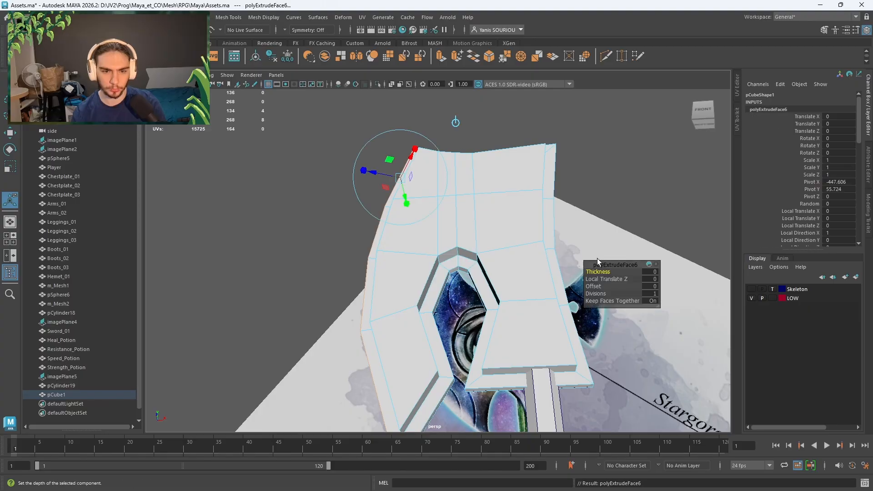
{"action": "mouse_move", "coordinate": [630, 273]}
{"action": "left_mouse_down"}
{"action": "mouse_move", "coordinate": [614, 273]}
{"action": "mouse_move", "coordinate": [630, 275]}
{"action": "left_mouse_up"}
{"action": "left_click_drag", "start_coordinate": [530, 250], "coordinate": [541, 265], "text": "alt"}
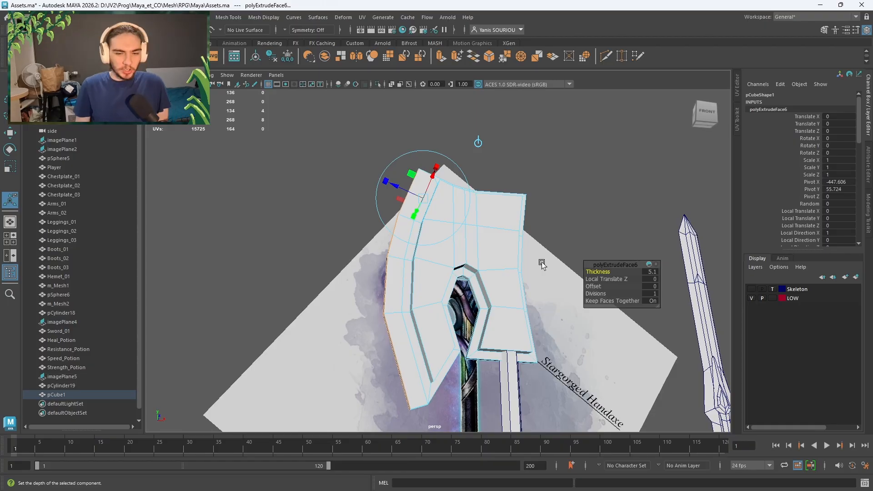
{"action": "left_click_drag", "start_coordinate": [542, 264], "coordinate": [503, 296], "text": "alt"}
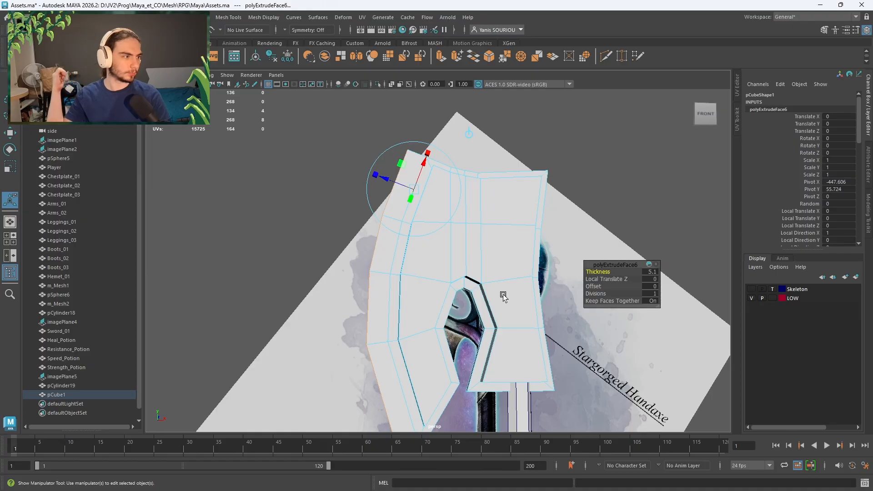
{"action": "left_click_drag", "start_coordinate": [503, 296], "coordinate": [469, 283], "text": "alt"}
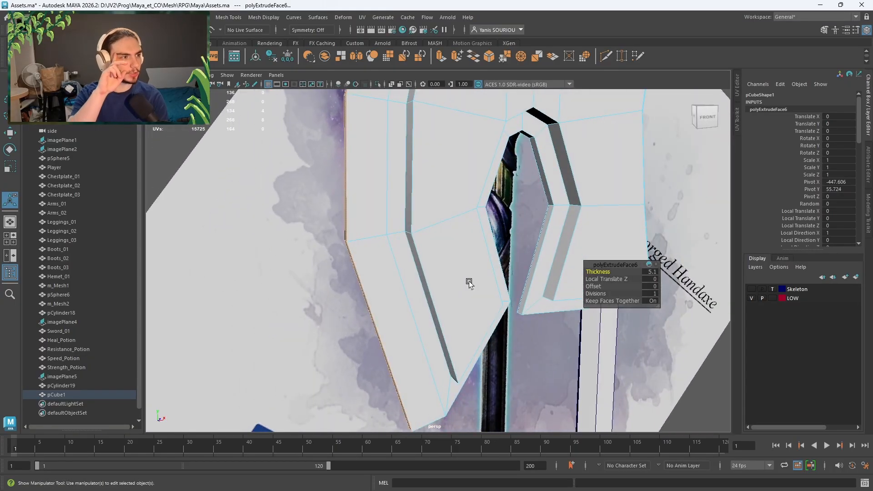
{"action": "scroll", "coordinate": [469, 283], "scroll_direction": "down", "scroll_amount": 6}
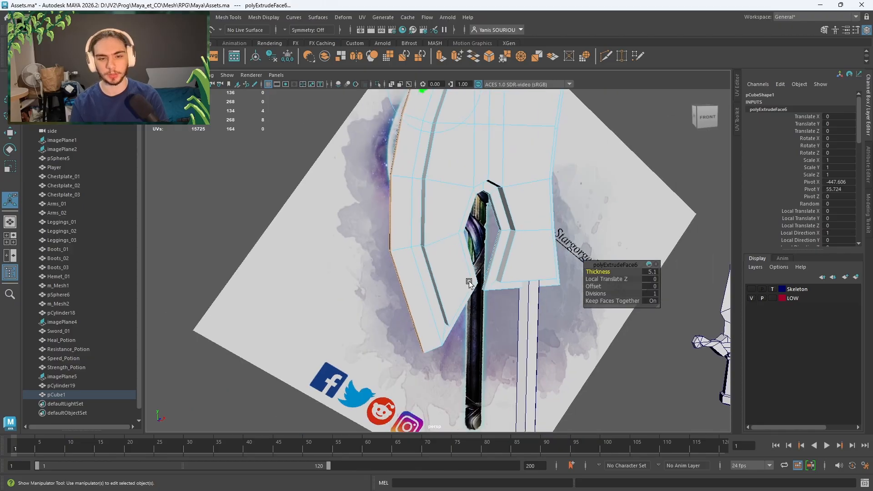
{"action": "left_click_drag", "start_coordinate": [469, 282], "coordinate": [491, 293], "text": "alt"}
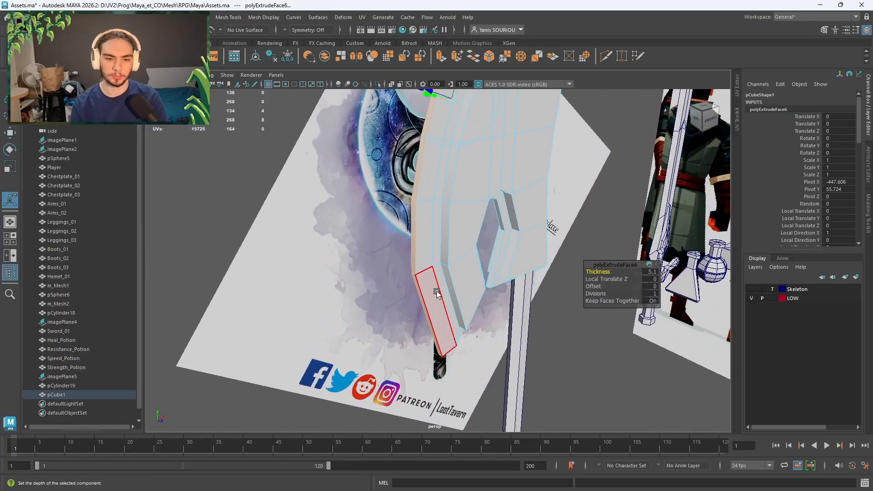
- Sharpen the extruded cutting rim by selecting its outer edges on both sides and scaling them along Z to 0
{"action": "right_click_drag", "start_coordinate": [437, 293], "coordinate": [438, 207]}
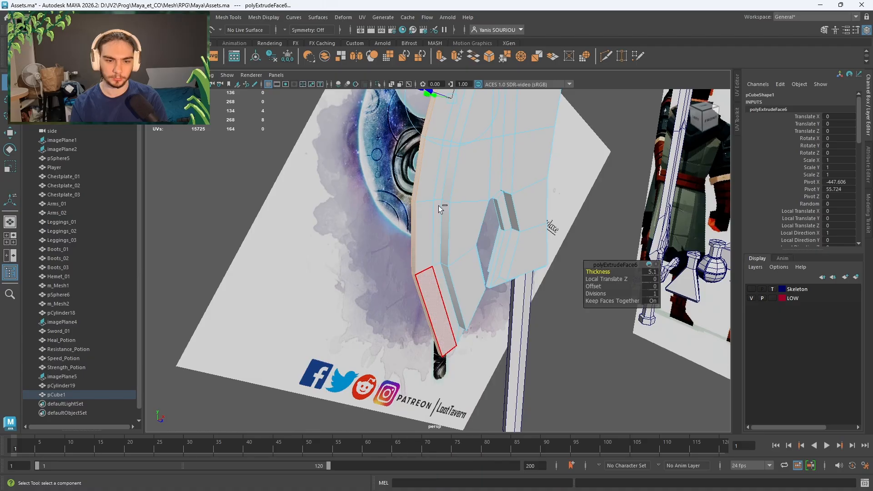
{"action": "left_click_drag", "start_coordinate": [442, 218], "coordinate": [465, 177], "text": "alt"}
{"action": "right_click_drag", "start_coordinate": [465, 176], "coordinate": [464, 198]}
{"action": "left_click", "coordinate": [463, 182]}
{"action": "left_click", "coordinate": [463, 198], "text": "shift"}
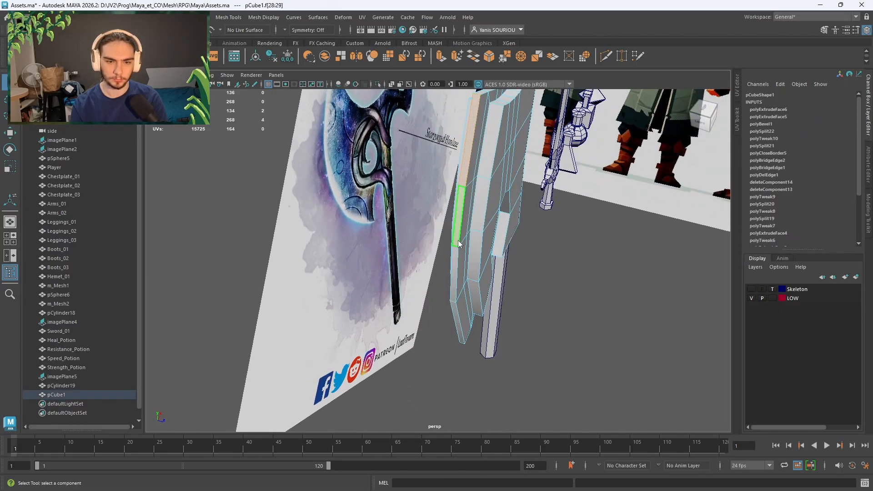
{"action": "right_click_drag", "start_coordinate": [458, 245], "coordinate": [460, 182]}
{"action": "left_click", "coordinate": [465, 205]}
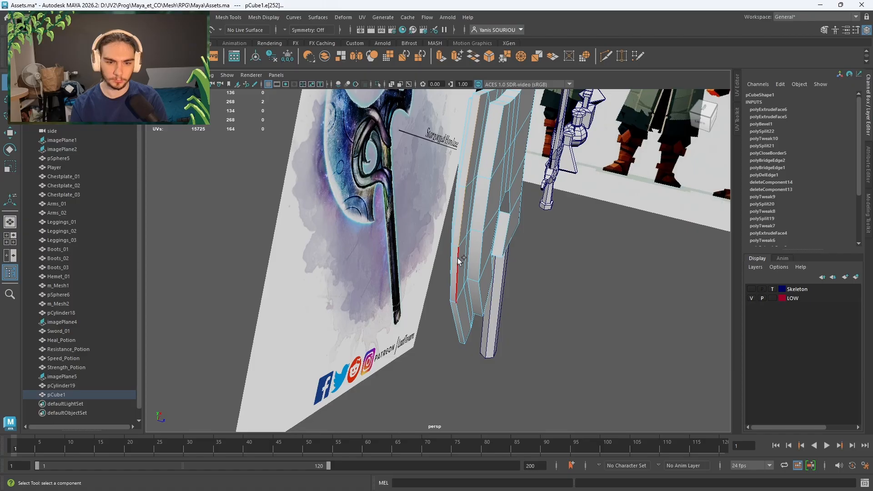
{"action": "left_click", "coordinate": [460, 306], "text": "shift"}
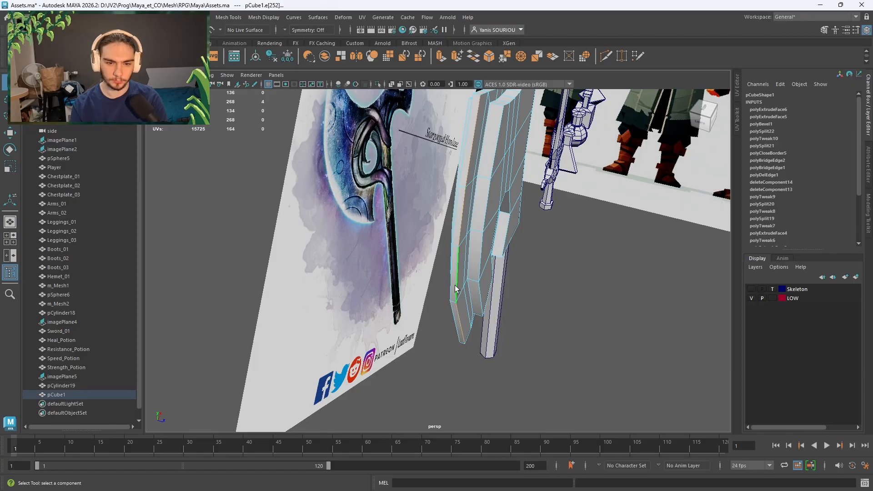
{"action": "double_click", "coordinate": [450, 285], "text": "shift"}
{"action": "left_click_drag", "start_coordinate": [495, 272], "coordinate": [408, 258], "text": "alt"}
{"action": "right_click_drag", "start_coordinate": [408, 258], "coordinate": [408, 198], "text": "alt"}
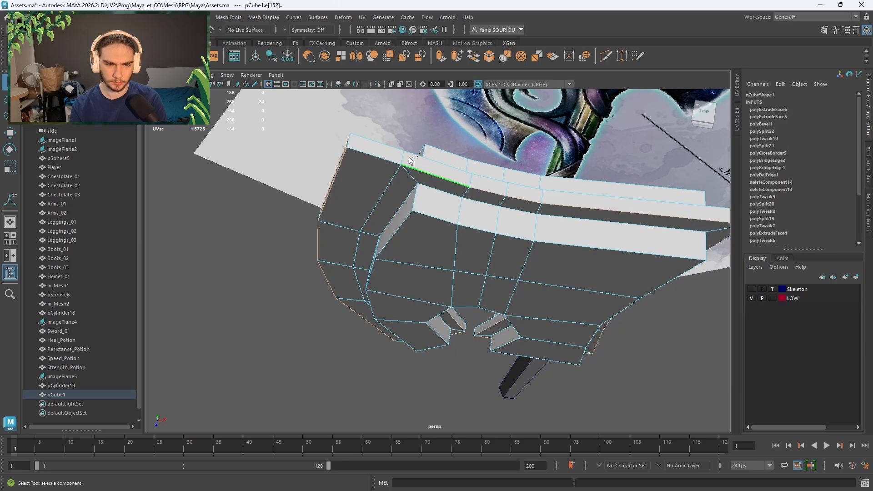
{"action": "double_click", "coordinate": [421, 161], "text": "shift"}
{"action": "left_click", "coordinate": [390, 155], "text": "shift"}
{"action": "left_click_drag", "start_coordinate": [472, 269], "coordinate": [372, 228], "text": "alt"}
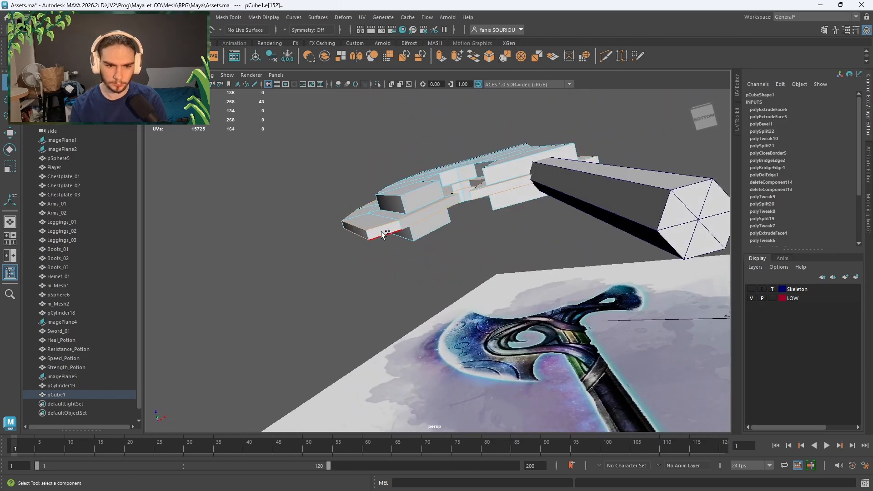
{"action": "key", "text": "r"}
{"action": "left_click_drag", "start_coordinate": [453, 148], "coordinate": [486, 271]}
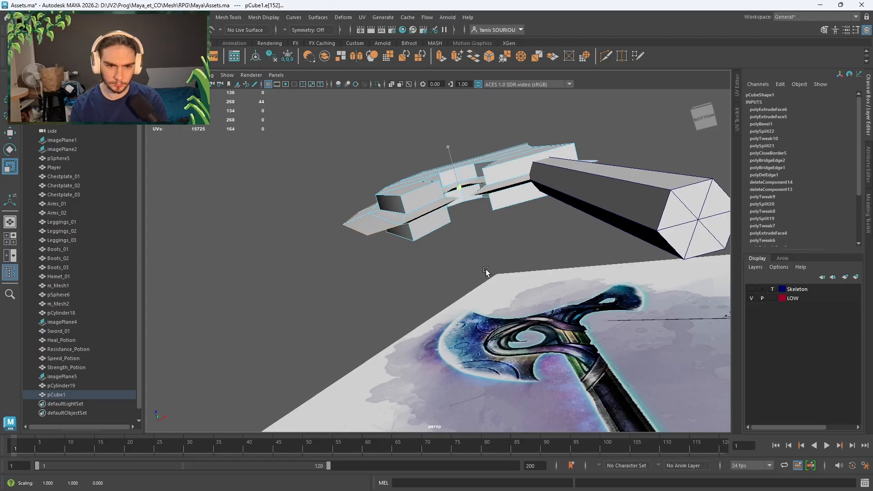
{"action": "left_click_drag", "start_coordinate": [495, 304], "coordinate": [459, 341], "text": "alt"}
{"action": "right_click_drag", "start_coordinate": [402, 229], "coordinate": [440, 221]}
{"action": "scroll", "coordinate": [440, 221], "scroll_direction": "down", "scroll_amount": 3}
{"action": "left_click_drag", "start_coordinate": [481, 250], "coordinate": [474, 219], "text": "alt"}
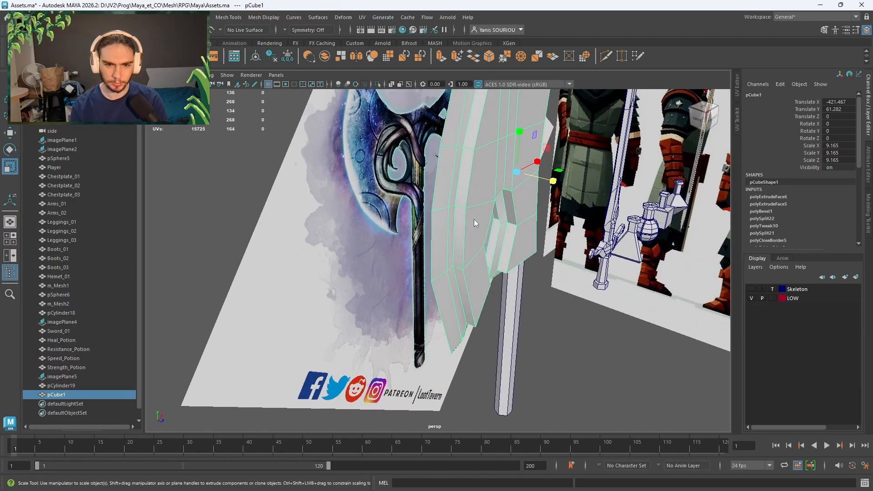
- Snap the recessed vertex at the blade's gap-side corner onto the neighbouring corner vertex of the raised panel
{"action": "right_click_drag", "start_coordinate": [474, 219], "coordinate": [441, 222]}
{"action": "left_click_drag", "start_coordinate": [439, 220], "coordinate": [456, 258], "text": "alt"}
{"action": "scroll", "coordinate": [456, 259], "scroll_direction": "up", "scroll_amount": 2}
{"action": "left_click_drag", "start_coordinate": [471, 298], "coordinate": [419, 302], "text": "alt"}
{"action": "scroll", "coordinate": [459, 272], "scroll_direction": "up", "scroll_amount": 3}
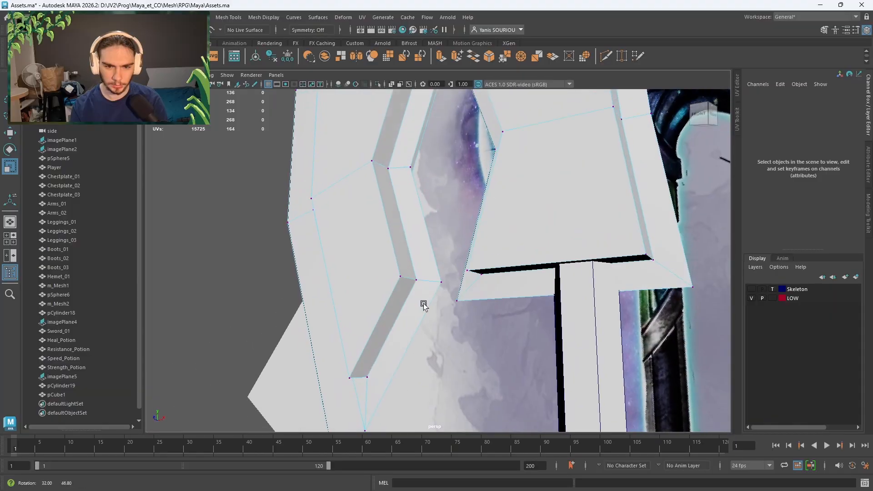
{"action": "scroll", "coordinate": [418, 299], "scroll_direction": "up", "scroll_amount": 4}
{"action": "left_click", "coordinate": [412, 297]}
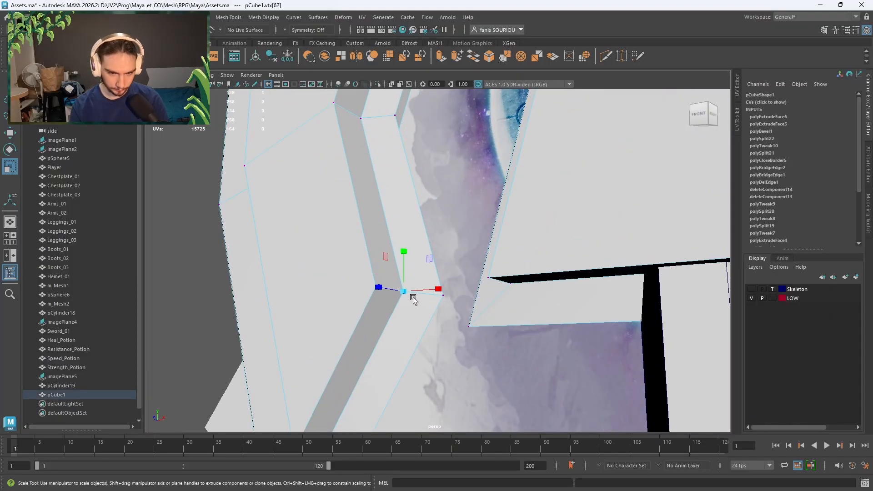
{"action": "key", "text": "w"}
{"action": "left_click", "coordinate": [405, 299]}
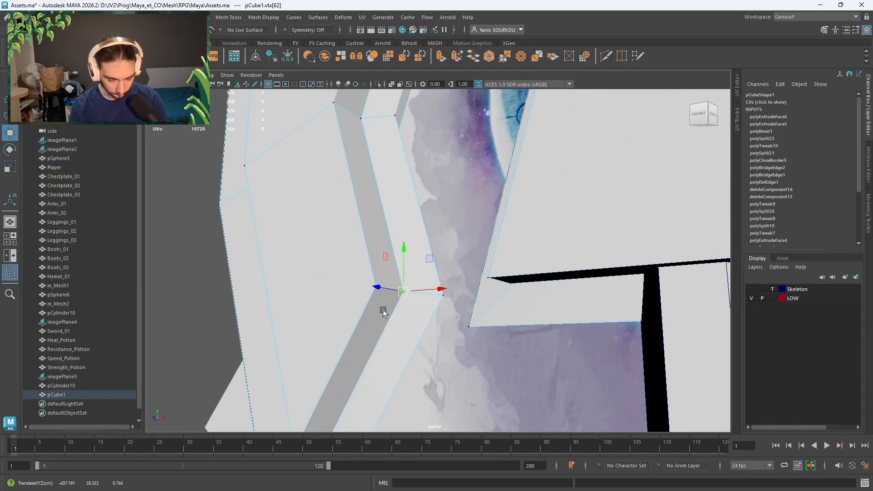
{"action": "left_click_drag", "start_coordinate": [356, 302], "coordinate": [363, 352]}
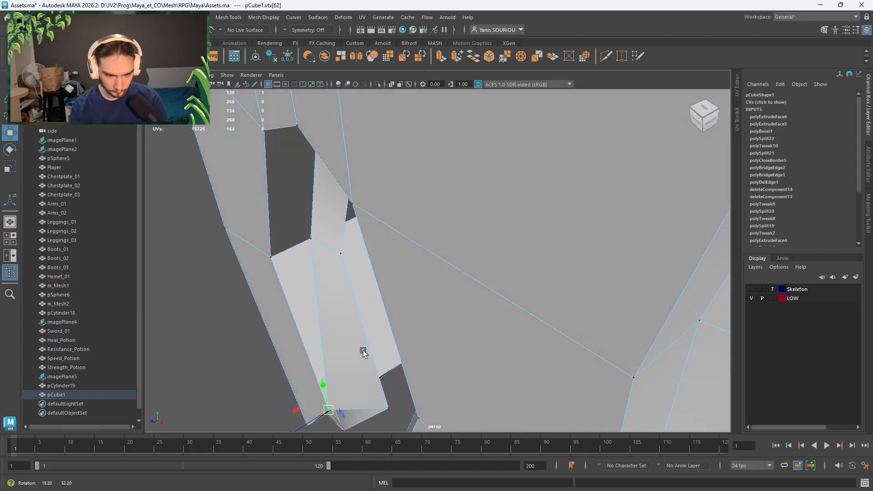
{"action": "middle_click_drag", "start_coordinate": [363, 351], "coordinate": [433, 225], "text": "alt"}
{"action": "left_click_drag", "start_coordinate": [433, 225], "coordinate": [476, 213], "text": "alt"}
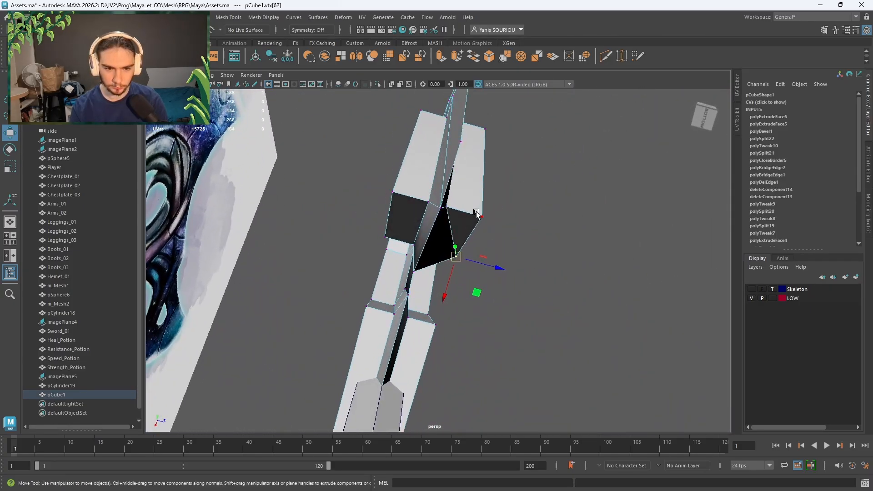
- Snap the matching recessed vertices on the opposite side of the blade's lower end onto the raised panel's corners
{"action": "left_click_drag", "start_coordinate": [396, 237], "coordinate": [500, 260], "text": "alt"}
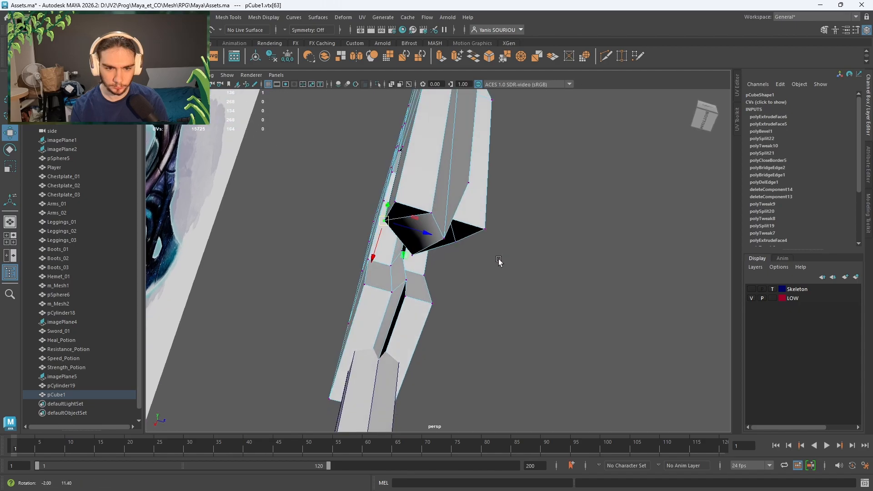
{"action": "left_click_drag", "start_coordinate": [435, 219], "coordinate": [450, 247], "text": "alt"}
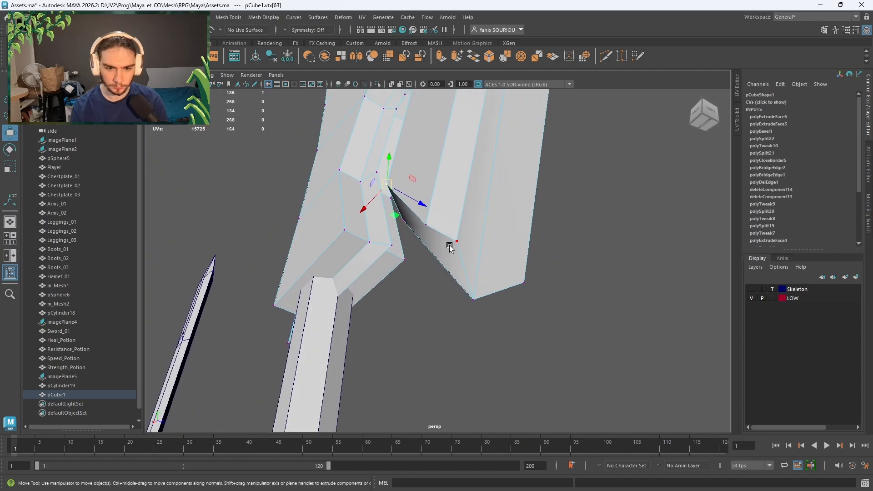
{"action": "middle_click_drag", "start_coordinate": [436, 225], "coordinate": [427, 223]}
{"action": "left_click_drag", "start_coordinate": [509, 237], "coordinate": [510, 184], "text": "alt"}
{"action": "middle_click_drag", "start_coordinate": [461, 179], "coordinate": [468, 178]}
{"action": "left_click", "coordinate": [523, 187]}
- Snap the recessed and rim-base vertices along the lower part of the cutting edge onto the raised panel's edge vertices
{"action": "left_click_drag", "start_coordinate": [468, 179], "coordinate": [475, 289], "text": "alt"}
{"action": "left_click", "coordinate": [477, 291]}
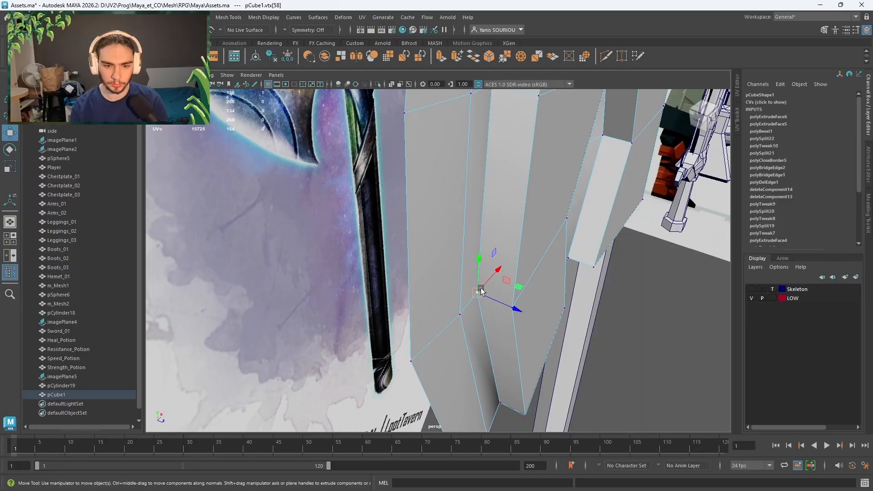
{"action": "middle_click_drag", "start_coordinate": [502, 327], "coordinate": [511, 327]}
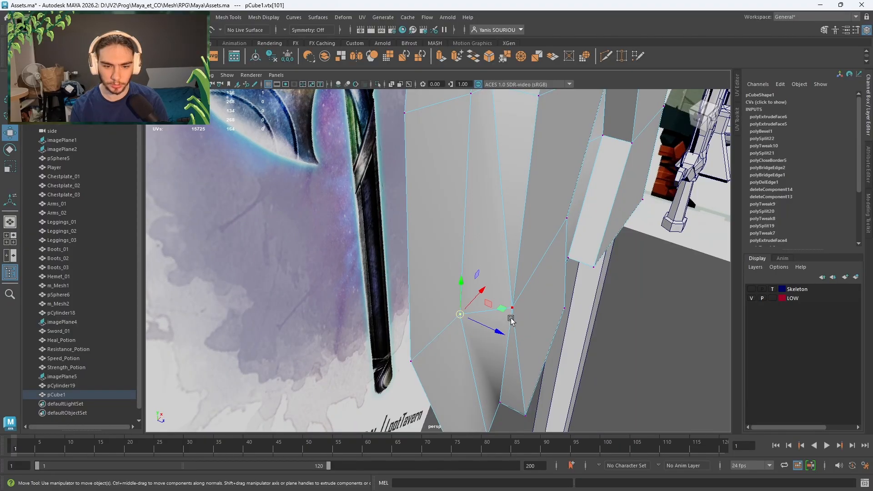
{"action": "left_click_drag", "start_coordinate": [501, 195], "coordinate": [456, 267], "text": "alt"}
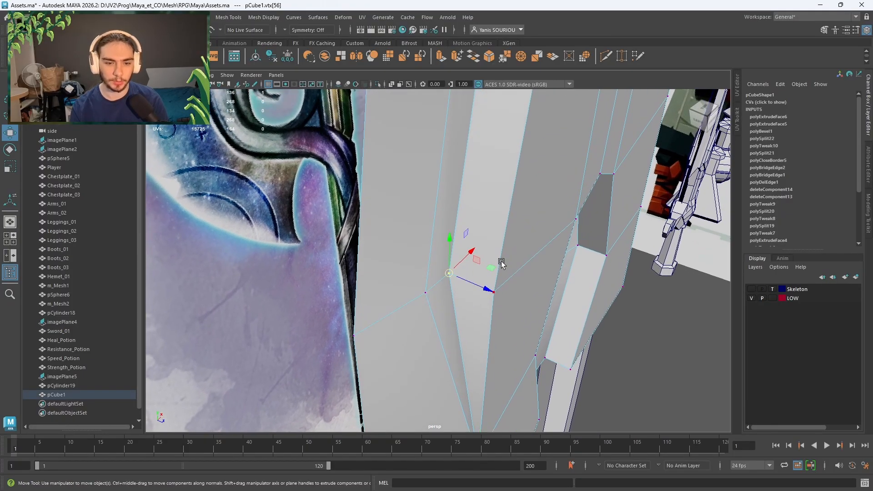
{"action": "middle_click_drag", "start_coordinate": [502, 262], "coordinate": [504, 271]}
{"action": "left_click", "coordinate": [428, 286]}
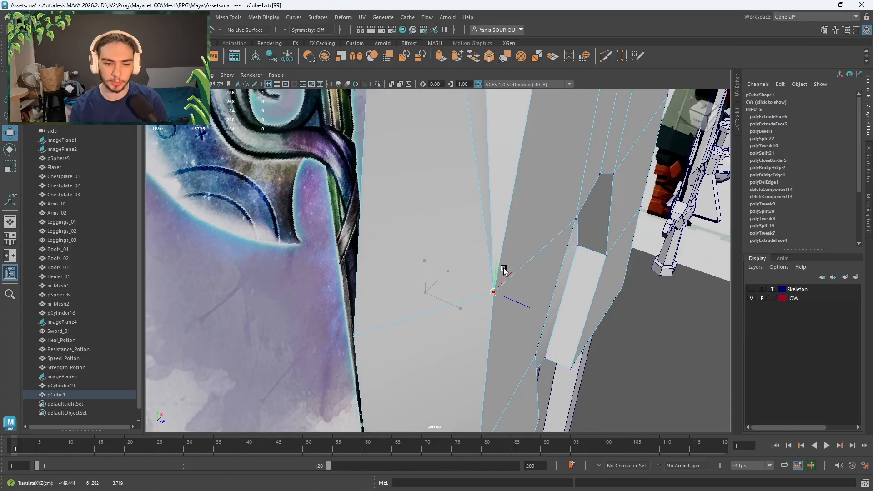
- Snap the remaining recessed and rim-base vertices up to the blade's top corner onto that side's raised panel vertices
{"action": "left_click_drag", "start_coordinate": [493, 193], "coordinate": [475, 205], "text": "alt"}
{"action": "middle_click_drag", "start_coordinate": [476, 205], "coordinate": [465, 331], "text": "alt"}
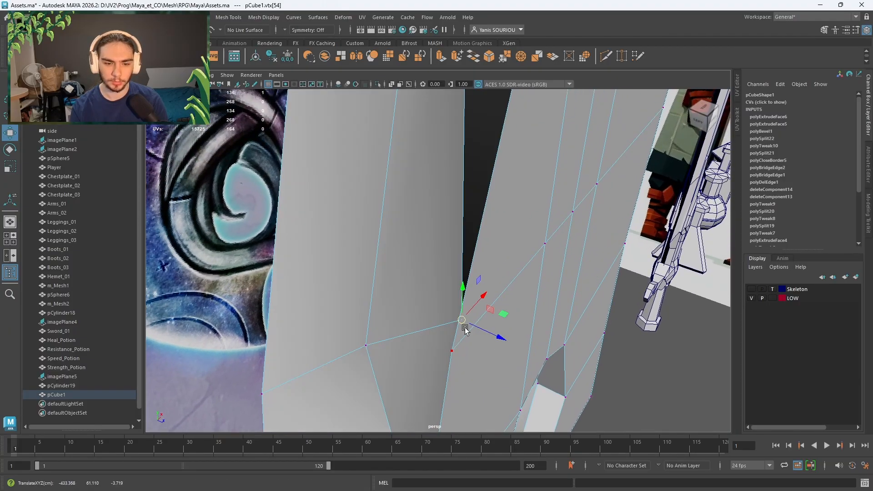
{"action": "middle_click_drag", "start_coordinate": [470, 361], "coordinate": [454, 353]}
{"action": "left_click", "coordinate": [367, 346]}
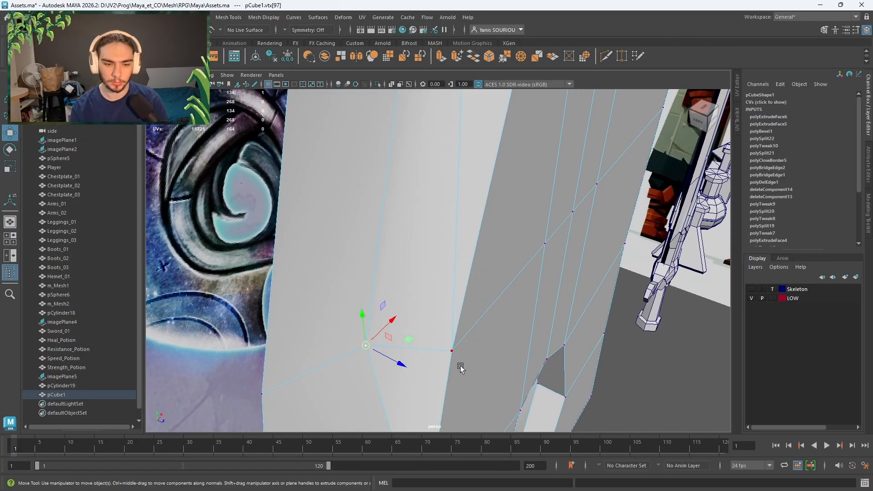
{"action": "left_click_drag", "start_coordinate": [460, 368], "coordinate": [405, 254], "text": "alt"}
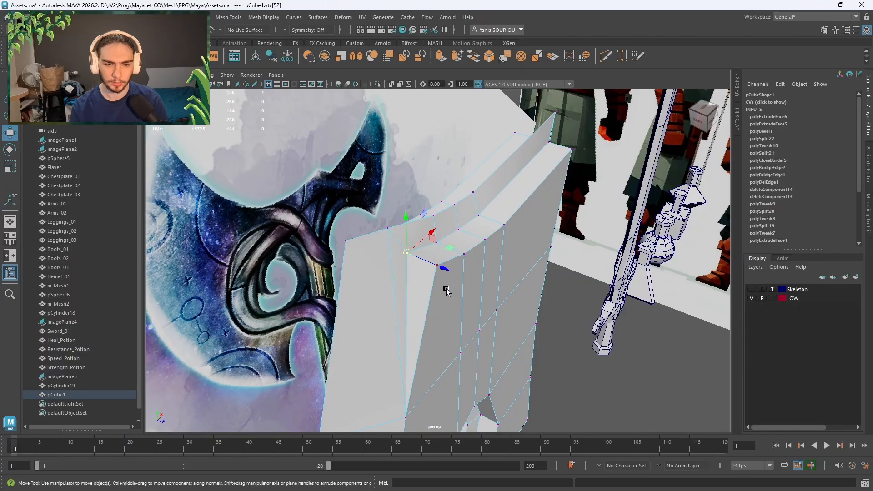
{"action": "middle_click_drag", "start_coordinate": [446, 291], "coordinate": [429, 260]}
- Snap the recessed vertex at the blade's top corner on the opposite side onto that panel's outer corner vertex
{"action": "left_click_drag", "start_coordinate": [422, 283], "coordinate": [472, 317], "text": "alt"}
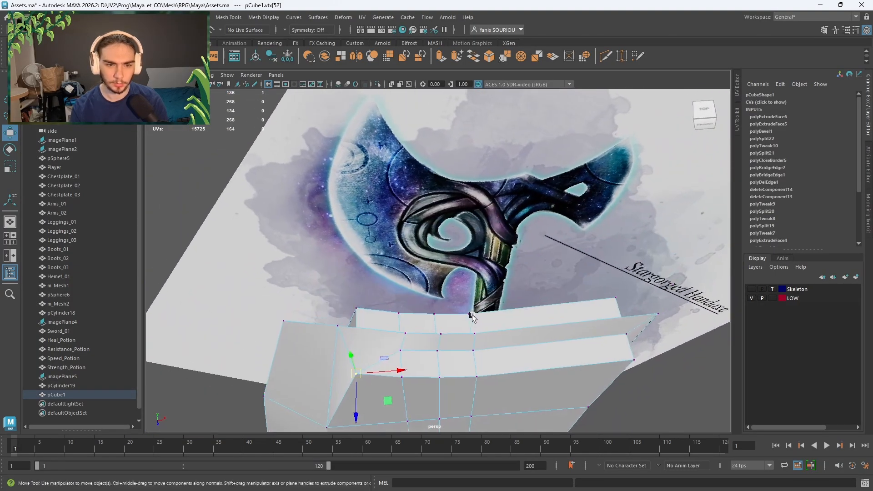
{"action": "left_click_drag", "start_coordinate": [425, 355], "coordinate": [701, 236], "text": "alt"}
{"action": "middle_click_drag", "start_coordinate": [679, 210], "coordinate": [570, 259], "text": "alt"}
{"action": "left_click", "coordinate": [549, 276]}
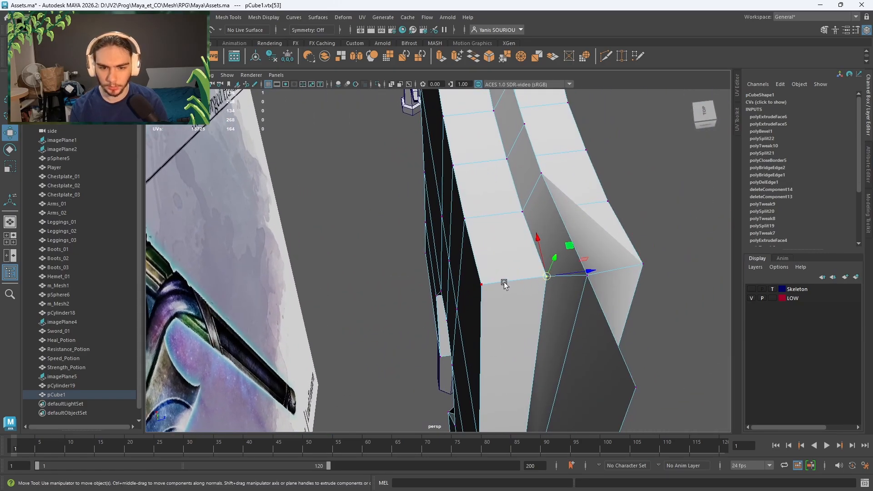
{"action": "middle_click_drag", "start_coordinate": [504, 282], "coordinate": [479, 283]}
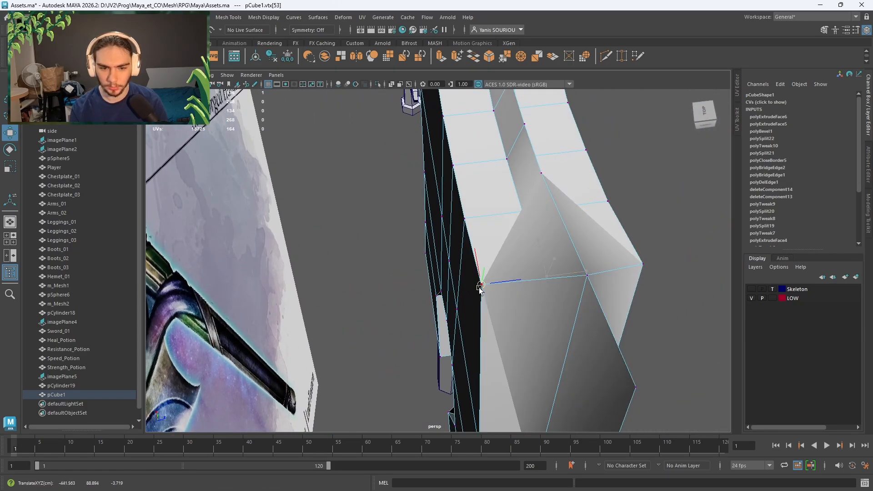
{"action": "left_click_drag", "start_coordinate": [478, 287], "coordinate": [561, 249], "text": "alt"}
{"action": "left_click_drag", "start_coordinate": [561, 249], "coordinate": [541, 285], "text": "alt"}
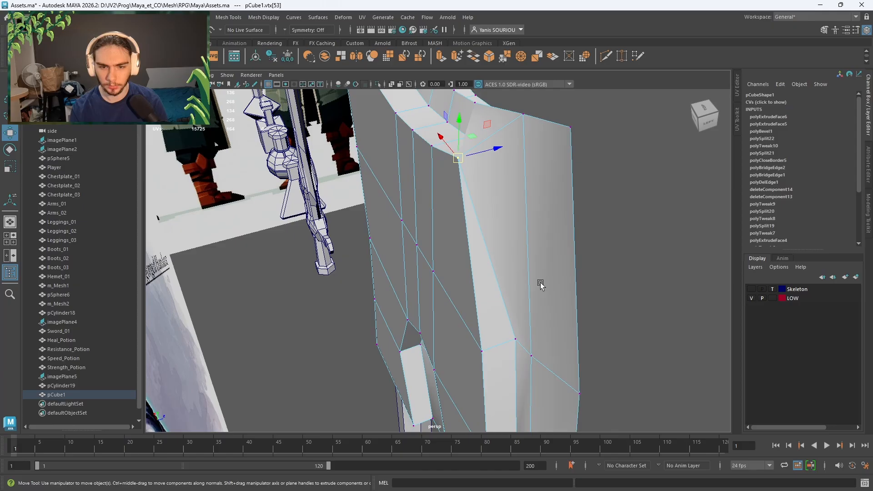
- Snap the remaining recessed vertices along the middle of the cutting edge onto the adjacent raised panel vertices on both faces
{"action": "middle_click_drag", "start_coordinate": [492, 350], "coordinate": [483, 355]}
{"action": "left_click", "coordinate": [531, 359]}
{"action": "left_click_drag", "start_coordinate": [510, 355], "coordinate": [398, 236], "text": "alt"}
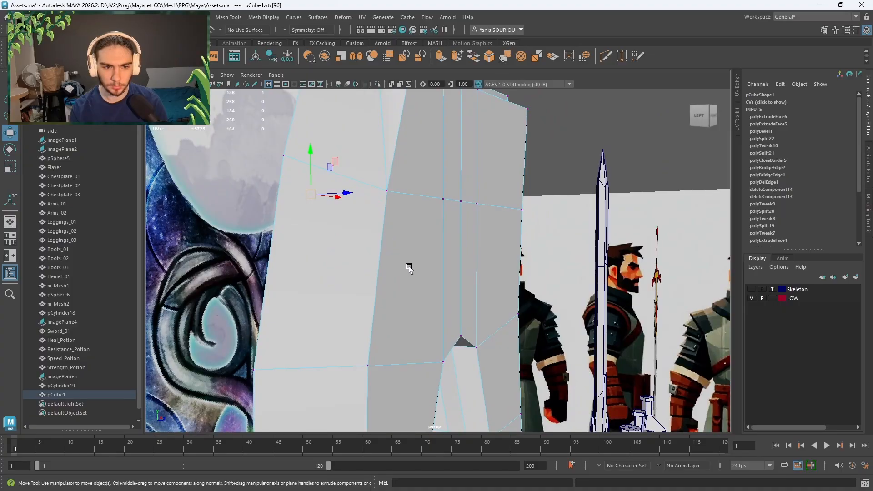
{"action": "left_click_drag", "start_coordinate": [409, 269], "coordinate": [566, 235], "text": "alt"}
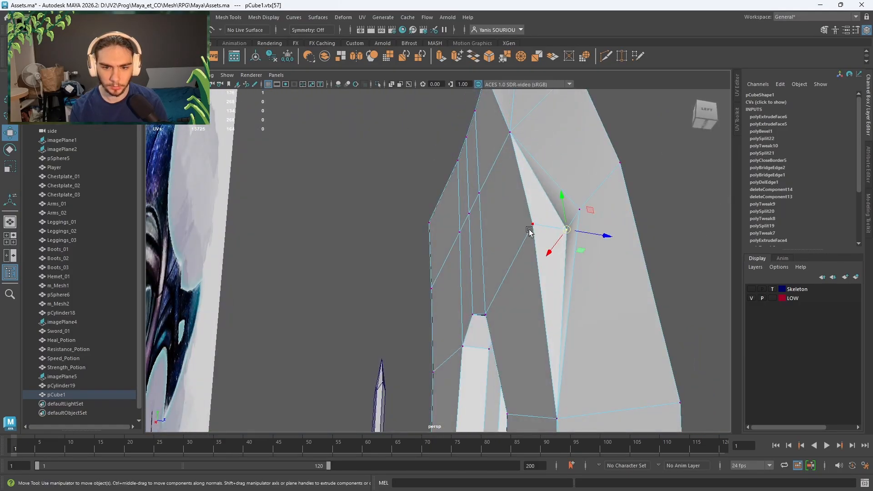
{"action": "middle_click_drag", "start_coordinate": [529, 231], "coordinate": [532, 225]}
{"action": "left_click_drag", "start_coordinate": [535, 223], "coordinate": [483, 280], "text": "alt"}
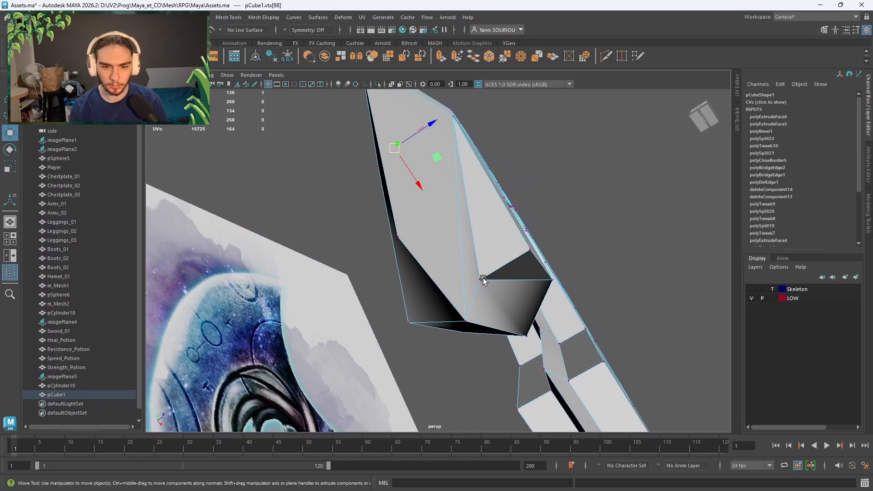
- Snap the recessed vertices around the top of the blade's handle notch onto the raised panel's corner vertices
{"action": "left_click_drag", "start_coordinate": [522, 256], "coordinate": [550, 286]}
{"action": "mouse_move", "coordinate": [549, 286]}
{"action": "left_mouse_down", "text": "alt"}
{"action": "mouse_move", "coordinate": [538, 282]}
{"action": "mouse_move", "coordinate": [616, 288]}
{"action": "mouse_move", "coordinate": [612, 322]}
{"action": "mouse_move", "coordinate": [505, 241]}
{"action": "mouse_move", "coordinate": [517, 247]}
{"action": "mouse_move", "coordinate": [483, 259]}
{"action": "mouse_move", "coordinate": [533, 288]}
{"action": "left_mouse_up", "text": "alt"}
{"action": "scroll", "coordinate": [514, 295], "scroll_direction": "up", "scroll_amount": 2}
{"action": "middle_click_drag", "start_coordinate": [496, 305], "coordinate": [453, 342], "text": "alt"}
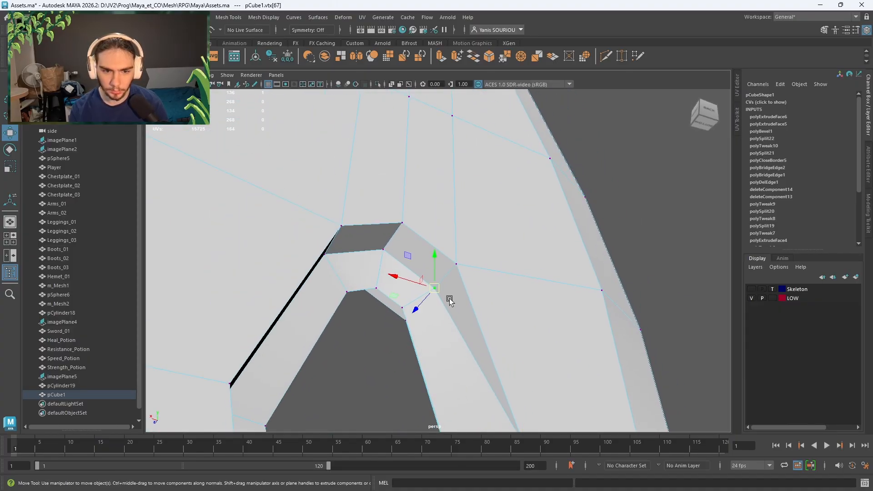
{"action": "key", "text": "v"}
{"action": "middle_click_drag", "start_coordinate": [461, 269], "coordinate": [457, 265]}
{"action": "left_click", "coordinate": [384, 250]}
{"action": "key", "text": "v"}
{"action": "middle_click_drag", "start_coordinate": [404, 231], "coordinate": [401, 228]}
- Snap the recessed vertices down the side of the same notch to its lower corner onto the raised panel's border
{"action": "left_click_drag", "start_coordinate": [401, 228], "coordinate": [312, 293], "text": "alt"}
{"action": "middle_click_drag", "start_coordinate": [302, 263], "coordinate": [298, 260]}
{"action": "middle_click_drag", "start_coordinate": [302, 301], "coordinate": [400, 198], "text": "alt"}
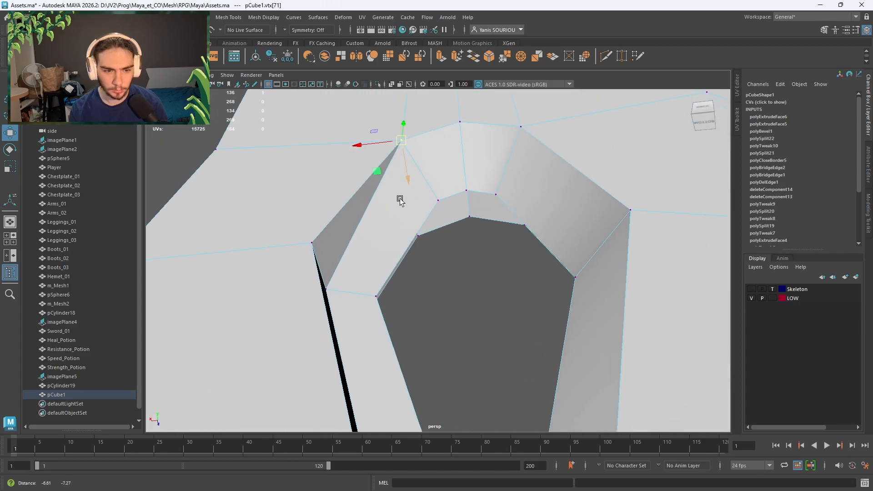
{"action": "left_click_drag", "start_coordinate": [399, 199], "coordinate": [354, 251], "text": "alt"}
{"action": "middle_click_drag", "start_coordinate": [286, 384], "coordinate": [383, 184]}
{"action": "middle_click_drag", "start_coordinate": [414, 334], "coordinate": [402, 328]}
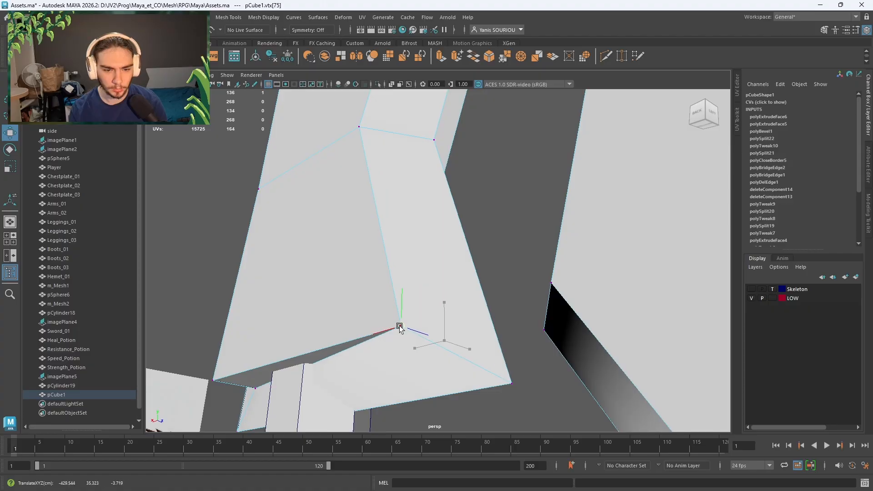
- On the opposite face, snap the notch's recessed vertices from the lower corner upward onto the raised panel's border
{"action": "left_click_drag", "start_coordinate": [402, 328], "coordinate": [412, 366], "text": "alt"}
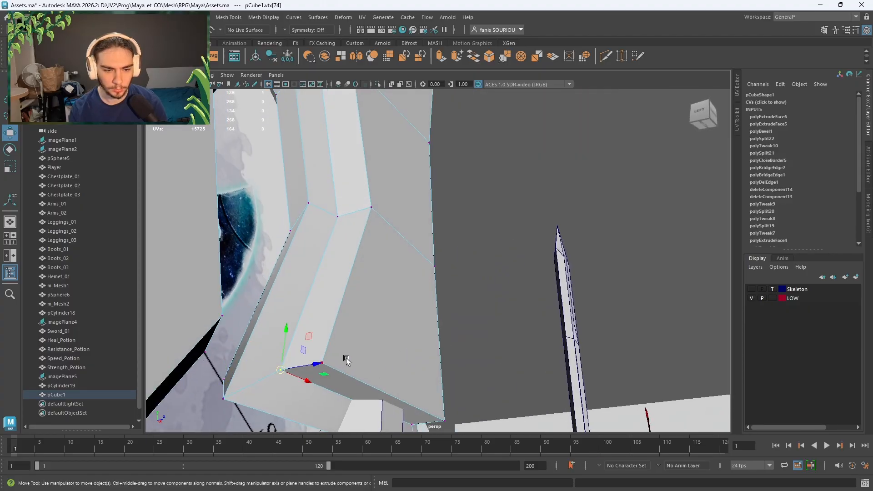
{"action": "middle_click_drag", "start_coordinate": [347, 361], "coordinate": [324, 363]}
{"action": "left_click", "coordinate": [338, 216]}
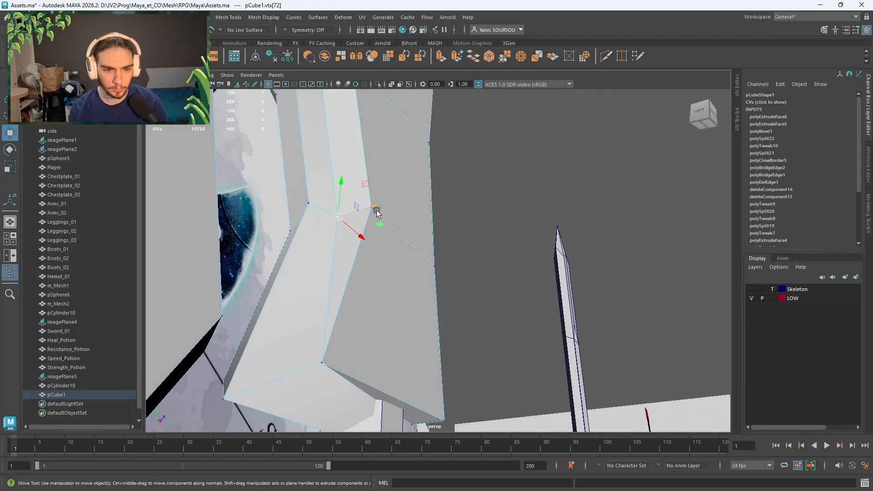
{"action": "middle_click_drag", "start_coordinate": [395, 216], "coordinate": [390, 214]}
{"action": "middle_click_drag", "start_coordinate": [384, 175], "coordinate": [398, 278], "text": "alt"}
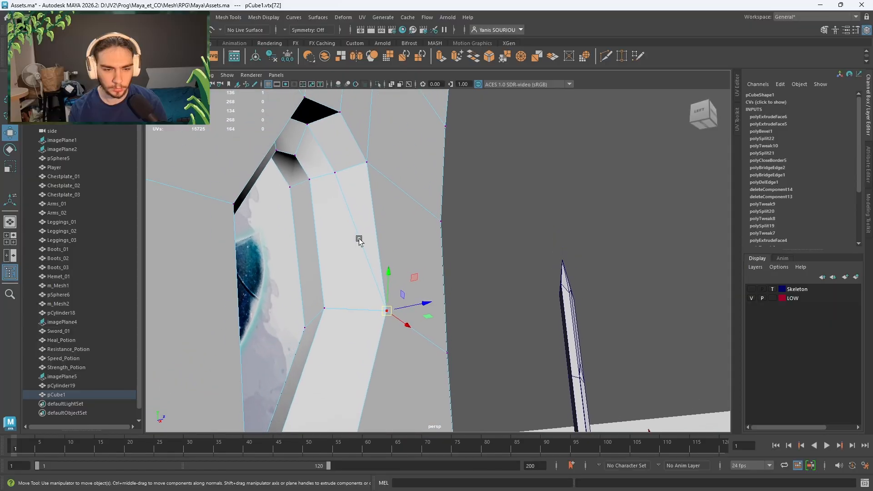
{"action": "left_click", "coordinate": [339, 174]}
{"action": "middle_click_drag", "start_coordinate": [389, 171], "coordinate": [373, 227]}
- Snap the recessed vertices around the notch's arch and its remaining side on that face onto the raised panel's vertices
{"action": "left_click_drag", "start_coordinate": [374, 235], "coordinate": [362, 289], "text": "alt"}
{"action": "left_click", "coordinate": [362, 279]}
{"action": "middle_click_drag", "start_coordinate": [364, 245], "coordinate": [367, 247]}
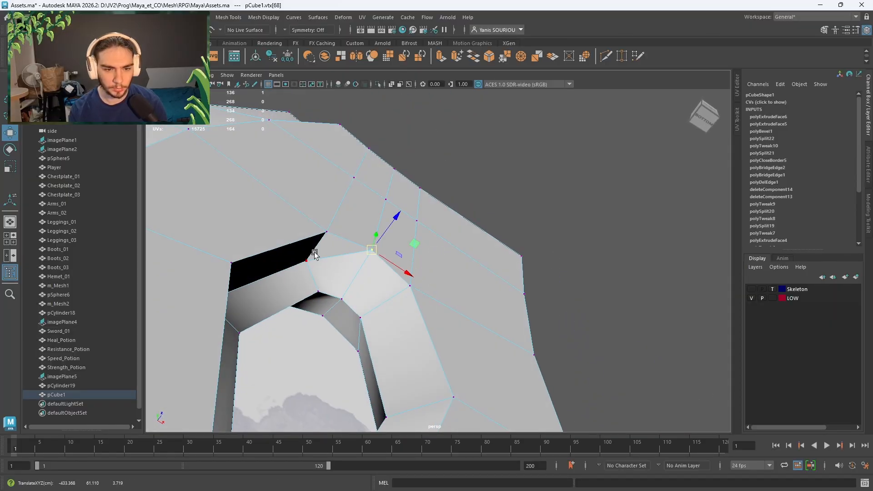
{"action": "left_click", "coordinate": [308, 261]}
{"action": "middle_click_drag", "start_coordinate": [299, 233], "coordinate": [334, 235]}
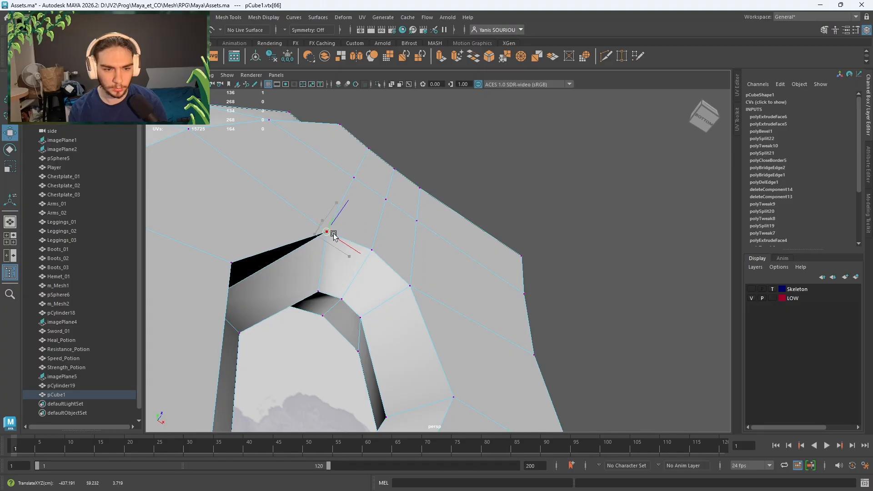
{"action": "left_click_drag", "start_coordinate": [346, 300], "coordinate": [451, 301], "text": "alt"}
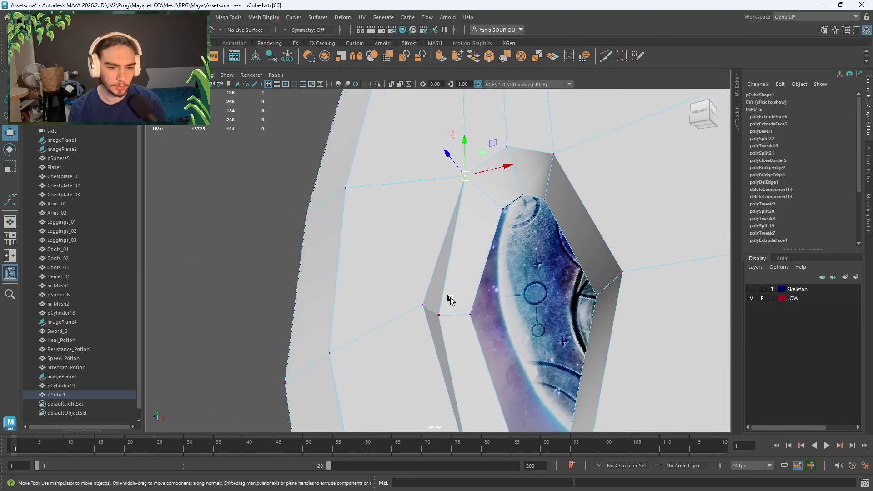
{"action": "middle_click_drag", "start_coordinate": [413, 314], "coordinate": [404, 306]}
- Select all of the axe head's vertices and merge the overlapping ones with a distance threshold of 0.01
{"action": "left_click_drag", "start_coordinate": [425, 336], "coordinate": [516, 327], "text": "alt"}
{"action": "scroll", "coordinate": [517, 326], "scroll_direction": "down", "scroll_amount": 5}
{"action": "left_click_drag", "start_coordinate": [525, 133], "coordinate": [322, 327]}
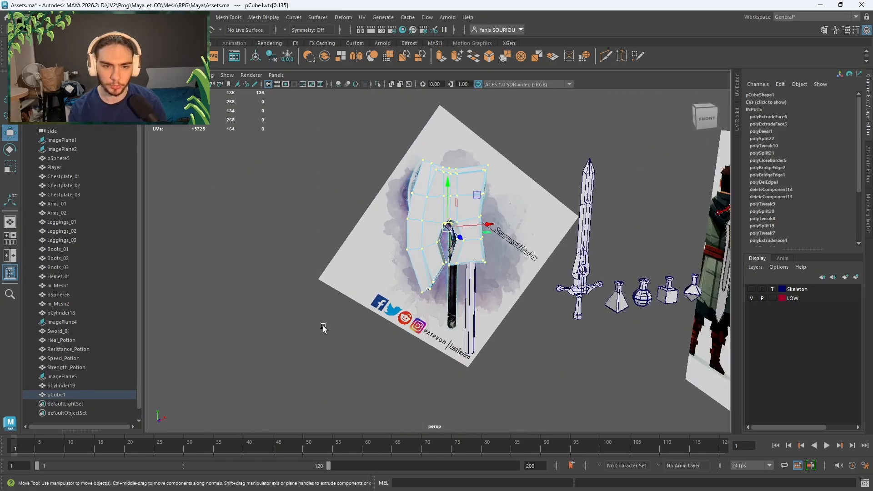
{"action": "right_click_drag", "start_coordinate": [321, 220], "coordinate": [368, 198], "text": "shift"}
- Collapse the rim vertices at the blade's lower tip by snapping them onto the cutting edge's tip vertex
{"action": "scroll", "coordinate": [382, 204], "scroll_direction": "up", "scroll_amount": 8}
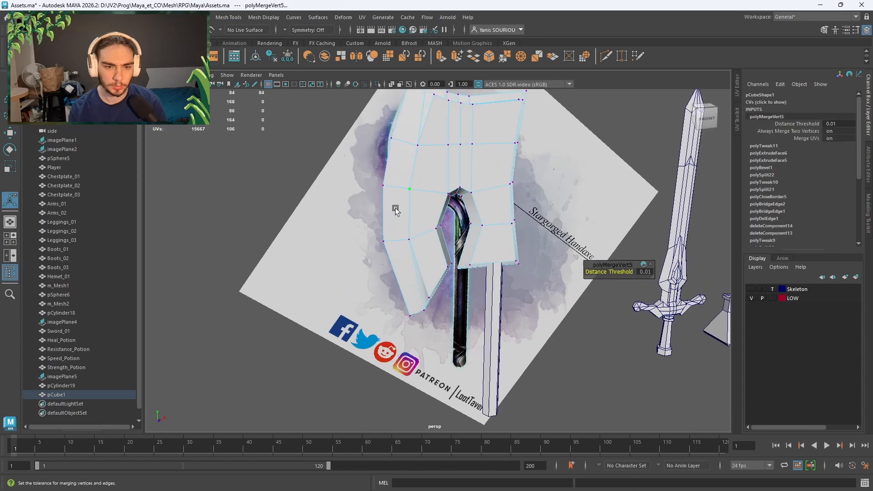
{"action": "left_click_drag", "start_coordinate": [411, 246], "coordinate": [444, 244], "text": "alt"}
{"action": "left_click", "coordinate": [414, 215]}
{"action": "left_click_drag", "start_coordinate": [414, 217], "coordinate": [459, 283], "text": "alt"}
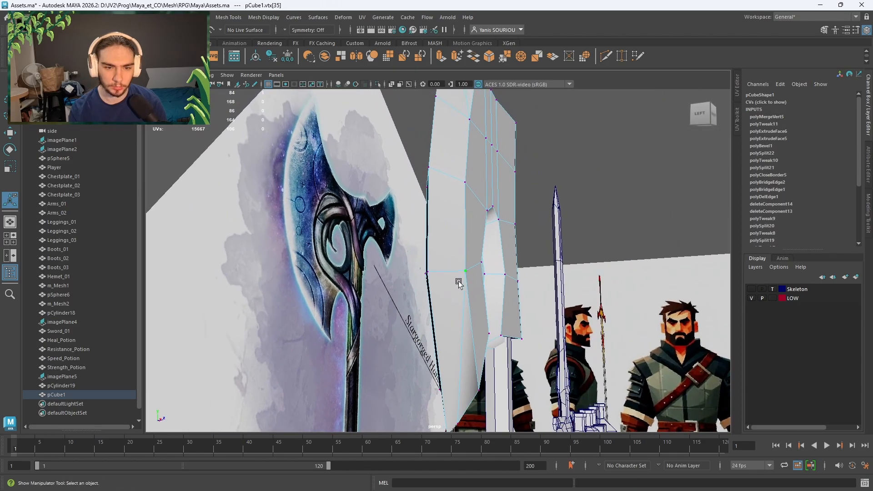
{"action": "key", "text": "w"}
{"action": "left_click_drag", "start_coordinate": [505, 313], "coordinate": [489, 327], "text": "alt"}
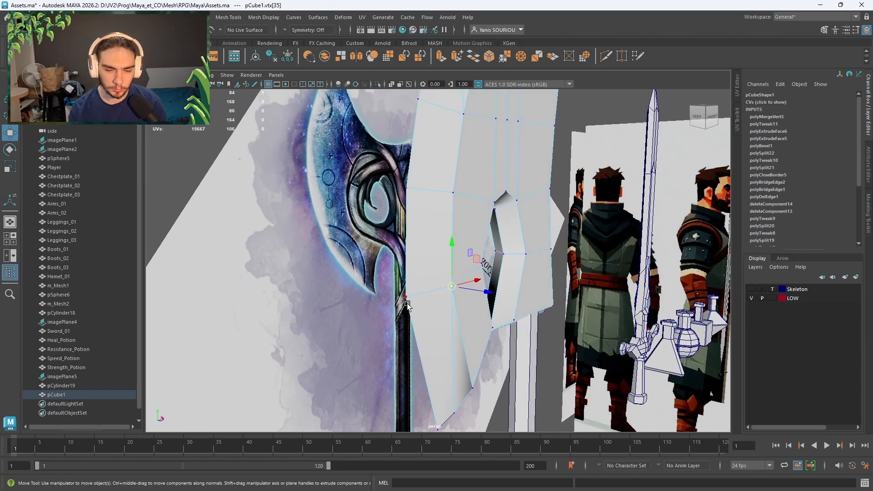
{"action": "left_click_drag", "start_coordinate": [408, 306], "coordinate": [449, 271], "text": "alt"}
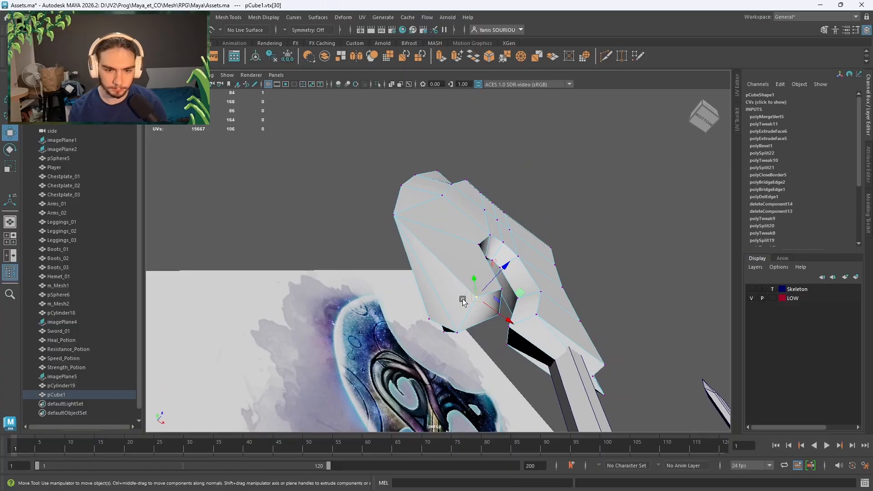
{"action": "middle_click_drag", "start_coordinate": [463, 300], "coordinate": [430, 317]}
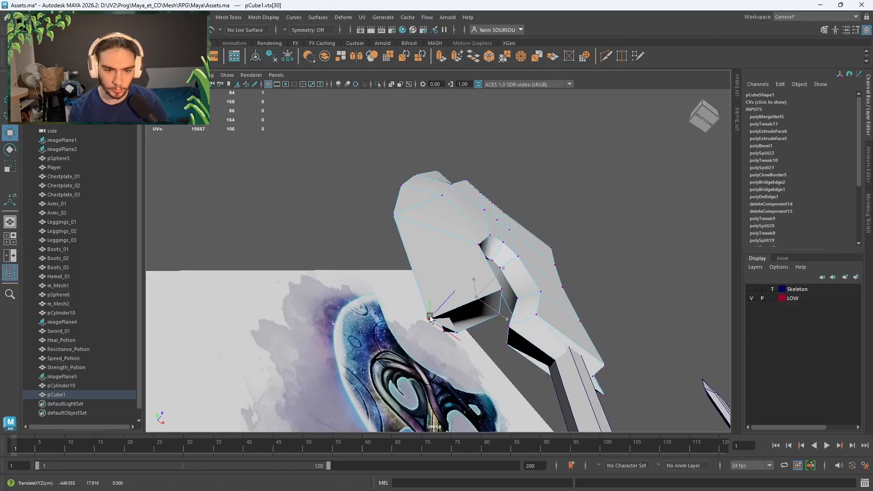
{"action": "left_click", "coordinate": [460, 335]}
{"action": "mouse_move", "coordinate": [431, 331]}
{"action": "middle_mouse_down"}
{"action": "mouse_move", "coordinate": [454, 333]}
{"action": "mouse_move", "coordinate": [431, 319]}
{"action": "middle_mouse_up"}
- Snap the opposite panel's lowest border vertex onto the blade tip and the one above it onto the cutting edge
{"action": "left_click_drag", "start_coordinate": [445, 344], "coordinate": [545, 344], "text": "alt"}
{"action": "scroll", "coordinate": [436, 342], "scroll_direction": "up", "scroll_amount": 4}
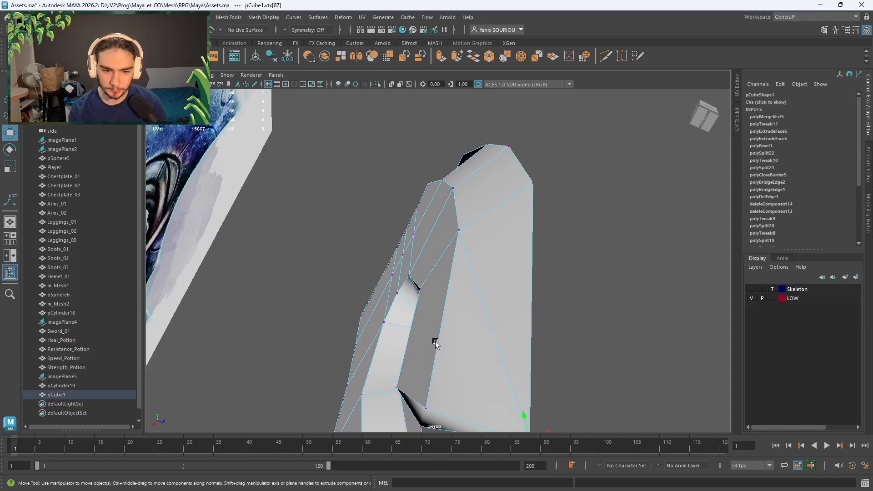
{"action": "left_click", "coordinate": [426, 407]}
{"action": "middle_click_drag", "start_coordinate": [448, 394], "coordinate": [461, 318], "text": "alt"}
{"action": "middle_click_drag", "start_coordinate": [535, 329], "coordinate": [539, 327]}
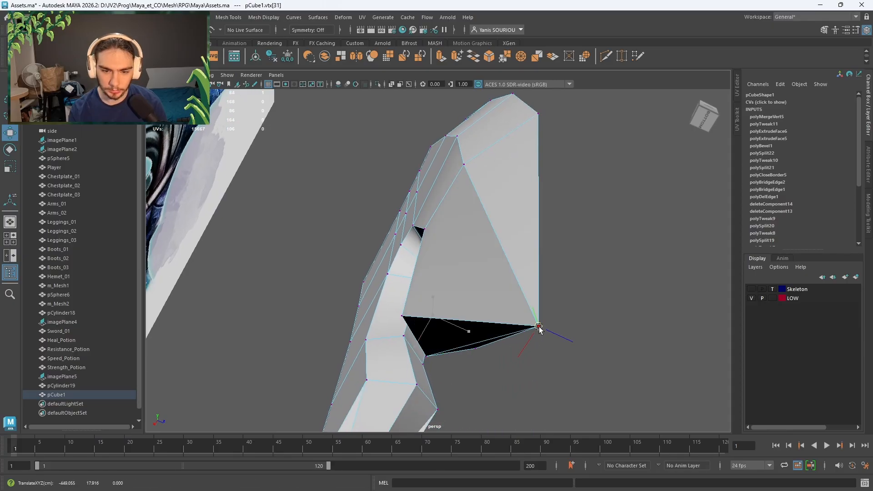
{"action": "middle_click_drag", "start_coordinate": [535, 221], "coordinate": [531, 386], "text": "alt"}
{"action": "middle_click_drag", "start_coordinate": [540, 304], "coordinate": [538, 302]}
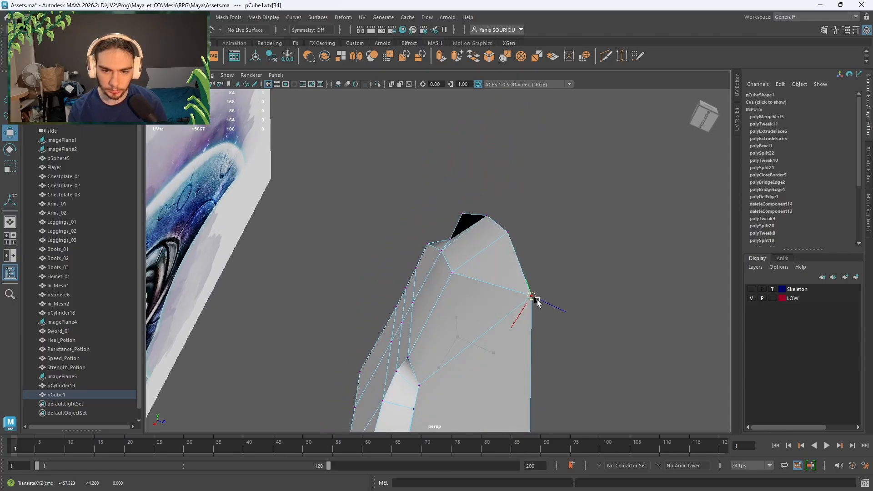
- Snap the remaining panel border vertices up this side onto the cutting edge's centre vertices, up to the blade's top corner
{"action": "left_click_drag", "start_coordinate": [537, 339], "coordinate": [589, 432], "text": "alt"}
{"action": "left_click_drag", "start_coordinate": [534, 193], "coordinate": [491, 213], "text": "alt"}
{"action": "middle_click_drag", "start_coordinate": [491, 213], "coordinate": [476, 294], "text": "alt"}
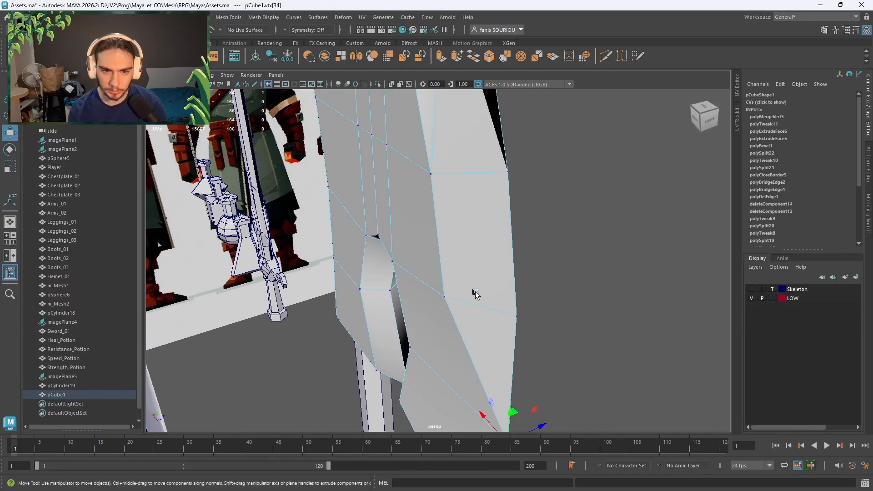
{"action": "middle_click_drag", "start_coordinate": [516, 317], "coordinate": [520, 317]}
{"action": "middle_click_drag", "start_coordinate": [443, 152], "coordinate": [449, 236], "text": "alt"}
{"action": "left_click", "coordinate": [440, 259]}
{"action": "middle_click_drag", "start_coordinate": [488, 263], "coordinate": [515, 263]}
{"action": "left_click_drag", "start_coordinate": [515, 263], "coordinate": [428, 263], "text": "alt"}
{"action": "middle_click_drag", "start_coordinate": [472, 225], "coordinate": [475, 230]}
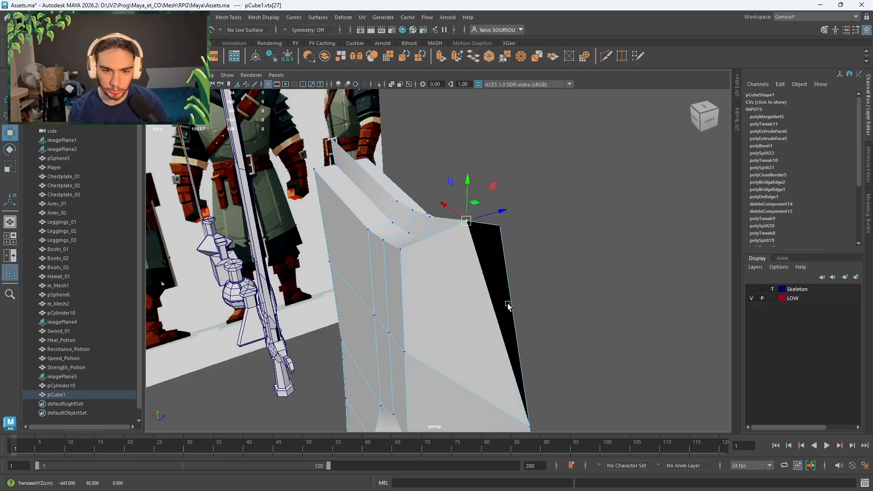
{"action": "left_click_drag", "start_coordinate": [508, 304], "coordinate": [553, 299], "text": "alt"}
{"action": "middle_click_drag", "start_coordinate": [566, 216], "coordinate": [564, 204]}
- Snap the other face's panel border vertices onto the cutting edge's centre vertices, from the top corner downward
{"action": "left_click_drag", "start_coordinate": [610, 228], "coordinate": [397, 262], "text": "alt"}
{"action": "left_click", "coordinate": [401, 268]}
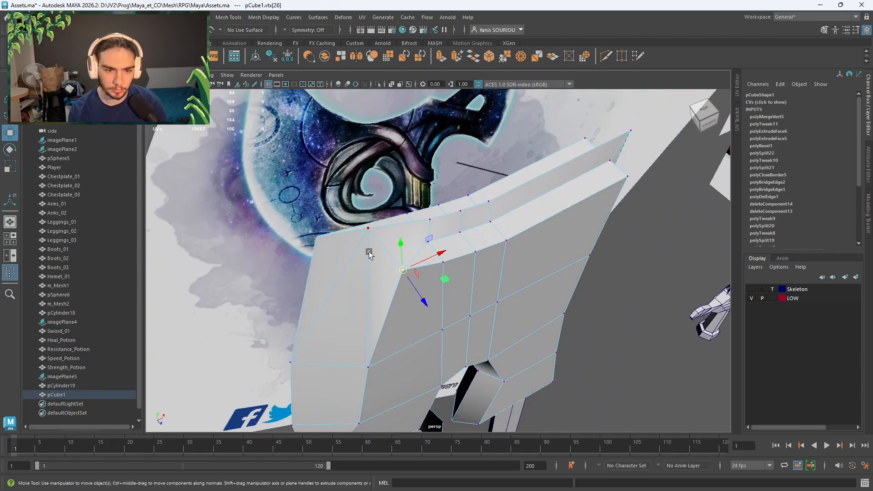
{"action": "middle_click_drag", "start_coordinate": [320, 246], "coordinate": [342, 241]}
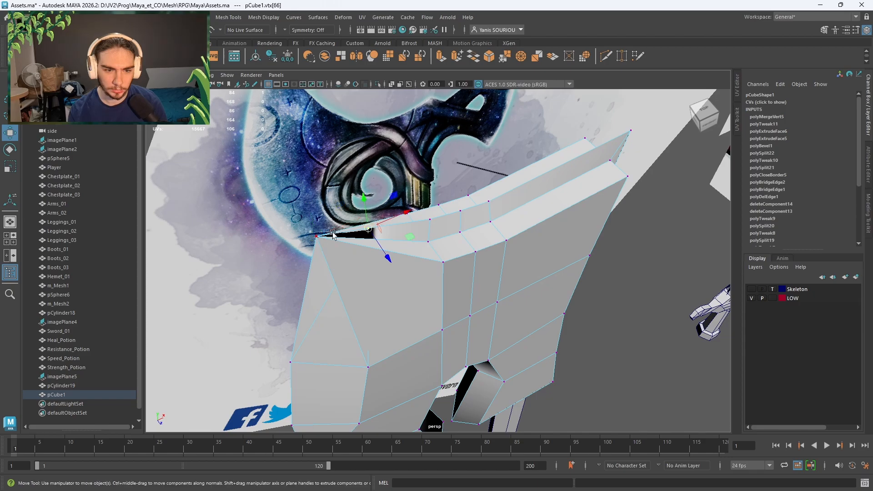
{"action": "left_click", "coordinate": [319, 237]}
{"action": "left_click_drag", "start_coordinate": [348, 303], "coordinate": [371, 344], "text": "alt"}
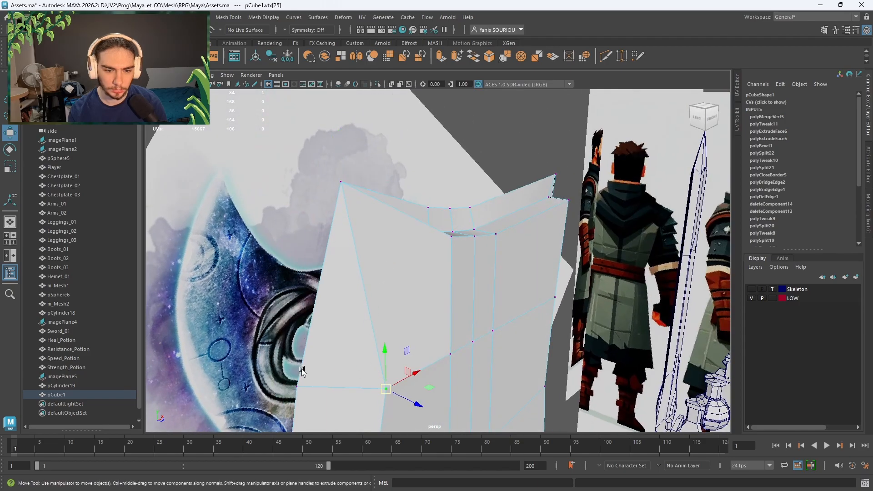
{"action": "middle_click", "coordinate": [294, 378]}
{"action": "middle_click_drag", "start_coordinate": [390, 343], "coordinate": [440, 267], "text": "alt"}
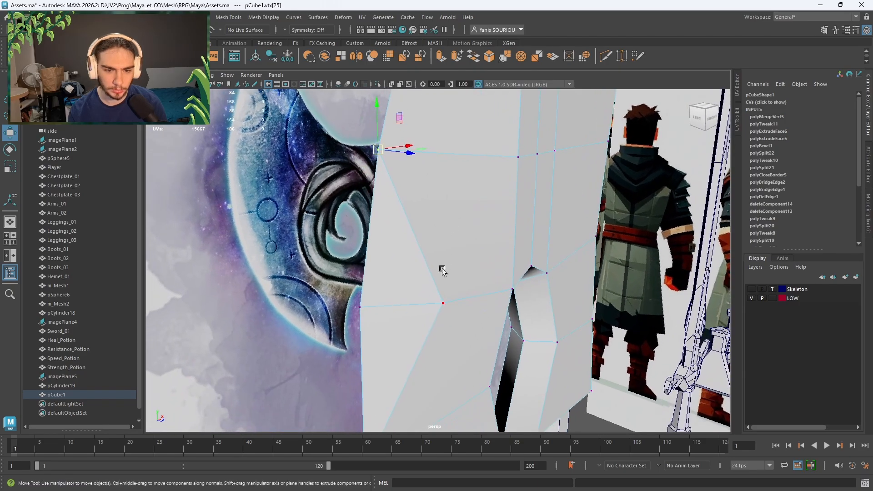
{"action": "middle_click_drag", "start_coordinate": [438, 313], "coordinate": [371, 310]}
- Merge all of the axe head's vertices again with a distance threshold of 0.01 to weld the sharpened edge
{"action": "left_click_drag", "start_coordinate": [375, 313], "coordinate": [509, 282], "text": "alt"}
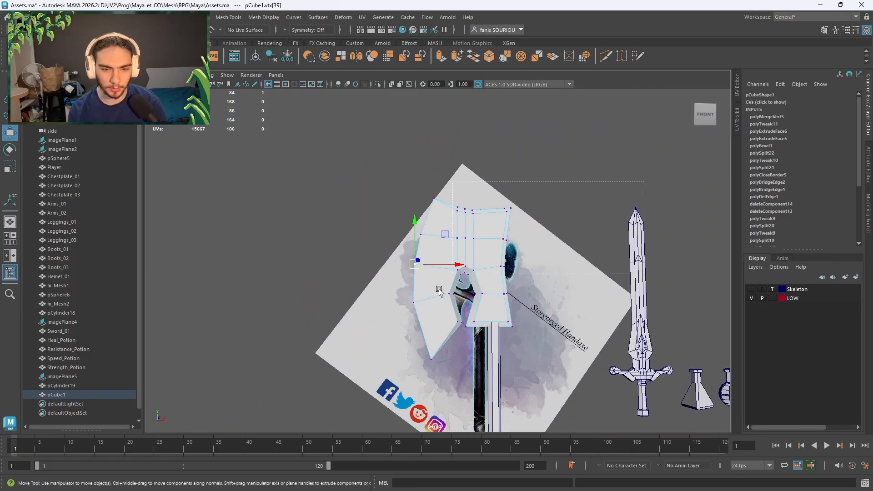
{"action": "right_click_drag", "start_coordinate": [556, 146], "coordinate": [605, 115], "text": "shift"}
{"action": "left_click_drag", "start_coordinate": [514, 303], "coordinate": [446, 296], "text": "alt"}
{"action": "scroll", "coordinate": [488, 330], "scroll_direction": "up", "scroll_amount": 8}
{"action": "right_click_drag", "start_coordinate": [406, 231], "coordinate": [406, 207]}
{"action": "left_click", "coordinate": [402, 253]}
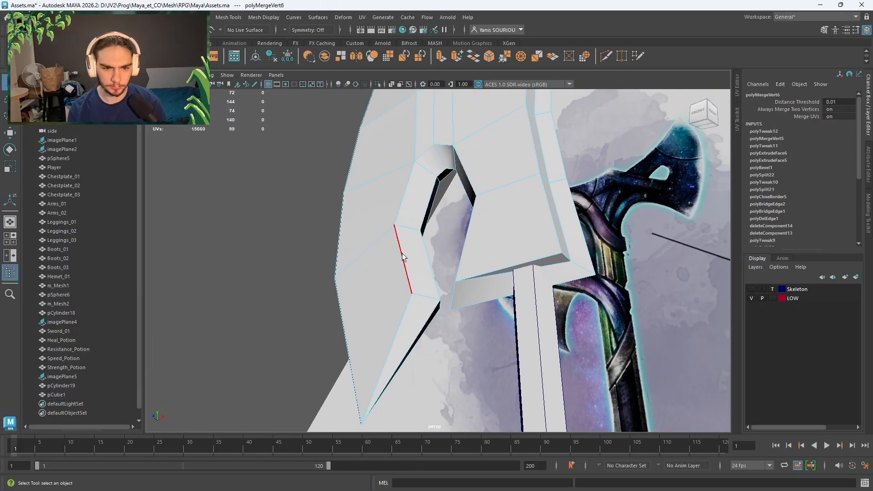
{"action": "left_click_drag", "start_coordinate": [402, 253], "coordinate": [408, 303], "text": "alt"}
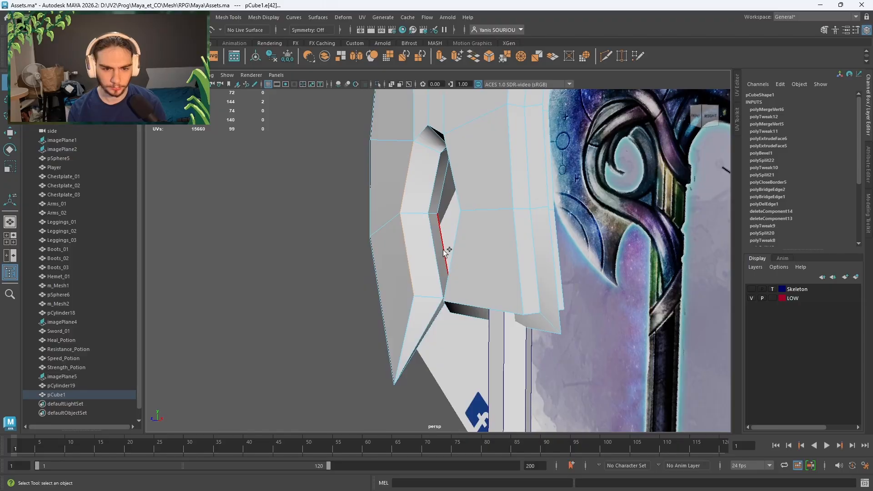
{"action": "left_click", "coordinate": [443, 249], "text": "shift"}
{"action": "left_click", "coordinate": [444, 190], "text": "shift"}
{"action": "middle_click_drag", "start_coordinate": [440, 225], "coordinate": [433, 307], "text": "alt"}
{"action": "left_click", "coordinate": [415, 313]}
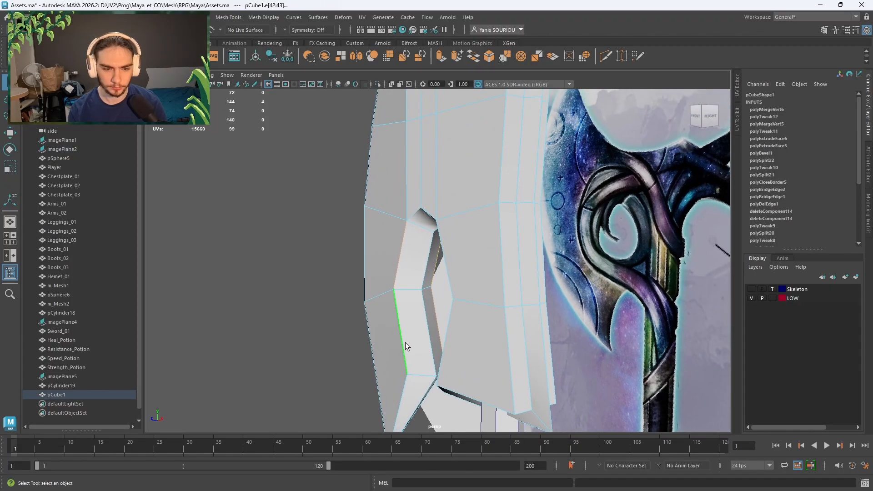
{"action": "left_click", "coordinate": [440, 339]}
- Select the rim vertices on both faces of the axe head's notch and scale them along the thickness axis
{"action": "right_click_drag", "start_coordinate": [423, 340], "coordinate": [403, 339]}
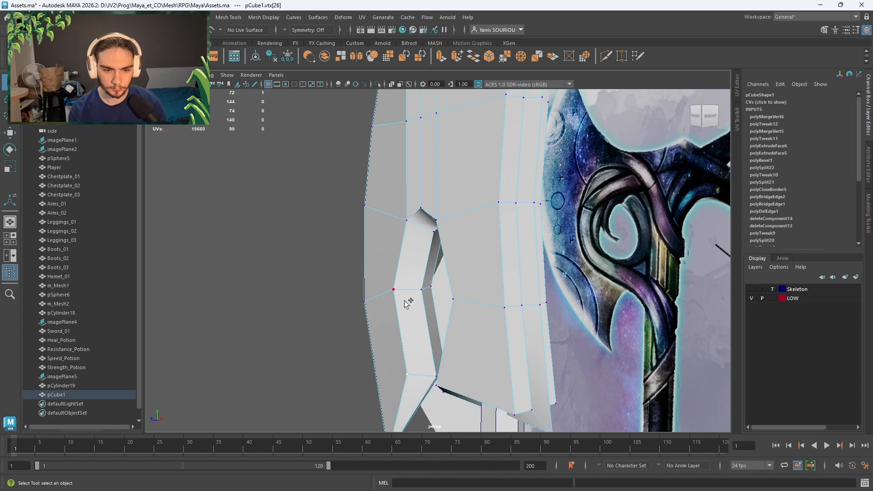
{"action": "left_click_drag", "start_coordinate": [412, 262], "coordinate": [635, 242], "text": "alt"}
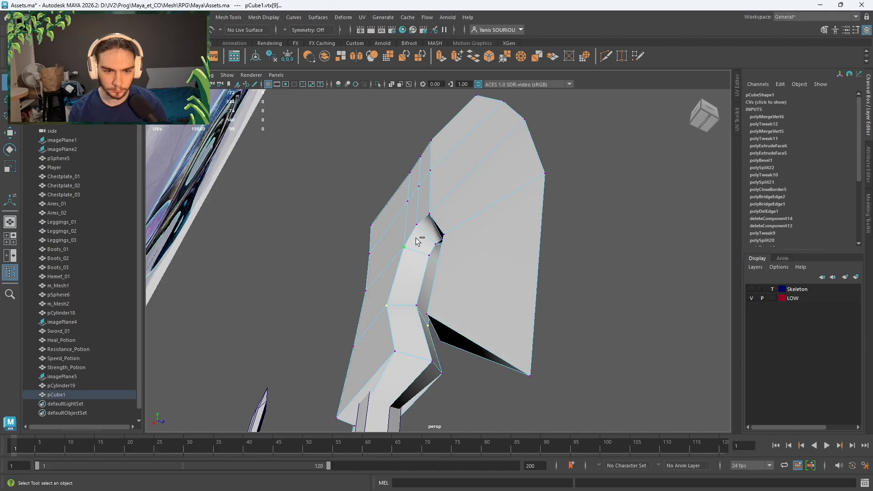
{"action": "left_click_drag", "start_coordinate": [446, 265], "coordinate": [481, 304], "text": "alt"}
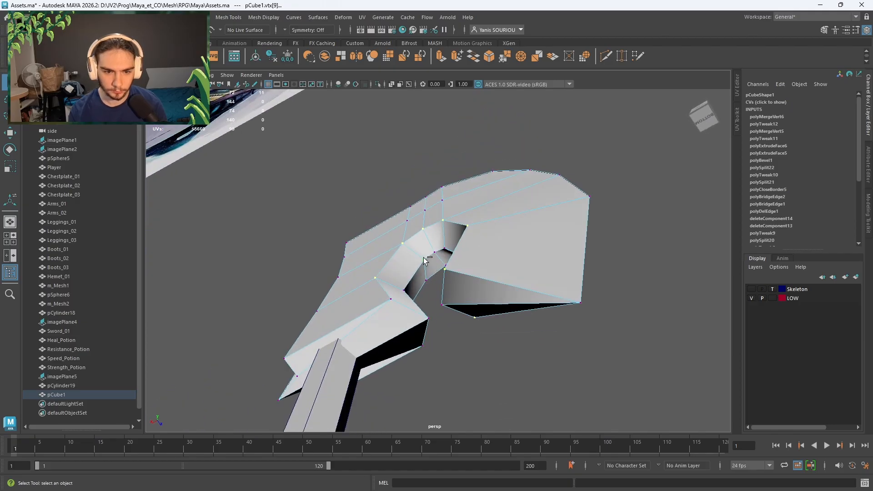
{"action": "left_click_drag", "start_coordinate": [434, 272], "coordinate": [461, 265], "text": "alt"}
{"action": "key", "text": "r"}
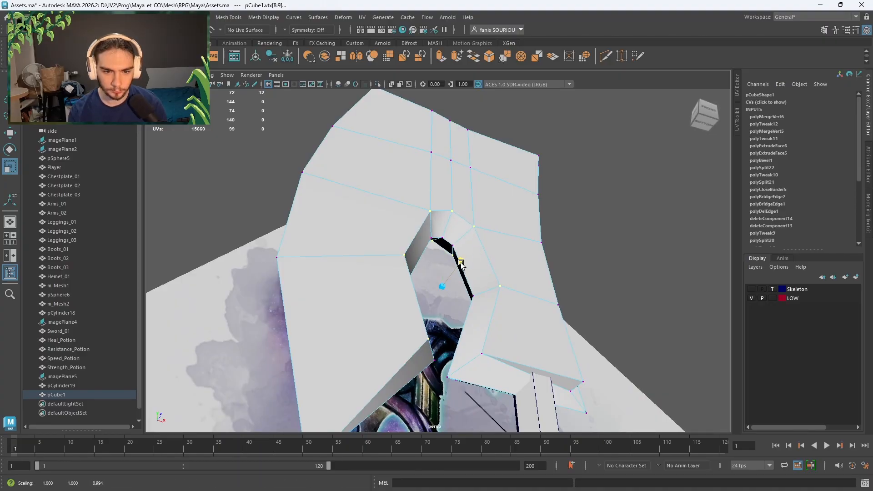
{"action": "left_click_drag", "start_coordinate": [503, 288], "coordinate": [509, 330], "text": "alt"}
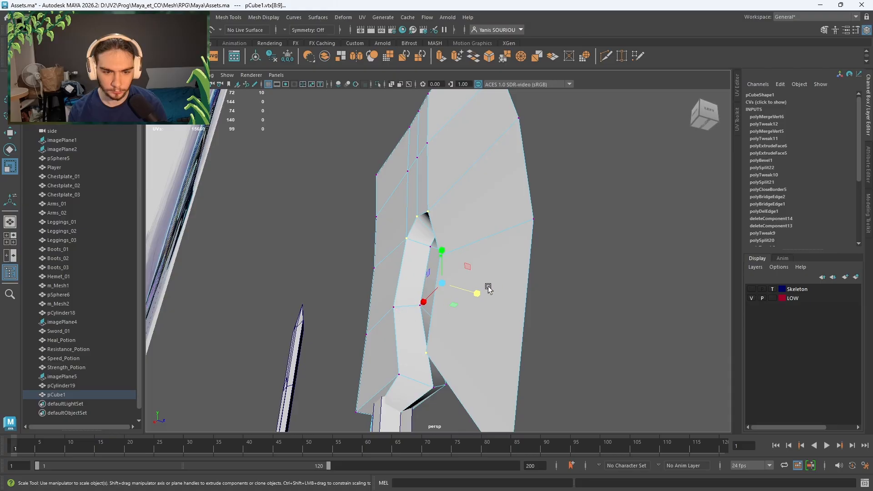
{"action": "left_click_drag", "start_coordinate": [489, 290], "coordinate": [475, 291]}
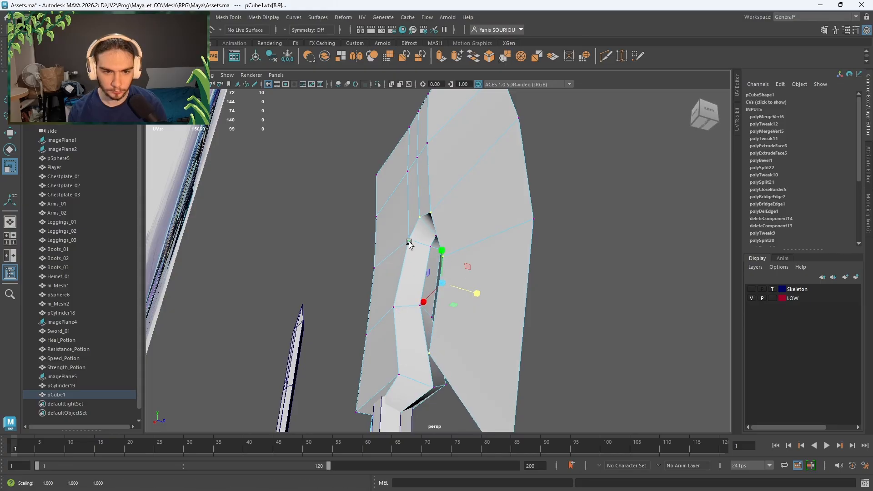
- Scale the notch's back-side rim vertices across the axe head's thickness to refine the narrow opening
{"action": "left_click_drag", "start_coordinate": [552, 275], "coordinate": [458, 267], "text": "alt"}
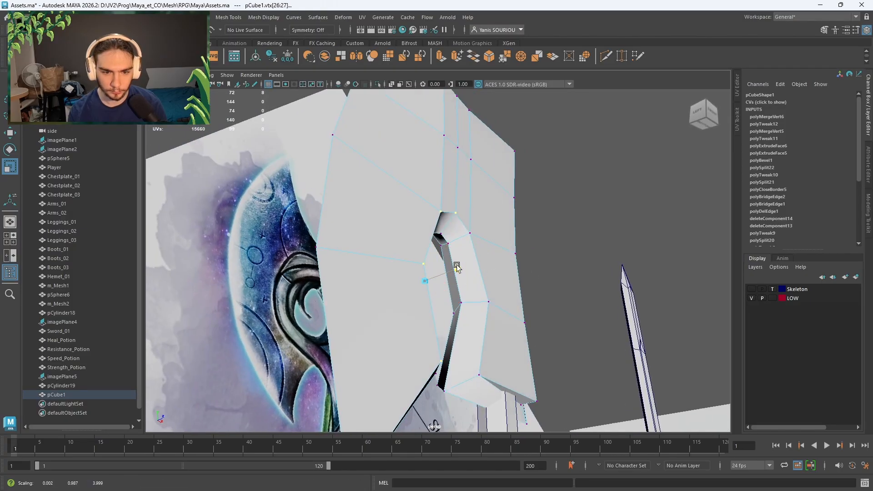
{"action": "left_click", "coordinate": [458, 219], "text": "ctrl"}
{"action": "left_click_drag", "start_coordinate": [562, 273], "coordinate": [490, 292], "text": "alt"}
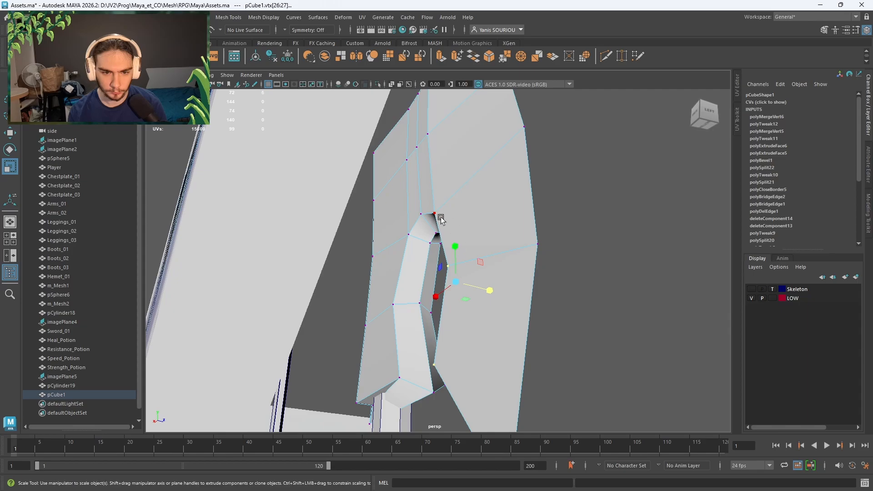
{"action": "left_click_drag", "start_coordinate": [596, 253], "coordinate": [436, 214], "text": "alt"}
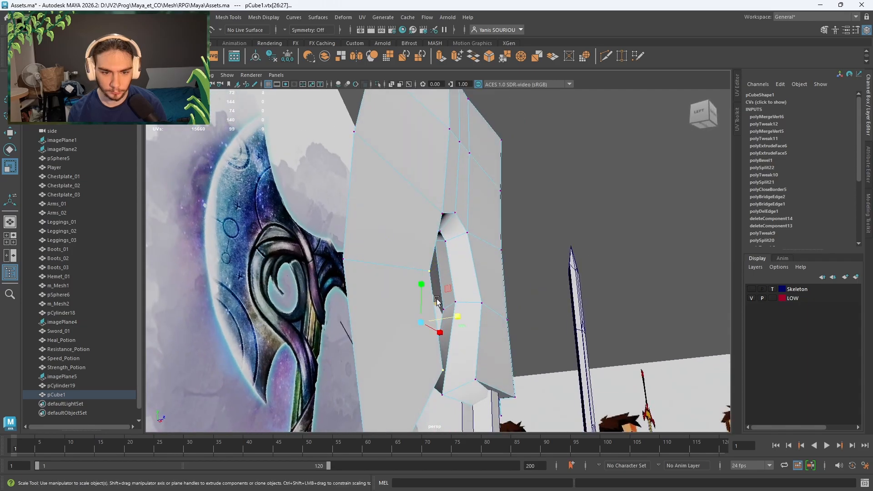
{"action": "left_click_drag", "start_coordinate": [437, 300], "coordinate": [456, 315]}
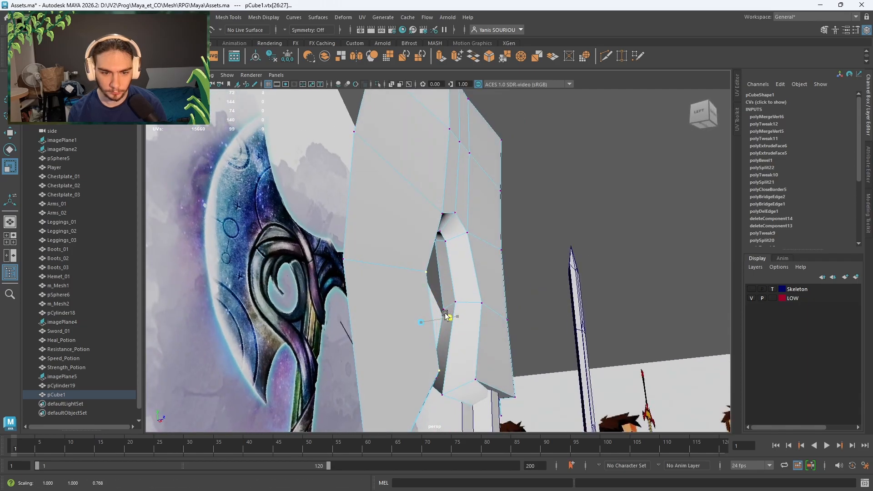
{"action": "left_click_drag", "start_coordinate": [365, 288], "coordinate": [422, 292], "text": "alt"}
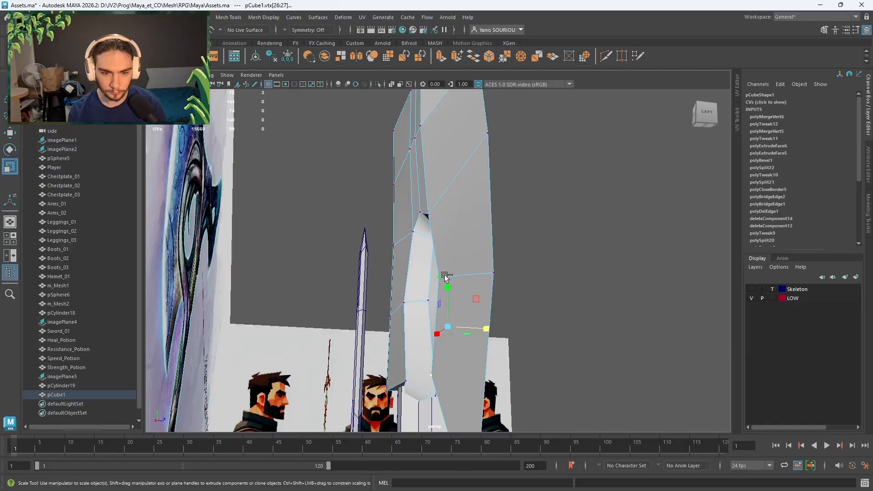
{"action": "left_click_drag", "start_coordinate": [482, 356], "coordinate": [528, 339]}
- Examine the whole axe head from the front and above against the Stargorged Handaxe reference
{"action": "scroll", "coordinate": [385, 355], "scroll_direction": "down", "scroll_amount": 10}
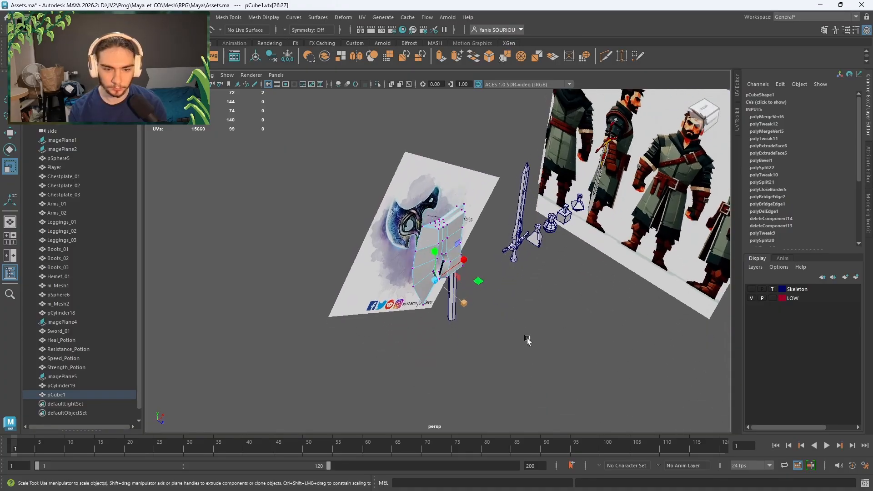
{"action": "left_click", "coordinate": [493, 137]}
{"action": "left_click_drag", "start_coordinate": [492, 136], "coordinate": [470, 255], "text": "alt"}
{"action": "scroll", "coordinate": [470, 256], "scroll_direction": "up", "scroll_amount": 5}
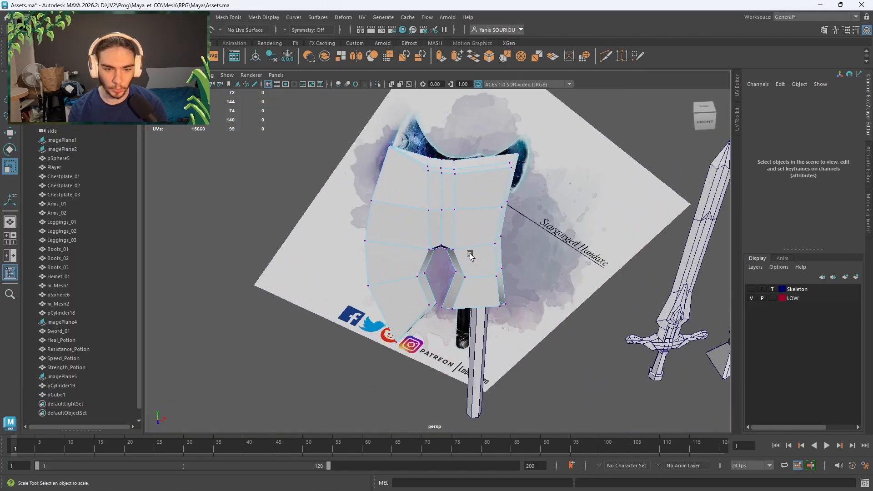
{"action": "middle_click_drag", "start_coordinate": [470, 256], "coordinate": [438, 341], "text": "alt"}
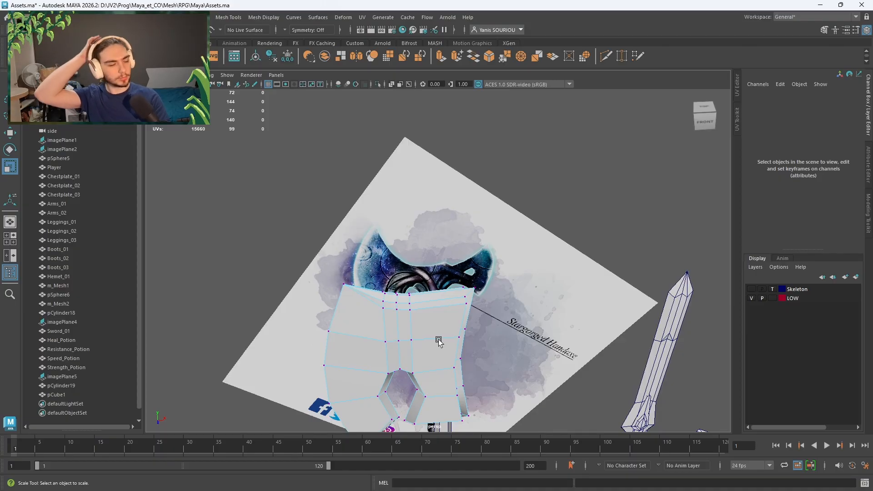
{"action": "middle_click_drag", "start_coordinate": [439, 341], "coordinate": [411, 175], "text": "alt"}
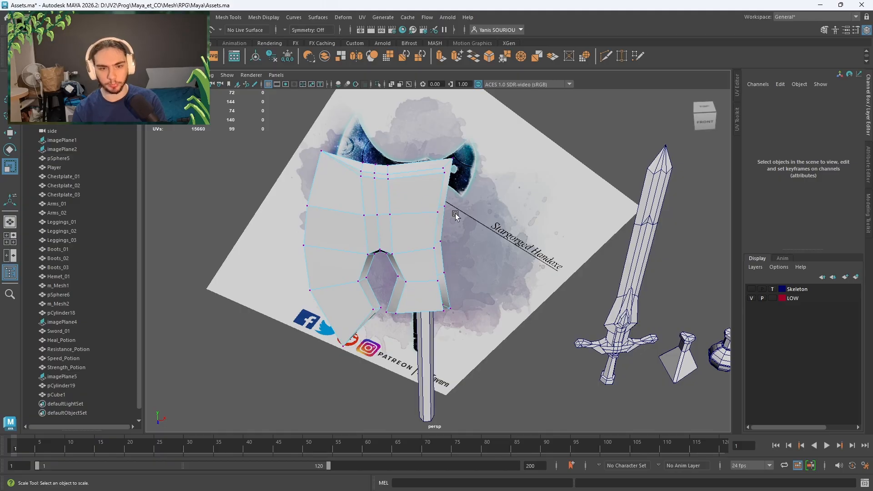
{"action": "left_click_drag", "start_coordinate": [456, 215], "coordinate": [452, 246], "text": "alt"}
{"action": "left_click_drag", "start_coordinate": [426, 273], "coordinate": [458, 270], "text": "alt"}
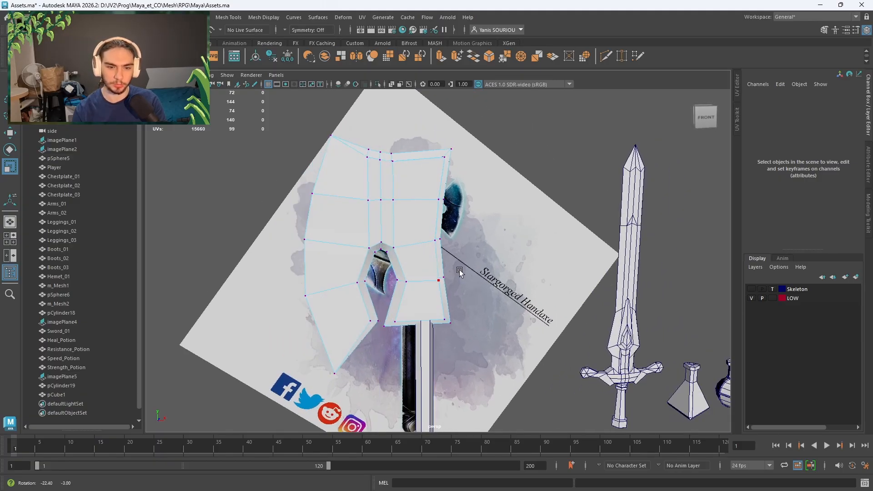
- Merge the two facing vertices at the blade-side end of the top rim's groove to their centre
{"action": "middle_click_drag", "start_coordinate": [458, 270], "coordinate": [519, 317], "text": "alt"}
{"action": "scroll", "coordinate": [514, 318], "scroll_direction": "up", "scroll_amount": 4}
{"action": "mouse_move", "coordinate": [513, 318]}
{"action": "left_mouse_down", "text": "alt"}
{"action": "mouse_move", "coordinate": [486, 346]}
{"action": "mouse_move", "coordinate": [538, 297]}
{"action": "mouse_move", "coordinate": [532, 254]}
{"action": "mouse_move", "coordinate": [497, 267]}
{"action": "mouse_move", "coordinate": [468, 343]}
{"action": "mouse_move", "coordinate": [414, 312]}
{"action": "mouse_move", "coordinate": [382, 328]}
{"action": "mouse_move", "coordinate": [427, 335]}
{"action": "mouse_move", "coordinate": [432, 297]}
{"action": "mouse_move", "coordinate": [436, 358]}
{"action": "left_mouse_up", "text": "alt"}
{"action": "left_click", "coordinate": [369, 309]}
{"action": "key", "text": "w"}
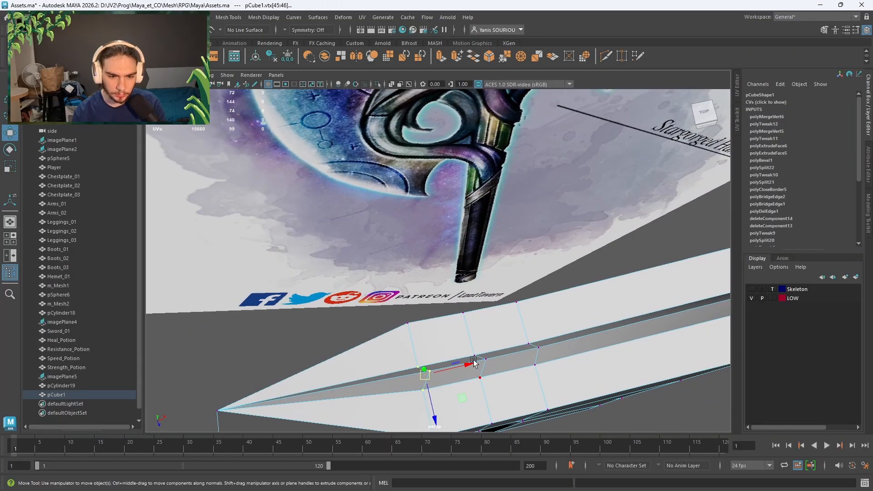
{"action": "right_click_drag", "start_coordinate": [474, 362], "coordinate": [519, 304], "text": "shift"}
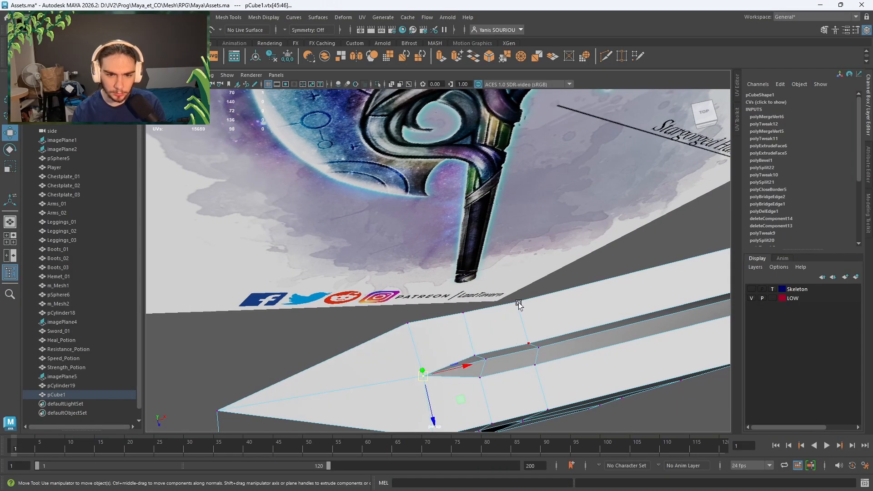
- Merge the next two pairs of facing groove vertices along the top rim to their centres
{"action": "left_click_drag", "start_coordinate": [519, 304], "coordinate": [516, 326], "text": "alt"}
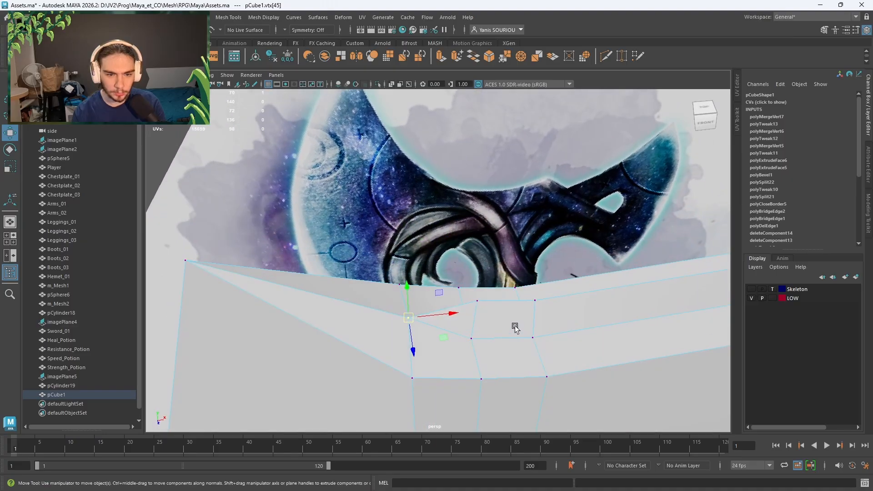
{"action": "left_click_drag", "start_coordinate": [509, 357], "coordinate": [550, 297], "text": "alt"}
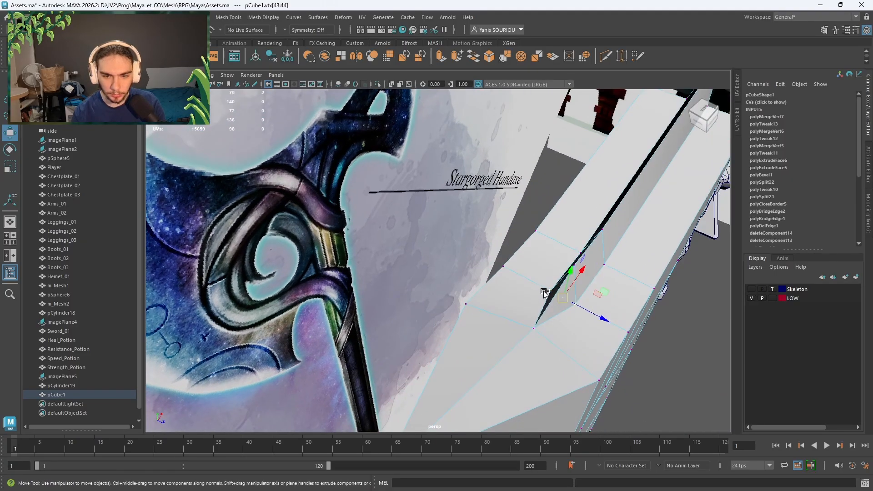
{"action": "right_click_drag", "start_coordinate": [627, 277], "coordinate": [634, 249], "text": "shift"}
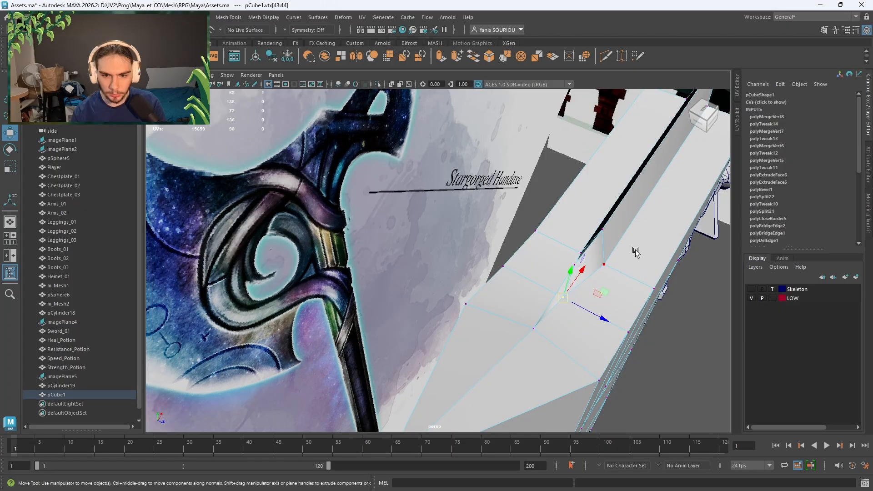
{"action": "left_click_drag", "start_coordinate": [634, 250], "coordinate": [599, 263], "text": "alt"}
{"action": "left_click_drag", "start_coordinate": [564, 317], "coordinate": [582, 247], "text": "alt"}
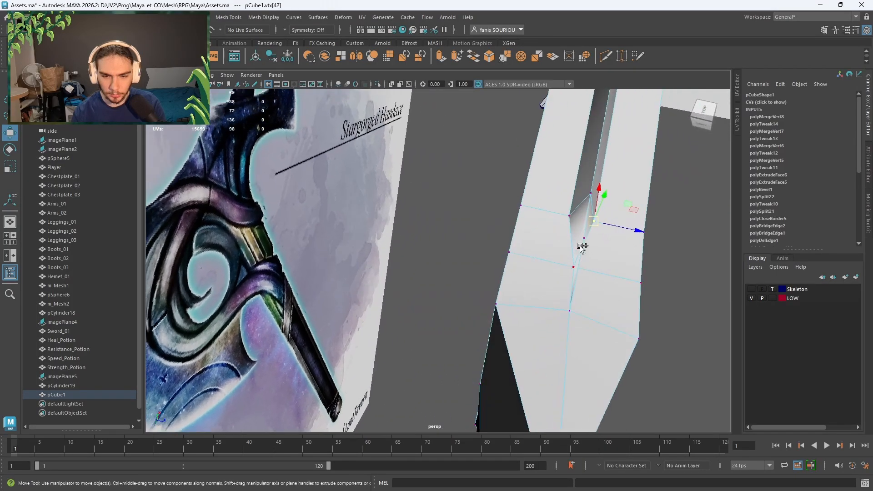
{"action": "right_click_drag", "start_coordinate": [555, 236], "coordinate": [571, 185], "text": "shift"}
- Snap the two leftover recess vertices onto the adjacent merged centre vertices of the top rim
{"action": "left_click_drag", "start_coordinate": [571, 185], "coordinate": [563, 234], "text": "alt"}
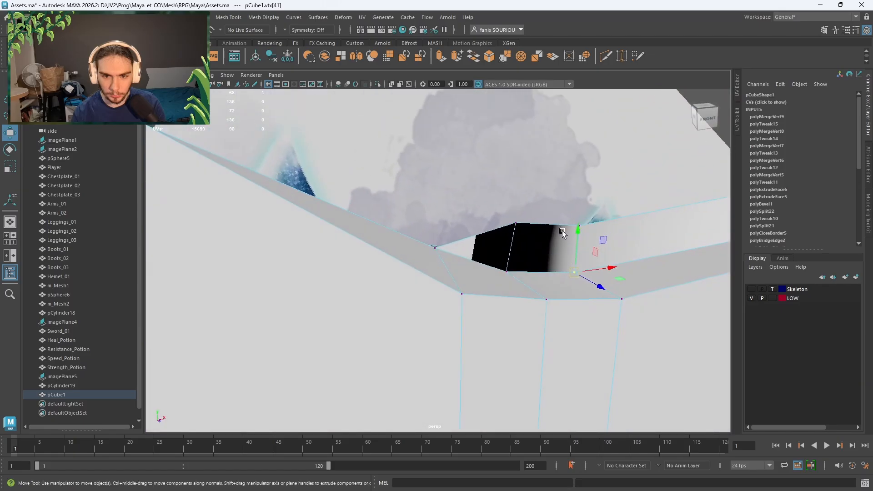
{"action": "key", "text": "v"}
{"action": "middle_click_drag", "start_coordinate": [510, 273], "coordinate": [498, 274]}
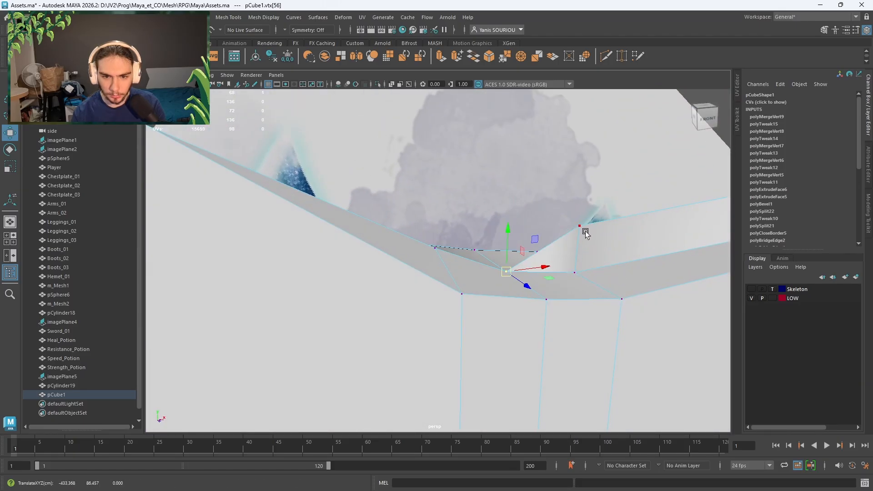
{"action": "left_click", "coordinate": [583, 228]}
{"action": "key", "text": "v"}
{"action": "middle_click_drag", "start_coordinate": [579, 263], "coordinate": [565, 269]}
- Merge the two vertices at the lower end of the back edge's groove and bring the leftover flap vertex onto them
{"action": "left_click_drag", "start_coordinate": [595, 304], "coordinate": [592, 332], "text": "alt"}
{"action": "middle_click_drag", "start_coordinate": [613, 351], "coordinate": [471, 350], "text": "alt"}
{"action": "left_click_drag", "start_coordinate": [621, 301], "coordinate": [491, 329], "text": "alt"}
{"action": "left_click", "coordinate": [431, 288]}
{"action": "left_click_drag", "start_coordinate": [430, 290], "coordinate": [510, 331], "text": "alt"}
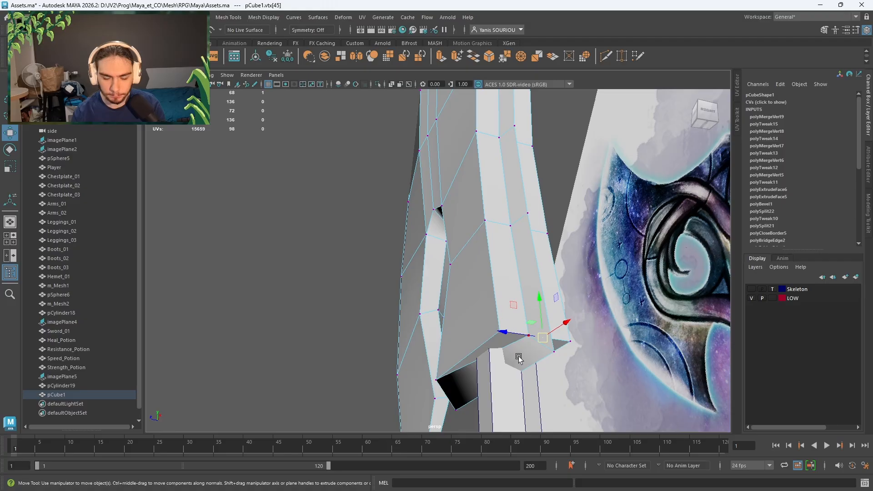
{"action": "right_click", "coordinate": [508, 319], "text": "shift"}
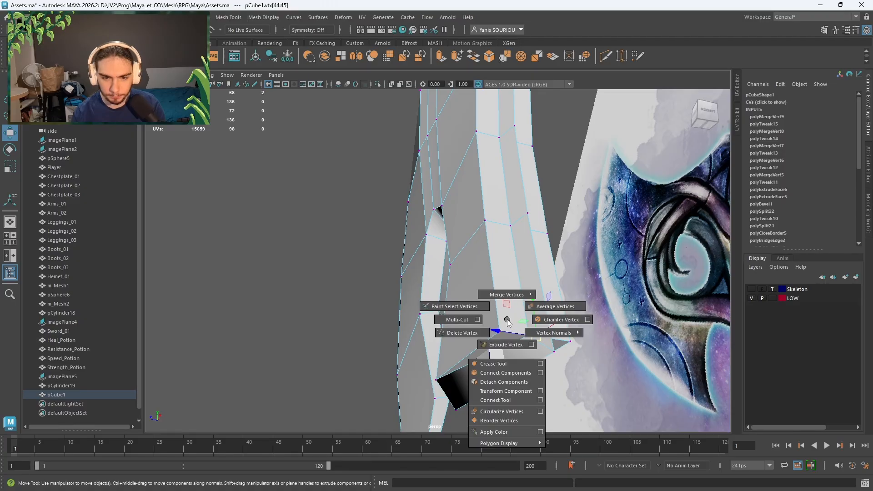
{"action": "left_click", "coordinate": [508, 295]}
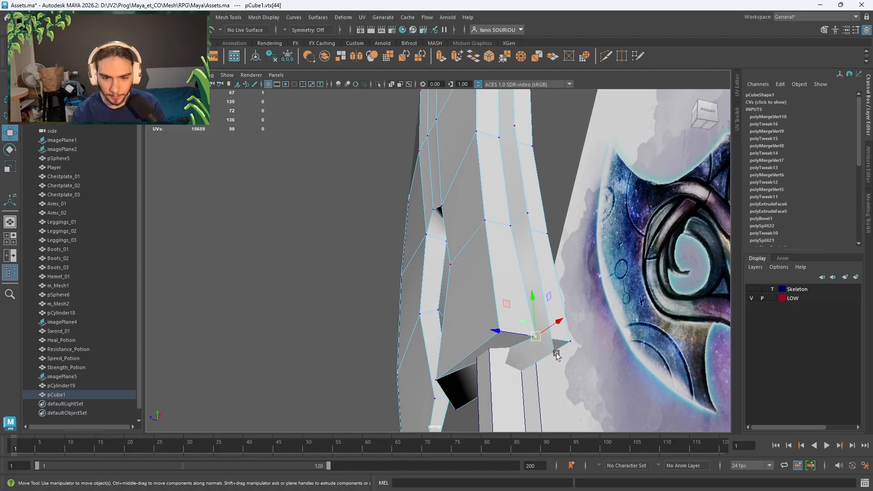
{"action": "left_click_drag", "start_coordinate": [534, 344], "coordinate": [547, 359]}
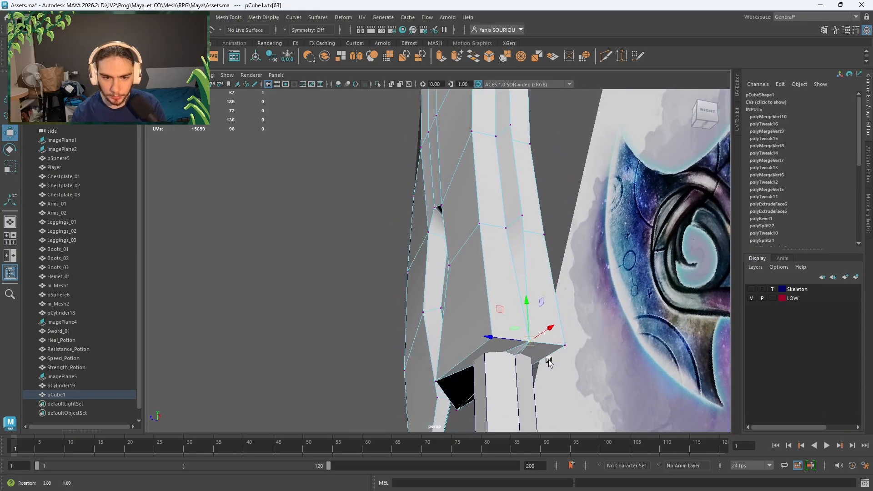
- Select all of the axe head's vertices and merge them with a distance threshold of 0.01
{"action": "left_click_drag", "start_coordinate": [585, 334], "coordinate": [528, 187], "text": "alt"}
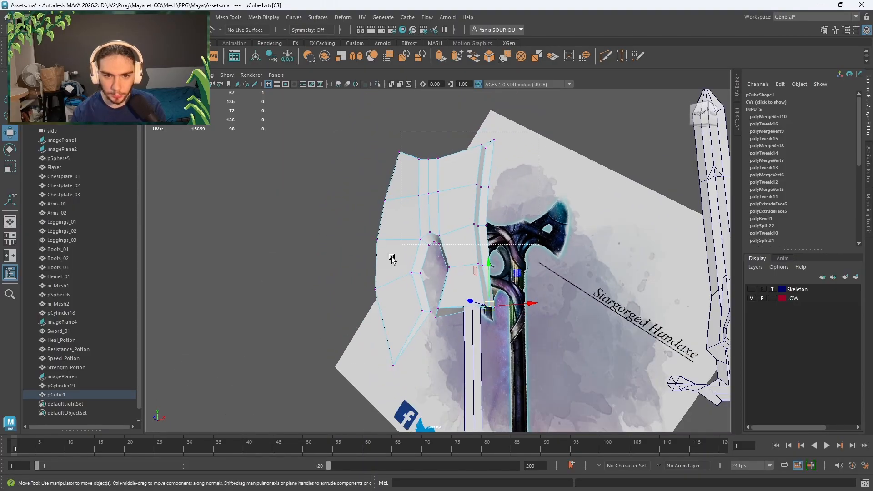
{"action": "left_click_drag", "start_coordinate": [392, 257], "coordinate": [319, 414]}
{"action": "right_click_drag", "start_coordinate": [318, 243], "coordinate": [337, 205], "text": "shift"}
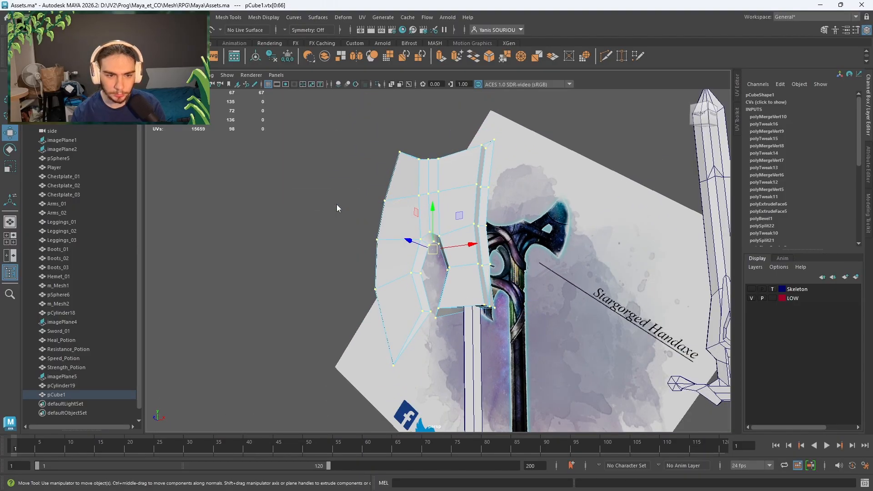
- Delete the strip of faces lining the groove along the axe head's back edge, including the tapered groove faces on the top rim
{"action": "left_click_drag", "start_coordinate": [410, 251], "coordinate": [488, 271], "text": "alt"}
{"action": "right_click_drag", "start_coordinate": [487, 271], "coordinate": [495, 255]}
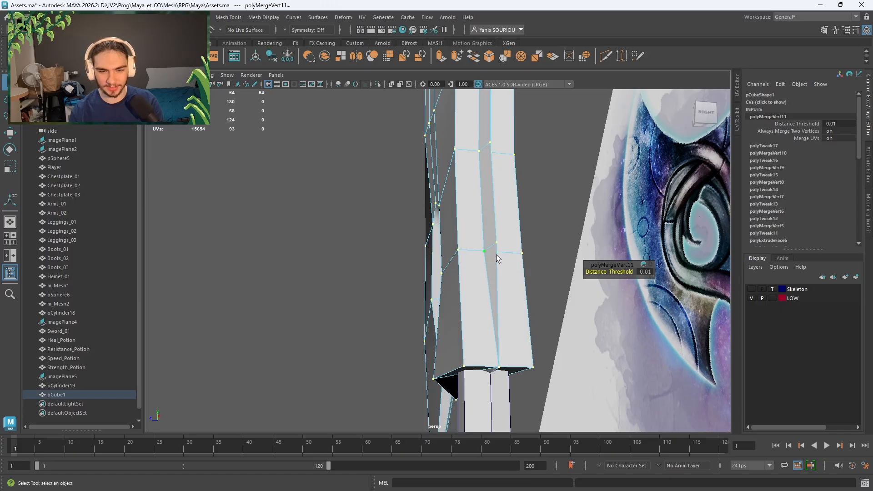
{"action": "left_click", "coordinate": [522, 270]}
{"action": "left_click_drag", "start_coordinate": [523, 270], "coordinate": [430, 300], "text": "alt"}
{"action": "left_click", "coordinate": [429, 302], "text": "shift"}
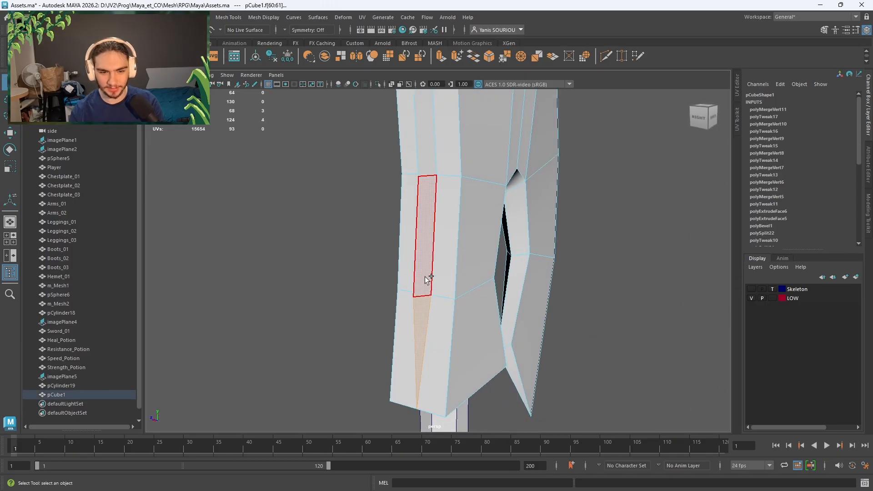
{"action": "left_click", "coordinate": [428, 275], "text": "shift"}
{"action": "left_click", "coordinate": [431, 160], "text": "shift"}
{"action": "left_click_drag", "start_coordinate": [447, 178], "coordinate": [496, 341], "text": "alt"}
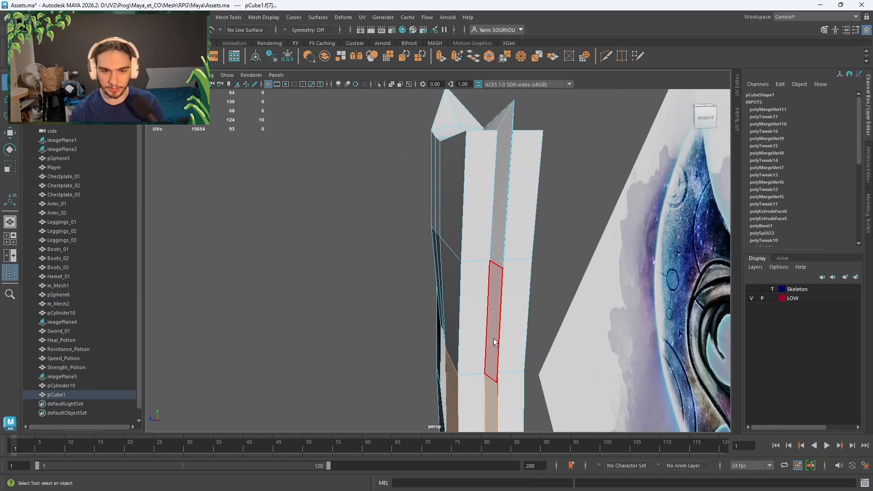
{"action": "left_click", "coordinate": [497, 346]}
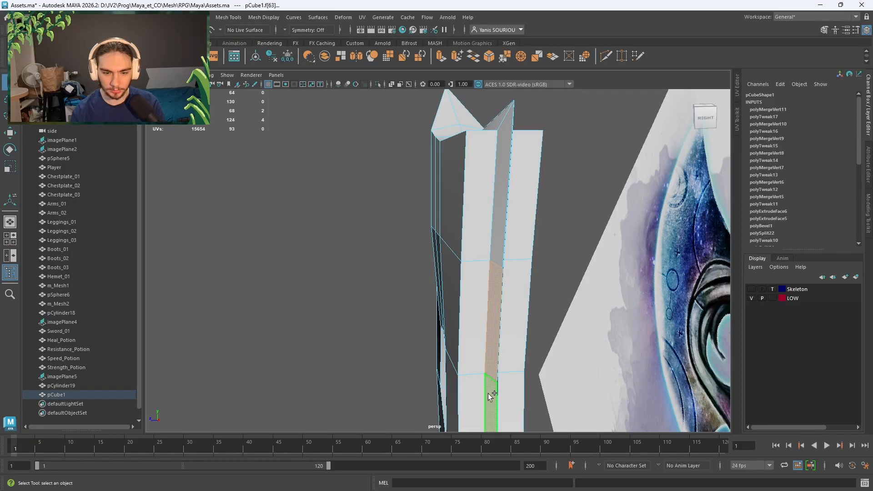
{"action": "left_click_drag", "start_coordinate": [488, 394], "coordinate": [519, 367], "text": "alt"}
{"action": "key", "text": "ctrl+z"}
{"action": "key", "text": "ctrl+z"}
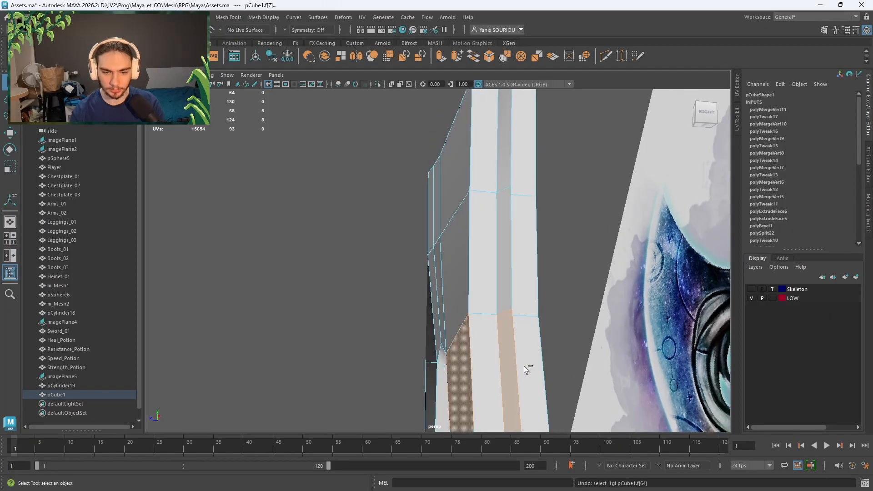
{"action": "left_click", "coordinate": [507, 174], "text": "shift"}
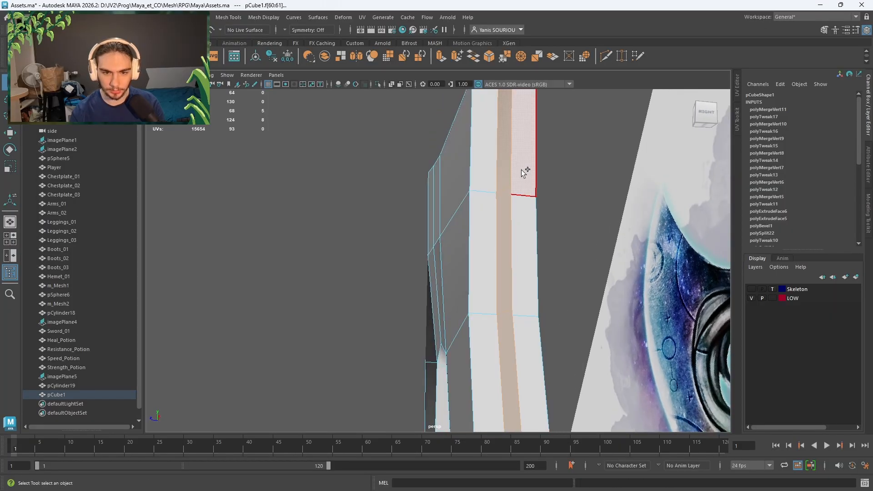
{"action": "left_click_drag", "start_coordinate": [523, 171], "coordinate": [499, 192], "text": "alt"}
{"action": "left_click", "coordinate": [441, 377], "text": "shift"}
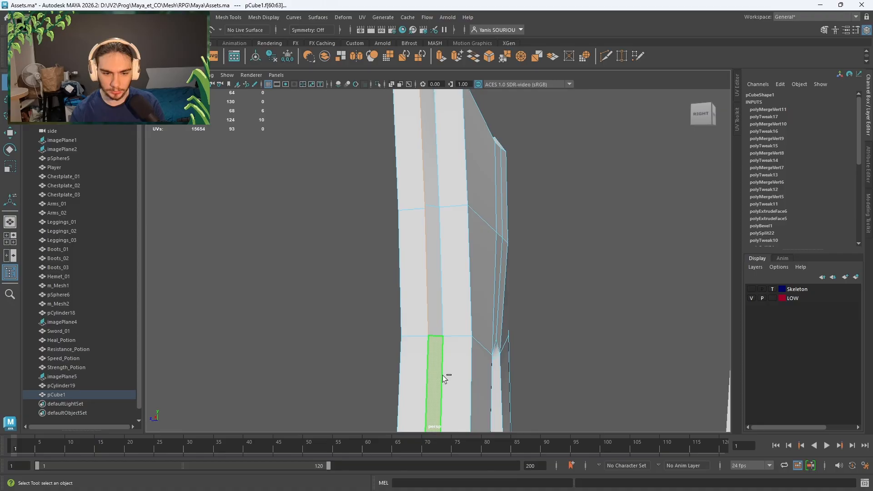
{"action": "left_click", "coordinate": [436, 291], "text": "shift"}
{"action": "left_click", "coordinate": [431, 137], "text": "shift"}
{"action": "left_click_drag", "start_coordinate": [445, 168], "coordinate": [504, 319], "text": "alt"}
{"action": "left_click", "coordinate": [386, 316], "text": "shift"}
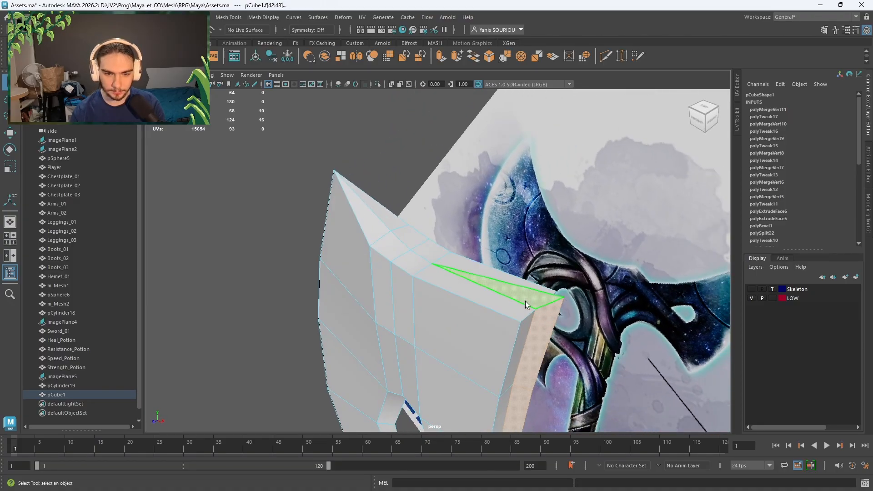
{"action": "key", "text": "Delete"}
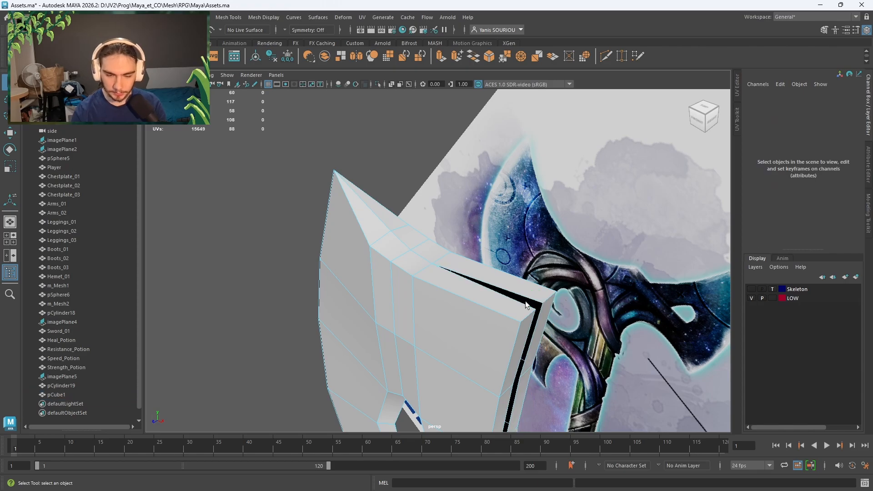
- Merge the two facing vertices at the upper back corner of the open groove to their centre
{"action": "right_click_drag", "start_coordinate": [525, 231], "coordinate": [496, 232]}
{"action": "scroll", "coordinate": [567, 298], "scroll_direction": "up", "scroll_amount": 5}
{"action": "middle_click_drag", "start_coordinate": [587, 326], "coordinate": [522, 277], "text": "alt"}
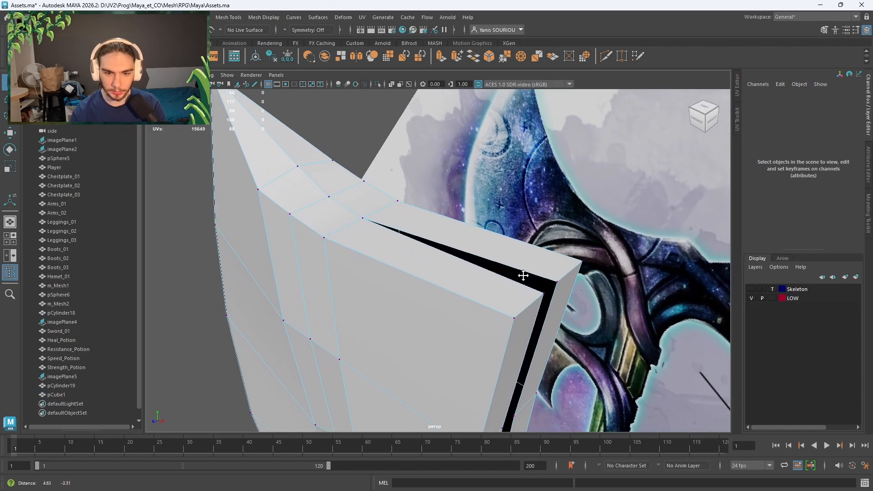
{"action": "left_click_drag", "start_coordinate": [531, 291], "coordinate": [484, 290], "text": "alt"}
{"action": "left_click", "coordinate": [450, 311]}
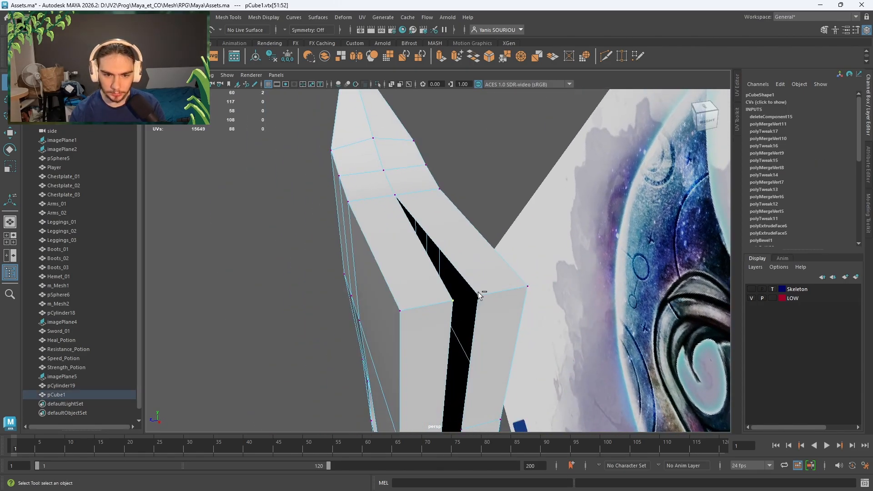
{"action": "key", "text": "w"}
{"action": "right_click_drag", "start_coordinate": [496, 289], "coordinate": [501, 230], "text": "shift"}
- Merge the next three pairs of facing vertices down the back edge to their centres, closing the open slit
{"action": "middle_click_drag", "start_coordinate": [474, 334], "coordinate": [497, 174], "text": "alt"}
{"action": "left_click", "coordinate": [459, 208], "text": "shift"}
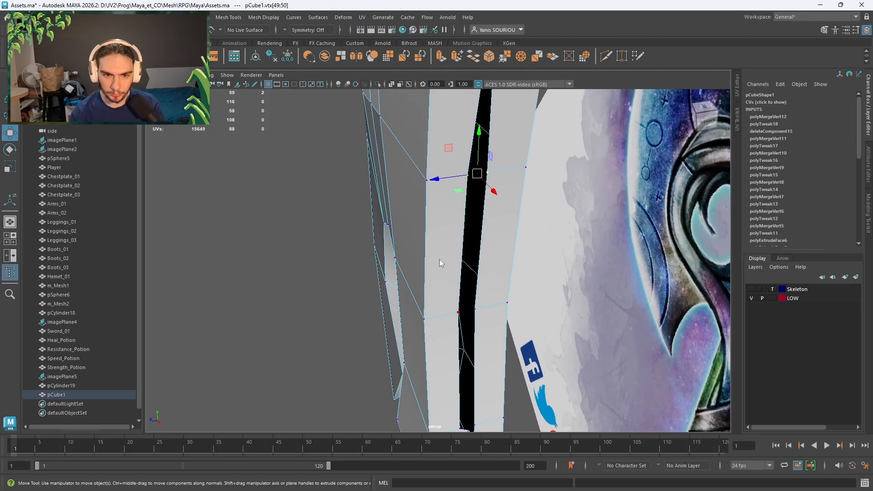
{"action": "right_click_drag", "start_coordinate": [442, 173], "coordinate": [450, 303], "text": "shift"}
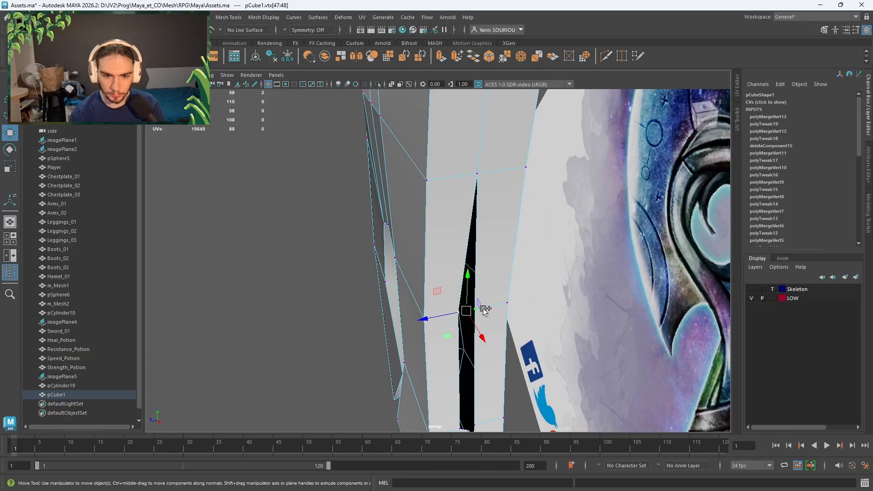
{"action": "middle_click_drag", "start_coordinate": [485, 310], "coordinate": [500, 182], "text": "alt"}
{"action": "mouse_move", "coordinate": [440, 280]}
{"action": "right_mouse_down", "text": "shift"}
{"action": "mouse_move", "coordinate": [441, 231]}
{"action": "mouse_move", "coordinate": [445, 281]}
{"action": "right_mouse_up", "text": "shift"}
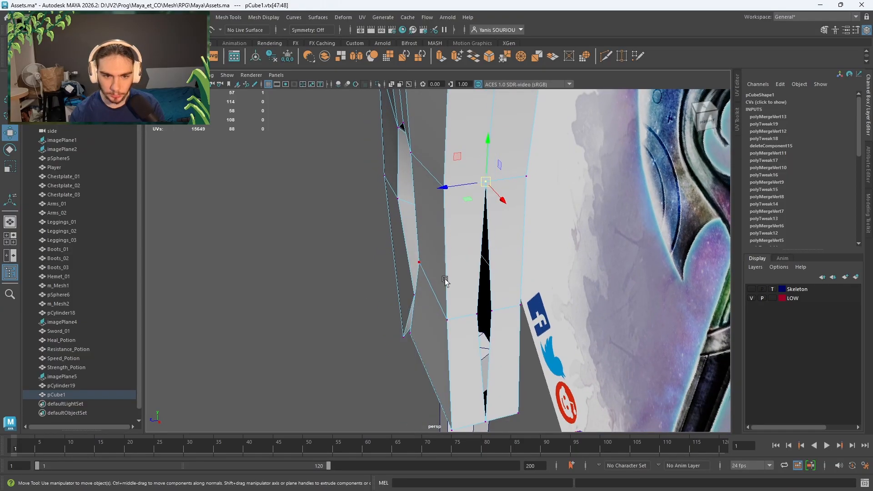
{"action": "scroll", "coordinate": [479, 340], "scroll_direction": "up", "scroll_amount": 5}
{"action": "middle_click_drag", "start_coordinate": [489, 296], "coordinate": [478, 219], "text": "alt"}
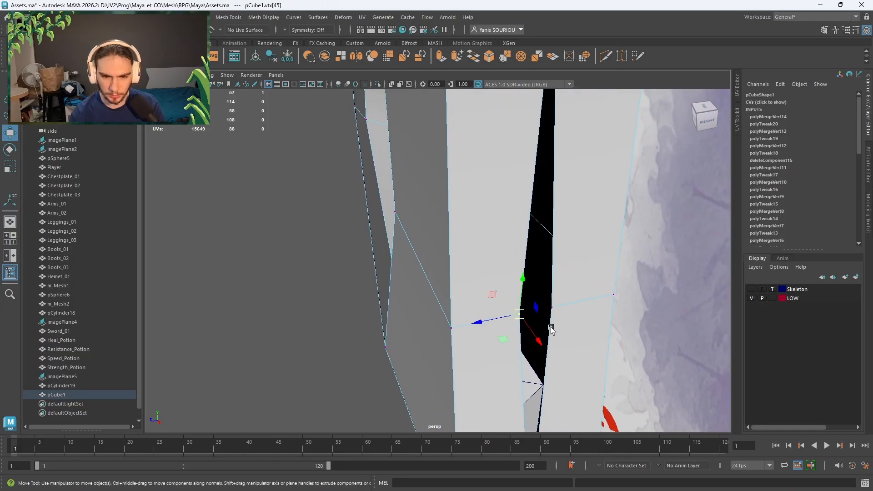
{"action": "right_click_drag", "start_coordinate": [562, 317], "coordinate": [585, 242], "text": "shift"}
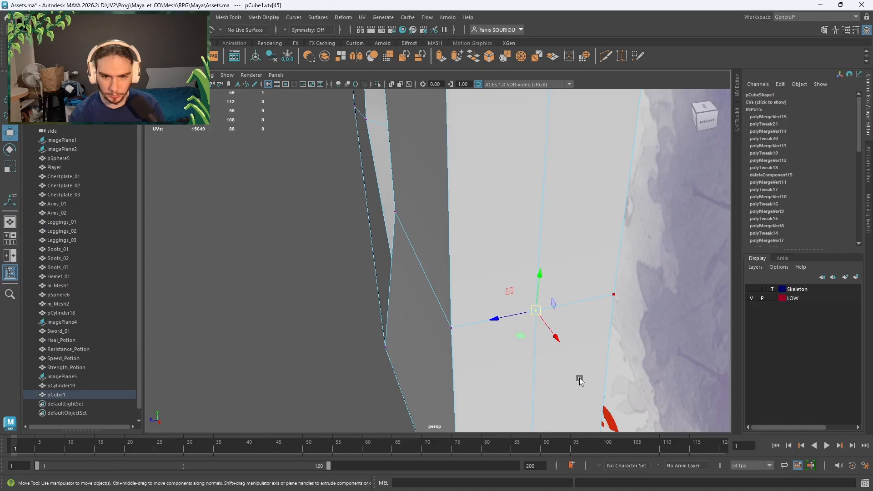
- Delete the leftover groove faces on the underside of the axe head around the handle
{"action": "middle_click_drag", "start_coordinate": [579, 380], "coordinate": [554, 283], "text": "alt"}
{"action": "middle_click_drag", "start_coordinate": [546, 357], "coordinate": [532, 159], "text": "alt"}
{"action": "scroll", "coordinate": [533, 163], "scroll_direction": "down", "scroll_amount": 3}
{"action": "left_click_drag", "start_coordinate": [552, 302], "coordinate": [460, 182], "text": "alt"}
{"action": "middle_click_drag", "start_coordinate": [461, 182], "coordinate": [478, 116], "text": "alt"}
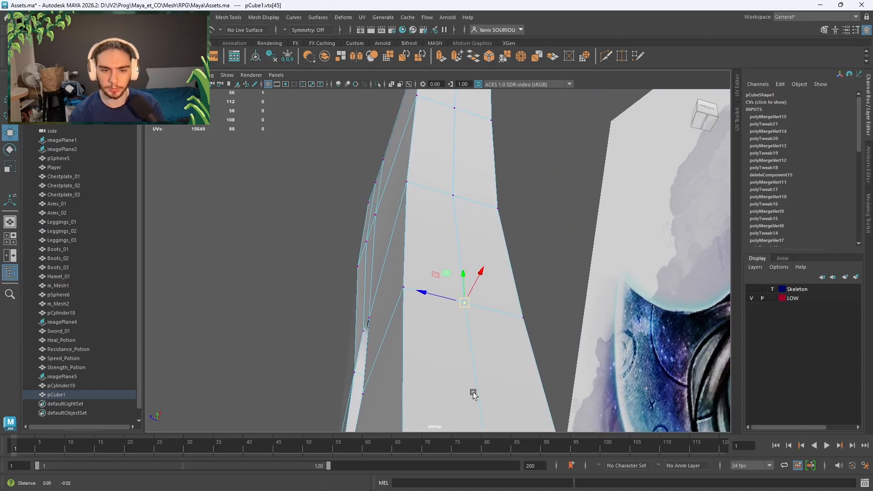
{"action": "middle_click_drag", "start_coordinate": [472, 394], "coordinate": [474, 276], "text": "alt"}
{"action": "left_click_drag", "start_coordinate": [474, 279], "coordinate": [520, 308], "text": "alt"}
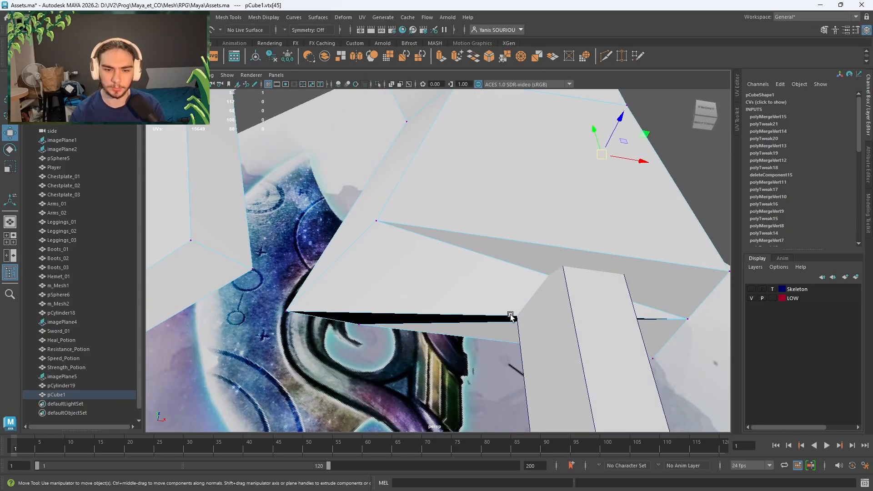
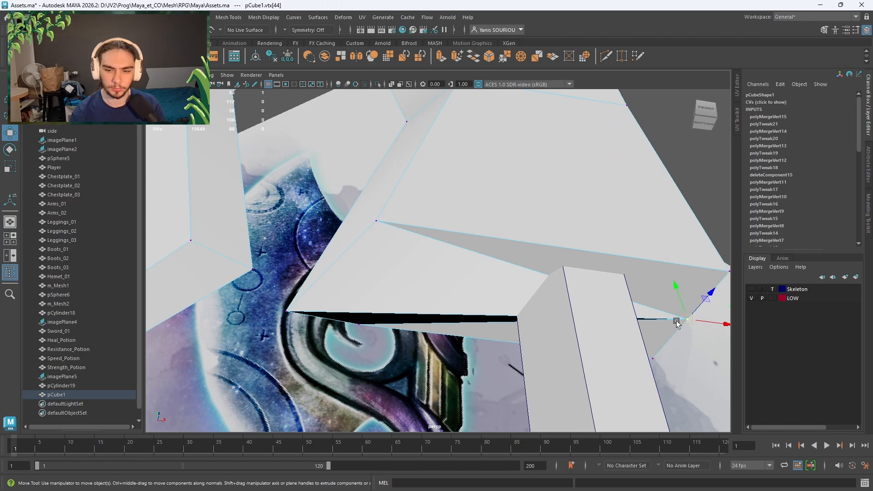
{"action": "right_click_drag", "start_coordinate": [405, 286], "coordinate": [407, 258]}
{"action": "left_click", "coordinate": [415, 270]}
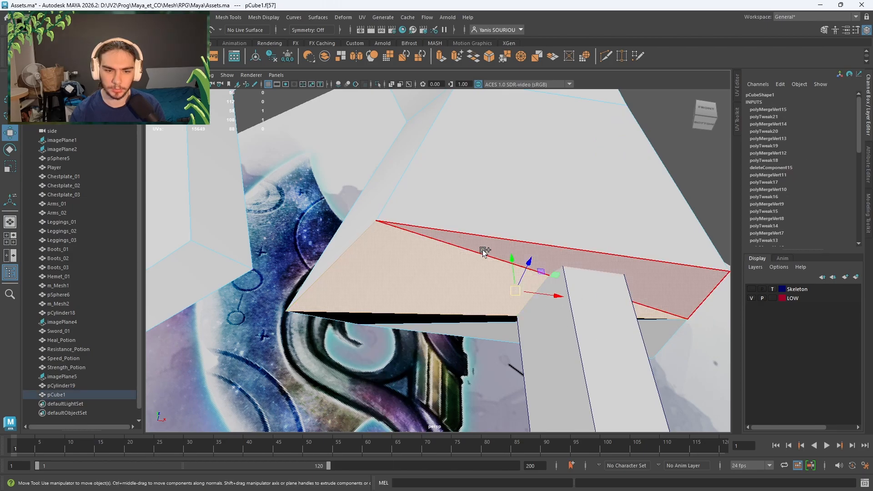
{"action": "left_click", "coordinate": [485, 250], "text": "shift"}
{"action": "key", "text": "Delete"}
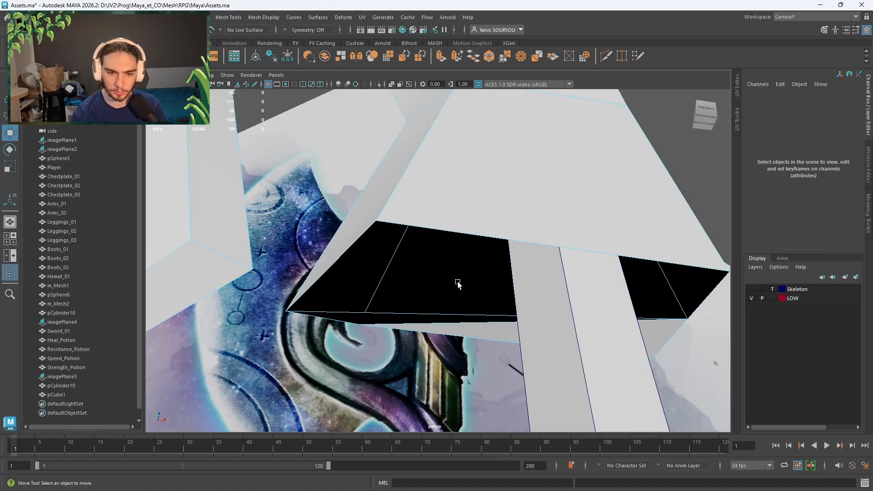
{"action": "left_click_drag", "start_coordinate": [458, 285], "coordinate": [429, 269], "text": "alt"}
{"action": "left_click", "coordinate": [428, 270]}
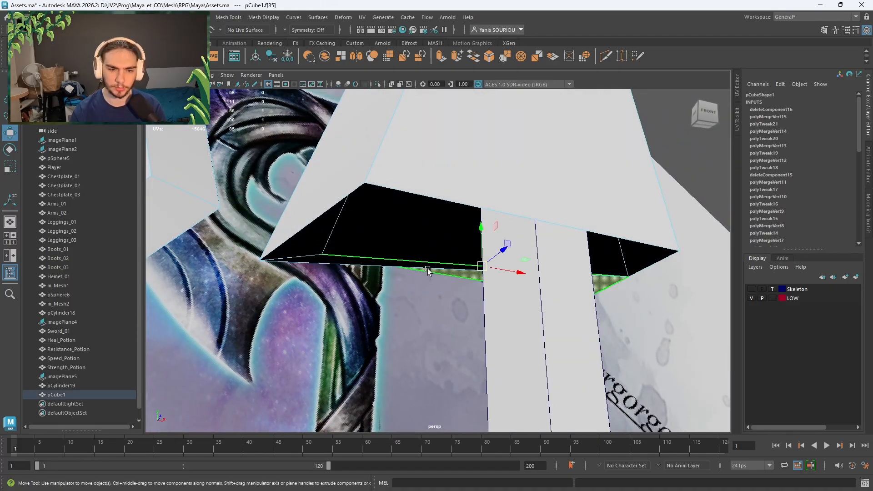
{"action": "key", "text": "Delete"}
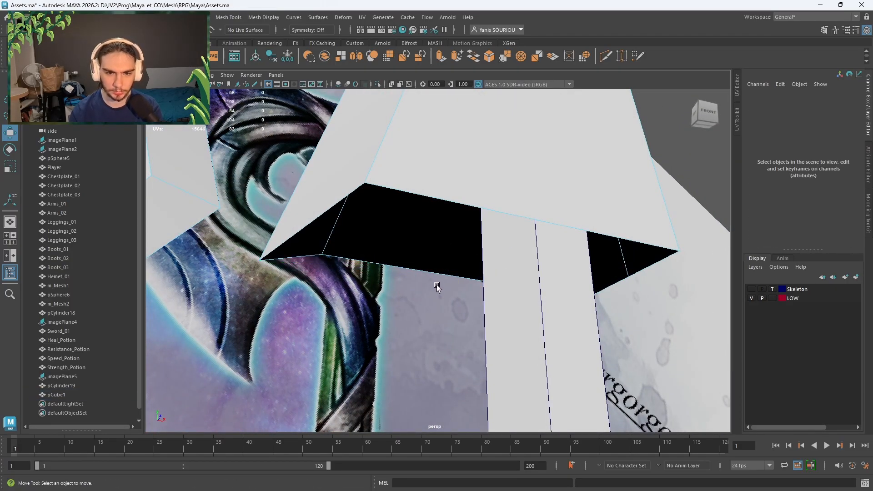
{"action": "left_click_drag", "start_coordinate": [437, 287], "coordinate": [455, 251], "text": "alt"}
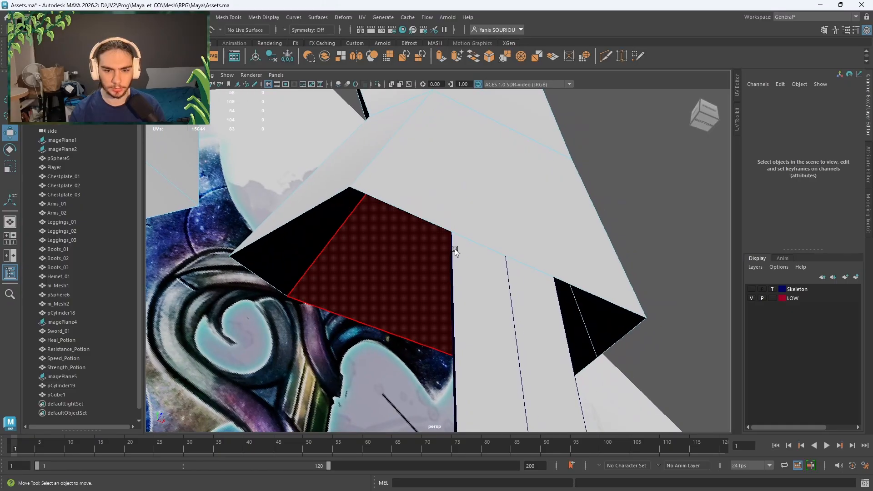
{"action": "right_click_drag", "start_coordinate": [449, 231], "coordinate": [449, 210]}
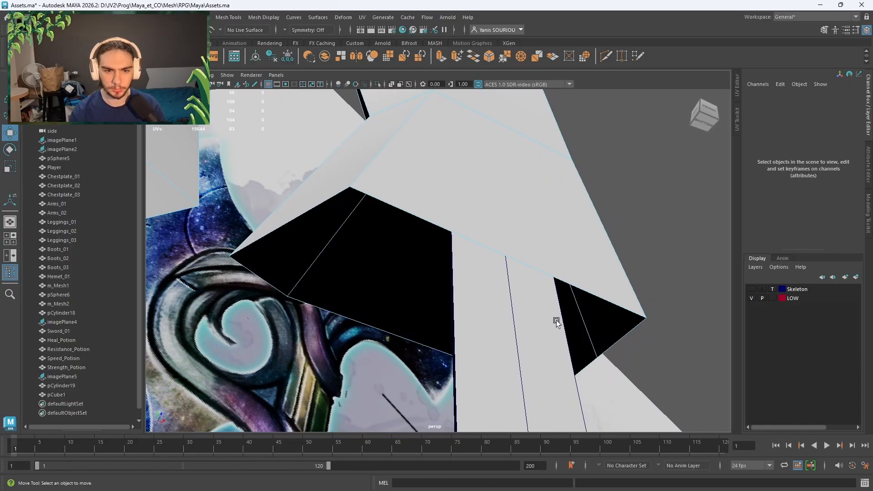
{"action": "left_click", "coordinate": [599, 355]}
{"action": "left_click_drag", "start_coordinate": [650, 353], "coordinate": [496, 439], "text": "shift"}
{"action": "key", "text": "ctrl+z"}
- Select the centre-line edges running up the back edge and onto the top rim
{"action": "scroll", "coordinate": [522, 283], "scroll_direction": "down", "scroll_amount": 5}
{"action": "middle_click_drag", "start_coordinate": [406, 153], "coordinate": [406, 227], "text": "alt"}
{"action": "right_click_drag", "start_coordinate": [437, 231], "coordinate": [438, 285]}
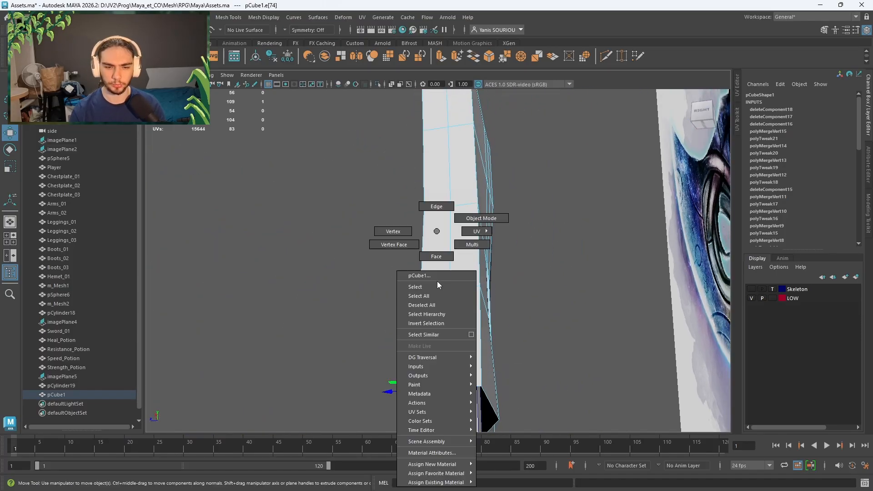
{"action": "right_click_drag", "start_coordinate": [439, 216], "coordinate": [438, 213]}
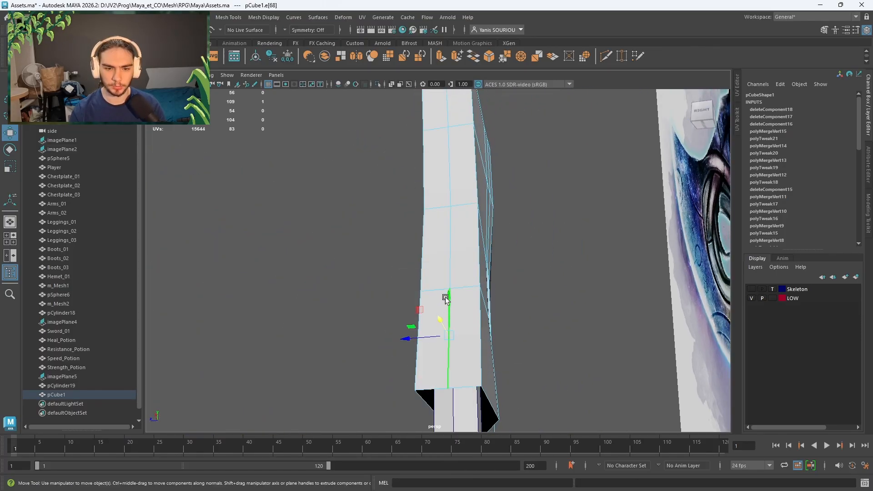
{"action": "left_click", "coordinate": [456, 199], "text": "shift"}
{"action": "left_click_drag", "start_coordinate": [457, 199], "coordinate": [445, 178], "text": "alt"}
{"action": "left_click", "coordinate": [394, 312], "text": "shift"}
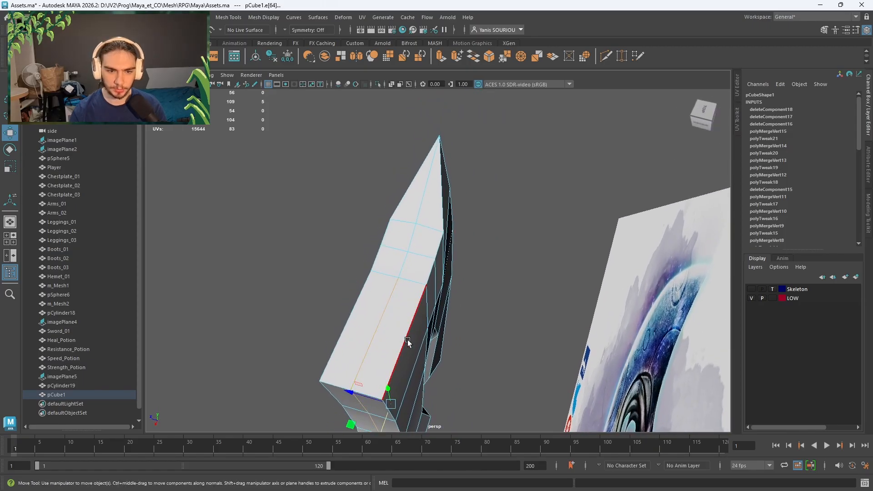
- Cut diagonal edges with Multi-Cut from the top rim's middle centre vertex to the two adjacent side vertices toward the back
{"action": "left_click_drag", "start_coordinate": [407, 342], "coordinate": [454, 328], "text": "alt"}
{"action": "scroll", "coordinate": [454, 329], "scroll_direction": "up", "scroll_amount": 2}
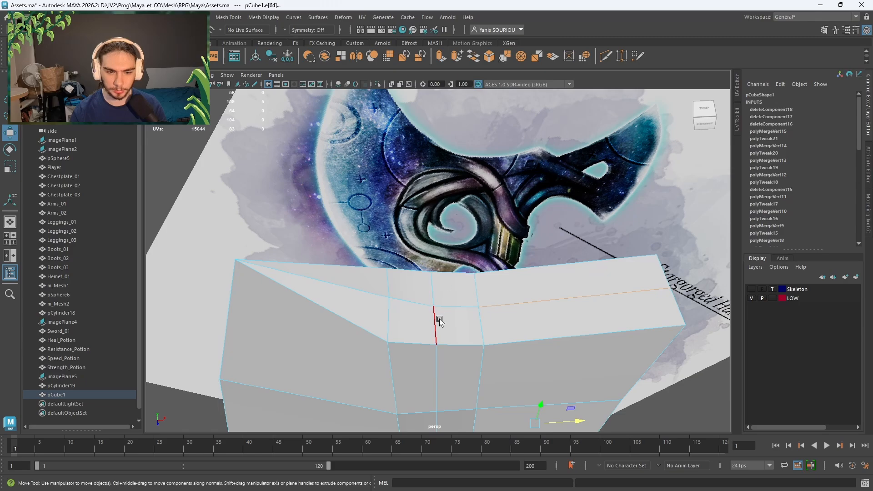
{"action": "left_click", "coordinate": [605, 56]}
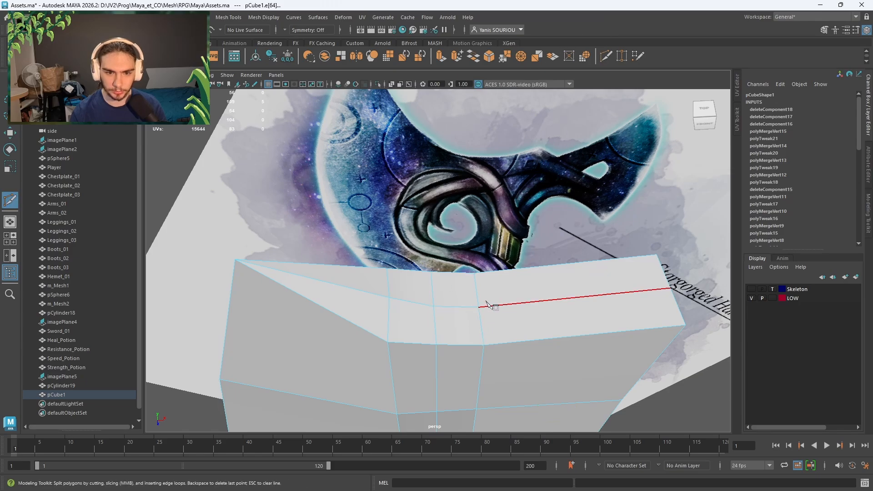
{"action": "left_click", "coordinate": [442, 309]}
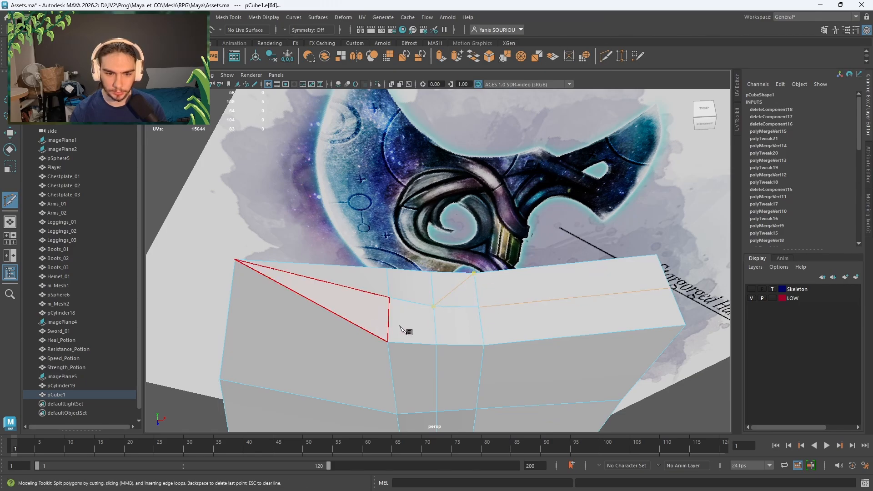
{"action": "key", "text": "Return"}
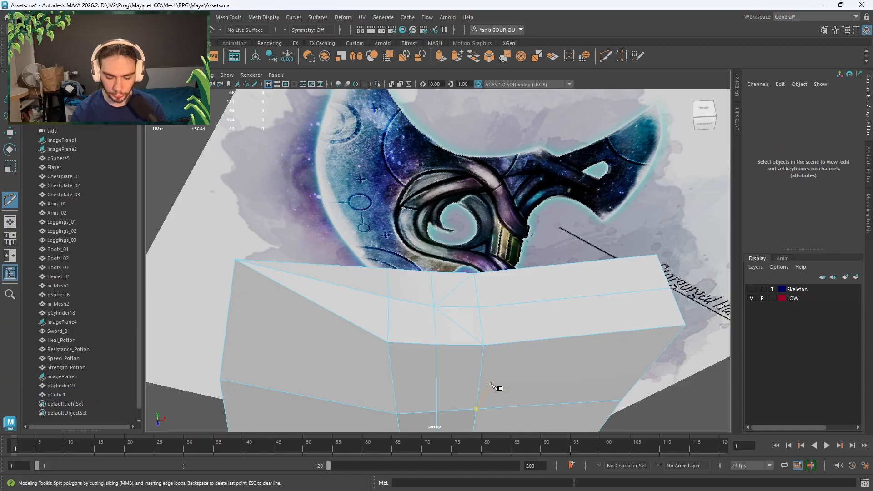
{"action": "key", "text": "q"}
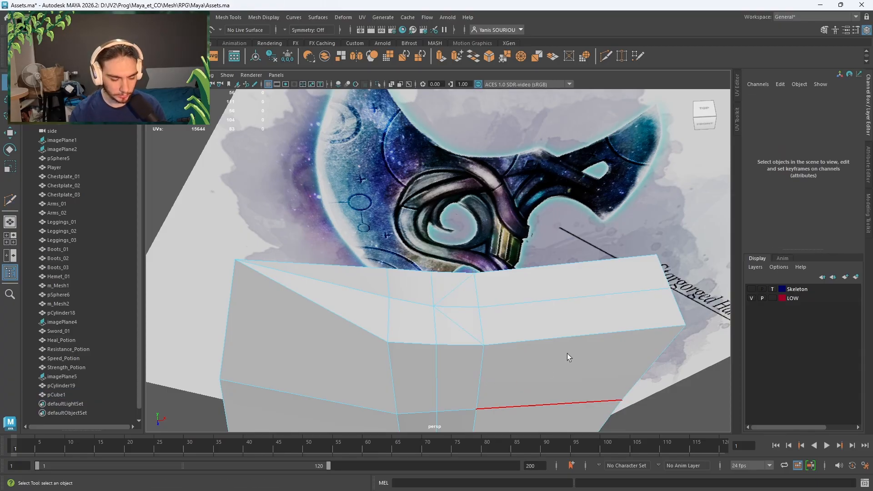
- Delete the leftover centre-line edges along the top rim and down the back edge of the axe head
{"action": "left_click", "coordinate": [582, 295], "text": "shift"}
{"action": "left_click", "coordinate": [452, 307], "text": "shift"}
{"action": "left_click_drag", "start_coordinate": [542, 318], "coordinate": [528, 205], "text": "alt"}
{"action": "middle_click_drag", "start_coordinate": [511, 288], "coordinate": [507, 194], "text": "alt"}
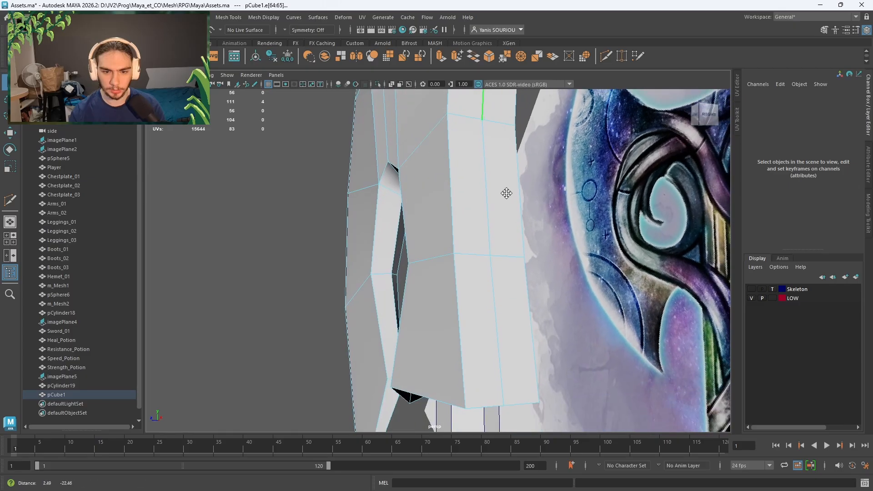
{"action": "left_click_drag", "start_coordinate": [514, 338], "coordinate": [523, 319], "text": "alt"}
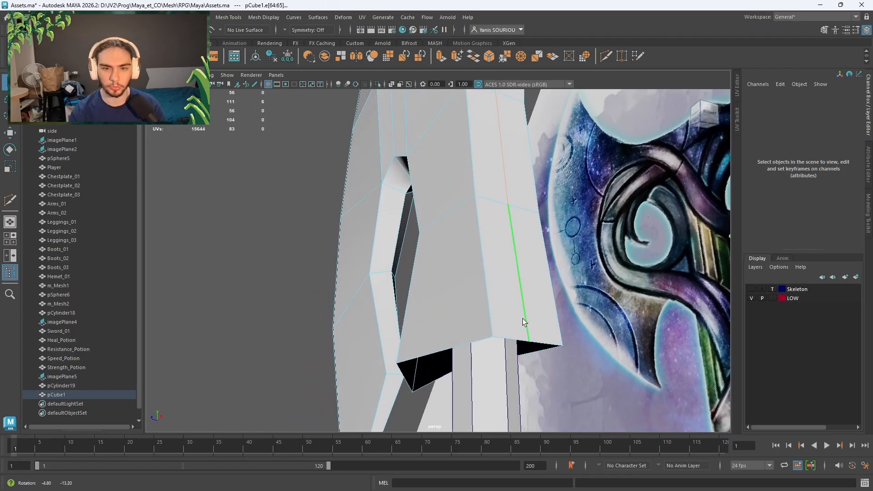
{"action": "right_click_drag", "start_coordinate": [518, 264], "coordinate": [517, 223], "text": "shift"}
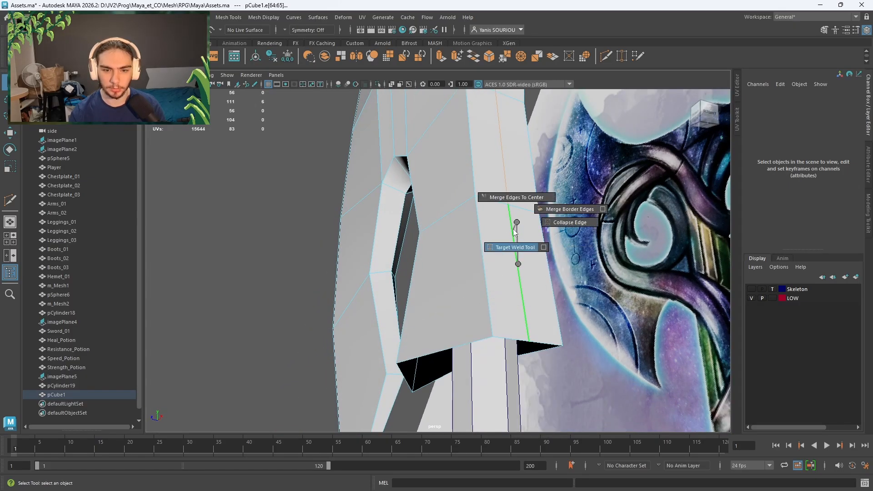
{"action": "right_click_drag", "start_coordinate": [521, 263], "coordinate": [522, 272], "text": "shift"}
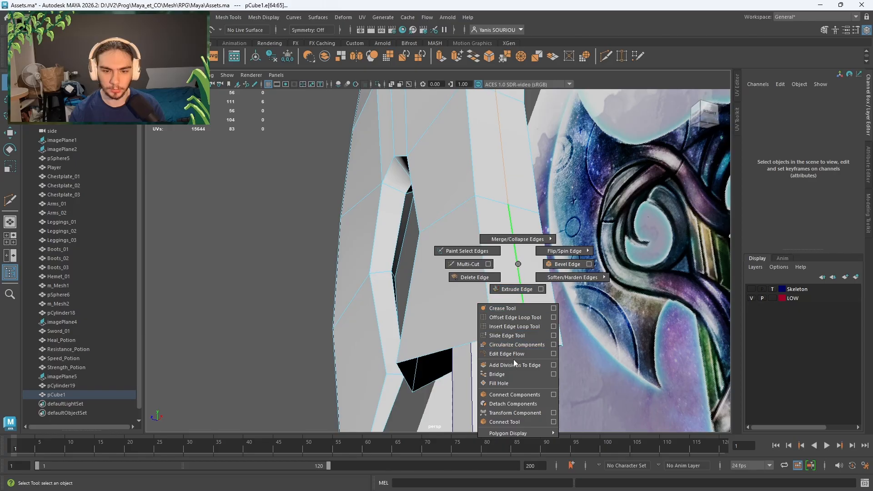
{"action": "right_click_drag", "start_coordinate": [514, 359], "coordinate": [471, 278], "text": "shift"}
- Snap the three vertices of the top rim's front cross row onto the neighbouring middle row's vertices
{"action": "left_click_drag", "start_coordinate": [471, 279], "coordinate": [508, 319], "text": "alt"}
{"action": "left_click_drag", "start_coordinate": [524, 265], "coordinate": [488, 283], "text": "alt"}
{"action": "right_click", "coordinate": [485, 232]}
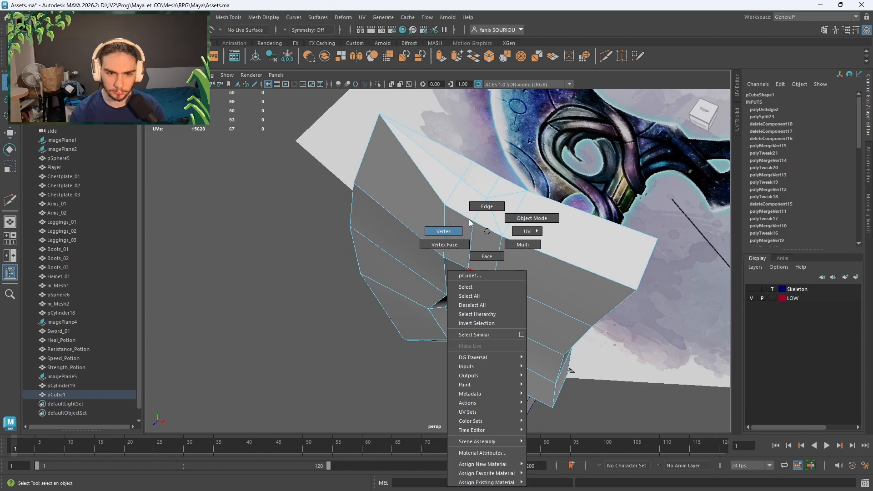
{"action": "right_click_drag", "start_coordinate": [479, 208], "coordinate": [453, 227]}
{"action": "left_click", "coordinate": [450, 212]}
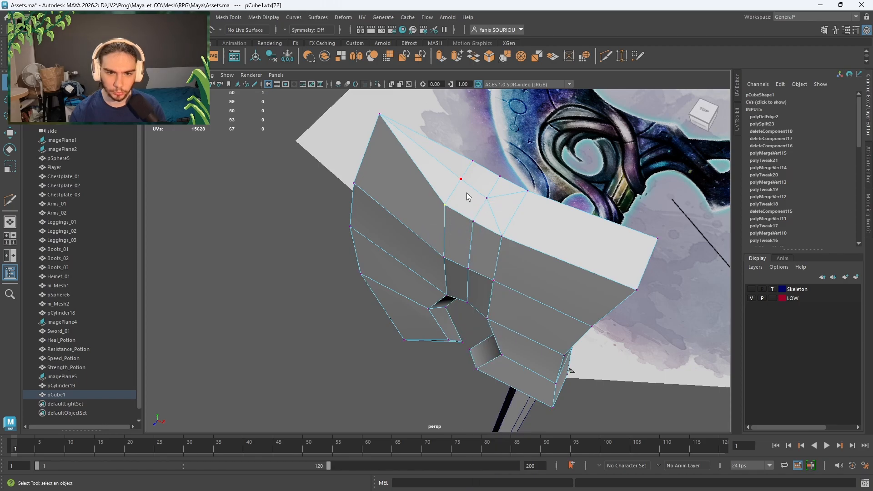
{"action": "left_click", "coordinate": [481, 173], "text": "shift"}
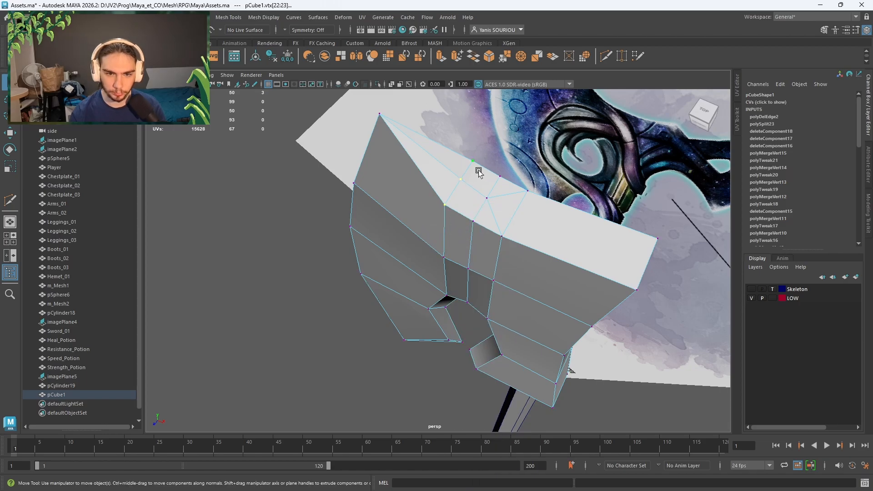
{"action": "key", "text": "w"}
{"action": "left_click", "coordinate": [454, 210]}
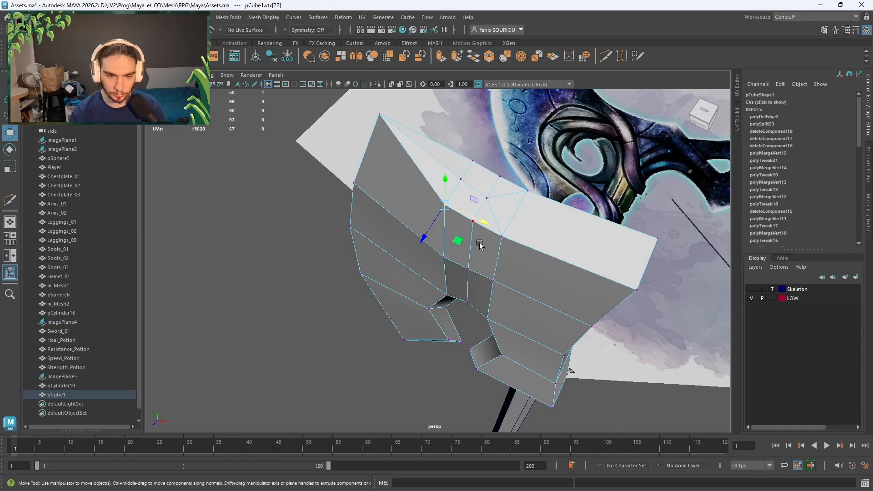
{"action": "middle_click_drag", "start_coordinate": [519, 214], "coordinate": [492, 211]}
{"action": "left_click", "coordinate": [464, 184]}
{"action": "left_click", "coordinate": [481, 254]}
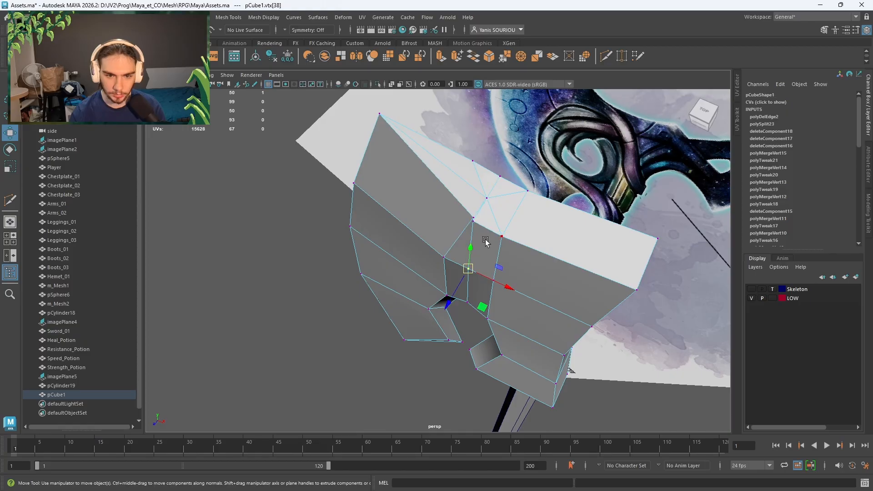
{"action": "left_click", "coordinate": [473, 214]}
{"action": "middle_click_drag", "start_coordinate": [437, 234], "coordinate": [474, 233]}
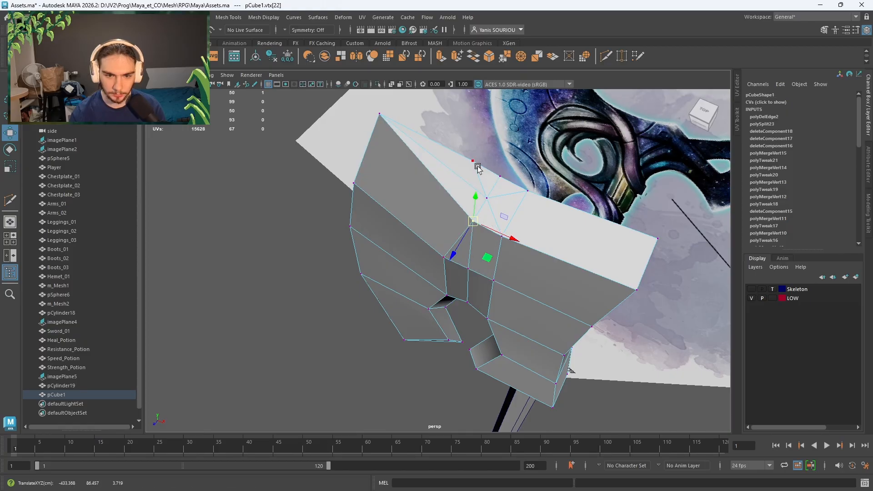
{"action": "left_click", "coordinate": [477, 167]}
{"action": "middle_click_drag", "start_coordinate": [496, 181], "coordinate": [499, 182]}
- Select the overlapping vertices around the middle of the top rim and merge them
{"action": "left_click_drag", "start_coordinate": [516, 273], "coordinate": [491, 233], "text": "alt"}
{"action": "scroll", "coordinate": [518, 230], "scroll_direction": "down", "scroll_amount": 5}
{"action": "scroll", "coordinate": [467, 290], "scroll_direction": "up", "scroll_amount": 6}
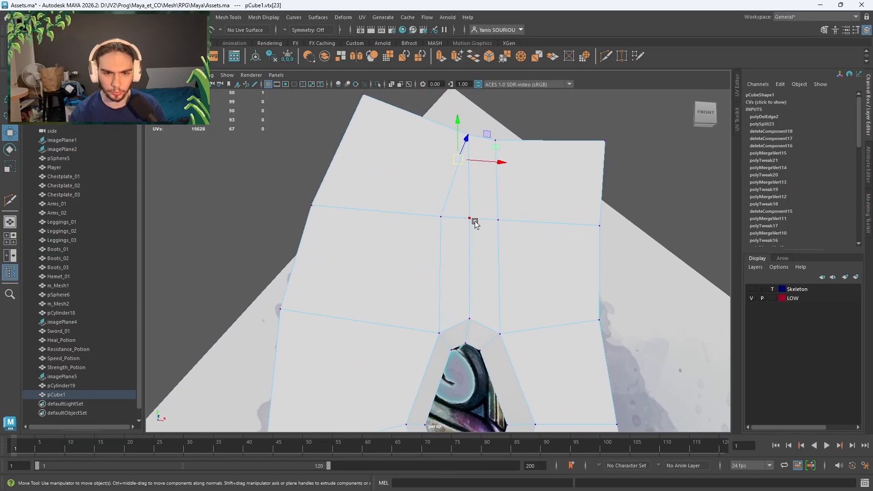
{"action": "middle_click_drag", "start_coordinate": [500, 240], "coordinate": [503, 282], "text": "alt"}
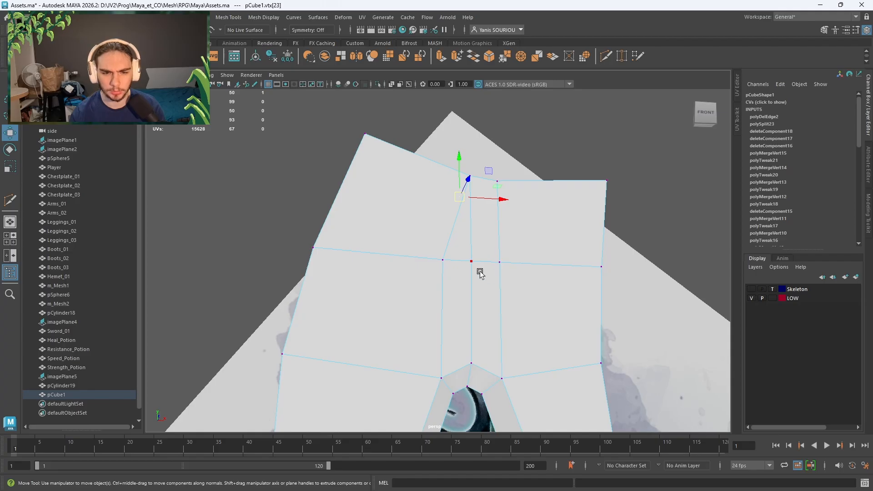
{"action": "left_click_drag", "start_coordinate": [508, 309], "coordinate": [566, 297], "text": "alt"}
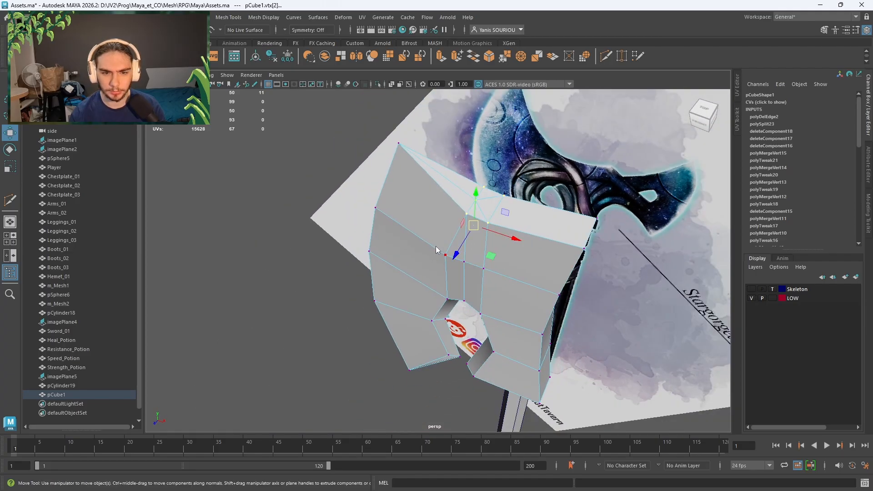
{"action": "right_click_drag", "start_coordinate": [436, 249], "coordinate": [484, 202], "text": "shift"}
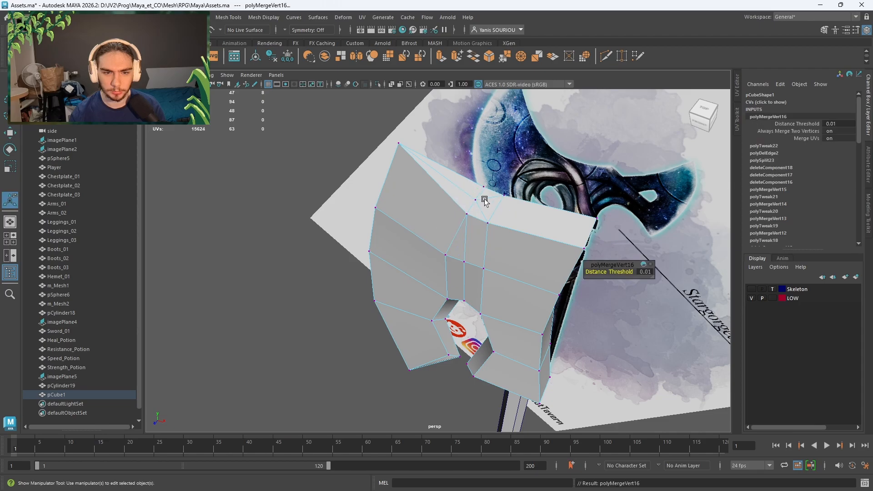
- Narrow the top rim at the merged row by scaling its two side vertices to about 0.76 along Z
{"action": "left_click", "coordinate": [450, 258]}
{"action": "left_click_drag", "start_coordinate": [499, 266], "coordinate": [488, 284], "text": "alt"}
{"action": "scroll", "coordinate": [432, 287], "scroll_direction": "up", "scroll_amount": 5}
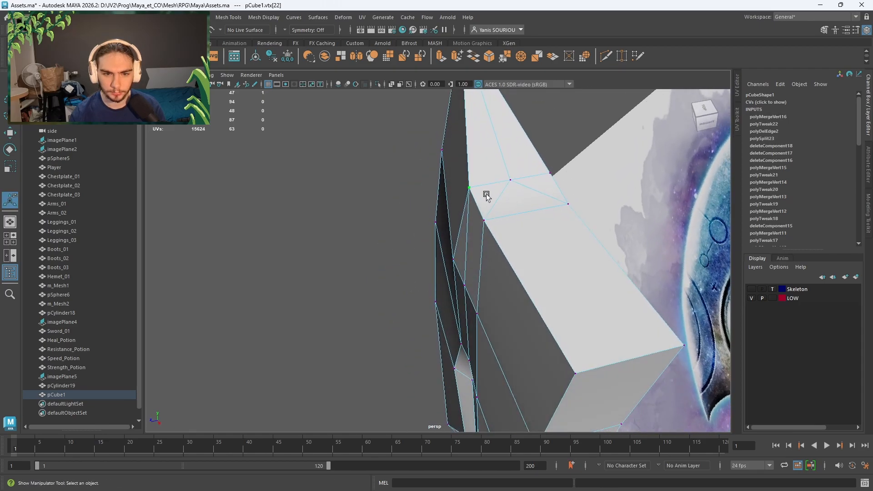
{"action": "left_click_drag", "start_coordinate": [486, 195], "coordinate": [482, 226], "text": "alt"}
{"action": "left_click", "coordinate": [536, 263], "text": "shift"}
{"action": "key", "text": "r"}
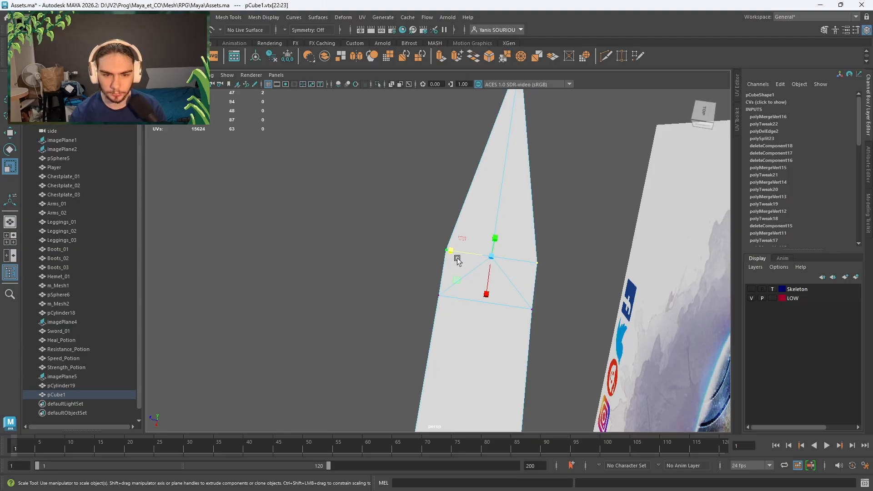
{"action": "left_click_drag", "start_coordinate": [458, 256], "coordinate": [467, 256]}
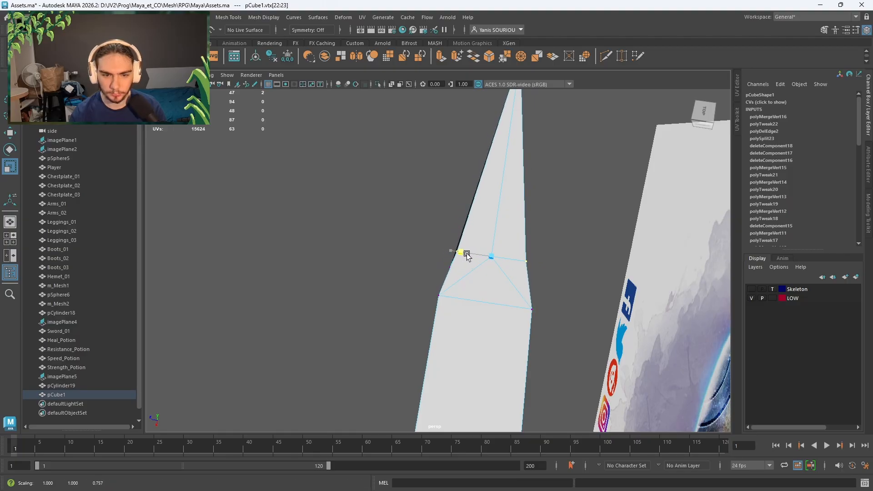
- Move the top two cross edges at the back of the axe head outward along X to flare the upper back corner
{"action": "left_click_drag", "start_coordinate": [430, 301], "coordinate": [466, 286], "text": "alt"}
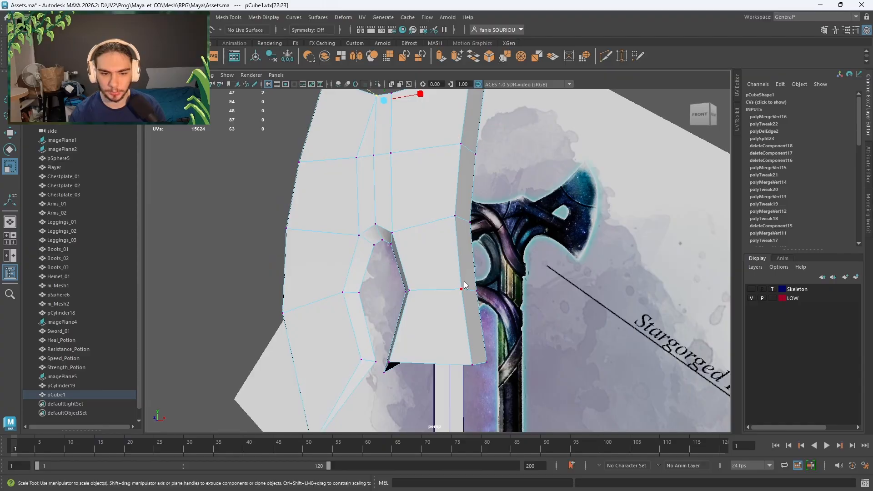
{"action": "right_click_drag", "start_coordinate": [464, 230], "coordinate": [460, 205]}
{"action": "left_click_drag", "start_coordinate": [460, 205], "coordinate": [456, 284], "text": "alt"}
{"action": "left_click", "coordinate": [471, 178]}
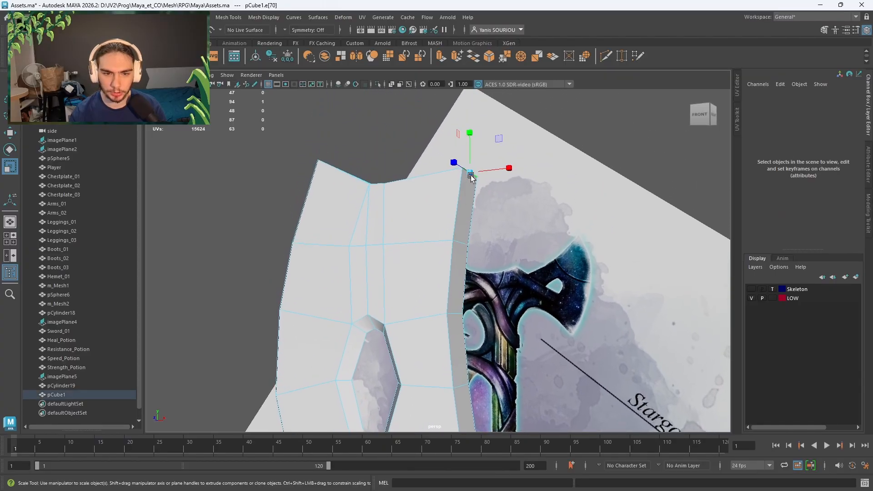
{"action": "key", "text": "w"}
{"action": "left_click_drag", "start_coordinate": [487, 168], "coordinate": [543, 178]}
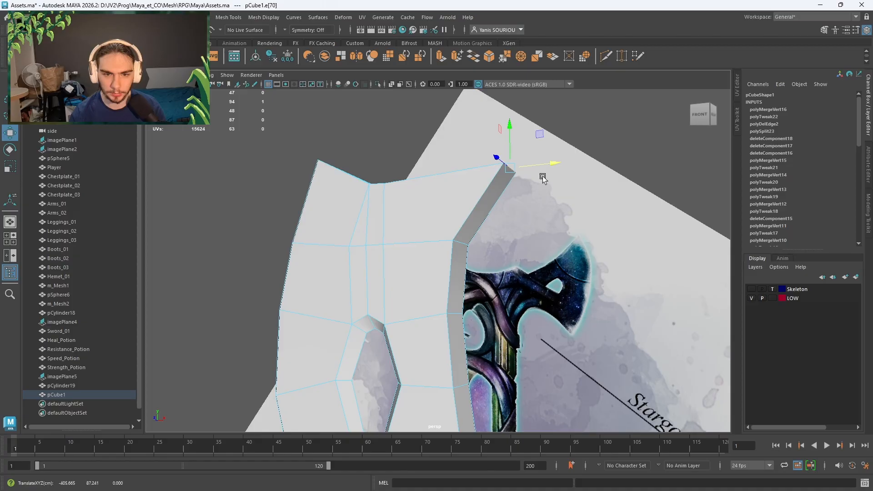
{"action": "left_click", "coordinate": [464, 241]}
{"action": "left_click_drag", "start_coordinate": [501, 241], "coordinate": [518, 240]}
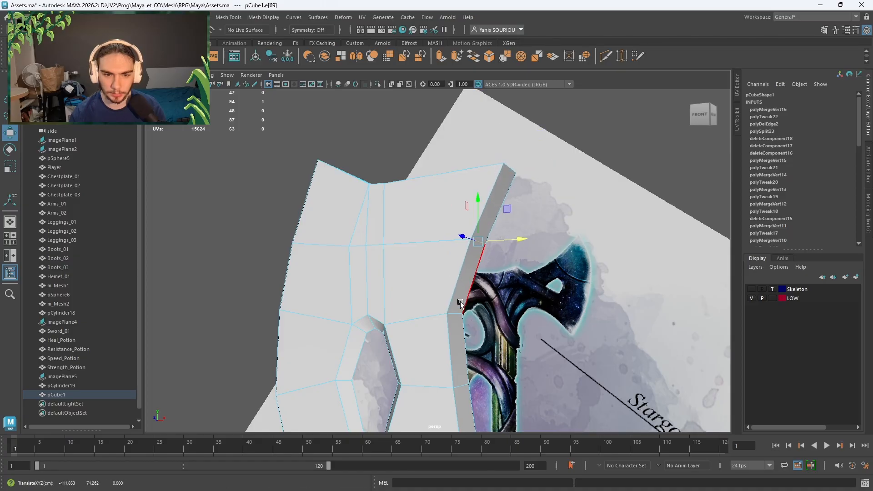
- Nudge the third cross edge down the back of the axe head along X
{"action": "left_click_drag", "start_coordinate": [467, 322], "coordinate": [512, 329], "text": "alt"}
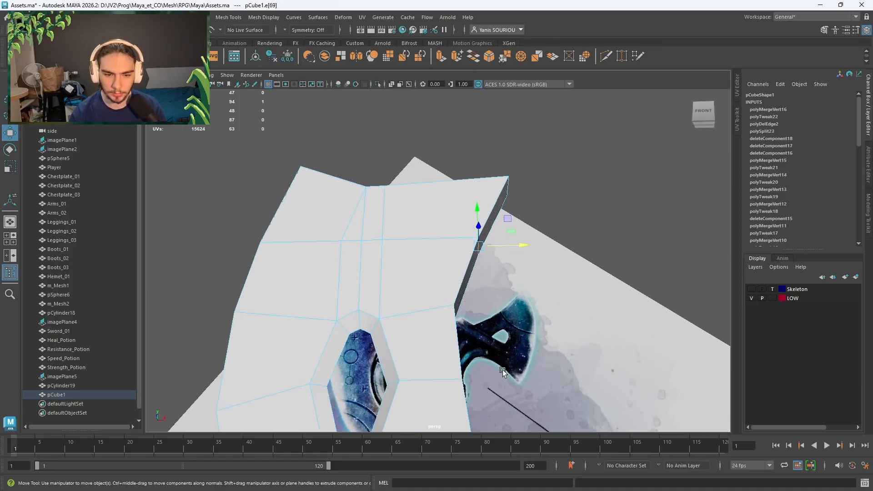
{"action": "middle_click_drag", "start_coordinate": [503, 369], "coordinate": [486, 271], "text": "alt"}
{"action": "left_click_drag", "start_coordinate": [486, 271], "coordinate": [472, 301], "text": "alt"}
{"action": "left_click", "coordinate": [433, 214]}
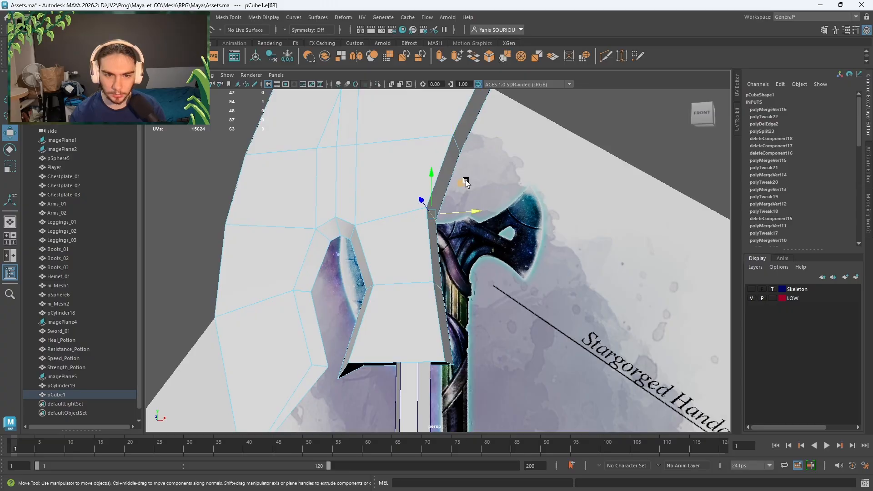
{"action": "key", "text": "F8"}
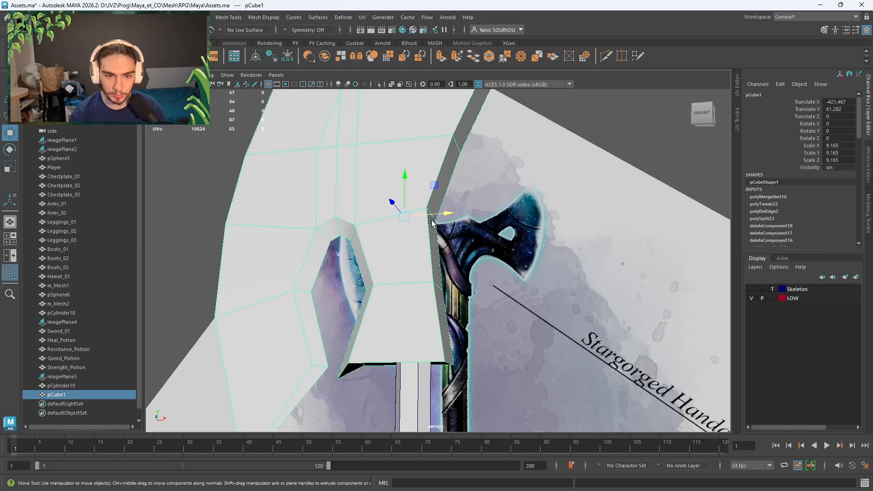
{"action": "right_click_drag", "start_coordinate": [436, 217], "coordinate": [428, 202]}
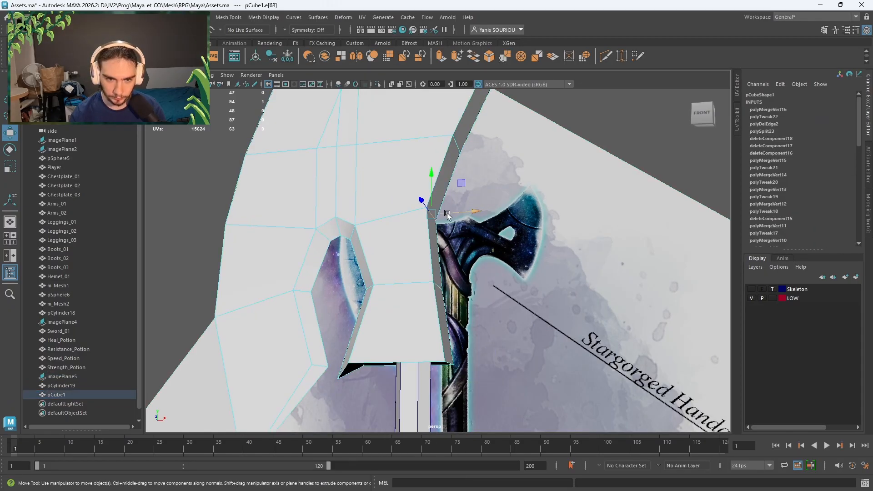
{"action": "left_click_drag", "start_coordinate": [460, 212], "coordinate": [464, 241]}
- Extrude the back border edge of the underside opening and snap the new edge across to the opening's front end
{"action": "scroll", "coordinate": [465, 213], "scroll_direction": "down", "scroll_amount": 5}
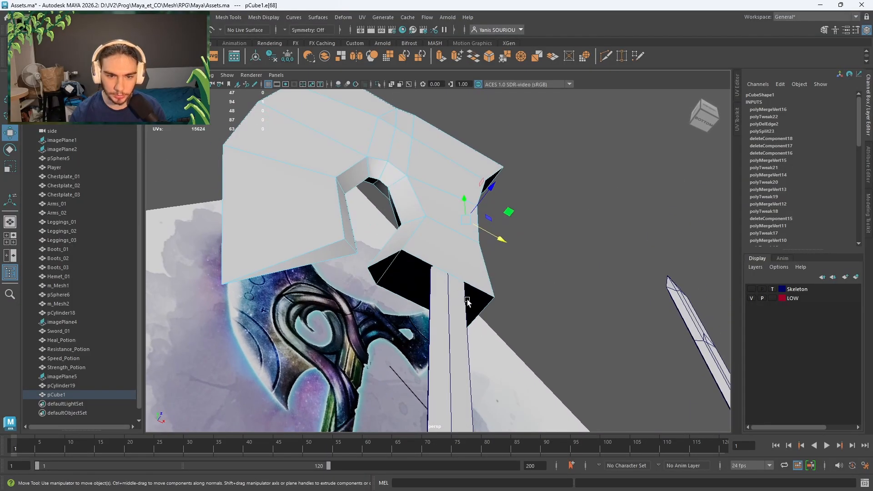
{"action": "right_click_drag", "start_coordinate": [464, 243], "coordinate": [483, 303]}
{"action": "middle_click_drag", "start_coordinate": [482, 303], "coordinate": [420, 289], "text": "shift"}
{"action": "key", "text": "r"}
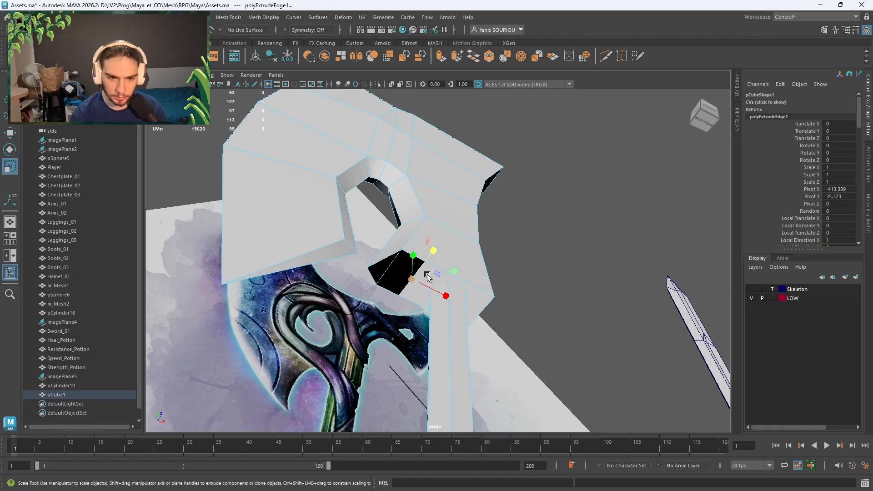
{"action": "left_click_drag", "start_coordinate": [422, 267], "coordinate": [391, 324]}
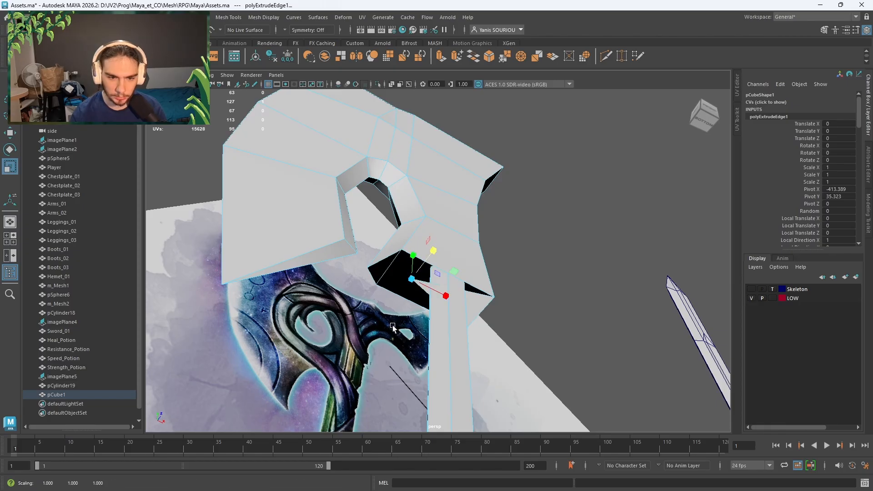
{"action": "key", "text": "w"}
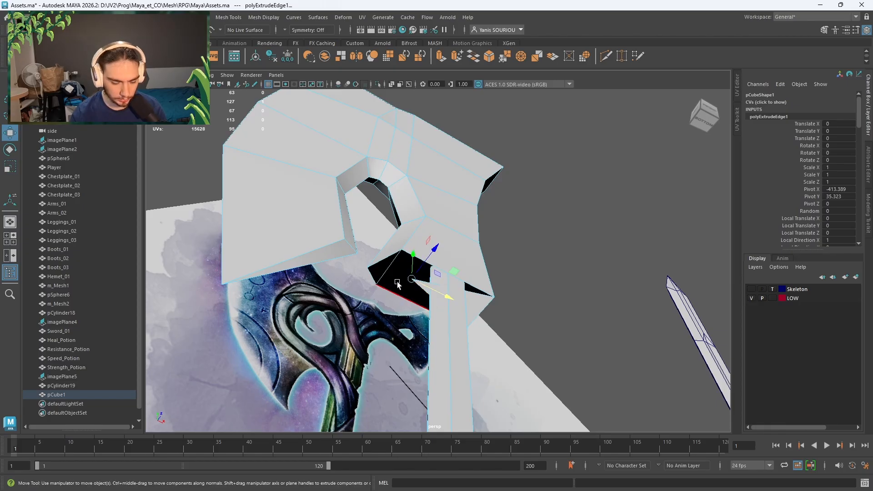
{"action": "middle_click_drag", "start_coordinate": [370, 269], "coordinate": [385, 269]}
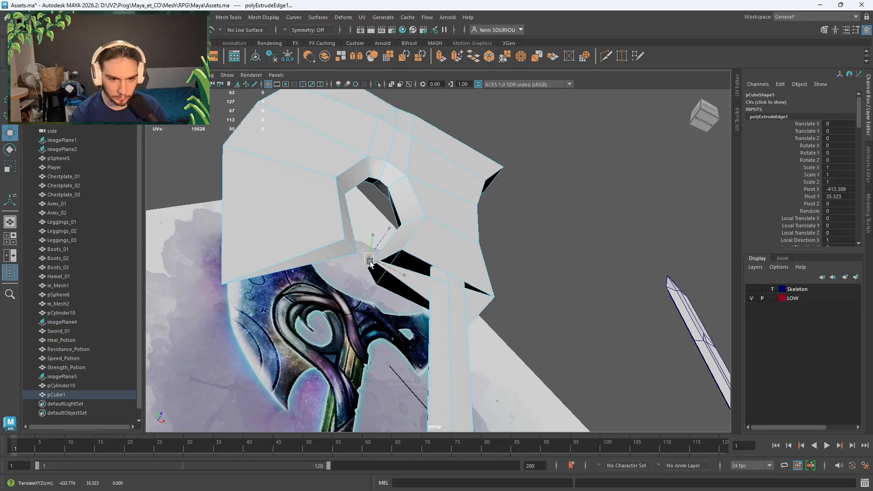
- Merge the vertices where the new underside strip meets the front end of the opening
{"action": "left_click_drag", "start_coordinate": [371, 278], "coordinate": [462, 279], "text": "alt"}
{"action": "right_click_drag", "start_coordinate": [451, 231], "coordinate": [413, 231]}
{"action": "left_click_drag", "start_coordinate": [473, 228], "coordinate": [340, 398]}
{"action": "right_click_drag", "start_coordinate": [440, 299], "coordinate": [471, 257], "text": "shift"}
- Extrude the two long side border edges of the underside opening to start the filling faces
{"action": "left_click_drag", "start_coordinate": [468, 282], "coordinate": [497, 298], "text": "alt"}
{"action": "right_click_drag", "start_coordinate": [452, 231], "coordinate": [455, 214]}
{"action": "left_click", "coordinate": [435, 243]}
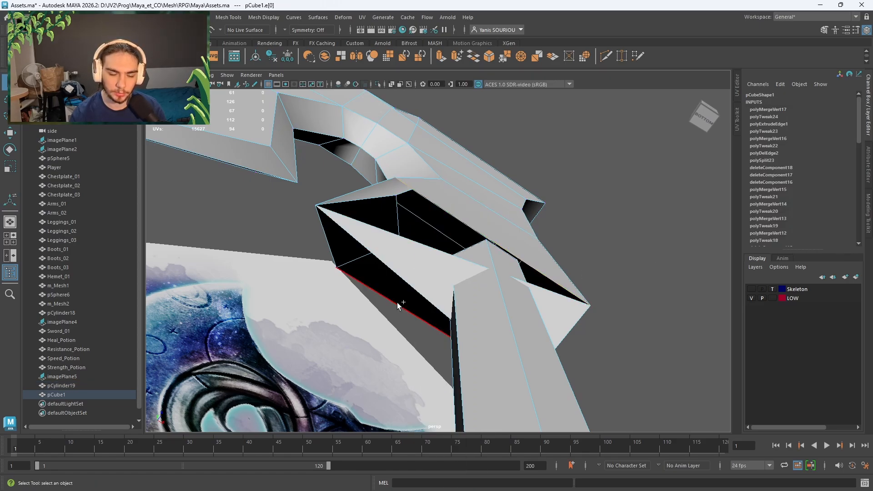
{"action": "key", "text": "r"}
{"action": "mouse_move", "coordinate": [483, 262]}
{"action": "left_mouse_down", "text": "shift"}
{"action": "mouse_move", "coordinate": [487, 253]}
{"action": "mouse_move", "coordinate": [471, 268]}
{"action": "mouse_move", "coordinate": [482, 270]}
{"action": "left_mouse_up", "text": "shift"}
- Snap each new vertex of the extruded side strips onto the nearest corner vertex at the opening's front and back ends
{"action": "right_click_drag", "start_coordinate": [414, 201], "coordinate": [395, 201]}
{"action": "left_click", "coordinate": [387, 194]}
{"action": "key", "text": "w"}
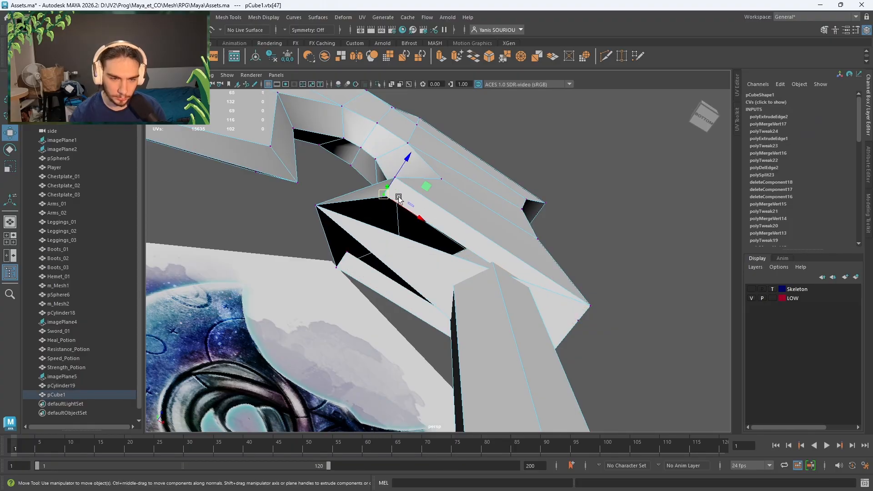
{"action": "middle_click_drag", "start_coordinate": [325, 212], "coordinate": [320, 212]}
{"action": "left_click", "coordinate": [347, 252]}
{"action": "mouse_move", "coordinate": [406, 253]}
{"action": "left_mouse_down", "text": "alt"}
{"action": "mouse_move", "coordinate": [351, 268]}
{"action": "mouse_move", "coordinate": [420, 254]}
{"action": "left_mouse_up", "text": "alt"}
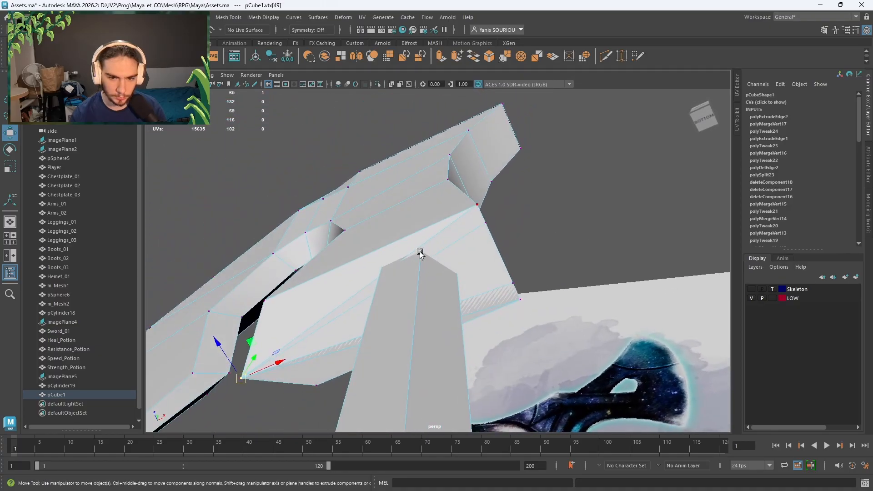
{"action": "left_click", "coordinate": [486, 222]}
{"action": "middle_click_drag", "start_coordinate": [487, 224], "coordinate": [477, 206]}
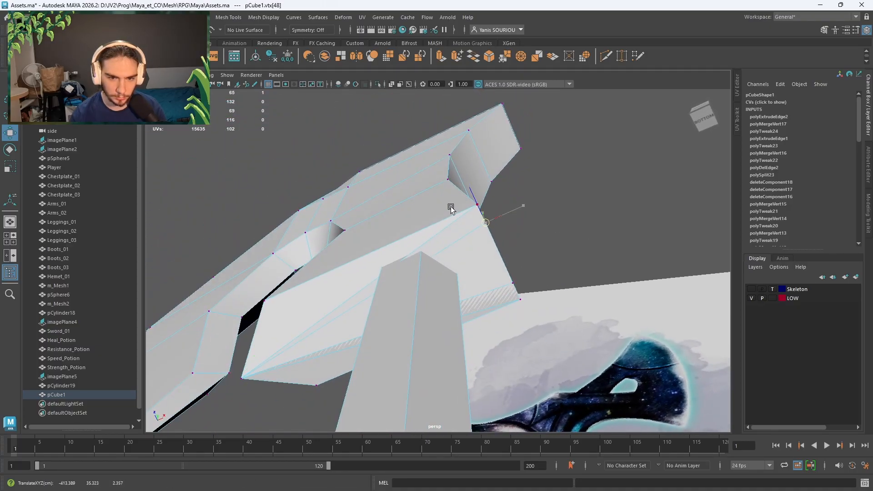
{"action": "left_click", "coordinate": [506, 282]}
{"action": "middle_click_drag", "start_coordinate": [511, 294], "coordinate": [523, 299]}
- Select all vertices of the axe head and merge the overlapping ones
{"action": "scroll", "coordinate": [431, 269], "scroll_direction": "down", "scroll_amount": 3}
{"action": "left_click_drag", "start_coordinate": [523, 204], "coordinate": [313, 361]}
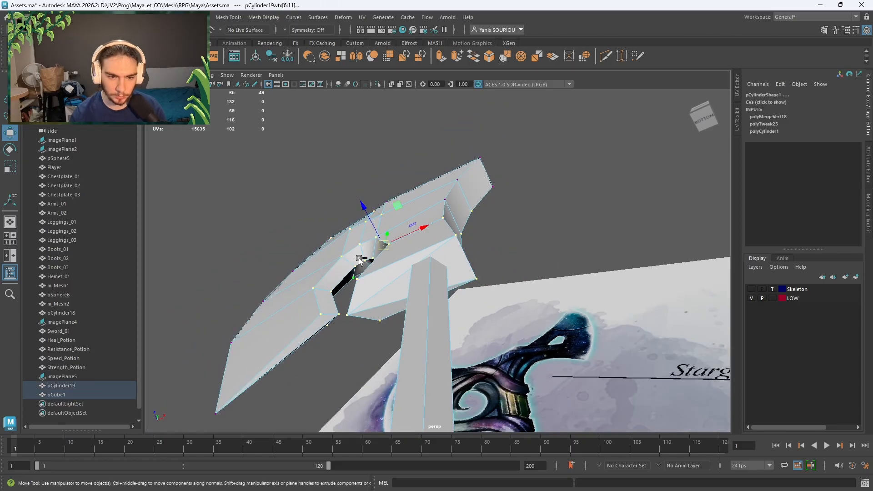
{"action": "right_click_drag", "start_coordinate": [364, 252], "coordinate": [393, 202], "text": "shift"}
{"action": "left_click_drag", "start_coordinate": [437, 282], "coordinate": [526, 282], "text": "alt"}
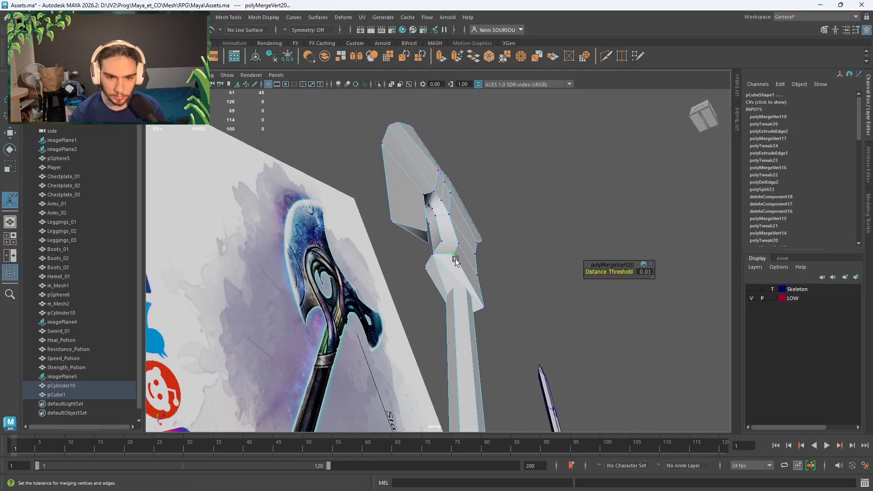
- Scale pairs of opposite vertices on the axe head closer together across its thickness, including the pair on the upper blade edge
{"action": "left_click", "coordinate": [431, 271]}
{"action": "key", "text": "r"}
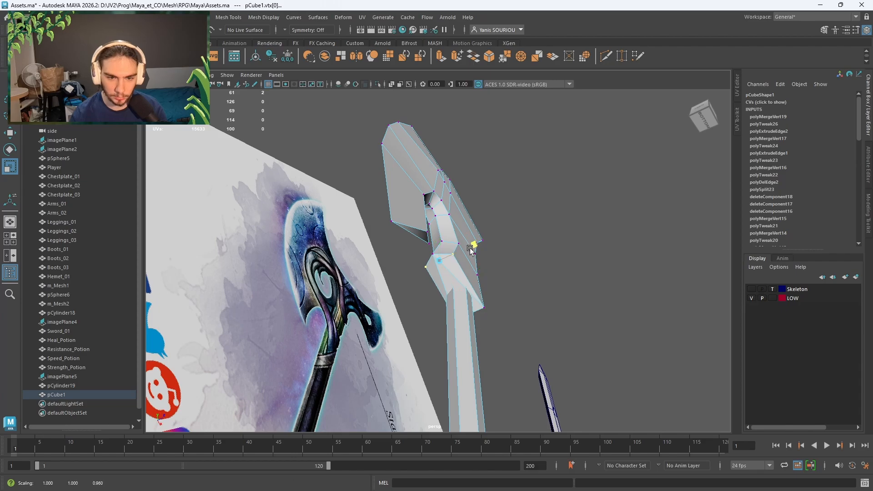
{"action": "left_click_drag", "start_coordinate": [466, 263], "coordinate": [513, 246], "text": "alt"}
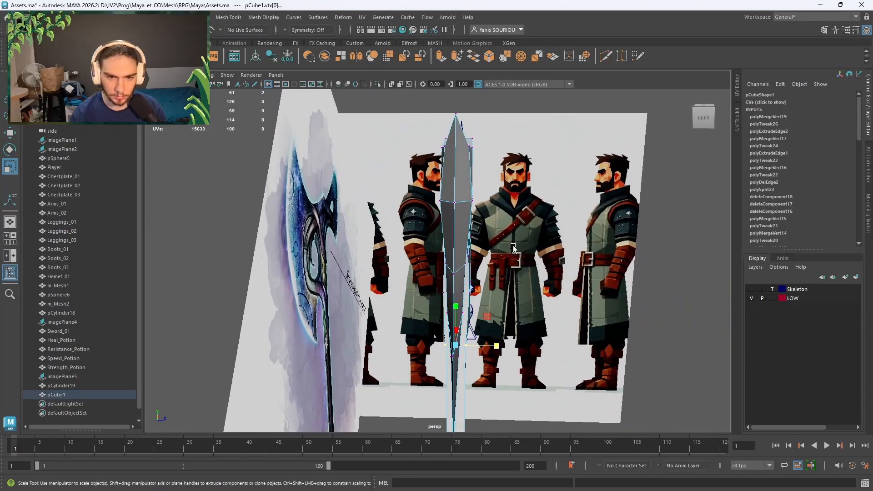
{"action": "left_click", "coordinate": [469, 200]}
{"action": "left_click", "coordinate": [441, 200], "text": "shift"}
{"action": "left_click_drag", "start_coordinate": [495, 201], "coordinate": [479, 201]}
{"action": "left_click_drag", "start_coordinate": [478, 201], "coordinate": [484, 294], "text": "alt"}
- Move the matching inner vertices on both sides of the upper head along X onto the neighbouring centre vertices
{"action": "left_click", "coordinate": [443, 225]}
{"action": "left_click_drag", "start_coordinate": [445, 227], "coordinate": [481, 278], "text": "alt"}
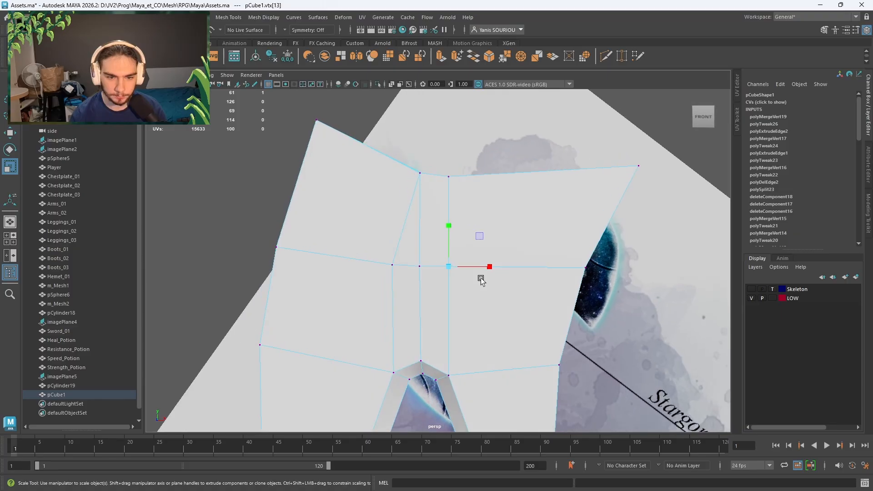
{"action": "key", "text": "w"}
{"action": "left_click_drag", "start_coordinate": [495, 318], "coordinate": [432, 308], "text": "alt"}
{"action": "left_click", "coordinate": [404, 260], "text": "shift"}
{"action": "middle_click_drag", "start_coordinate": [402, 196], "coordinate": [401, 192]}
{"action": "key", "text": "ctrl+z"}
{"action": "left_click_drag", "start_coordinate": [436, 253], "coordinate": [372, 226], "text": "alt"}
{"action": "scroll", "coordinate": [372, 218], "scroll_direction": "up", "scroll_amount": 3}
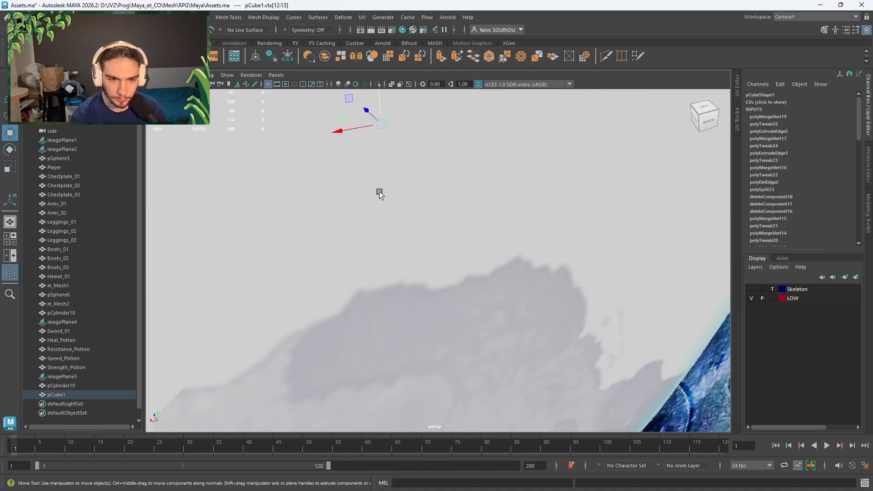
{"action": "middle_click_drag", "start_coordinate": [382, 194], "coordinate": [458, 361], "text": "alt"}
{"action": "left_click", "coordinate": [431, 311]}
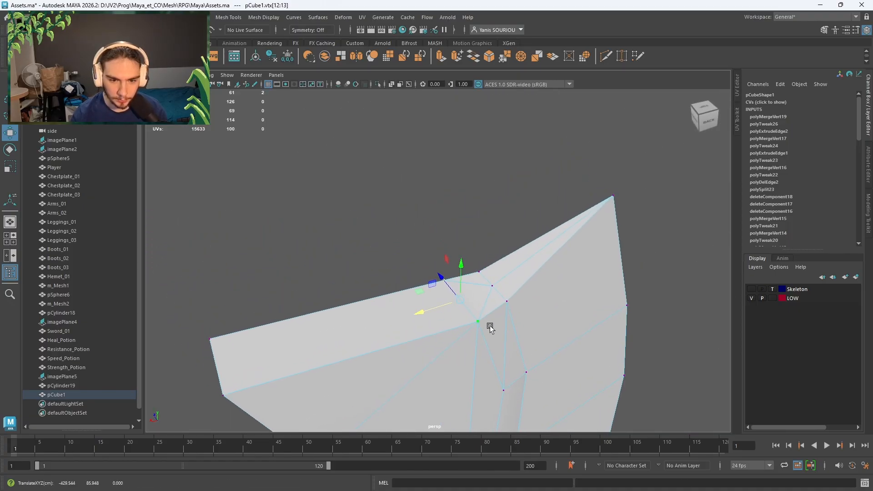
- Select all vertices of the axe and merge the ones that now coincide near the top of the head
{"action": "left_click_drag", "start_coordinate": [475, 325], "coordinate": [519, 245], "text": "alt"}
{"action": "scroll", "coordinate": [519, 246], "scroll_direction": "down", "scroll_amount": 5}
{"action": "left_click_drag", "start_coordinate": [600, 177], "coordinate": [364, 345]}
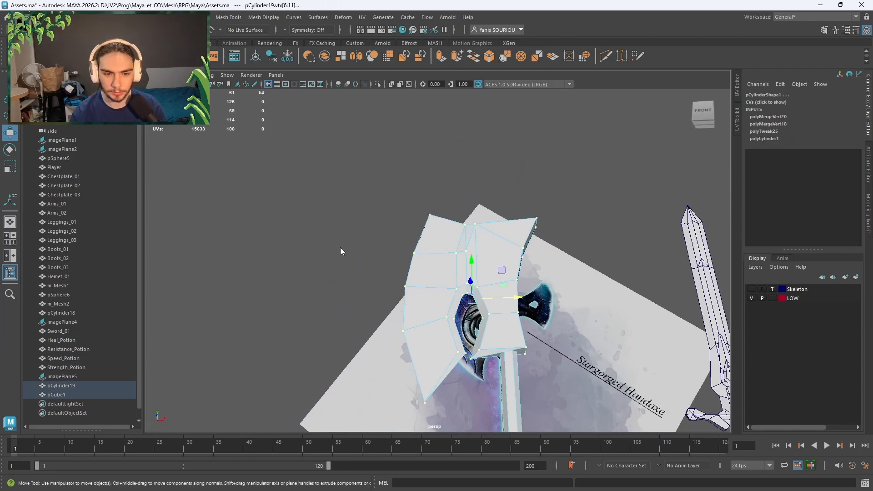
{"action": "right_click_drag", "start_coordinate": [341, 250], "coordinate": [409, 203], "text": "shift"}
{"action": "left_click_drag", "start_coordinate": [409, 203], "coordinate": [427, 299], "text": "alt"}
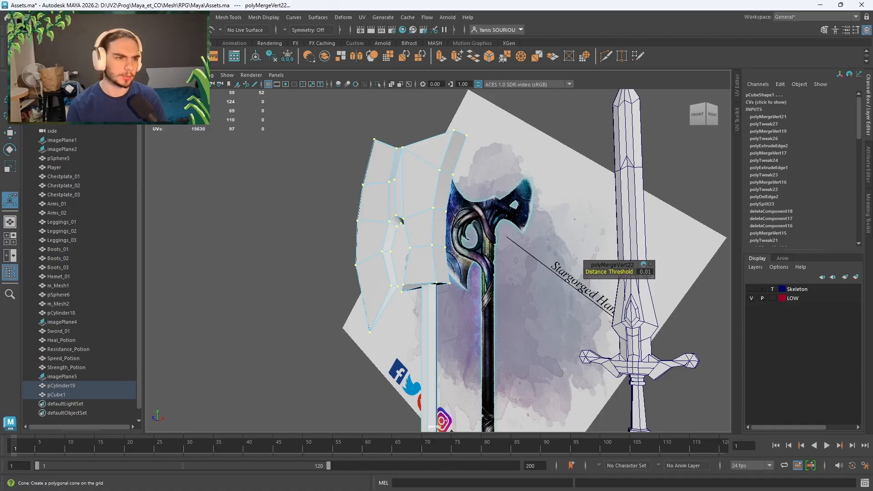
- Create a polygon cone with 3 axis subdivisions and a height of 3
{"action": "left_click", "coordinate": [75, 56]}
{"action": "left_click_drag", "start_coordinate": [320, 178], "coordinate": [406, 231], "text": "alt"}
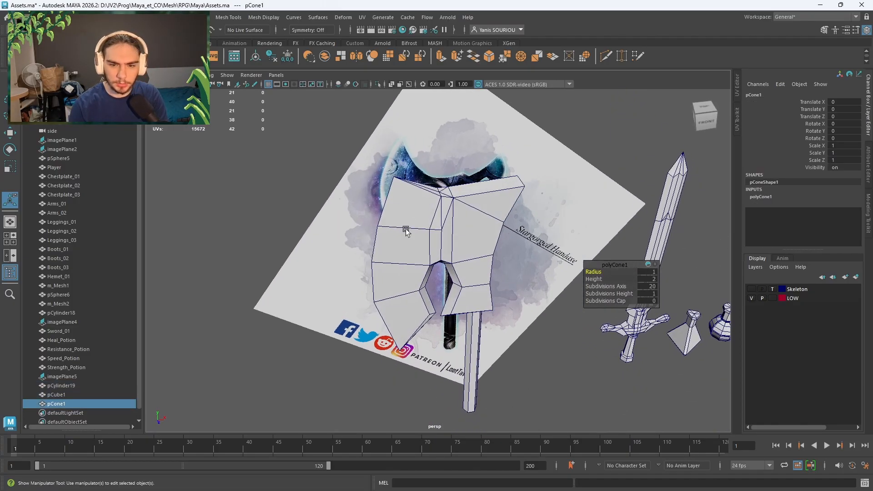
{"action": "key", "text": "f"}
{"action": "scroll", "coordinate": [450, 253], "scroll_direction": "down", "scroll_amount": 3}
{"action": "left_click", "coordinate": [646, 286]}
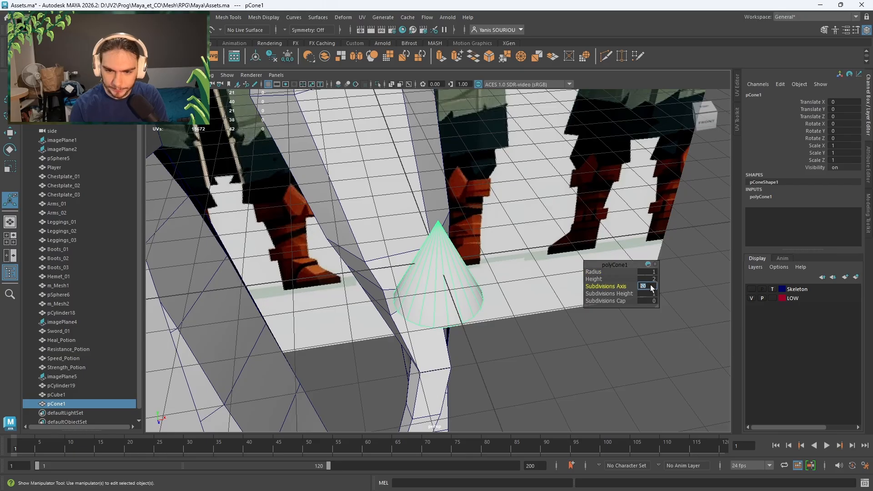
{"action": "type", "text": "3"}
{"action": "key", "text": "Return"}
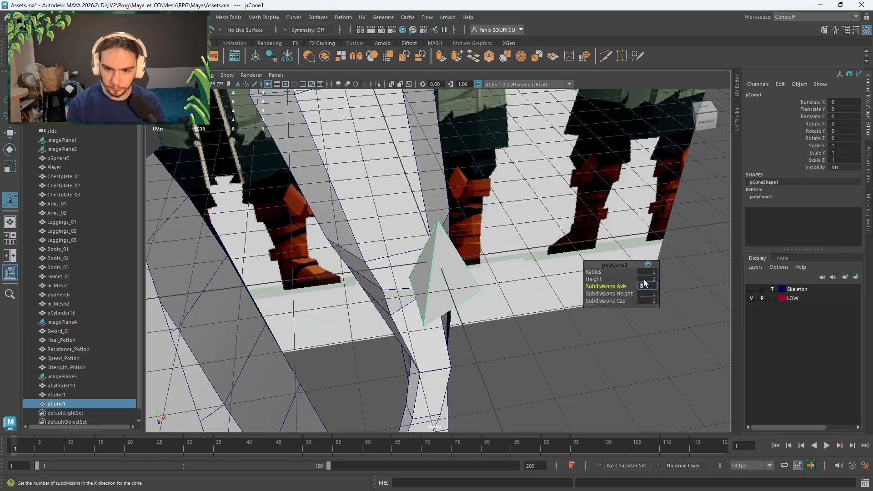
{"action": "left_click", "coordinate": [644, 279]}
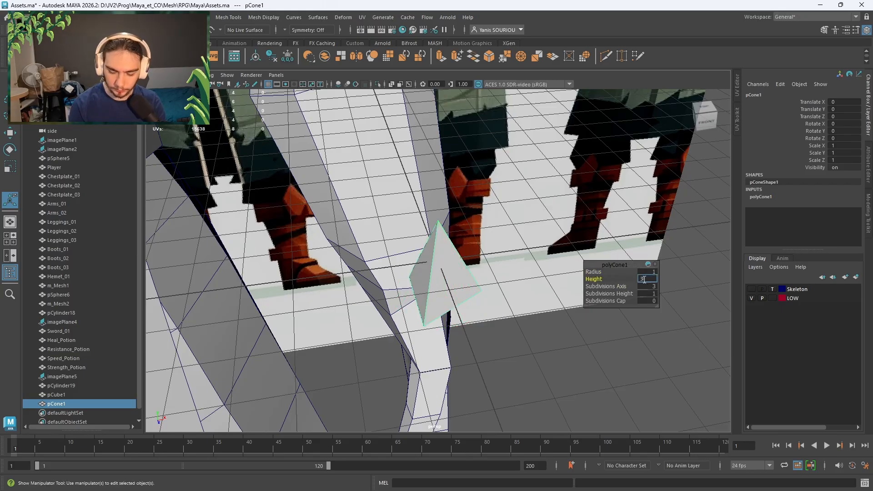
{"action": "key", "text": "Return"}
- Set the cone's height subdivisions to 3 and its axis subdivisions to 4
{"action": "left_click", "coordinate": [649, 293]}
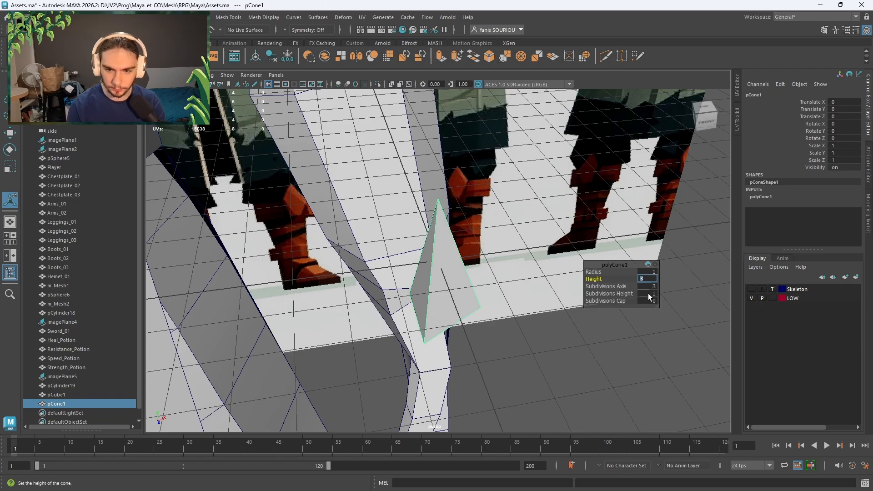
{"action": "type", "text": "2"}
{"action": "key", "text": "Return"}
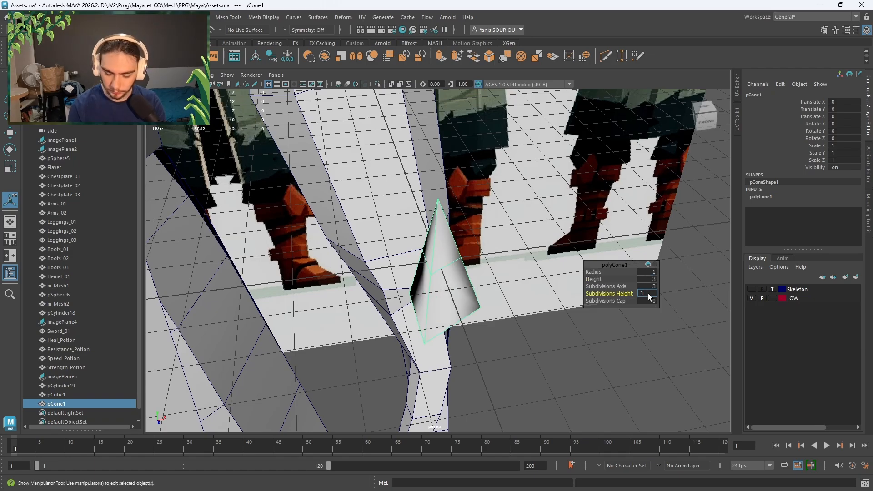
{"action": "type", "text": "3"}
{"action": "key", "text": "Return"}
{"action": "key", "text": "f"}
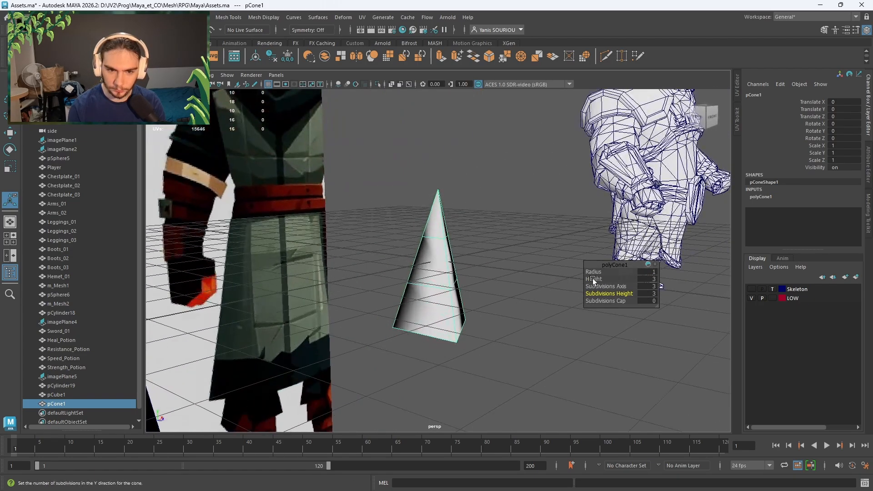
{"action": "left_click", "coordinate": [652, 287]}
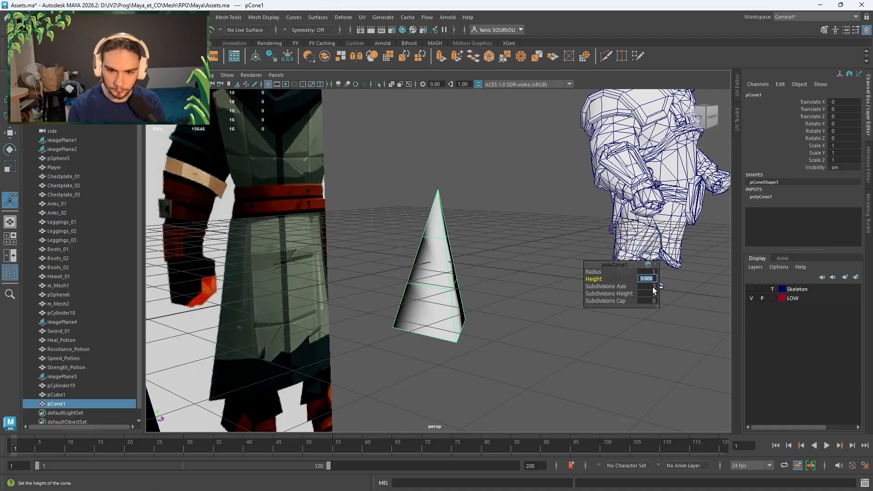
{"action": "type", "text": "4"}
{"action": "key", "text": "Return"}
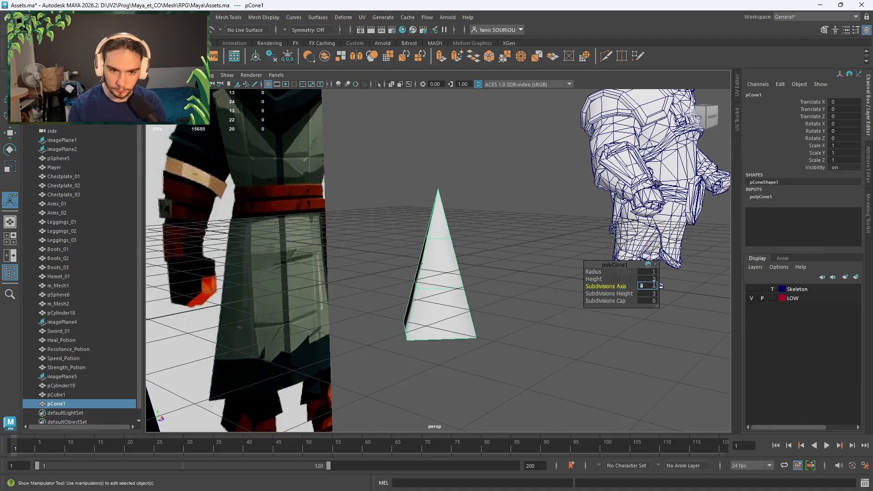
{"action": "scroll", "coordinate": [463, 279], "scroll_direction": "down", "scroll_amount": 3}
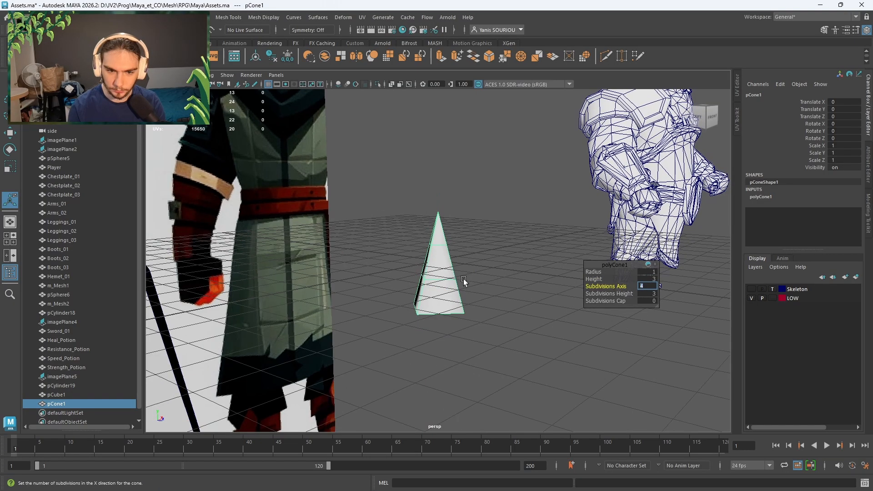
- Move the cone to the back edge of the axe head, at about X -409.6 and Y 74.3
{"action": "right_click", "coordinate": [437, 231]}
{"action": "right_click_drag", "start_coordinate": [469, 222], "coordinate": [468, 222]}
{"action": "key", "text": "w"}
{"action": "scroll", "coordinate": [466, 224], "scroll_direction": "down", "scroll_amount": 15}
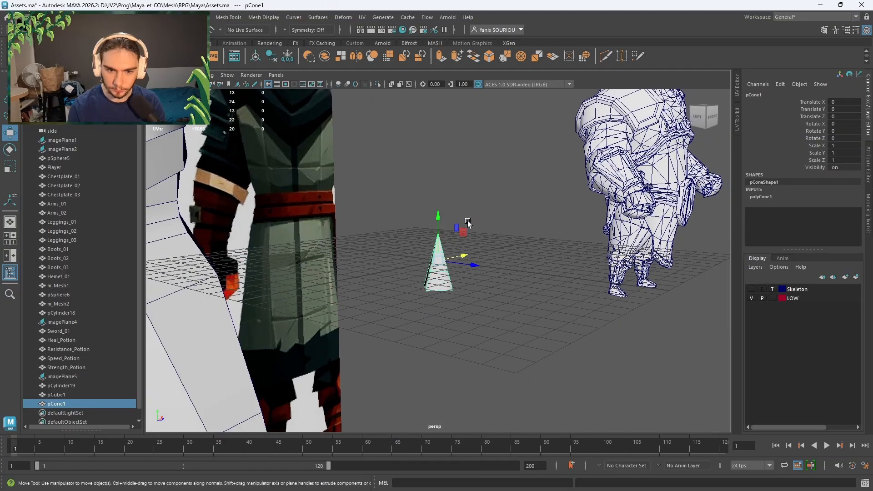
{"action": "left_click_drag", "start_coordinate": [465, 255], "coordinate": [165, 340]}
{"action": "key", "text": "f"}
{"action": "scroll", "coordinate": [236, 338], "scroll_direction": "down", "scroll_amount": 12}
{"action": "scroll", "coordinate": [315, 307], "scroll_direction": "down", "scroll_amount": 10}
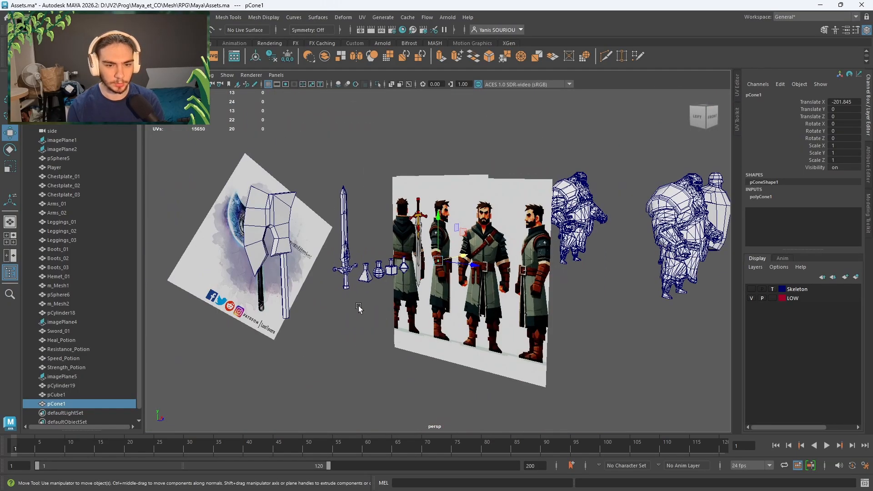
{"action": "left_click_drag", "start_coordinate": [358, 308], "coordinate": [324, 318], "text": "alt"}
{"action": "left_click_drag", "start_coordinate": [457, 261], "coordinate": [259, 185]}
{"action": "key", "text": "f"}
{"action": "scroll", "coordinate": [364, 226], "scroll_direction": "down", "scroll_amount": 5}
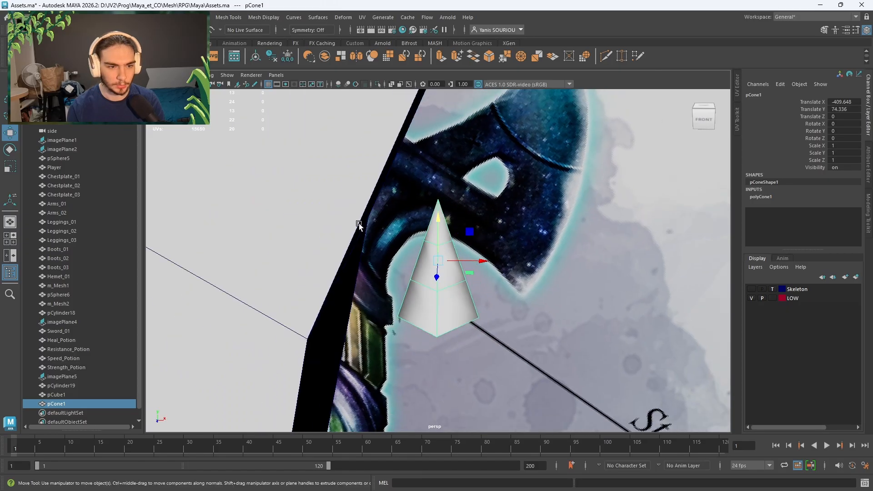
{"action": "left_click_drag", "start_coordinate": [363, 226], "coordinate": [412, 261], "text": "alt"}
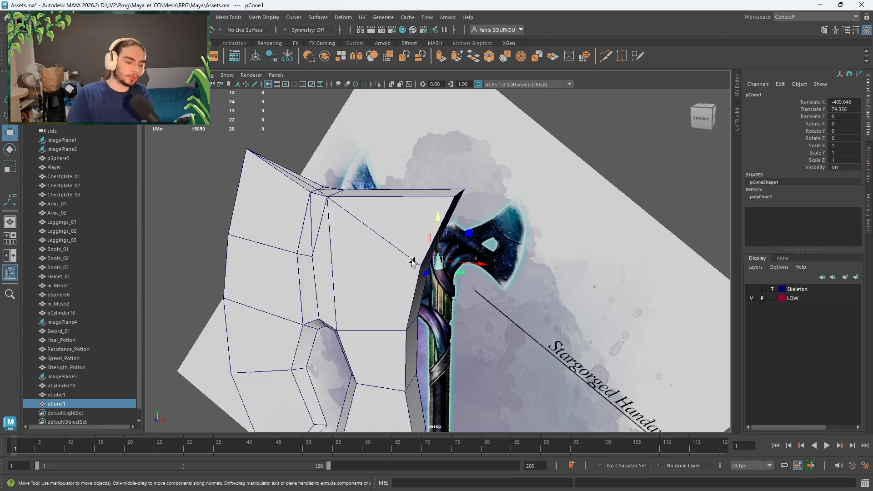
- Rotate the cone to point backward from the axe head, setting its Z rotation to -90 degrees
{"action": "key", "text": "e"}
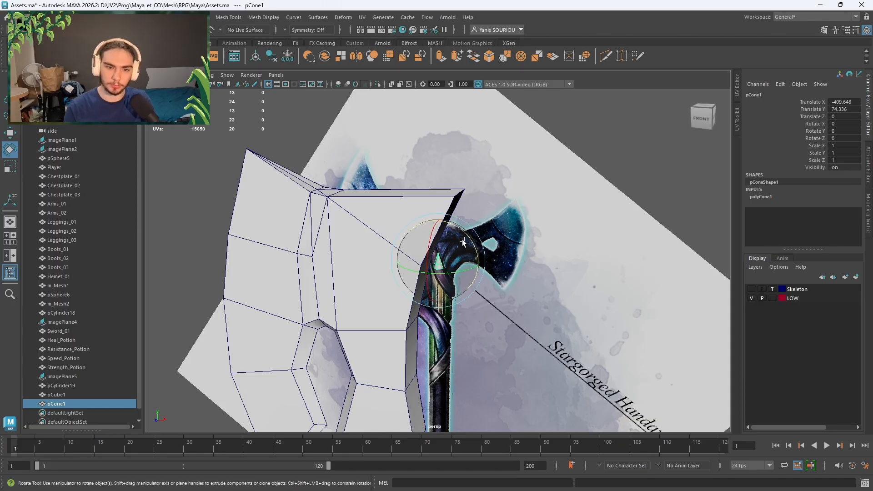
{"action": "left_click_drag", "start_coordinate": [463, 255], "coordinate": [518, 313], "text": "alt"}
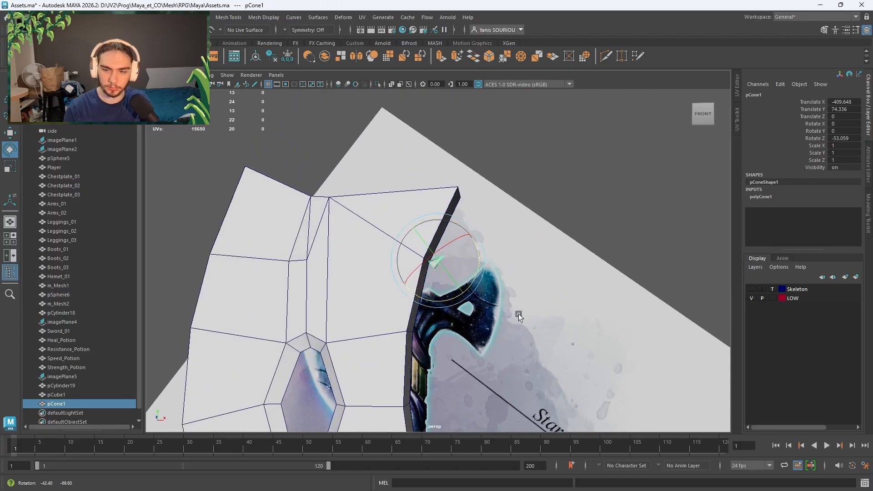
{"action": "left_click", "coordinate": [840, 138]}
{"action": "type", "text": "-"}
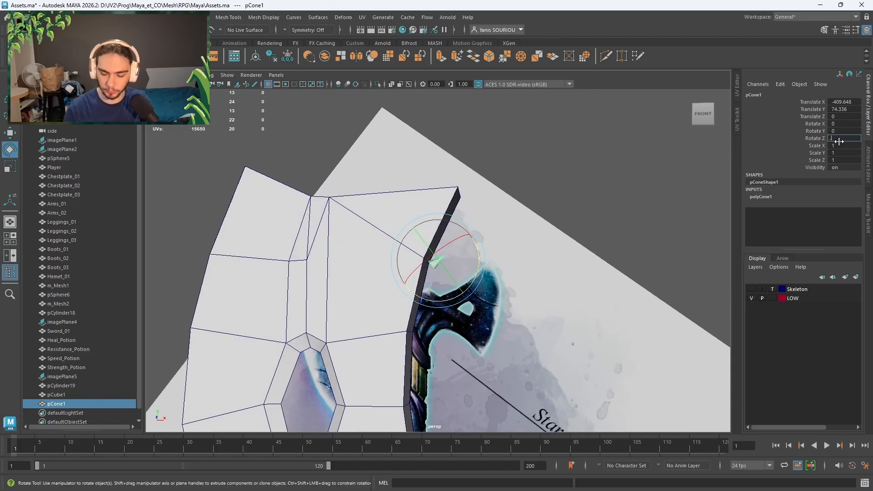
{"action": "type", "text": "90"}
{"action": "key", "text": "Return"}
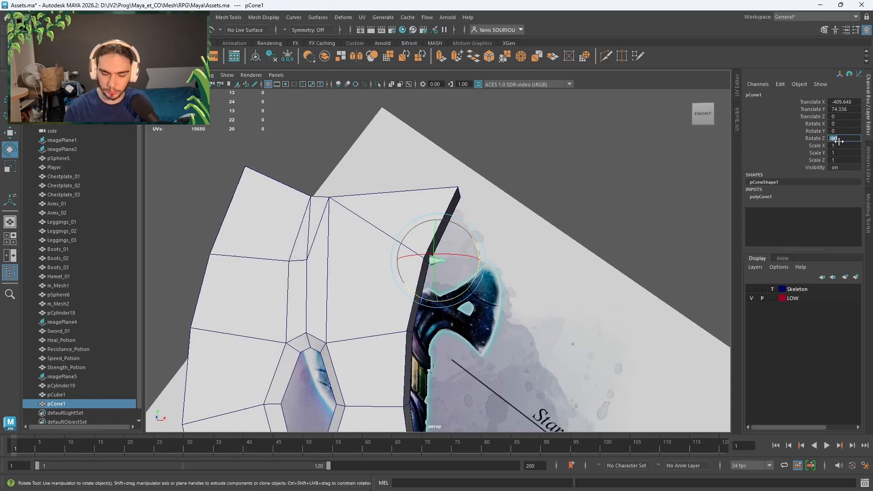
- Scale the cone uniformly to about 2.96 and shift it to about X -405.7 at the axe blade's edge
{"action": "right_click", "coordinate": [437, 263]}
{"action": "right_click_drag", "start_coordinate": [438, 265], "coordinate": [437, 207]}
{"action": "key", "text": "w"}
{"action": "key", "text": "r"}
{"action": "left_click", "coordinate": [436, 262]}
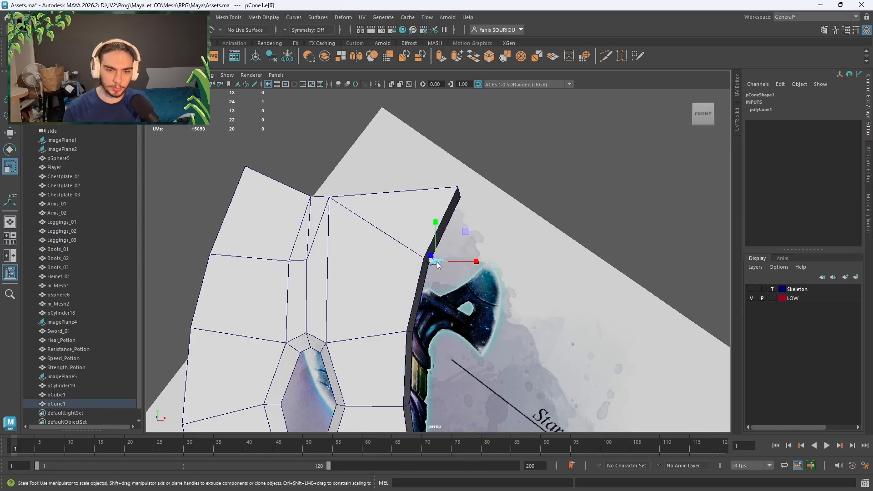
{"action": "right_click_drag", "start_coordinate": [435, 261], "coordinate": [478, 203]}
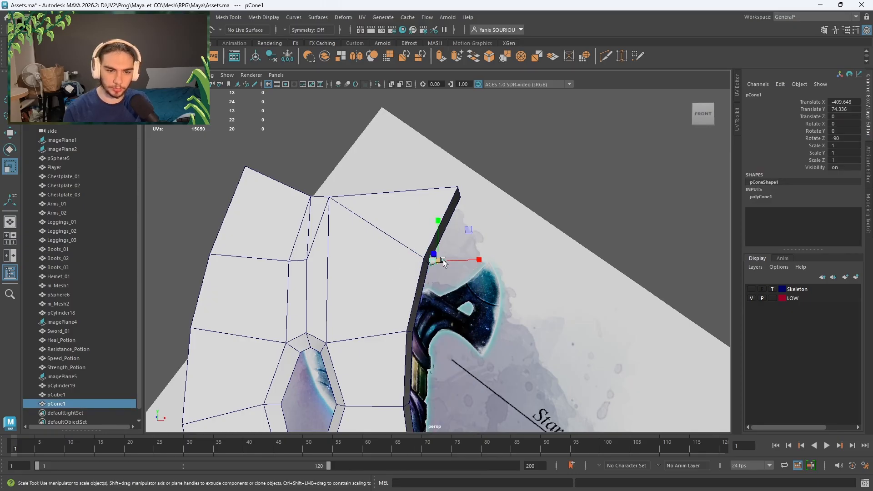
{"action": "left_click_drag", "start_coordinate": [443, 260], "coordinate": [516, 259]}
{"action": "key", "text": "w"}
{"action": "key", "text": "r"}
{"action": "key", "text": "w"}
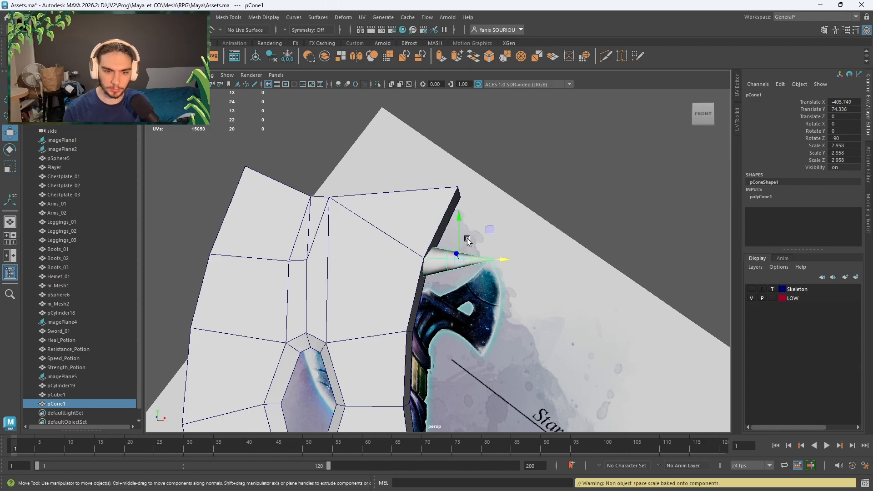
- Position the cone against the blade edge at about X -405.1, Y 75.5 and tilt its Z rotation to about -110.8
{"action": "left_click_drag", "start_coordinate": [459, 238], "coordinate": [515, 302]}
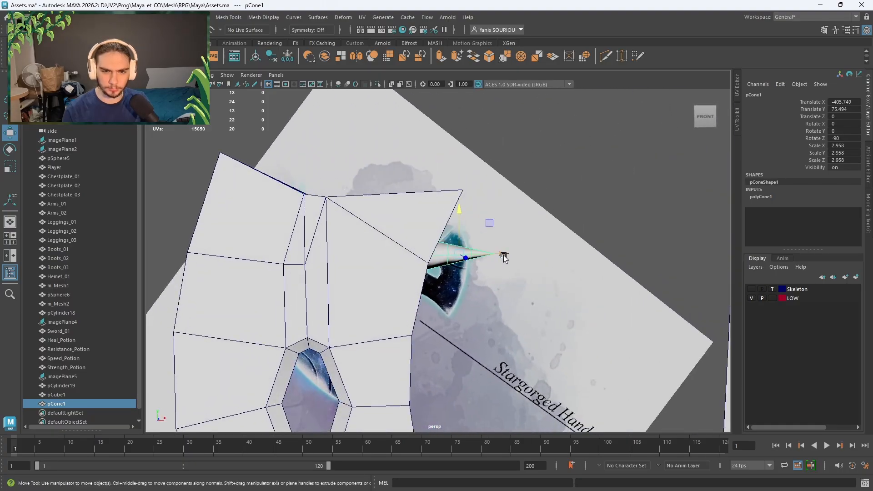
{"action": "left_click_drag", "start_coordinate": [503, 256], "coordinate": [486, 308]}
{"action": "key", "text": "e"}
{"action": "key", "text": "w"}
{"action": "key", "text": "ctrl+z"}
{"action": "key", "text": "e"}
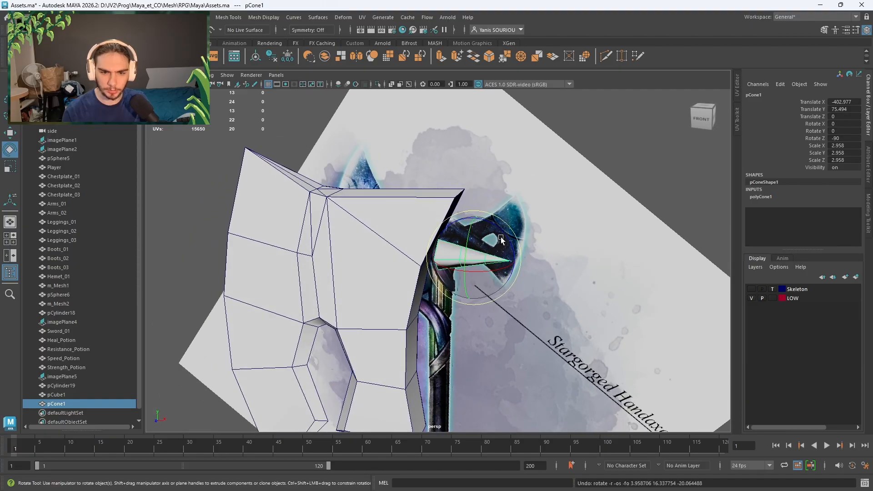
{"action": "left_click_drag", "start_coordinate": [508, 274], "coordinate": [506, 254]}
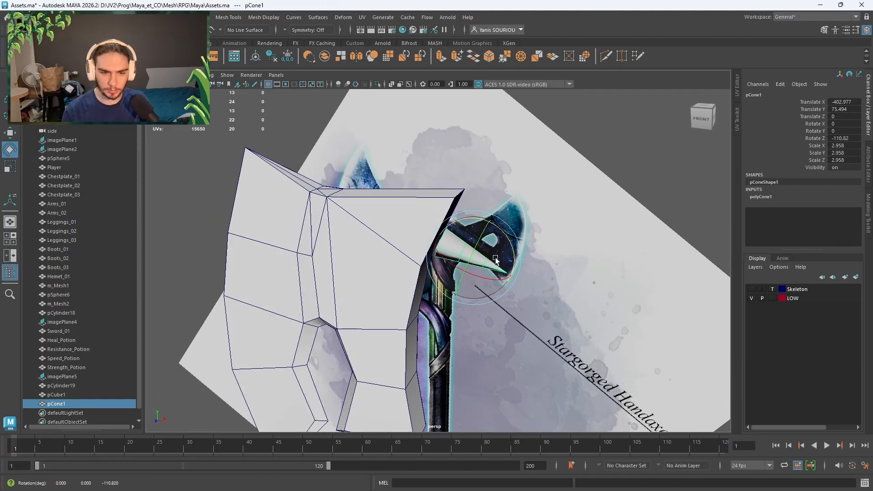
{"action": "key", "text": "w"}
{"action": "left_click_drag", "start_coordinate": [502, 261], "coordinate": [490, 259]}
- Duplicate the cone below the first, scale the copy to about 2.72 and set its Z rotation to -90
{"action": "key", "text": "ctrl+d"}
{"action": "left_click_drag", "start_coordinate": [462, 227], "coordinate": [484, 292]}
{"action": "key", "text": "r"}
{"action": "key", "text": "e"}
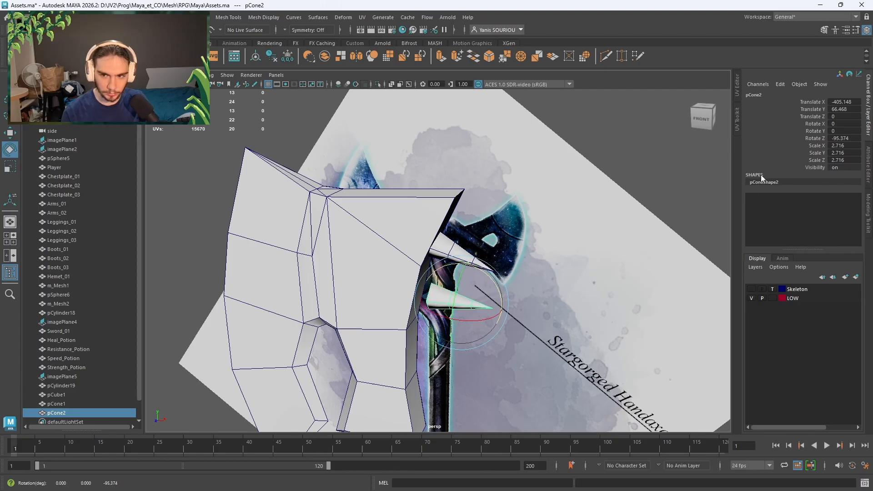
{"action": "double_click", "coordinate": [834, 139]}
{"action": "type", "text": "-90"}
{"action": "key", "text": "Return"}
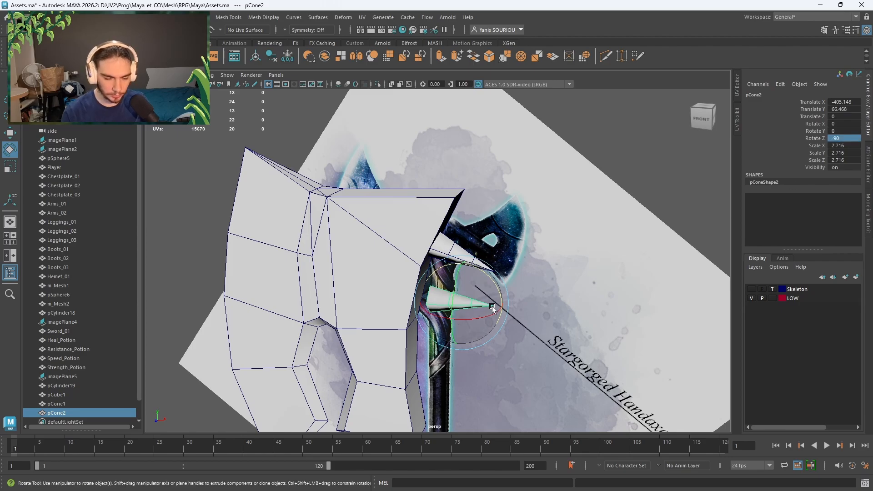
- Tilt the second cone to about -106.9 on Z and seat it against the blade edge at about X -409.3, Y 69
{"action": "key", "text": "r"}
{"action": "left_click_drag", "start_coordinate": [499, 307], "coordinate": [485, 308]}
{"action": "key", "text": "w"}
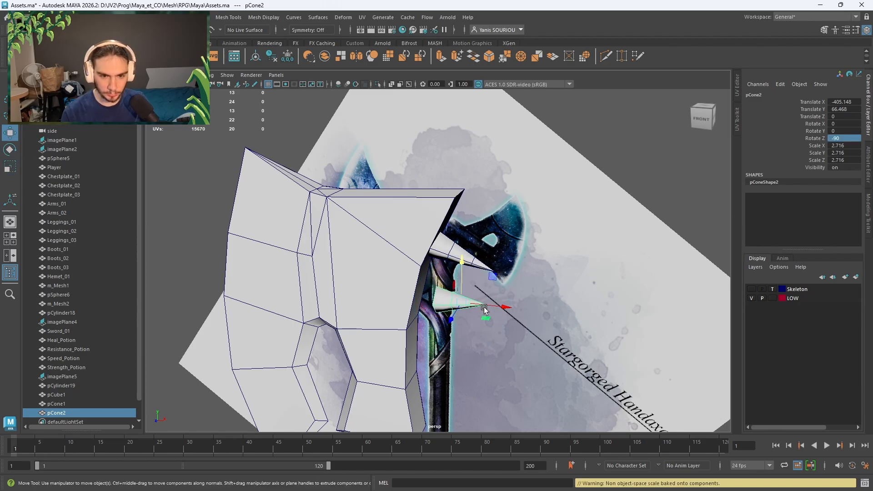
{"action": "left_click", "coordinate": [476, 311]}
{"action": "left_click", "coordinate": [451, 301]}
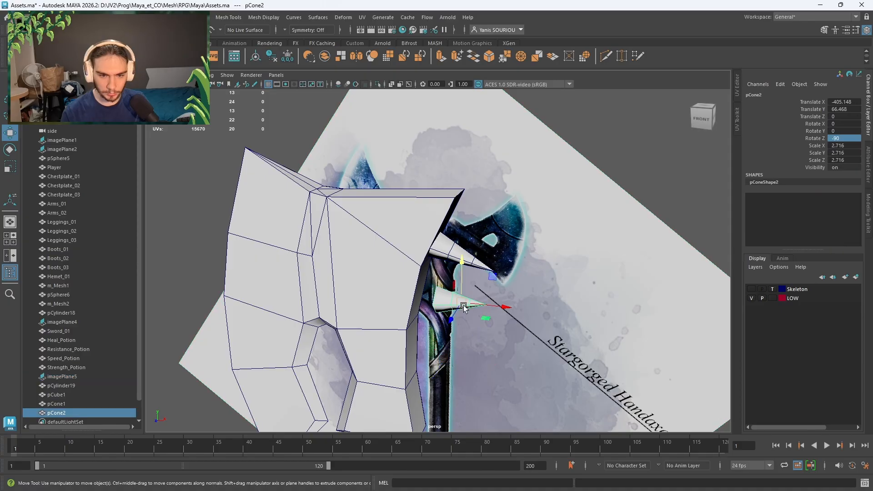
{"action": "key", "text": "e"}
{"action": "mouse_move", "coordinate": [483, 308]}
{"action": "left_mouse_down"}
{"action": "mouse_move", "coordinate": [501, 297]}
{"action": "mouse_move", "coordinate": [495, 312]}
{"action": "mouse_move", "coordinate": [476, 308]}
{"action": "left_mouse_up"}
{"action": "key", "text": "w"}
{"action": "left_click_drag", "start_coordinate": [457, 344], "coordinate": [469, 298], "text": "alt"}
{"action": "middle_click_drag", "start_coordinate": [470, 298], "coordinate": [481, 175], "text": "alt"}
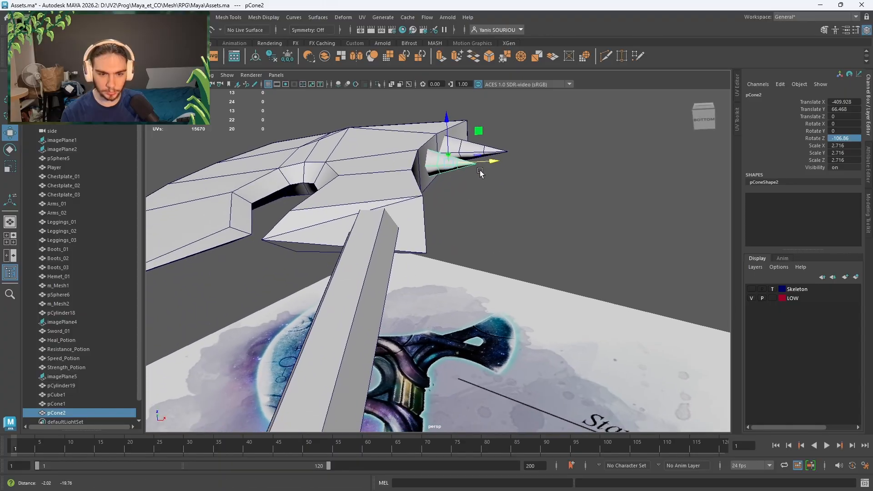
{"action": "left_click_drag", "start_coordinate": [481, 175], "coordinate": [455, 280], "text": "alt"}
- Duplicate the second cone to form a third below it, scaled to about 2.62 and tilted to about -98.6 on Z
{"action": "key", "text": "ctrl+d"}
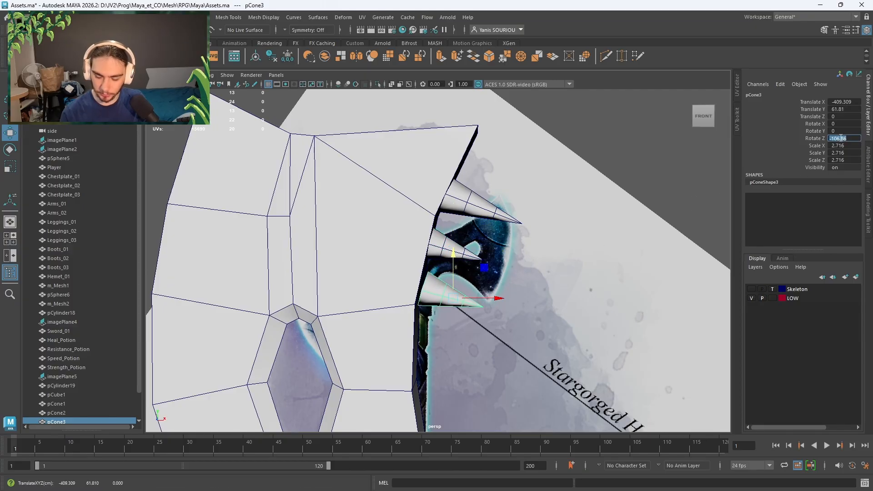
{"action": "key", "text": "Return"}
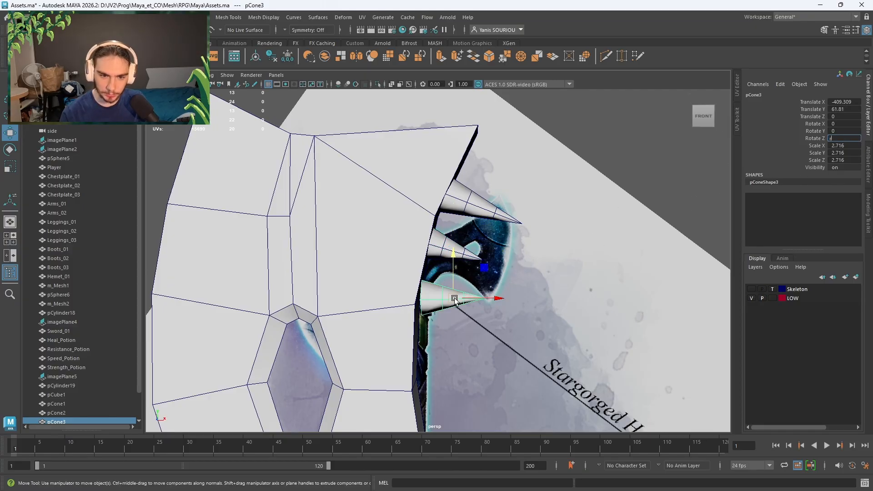
{"action": "key", "text": "r"}
{"action": "left_click_drag", "start_coordinate": [454, 299], "coordinate": [417, 294]}
{"action": "key", "text": "w"}
{"action": "key", "text": "e"}
{"action": "key", "text": "w"}
- Apply a nonlinear Bend deformer to the uppermost cone and set its curvature to 20
{"action": "left_click", "coordinate": [448, 221]}
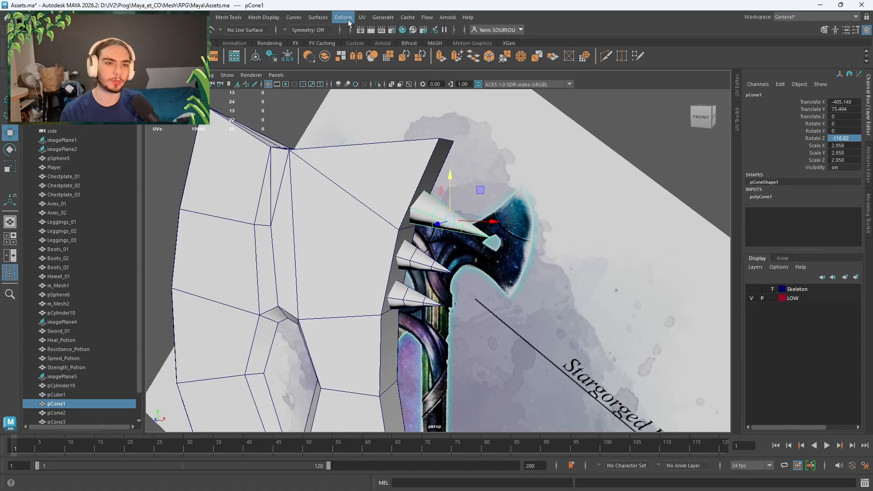
{"action": "left_click", "coordinate": [348, 20]}
{"action": "mouse_move", "coordinate": [394, 197]}
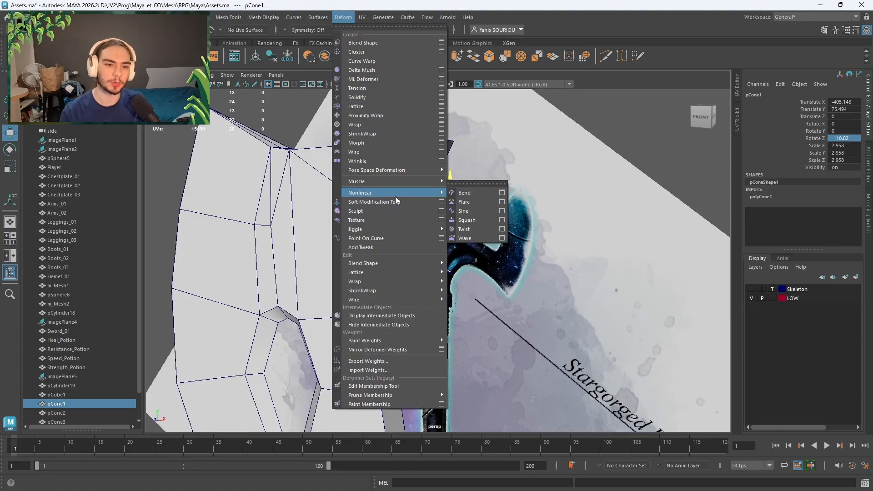
{"action": "left_click", "coordinate": [465, 192]}
{"action": "mouse_move", "coordinate": [547, 223]}
{"action": "left_mouse_down", "text": "alt"}
{"action": "mouse_move", "coordinate": [572, 245]}
{"action": "mouse_move", "coordinate": [555, 224]}
{"action": "mouse_move", "coordinate": [564, 227]}
{"action": "left_mouse_up", "text": "alt"}
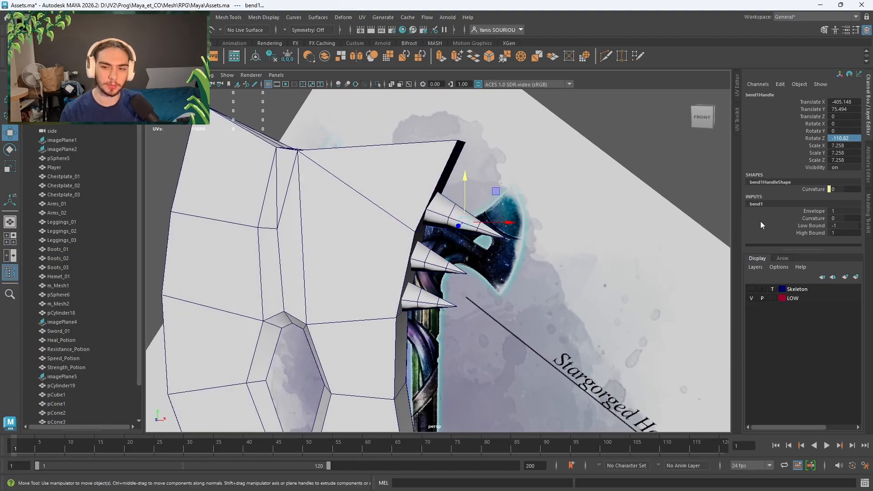
{"action": "left_click_drag", "start_coordinate": [834, 211], "coordinate": [852, 217]}
{"action": "left_click", "coordinate": [837, 214]}
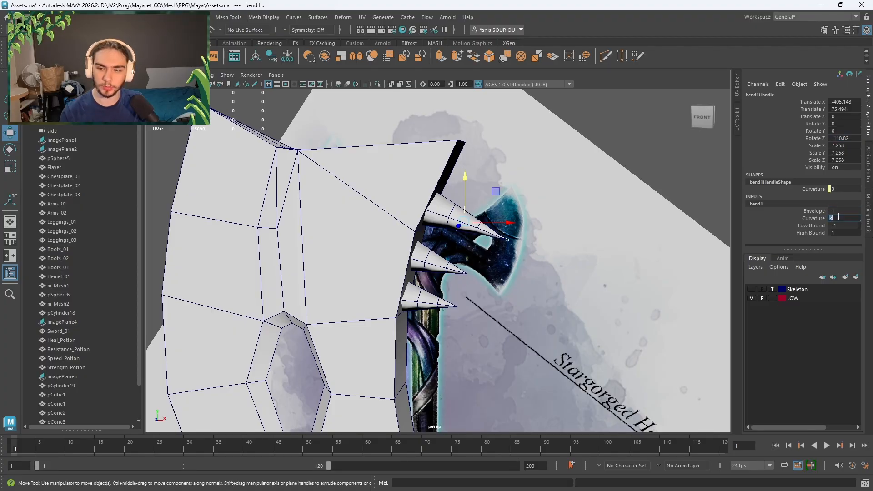
{"action": "key", "text": "Return"}
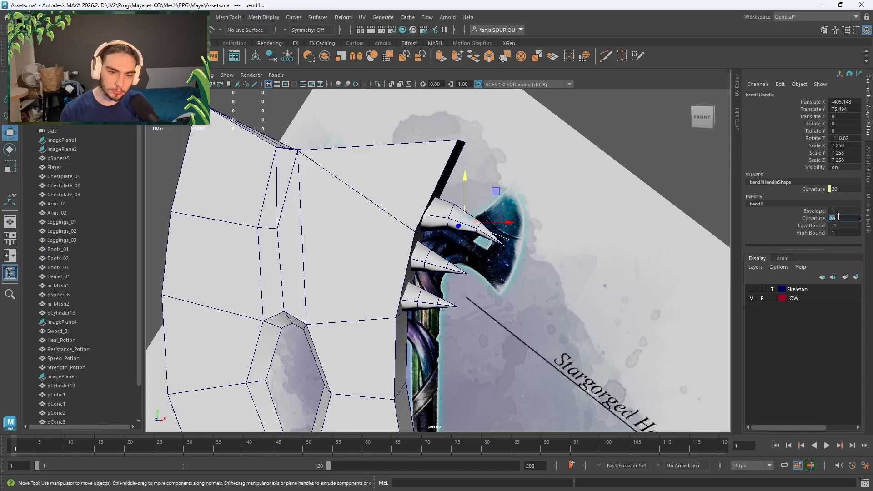
- Duplicate the bent uppermost cone, raise the copy along the blade edge, and delete the original cone
{"action": "scroll", "coordinate": [625, 227], "scroll_direction": "down", "scroll_amount": 5}
{"action": "left_click_drag", "start_coordinate": [524, 264], "coordinate": [540, 243], "text": "alt"}
{"action": "scroll", "coordinate": [539, 243], "scroll_direction": "up", "scroll_amount": 5}
{"action": "middle_click_drag", "start_coordinate": [538, 244], "coordinate": [526, 277], "text": "alt"}
{"action": "mouse_move", "coordinate": [526, 277]}
{"action": "left_mouse_down", "text": "alt"}
{"action": "mouse_move", "coordinate": [504, 299]}
{"action": "mouse_move", "coordinate": [517, 286]}
{"action": "left_mouse_up", "text": "alt"}
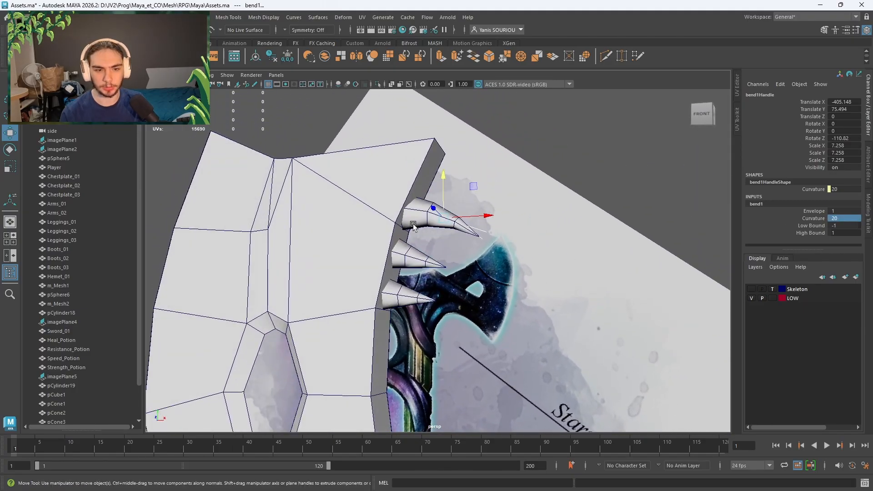
{"action": "left_click", "coordinate": [414, 223]}
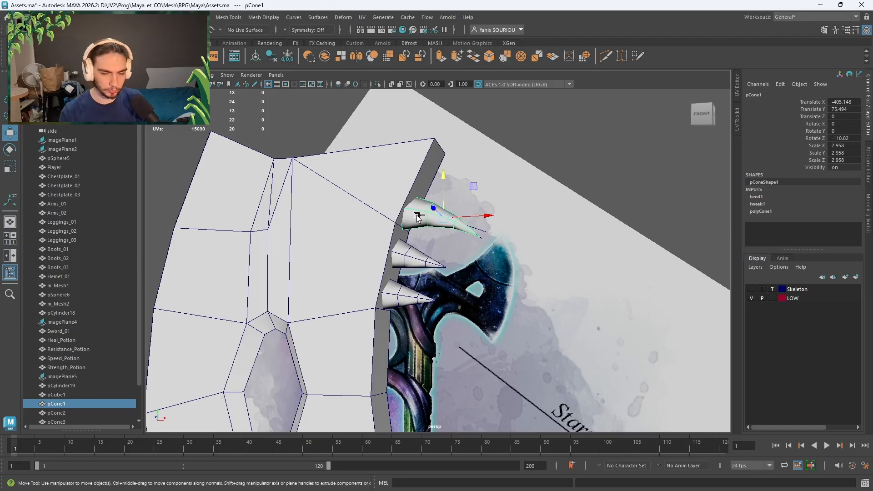
{"action": "key", "text": "ctrl+d"}
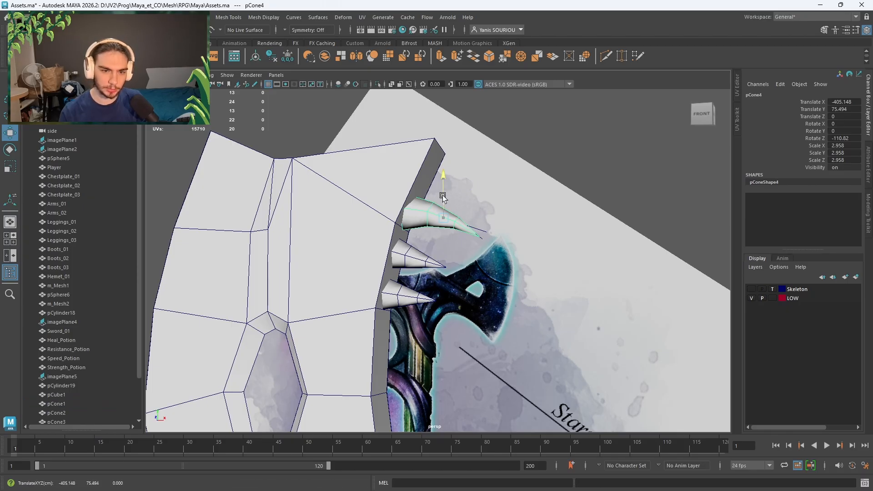
{"action": "left_click_drag", "start_coordinate": [451, 197], "coordinate": [442, 166]}
{"action": "left_click", "coordinate": [443, 224]}
{"action": "key", "text": "Delete"}
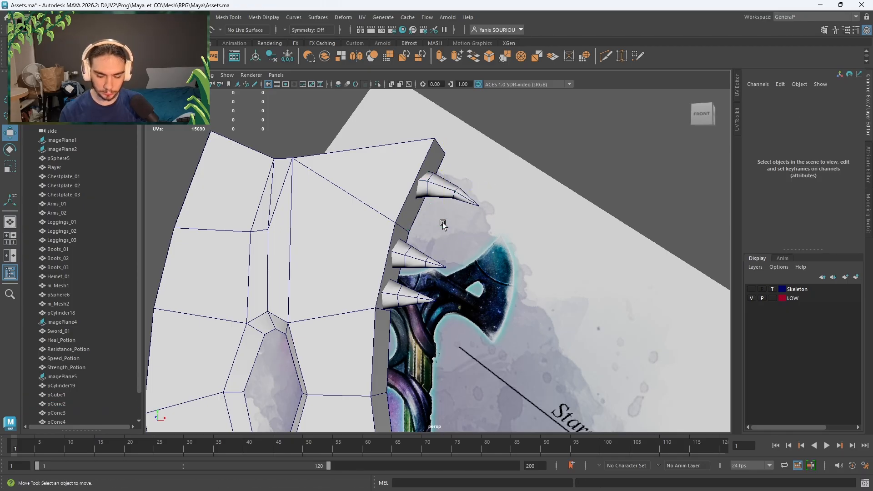
- Apply a nonlinear Bend deformer to the middle cone, pCone2, and set its curvature to 20
{"action": "scroll", "coordinate": [92, 417], "scroll_direction": "down", "scroll_amount": 2}
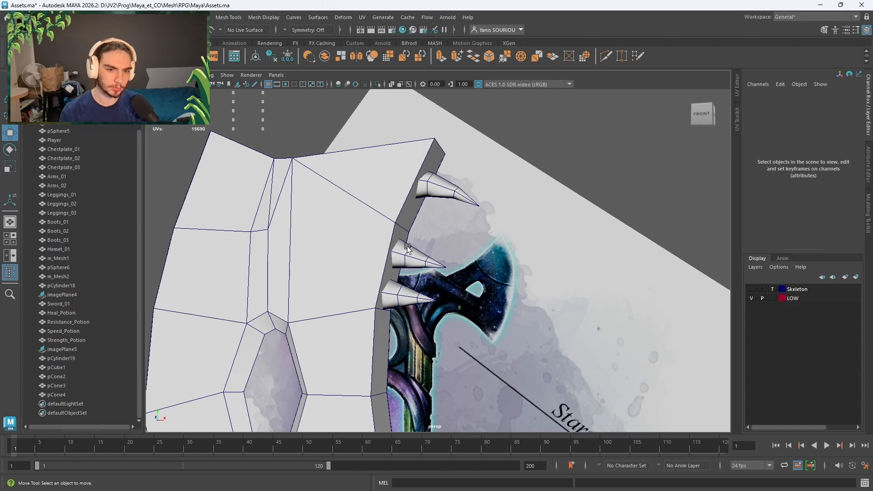
{"action": "left_click", "coordinate": [113, 376]}
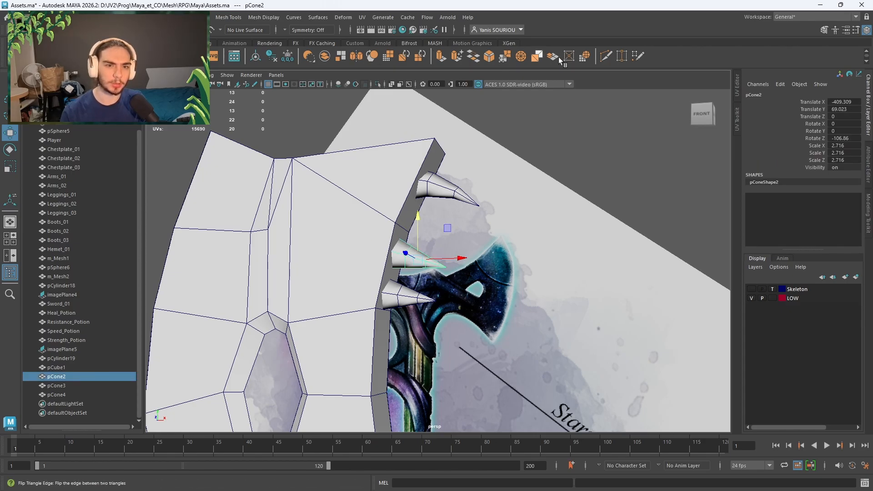
{"action": "left_click", "coordinate": [342, 18]}
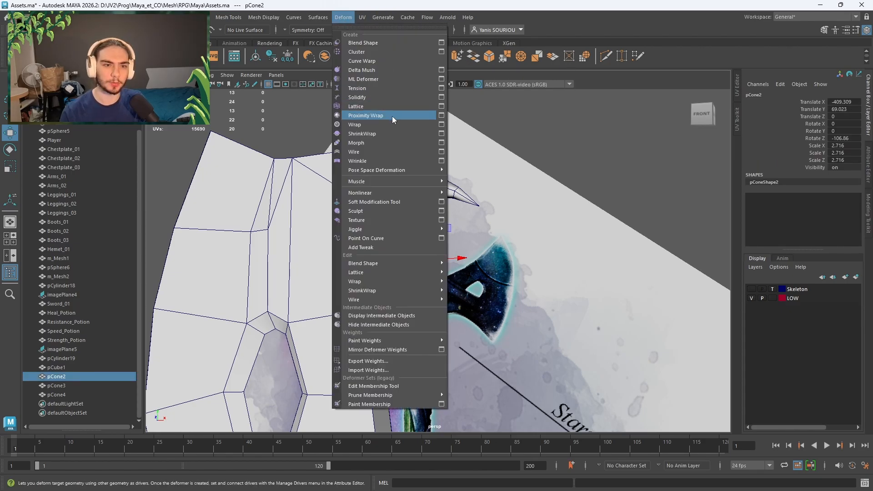
{"action": "mouse_move", "coordinate": [375, 195]}
{"action": "left_click", "coordinate": [458, 194]}
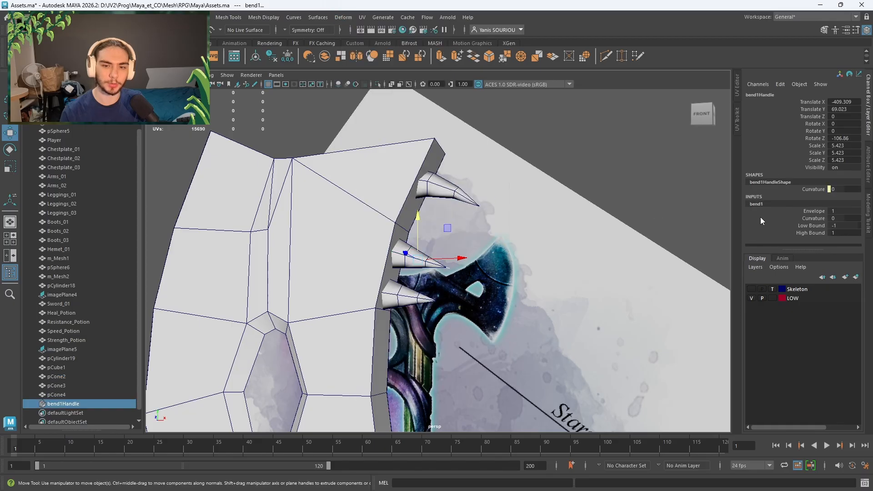
{"action": "double_click", "coordinate": [855, 221]}
{"action": "type", "text": "2"}
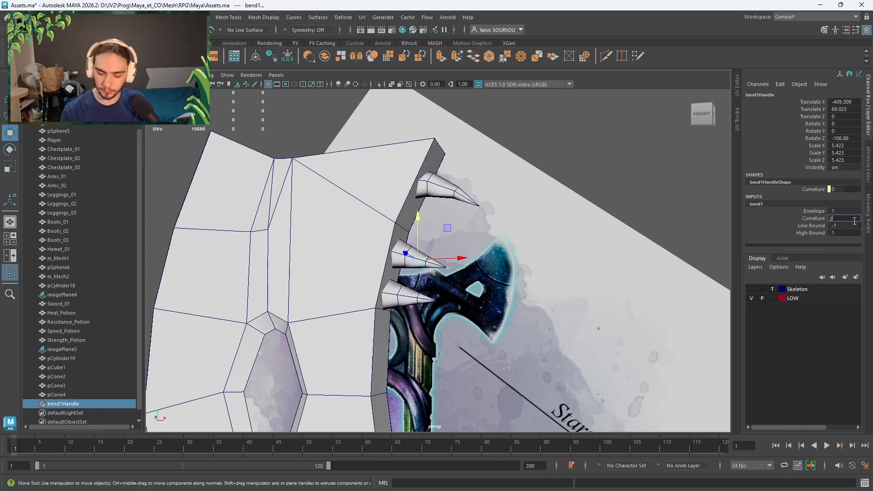
{"action": "type", "text": "0"}
{"action": "key", "text": "Return"}
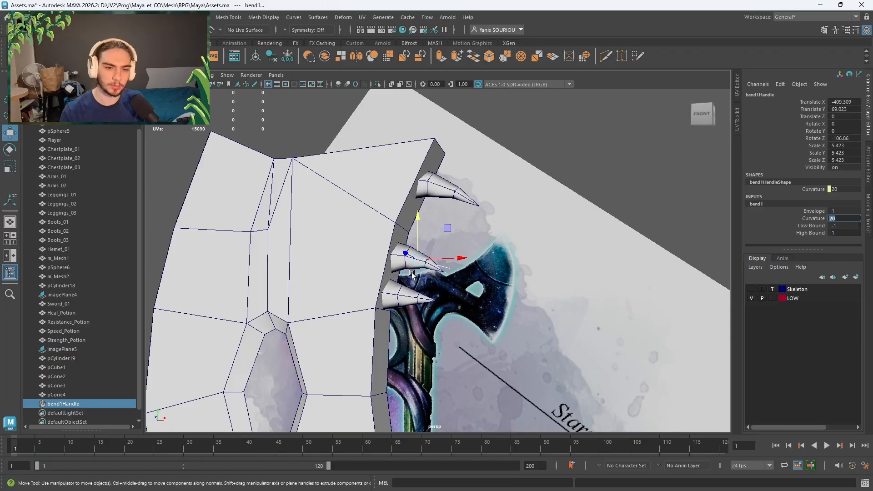
- Duplicate the bent middle cone, move the copy up along the blade edge, and delete the original
{"action": "left_click", "coordinate": [397, 268]}
{"action": "key", "text": "ctrl+d"}
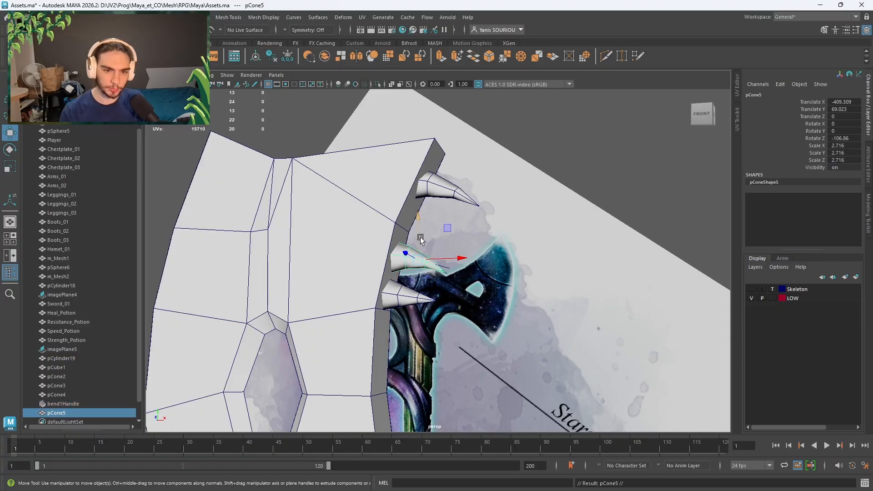
{"action": "left_click_drag", "start_coordinate": [418, 240], "coordinate": [419, 212]}
{"action": "left_click", "coordinate": [412, 258]}
{"action": "key", "text": "Delete"}
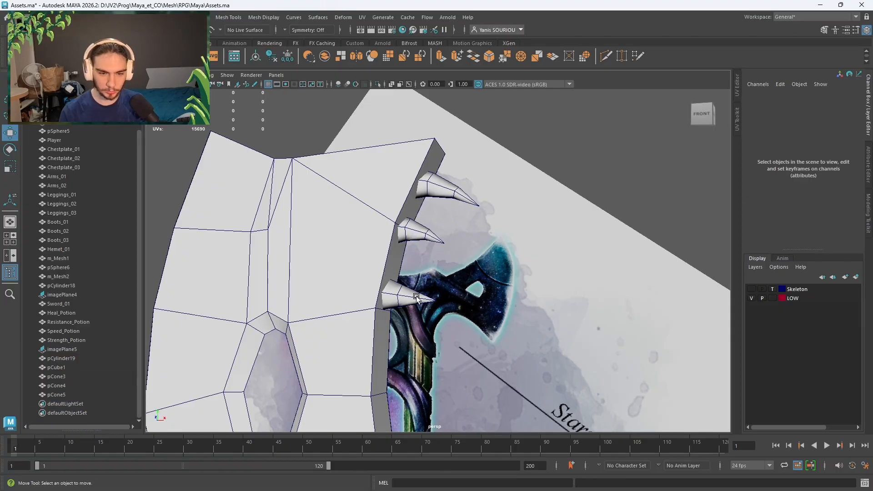
- Apply a nonlinear Bend deformer with curvature 10 to the lowest cone, pCone3, and reselect that cone
{"action": "left_click", "coordinate": [400, 294]}
{"action": "left_click", "coordinate": [348, 20]}
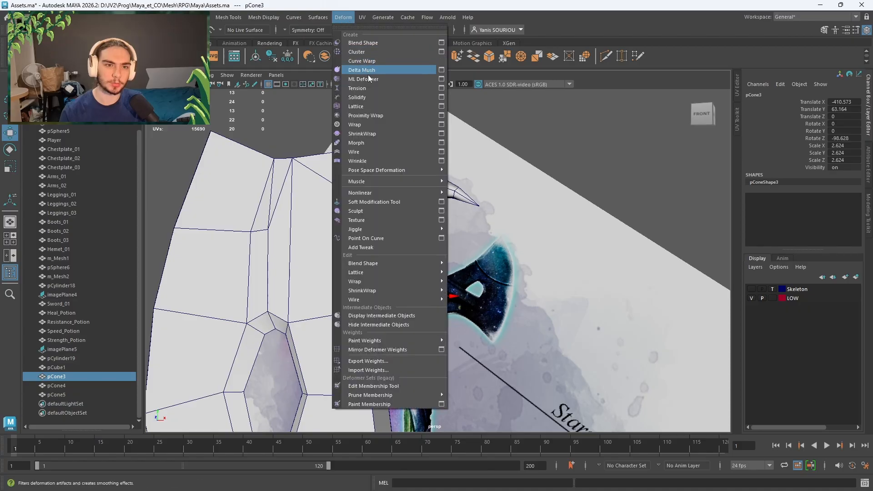
{"action": "mouse_move", "coordinate": [377, 192]}
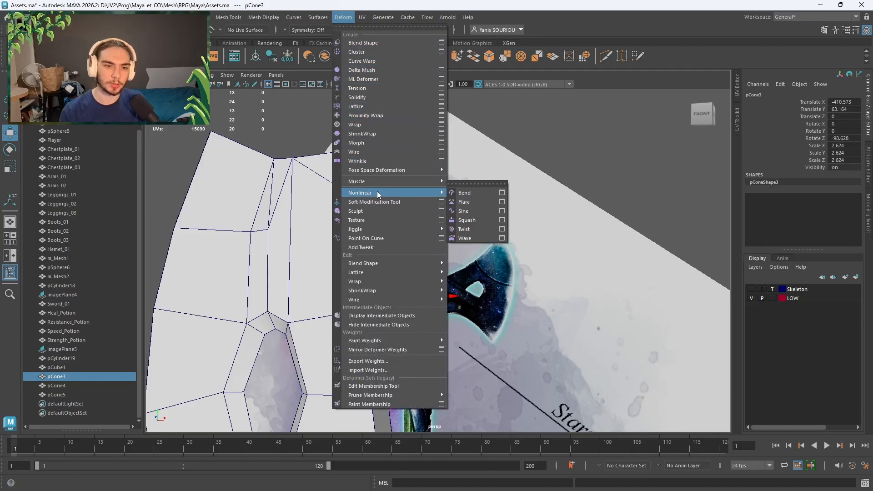
{"action": "left_click", "coordinate": [474, 198]}
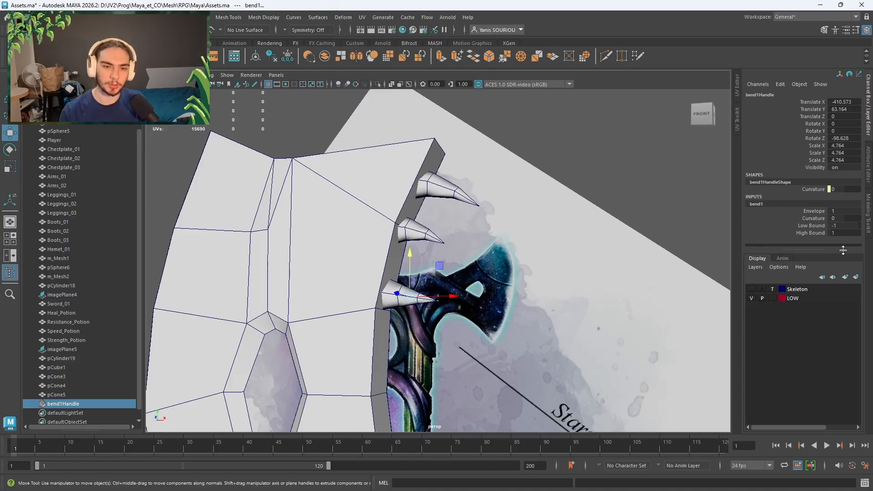
{"action": "double_click", "coordinate": [840, 218]}
{"action": "type", "text": "10"}
{"action": "key", "text": "Return"}
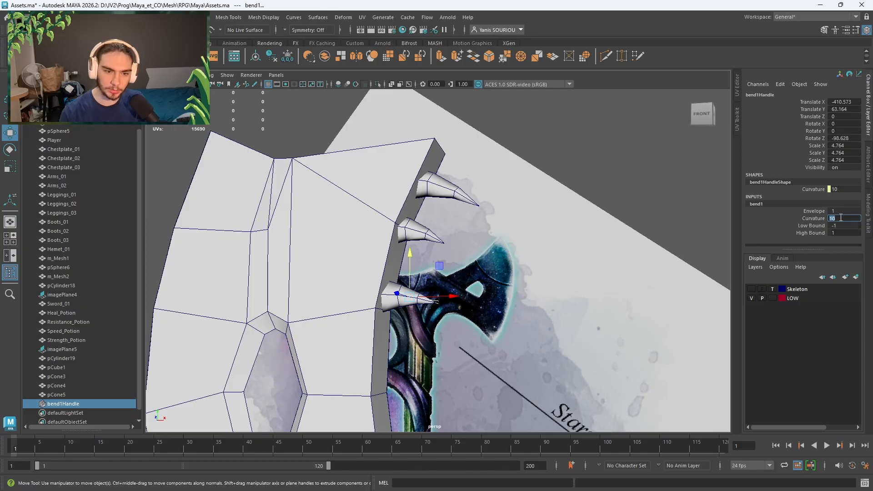
{"action": "left_click", "coordinate": [386, 306]}
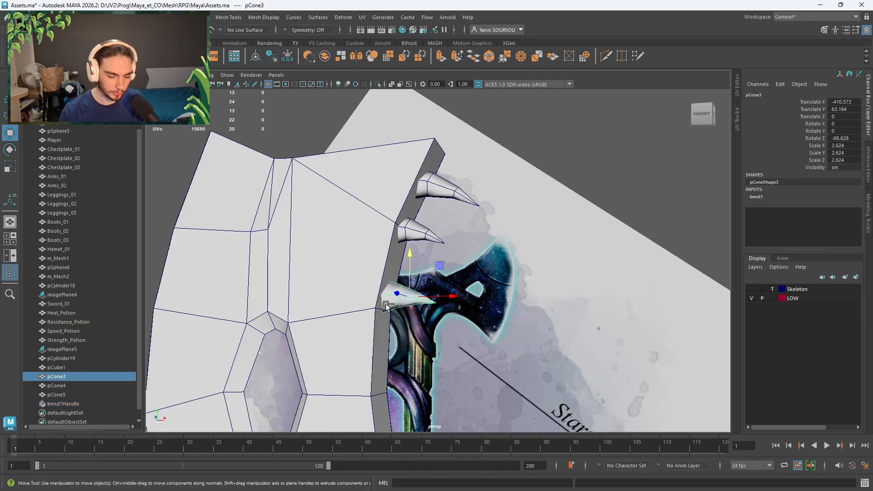
- Duplicate the bent lowest cone, raise the copy along the blade edge, and delete the original cone
{"action": "key", "text": "ctrl+d"}
{"action": "left_click_drag", "start_coordinate": [410, 272], "coordinate": [409, 255]}
{"action": "left_click", "coordinate": [404, 306]}
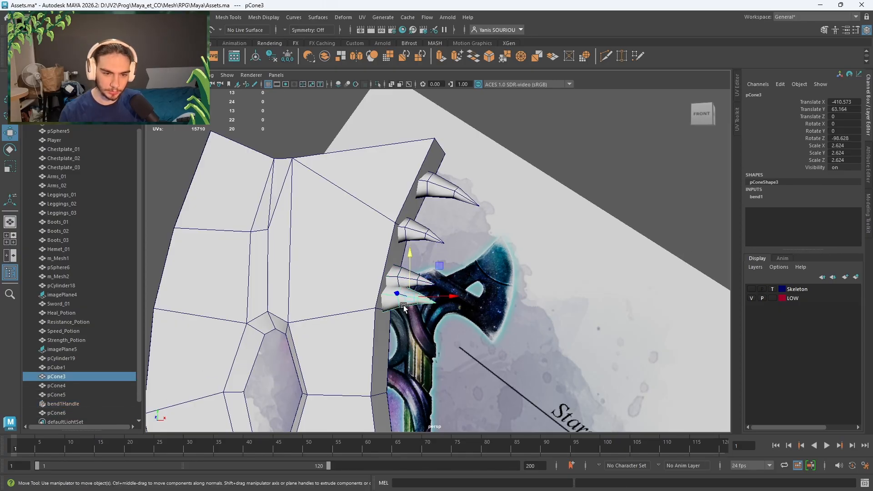
{"action": "key", "text": "Delete"}
- Position the uppermost cone, pCone4, against the blade edge and tilt it to a Z rotation of about -130
{"action": "left_click_drag", "start_coordinate": [411, 289], "coordinate": [537, 163], "text": "alt"}
{"action": "left_click", "coordinate": [543, 155]}
{"action": "left_click", "coordinate": [485, 182], "text": "shift"}
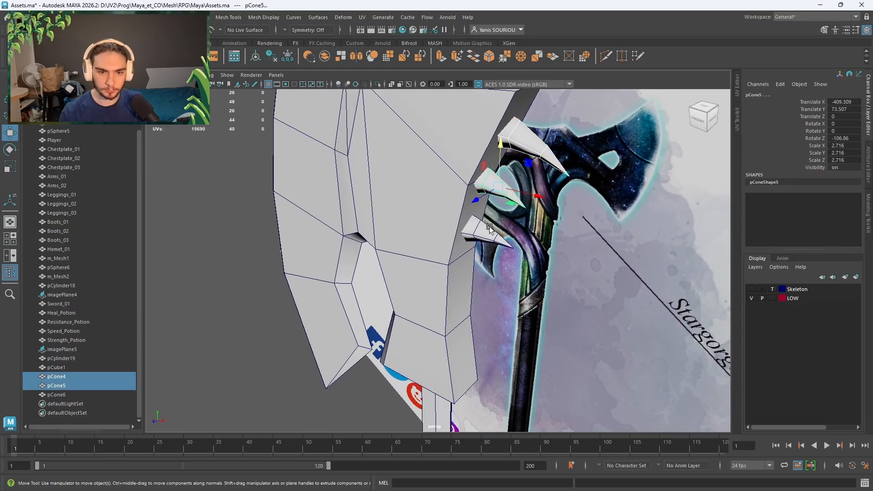
{"action": "left_click", "coordinate": [488, 227], "text": "shift"}
{"action": "left_click_drag", "start_coordinate": [523, 255], "coordinate": [563, 268], "text": "alt"}
{"action": "left_click", "coordinate": [549, 256]}
{"action": "key", "text": "e"}
{"action": "key", "text": "w"}
{"action": "middle_click_drag", "start_coordinate": [566, 322], "coordinate": [537, 217], "text": "alt"}
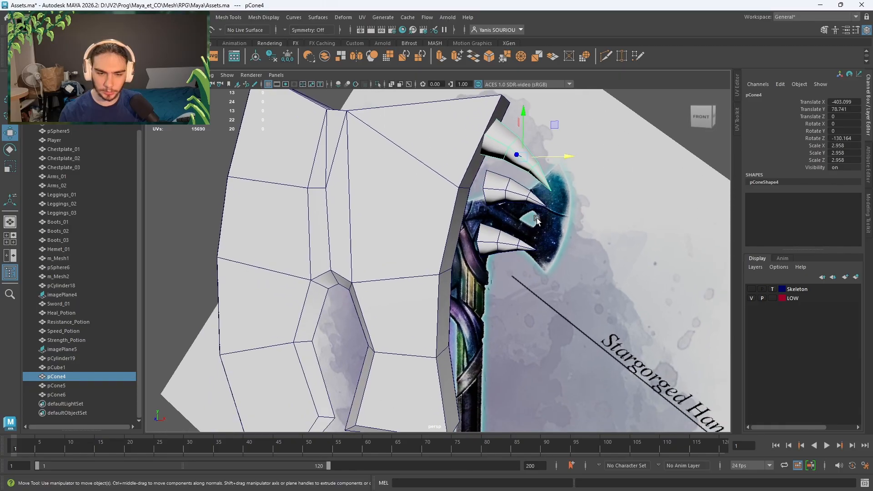
- Move the lowest cone, pCone6, against the blade edge and tilt it to a Z rotation of about -110.8
{"action": "left_click", "coordinate": [510, 237]}
{"action": "left_click_drag", "start_coordinate": [512, 232], "coordinate": [515, 249]}
{"action": "key", "text": "e"}
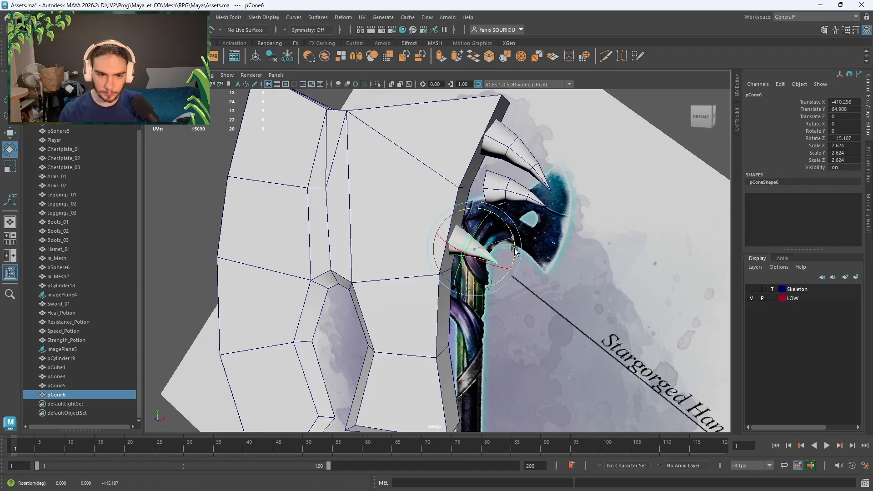
{"action": "key", "text": "w"}
{"action": "left_click_drag", "start_coordinate": [474, 220], "coordinate": [506, 245]}
{"action": "key", "text": "e"}
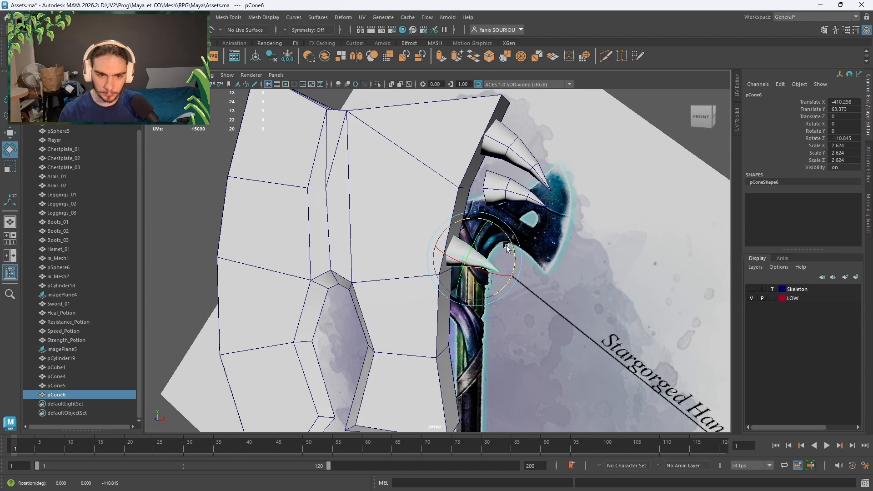
{"action": "key", "text": "w"}
- Move the middle cone, pCone5, against the blade edge and tilt it to a Z rotation of about -120
{"action": "left_click", "coordinate": [510, 193]}
{"action": "left_click_drag", "start_coordinate": [517, 199], "coordinate": [491, 194]}
{"action": "key", "text": "e"}
{"action": "key", "text": "w"}
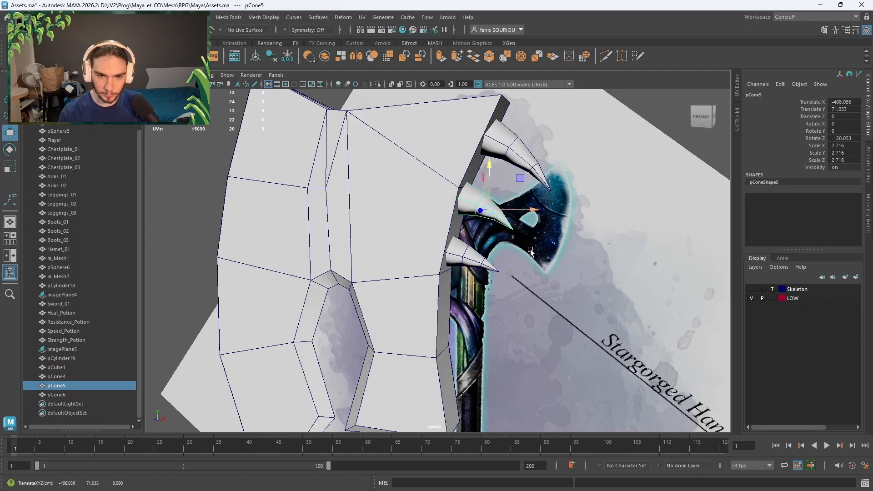
- Duplicate all three bent cones together and move the copies down along the blade edge
{"action": "left_click_drag", "start_coordinate": [531, 249], "coordinate": [538, 225], "text": "alt"}
{"action": "left_click", "coordinate": [514, 130], "text": "shift"}
{"action": "left_click", "coordinate": [477, 223], "text": "shift"}
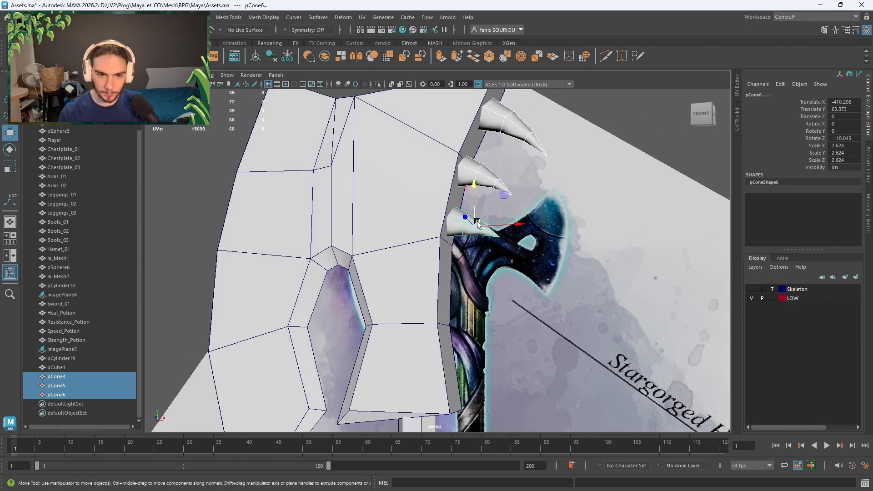
{"action": "key", "text": "ctrl+d"}
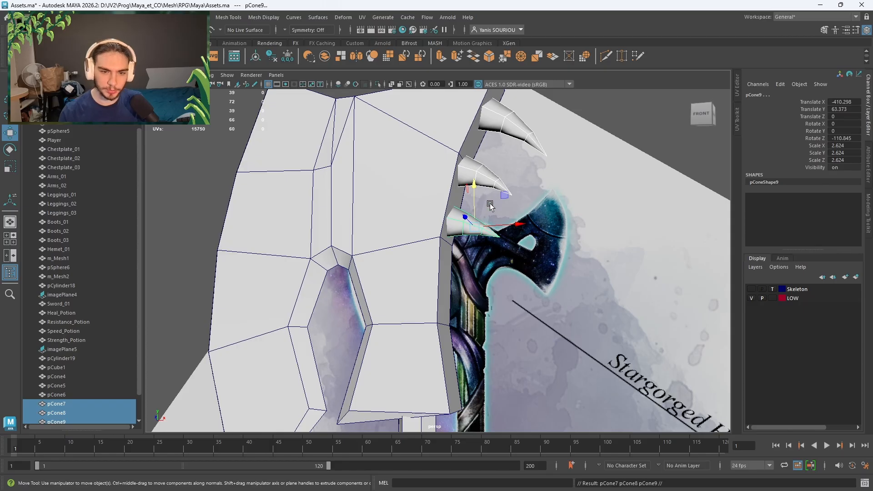
{"action": "left_click_drag", "start_coordinate": [473, 205], "coordinate": [479, 292]}
{"action": "key", "text": "r"}
{"action": "key", "text": "ctrl+z"}
{"action": "left_click_drag", "start_coordinate": [584, 289], "coordinate": [520, 253], "text": "alt"}
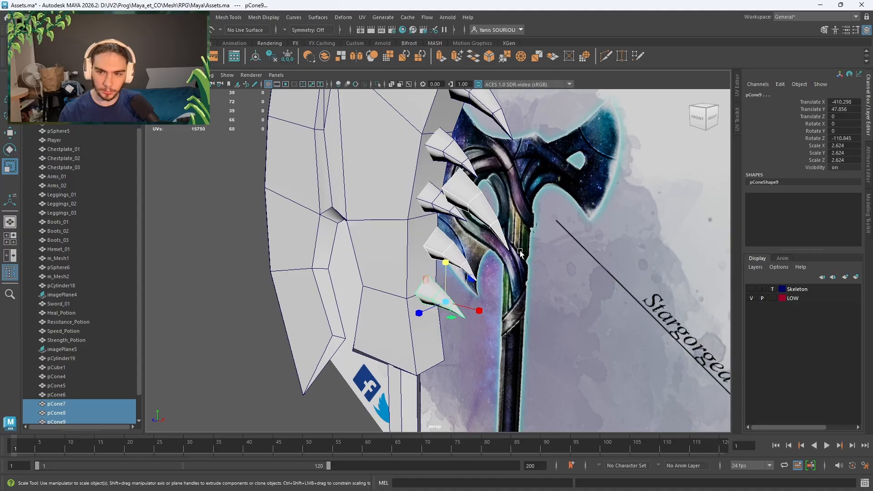
- Freeze the transformations of the three cone copies and flip them with Rotate X set to 180
{"action": "key", "text": "e"}
{"action": "left_click_drag", "start_coordinate": [448, 283], "coordinate": [441, 248], "text": "alt"}
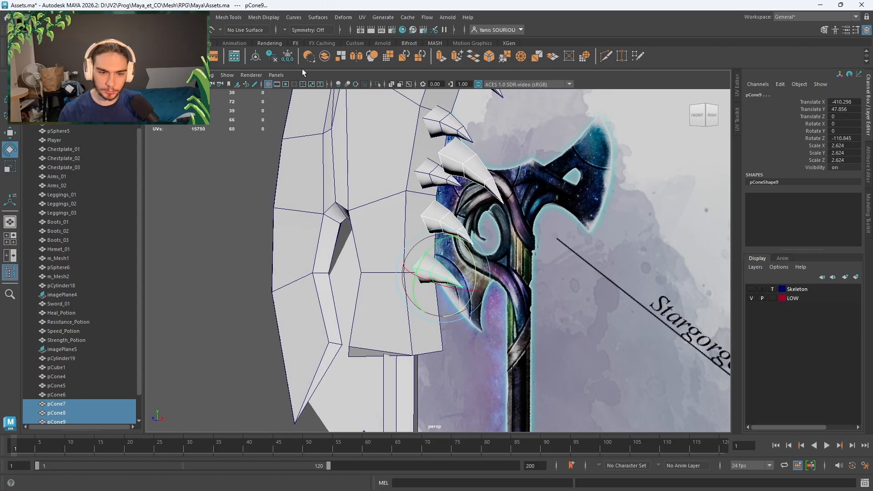
{"action": "left_click", "coordinate": [288, 56]}
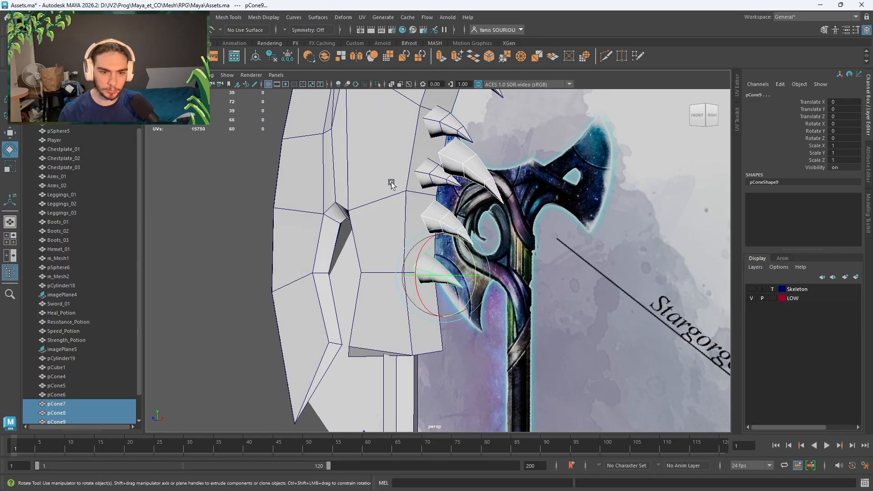
{"action": "left_click_drag", "start_coordinate": [421, 261], "coordinate": [406, 305]}
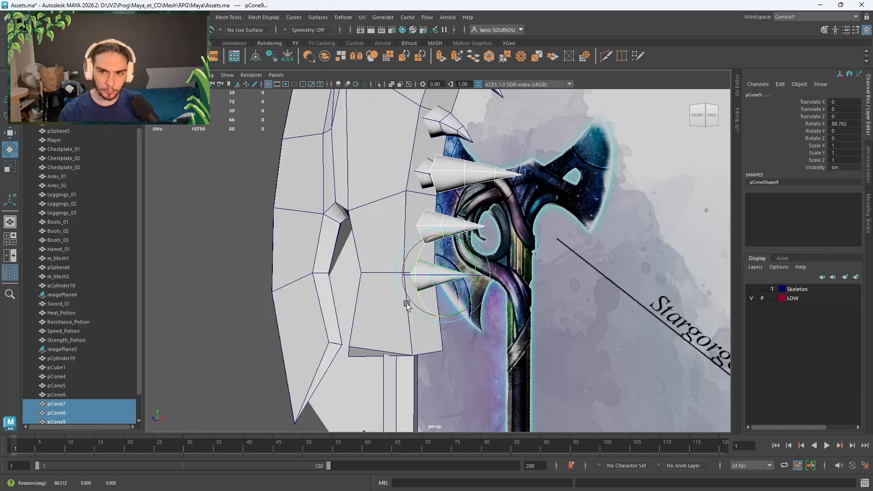
{"action": "left_click", "coordinate": [869, 124]}
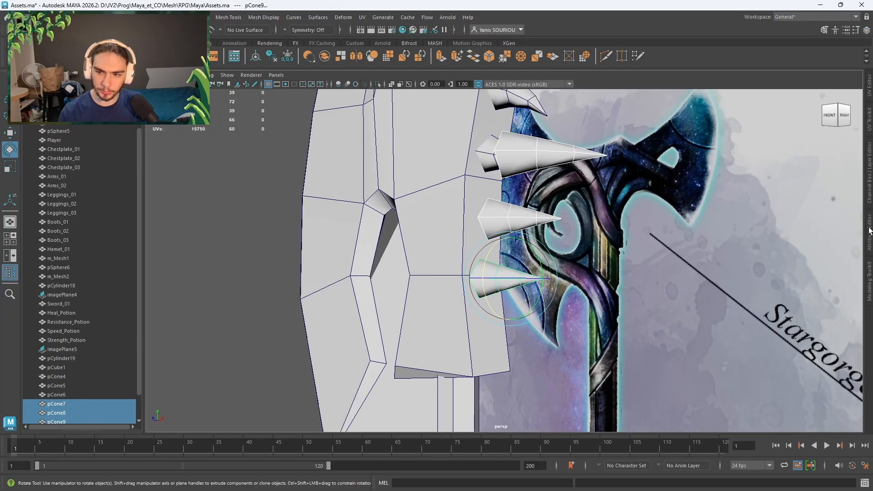
{"action": "left_click", "coordinate": [870, 198]}
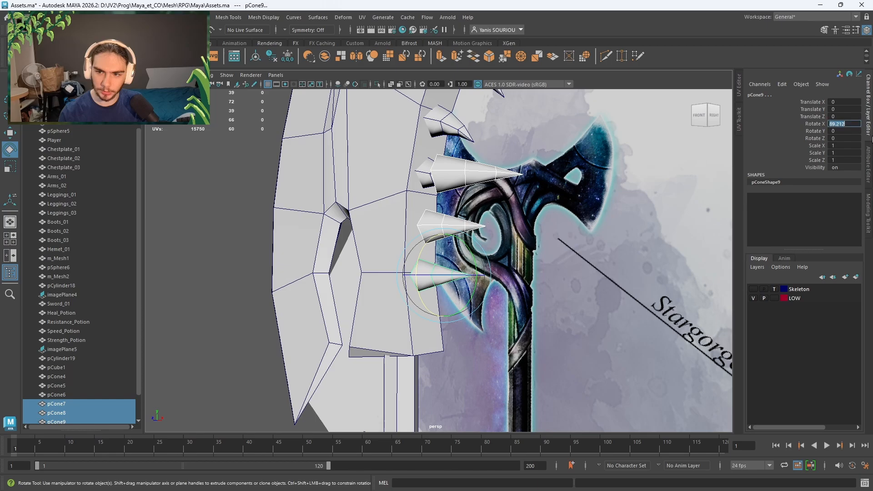
{"action": "type", "text": "180"}
{"action": "key", "text": "Return"}
- Raise the smallest flipped cone, pCone9, to Translate Y of about 10.2 and tilt it to Rotate Z of about -10.8
{"action": "left_click_drag", "start_coordinate": [450, 227], "coordinate": [514, 238], "text": "alt"}
{"action": "left_click", "coordinate": [533, 206]}
{"action": "scroll", "coordinate": [561, 235], "scroll_direction": "down", "scroll_amount": 1}
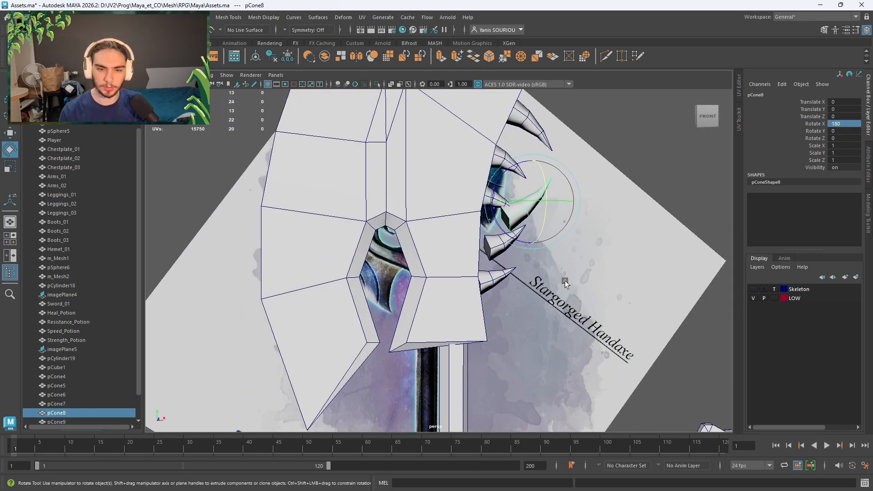
{"action": "middle_click_drag", "start_coordinate": [561, 264], "coordinate": [486, 241], "text": "alt"}
{"action": "left_click", "coordinate": [472, 257]}
{"action": "key", "text": "w"}
{"action": "left_click_drag", "start_coordinate": [546, 289], "coordinate": [528, 304], "text": "alt"}
{"action": "left_click_drag", "start_coordinate": [467, 241], "coordinate": [506, 213]}
{"action": "key", "text": "e"}
{"action": "left_click_drag", "start_coordinate": [567, 229], "coordinate": [524, 250], "text": "alt"}
{"action": "key", "text": "ctrl+z"}
{"action": "mouse_move", "coordinate": [473, 218]}
{"action": "left_mouse_down"}
{"action": "mouse_move", "coordinate": [475, 229]}
{"action": "mouse_move", "coordinate": [486, 219]}
{"action": "left_mouse_up"}
{"action": "scroll", "coordinate": [487, 219], "scroll_direction": "up", "scroll_amount": 2}
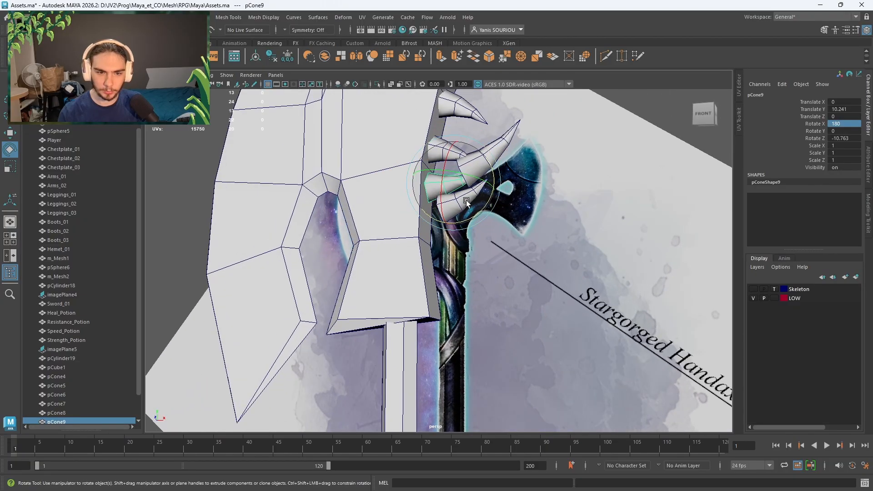
- Shift pCone9 horizontally to Translate X of about -0.3 so its base meets the blade edge
{"action": "key", "text": "w"}
{"action": "left_click_drag", "start_coordinate": [495, 182], "coordinate": [492, 184]}
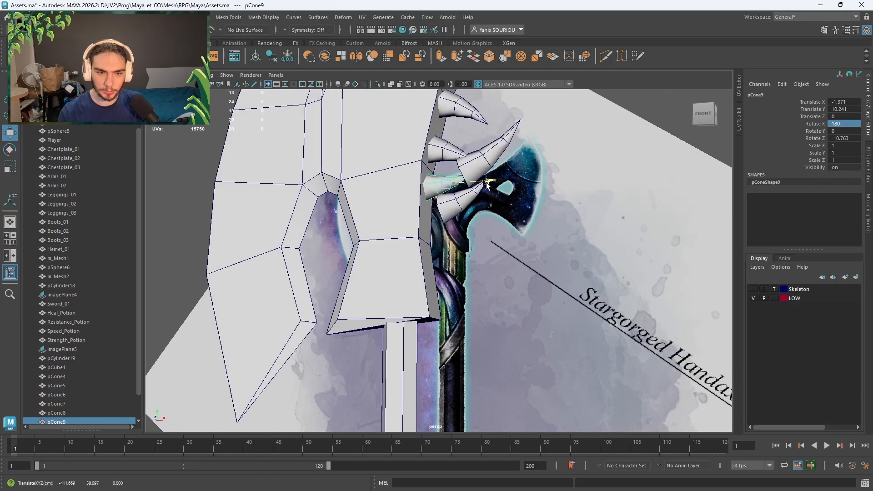
{"action": "left_click", "coordinate": [455, 213]}
{"action": "left_click_drag", "start_coordinate": [457, 214], "coordinate": [497, 249], "text": "alt"}
{"action": "left_click", "coordinate": [449, 216]}
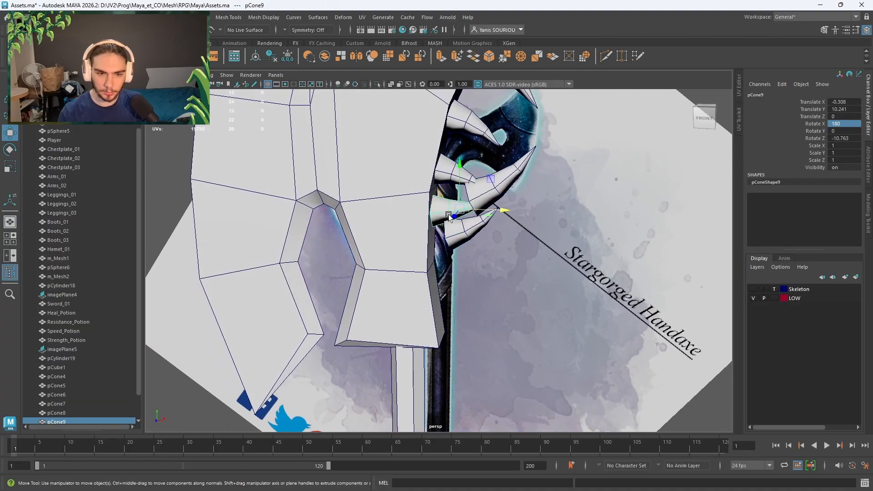
- Move the flipped cone pCone7 below pCone9 against the blade edge and tilt it to Rotate Z of about -10.9
{"action": "left_click", "coordinate": [477, 232]}
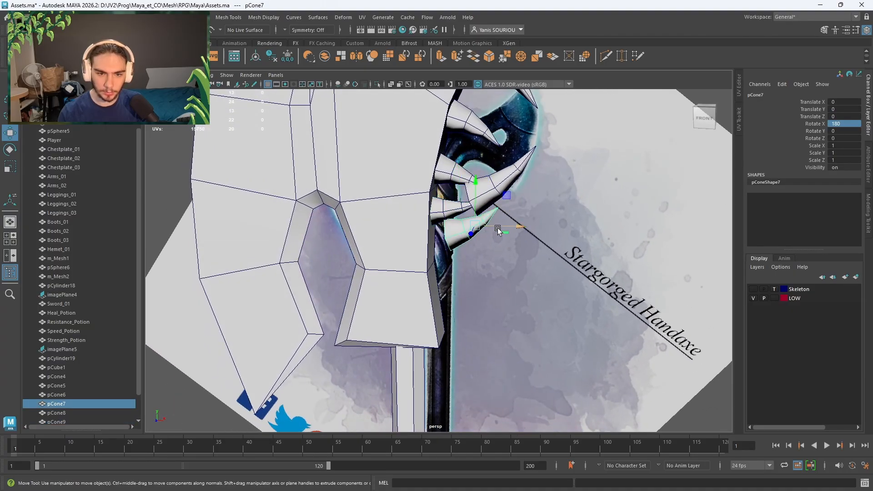
{"action": "left_click_drag", "start_coordinate": [481, 216], "coordinate": [479, 253]}
{"action": "key", "text": "e"}
{"action": "key", "text": "w"}
- Move the largest flipped cone, pCone8, to the lower end of the blade edge and tilt it to Rotate Z of about -12.4
{"action": "left_click", "coordinate": [506, 193]}
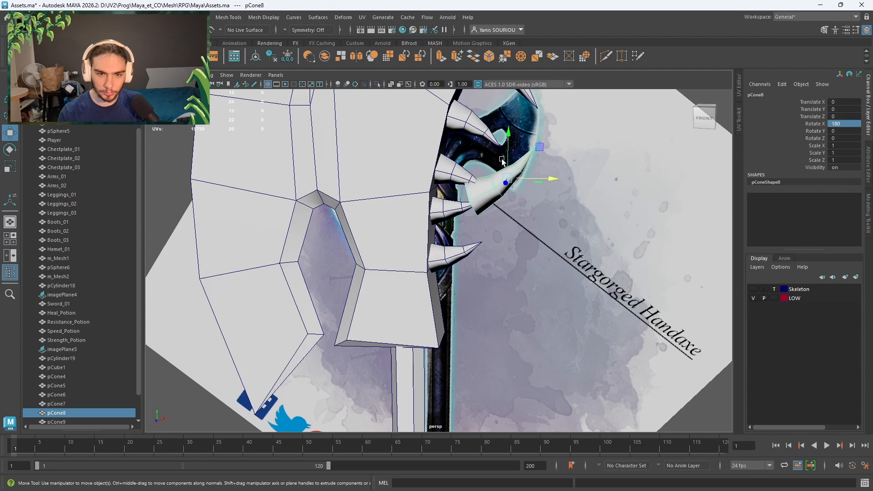
{"action": "left_click_drag", "start_coordinate": [509, 191], "coordinate": [483, 280]}
{"action": "key", "text": "e"}
{"action": "key", "text": "w"}
{"action": "scroll", "coordinate": [477, 280], "scroll_direction": "down", "scroll_amount": 7}
{"action": "scroll", "coordinate": [481, 237], "scroll_direction": "up", "scroll_amount": 6}
{"action": "middle_click_drag", "start_coordinate": [506, 223], "coordinate": [484, 243], "text": "alt"}
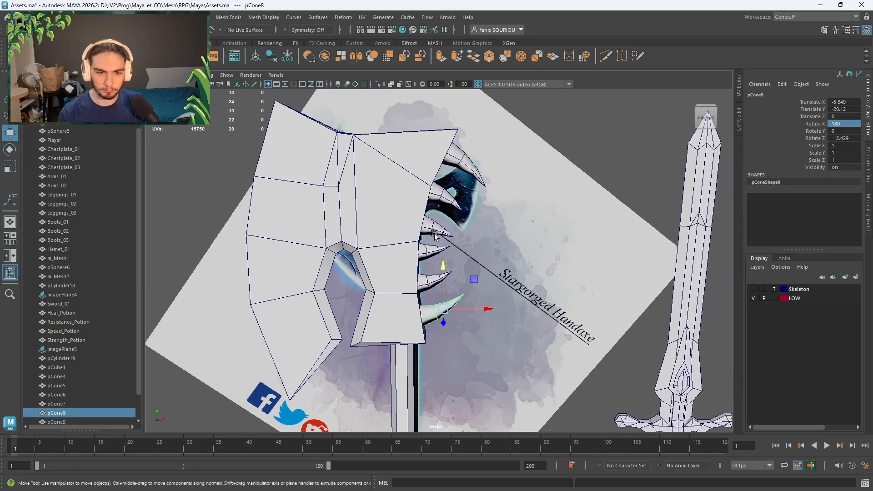
- Even out the spike spacing by raising pCone6 to Translate Y of about 64.5 and pCone5 to about 72.1
{"action": "left_click", "coordinate": [434, 235]}
{"action": "scroll", "coordinate": [447, 210], "scroll_direction": "up", "scroll_amount": 2}
{"action": "left_click", "coordinate": [431, 196]}
{"action": "left_click", "coordinate": [429, 215]}
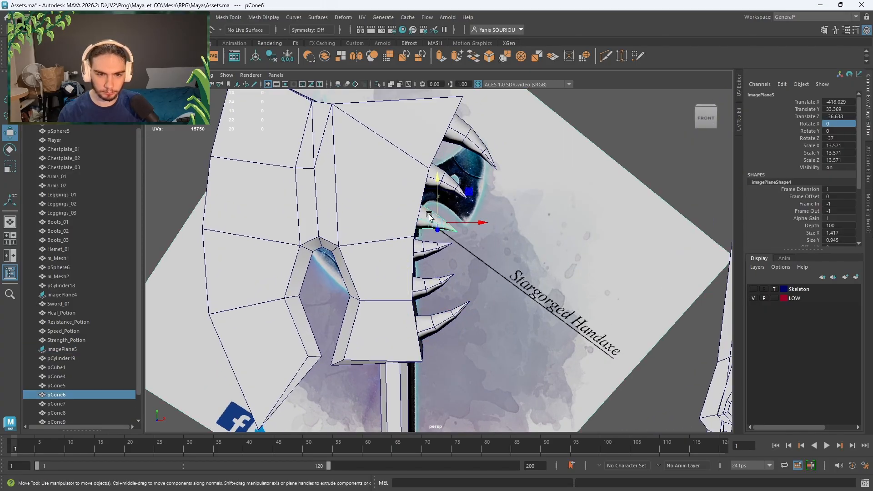
{"action": "left_click_drag", "start_coordinate": [437, 191], "coordinate": [438, 191]}
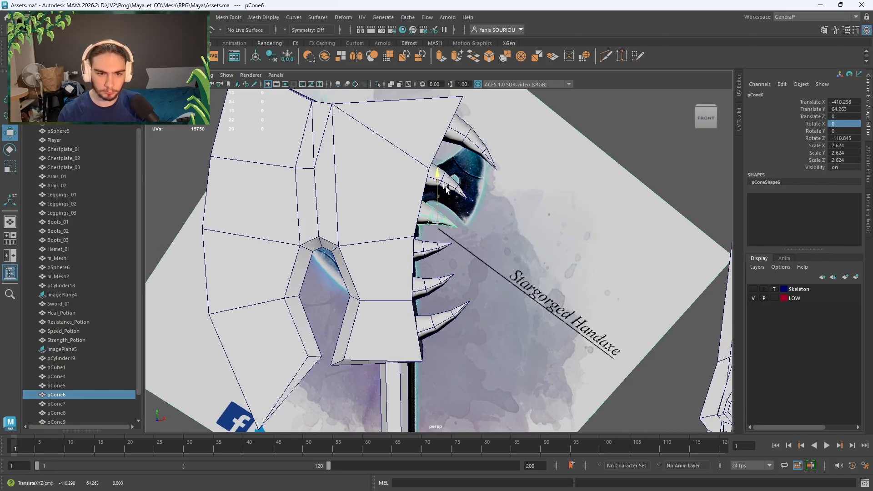
{"action": "left_click", "coordinate": [457, 179]}
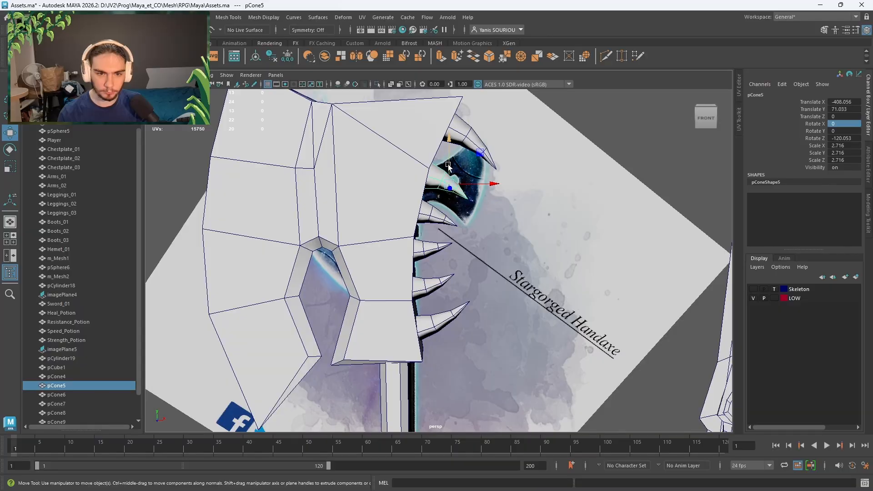
{"action": "left_click_drag", "start_coordinate": [448, 165], "coordinate": [457, 159]}
- Select all six spikes and move them together horizontally away from the blade to expose their bases
{"action": "scroll", "coordinate": [499, 182], "scroll_direction": "down", "scroll_amount": 3}
{"action": "left_click_drag", "start_coordinate": [571, 277], "coordinate": [429, 247], "text": "alt"}
{"action": "left_click", "coordinate": [431, 194]}
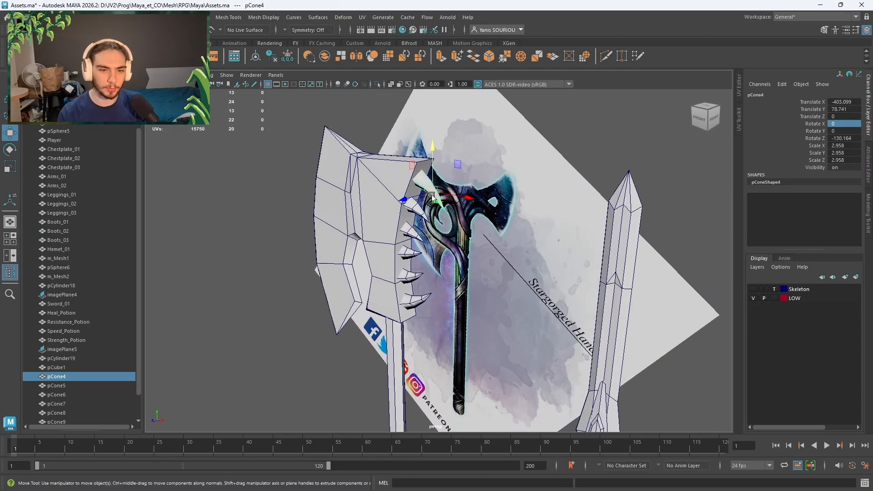
{"action": "left_click", "coordinate": [417, 209], "text": "shift"}
{"action": "left_click", "coordinate": [414, 245], "text": "shift"}
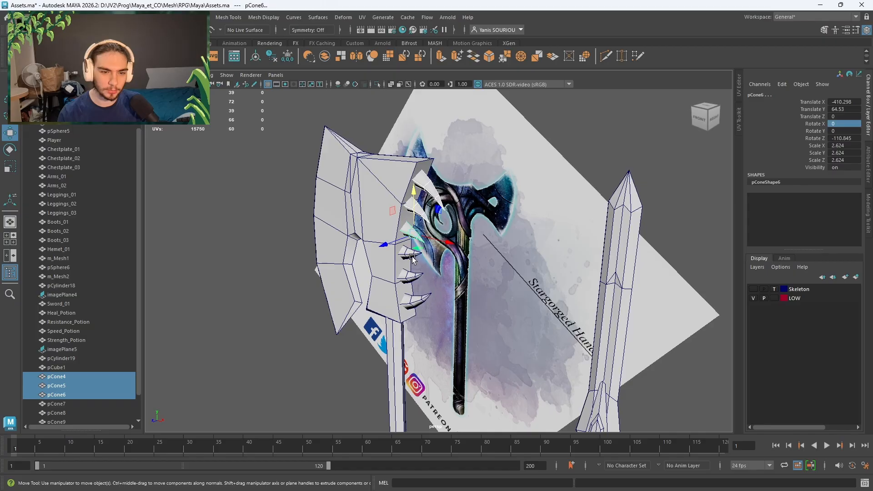
{"action": "left_click", "coordinate": [412, 263], "text": "shift"}
{"action": "left_click", "coordinate": [413, 277], "text": "shift"}
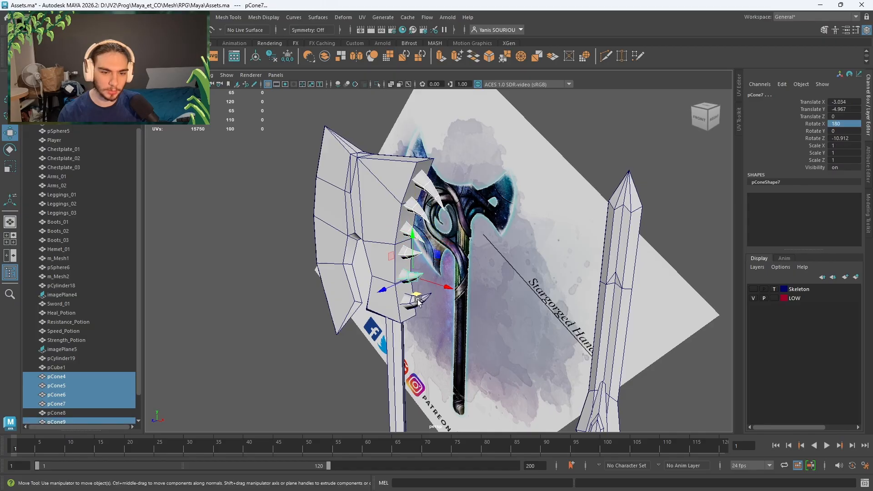
{"action": "left_click", "coordinate": [418, 300], "text": "shift"}
{"action": "left_click_drag", "start_coordinate": [442, 308], "coordinate": [525, 283]}
- Delete the flat base faces of the two uppermost spikes, pCone4 and pCone5
{"action": "scroll", "coordinate": [536, 306], "scroll_direction": "up", "scroll_amount": 4}
{"action": "right_click", "coordinate": [521, 144]}
{"action": "left_click", "coordinate": [520, 132], "text": "shift"}
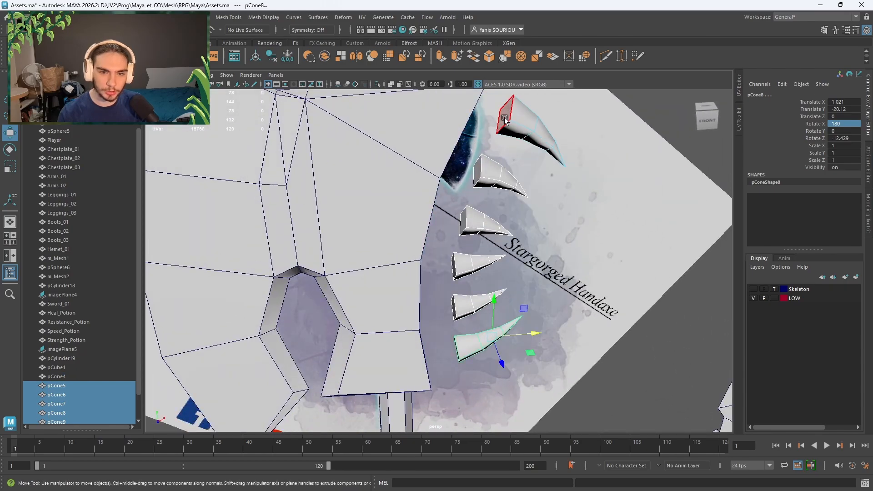
{"action": "left_click", "coordinate": [505, 119]}
{"action": "left_click", "coordinate": [483, 177]}
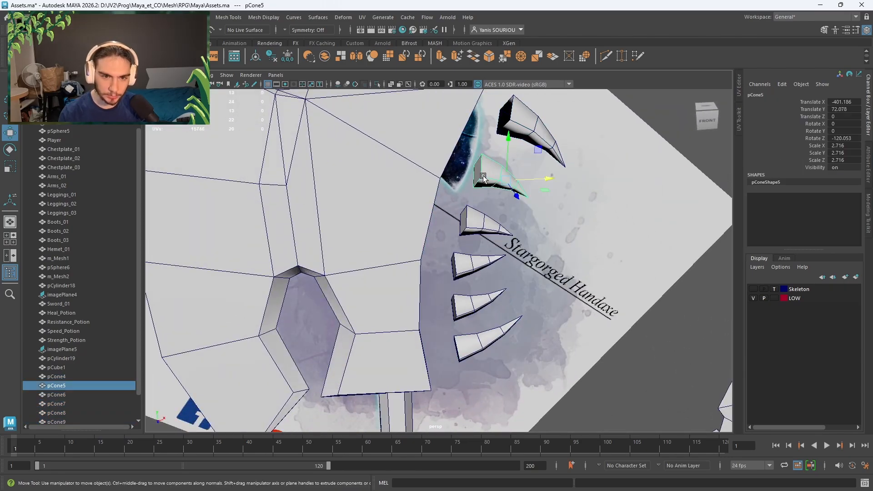
{"action": "right_click", "coordinate": [483, 177]}
{"action": "left_click", "coordinate": [476, 196]}
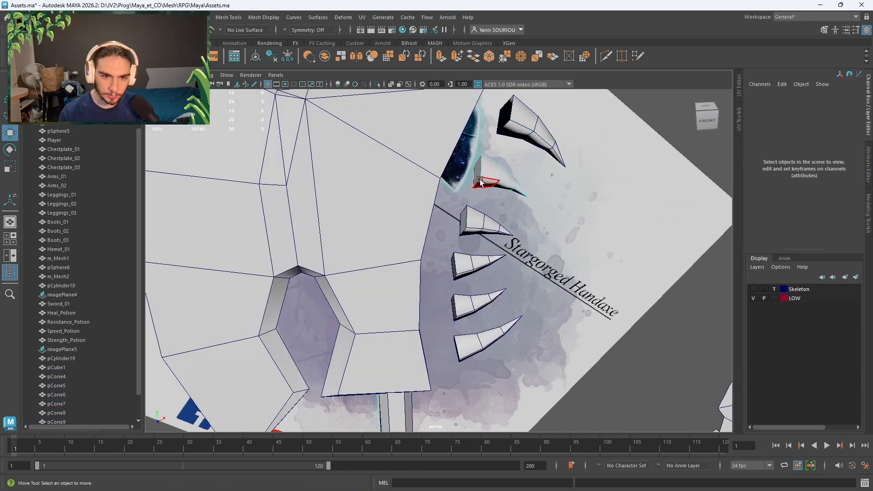
- Delete the flat base faces of the third and fourth spikes from the top, pCone6 and pCone9
{"action": "right_click", "coordinate": [479, 228]}
{"action": "left_click", "coordinate": [476, 241]}
{"action": "left_click", "coordinate": [466, 226]}
{"action": "key", "text": "Delete"}
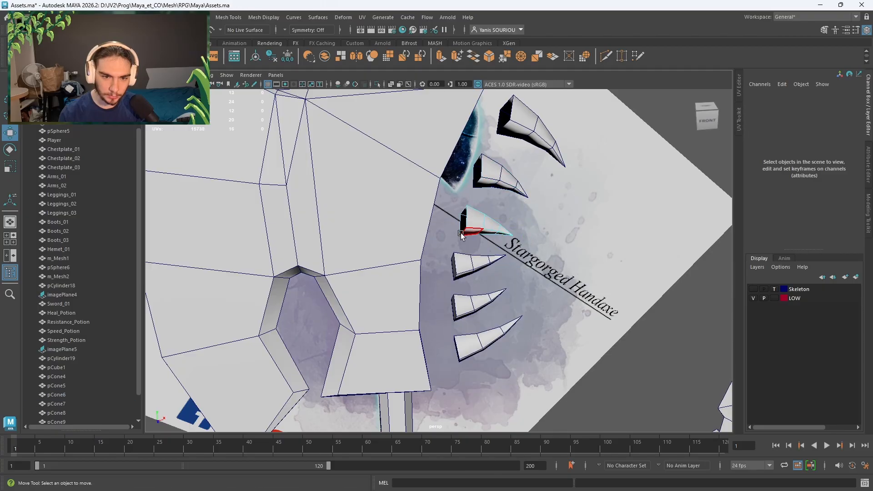
{"action": "left_click", "coordinate": [457, 267]}
{"action": "right_click", "coordinate": [461, 231]}
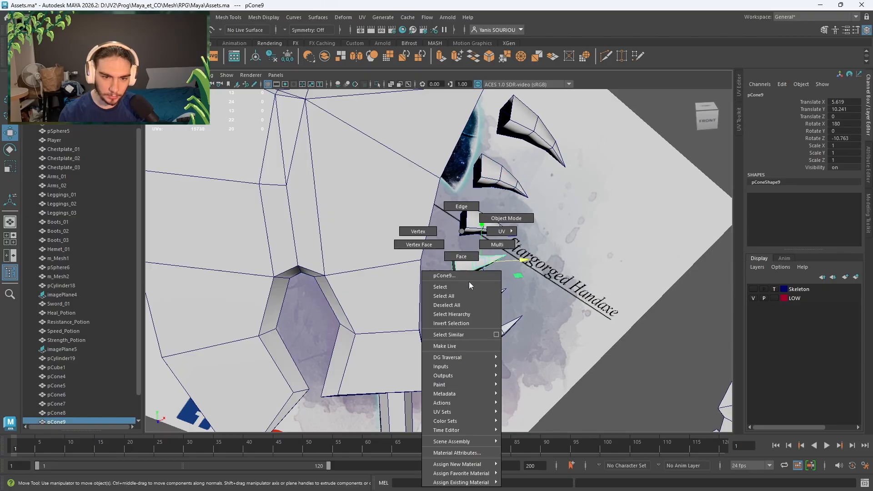
{"action": "left_click", "coordinate": [461, 257]}
- Delete the flat base face of the second-lowest spike, pCone7
{"action": "left_click", "coordinate": [456, 307]}
{"action": "right_click", "coordinate": [456, 308]}
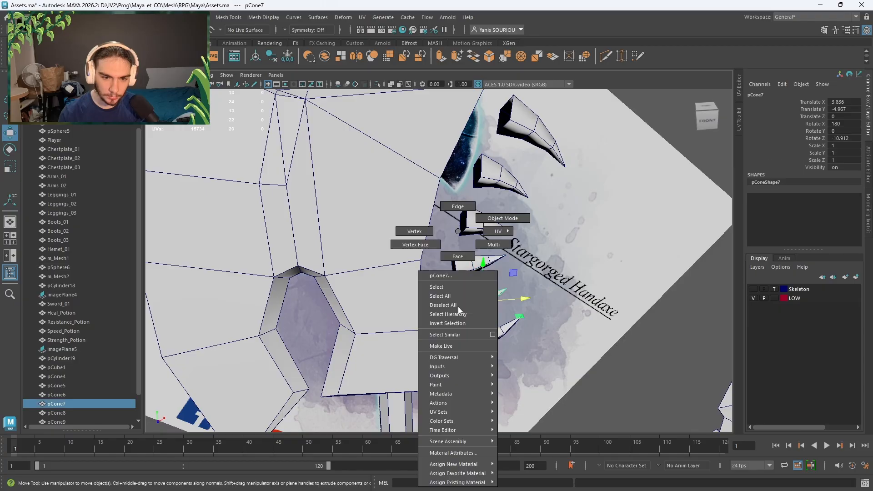
{"action": "left_click", "coordinate": [460, 268]}
{"action": "left_click", "coordinate": [453, 301]}
{"action": "key", "text": "Delete"}
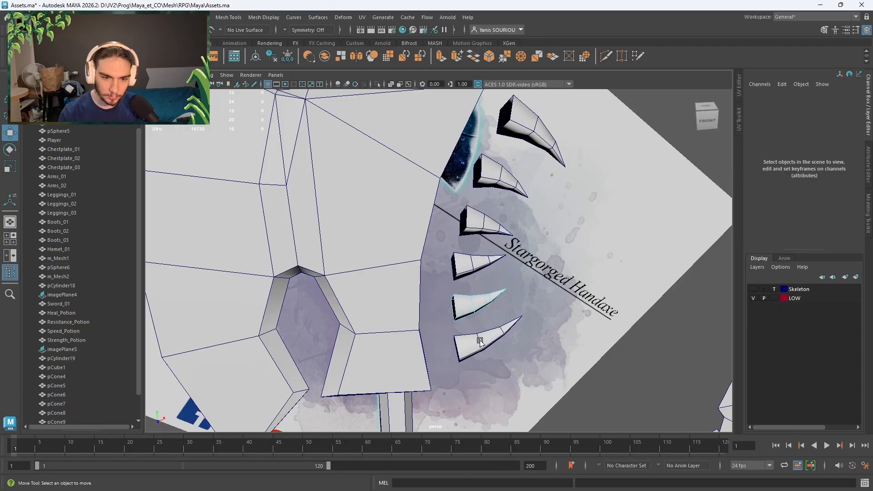
- Delete the flat base face of the lowest spike, pCone8
{"action": "left_click", "coordinate": [473, 342]}
{"action": "right_click", "coordinate": [473, 341]}
{"action": "left_click", "coordinate": [469, 258]}
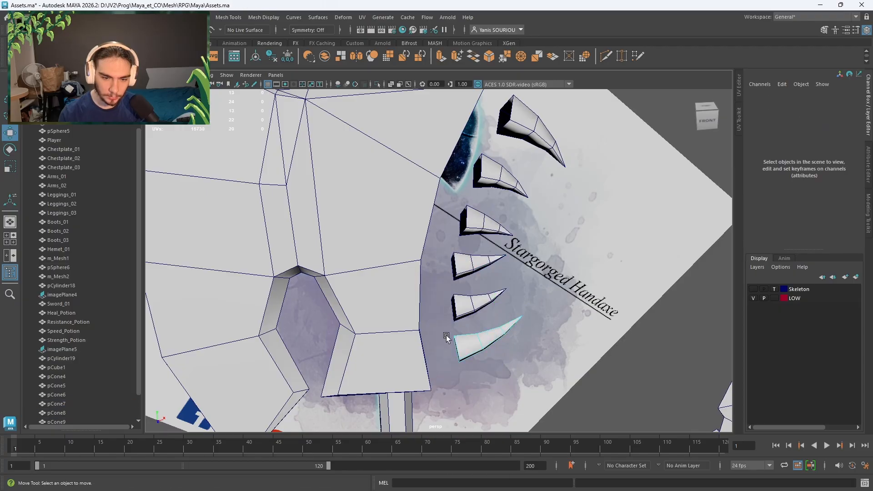
{"action": "left_click_drag", "start_coordinate": [460, 337], "coordinate": [475, 339], "text": "alt"}
{"action": "left_click", "coordinate": [485, 336]}
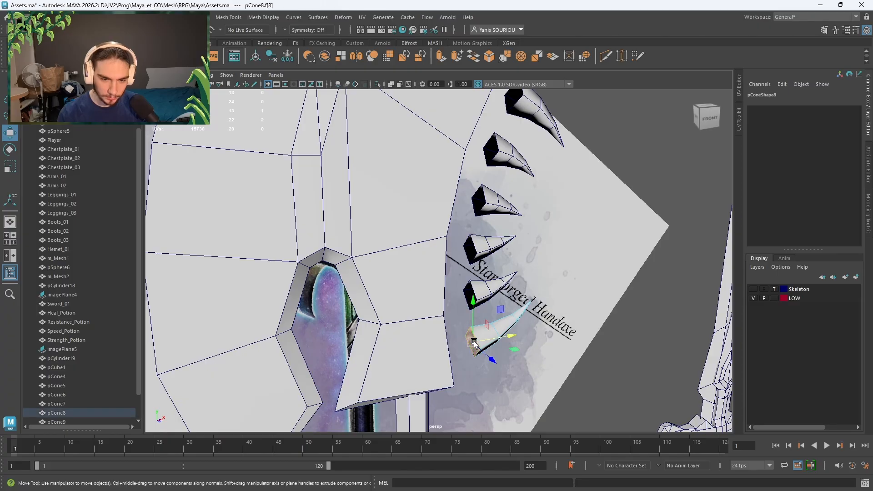
{"action": "key", "text": "Delete"}
- Select the four side faces along the blade's spike-side edge and extrude them slightly outward toward the spikes
{"action": "scroll", "coordinate": [488, 322], "scroll_direction": "down", "scroll_amount": 5}
{"action": "left_click_drag", "start_coordinate": [510, 279], "coordinate": [403, 275], "text": "alt"}
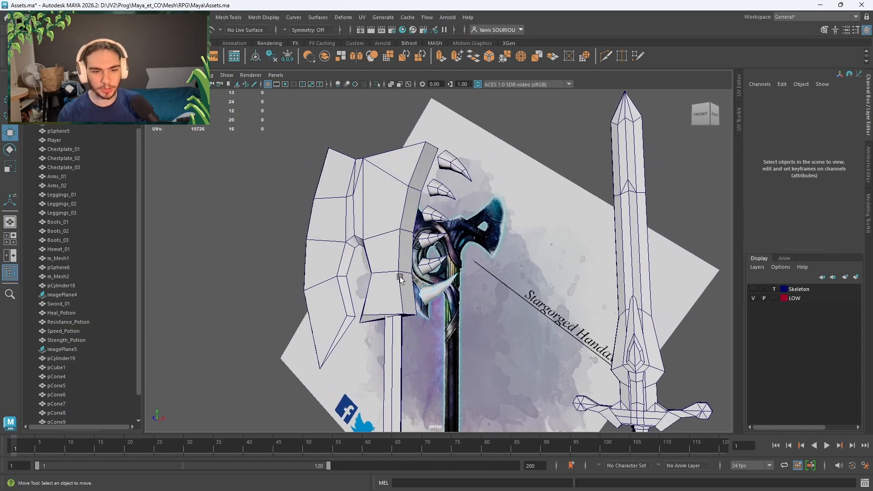
{"action": "left_click", "coordinate": [405, 280]}
{"action": "right_click_drag", "start_coordinate": [405, 280], "coordinate": [404, 265]}
{"action": "left_click", "coordinate": [404, 262]}
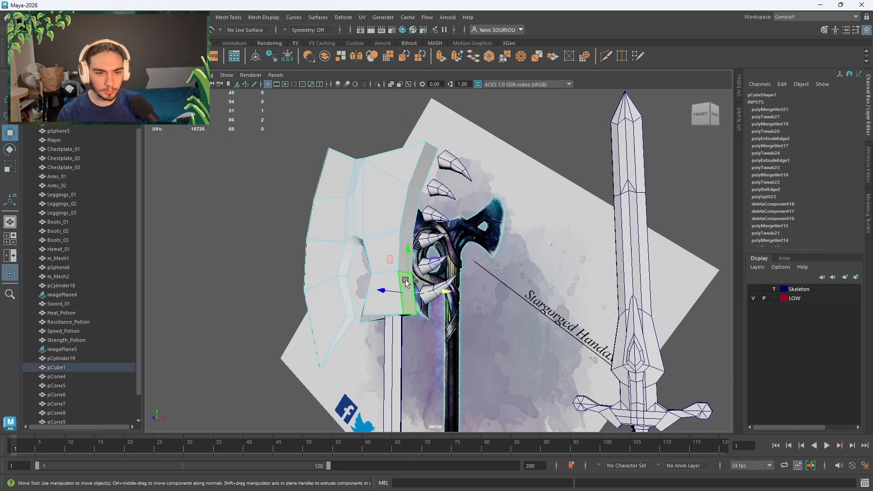
{"action": "left_click", "coordinate": [428, 229], "text": "shift"}
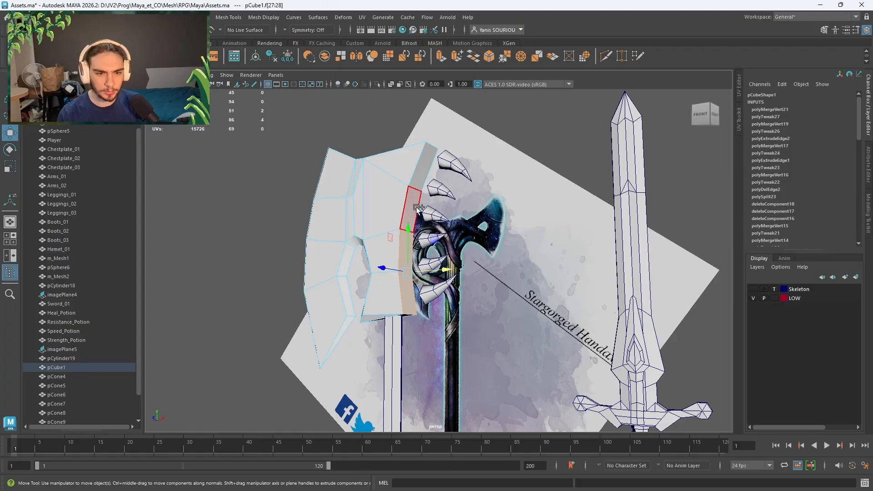
{"action": "left_click", "coordinate": [418, 207], "text": "shift"}
{"action": "left_click", "coordinate": [425, 166], "text": "shift"}
{"action": "left_click", "coordinate": [452, 224]}
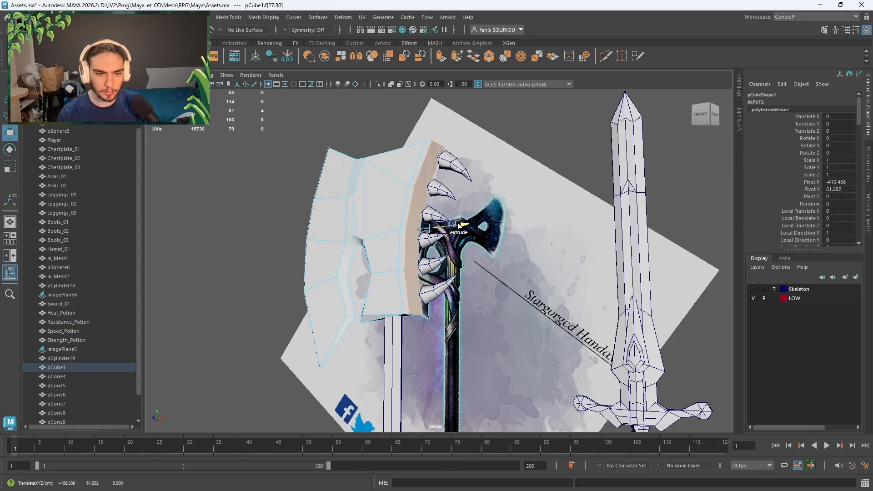
- Scale the extruded edge faces narrower across the blade's thickness to form a bevelled rim
{"action": "left_click_drag", "start_coordinate": [451, 224], "coordinate": [386, 276], "text": "alt"}
{"action": "key", "text": "r"}
{"action": "left_click_drag", "start_coordinate": [376, 246], "coordinate": [350, 278]}
{"action": "key", "text": "w"}
{"action": "key", "text": "r"}
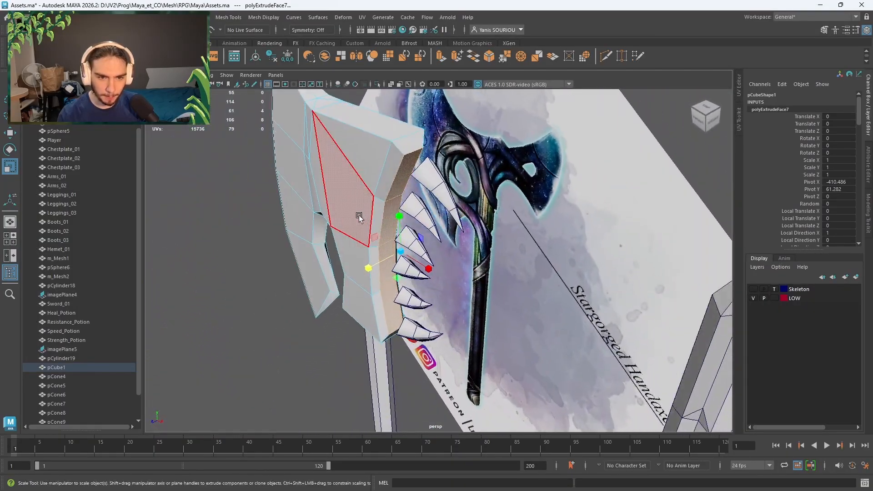
- Scale both pairs of groove vertices on the blade's top side closer together across its thickness
{"action": "scroll", "coordinate": [367, 195], "scroll_direction": "up", "scroll_amount": 3}
{"action": "middle_click_drag", "start_coordinate": [367, 182], "coordinate": [416, 288], "text": "alt"}
{"action": "left_click_drag", "start_coordinate": [415, 289], "coordinate": [400, 298], "text": "alt"}
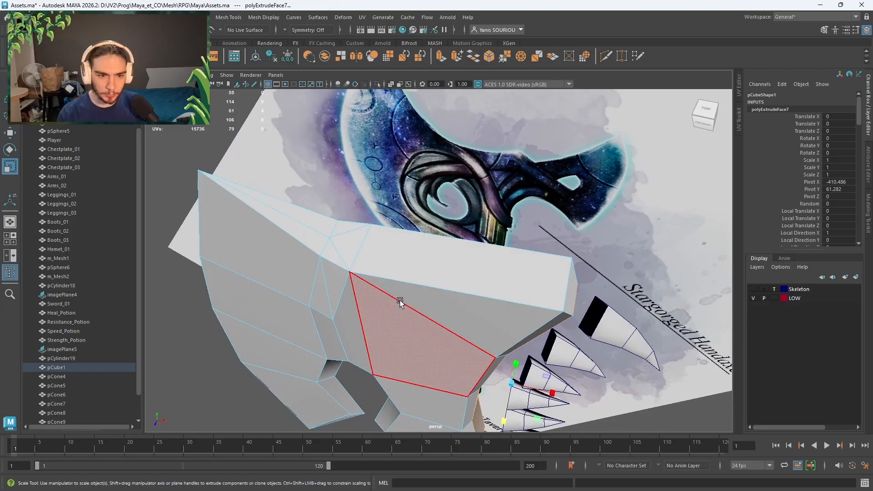
{"action": "right_click_drag", "start_coordinate": [380, 231], "coordinate": [350, 224]}
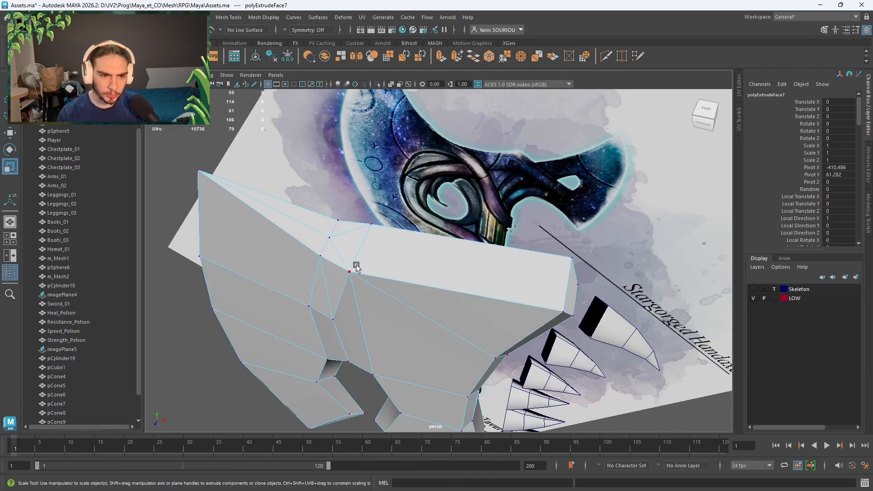
{"action": "left_click", "coordinate": [361, 246]}
{"action": "left_click_drag", "start_coordinate": [345, 282], "coordinate": [361, 271]}
{"action": "left_click", "coordinate": [325, 265]}
{"action": "left_click", "coordinate": [338, 227], "text": "shift"}
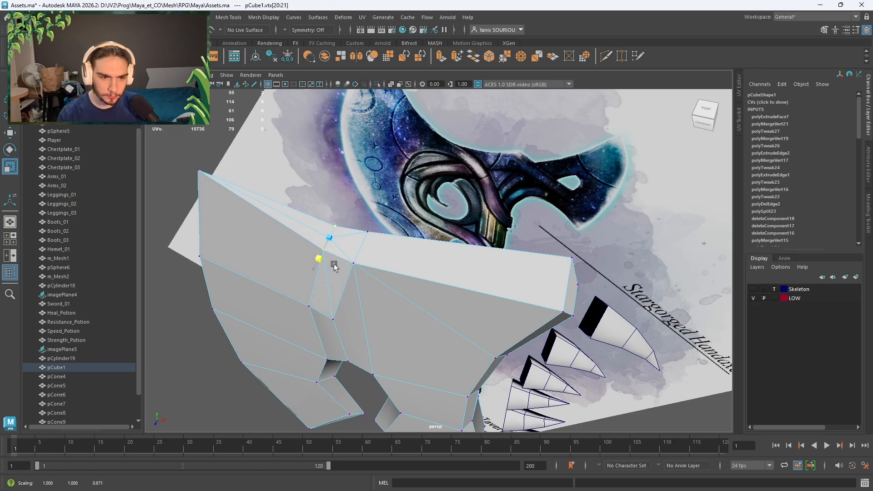
- Snap the centre vertex on the blade's top side onto the blade's outer upper tip
{"action": "left_click_drag", "start_coordinate": [359, 263], "coordinate": [431, 318], "text": "alt"}
{"action": "left_click_drag", "start_coordinate": [377, 334], "coordinate": [443, 320], "text": "alt"}
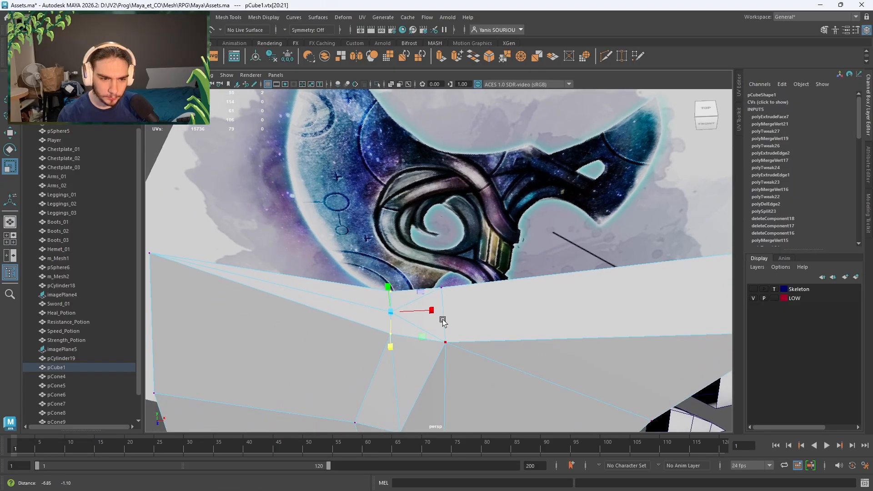
{"action": "key", "text": "w"}
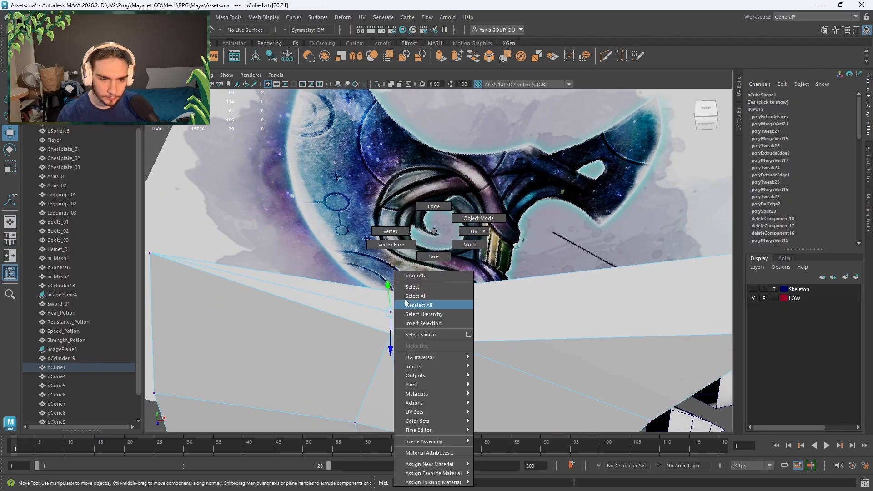
{"action": "right_click", "coordinate": [390, 325]}
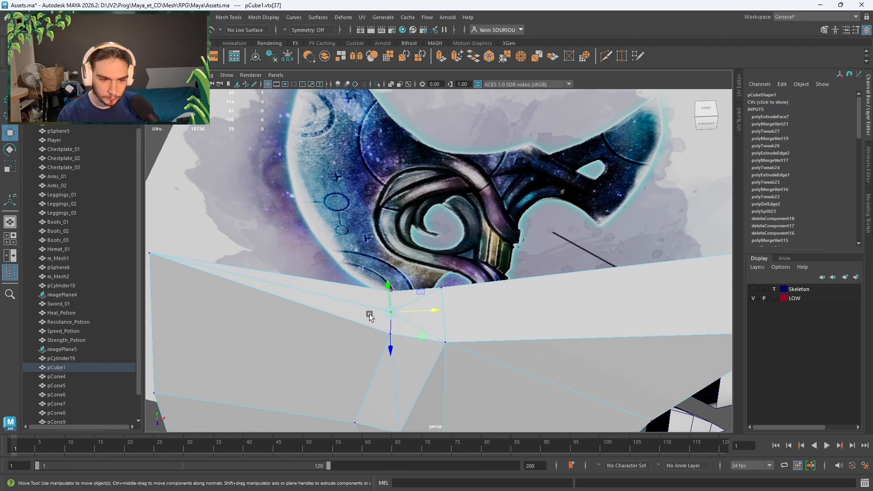
{"action": "left_click_drag", "start_coordinate": [385, 314], "coordinate": [329, 292], "text": "alt"}
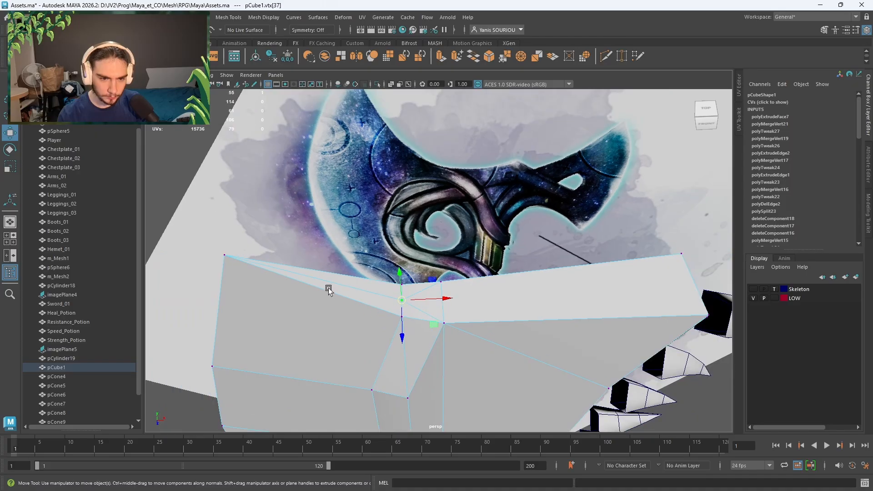
{"action": "middle_click_drag", "start_coordinate": [246, 265], "coordinate": [220, 256]}
{"action": "left_click_drag", "start_coordinate": [299, 270], "coordinate": [382, 240], "text": "alt"}
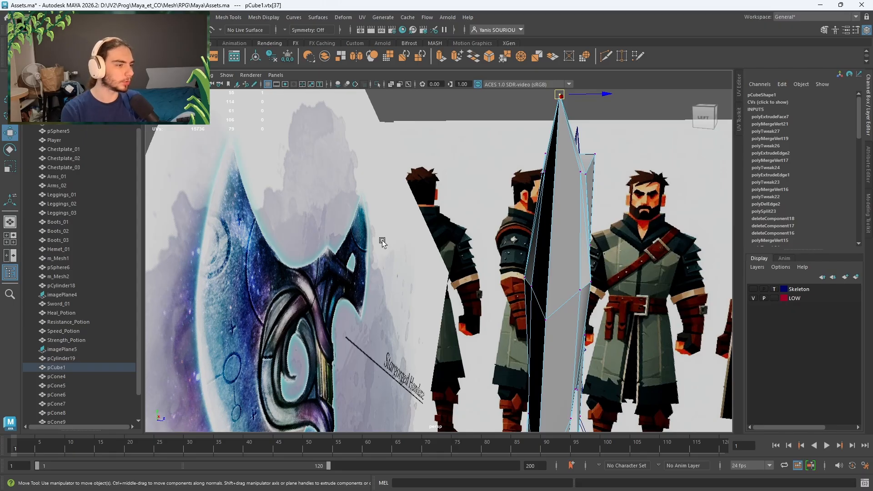
{"action": "left_click_drag", "start_coordinate": [382, 241], "coordinate": [563, 278], "text": "alt"}
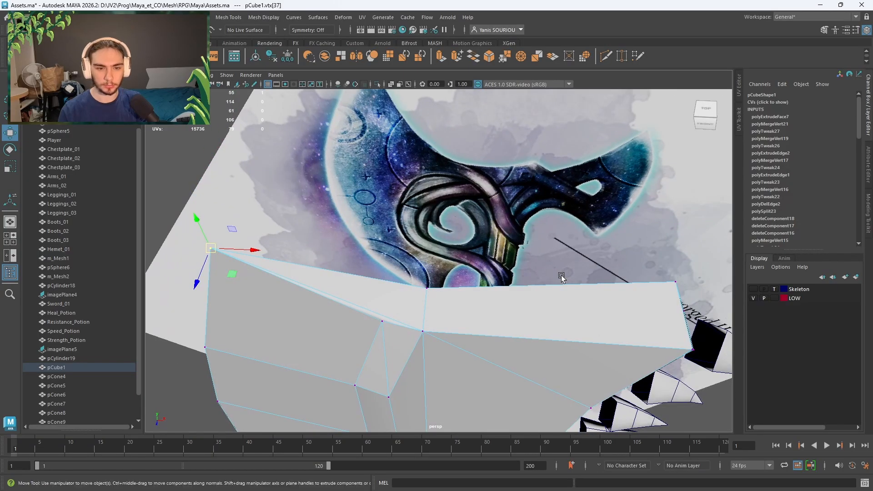
- Snap the outer groove corner vertex at the blade's top onto its neighbouring corner on both sides of the blade
{"action": "left_click", "coordinate": [387, 334]}
{"action": "middle_click", "coordinate": [432, 339]}
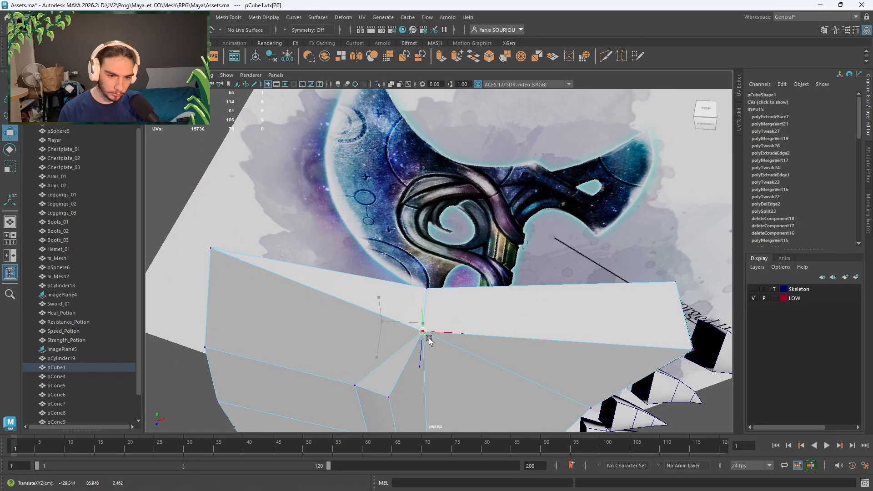
{"action": "left_click_drag", "start_coordinate": [448, 356], "coordinate": [588, 320], "text": "alt"}
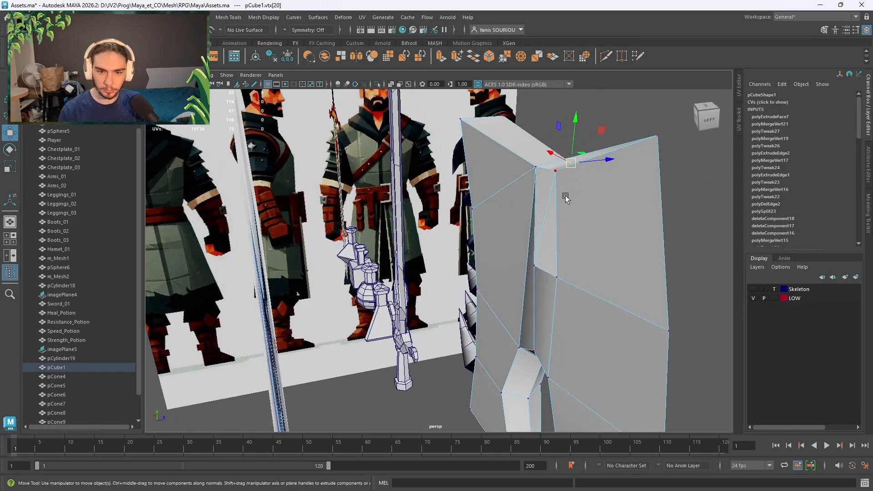
{"action": "middle_click_drag", "start_coordinate": [529, 184], "coordinate": [536, 173]}
- Merge the two vertices at the groove's lower end, above the blade's hole, into one on each side of the blade
{"action": "left_click_drag", "start_coordinate": [572, 214], "coordinate": [461, 209], "text": "alt"}
{"action": "left_click_drag", "start_coordinate": [425, 288], "coordinate": [464, 296], "text": "alt"}
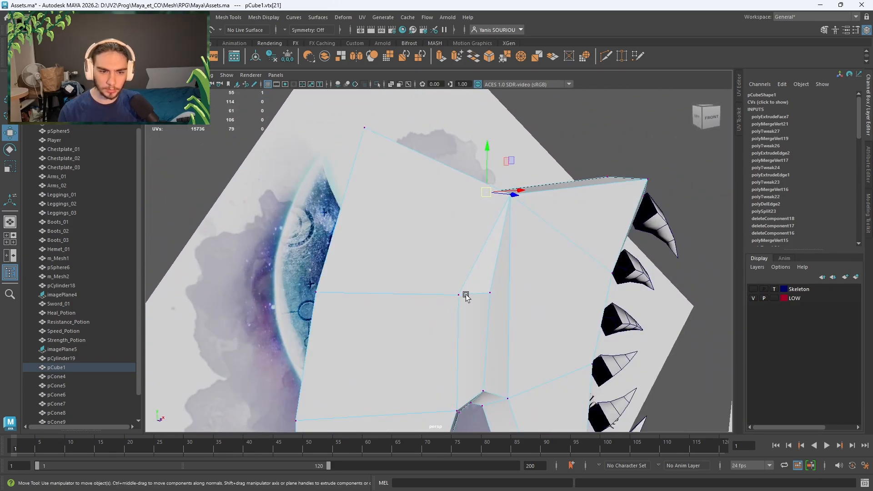
{"action": "left_click", "coordinate": [484, 296]}
{"action": "left_click", "coordinate": [461, 300], "text": "shift"}
{"action": "right_click_drag", "start_coordinate": [454, 307], "coordinate": [468, 244], "text": "shift"}
{"action": "left_click_drag", "start_coordinate": [473, 255], "coordinate": [543, 290], "text": "alt"}
{"action": "left_click", "coordinate": [520, 272]}
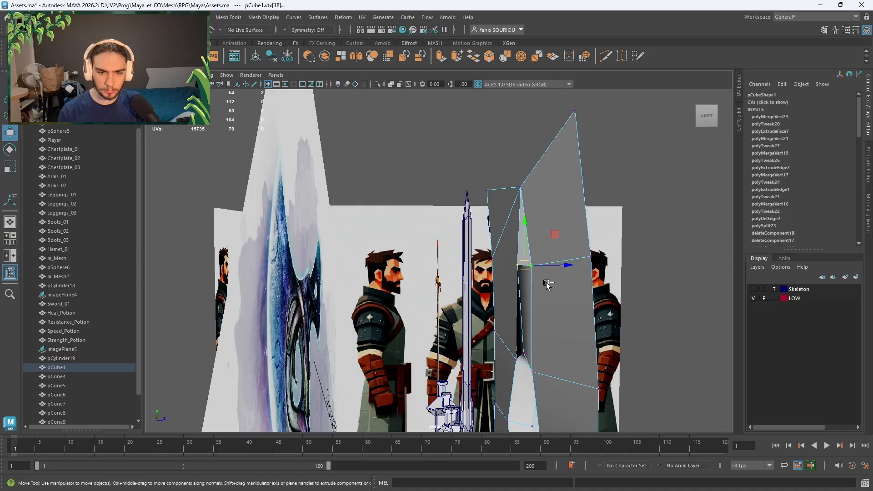
{"action": "right_click_drag", "start_coordinate": [547, 284], "coordinate": [555, 233], "text": "shift"}
- Select the two merged groove vertices above the hole and move them down and slightly toward the cutting edge
{"action": "left_click_drag", "start_coordinate": [610, 285], "coordinate": [550, 323], "text": "alt"}
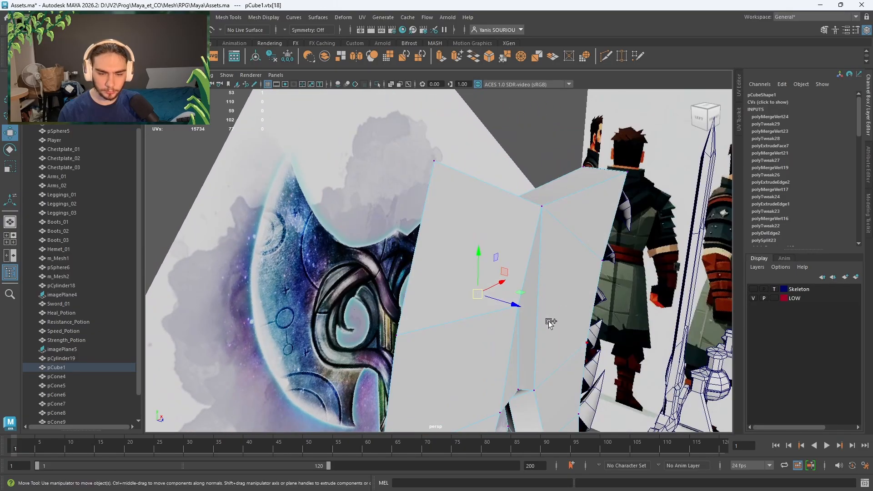
{"action": "mouse_move", "coordinate": [494, 294]}
{"action": "left_mouse_down"}
{"action": "mouse_move", "coordinate": [500, 280]}
{"action": "mouse_move", "coordinate": [492, 303]}
{"action": "left_mouse_up"}
{"action": "left_click_drag", "start_coordinate": [541, 325], "coordinate": [475, 290], "text": "alt"}
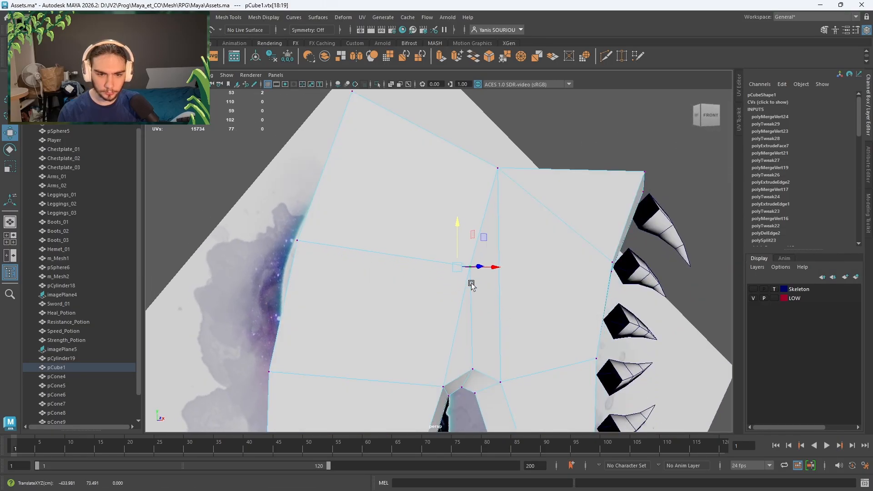
{"action": "left_click_drag", "start_coordinate": [472, 285], "coordinate": [473, 245], "text": "alt"}
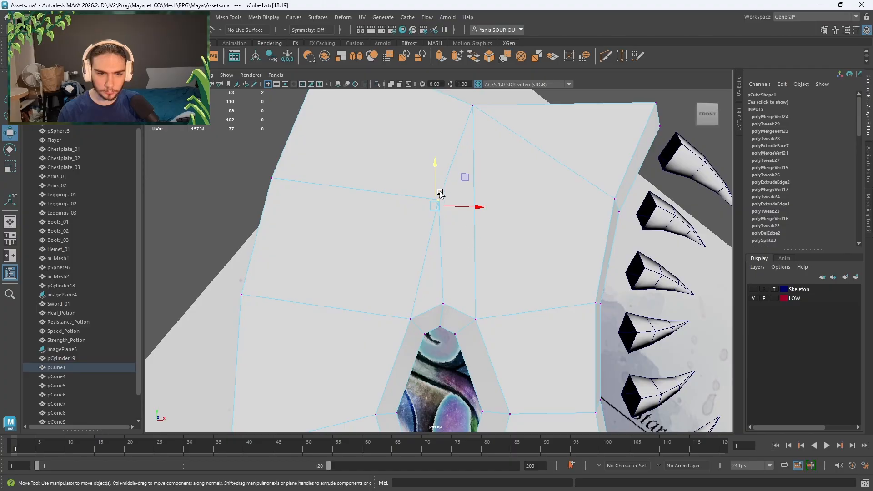
{"action": "left_click_drag", "start_coordinate": [440, 193], "coordinate": [420, 207]}
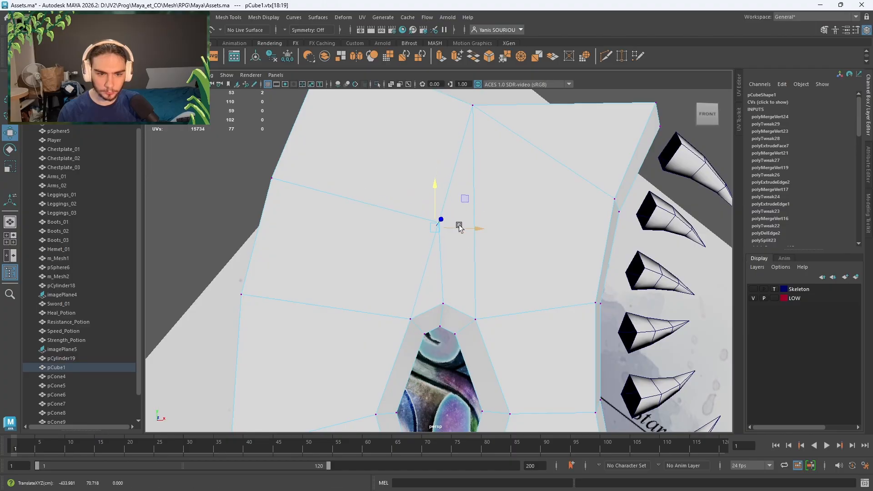
{"action": "left_click_drag", "start_coordinate": [459, 227], "coordinate": [465, 228]}
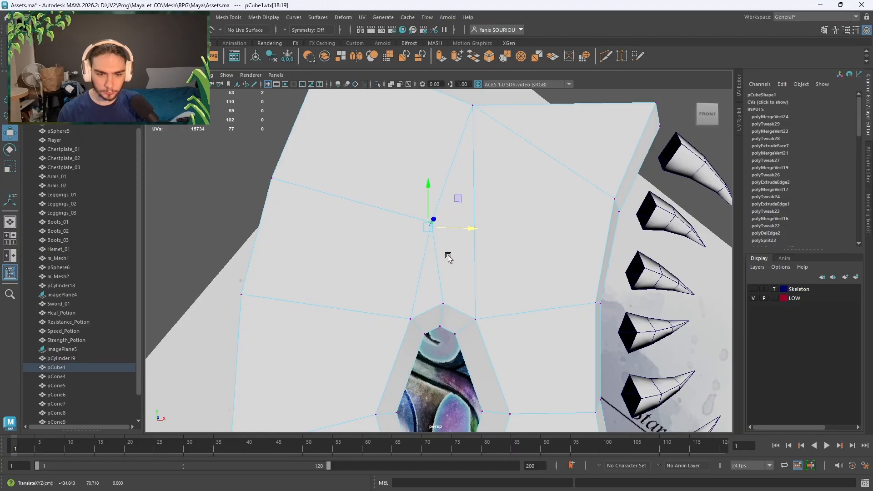
{"action": "scroll", "coordinate": [449, 257], "scroll_direction": "down", "scroll_amount": 3}
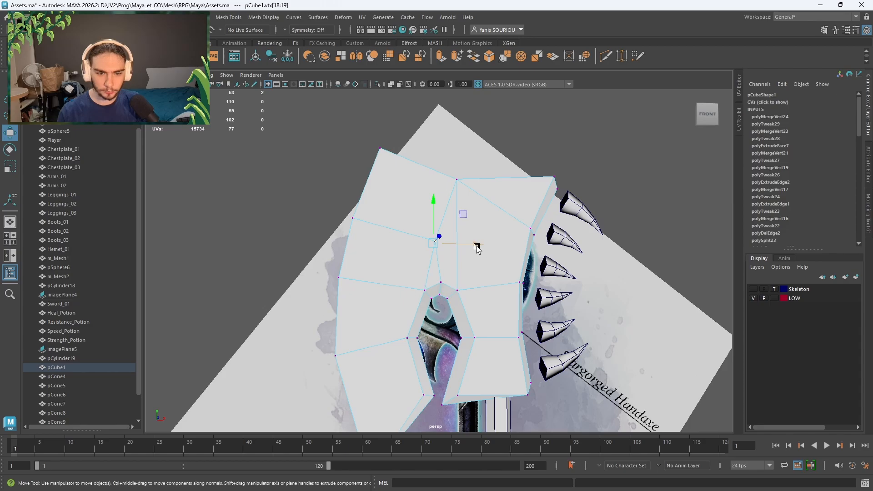
{"action": "mouse_move", "coordinate": [477, 247]}
{"action": "left_mouse_down"}
{"action": "mouse_move", "coordinate": [499, 260]}
{"action": "mouse_move", "coordinate": [478, 245]}
{"action": "mouse_move", "coordinate": [478, 254]}
{"action": "mouse_move", "coordinate": [497, 237]}
{"action": "left_mouse_up"}
{"action": "scroll", "coordinate": [476, 255], "scroll_direction": "up", "scroll_amount": 3}
{"action": "left_click", "coordinate": [436, 222]}
{"action": "key", "text": "ctrl+z"}
- Select the vertices across the upper cutting-edge half of the blade and merge the overlapping ones
{"action": "left_click_drag", "start_coordinate": [512, 194], "coordinate": [449, 213]}
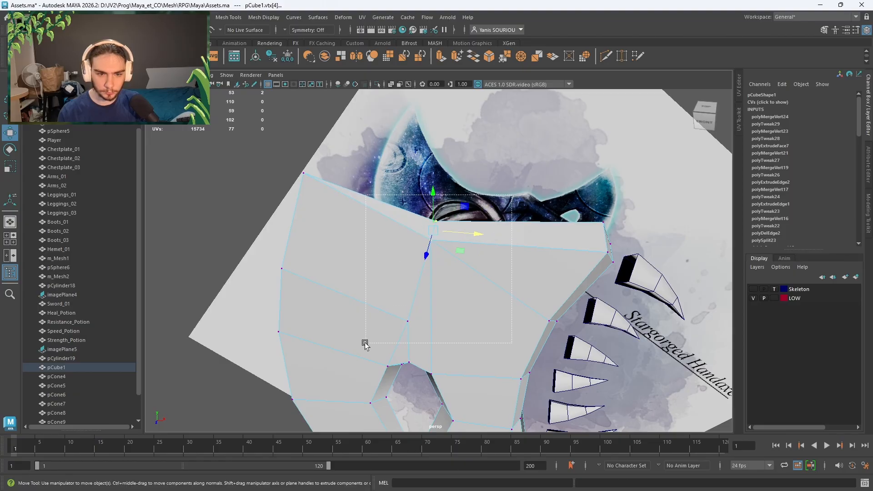
{"action": "left_click", "coordinate": [505, 194]}
{"action": "left_click", "coordinate": [492, 240]}
{"action": "right_click_drag", "start_coordinate": [493, 231], "coordinate": [459, 232]}
{"action": "left_click_drag", "start_coordinate": [496, 126], "coordinate": [262, 355]}
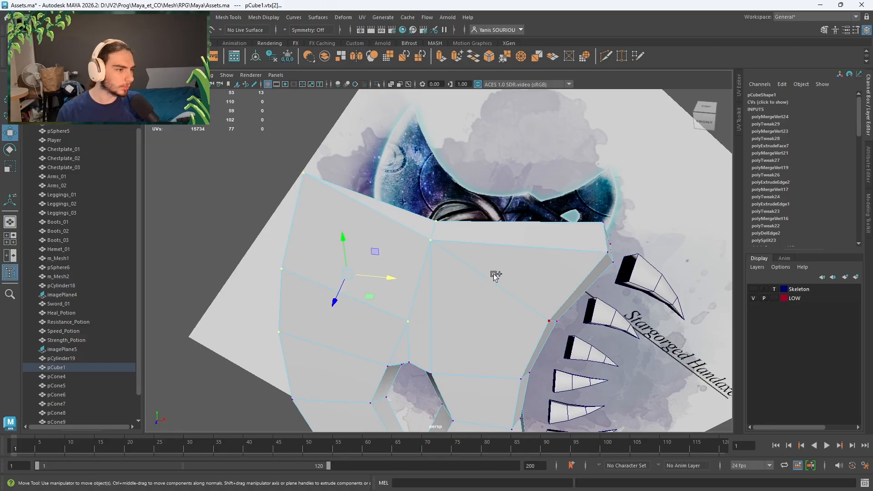
{"action": "right_click_drag", "start_coordinate": [494, 276], "coordinate": [534, 234], "text": "shift"}
- Move the short middle edge on the blade's top side horizontally toward the spikes
{"action": "right_click_drag", "start_coordinate": [443, 231], "coordinate": [445, 216]}
{"action": "left_click", "coordinate": [434, 230]}
{"action": "key", "text": "w"}
{"action": "left_click_drag", "start_coordinate": [449, 232], "coordinate": [489, 235]}
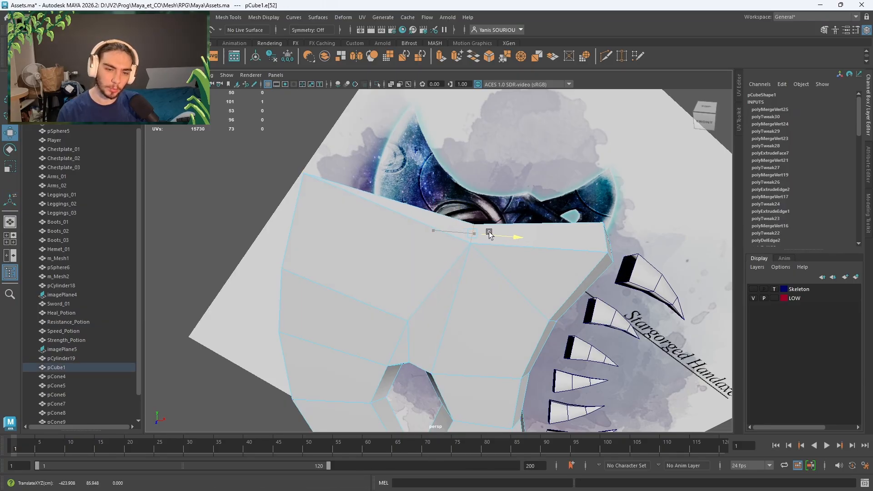
- Select the front and back vertices above the blade's hole and move them up and slightly toward the spikes
{"action": "left_click_drag", "start_coordinate": [428, 261], "coordinate": [449, 235], "text": "alt"}
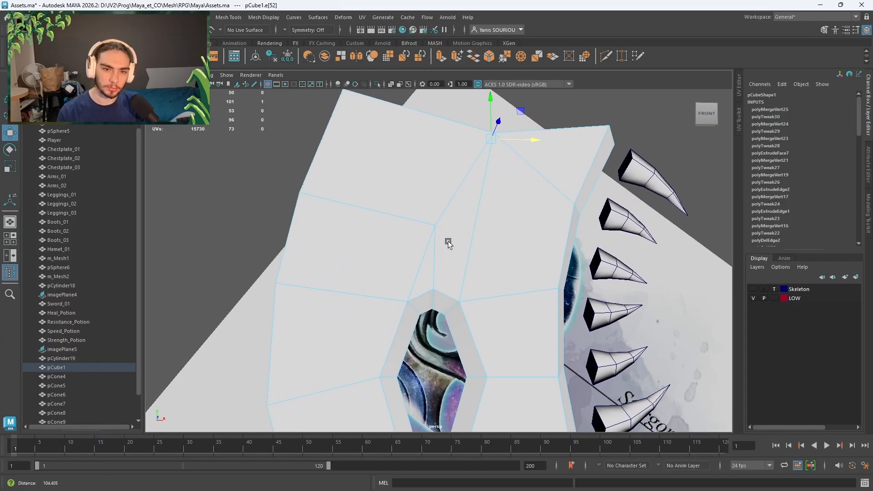
{"action": "right_click_drag", "start_coordinate": [442, 240], "coordinate": [406, 235]}
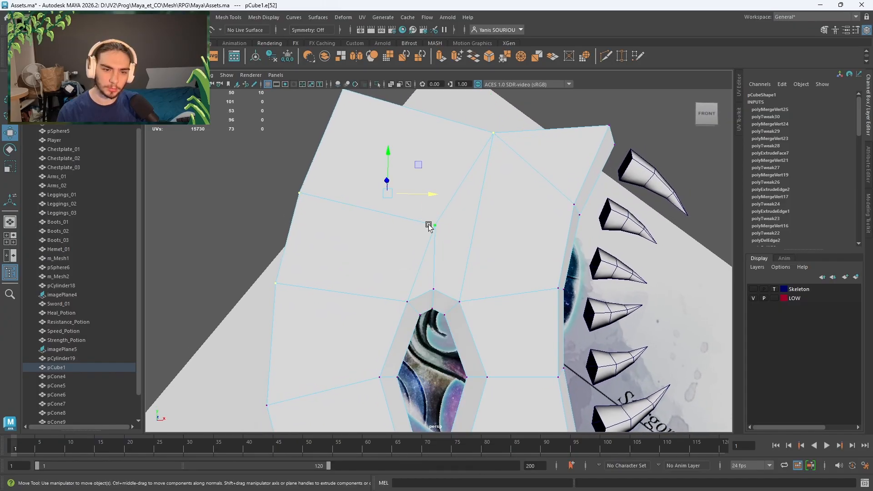
{"action": "left_click_drag", "start_coordinate": [452, 203], "coordinate": [436, 193]}
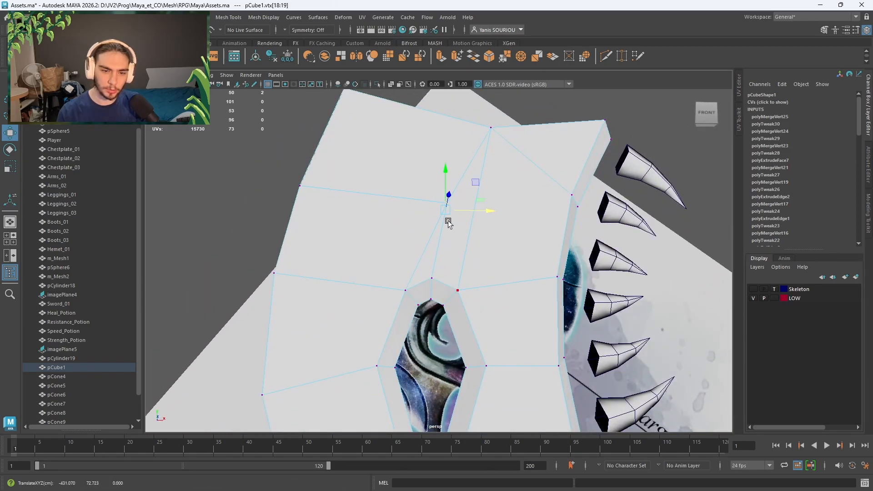
- Select all six spikes and move them together horizontally back until their bases sit in the blade's bevelled rim
{"action": "left_click_drag", "start_coordinate": [449, 223], "coordinate": [467, 248], "text": "alt"}
{"action": "left_click", "coordinate": [553, 178]}
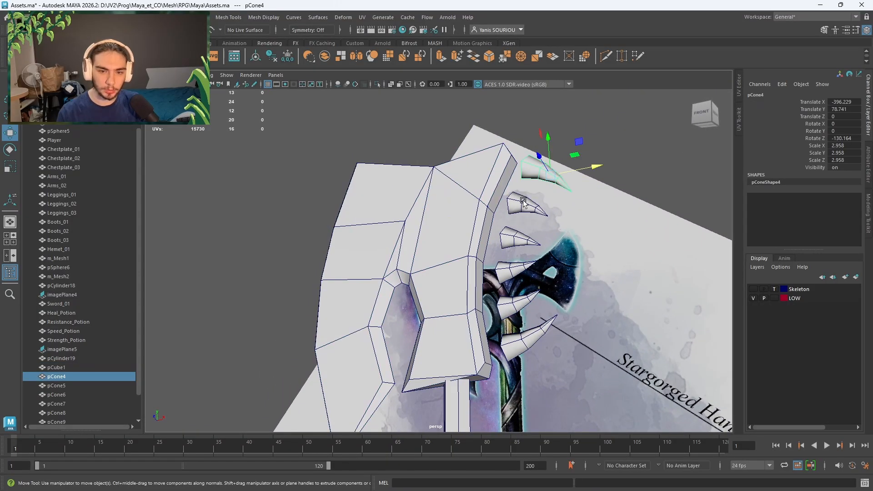
{"action": "left_click", "coordinate": [528, 204], "text": "shift"}
{"action": "left_click", "coordinate": [517, 236], "text": "shift"}
{"action": "left_click", "coordinate": [512, 268], "text": "shift"}
{"action": "left_click", "coordinate": [510, 297], "text": "shift"}
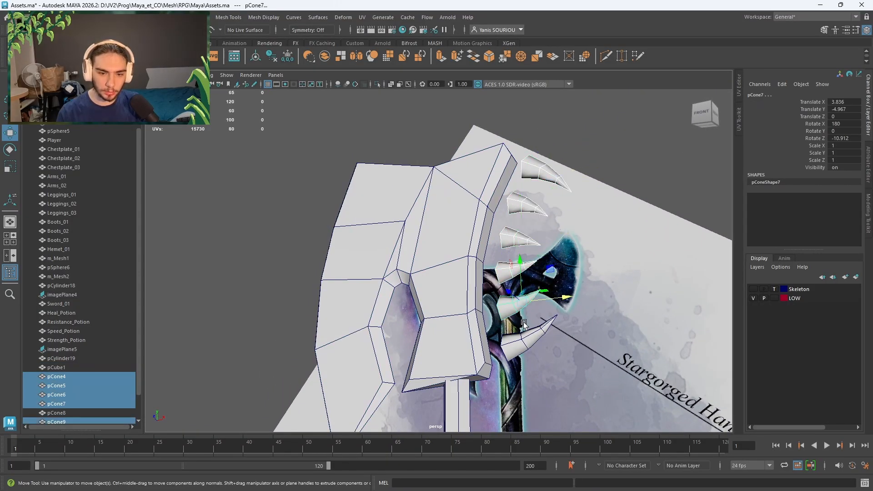
{"action": "left_click", "coordinate": [527, 336], "text": "shift"}
{"action": "left_click_drag", "start_coordinate": [559, 334], "coordinate": [534, 335]}
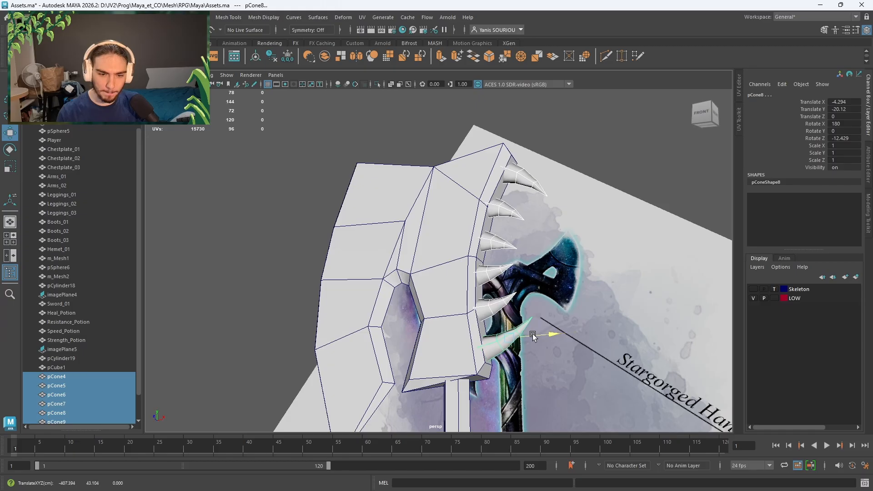
- Select the vertex at the blade's lower tip and move it horizontally toward the handle
{"action": "left_click_drag", "start_coordinate": [608, 314], "coordinate": [558, 344], "text": "alt"}
{"action": "scroll", "coordinate": [609, 327], "scroll_direction": "down", "scroll_amount": 5}
{"action": "left_click", "coordinate": [528, 323]}
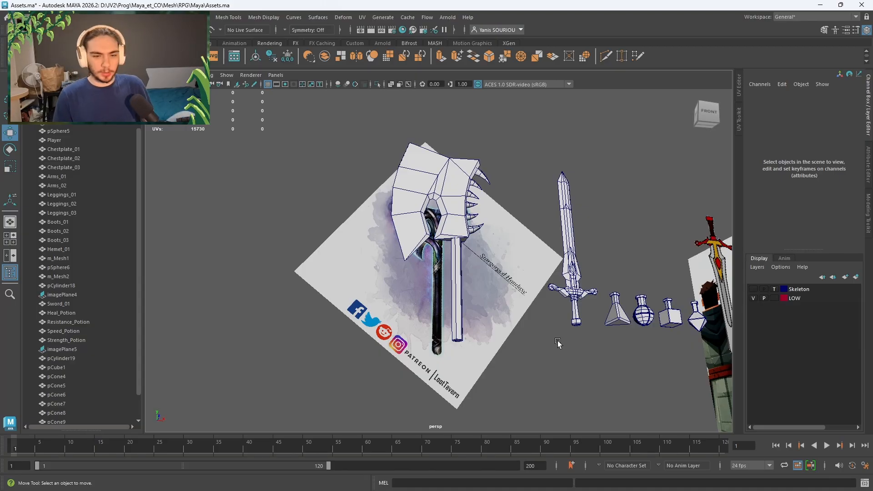
{"action": "left_click_drag", "start_coordinate": [440, 237], "coordinate": [420, 214], "text": "alt"}
{"action": "scroll", "coordinate": [430, 279], "scroll_direction": "up", "scroll_amount": 4}
{"action": "left_click", "coordinate": [409, 212]}
{"action": "right_click", "coordinate": [409, 211]}
{"action": "right_click_drag", "start_coordinate": [415, 200], "coordinate": [367, 210]}
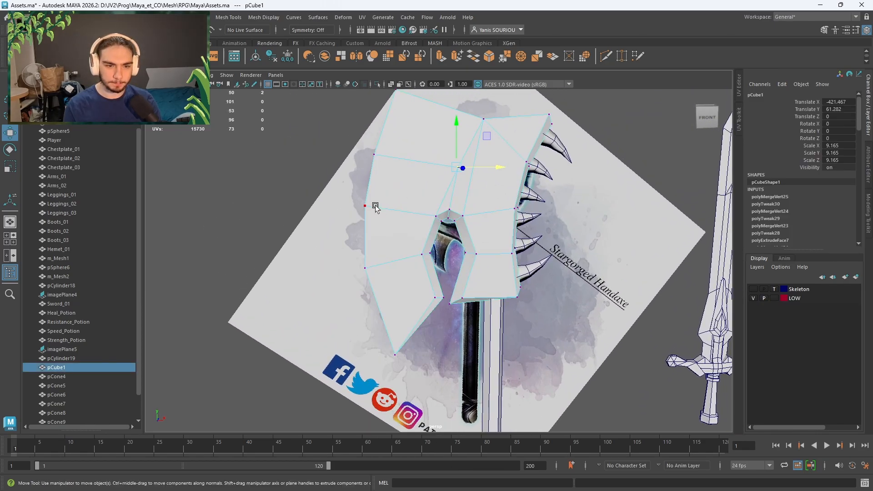
{"action": "left_click", "coordinate": [372, 205]}
{"action": "left_click", "coordinate": [396, 354]}
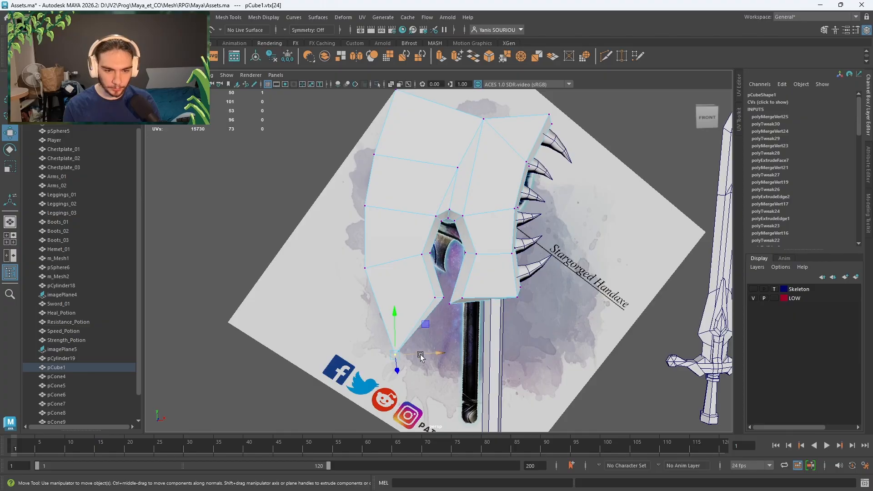
{"action": "left_click_drag", "start_coordinate": [421, 356], "coordinate": [453, 356]}
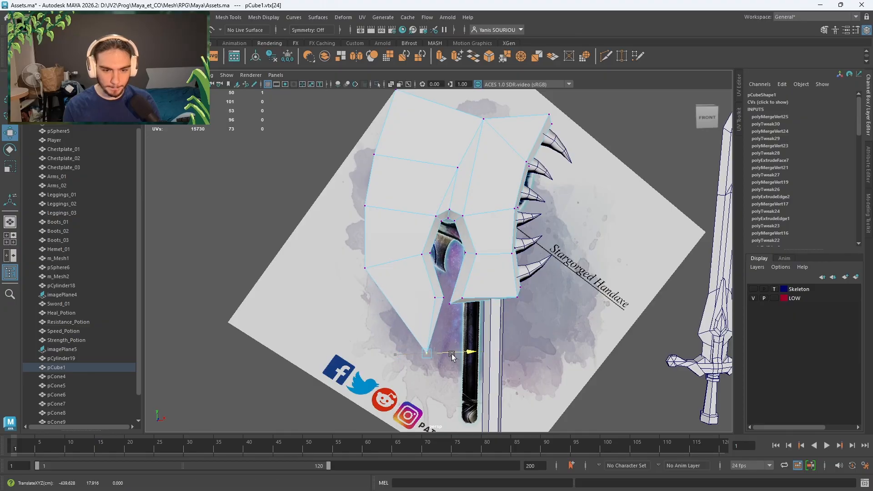
- Move three vertices on the blade's outer cutting edge horizontally inward and lower the bottommost of them slightly
{"action": "left_click", "coordinate": [387, 279]}
{"action": "left_click_drag", "start_coordinate": [403, 270], "coordinate": [416, 269]}
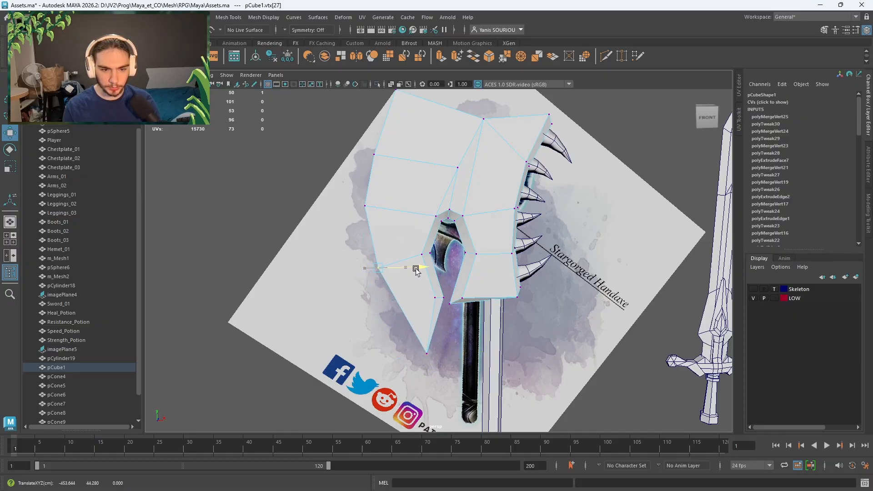
{"action": "left_click", "coordinate": [384, 207]}
{"action": "left_click_drag", "start_coordinate": [400, 207], "coordinate": [409, 207]}
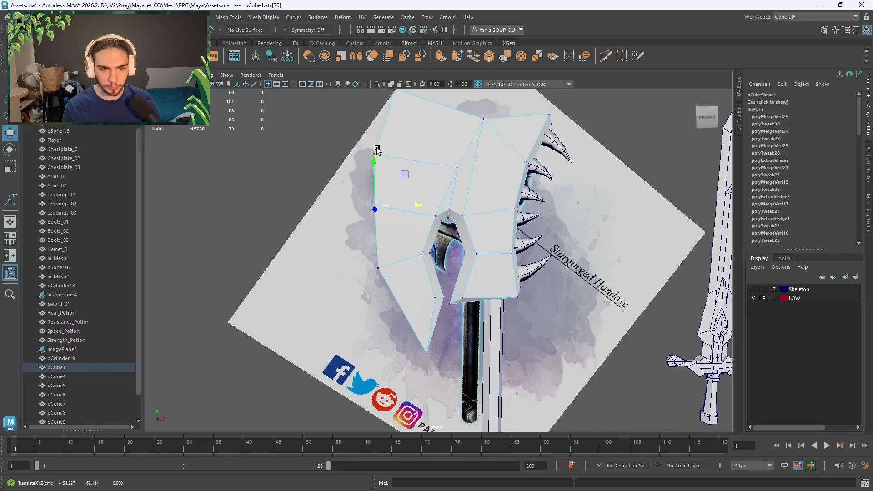
{"action": "left_click", "coordinate": [377, 149]}
{"action": "left_click_drag", "start_coordinate": [399, 154], "coordinate": [406, 157]}
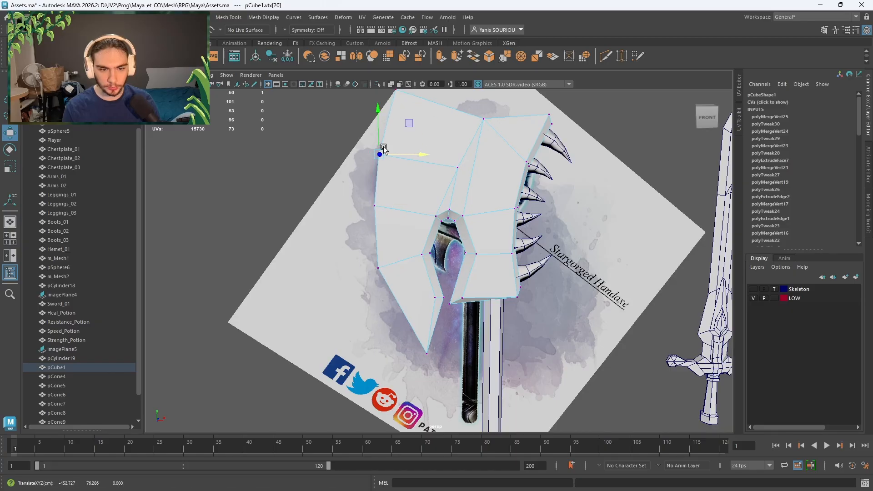
{"action": "left_click", "coordinate": [378, 268]}
{"action": "left_click_drag", "start_coordinate": [378, 234], "coordinate": [376, 247]}
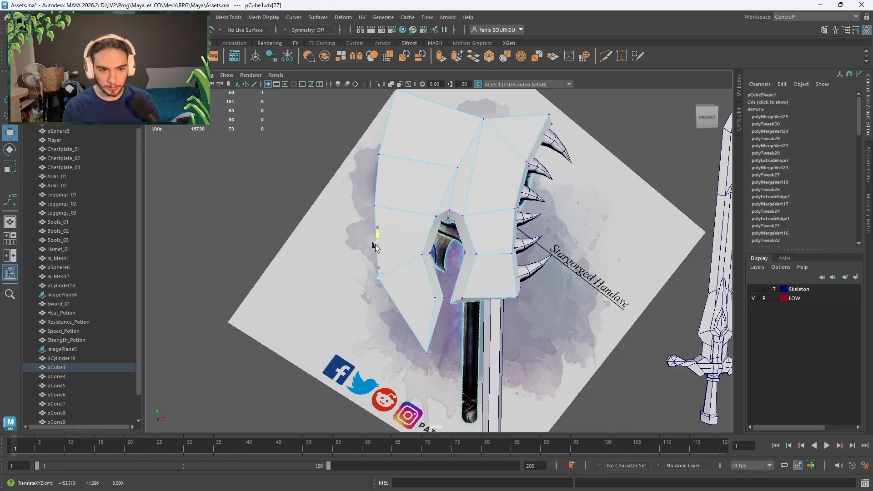
- Select five of the spikes together with the blade and combine them into one mesh
{"action": "left_click_drag", "start_coordinate": [410, 285], "coordinate": [458, 316]}
{"action": "scroll", "coordinate": [471, 287], "scroll_direction": "up", "scroll_amount": 5}
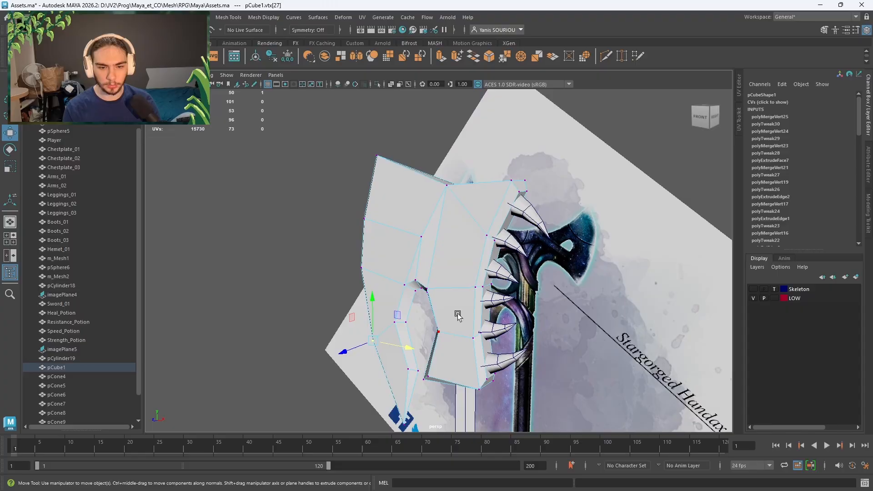
{"action": "left_click", "coordinate": [531, 223], "text": "shift"}
{"action": "left_click", "coordinate": [503, 271], "text": "shift"}
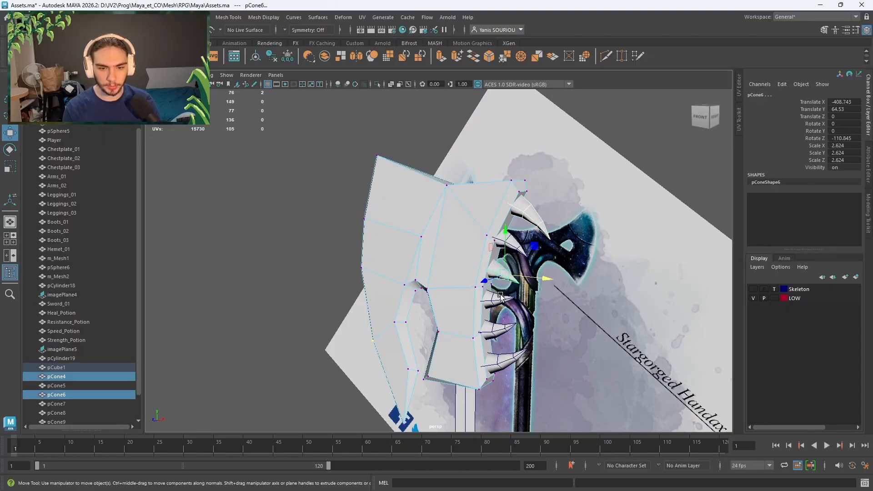
{"action": "left_click", "coordinate": [501, 298], "text": "shift"}
{"action": "left_click", "coordinate": [502, 328], "text": "shift"}
{"action": "left_click", "coordinate": [502, 360], "text": "shift"}
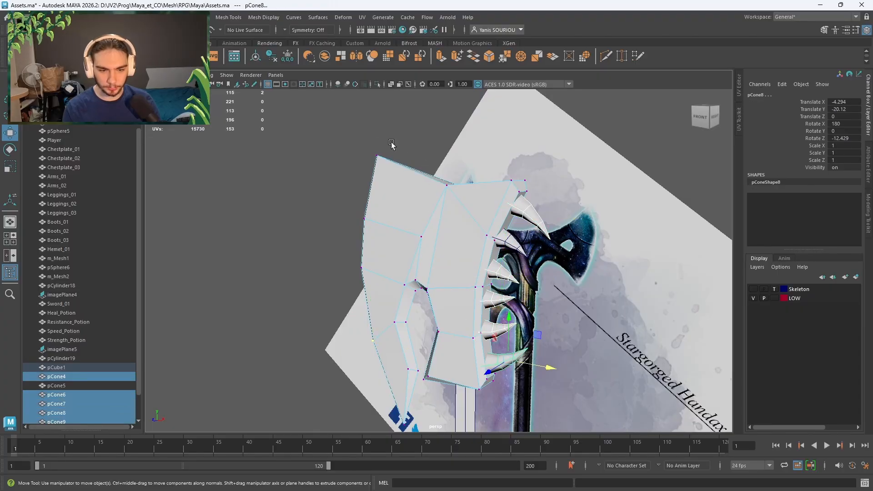
{"action": "right_click_drag", "start_coordinate": [392, 199], "coordinate": [416, 178]}
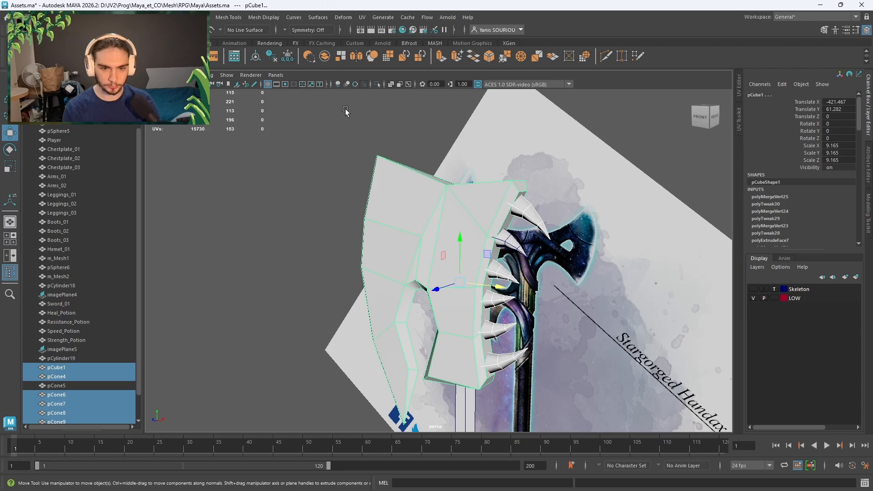
{"action": "left_click", "coordinate": [313, 56]}
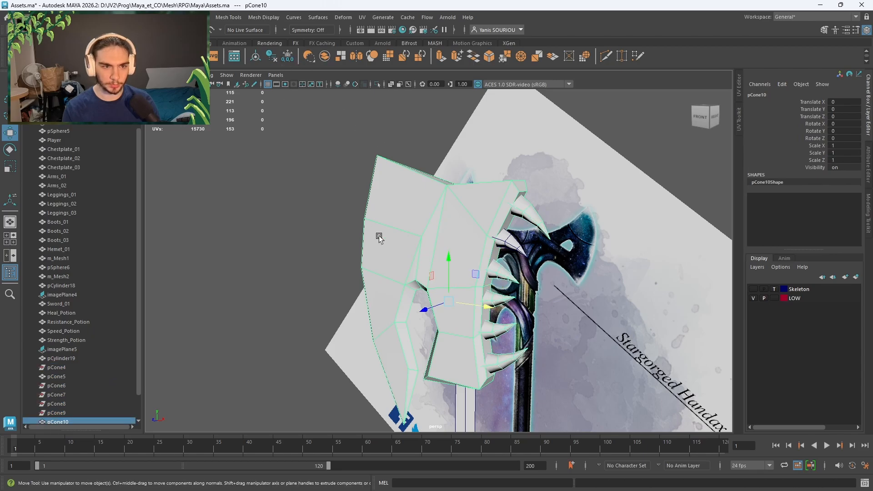
- Try to scale the combined blade down uniformly in the front view
{"action": "left_click_drag", "start_coordinate": [377, 234], "coordinate": [451, 291], "text": "alt"}
{"action": "key", "text": "space"}
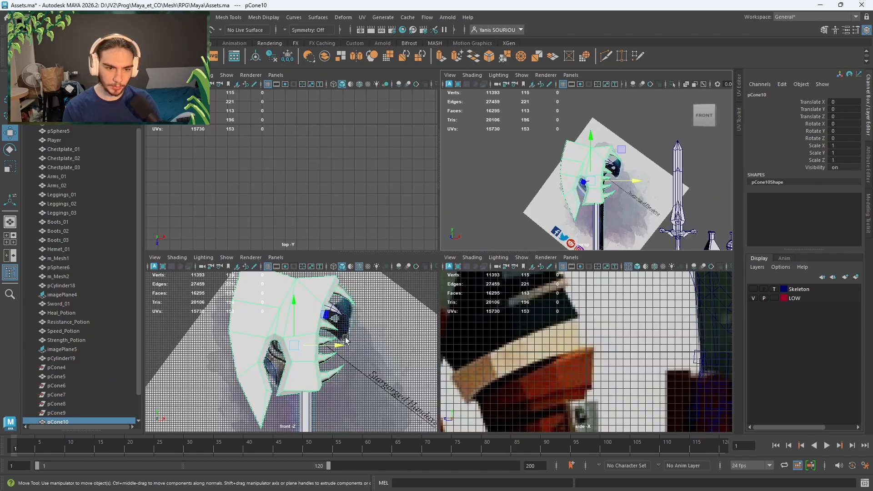
{"action": "key", "text": "space"}
{"action": "key", "text": "r"}
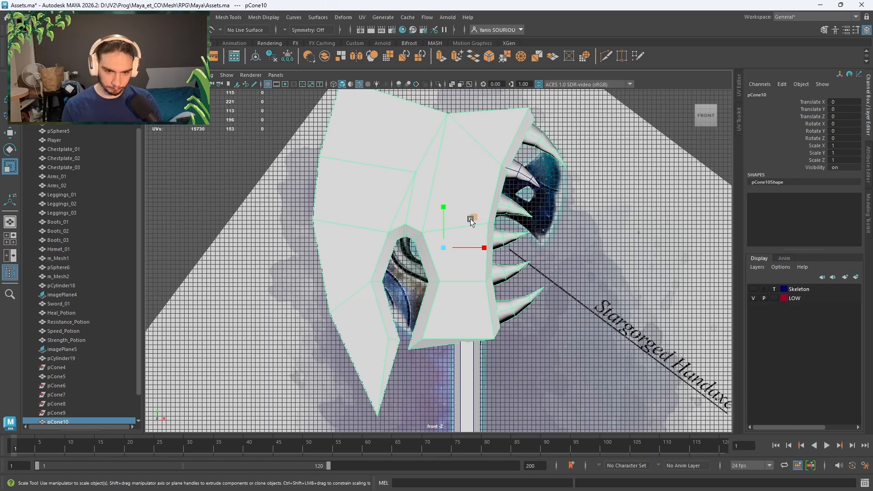
{"action": "left_click_drag", "start_coordinate": [471, 221], "coordinate": [472, 227]}
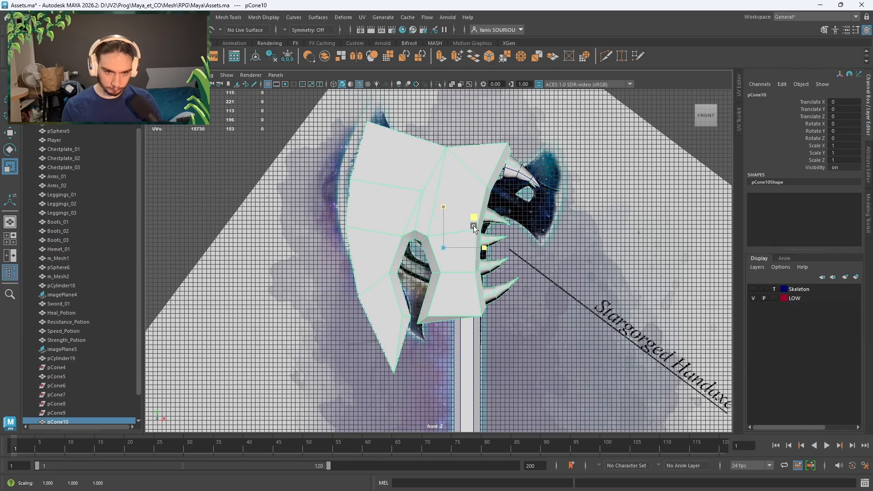
{"action": "key", "text": "ctrl+z"}
- Combine the left-out second spike from the top with the blade mesh and delete the history
{"action": "left_click", "coordinate": [539, 184], "text": "shift"}
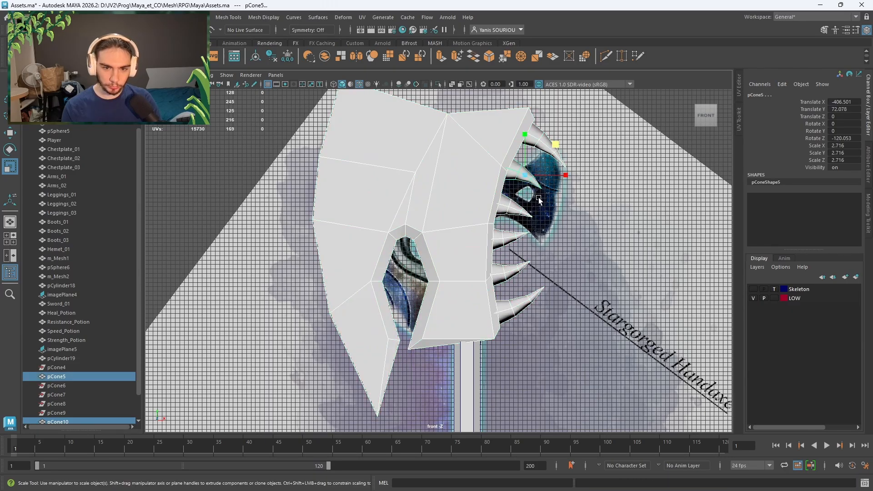
{"action": "left_click", "coordinate": [326, 57]}
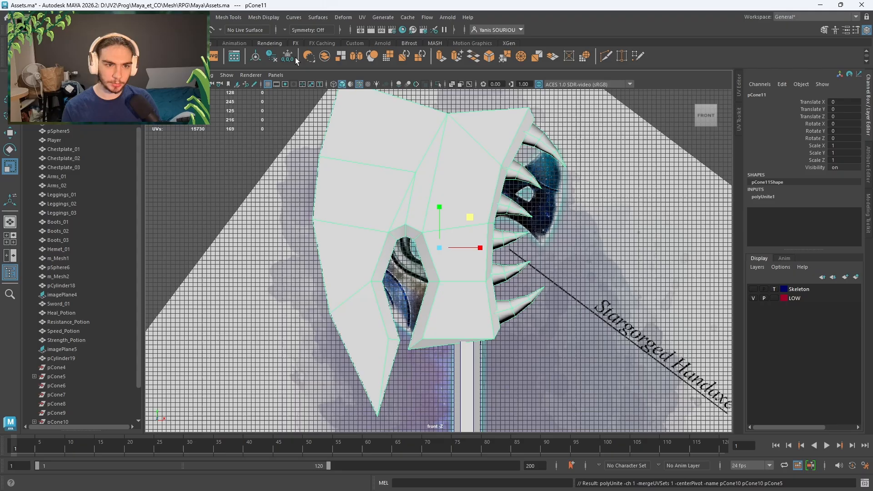
{"action": "left_click", "coordinate": [270, 59]}
- Delete the leftover empty nodes pCone4 through pCone9 from the scene
{"action": "left_click", "coordinate": [83, 370]}
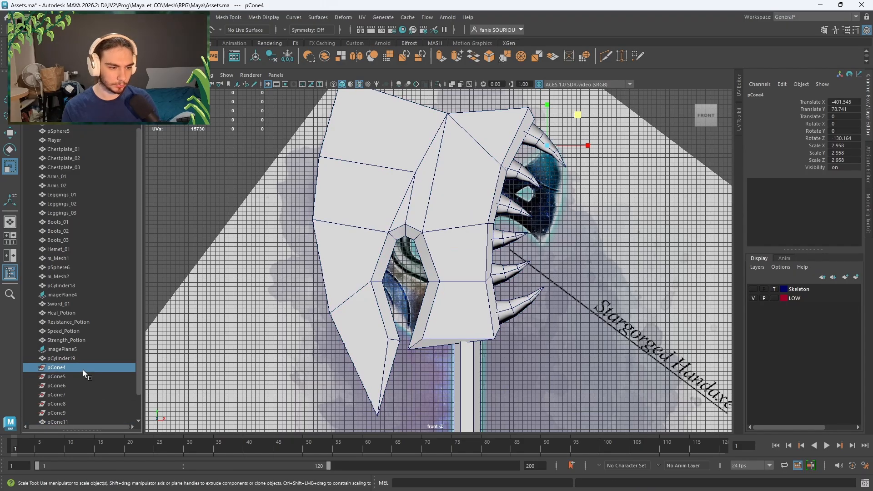
{"action": "left_click", "coordinate": [83, 370]}
{"action": "key", "text": "Delete"}
{"action": "left_click", "coordinate": [83, 370]}
{"action": "key", "text": "Delete"}
{"action": "double_click", "coordinate": [83, 370]}
{"action": "key", "text": "Delete"}
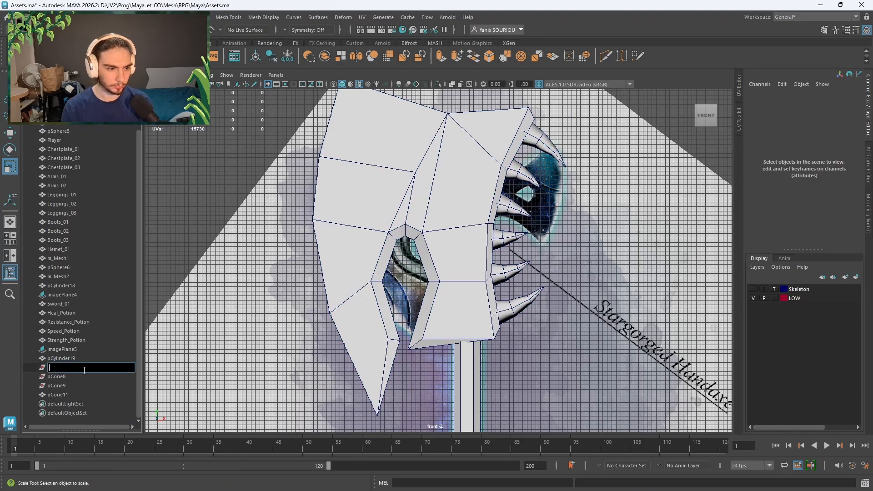
{"action": "left_click", "coordinate": [57, 373]}
{"action": "key", "text": "Delete"}
{"action": "left_click", "coordinate": [63, 379]}
{"action": "key", "text": "Delete"}
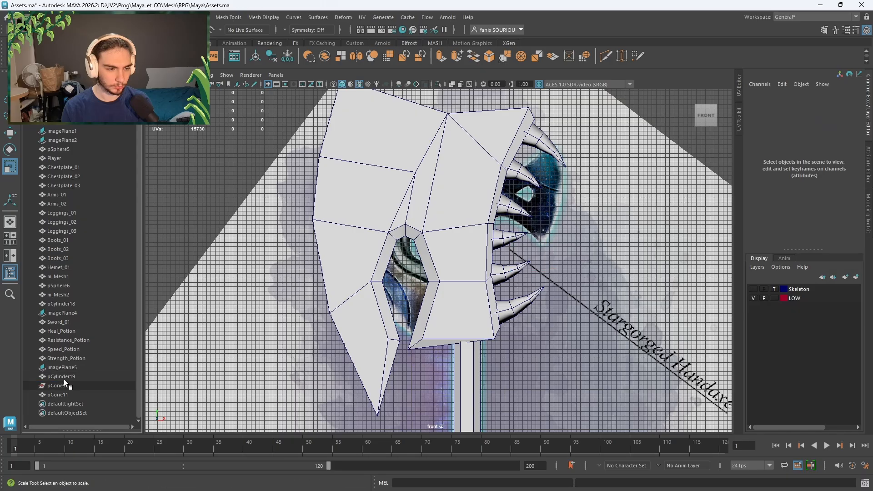
{"action": "left_click", "coordinate": [61, 385]}
{"action": "key", "text": "Delete"}
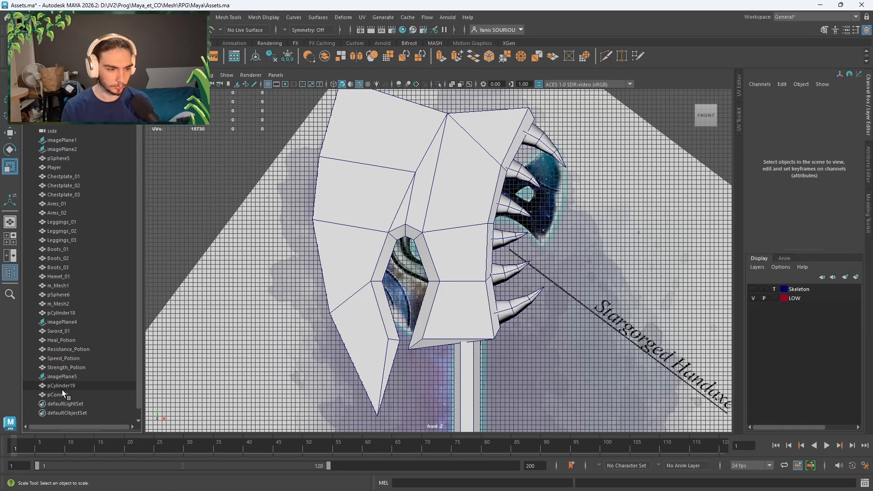
- Scale the combined axe head down and move it over the handle's top, to about X 4.6 and Y 9.8
{"action": "left_click", "coordinate": [66, 394]}
{"action": "left_click_drag", "start_coordinate": [449, 241], "coordinate": [433, 245]}
{"action": "key", "text": "ctrl+z"}
{"action": "mouse_move", "coordinate": [470, 218]}
{"action": "left_mouse_down"}
{"action": "mouse_move", "coordinate": [460, 220]}
{"action": "mouse_move", "coordinate": [467, 216]}
{"action": "left_mouse_up"}
{"action": "key", "text": "w"}
{"action": "middle_click_drag", "start_coordinate": [467, 214], "coordinate": [467, 175]}
{"action": "left_click_drag", "start_coordinate": [472, 204], "coordinate": [495, 208]}
{"action": "scroll", "coordinate": [500, 209], "scroll_direction": "down", "scroll_amount": 5}
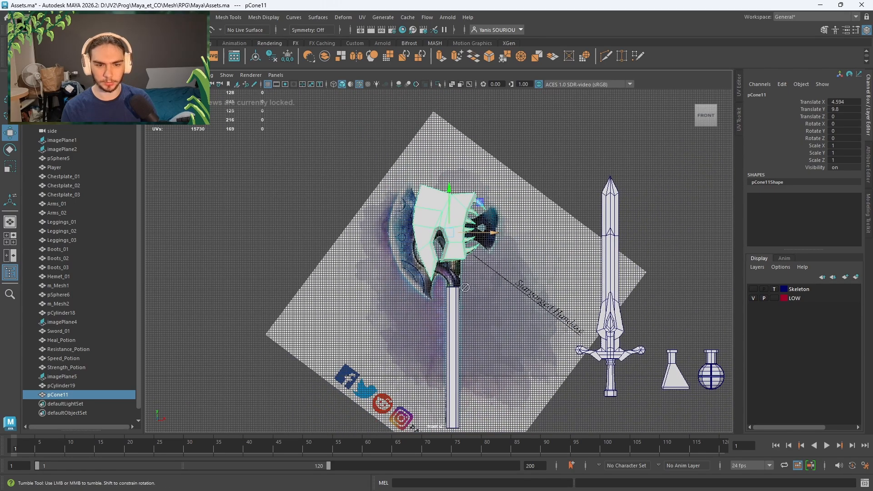
{"action": "middle_click_drag", "start_coordinate": [513, 297], "coordinate": [489, 311]}
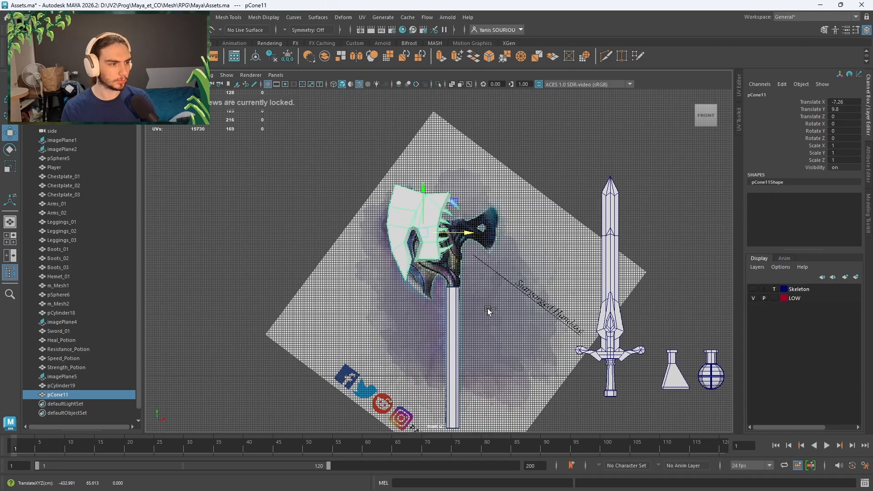
{"action": "key", "text": "ctrl+z"}
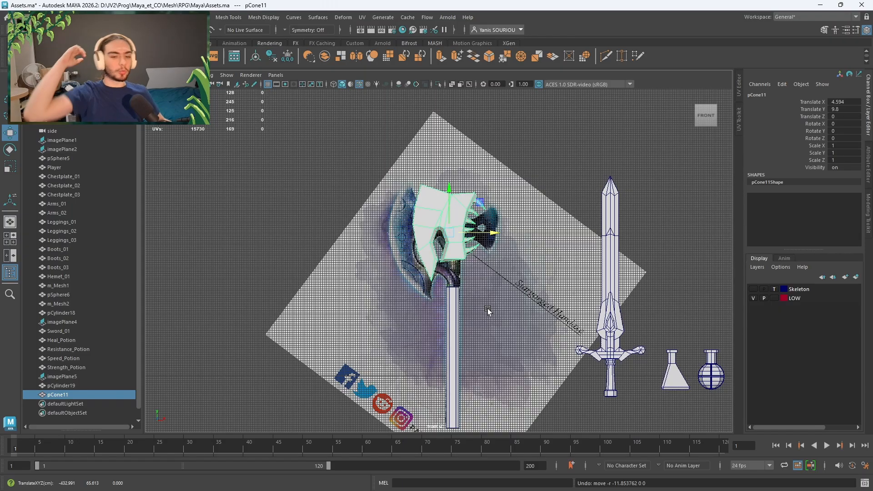
- Select all the cap faces on the handle's top end in the perspective view and delete them
{"action": "left_click", "coordinate": [452, 319]}
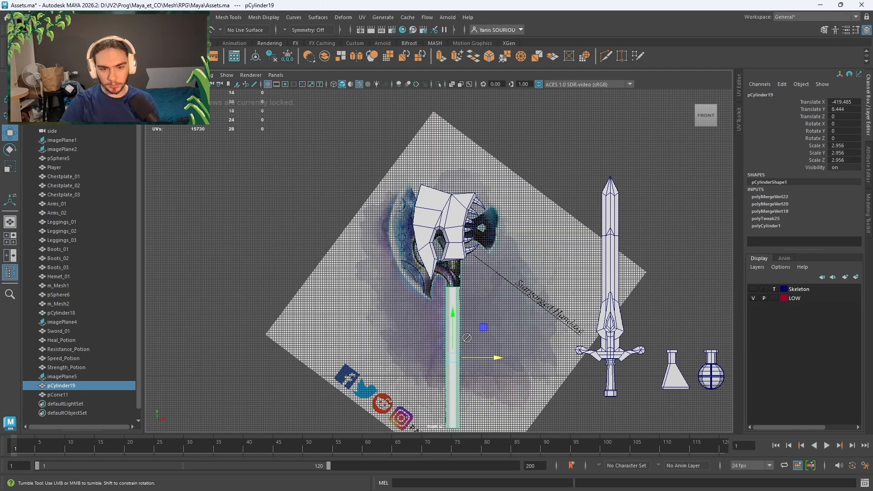
{"action": "key", "text": "space"}
{"action": "left_click_drag", "start_coordinate": [546, 235], "coordinate": [540, 212], "text": "alt"}
{"action": "key", "text": "space"}
{"action": "middle_click_drag", "start_coordinate": [540, 213], "coordinate": [518, 146], "text": "alt"}
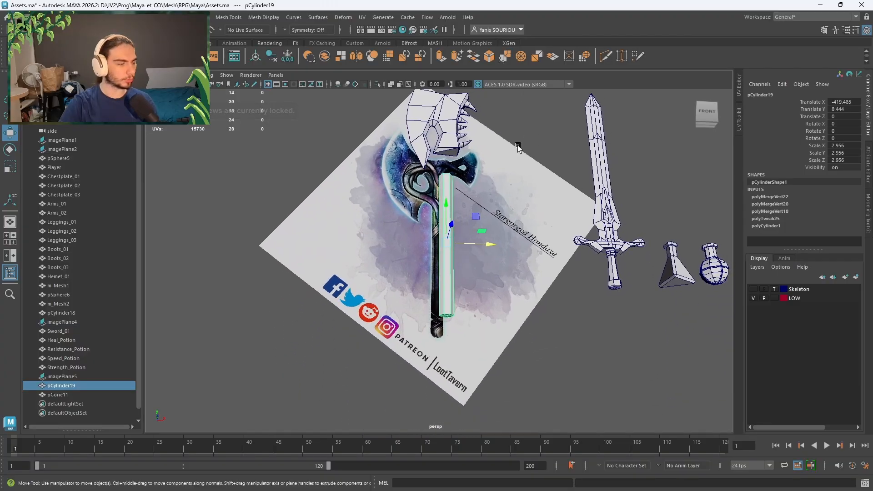
{"action": "scroll", "coordinate": [536, 222], "scroll_direction": "up", "scroll_amount": 4}
{"action": "left_click_drag", "start_coordinate": [536, 222], "coordinate": [517, 243], "text": "alt"}
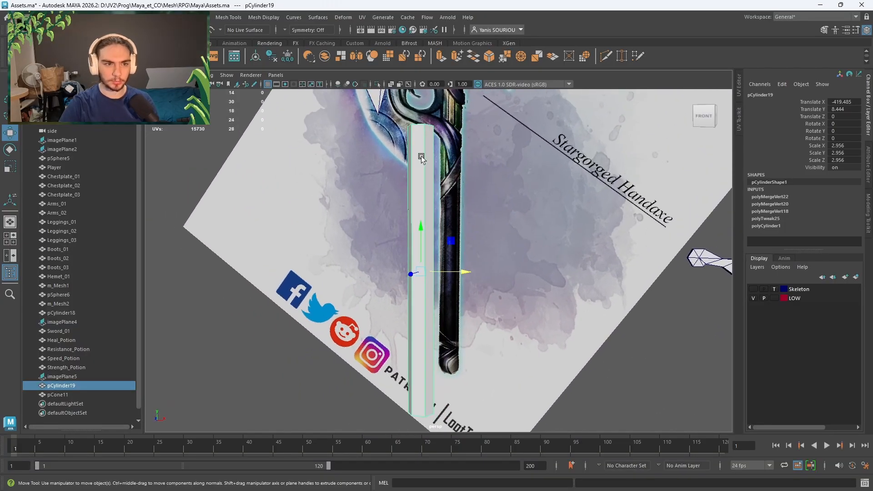
{"action": "scroll", "coordinate": [405, 159], "scroll_direction": "down", "scroll_amount": 5}
{"action": "scroll", "coordinate": [435, 198], "scroll_direction": "up", "scroll_amount": 4}
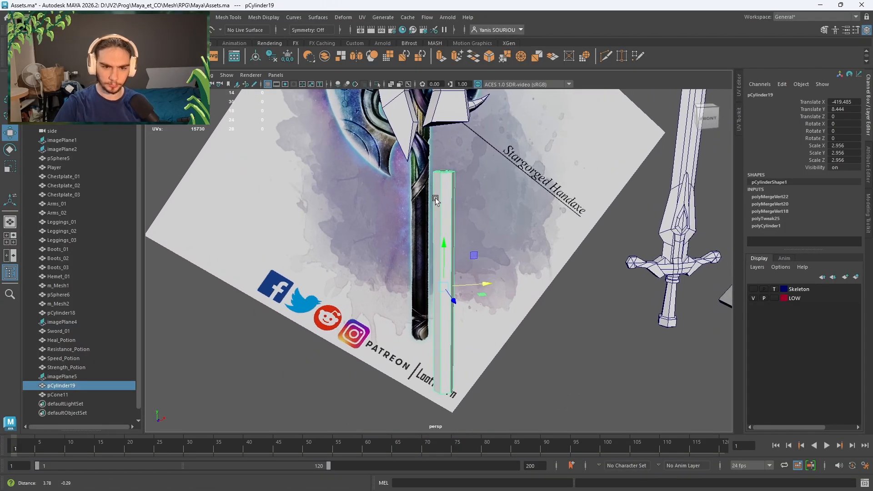
{"action": "scroll", "coordinate": [436, 198], "scroll_direction": "up", "scroll_amount": 2}
{"action": "right_click_drag", "start_coordinate": [425, 162], "coordinate": [430, 187]}
{"action": "left_click_drag", "start_coordinate": [430, 187], "coordinate": [415, 212], "text": "alt"}
{"action": "left_click", "coordinate": [403, 243]}
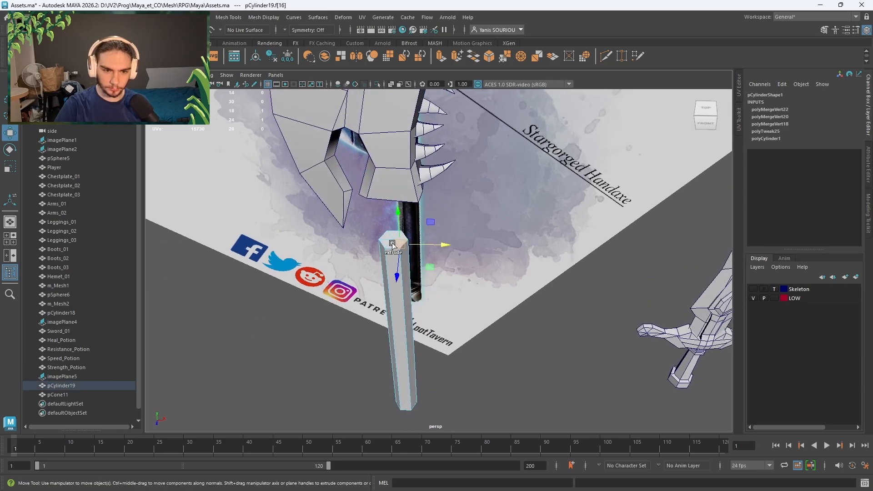
{"action": "scroll", "coordinate": [384, 236], "scroll_direction": "up", "scroll_amount": 2}
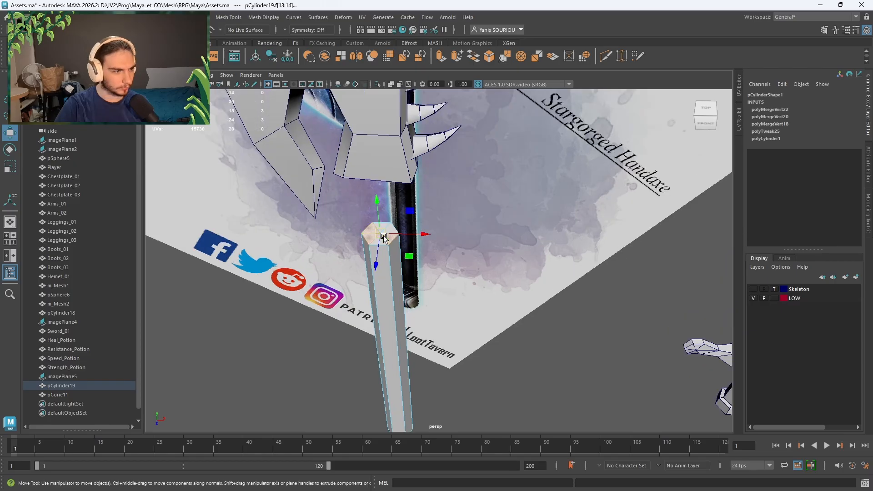
{"action": "scroll", "coordinate": [378, 232], "scroll_direction": "up", "scroll_amount": 2}
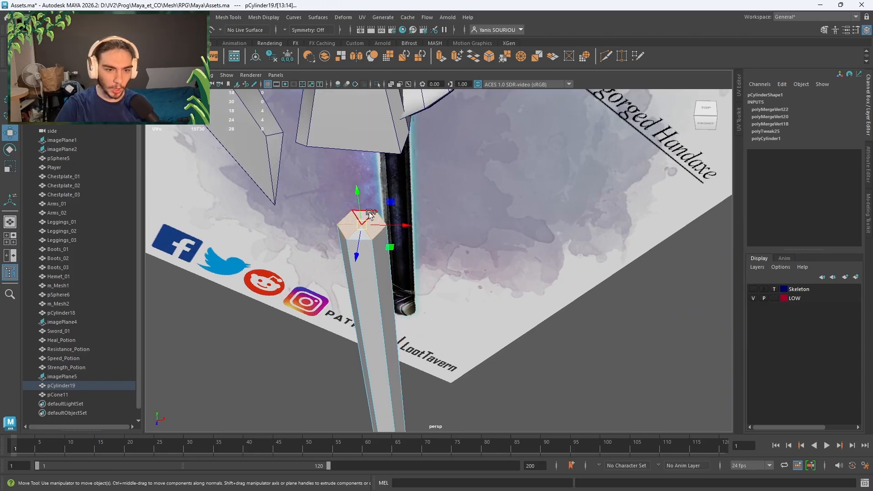
{"action": "left_click", "coordinate": [370, 237], "text": "shift"}
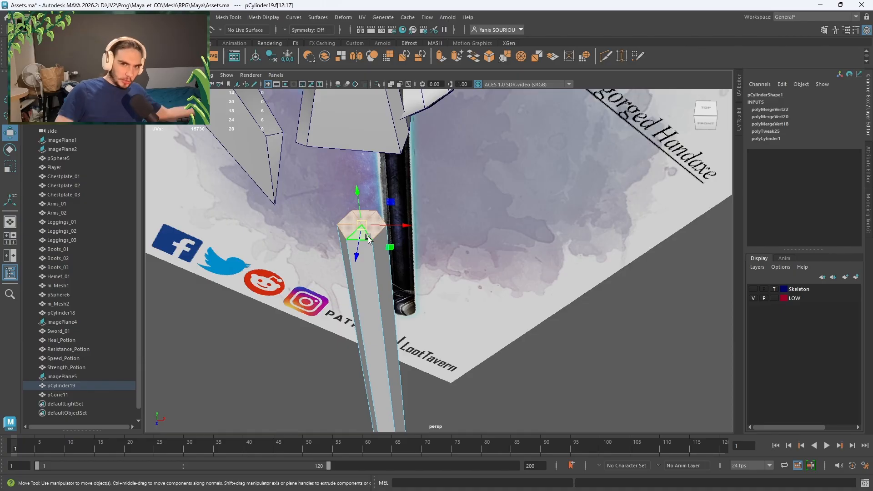
{"action": "key", "text": "Delete"}
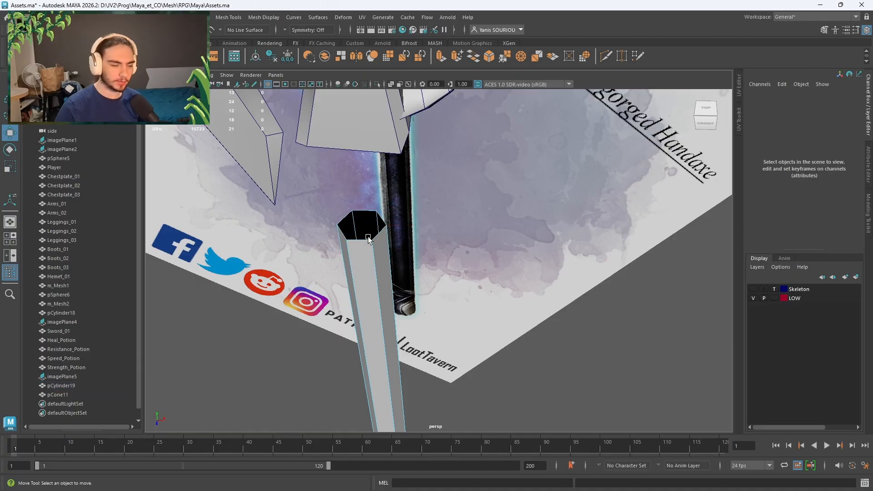
- Select the open border edge loop at the handle's top and raise it up into the axe head
{"action": "scroll", "coordinate": [392, 264], "scroll_direction": "down", "scroll_amount": 2}
{"action": "left_click_drag", "start_coordinate": [428, 267], "coordinate": [469, 212], "text": "alt"}
{"action": "right_click_drag", "start_coordinate": [472, 225], "coordinate": [474, 199]}
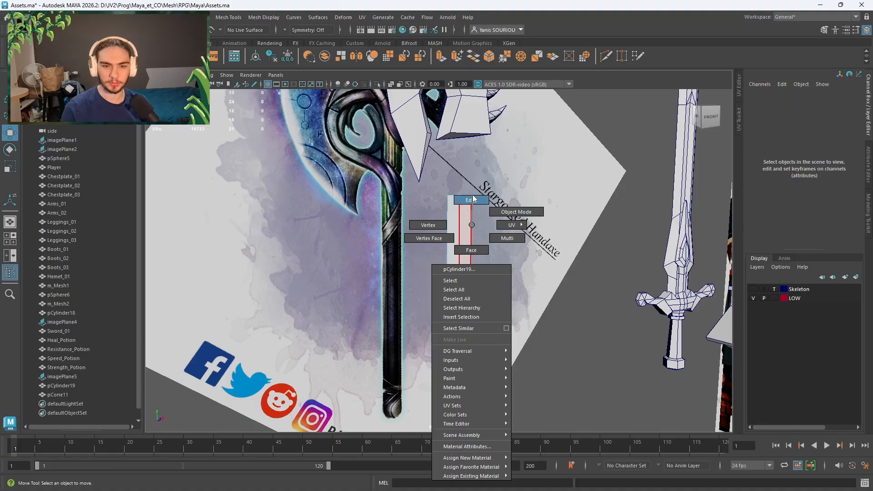
{"action": "left_click_drag", "start_coordinate": [473, 197], "coordinate": [432, 223], "text": "alt"}
{"action": "right_click_drag", "start_coordinate": [425, 231], "coordinate": [427, 216]}
{"action": "double_click", "coordinate": [429, 236]}
{"action": "left_click_drag", "start_coordinate": [429, 236], "coordinate": [455, 241], "text": "alt"}
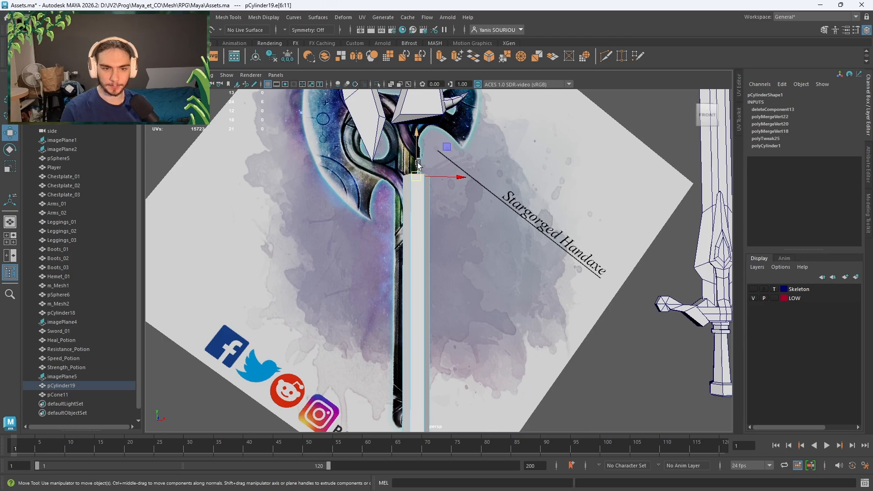
{"action": "left_click_drag", "start_coordinate": [418, 163], "coordinate": [432, 106]}
{"action": "middle_click_drag", "start_coordinate": [434, 118], "coordinate": [418, 222], "text": "alt"}
{"action": "key", "text": "r"}
{"action": "left_click_drag", "start_coordinate": [449, 204], "coordinate": [490, 334], "text": "alt"}
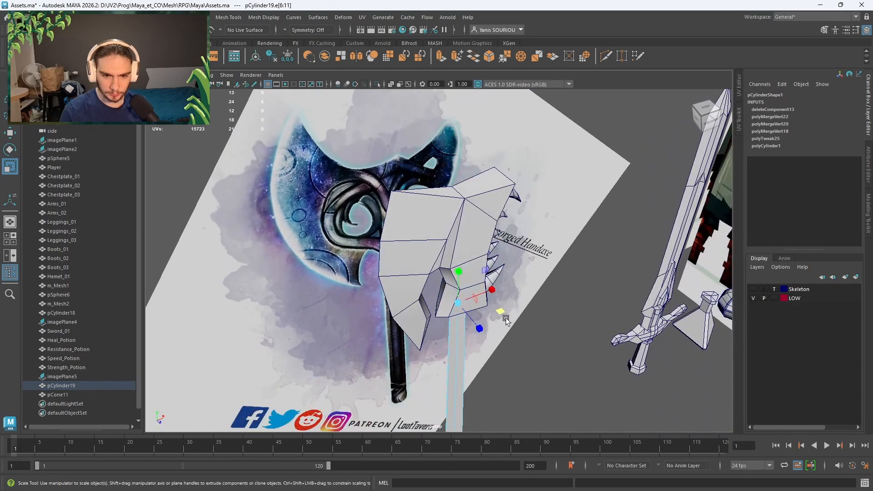
- Move the axe head along X to about 3.5 so it sits over the handle
{"action": "left_click", "coordinate": [455, 241]}
{"action": "key", "text": "w"}
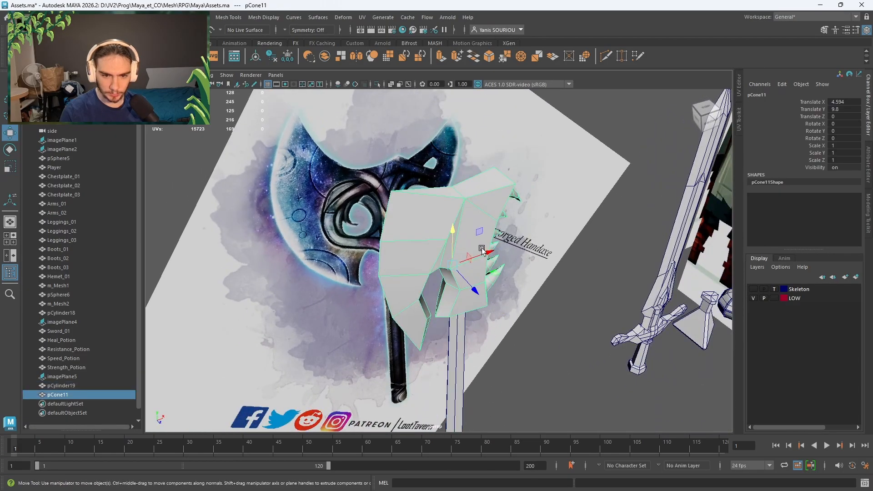
{"action": "left_click_drag", "start_coordinate": [485, 253], "coordinate": [473, 279]}
{"action": "left_click_drag", "start_coordinate": [455, 230], "coordinate": [556, 236], "text": "alt"}
{"action": "key", "text": "r"}
{"action": "left_click_drag", "start_coordinate": [537, 146], "coordinate": [513, 251]}
{"action": "scroll", "coordinate": [510, 235], "scroll_direction": "down", "scroll_amount": 5}
{"action": "scroll", "coordinate": [510, 235], "scroll_direction": "down", "scroll_amount": 3}
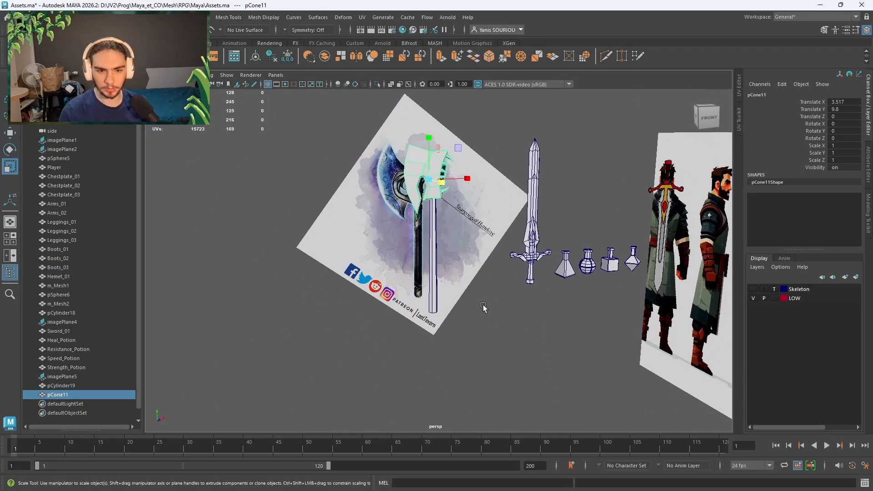
- Insert three edge loops around the handle with Multi-Cut, spaced along the shaft below the axe head
{"action": "scroll", "coordinate": [484, 306], "scroll_direction": "up", "scroll_amount": 6}
{"action": "left_click", "coordinate": [424, 281]}
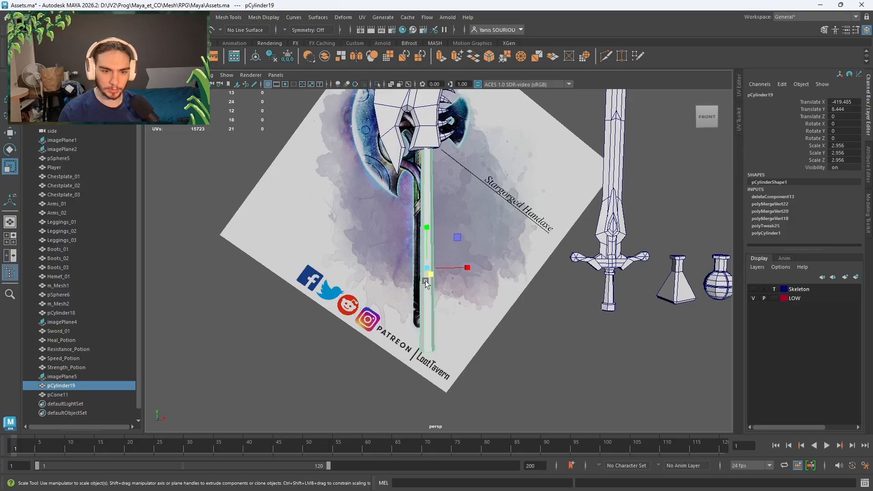
{"action": "middle_click_drag", "start_coordinate": [425, 280], "coordinate": [454, 305], "text": "alt"}
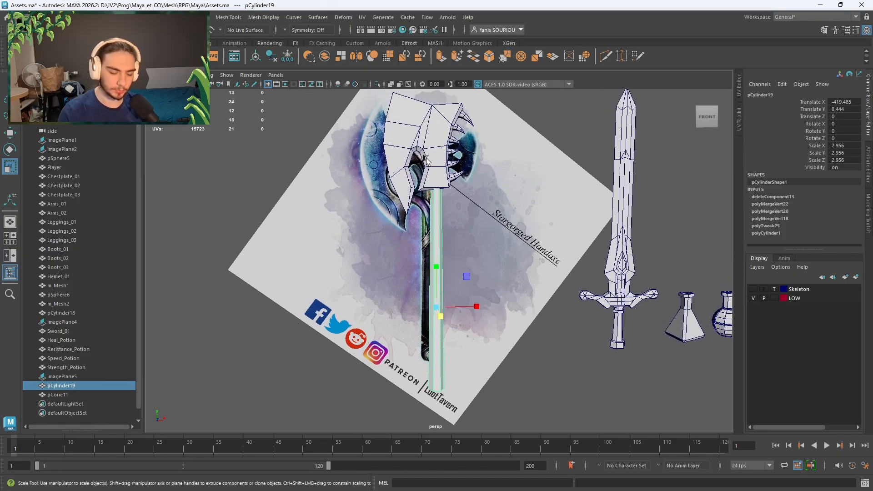
{"action": "key", "text": "w"}
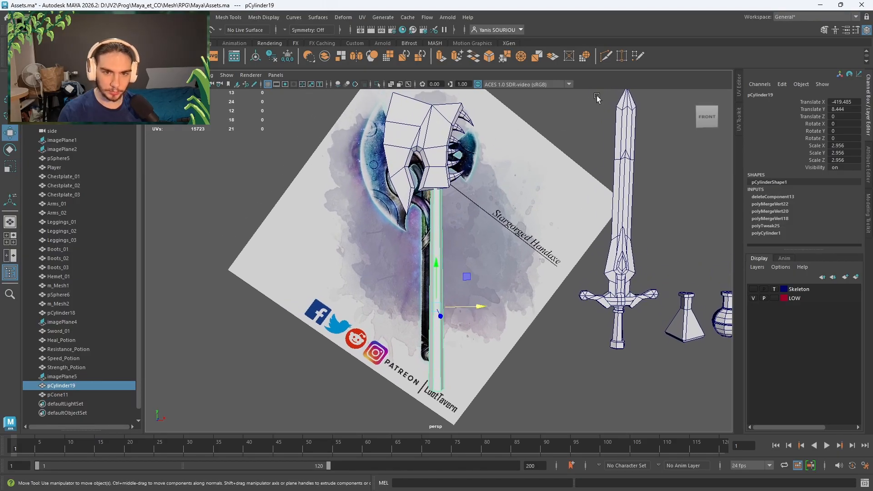
{"action": "left_click", "coordinate": [610, 61]}
{"action": "left_click", "coordinate": [440, 282], "text": "ctrl"}
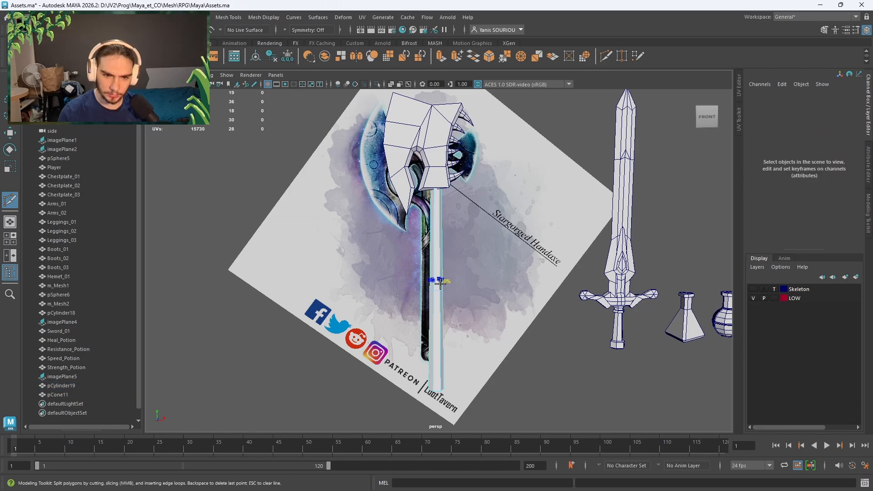
{"action": "left_click", "coordinate": [439, 239], "text": "ctrl"}
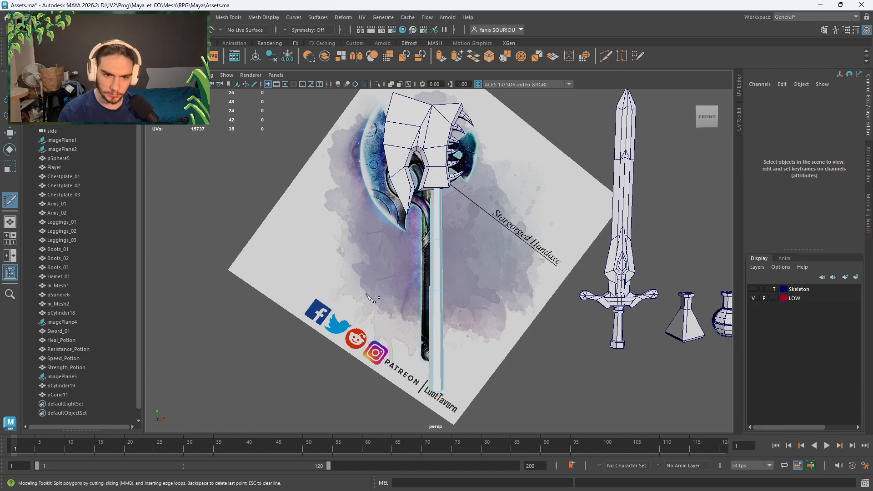
{"action": "left_click", "coordinate": [437, 340], "text": "ctrl"}
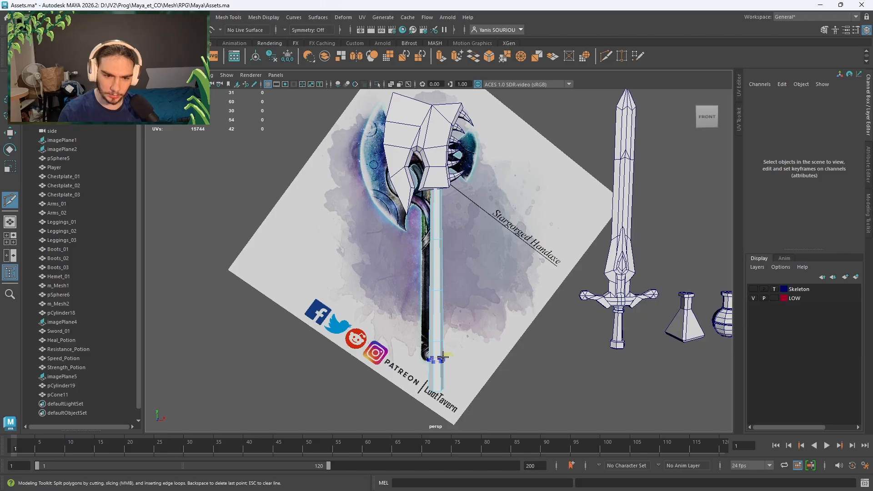
{"action": "left_click_drag", "start_coordinate": [490, 340], "coordinate": [436, 298], "text": "alt"}
{"action": "middle_click_drag", "start_coordinate": [435, 299], "coordinate": [427, 248], "text": "alt"}
{"action": "left_click_drag", "start_coordinate": [427, 248], "coordinate": [424, 283], "text": "alt"}
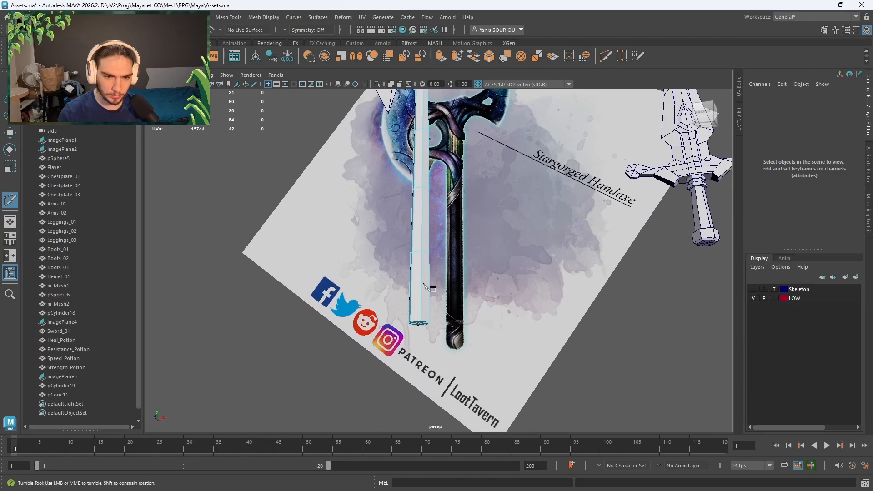
{"action": "scroll", "coordinate": [412, 297], "scroll_direction": "up", "scroll_amount": 4}
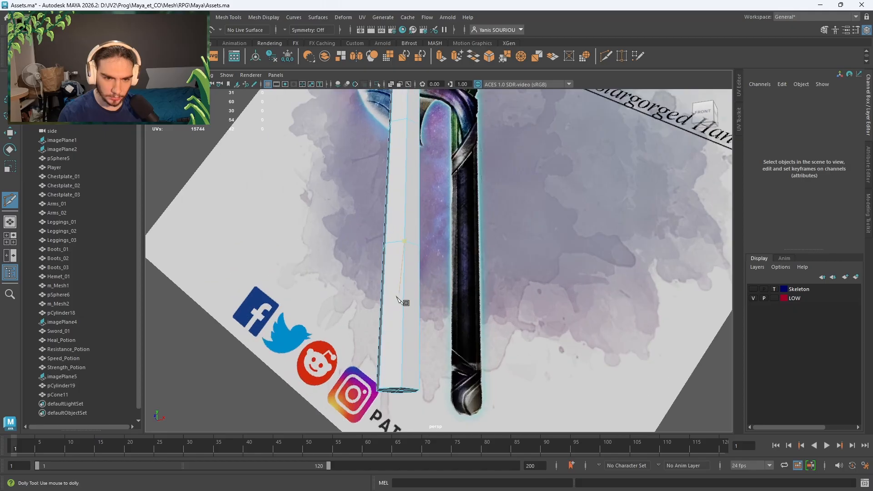
{"action": "middle_click", "coordinate": [396, 298], "text": "ctrl"}
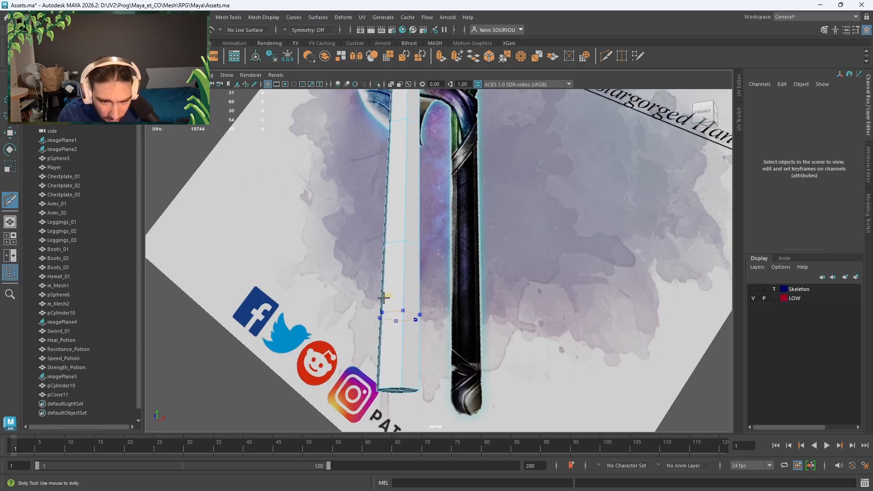
{"action": "scroll", "coordinate": [397, 298], "scroll_direction": "down", "scroll_amount": 5}
{"action": "left_click_drag", "start_coordinate": [396, 297], "coordinate": [461, 323], "text": "alt"}
{"action": "key", "text": "q"}
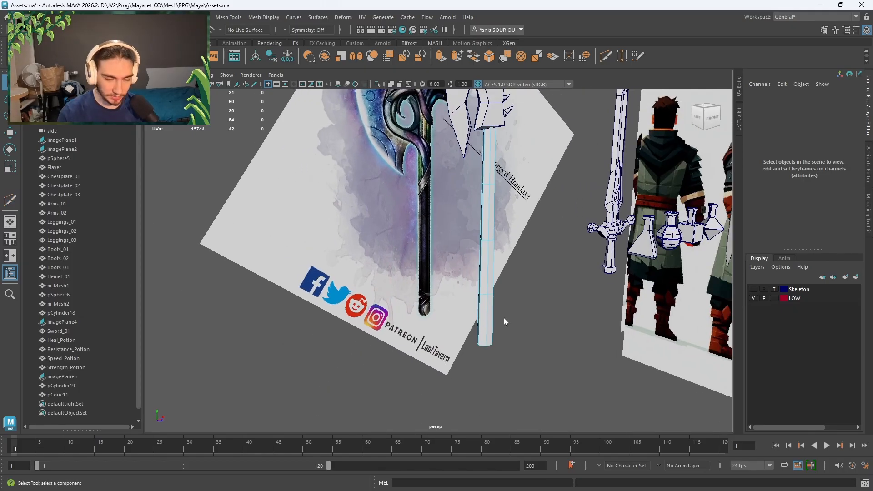
- Try the lambert1 material on the handle, assign standardSurface1 in its place, and return to object mode
{"action": "right_click_drag", "start_coordinate": [504, 231], "coordinate": [566, 428]}
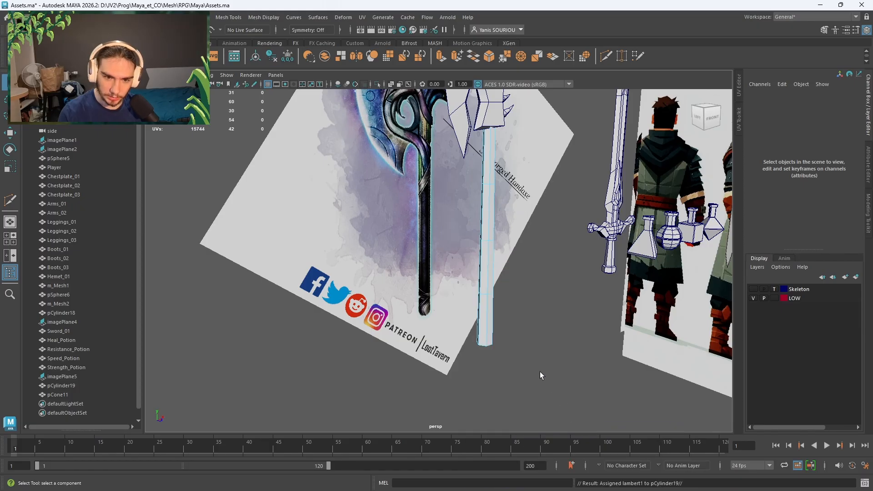
{"action": "right_click_drag", "start_coordinate": [506, 231], "coordinate": [559, 484]}
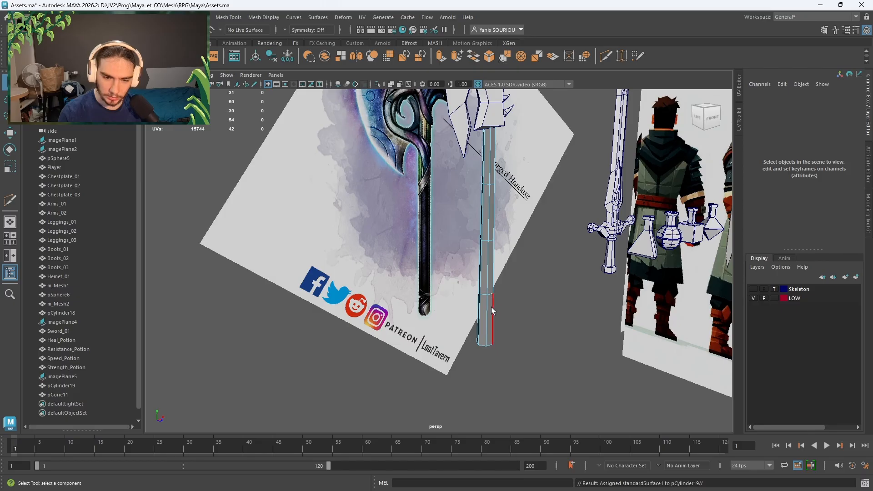
{"action": "right_click_drag", "start_coordinate": [491, 307], "coordinate": [514, 220]}
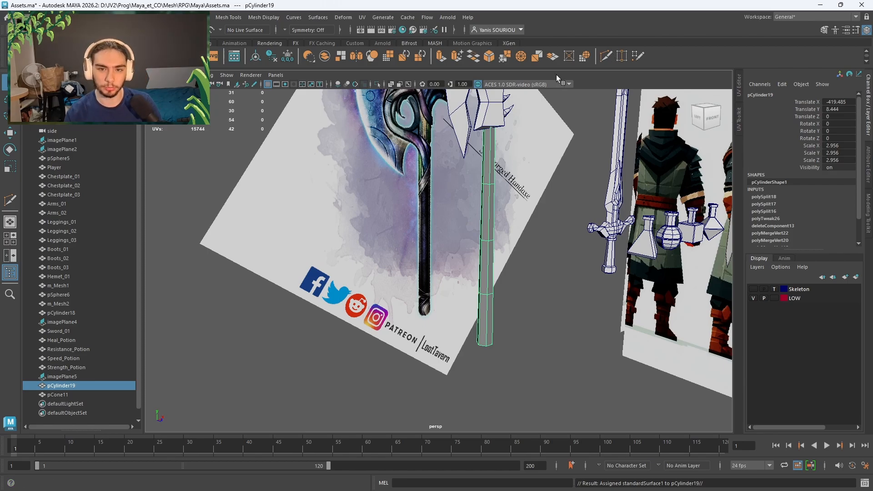
- Insert four more edge loops on the handle with Multi-Cut, midway along the sections between the existing loops and ends
{"action": "key", "text": "y"}
{"action": "scroll", "coordinate": [482, 173], "scroll_direction": "up", "scroll_amount": 3}
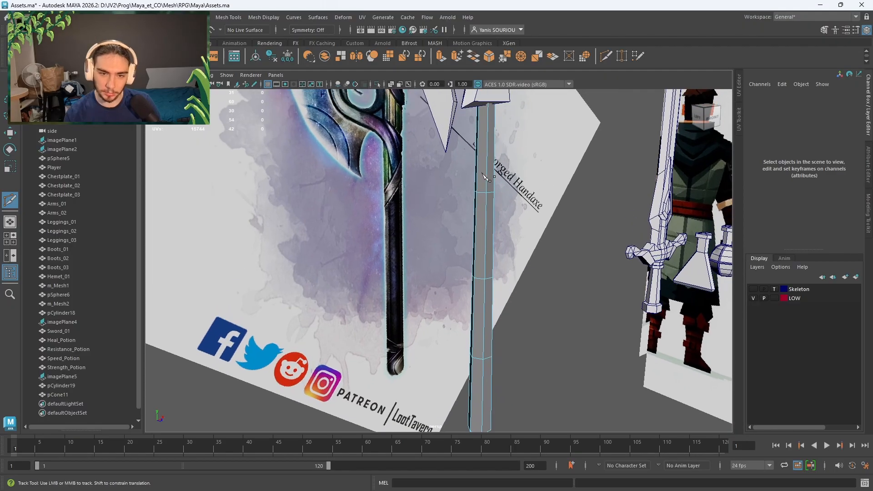
{"action": "scroll", "coordinate": [485, 175], "scroll_direction": "up", "scroll_amount": 3}
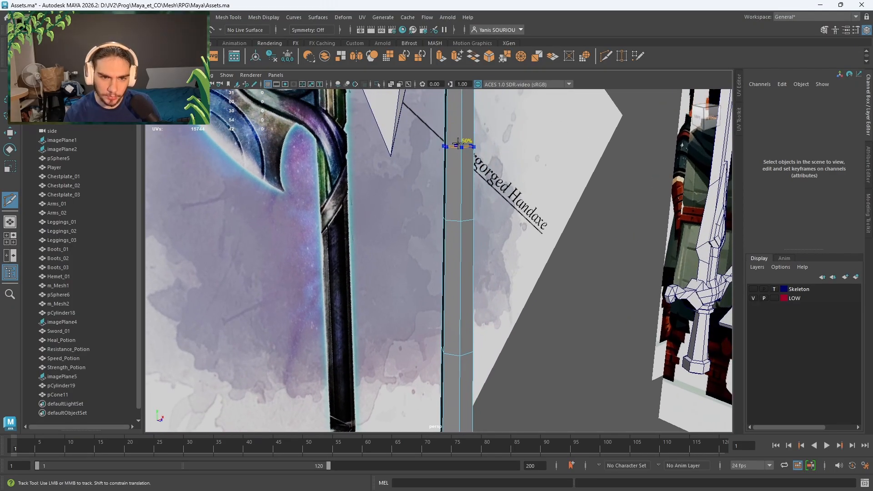
{"action": "left_click", "coordinate": [457, 144], "text": "ctrl"}
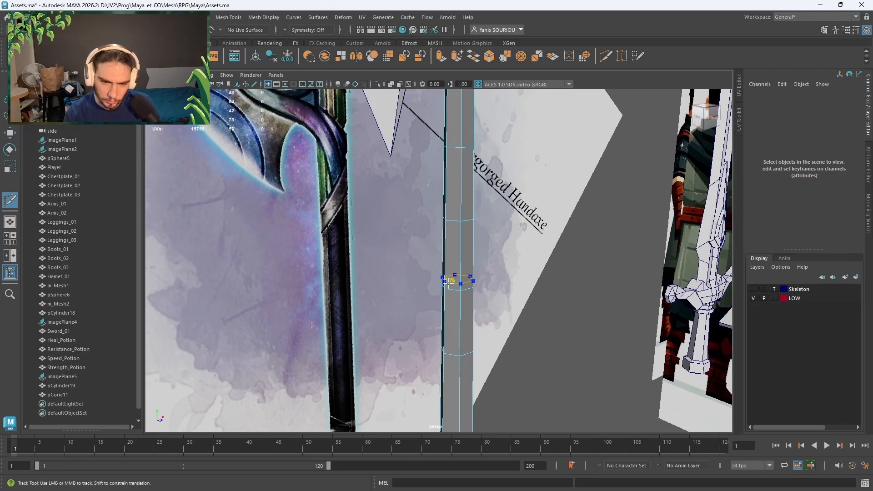
{"action": "middle_click_drag", "start_coordinate": [449, 282], "coordinate": [453, 220], "text": "alt"}
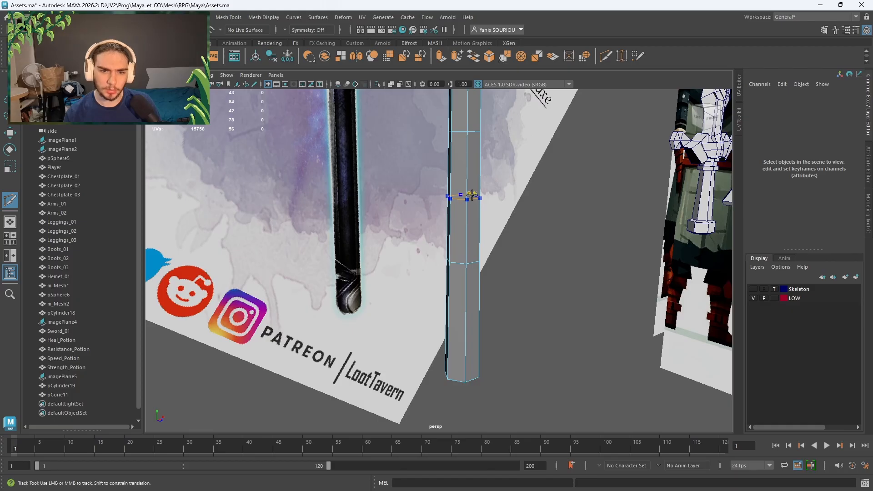
{"action": "left_click", "coordinate": [472, 196], "text": "ctrl"}
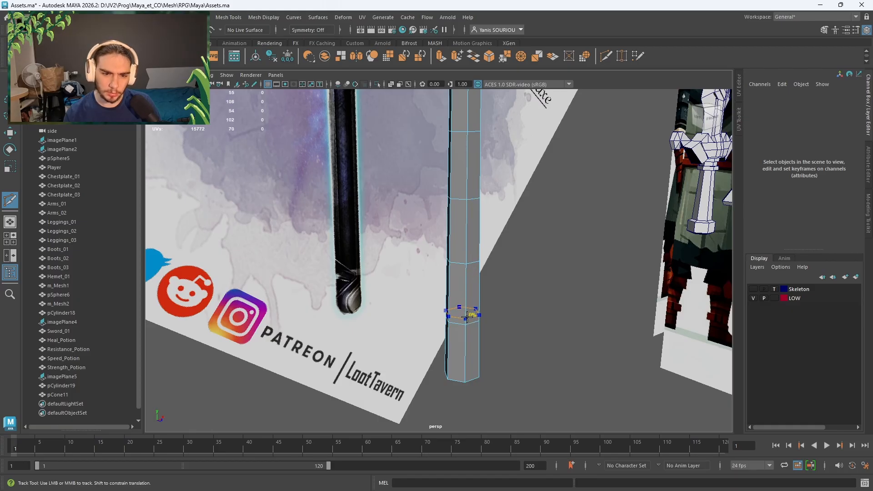
{"action": "left_click_drag", "start_coordinate": [468, 315], "coordinate": [501, 339], "text": "alt"}
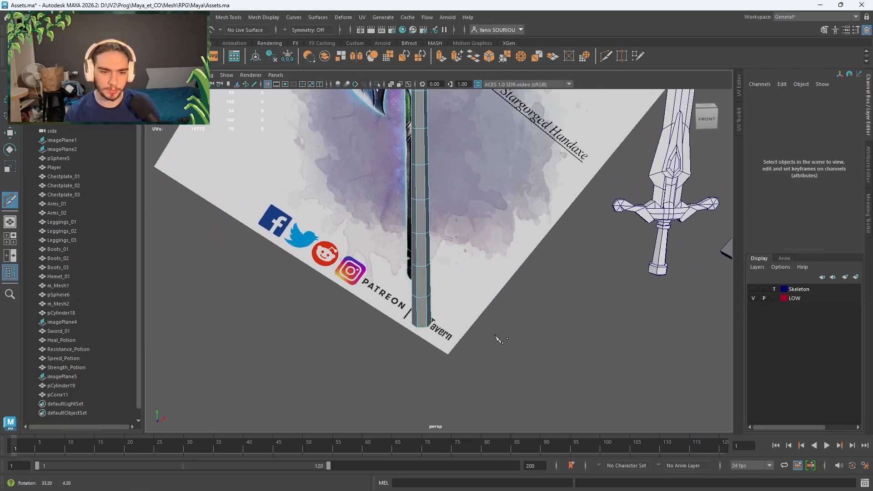
{"action": "scroll", "coordinate": [493, 345], "scroll_direction": "up", "scroll_amount": 3}
{"action": "key", "text": "q"}
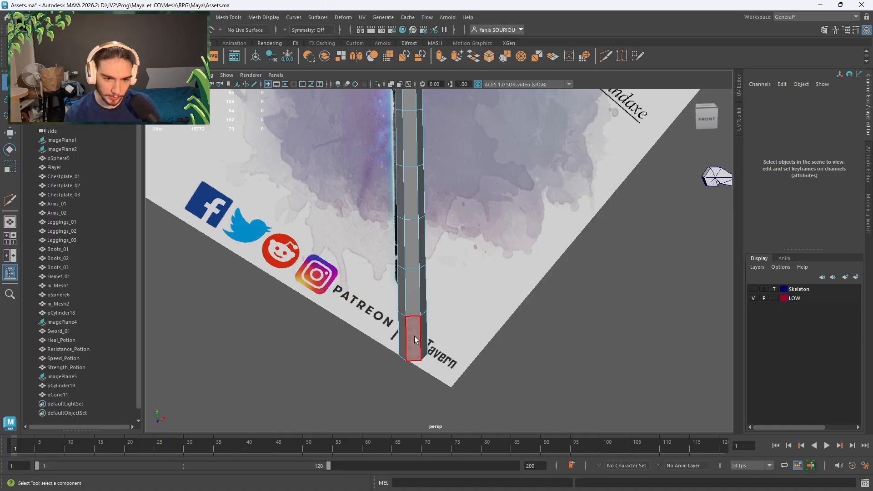
{"action": "left_click", "coordinate": [414, 337]}
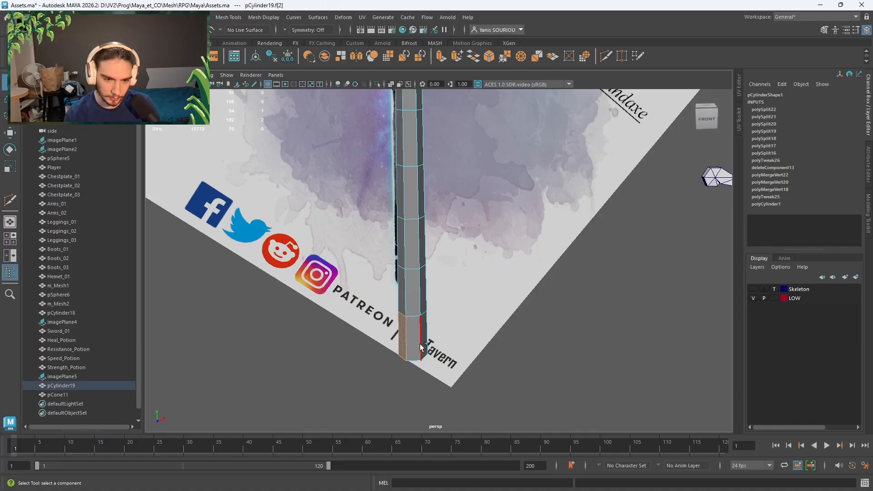
{"action": "left_click", "coordinate": [420, 344]}
{"action": "right_click", "coordinate": [419, 345]}
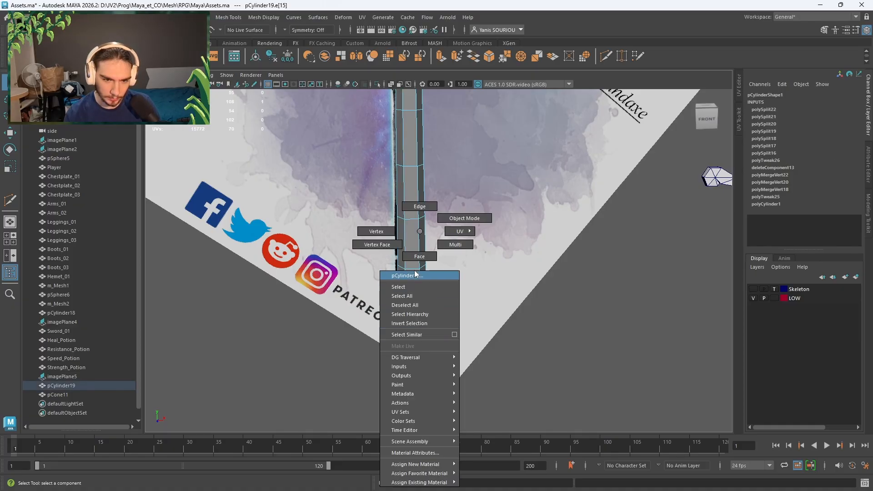
{"action": "left_click", "coordinate": [419, 256]}
{"action": "double_click", "coordinate": [425, 339]}
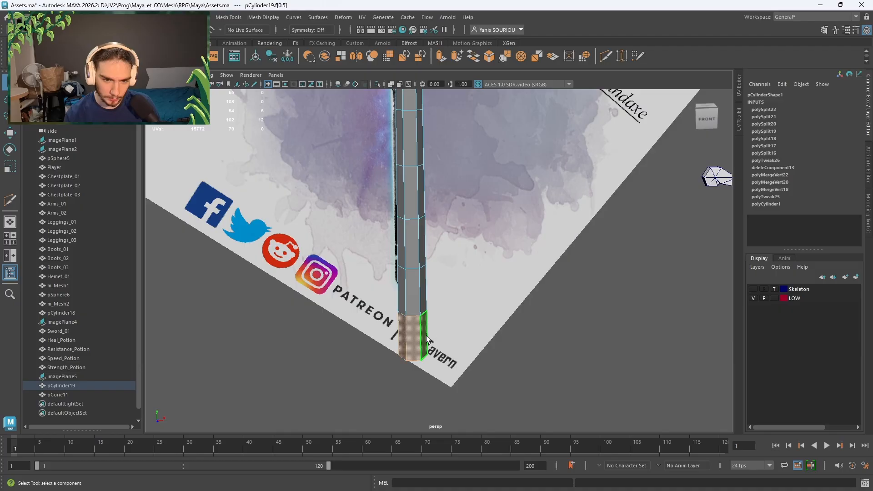
{"action": "key", "text": "w"}
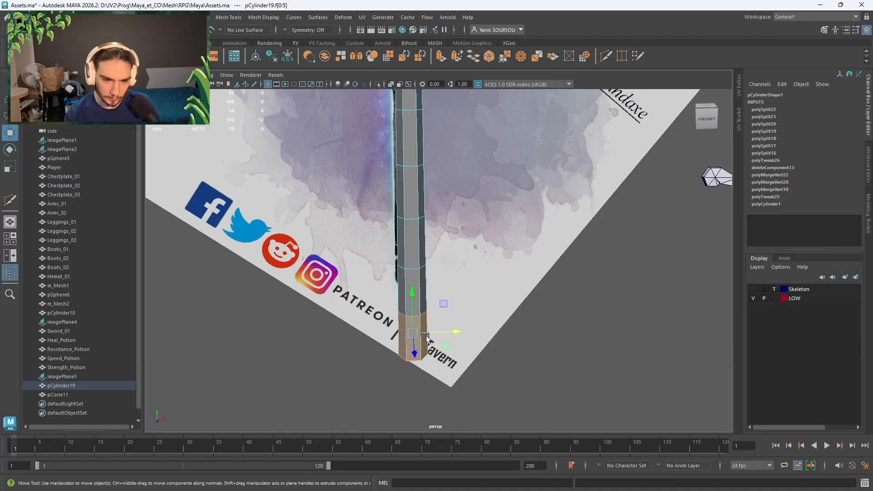
{"action": "left_click", "coordinate": [416, 287], "text": "shift"}
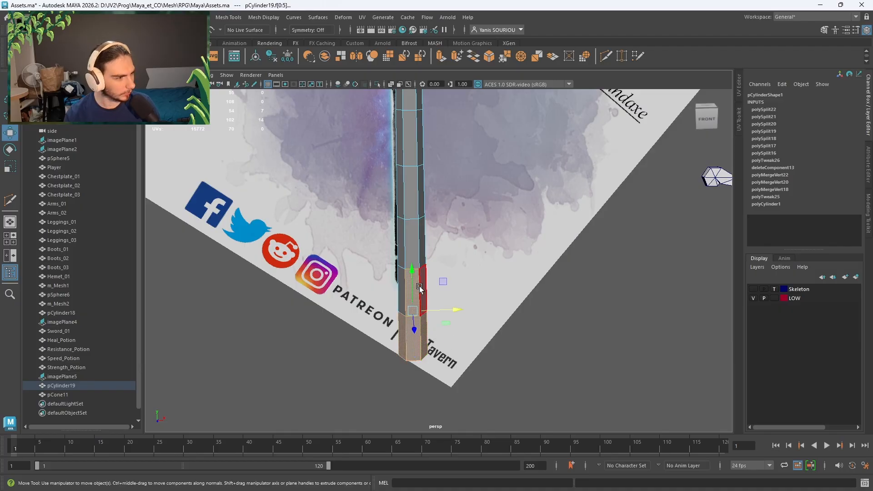
{"action": "left_click_drag", "start_coordinate": [419, 286], "coordinate": [419, 229], "text": "alt"}
{"action": "left_click", "coordinate": [502, 330]}
- Select the whole handle in object mode and apply a nonlinear Bend deformer to it
{"action": "right_click_drag", "start_coordinate": [438, 221], "coordinate": [471, 196]}
{"action": "middle_click_drag", "start_coordinate": [484, 151], "coordinate": [474, 206], "text": "alt"}
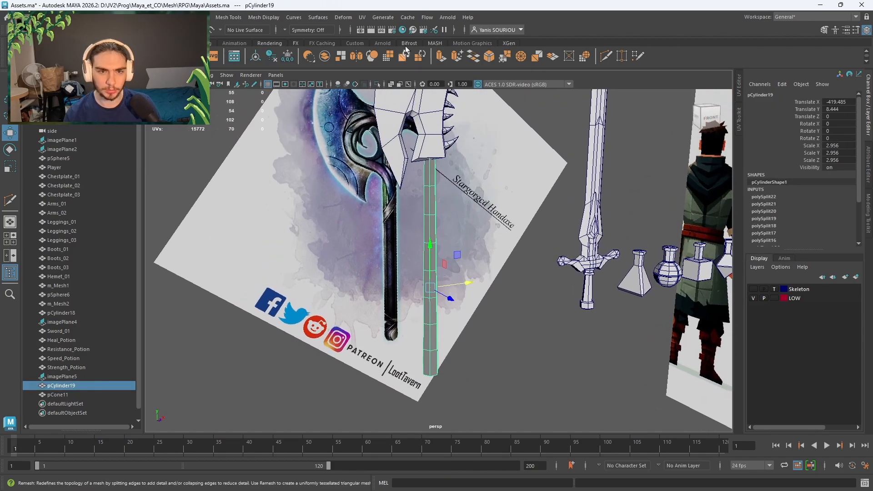
{"action": "left_click", "coordinate": [347, 17]}
{"action": "mouse_move", "coordinate": [401, 193]}
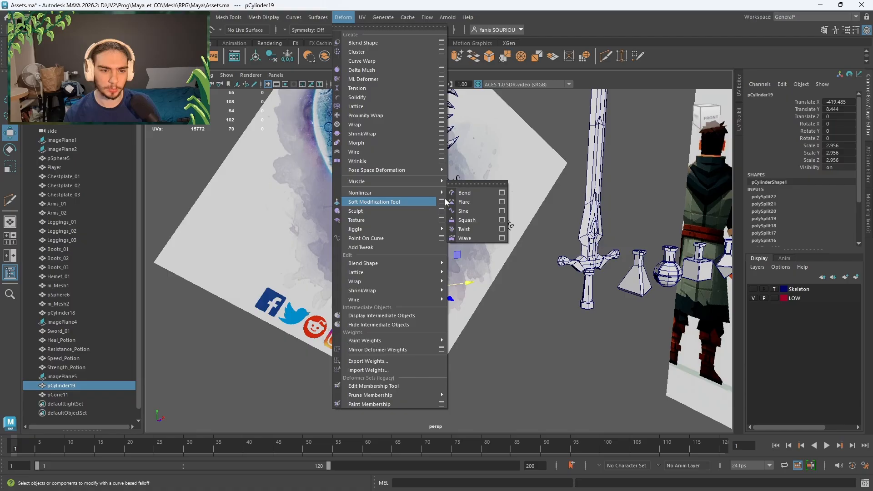
{"action": "left_click", "coordinate": [482, 196]}
{"action": "key", "text": "f"}
- Set the bend deformer's curvature to 10 to curve the handle
{"action": "left_click", "coordinate": [850, 220]}
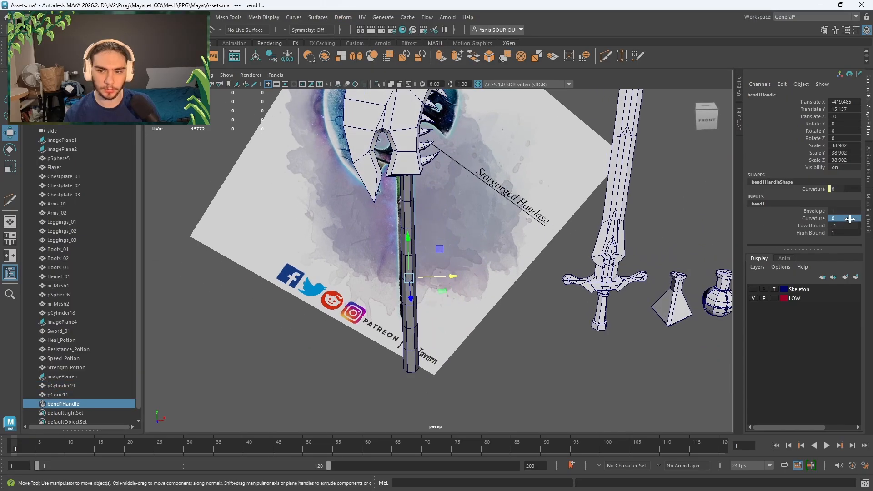
{"action": "left_click_drag", "start_coordinate": [851, 219], "coordinate": [854, 219]}
{"action": "left_click", "coordinate": [851, 220]}
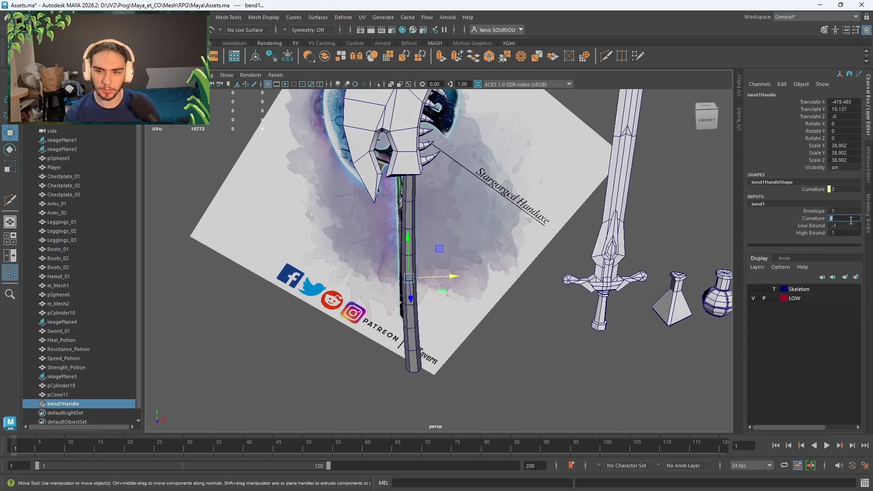
{"action": "type", "text": "10"}
{"action": "key", "text": "Return"}
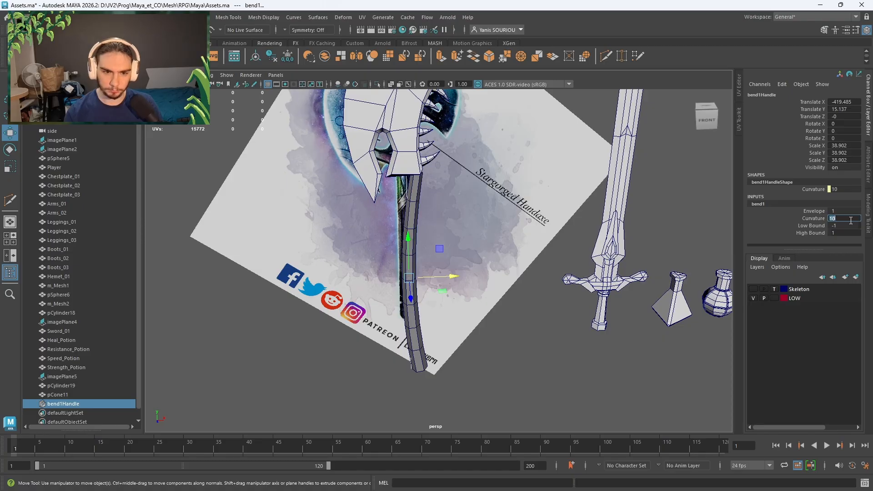
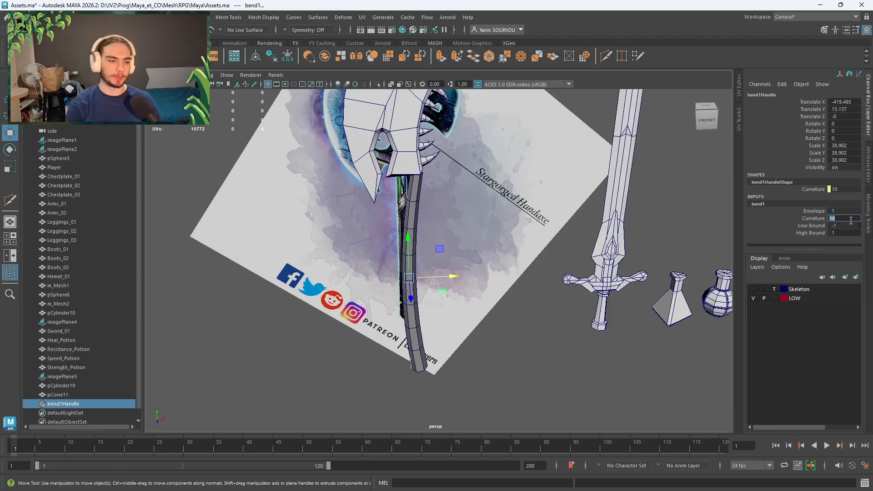
- Duplicate the bent handle and delete the original cylinder, keeping the pCylinder20 copy
{"action": "right_click_drag", "start_coordinate": [417, 201], "coordinate": [452, 183]}
{"action": "left_click", "coordinate": [415, 200]}
{"action": "key", "text": "ctrl+d"}
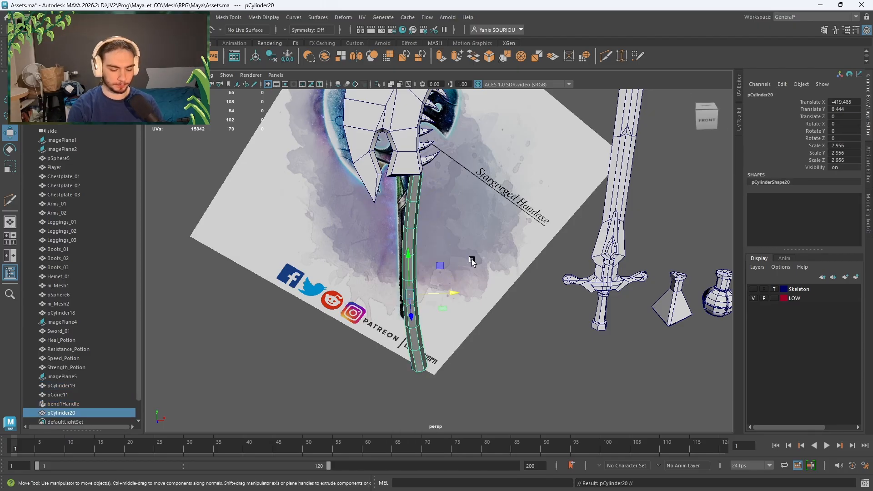
{"action": "left_click", "coordinate": [85, 406]}
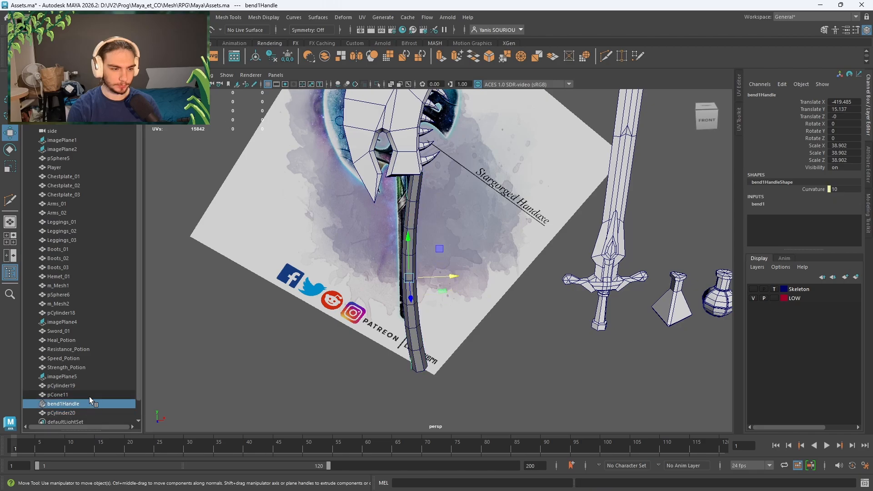
{"action": "left_click", "coordinate": [90, 395]}
{"action": "left_click", "coordinate": [87, 401]}
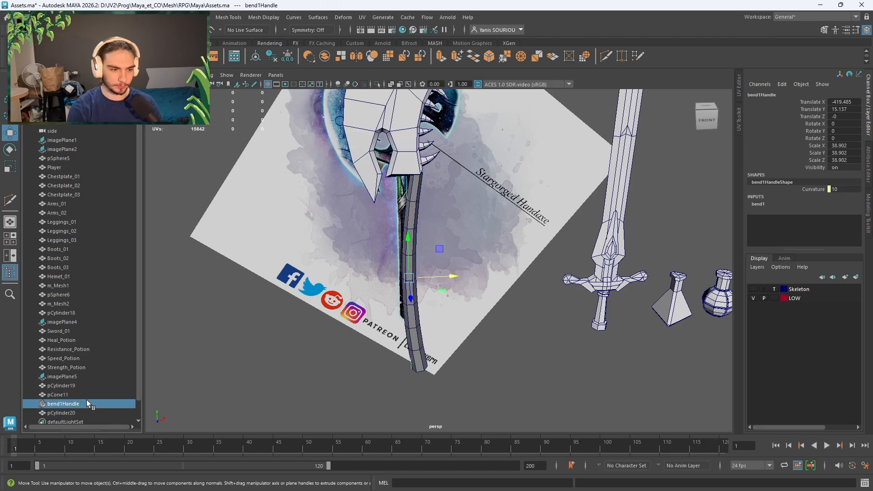
{"action": "left_click", "coordinate": [92, 388]}
{"action": "key", "text": "Delete"}
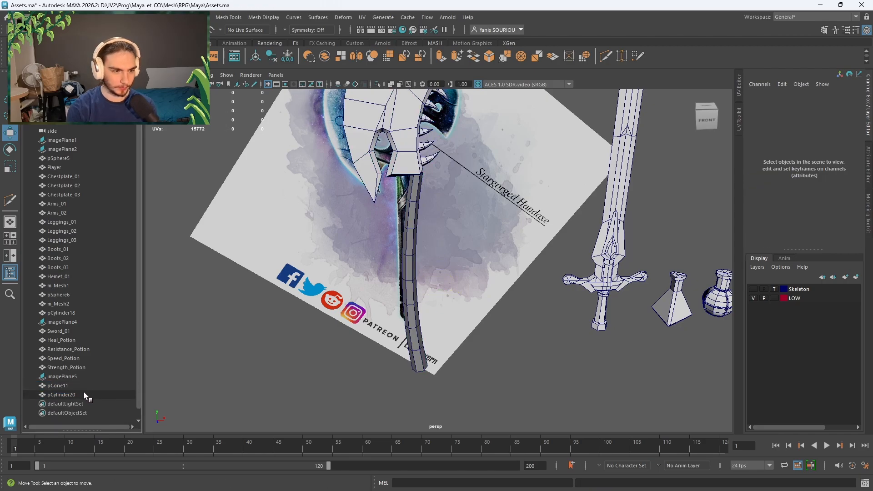
- Apply a new nonlinear Bend deformer to the pCylinder20 handle
{"action": "left_click", "coordinate": [84, 394]}
{"action": "left_click", "coordinate": [343, 18]}
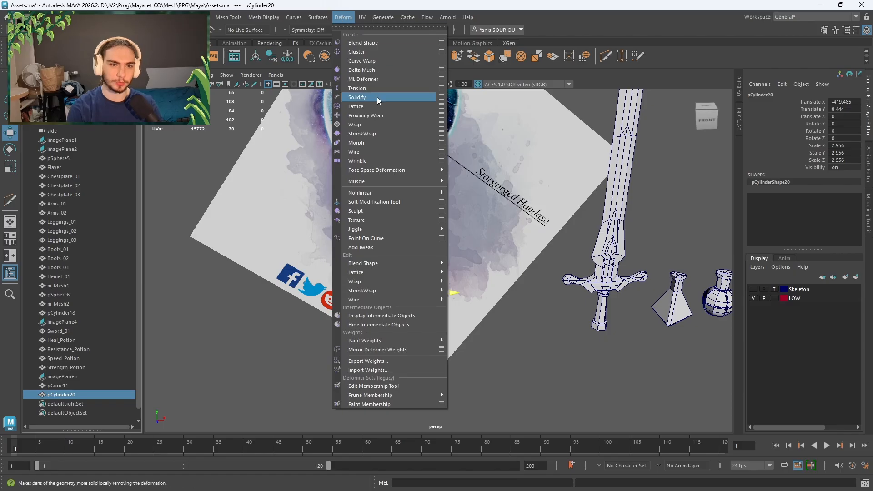
{"action": "mouse_move", "coordinate": [374, 192]}
{"action": "left_click", "coordinate": [462, 193]}
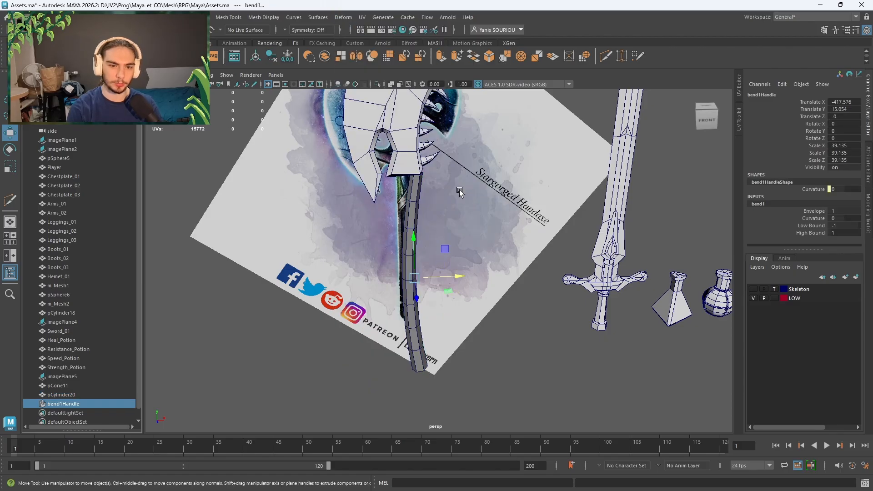
- Try a curvature of 20 on the new bend deformer, and set it to -20 instead
{"action": "left_click", "coordinate": [850, 219]}
{"action": "type", "text": "20"}
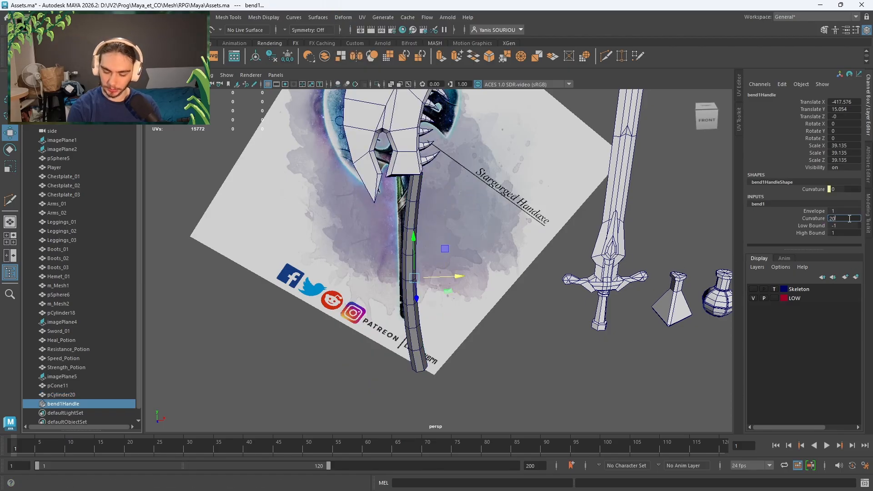
{"action": "key", "text": "Return"}
{"action": "type", "text": "-20"}
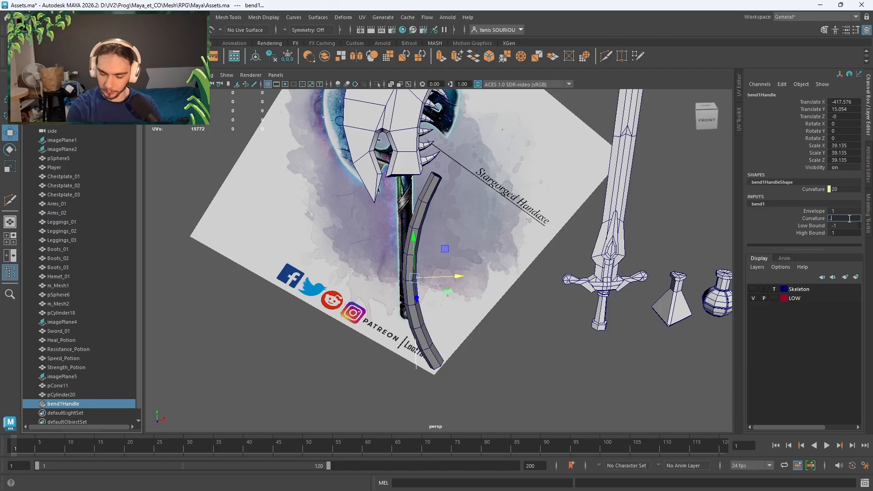
{"action": "key", "text": "Return"}
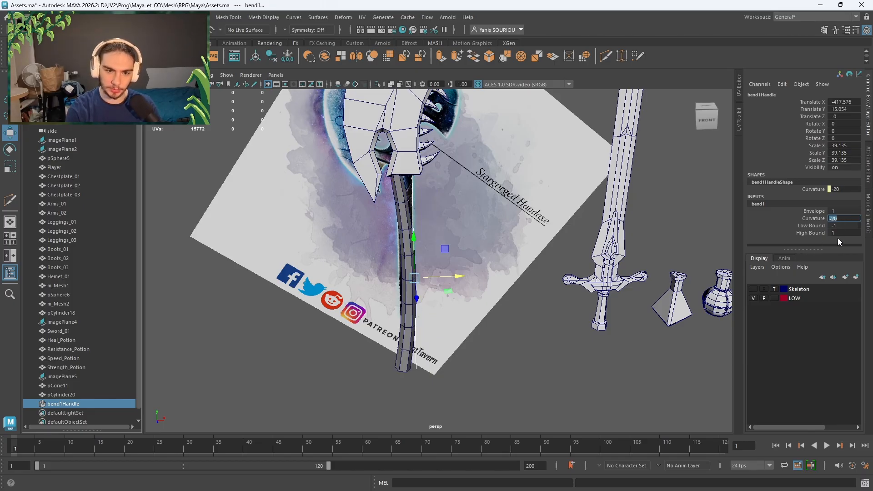
- Try a low bound of 0 on the bend deformer and undo it
{"action": "left_click", "coordinate": [839, 225]}
{"action": "type", "text": "0"}
{"action": "key", "text": "Return"}
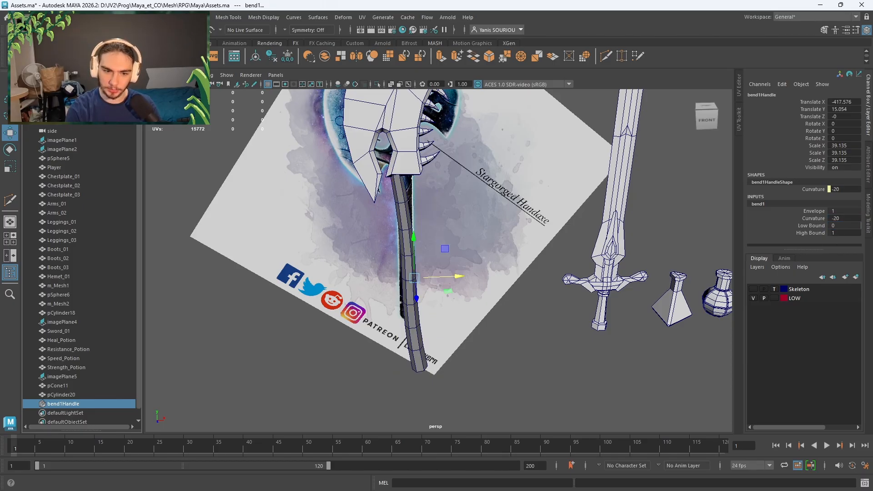
{"action": "key", "text": "ctrl+z"}
- Test high bound values such as 0.5 and 0.2 on the bend deformer and settle on 0
{"action": "left_click", "coordinate": [837, 233]}
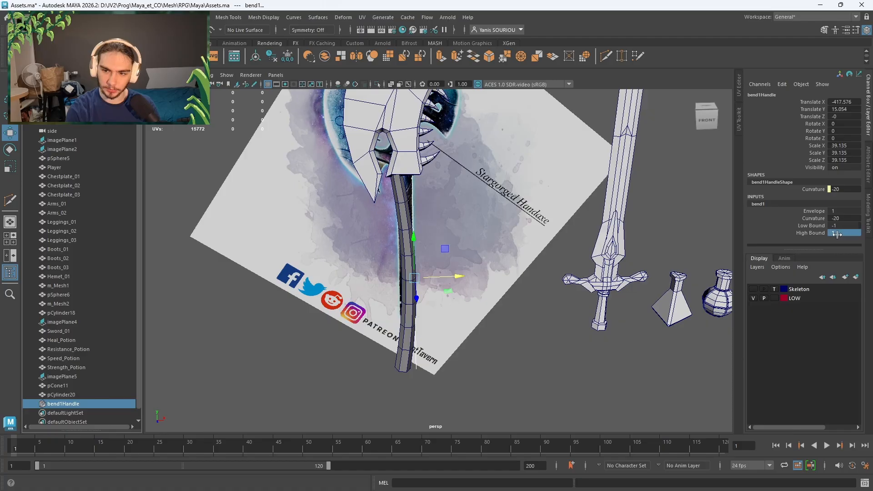
{"action": "type", "text": "0"}
{"action": "key", "text": "Return"}
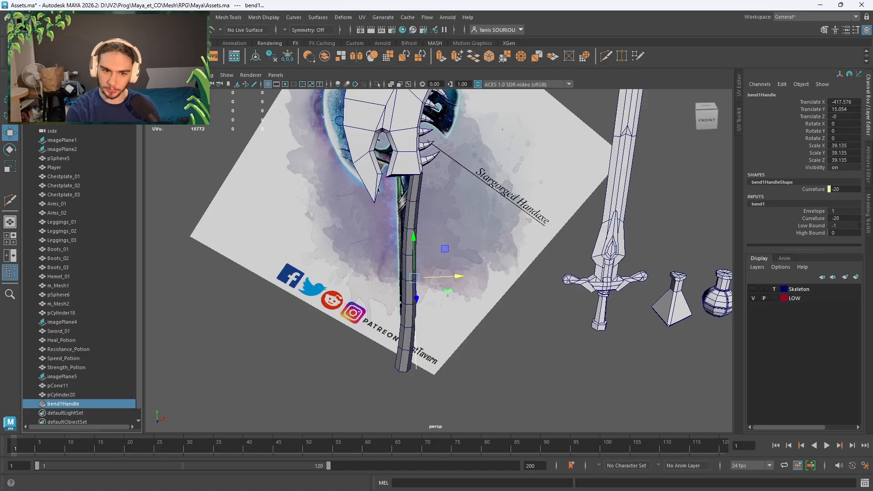
{"action": "left_click", "coordinate": [845, 234]}
{"action": "type", "text": "0.5"}
{"action": "key", "text": "Return"}
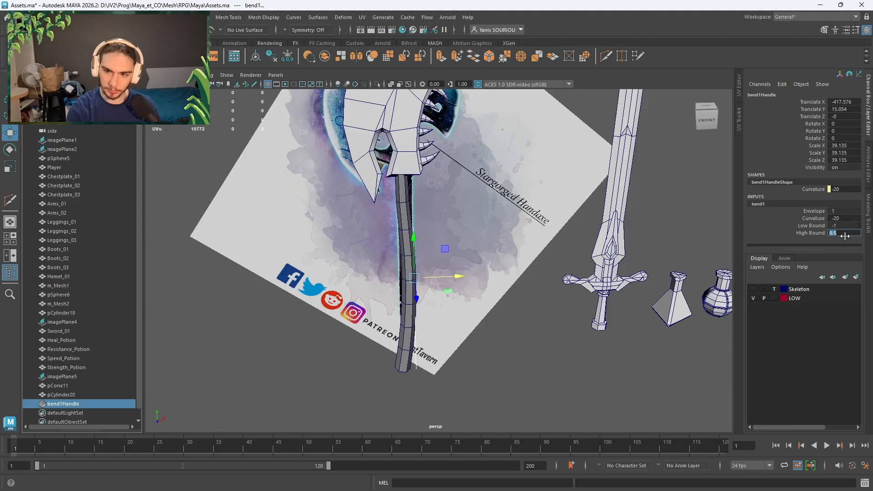
{"action": "type", "text": "0.2"}
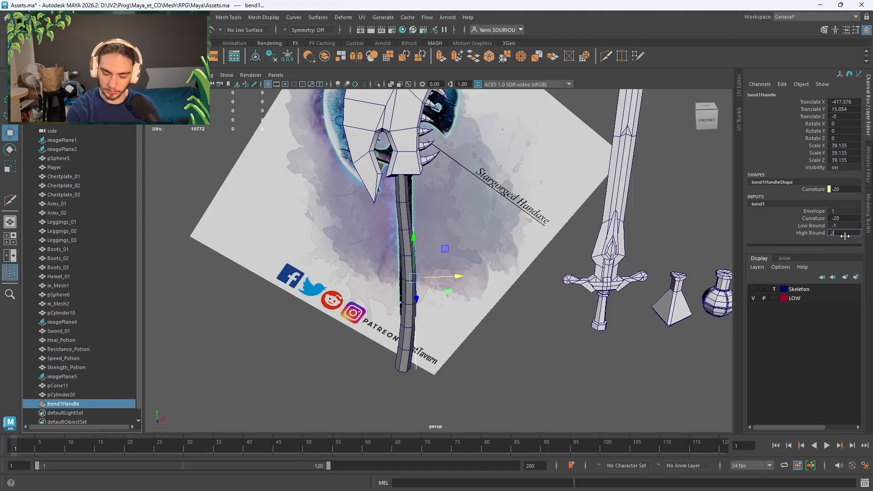
{"action": "key", "text": "Return"}
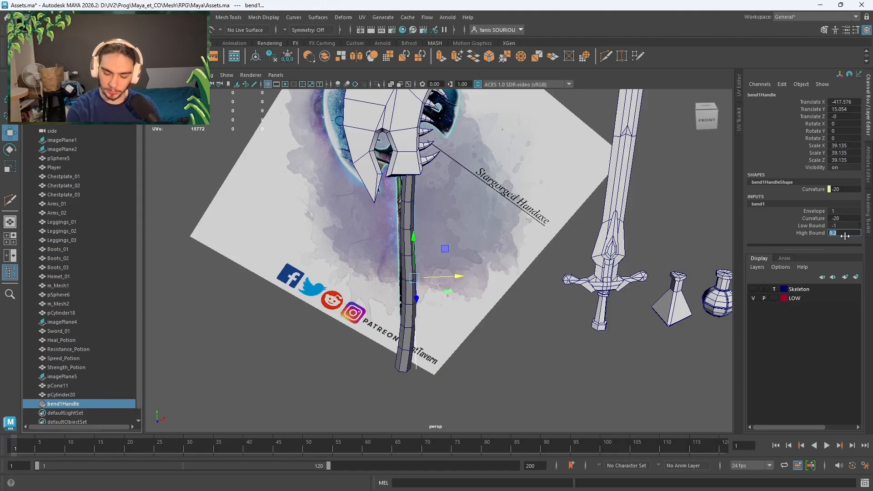
{"action": "type", "text": "1"}
{"action": "key", "text": "Return"}
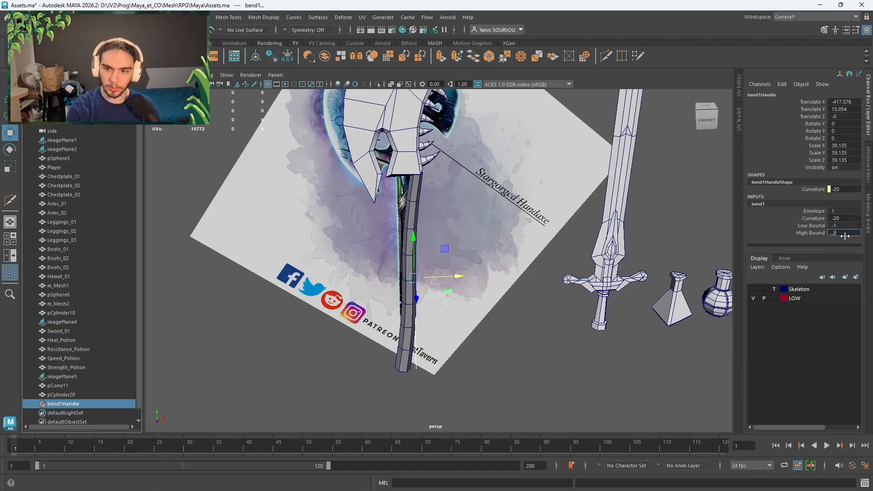
{"action": "type", "text": "1"}
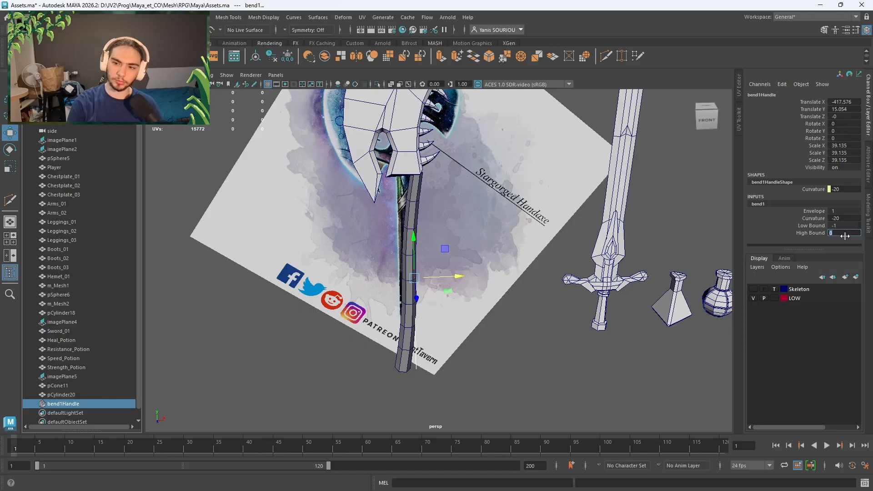
- Try a low bound of -2 on the bend deformer and return it to -1
{"action": "left_click", "coordinate": [852, 226]}
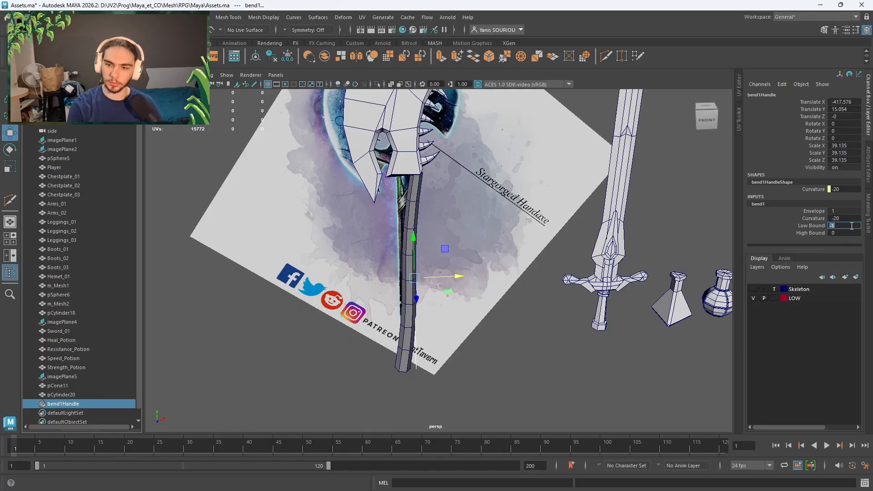
{"action": "type", "text": "-2"}
{"action": "key", "text": "Return"}
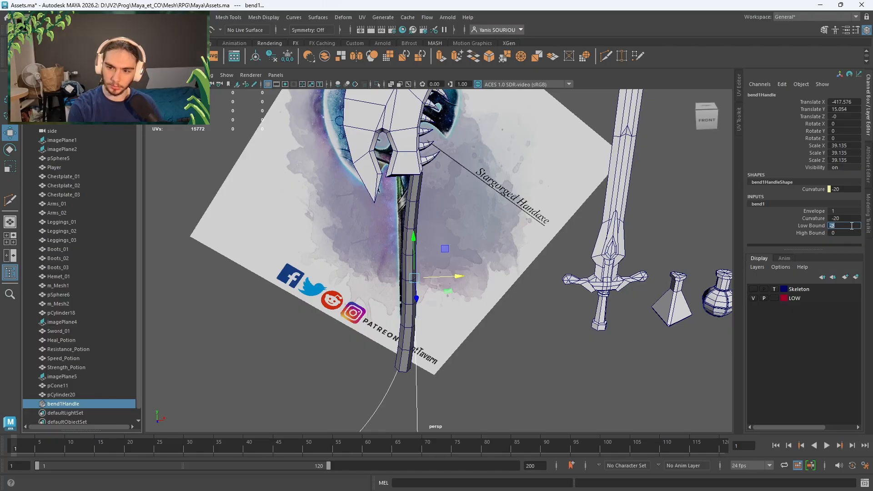
{"action": "left_click", "coordinate": [846, 234]}
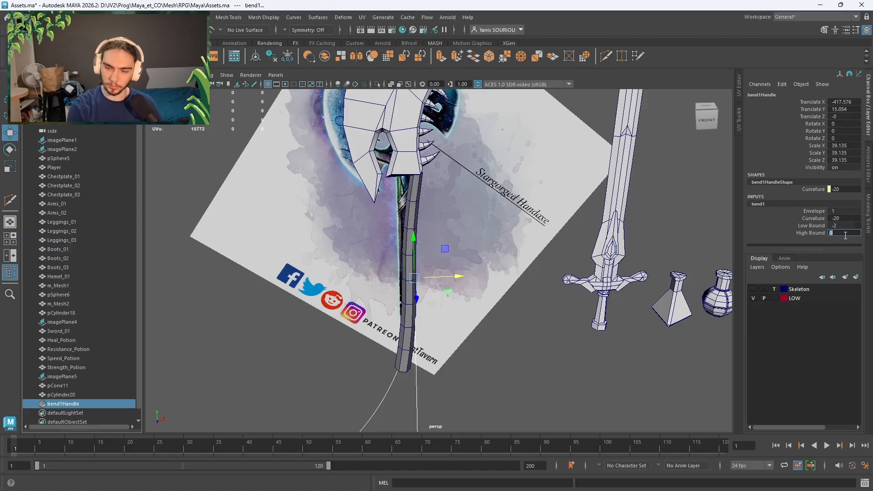
{"action": "type", "text": "1."}
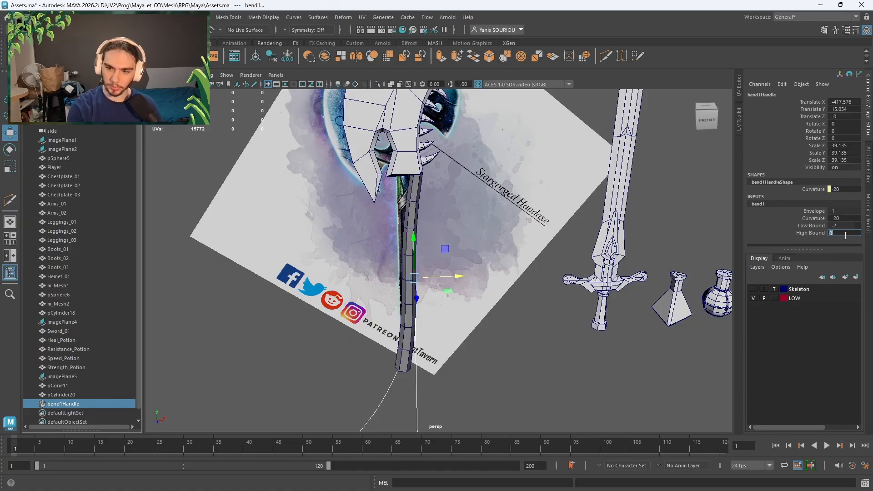
{"action": "left_click", "coordinate": [847, 226]}
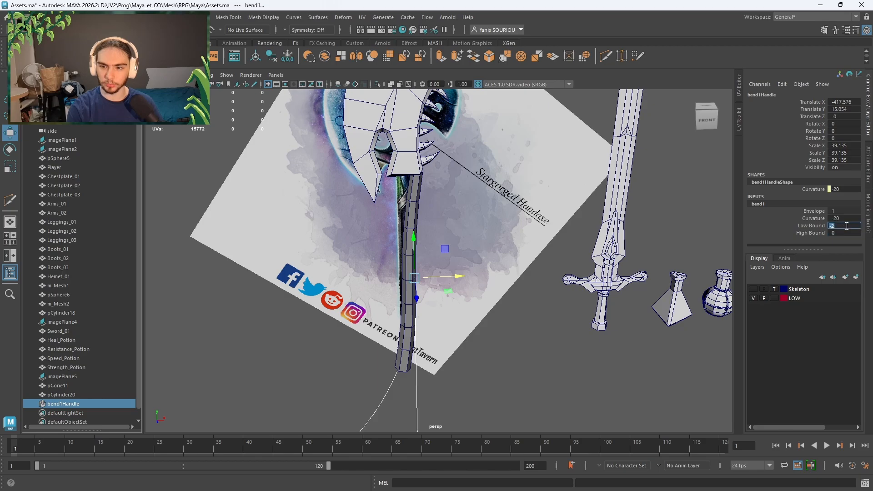
{"action": "key", "text": "Return"}
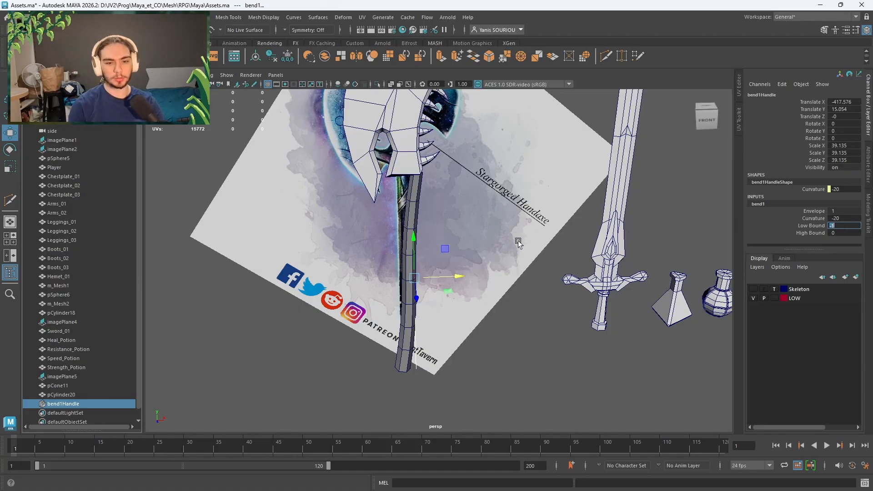
- Duplicate the newly bent handle, delete pCylinder20, and keep the pCylinder21 copy selected
{"action": "left_click", "coordinate": [81, 395]}
{"action": "key", "text": "ctrl+d"}
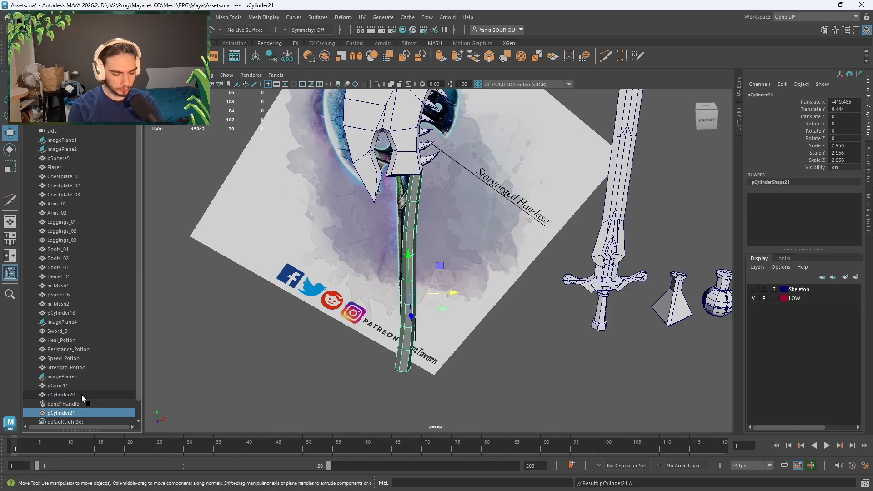
{"action": "left_click", "coordinate": [81, 395]}
{"action": "key", "text": "Delete"}
{"action": "left_click", "coordinate": [81, 395]}
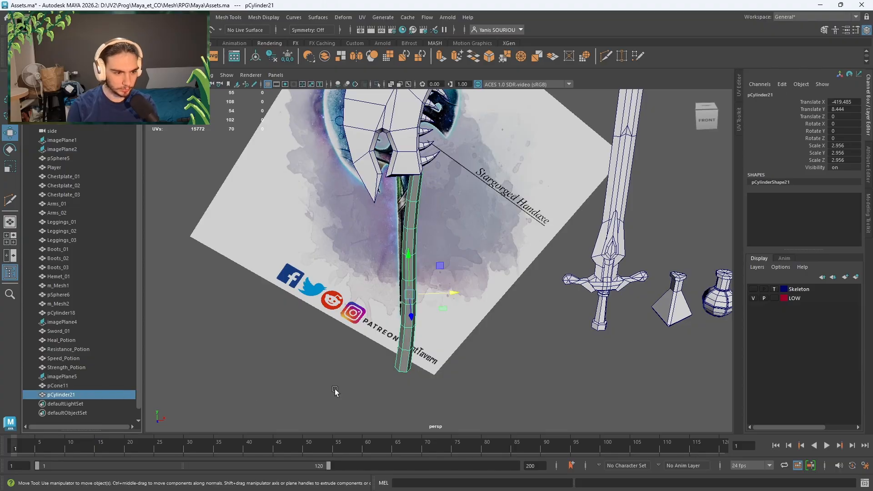
- Rotate the handle about 4.1 degrees around its Z axis to align it with the axe head
{"action": "key", "text": "e"}
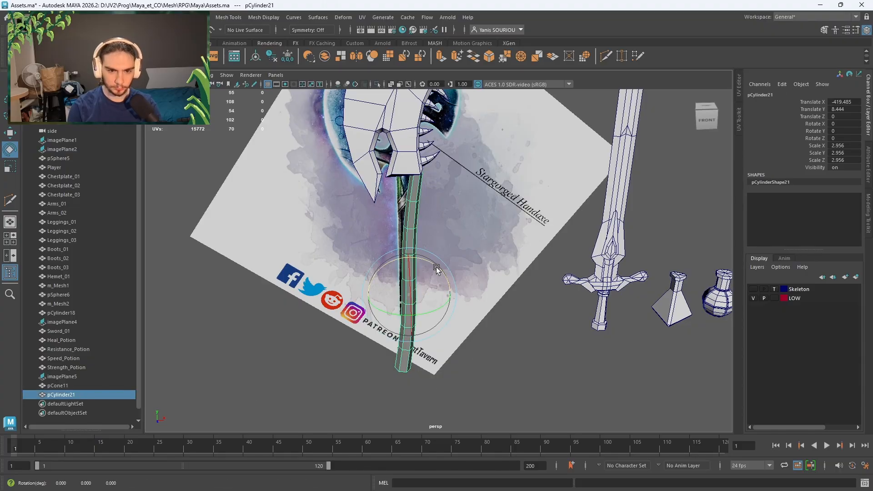
{"action": "left_click_drag", "start_coordinate": [437, 269], "coordinate": [435, 268]}
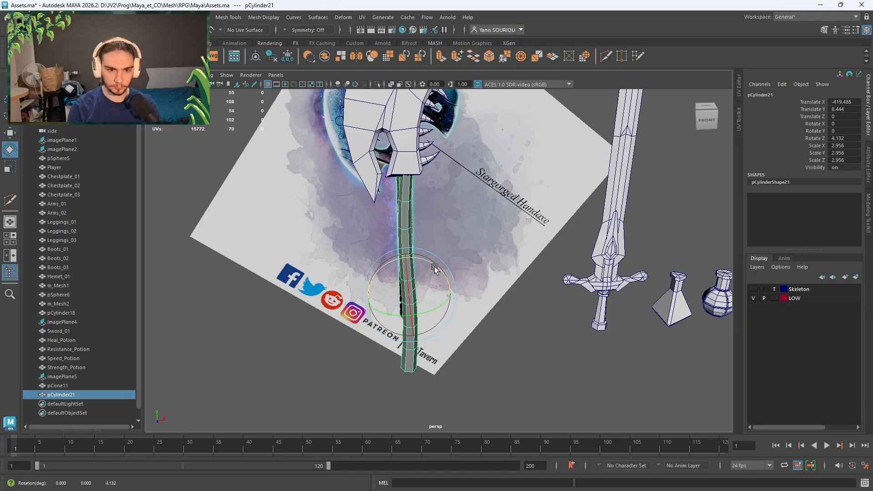
{"action": "left_click_drag", "start_coordinate": [434, 269], "coordinate": [427, 356]}
- Select the two lowest rings of faces around the handle in face mode
{"action": "right_click_drag", "start_coordinate": [410, 231], "coordinate": [411, 257]}
{"action": "middle_click_drag", "start_coordinate": [433, 328], "coordinate": [441, 296], "text": "alt"}
{"action": "left_click", "coordinate": [419, 306]}
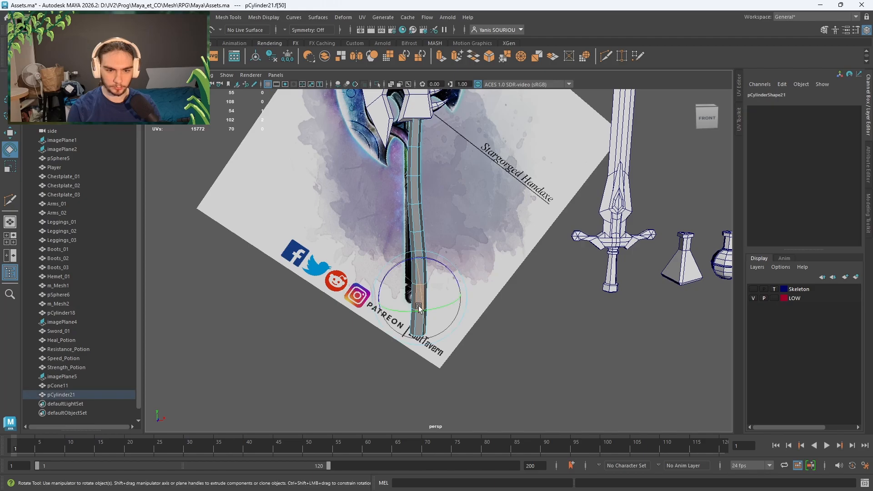
{"action": "scroll", "coordinate": [419, 307], "scroll_direction": "up", "scroll_amount": 5}
{"action": "key", "text": "w"}
{"action": "key", "text": "f"}
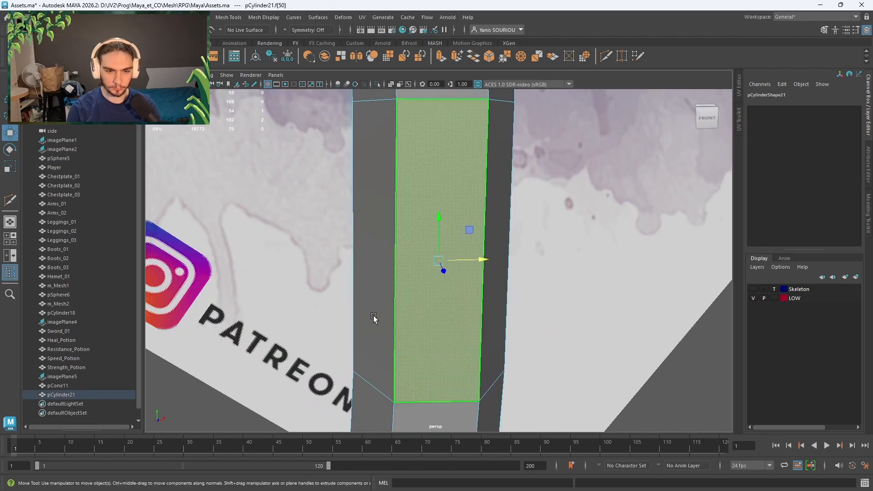
{"action": "double_click", "coordinate": [359, 318], "text": "shift"}
{"action": "scroll", "coordinate": [368, 330], "scroll_direction": "down", "scroll_amount": 3}
{"action": "double_click", "coordinate": [393, 377], "text": "shift"}
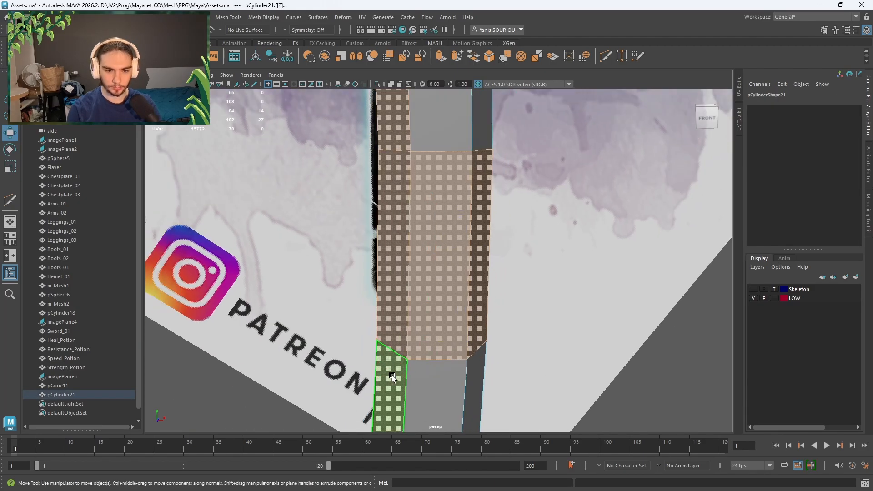
{"action": "key", "text": "ctrl+z"}
{"action": "key", "text": "ctrl+z"}
{"action": "double_click", "coordinate": [426, 387], "text": "shift"}
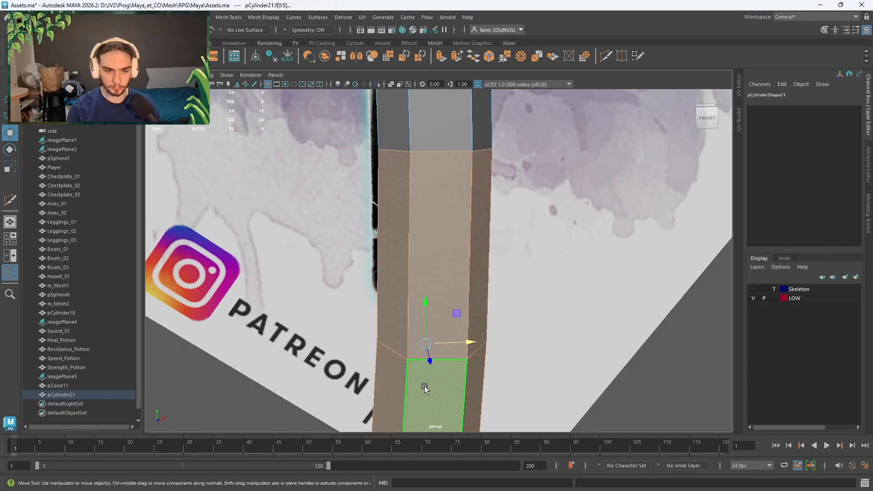
- Add the handle's bottom cap faces to the selection and extrude all selected faces with a thickness of 0.9
{"action": "left_click_drag", "start_coordinate": [426, 386], "coordinate": [491, 257], "text": "alt"}
{"action": "left_click", "coordinate": [432, 338], "text": "shift"}
{"action": "left_click", "coordinate": [445, 339], "text": "shift"}
{"action": "left_click", "coordinate": [451, 347], "text": "shift"}
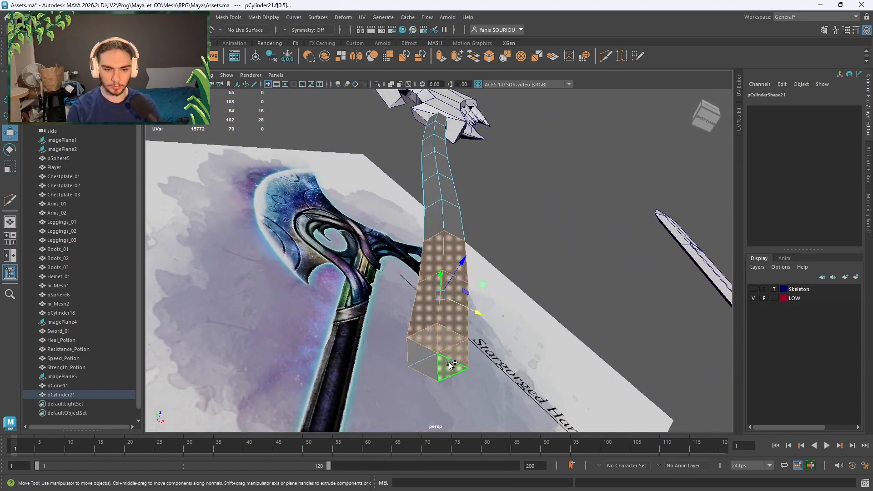
{"action": "left_click", "coordinate": [448, 367], "text": "shift"}
{"action": "left_click", "coordinate": [428, 366], "text": "shift"}
{"action": "left_click", "coordinate": [418, 352], "text": "shift"}
{"action": "key", "text": "ctrl+e"}
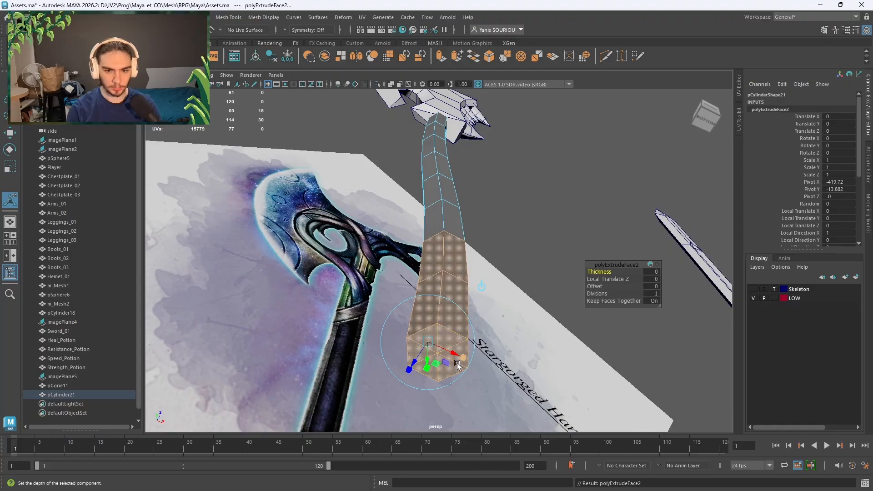
{"action": "left_click_drag", "start_coordinate": [593, 271], "coordinate": [490, 322]}
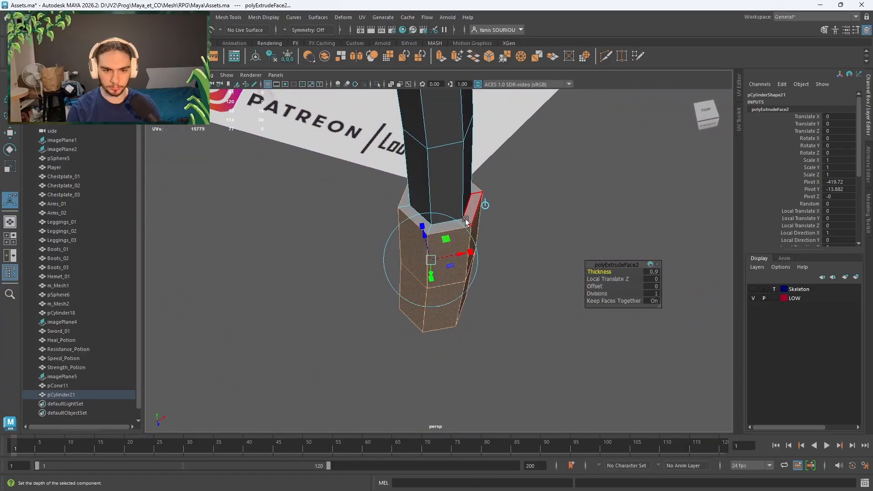
- Select the upper rim edges of the thickened pommel in edge mode and raise them to form a sloped transition into the handle
{"action": "right_click_drag", "start_coordinate": [474, 218], "coordinate": [463, 216]}
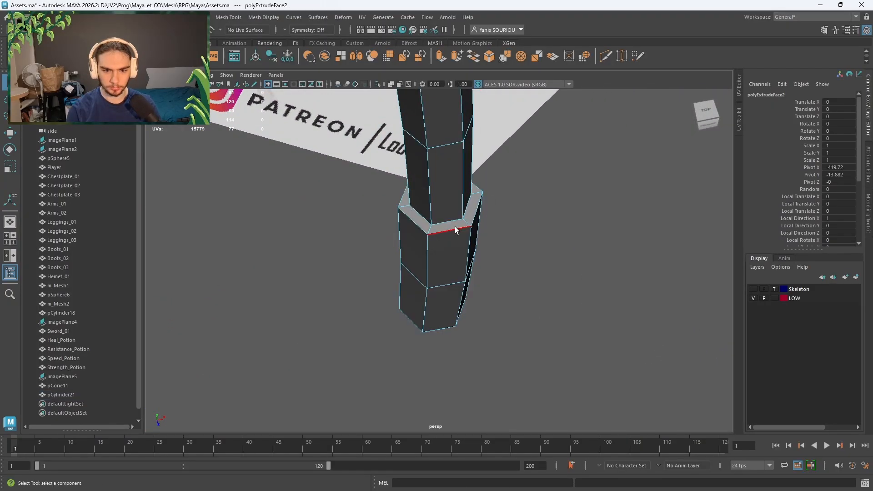
{"action": "left_click", "coordinate": [456, 230]}
{"action": "left_click_drag", "start_coordinate": [475, 235], "coordinate": [468, 234], "text": "alt"}
{"action": "key", "text": "w"}
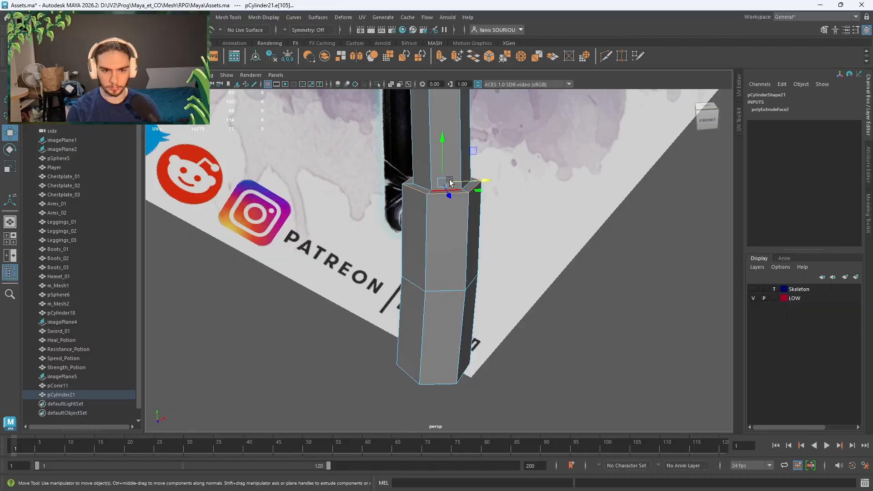
{"action": "mouse_move", "coordinate": [442, 180]}
{"action": "left_mouse_down"}
{"action": "mouse_move", "coordinate": [382, 181]}
{"action": "mouse_move", "coordinate": [430, 167]}
{"action": "left_mouse_up"}
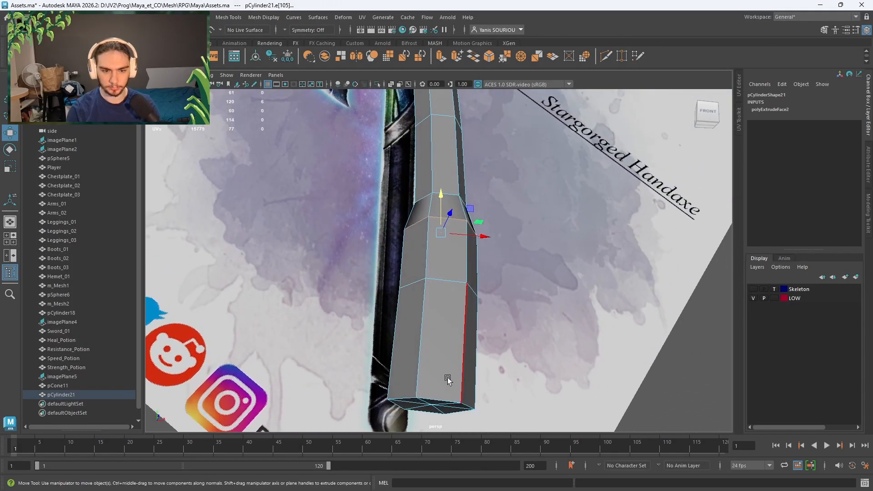
- Select all the triangular cap faces on the underside of the pommel in face mode and delete them
{"action": "left_click_drag", "start_coordinate": [438, 395], "coordinate": [448, 355], "text": "alt"}
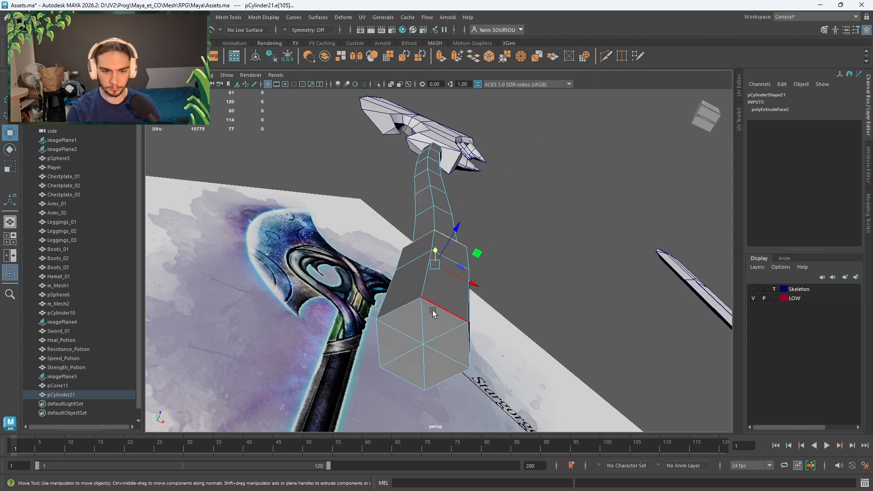
{"action": "left_click_drag", "start_coordinate": [432, 313], "coordinate": [453, 231], "text": "alt"}
{"action": "right_click", "coordinate": [453, 231]}
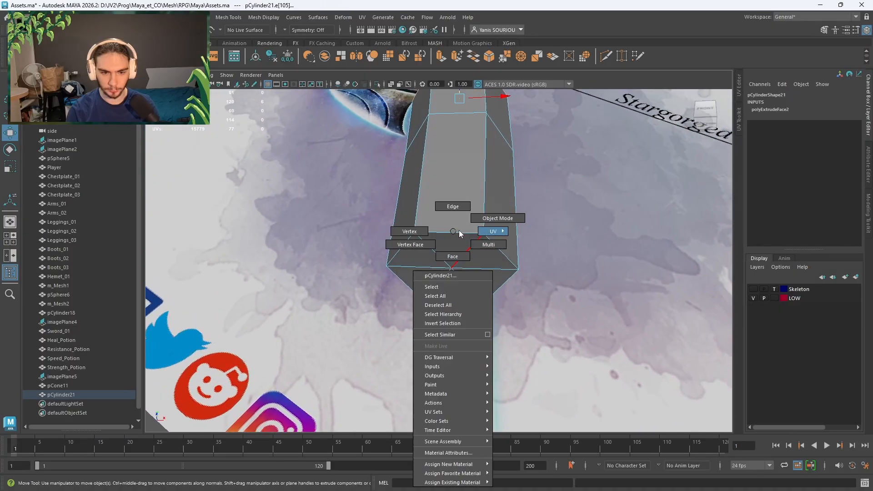
{"action": "left_click", "coordinate": [453, 256]}
{"action": "left_click", "coordinate": [415, 264]}
{"action": "left_click", "coordinate": [439, 288], "text": "shift"}
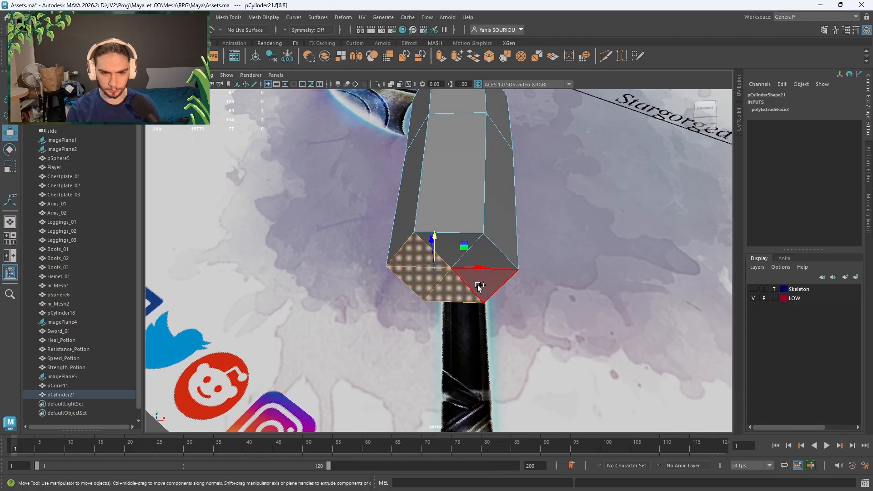
{"action": "left_click", "coordinate": [478, 285], "text": "shift"}
{"action": "left_click", "coordinate": [464, 247], "text": "shift"}
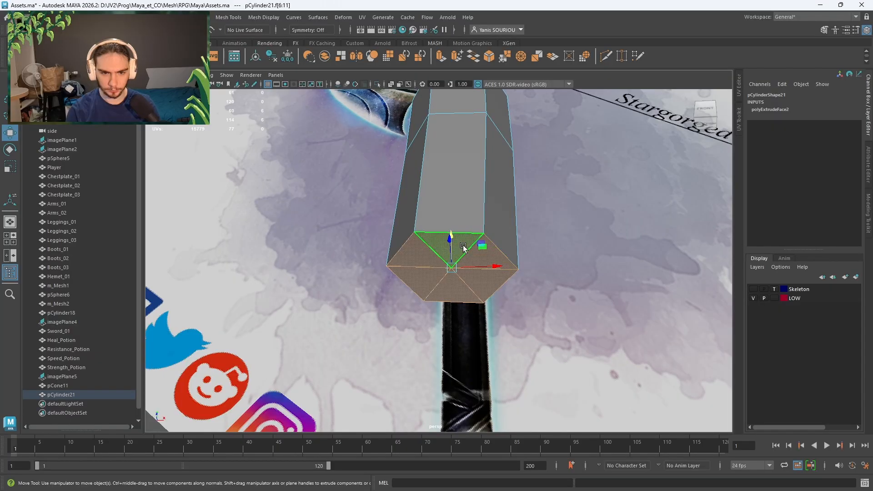
{"action": "key", "text": "Delete"}
- Extrude the pommel's open bottom border inward by scaling and lower the new edge loop to bevel the end
{"action": "right_click_drag", "start_coordinate": [446, 208], "coordinate": [436, 181]}
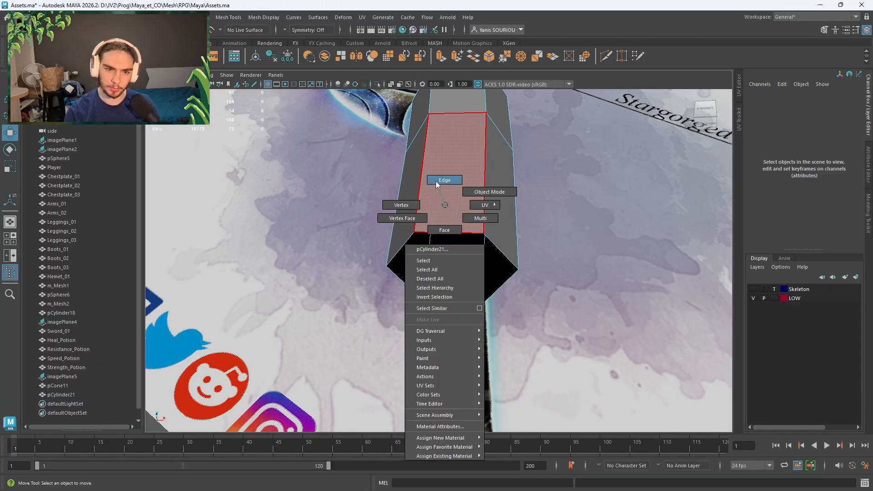
{"action": "left_click", "coordinate": [475, 255]}
{"action": "key", "text": "r"}
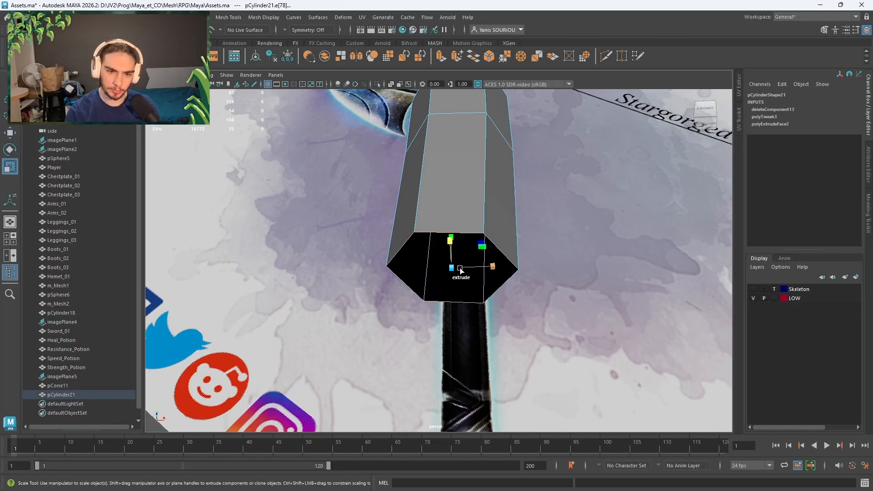
{"action": "left_click_drag", "start_coordinate": [474, 255], "coordinate": [476, 284], "text": "shift"}
{"action": "key", "text": "w"}
{"action": "left_click_drag", "start_coordinate": [451, 247], "coordinate": [488, 315]}
{"action": "left_click", "coordinate": [457, 264]}
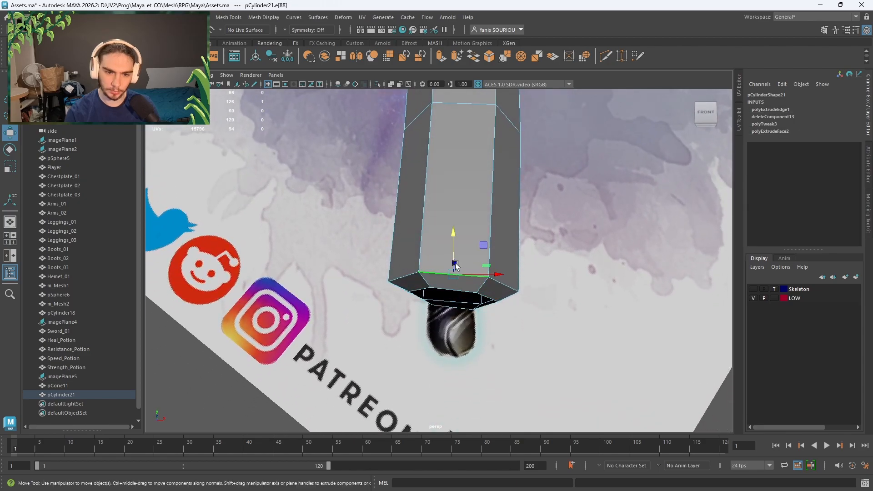
{"action": "double_click", "coordinate": [447, 291]}
{"action": "left_click_drag", "start_coordinate": [451, 277], "coordinate": [450, 279]}
{"action": "left_click_drag", "start_coordinate": [491, 312], "coordinate": [500, 282], "text": "alt"}
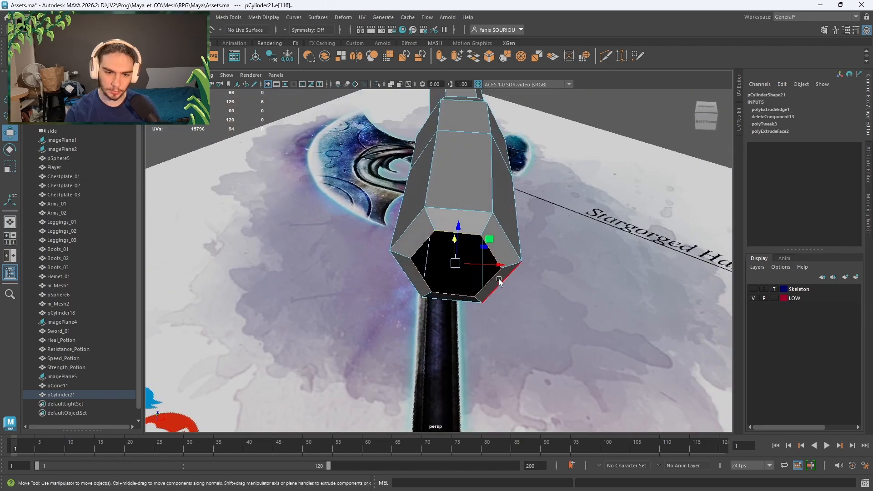
{"action": "right_click", "coordinate": [510, 242], "text": "shift"}
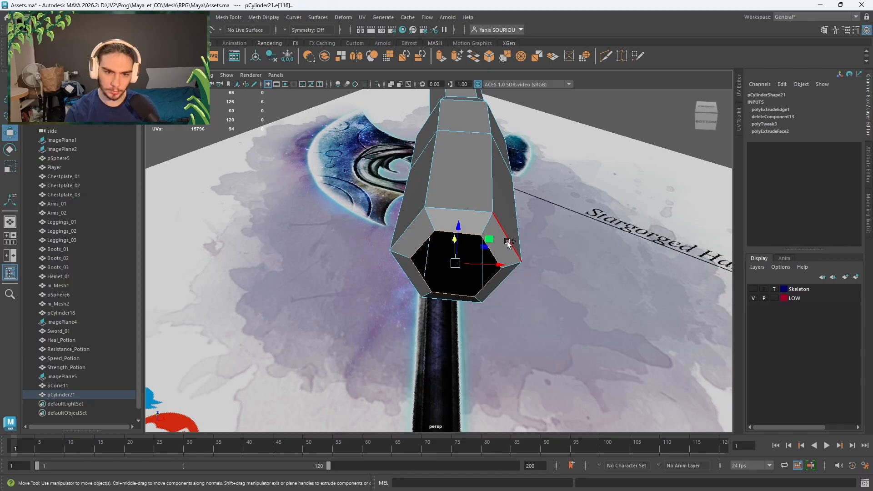
{"action": "left_click_drag", "start_coordinate": [491, 241], "coordinate": [479, 242], "text": "shift"}
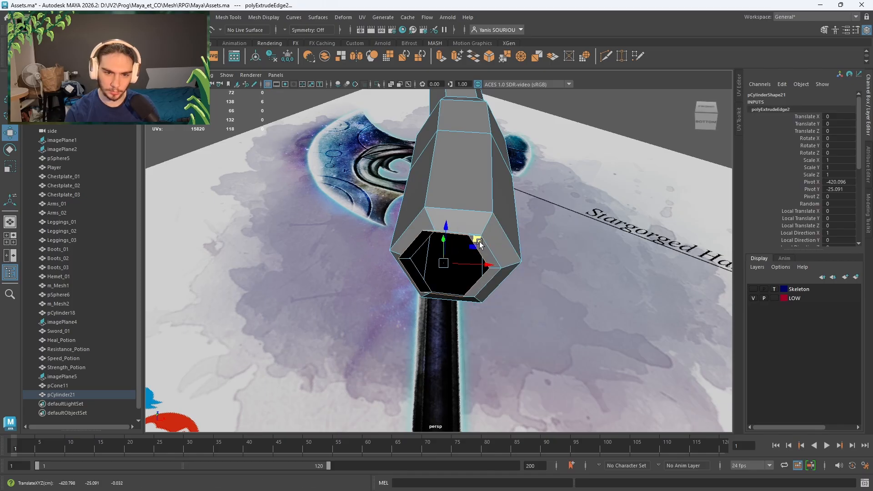
{"action": "key", "text": "ctrl+z"}
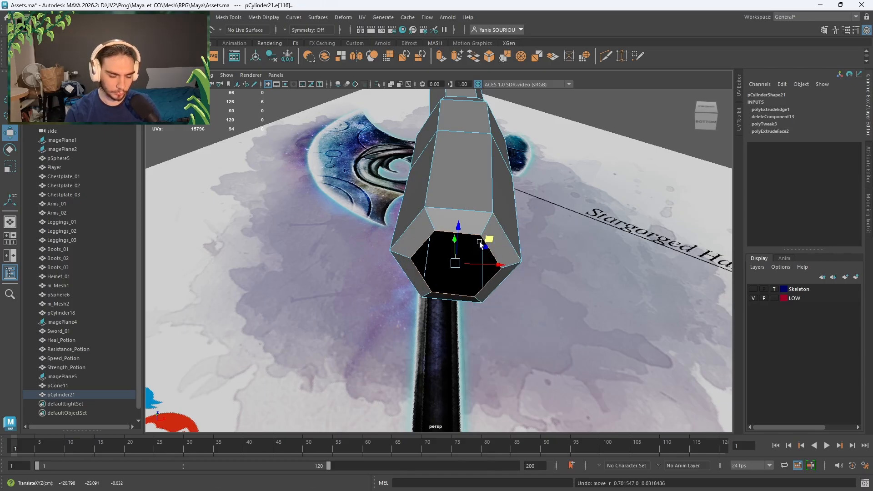
- Extrude the inner border loop toward its centre by scaling and merge its vertices to the centre to close the pommel
{"action": "key", "text": "r"}
{"action": "left_click_drag", "start_coordinate": [495, 242], "coordinate": [482, 249], "text": "shift"}
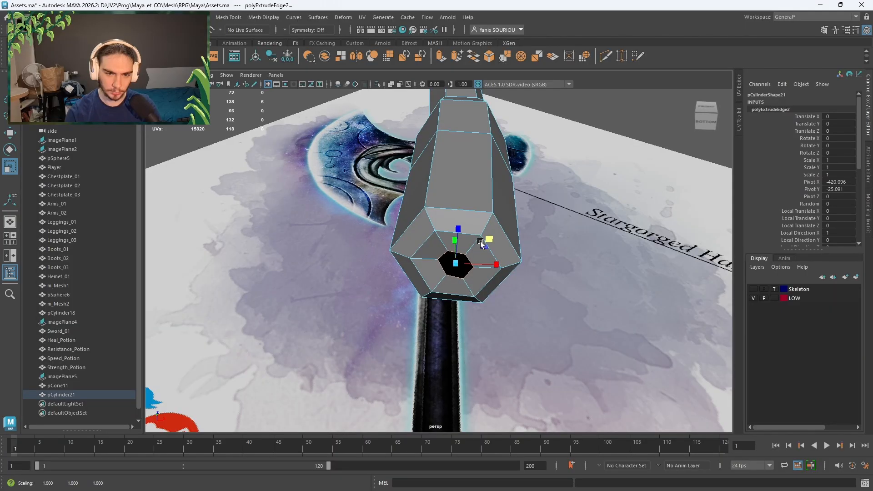
{"action": "right_click", "coordinate": [501, 239], "text": "shift"}
{"action": "right_click_drag", "start_coordinate": [504, 216], "coordinate": [510, 184], "text": "shift"}
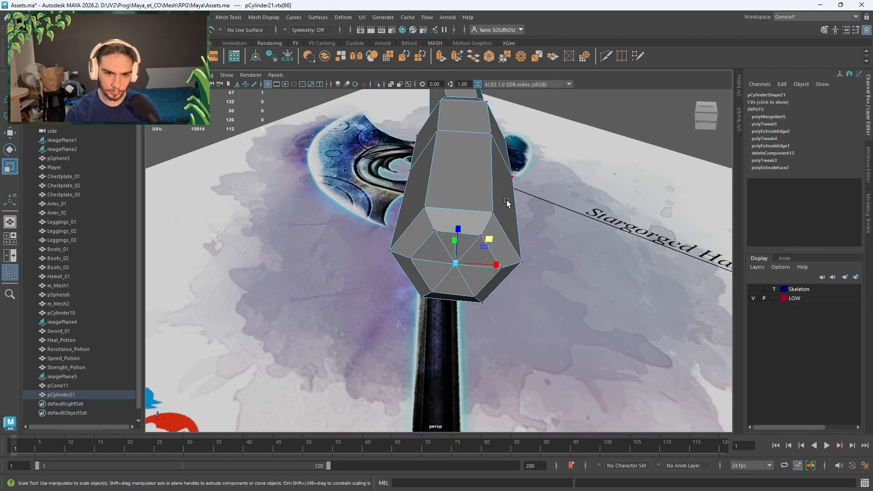
- Examine the whole axe against the reference image and the neighbouring sword and potions
{"action": "left_click_drag", "start_coordinate": [518, 257], "coordinate": [516, 305], "text": "alt"}
{"action": "scroll", "coordinate": [525, 212], "scroll_direction": "down", "scroll_amount": 8}
{"action": "scroll", "coordinate": [523, 287], "scroll_direction": "down", "scroll_amount": 3}
{"action": "scroll", "coordinate": [521, 285], "scroll_direction": "up", "scroll_amount": 4}
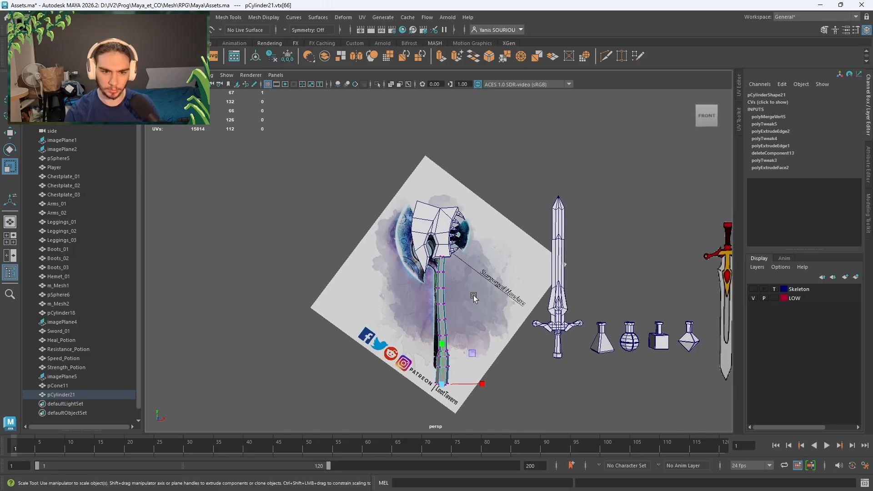
{"action": "scroll", "coordinate": [473, 289], "scroll_direction": "up", "scroll_amount": 3}
{"action": "scroll", "coordinate": [478, 292], "scroll_direction": "down", "scroll_amount": 1}
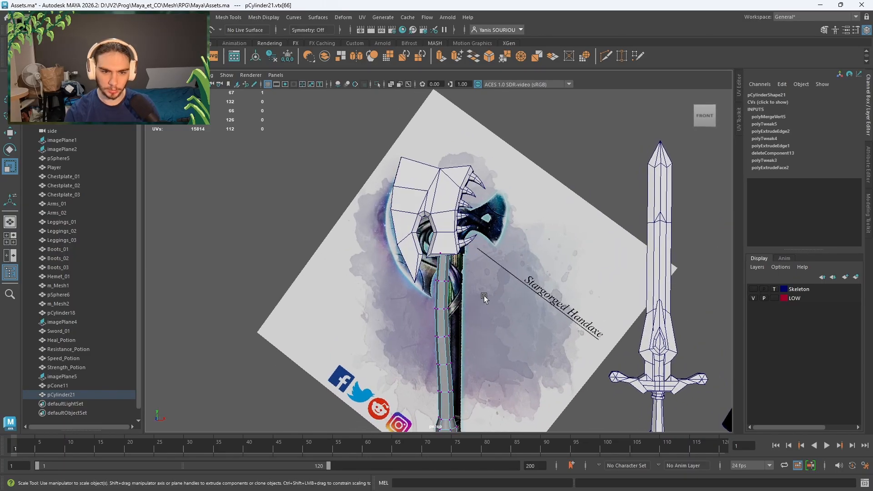
{"action": "left_click", "coordinate": [582, 179]}
{"action": "scroll", "coordinate": [583, 179], "scroll_direction": "down", "scroll_amount": 4}
{"action": "scroll", "coordinate": [529, 244], "scroll_direction": "up", "scroll_amount": 3}
{"action": "middle_click_drag", "start_coordinate": [529, 242], "coordinate": [529, 240], "text": "alt"}
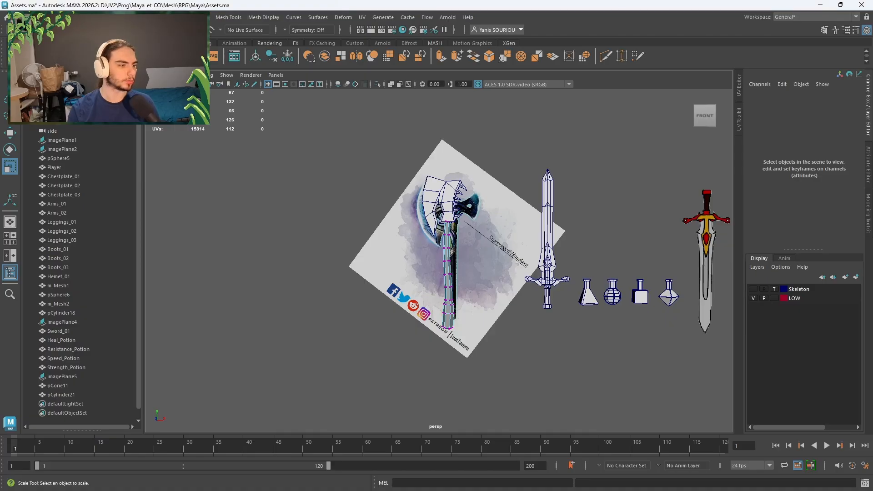
- Return the handle to object mode and select it as a whole object
{"action": "right_click_drag", "start_coordinate": [333, 193], "coordinate": [390, 181]}
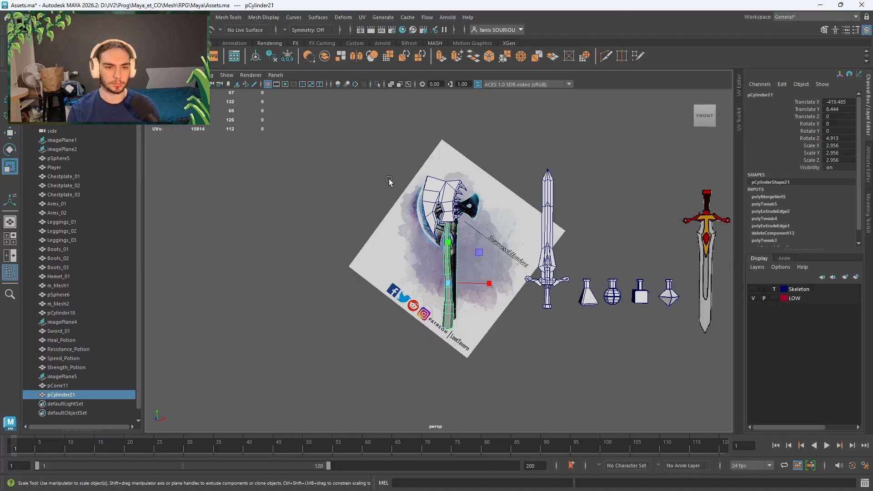
{"action": "left_click", "coordinate": [347, 208]}
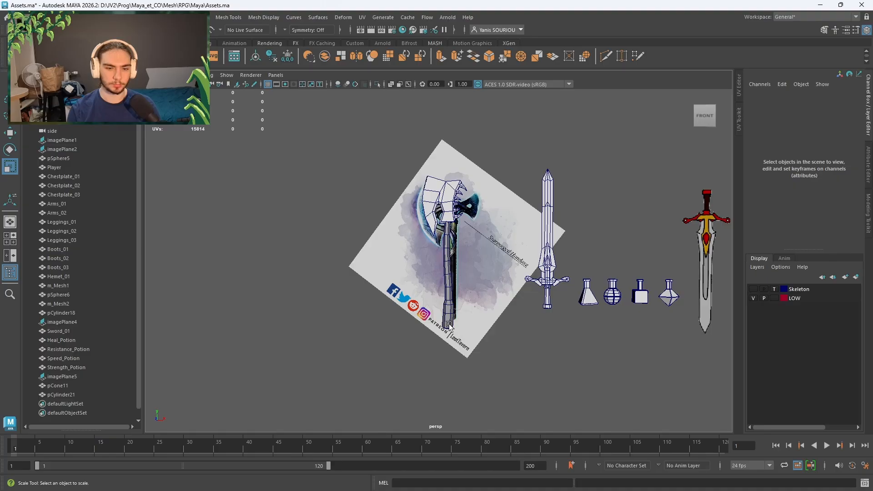
{"action": "left_click", "coordinate": [450, 324]}
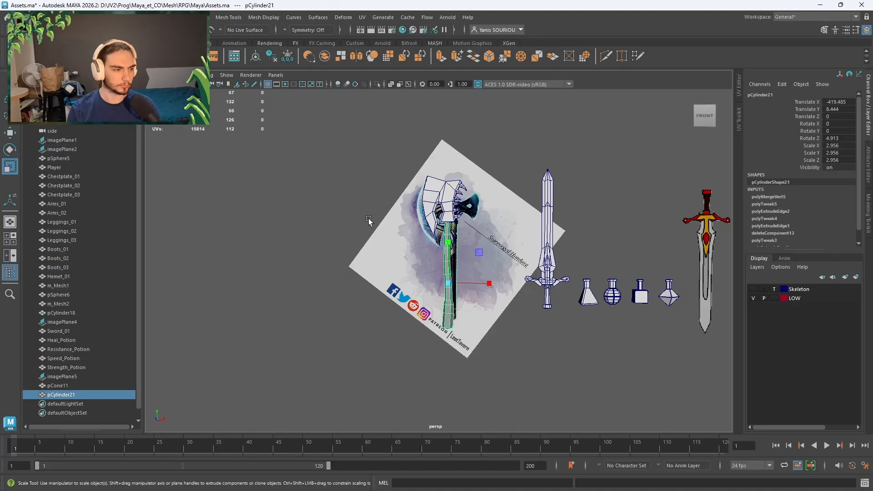
{"action": "scroll", "coordinate": [368, 221], "scroll_direction": "up", "scroll_amount": 4}
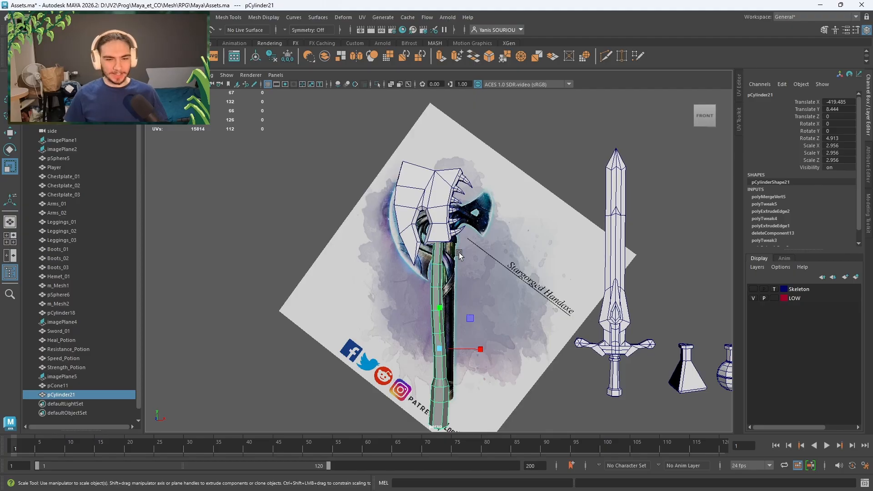
{"action": "middle_click_drag", "start_coordinate": [459, 256], "coordinate": [509, 218], "text": "alt"}
{"action": "scroll", "coordinate": [510, 218], "scroll_direction": "up", "scroll_amount": 2}
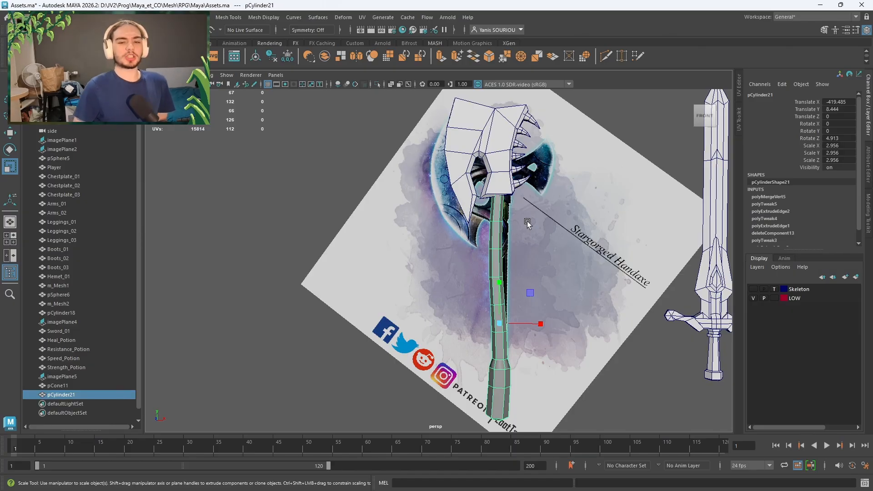
- Try scaling the axe head uniformly to about 1.183 and lowering it to Translate Y 5.369, and undo both changes
{"action": "left_click", "coordinate": [496, 175]}
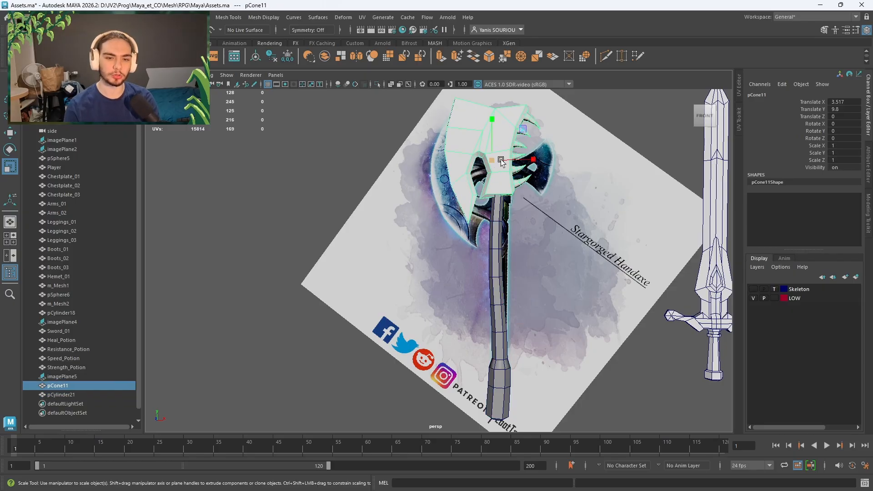
{"action": "left_click_drag", "start_coordinate": [492, 160], "coordinate": [494, 162]}
{"action": "left_click_drag", "start_coordinate": [505, 162], "coordinate": [492, 152]}
{"action": "key", "text": "w"}
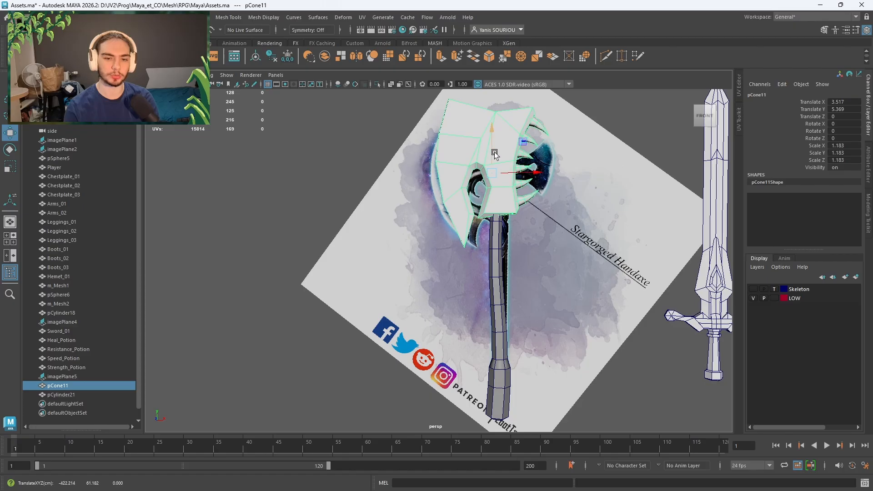
{"action": "scroll", "coordinate": [493, 153], "scroll_direction": "down", "scroll_amount": 3}
{"action": "middle_click_drag", "start_coordinate": [509, 192], "coordinate": [502, 207], "text": "alt"}
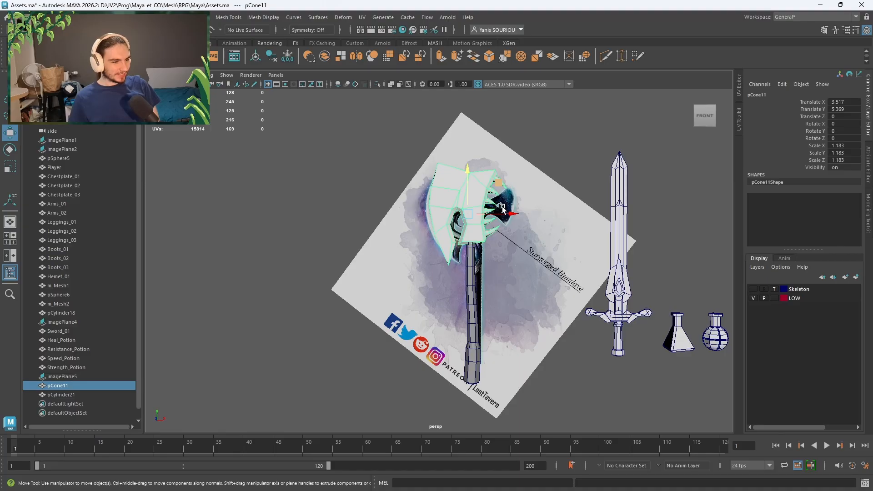
{"action": "key", "text": "ctrl+z"}
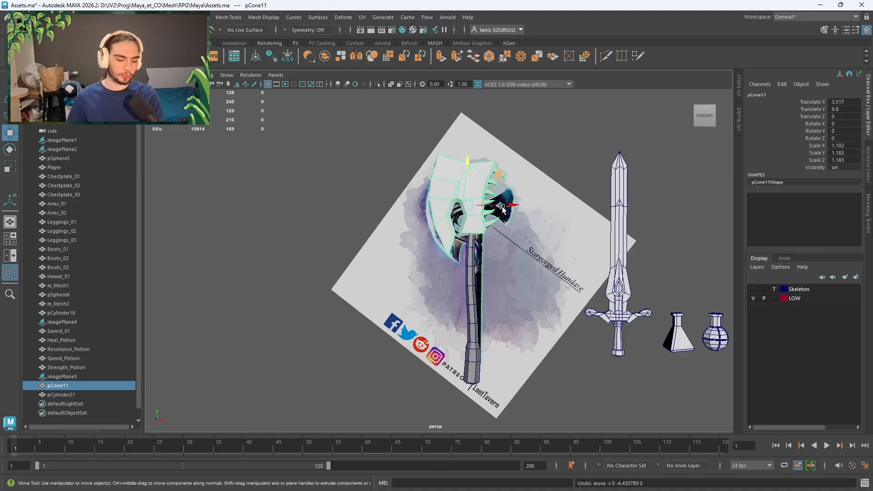
{"action": "key", "text": "ctrl+z"}
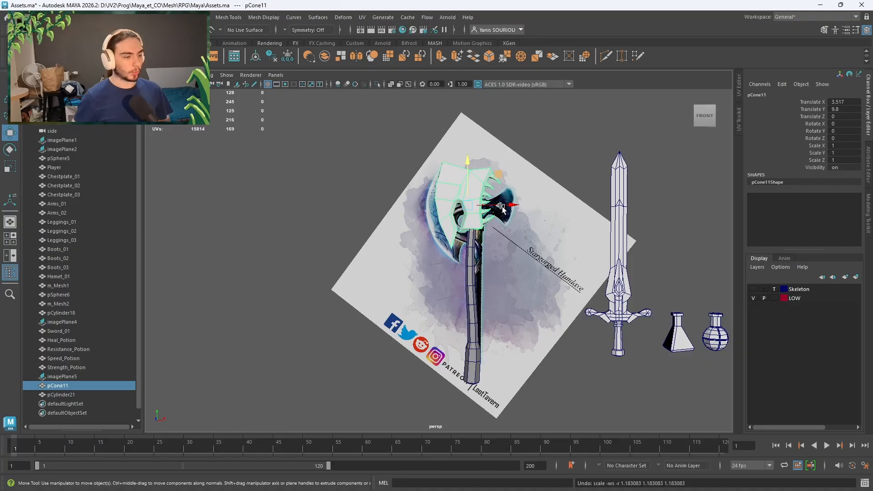
- Select the handle pCylinder21 and scale it down uniformly to about 2.253
{"action": "left_click", "coordinate": [477, 332]}
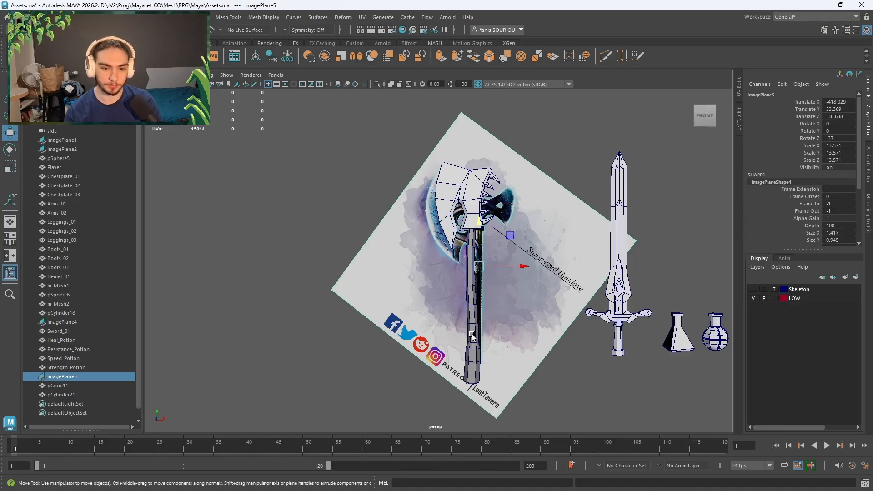
{"action": "left_click", "coordinate": [478, 335]}
{"action": "key", "text": "r"}
{"action": "left_click_drag", "start_coordinate": [473, 317], "coordinate": [457, 321]}
- Lower the axe head pCone11 to about -3.583 in Translate Y so it sits on the shortened handle
{"action": "key", "text": "w"}
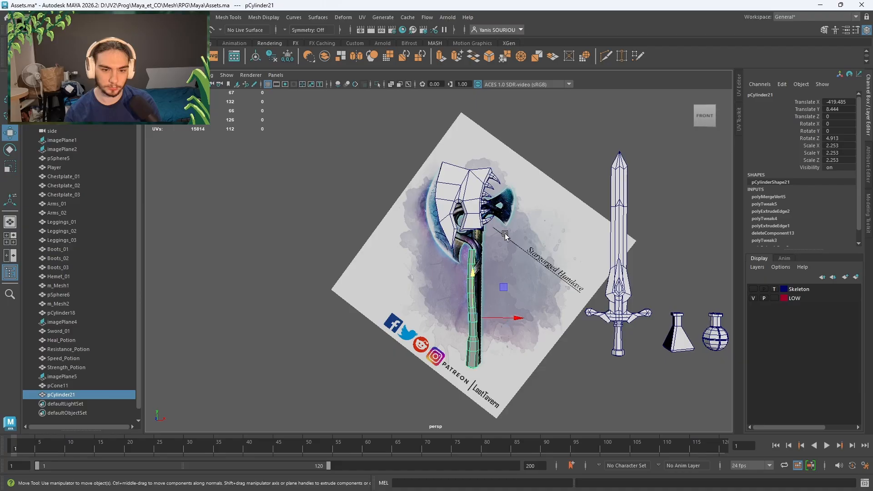
{"action": "left_click", "coordinate": [468, 220]}
{"action": "left_click_drag", "start_coordinate": [469, 193], "coordinate": [473, 215]}
{"action": "left_click_drag", "start_coordinate": [526, 293], "coordinate": [474, 340], "text": "alt"}
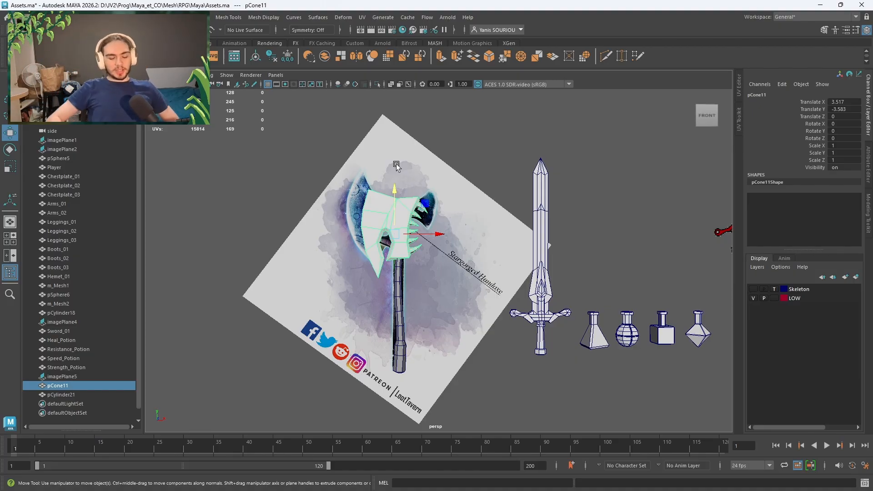
- Select the axe handle and assign an existing scene material to it
{"action": "left_click", "coordinate": [404, 301]}
{"action": "left_click", "coordinate": [403, 303]}
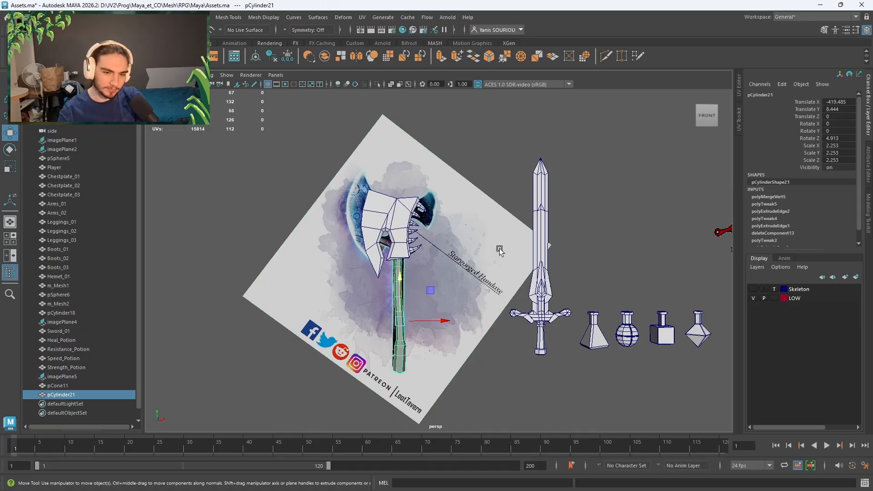
{"action": "right_click", "coordinate": [512, 202]}
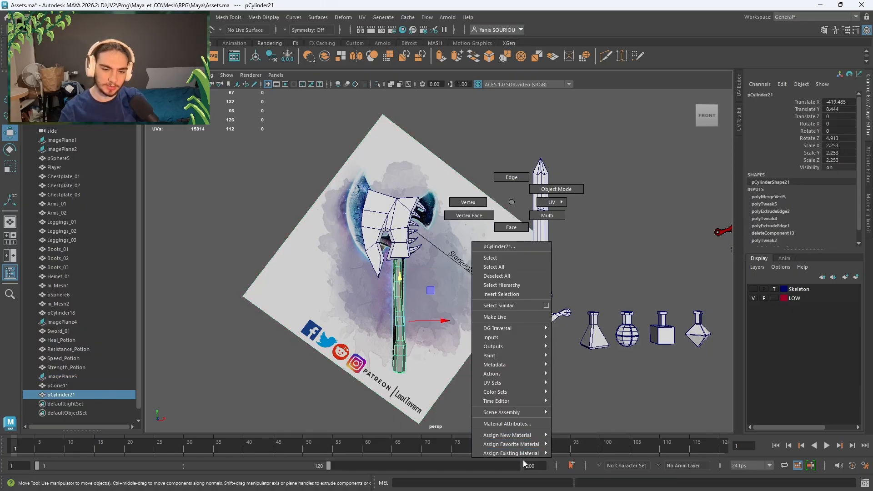
{"action": "mouse_move", "coordinate": [524, 455]}
{"action": "left_click", "coordinate": [579, 426]}
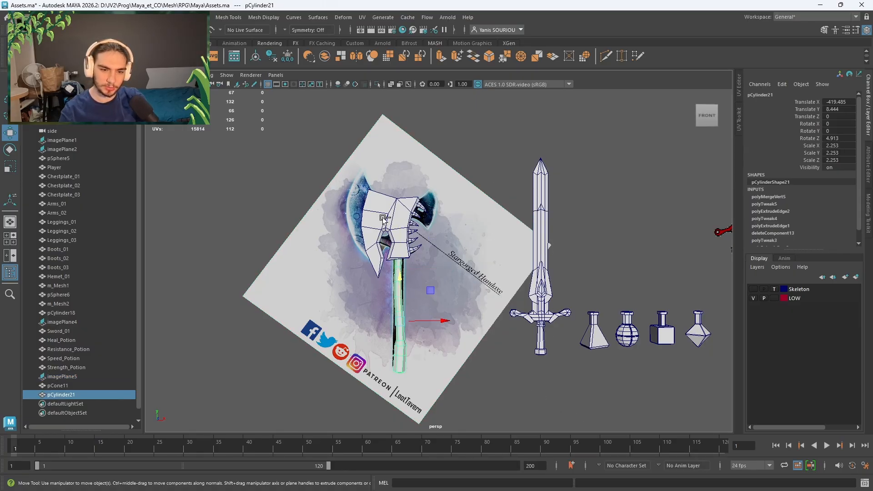
- Add the axe head to the handle selection and combine both into one mesh
{"action": "left_click", "coordinate": [405, 228], "text": "shift"}
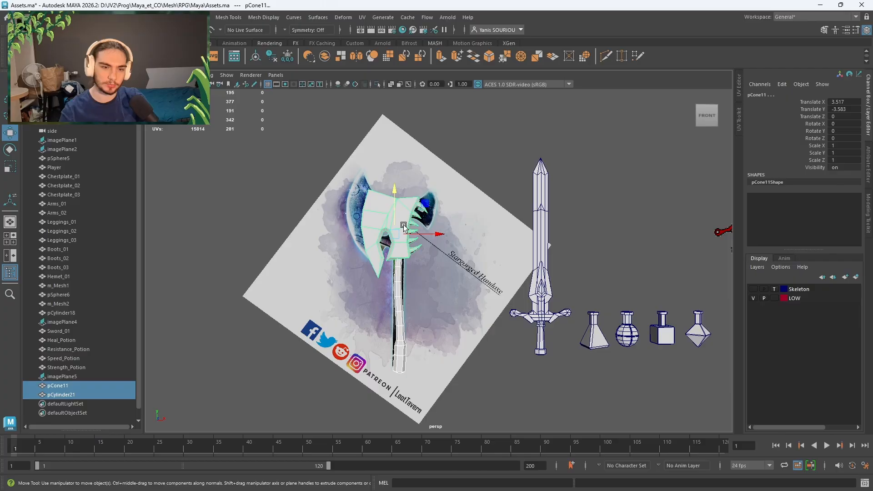
{"action": "left_click", "coordinate": [275, 59]}
{"action": "left_click", "coordinate": [277, 59]}
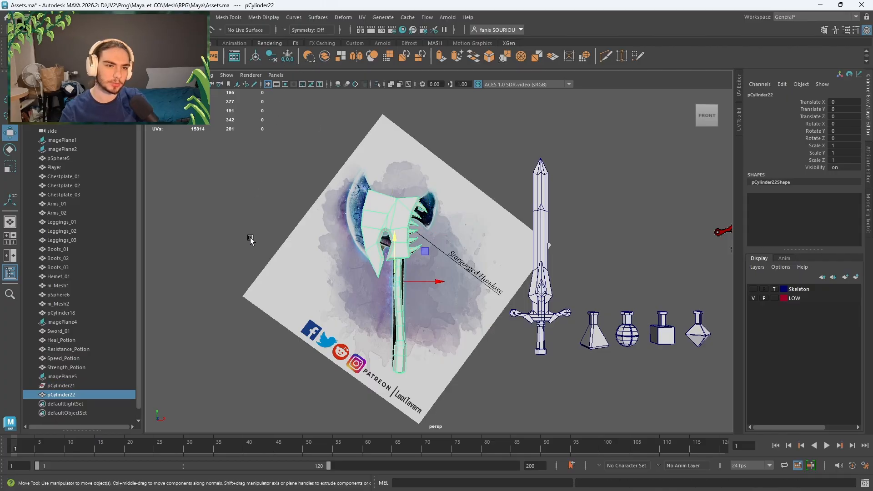
- Rename the combined axe mesh to Axe_01 and delete the leftover pCylinder21 node
{"action": "double_click", "coordinate": [75, 395]}
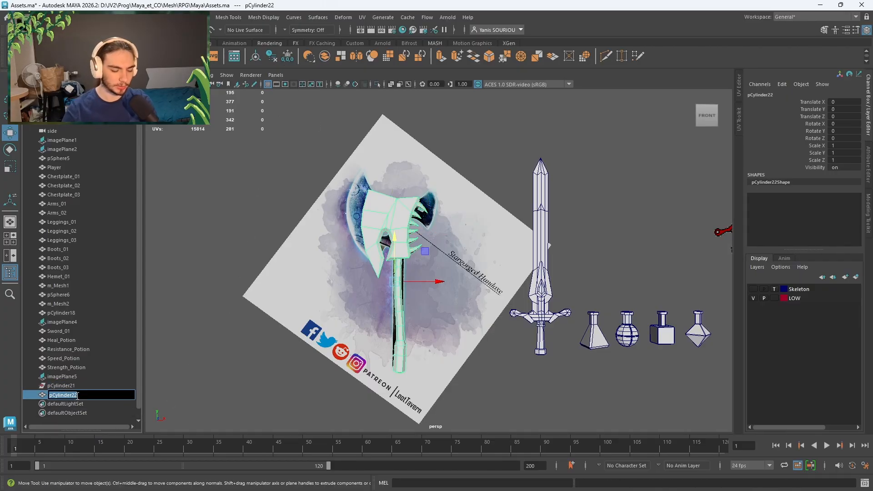
{"action": "type", "text": "A"}
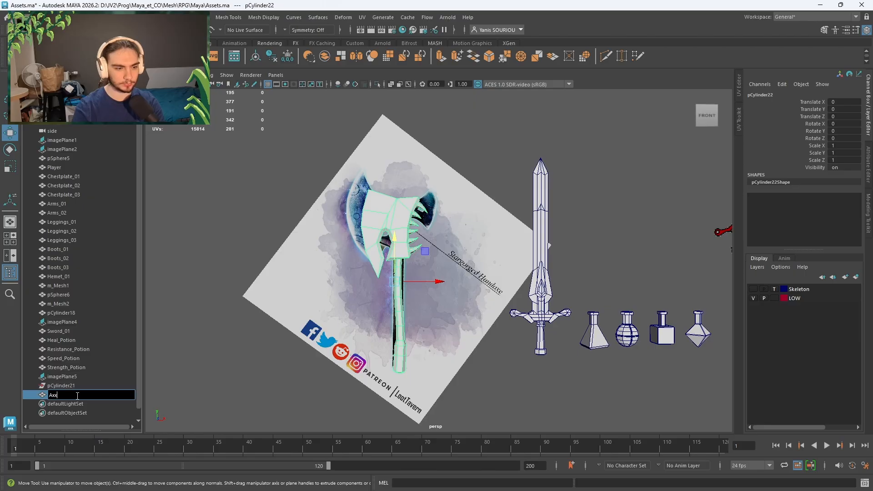
{"action": "type", "text": "xe_01"}
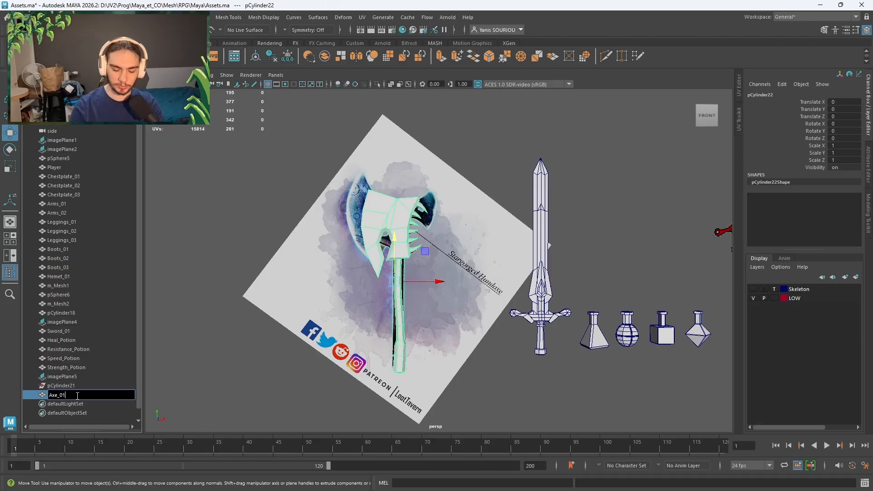
{"action": "key", "text": "Return"}
{"action": "left_click", "coordinate": [90, 385]}
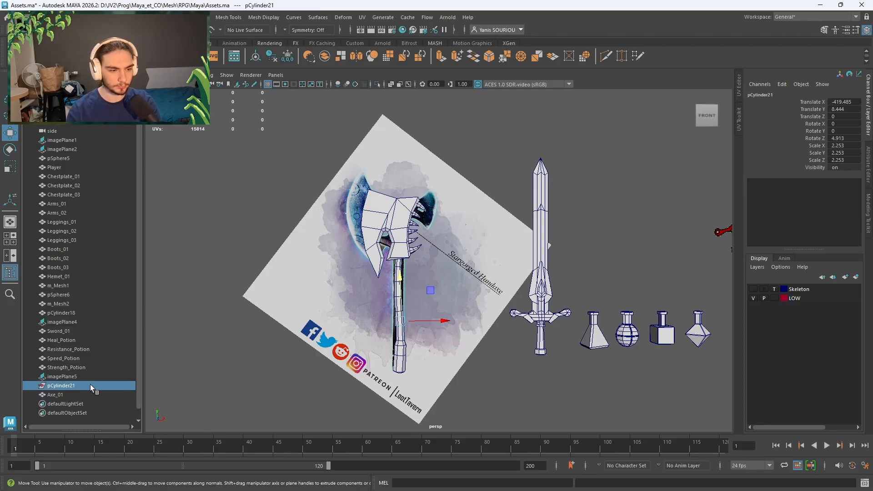
{"action": "key", "text": "Delete"}
- Select the edge loop around the handle just above the thicker pommel section and create a cluster from it
{"action": "scroll", "coordinate": [409, 310], "scroll_direction": "down", "scroll_amount": 3}
{"action": "mouse_move", "coordinate": [409, 311]}
{"action": "left_mouse_down", "text": "alt"}
{"action": "mouse_move", "coordinate": [552, 333]}
{"action": "mouse_move", "coordinate": [572, 406]}
{"action": "mouse_move", "coordinate": [439, 367]}
{"action": "mouse_move", "coordinate": [415, 320]}
{"action": "left_mouse_up", "text": "alt"}
{"action": "left_click", "coordinate": [414, 318]}
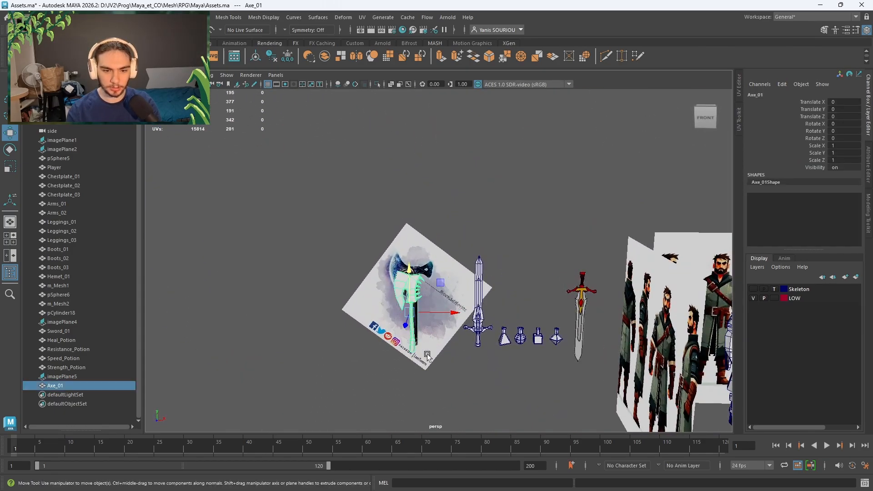
{"action": "scroll", "coordinate": [425, 316], "scroll_direction": "up", "scroll_amount": 10}
{"action": "middle_click_drag", "start_coordinate": [413, 223], "coordinate": [536, 302], "text": "alt"}
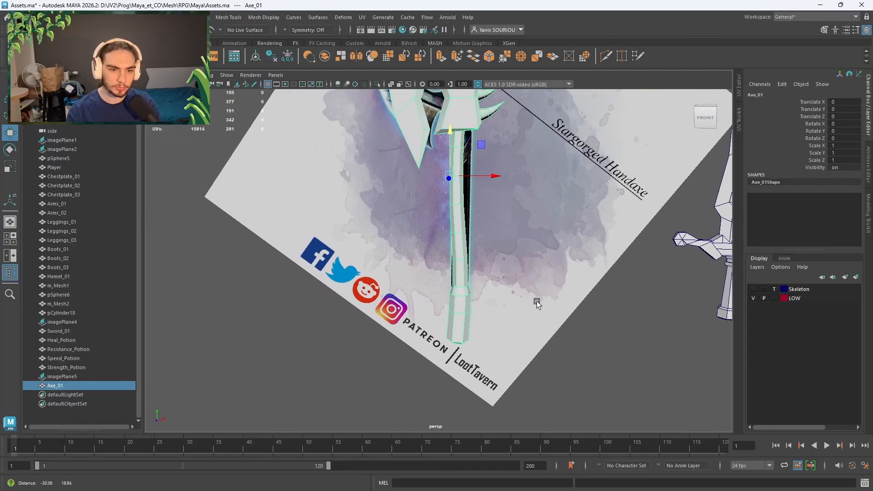
{"action": "scroll", "coordinate": [525, 299], "scroll_direction": "up", "scroll_amount": 6}
{"action": "right_click", "coordinate": [484, 232]}
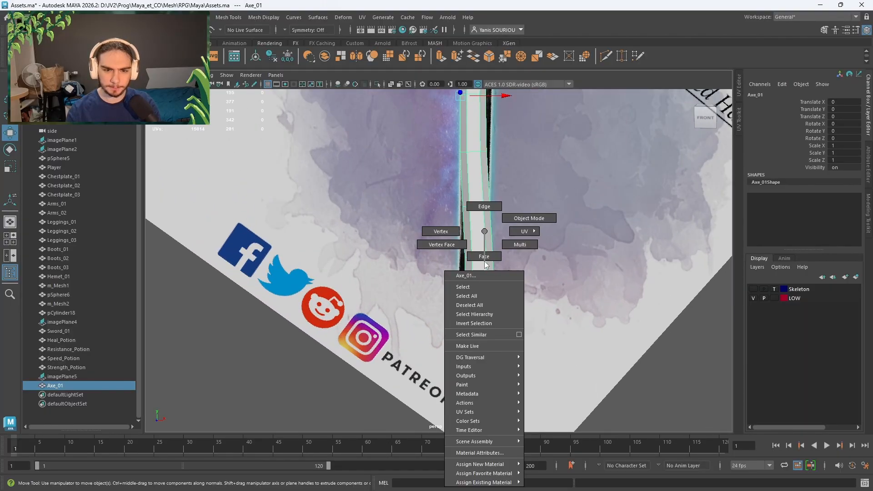
{"action": "left_click", "coordinate": [487, 212]}
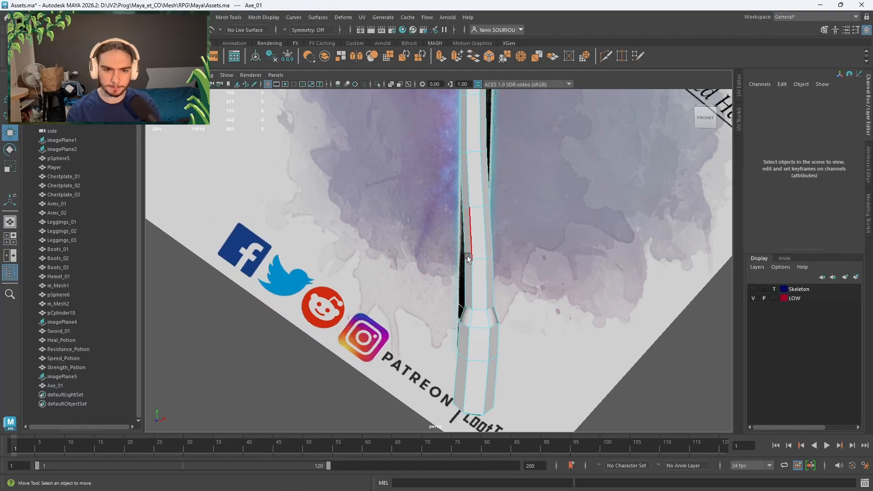
{"action": "double_click", "coordinate": [478, 259]}
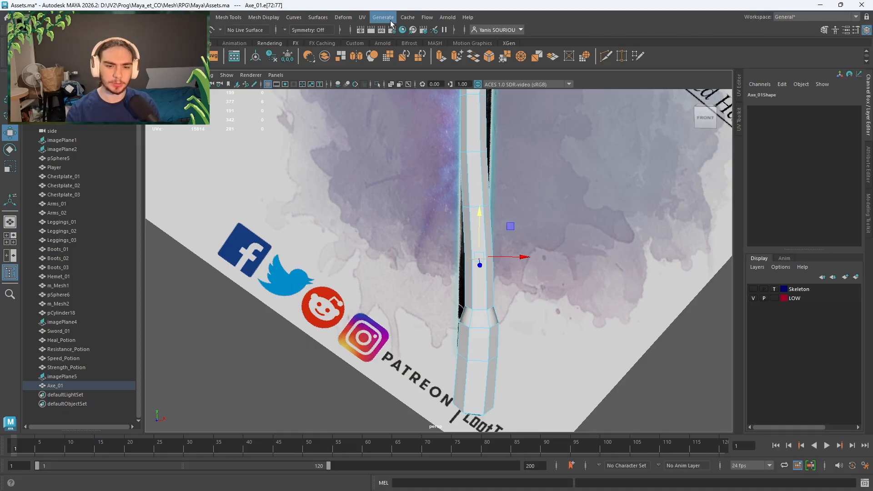
{"action": "left_click", "coordinate": [376, 19]}
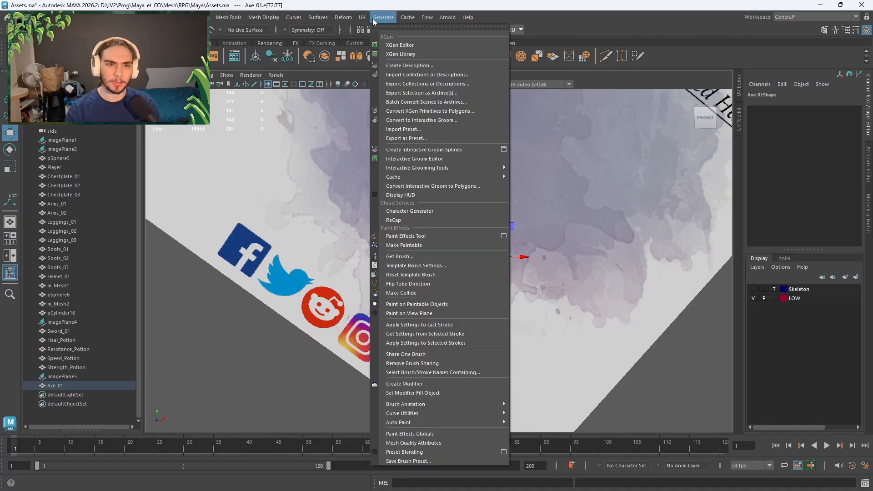
{"action": "left_click", "coordinate": [388, 21]}
{"action": "left_click", "coordinate": [343, 17]}
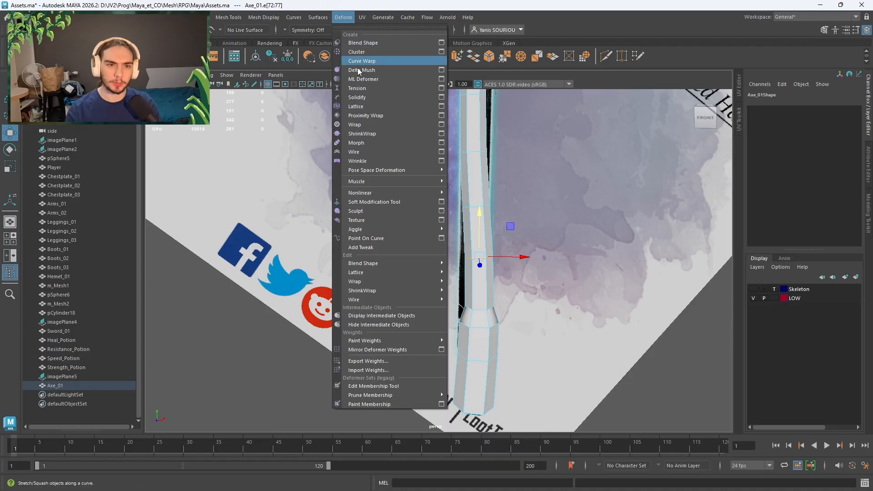
{"action": "left_click", "coordinate": [357, 52]}
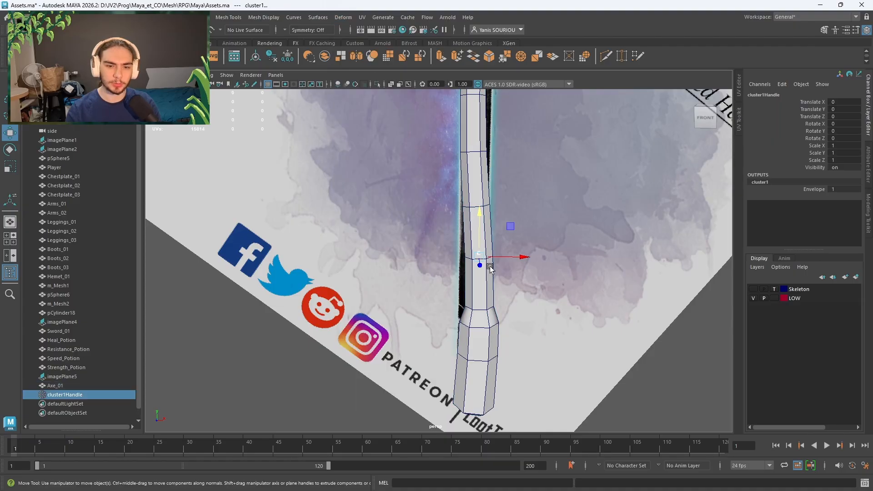
- Snap the pivot of Axe_01 to the cluster's centre on the handle and delete cluster1Handle
{"action": "left_click", "coordinate": [480, 184]}
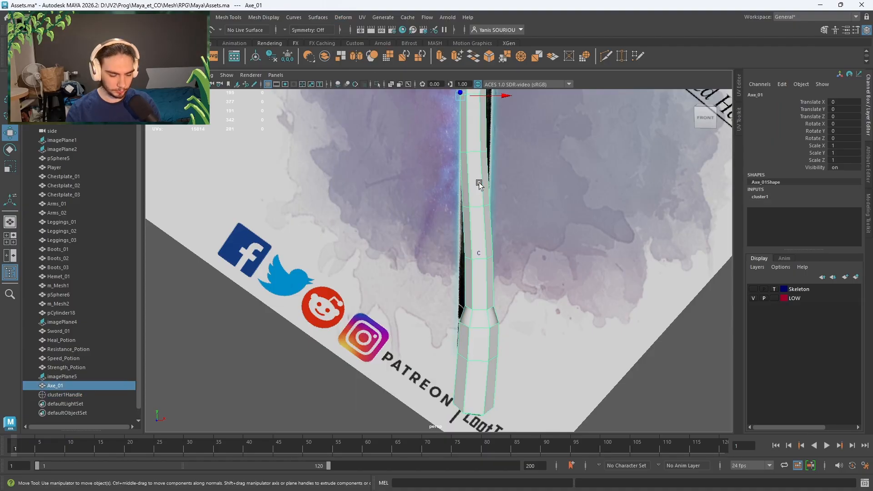
{"action": "key", "text": "d"}
{"action": "middle_click_drag", "start_coordinate": [479, 256], "coordinate": [476, 256]}
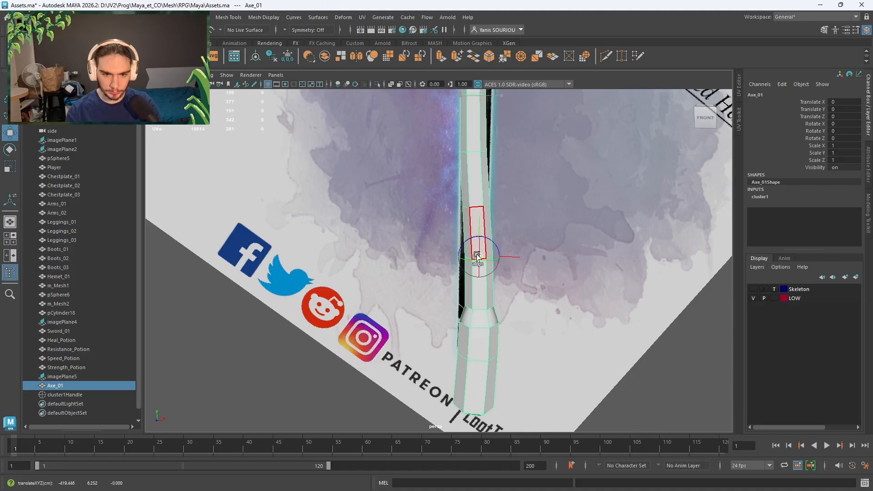
{"action": "key", "text": "f"}
{"action": "left_click_drag", "start_coordinate": [474, 316], "coordinate": [479, 295], "text": "alt"}
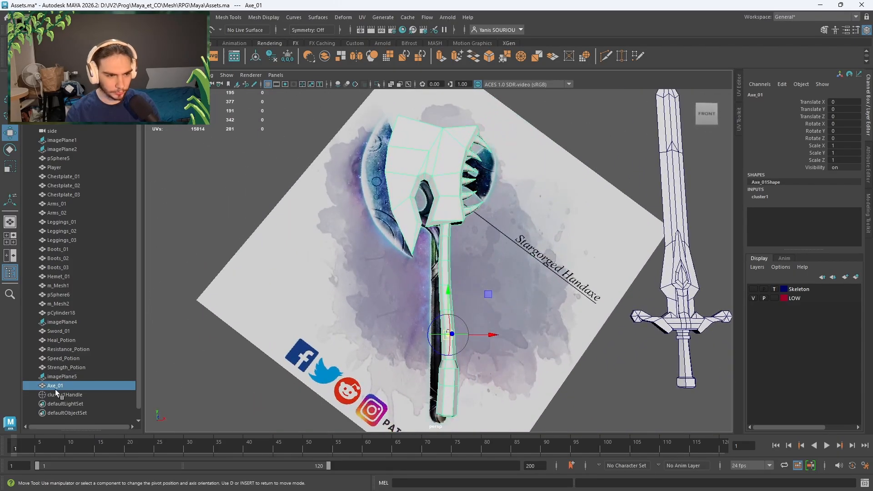
{"action": "left_click", "coordinate": [55, 394]}
{"action": "key", "text": "Delete"}
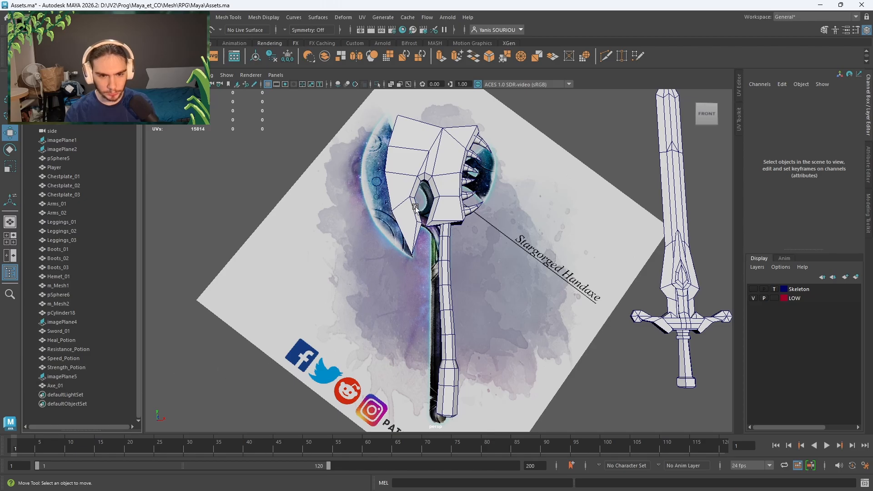
- Snap Axe_01 by its pivot to the grid origin beside the character, at Translate X 419.446 and Translate Y -6.252
{"action": "left_click", "coordinate": [55, 385]}
{"action": "scroll", "coordinate": [520, 310], "scroll_direction": "down", "scroll_amount": 3}
{"action": "scroll", "coordinate": [520, 310], "scroll_direction": "down", "scroll_amount": 4}
{"action": "left_click_drag", "start_coordinate": [536, 321], "coordinate": [528, 344], "text": "alt"}
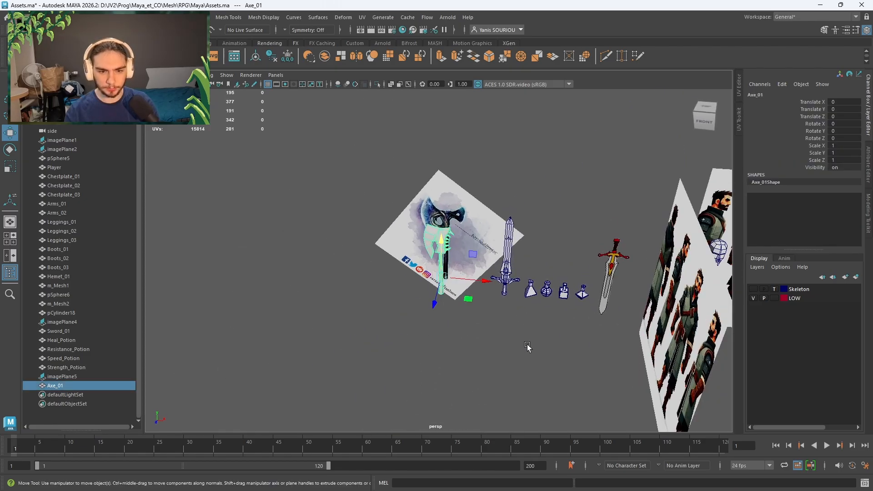
{"action": "middle_click_drag", "start_coordinate": [546, 305], "coordinate": [303, 288], "text": "alt"}
{"action": "scroll", "coordinate": [468, 326], "scroll_direction": "up", "scroll_amount": 10}
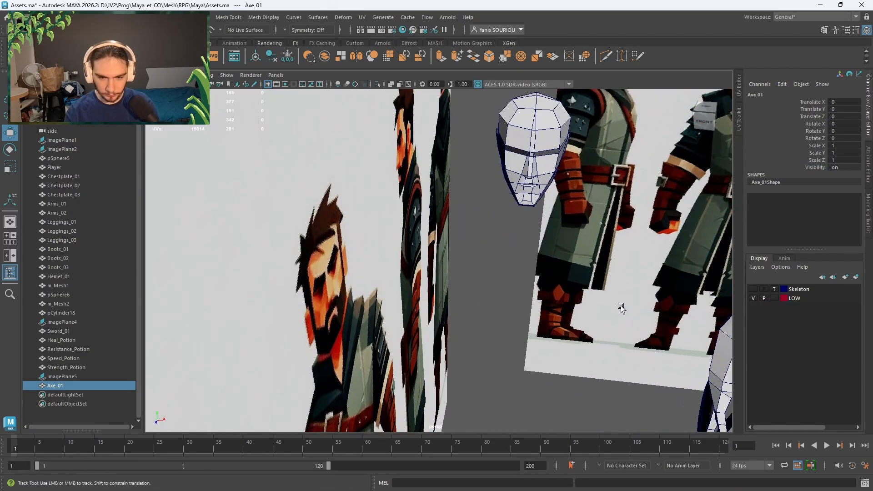
{"action": "scroll", "coordinate": [357, 267], "scroll_direction": "up", "scroll_amount": 8}
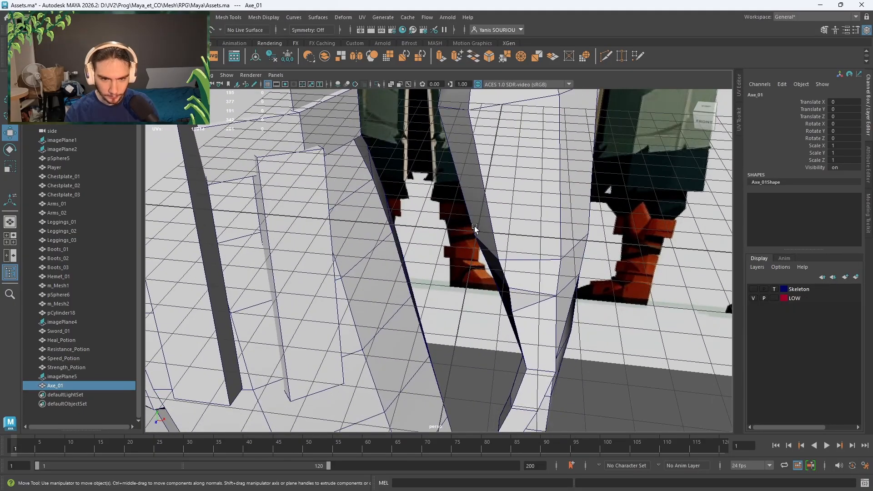
{"action": "left_click_drag", "start_coordinate": [474, 228], "coordinate": [477, 233]}
{"action": "scroll", "coordinate": [479, 233], "scroll_direction": "down", "scroll_amount": 15}
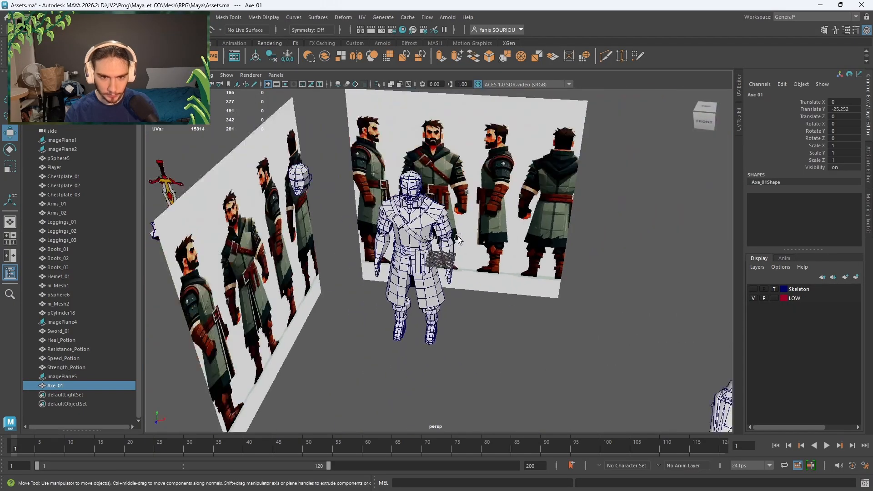
{"action": "scroll", "coordinate": [444, 257], "scroll_direction": "up", "scroll_amount": 15}
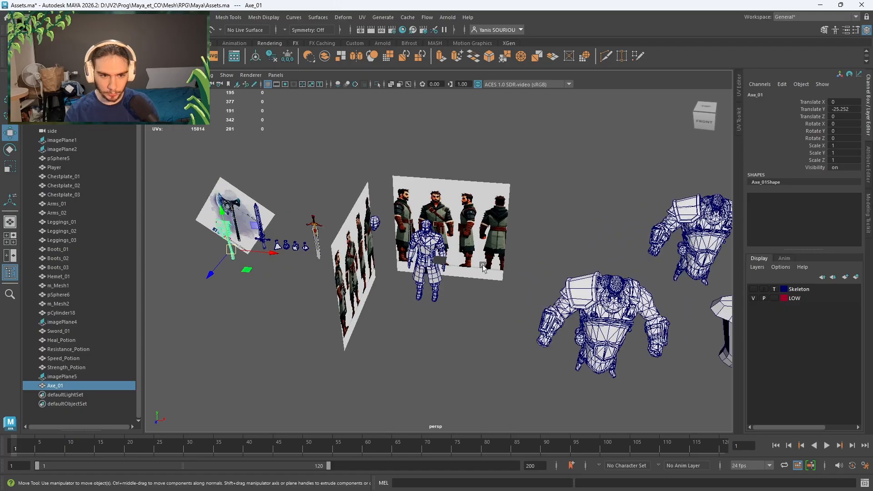
{"action": "scroll", "coordinate": [445, 257], "scroll_direction": "up", "scroll_amount": 5}
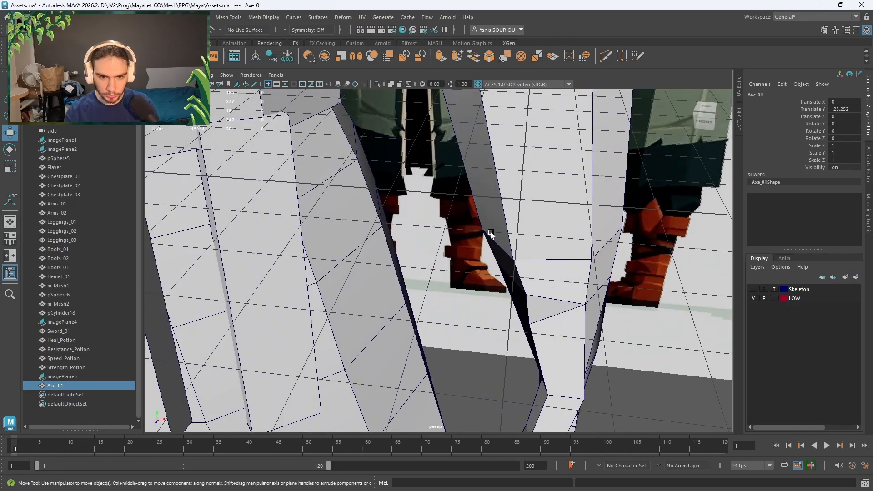
{"action": "middle_click", "coordinate": [522, 201]}
{"action": "scroll", "coordinate": [522, 201], "scroll_direction": "down", "scroll_amount": 12}
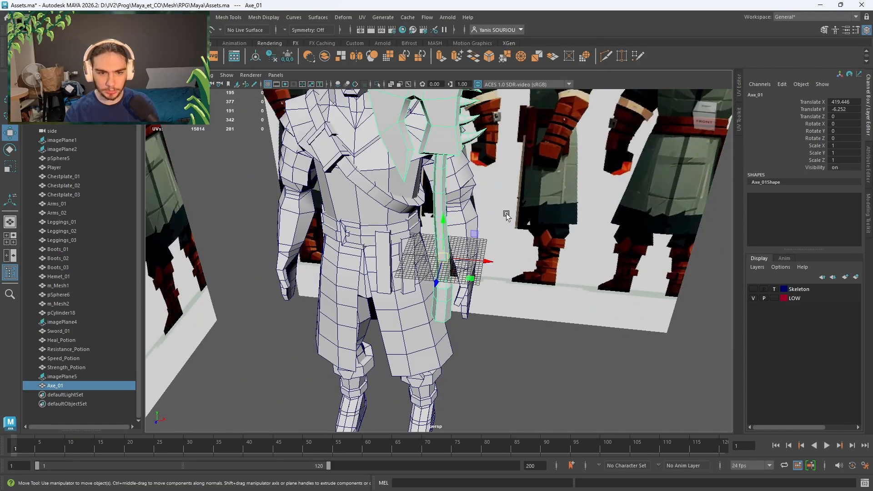
- Freeze the transformations of Axe_01 at the grid origin
{"action": "key", "text": "f"}
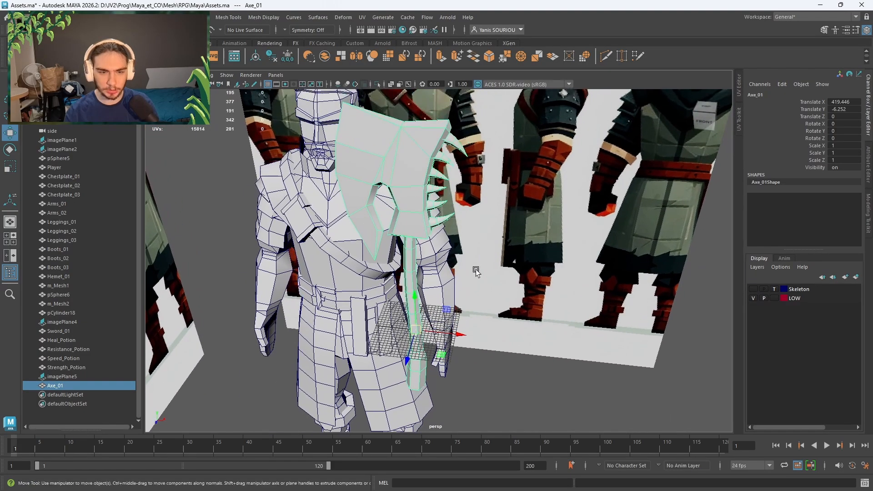
{"action": "left_click", "coordinate": [288, 56]}
{"action": "scroll", "coordinate": [422, 198], "scroll_direction": "up", "scroll_amount": 5}
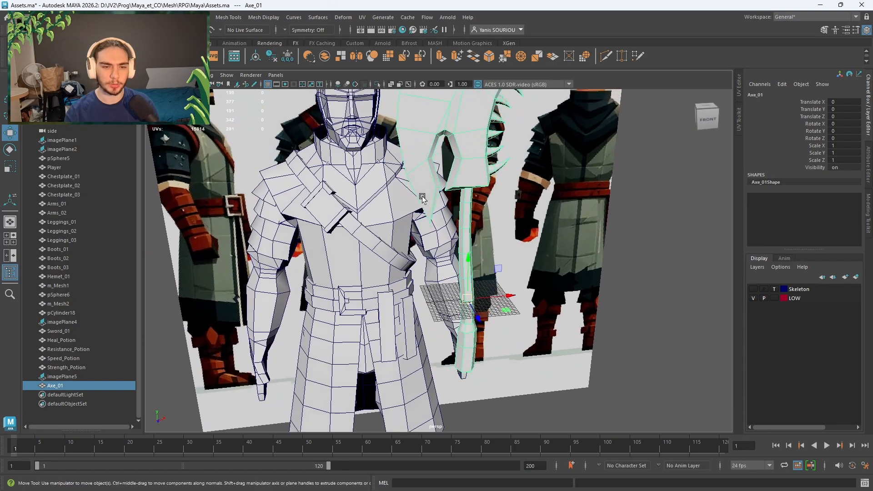
{"action": "left_click_drag", "start_coordinate": [422, 198], "coordinate": [412, 195], "text": "alt"}
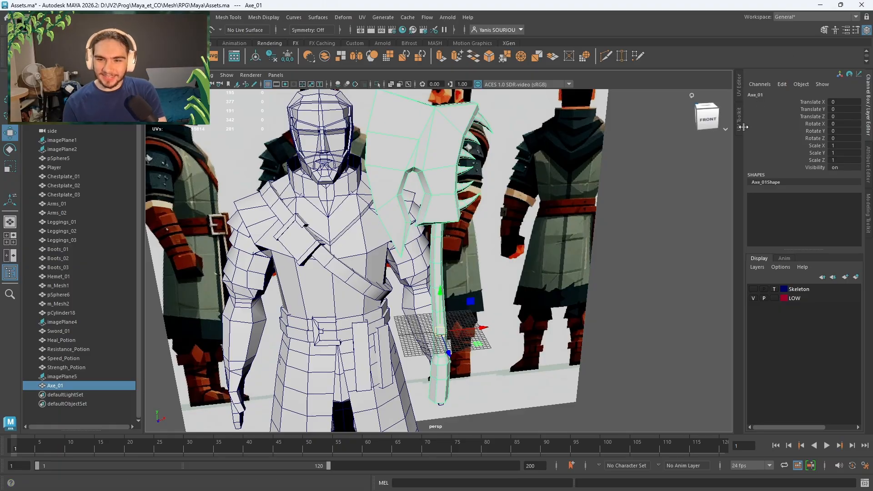
- Open the UV Toolkit and UV Editor and apply a planar UV projection to Axe_01
{"action": "left_click", "coordinate": [740, 125]}
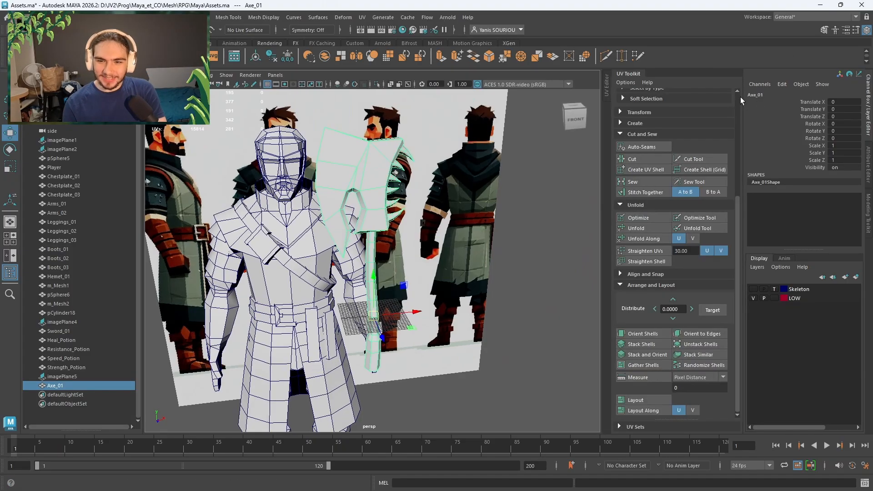
{"action": "left_click", "coordinate": [609, 95]}
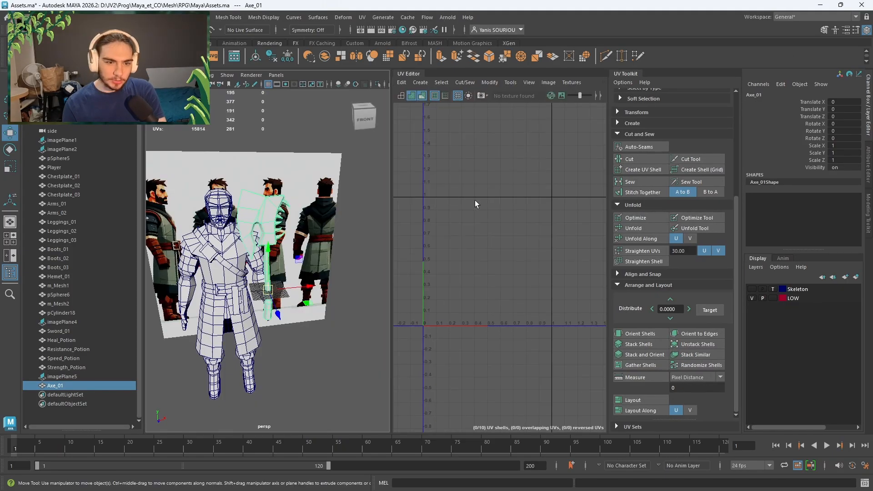
{"action": "left_click", "coordinate": [344, 17]}
{"action": "left_click", "coordinate": [362, 17]}
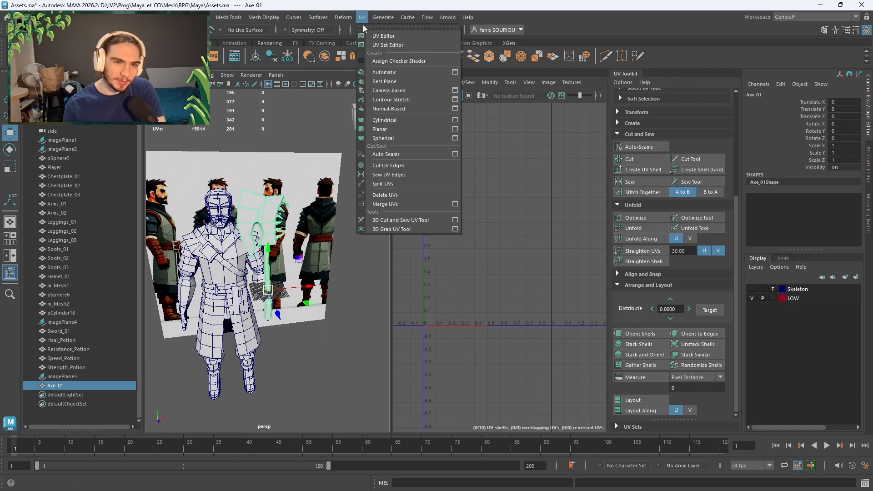
{"action": "left_click", "coordinate": [402, 130]}
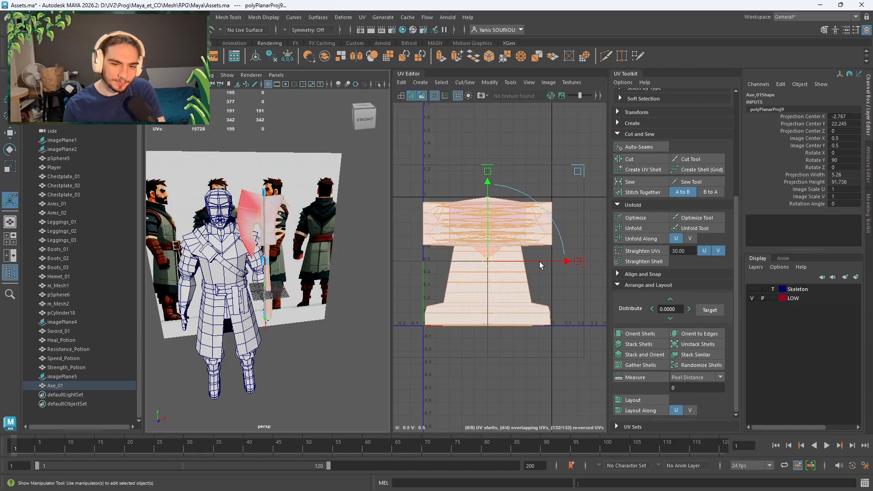
- Cut the UVs along the edge loop around the bottom end of the axe handle, separating its end cap
{"action": "left_click_drag", "start_coordinate": [337, 276], "coordinate": [320, 264], "text": "alt"}
{"action": "scroll", "coordinate": [514, 269], "scroll_direction": "up", "scroll_amount": 4}
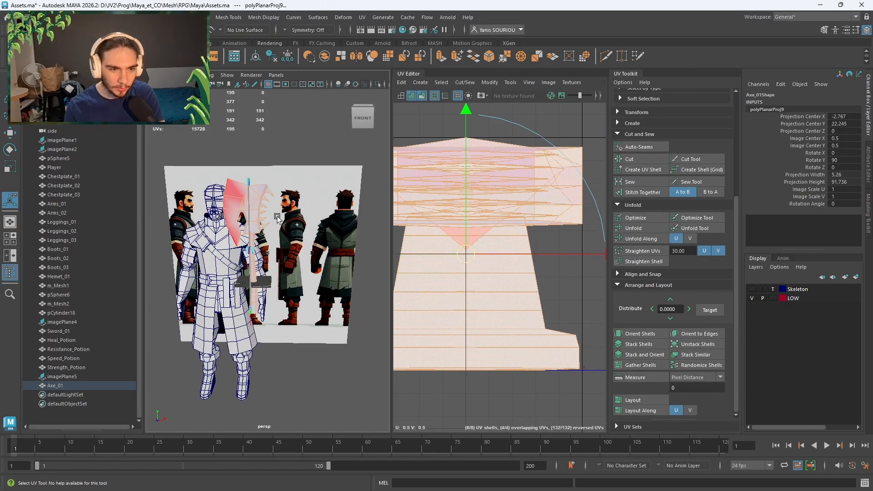
{"action": "scroll", "coordinate": [237, 268], "scroll_direction": "up", "scroll_amount": 6}
{"action": "middle_click_drag", "start_coordinate": [213, 192], "coordinate": [243, 205], "text": "alt"}
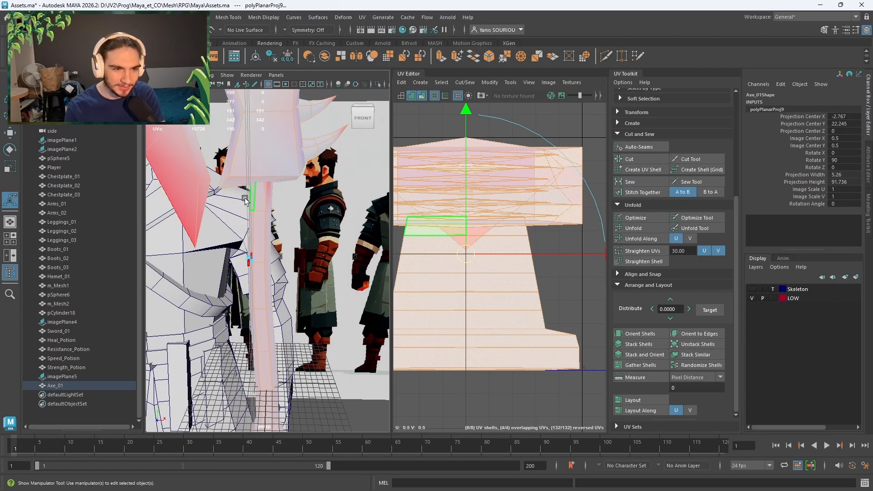
{"action": "right_click_drag", "start_coordinate": [261, 194], "coordinate": [264, 169]}
{"action": "left_click", "coordinate": [266, 192]}
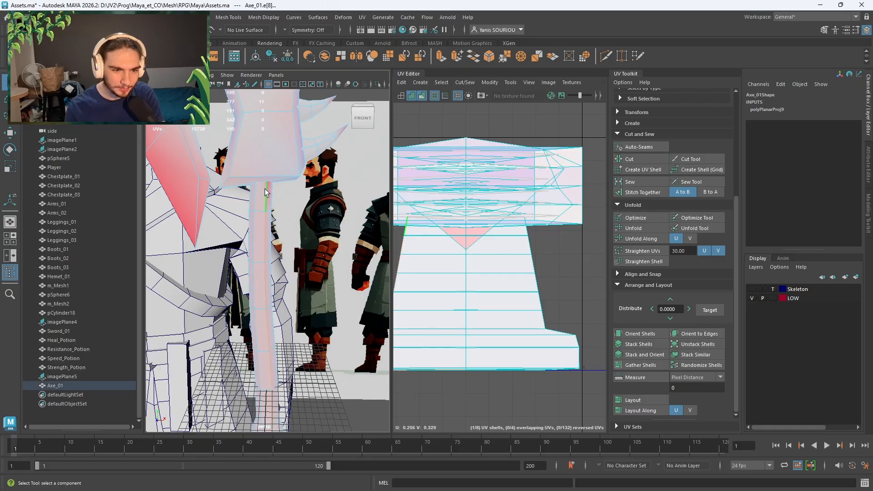
{"action": "left_click_drag", "start_coordinate": [282, 308], "coordinate": [288, 153], "text": "alt"}
{"action": "middle_click_drag", "start_coordinate": [286, 216], "coordinate": [283, 221], "text": "alt"}
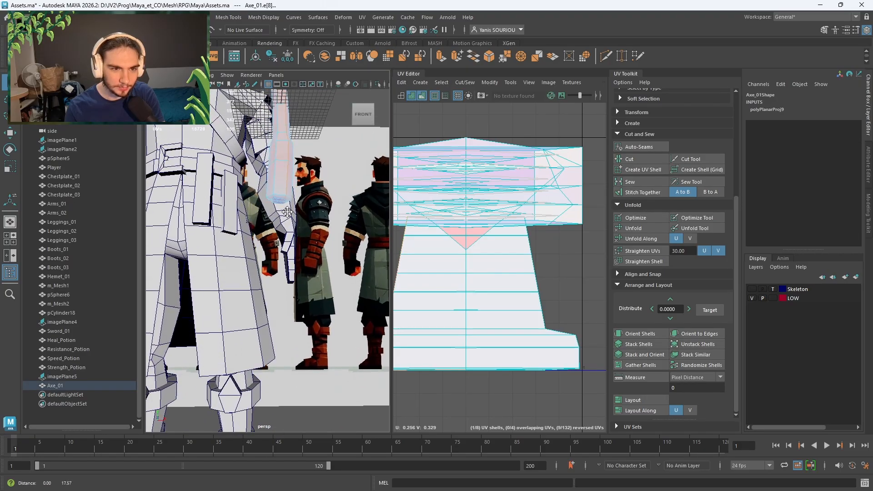
{"action": "scroll", "coordinate": [282, 222], "scroll_direction": "up", "scroll_amount": 3}
{"action": "left_click_drag", "start_coordinate": [291, 204], "coordinate": [293, 200], "text": "alt"}
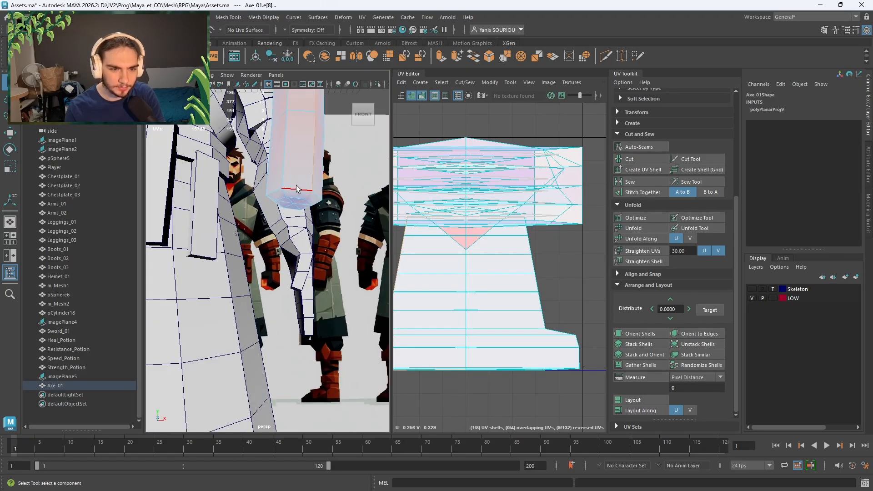
{"action": "left_click", "coordinate": [296, 184]}
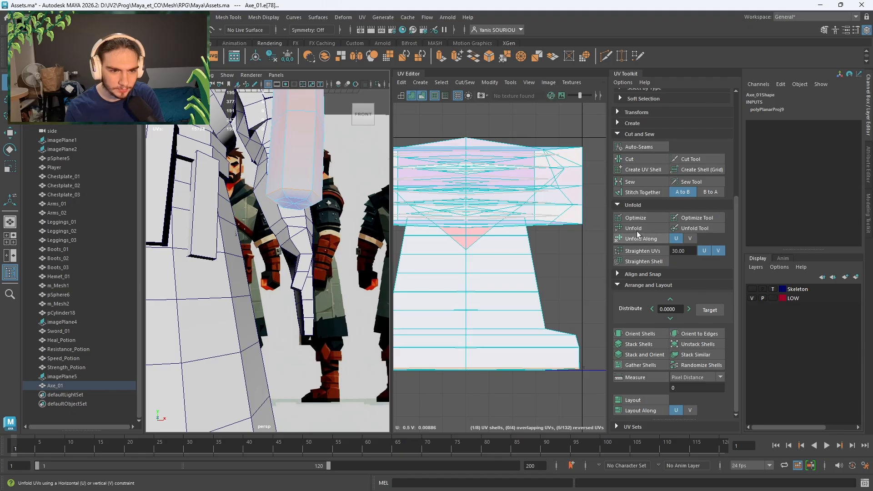
{"action": "left_click", "coordinate": [640, 159]}
- Cut a lengthwise UV seam along one side of the axe handle
{"action": "left_click", "coordinate": [310, 154]}
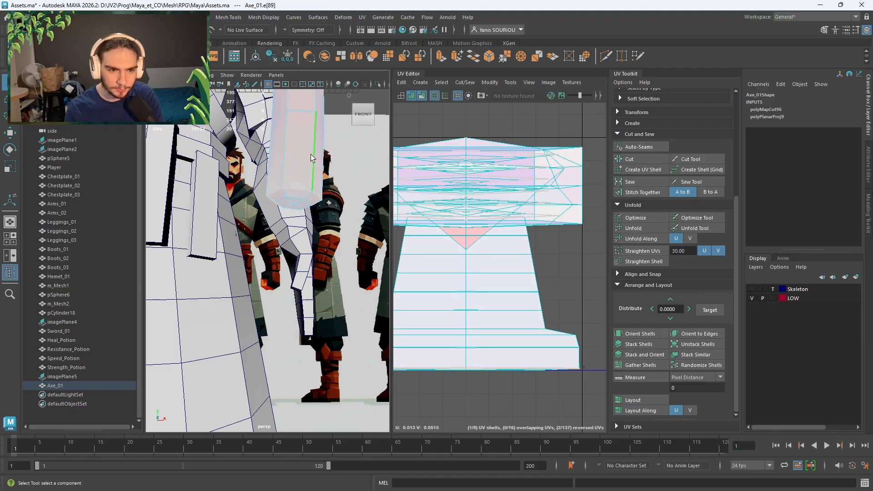
{"action": "double_click", "coordinate": [320, 170]}
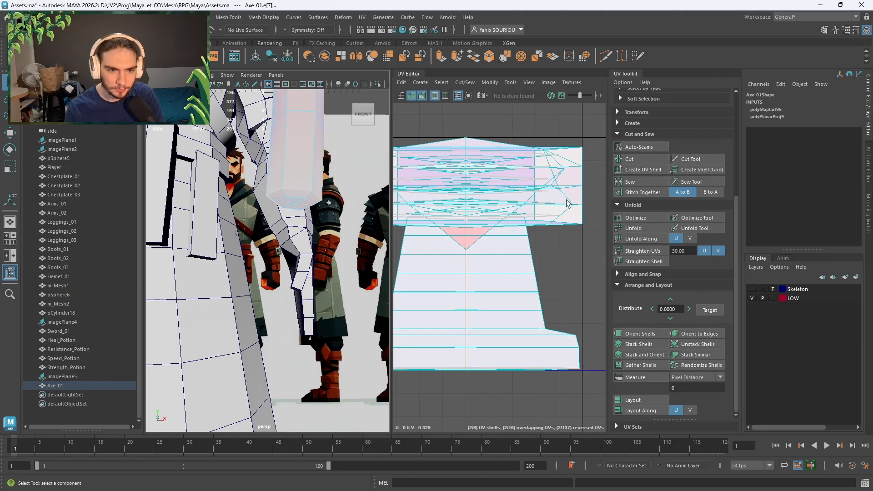
{"action": "left_click", "coordinate": [640, 160]}
- Select all UV shells of Axe_01 in UV Shell mode and unfold them
{"action": "right_click", "coordinate": [575, 255]}
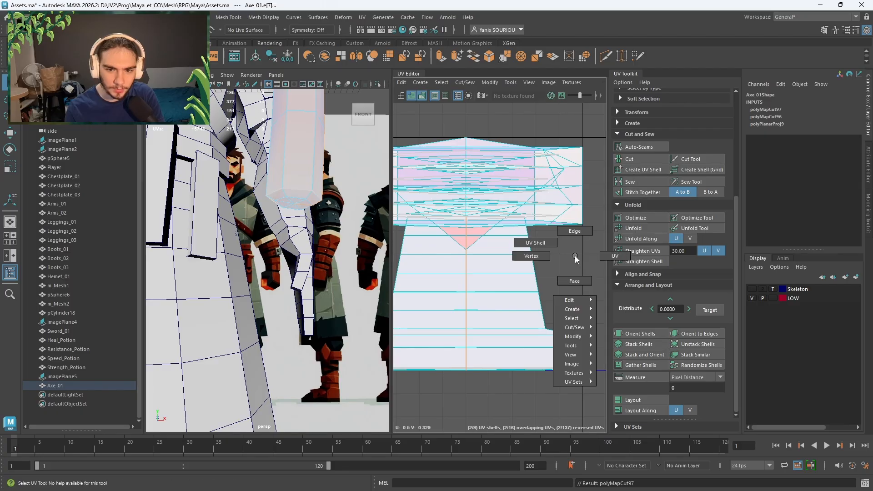
{"action": "left_click", "coordinate": [535, 243]}
{"action": "key", "text": "f"}
{"action": "left_click", "coordinate": [471, 190]}
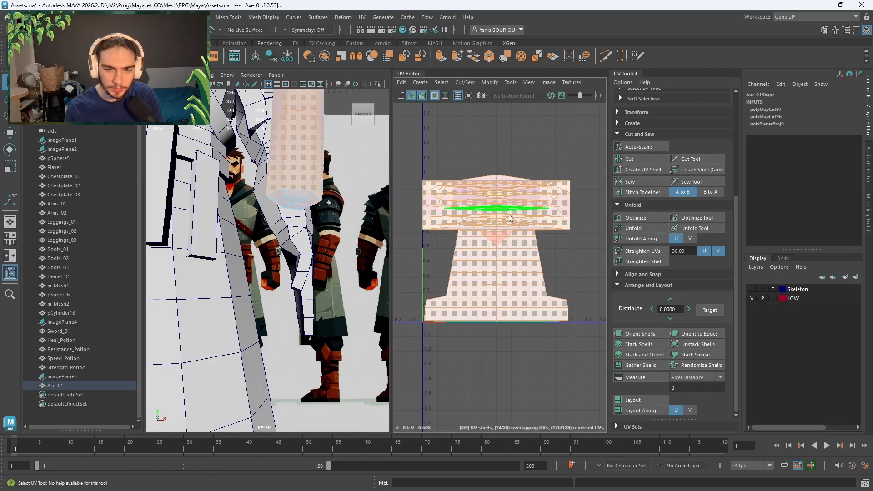
{"action": "left_click", "coordinate": [629, 228]}
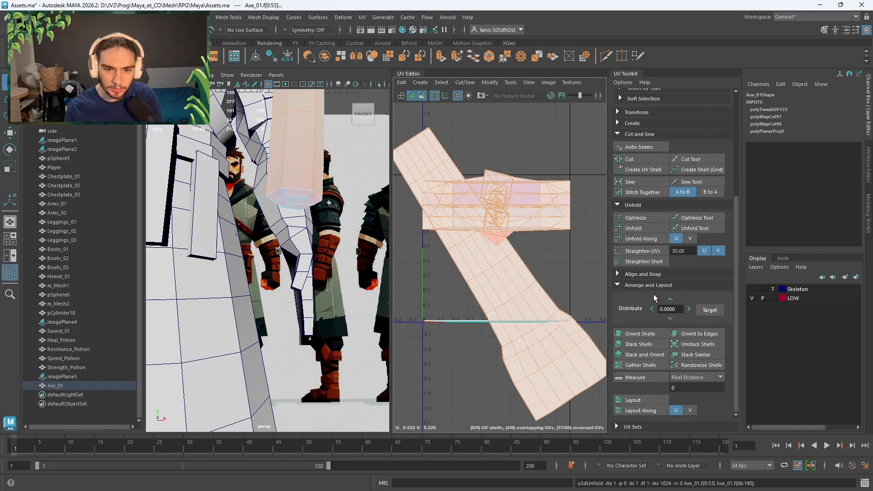
- Orient the unfolded shells of Axe_01 and lay them out in the UV tile
{"action": "left_click", "coordinate": [645, 335]}
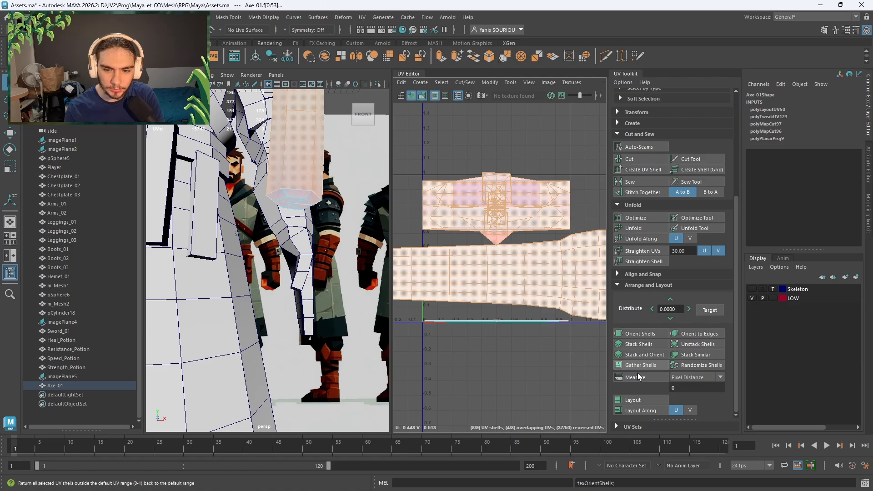
{"action": "left_click", "coordinate": [632, 399]}
{"action": "left_click", "coordinate": [534, 356]}
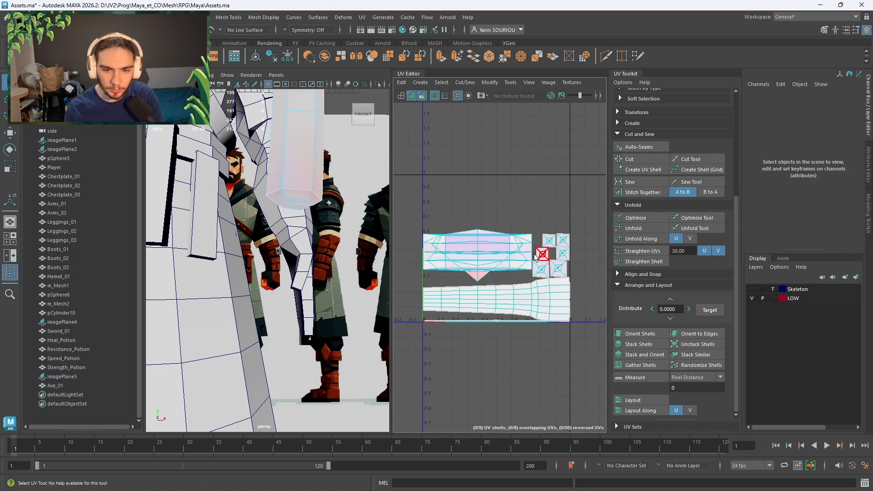
- Cut a UV seam from base to tip along one edge line of each of the six spikes on the axe head
{"action": "scroll", "coordinate": [542, 256], "scroll_direction": "up", "scroll_amount": 3}
{"action": "left_click", "coordinate": [516, 266]}
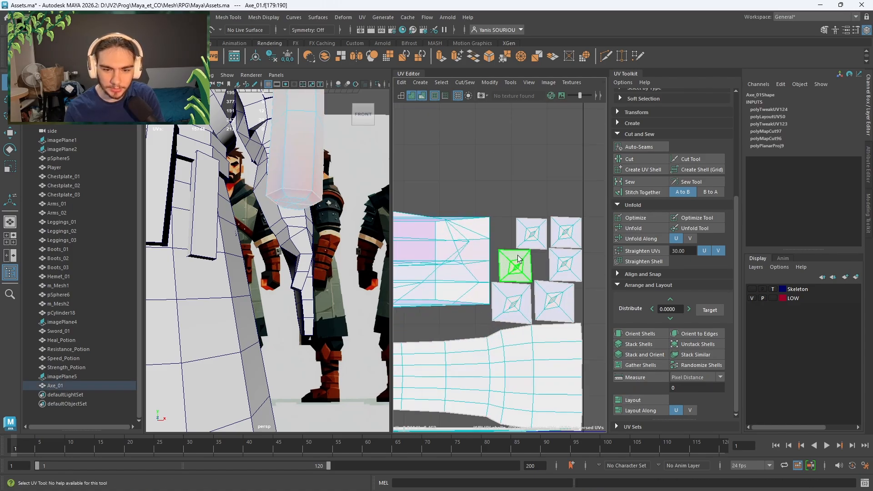
{"action": "key", "text": "f"}
{"action": "scroll", "coordinate": [327, 201], "scroll_direction": "down", "scroll_amount": 6}
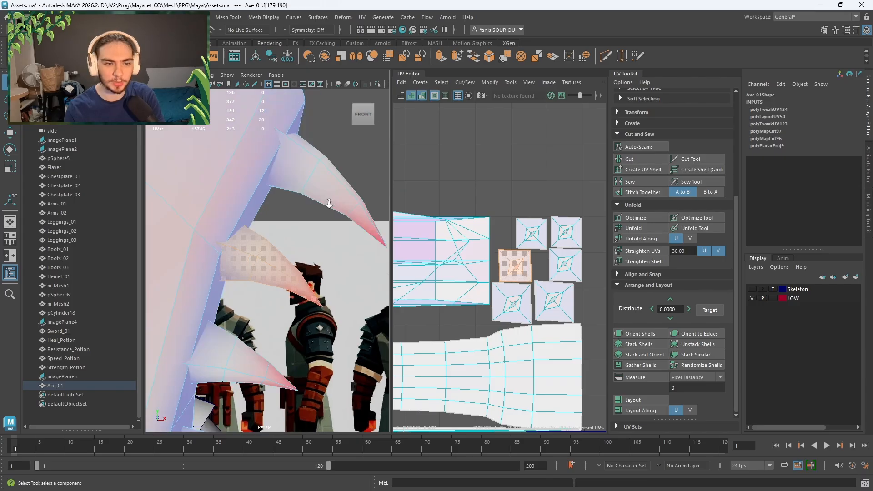
{"action": "left_click_drag", "start_coordinate": [326, 202], "coordinate": [259, 184], "text": "alt"}
{"action": "right_click_drag", "start_coordinate": [259, 185], "coordinate": [246, 184]}
{"action": "left_click", "coordinate": [282, 185]}
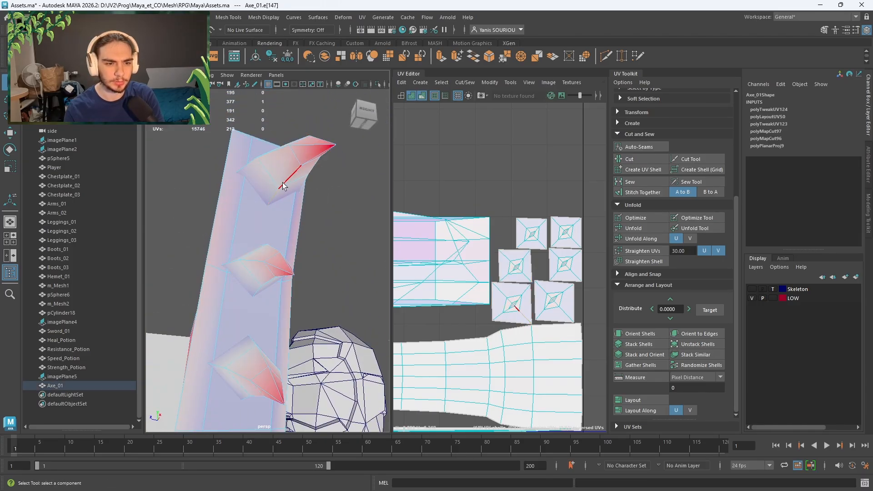
{"action": "left_click_drag", "start_coordinate": [308, 163], "coordinate": [267, 289], "text": "alt"}
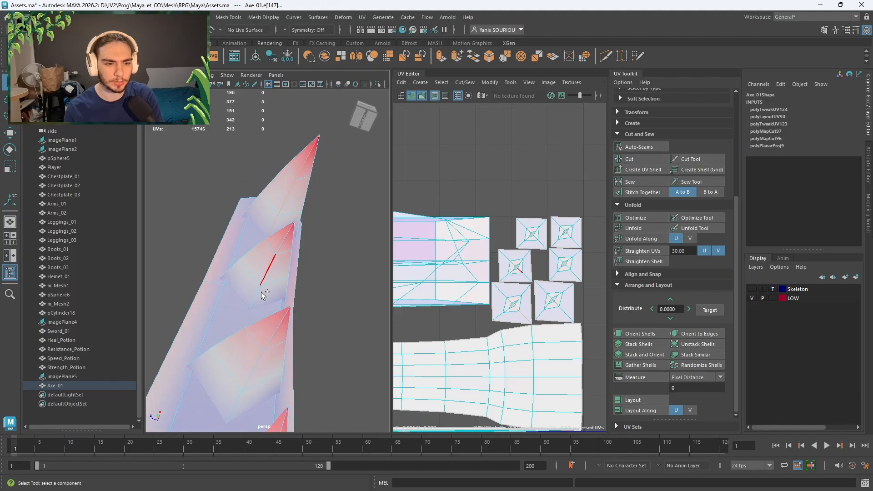
{"action": "left_click", "coordinate": [266, 278]}
{"action": "left_click", "coordinate": [278, 247], "text": "shift"}
{"action": "left_click", "coordinate": [239, 408], "text": "shift"}
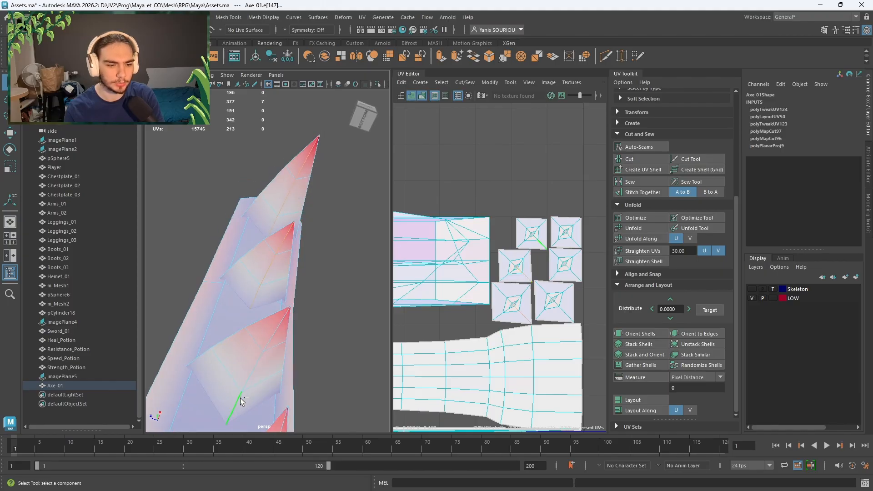
{"action": "left_click", "coordinate": [253, 374], "text": "shift"}
{"action": "left_click", "coordinate": [272, 342], "text": "shift"}
{"action": "left_click_drag", "start_coordinate": [265, 375], "coordinate": [302, 232], "text": "alt"}
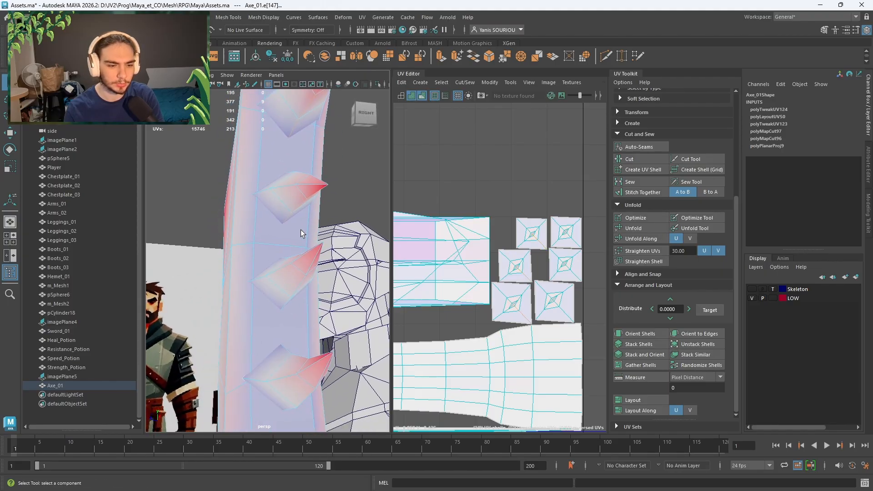
{"action": "mouse_move", "coordinate": [299, 269]}
{"action": "left_mouse_down", "text": "alt"}
{"action": "mouse_move", "coordinate": [306, 298]}
{"action": "mouse_move", "coordinate": [301, 282]}
{"action": "left_mouse_up", "text": "alt"}
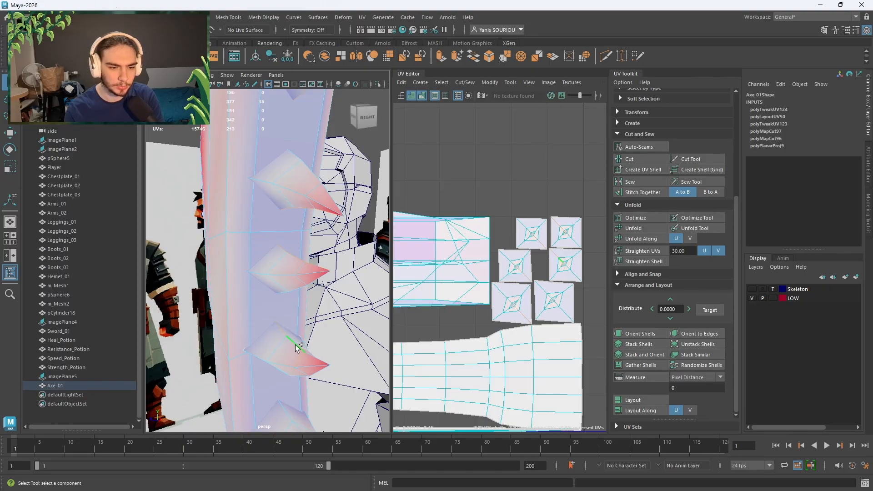
{"action": "left_click_drag", "start_coordinate": [298, 376], "coordinate": [286, 295], "text": "alt"}
{"action": "left_click", "coordinate": [286, 316], "text": "shift"}
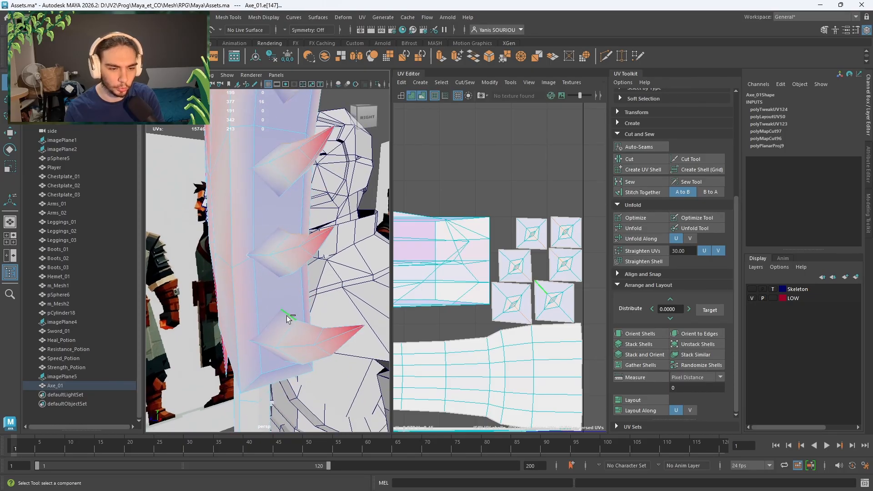
{"action": "left_click", "coordinate": [310, 324], "text": "shift"}
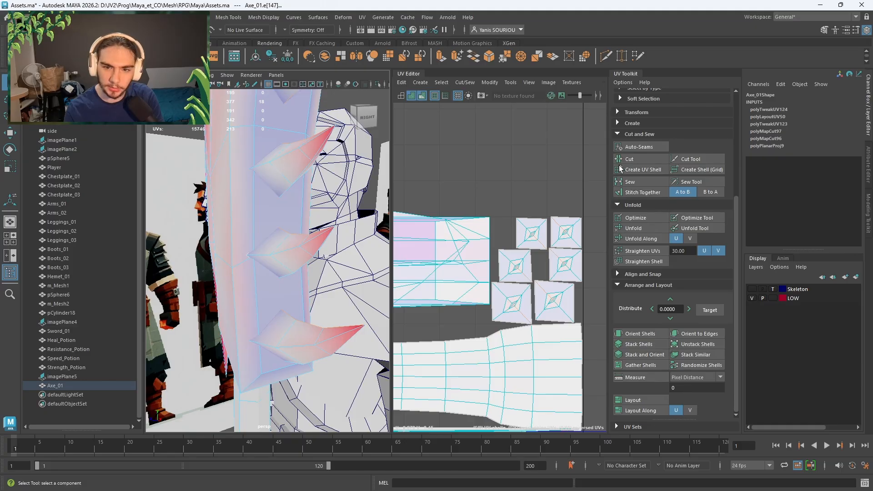
{"action": "left_click", "coordinate": [642, 160]}
- Select the six spike shells and unfold them
{"action": "scroll", "coordinate": [566, 207], "scroll_direction": "down", "scroll_amount": 3}
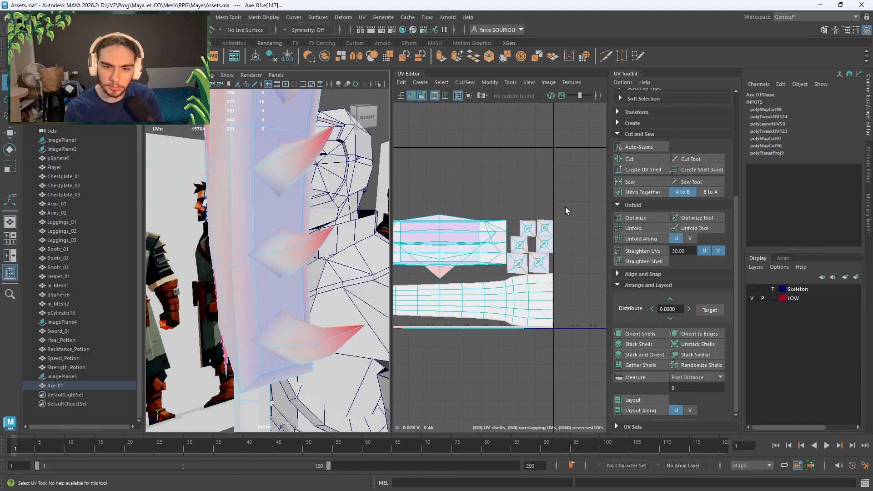
{"action": "right_click_drag", "start_coordinate": [566, 206], "coordinate": [538, 198]}
{"action": "left_click_drag", "start_coordinate": [521, 269], "coordinate": [520, 270]}
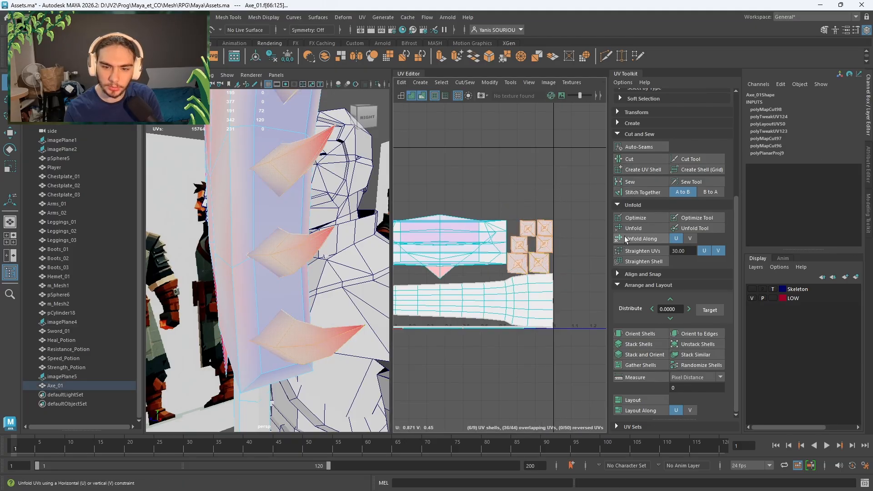
{"action": "left_click", "coordinate": [631, 231]}
- Unfold the flattened UV shell of the handle's bottom end cap
{"action": "scroll", "coordinate": [546, 205], "scroll_direction": "down", "scroll_amount": 3}
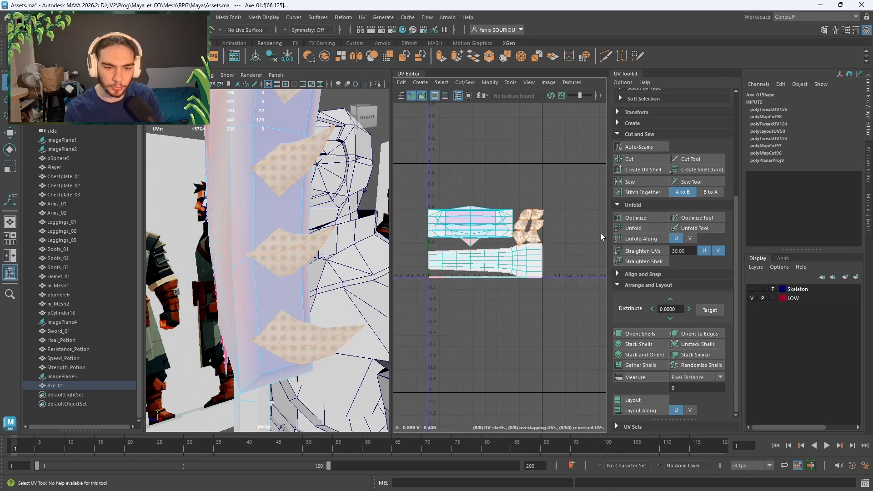
{"action": "left_click", "coordinate": [478, 230]}
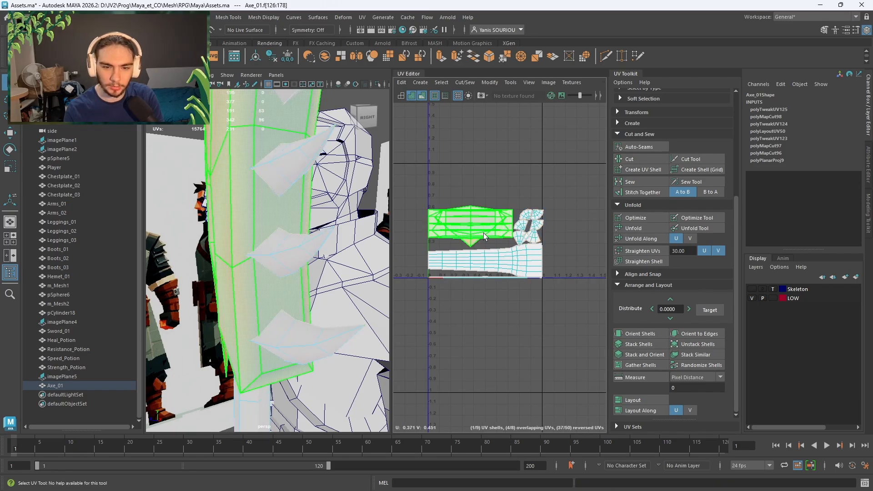
{"action": "scroll", "coordinate": [484, 233], "scroll_direction": "up", "scroll_amount": 4}
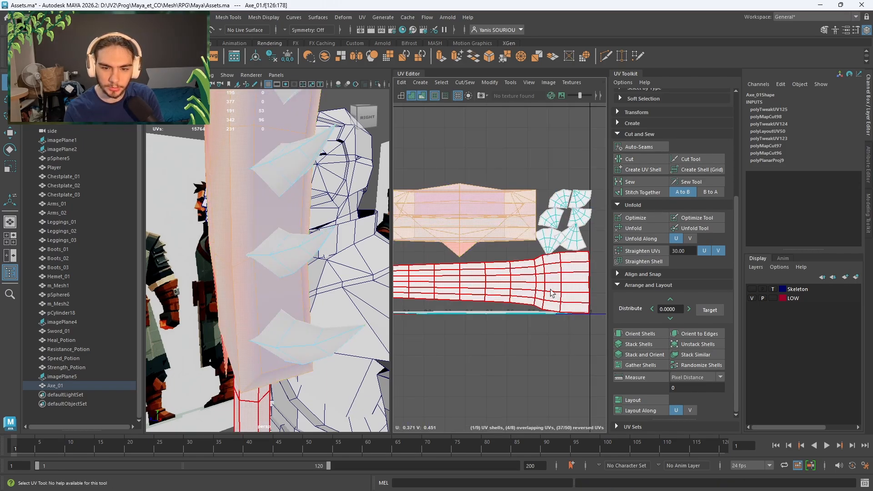
{"action": "scroll", "coordinate": [552, 293], "scroll_direction": "down", "scroll_amount": 3}
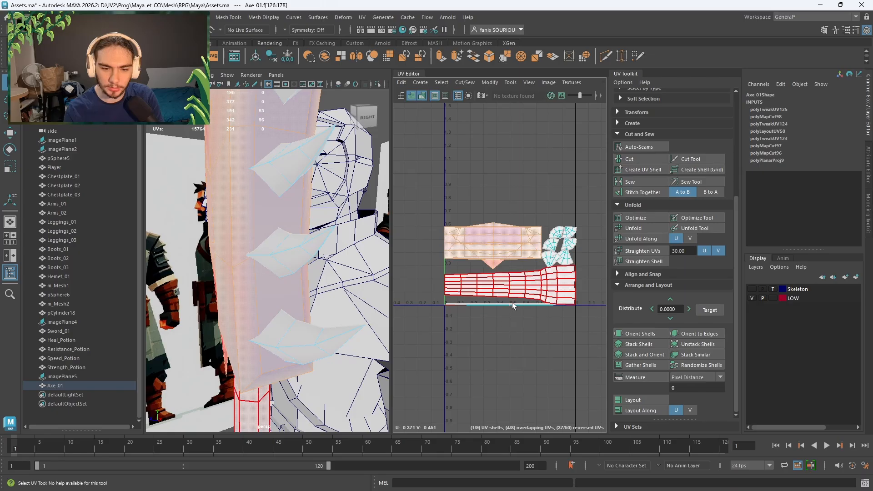
{"action": "left_click", "coordinate": [513, 305]}
{"action": "key", "text": "f"}
{"action": "left_click_drag", "start_coordinate": [297, 328], "coordinate": [343, 269], "text": "alt"}
{"action": "left_click", "coordinate": [637, 228]}
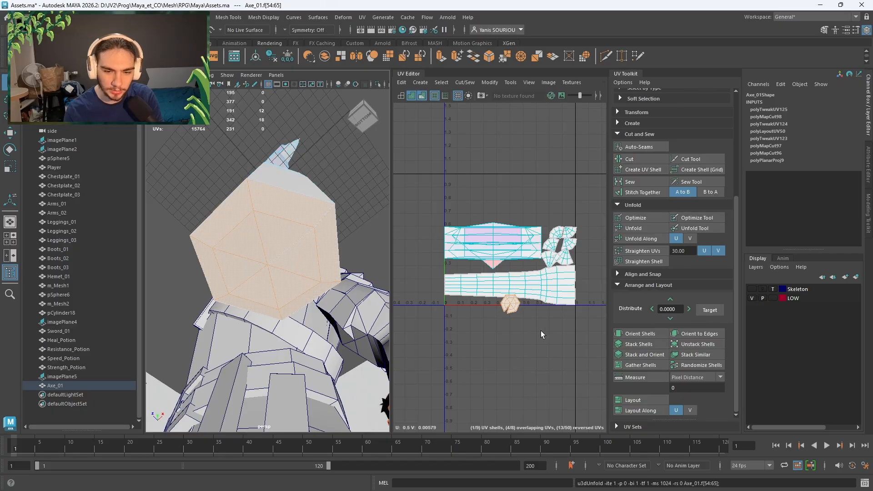
- Sew the open radial seam of the hexagonal end cap shell closed
{"action": "scroll", "coordinate": [531, 332], "scroll_direction": "up", "scroll_amount": 2}
{"action": "scroll", "coordinate": [496, 302], "scroll_direction": "up", "scroll_amount": 2}
{"action": "scroll", "coordinate": [496, 308], "scroll_direction": "up", "scroll_amount": 7}
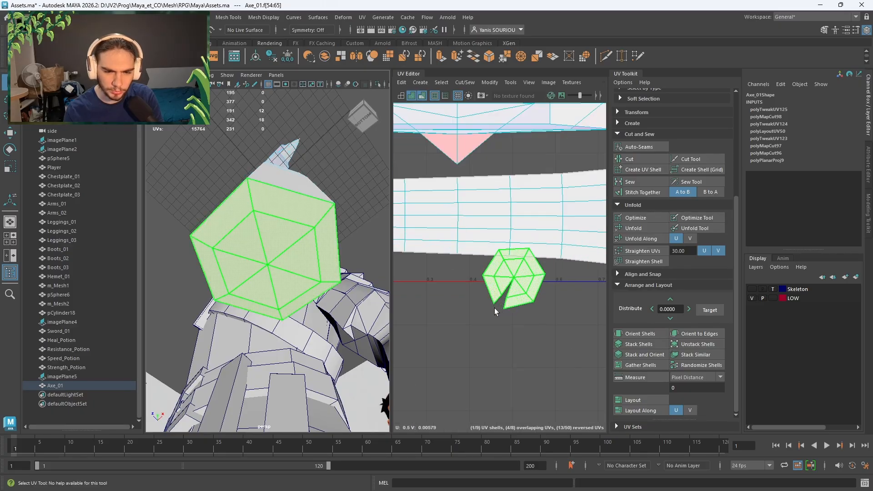
{"action": "right_click_drag", "start_coordinate": [517, 287], "coordinate": [518, 250]}
{"action": "left_click", "coordinate": [512, 294]}
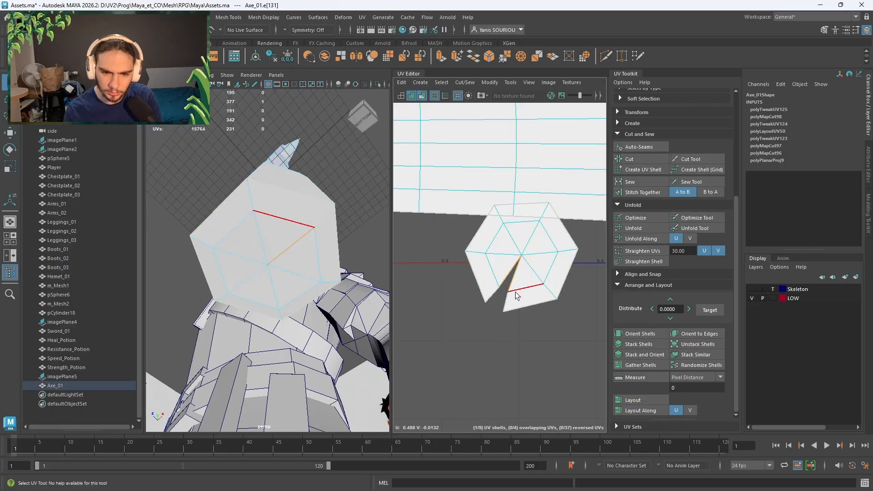
{"action": "left_click", "coordinate": [630, 182]}
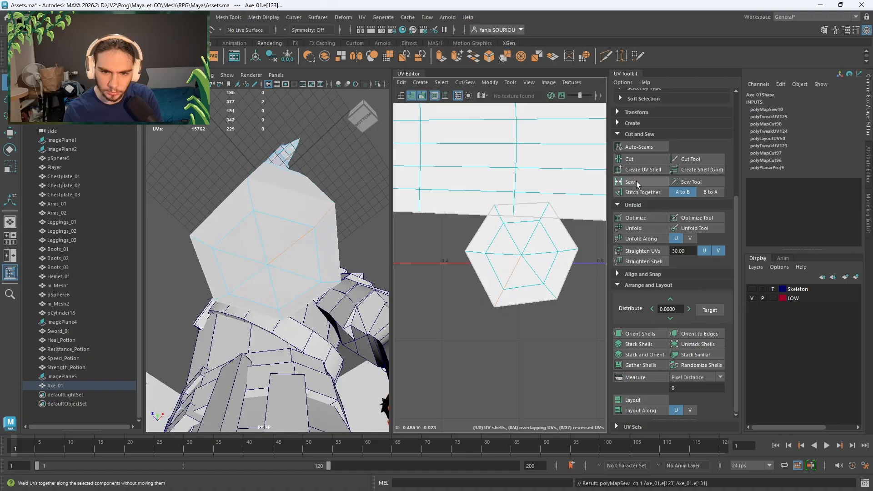
{"action": "scroll", "coordinate": [538, 336], "scroll_direction": "down", "scroll_amount": 6}
{"action": "scroll", "coordinate": [477, 255], "scroll_direction": "down", "scroll_amount": 6}
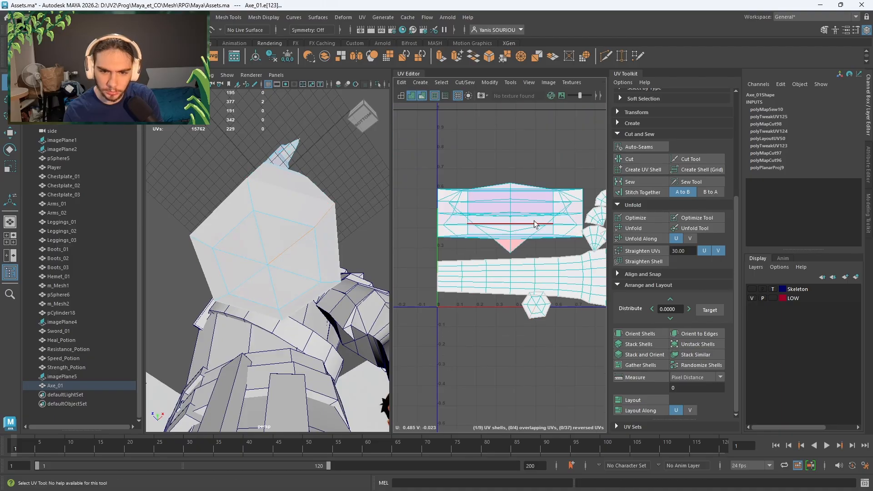
{"action": "left_click_drag", "start_coordinate": [278, 213], "coordinate": [272, 169], "text": "alt"}
{"action": "scroll", "coordinate": [272, 170], "scroll_direction": "down", "scroll_amount": 10}
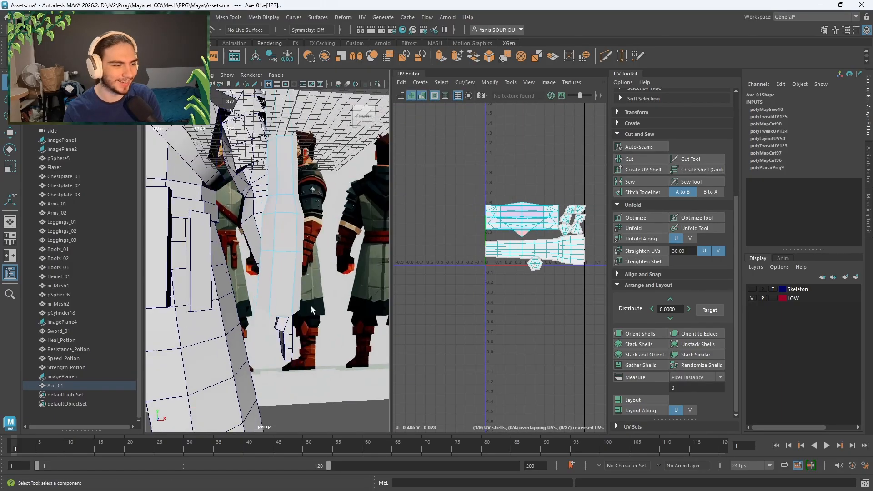
{"action": "middle_click_drag", "start_coordinate": [319, 196], "coordinate": [374, 293], "text": "alt"}
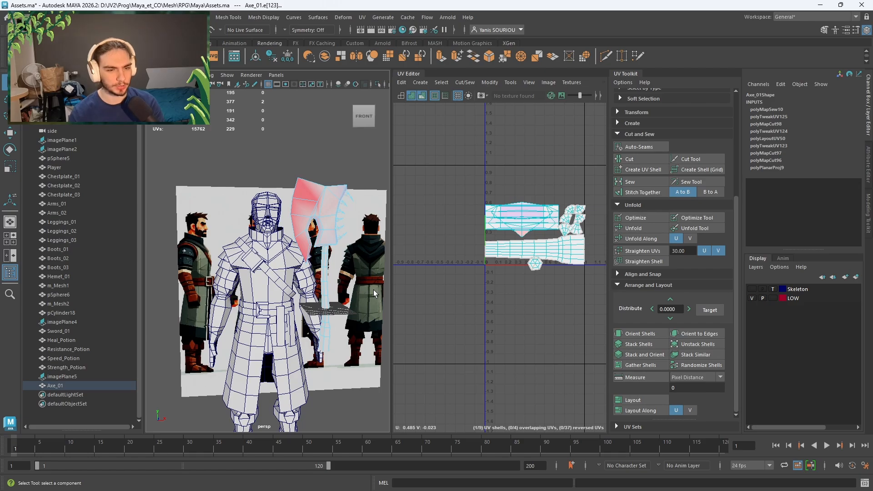
- Select the edges running along the cutting edge of the axe blade, from its upper point to its lower tip
{"action": "scroll", "coordinate": [348, 237], "scroll_direction": "up", "scroll_amount": 8}
{"action": "middle_click_drag", "start_coordinate": [360, 114], "coordinate": [231, 167], "text": "alt"}
{"action": "left_click_drag", "start_coordinate": [230, 163], "coordinate": [326, 237], "text": "alt"}
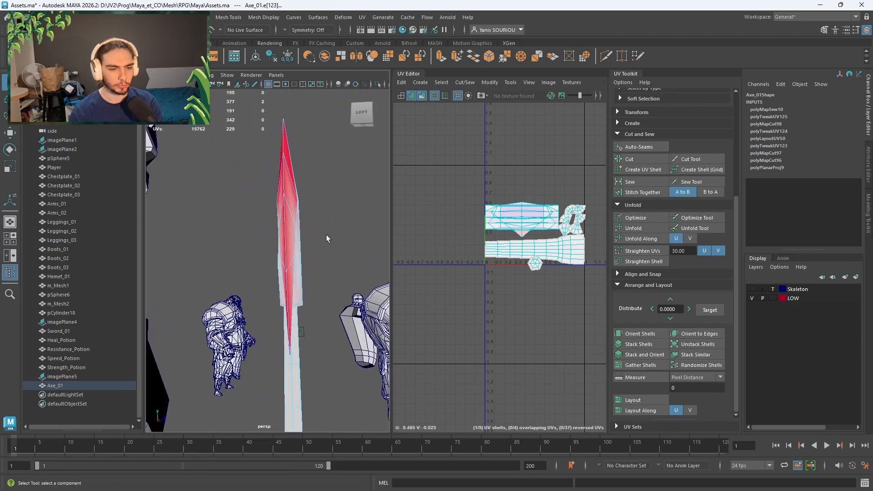
{"action": "left_click", "coordinate": [285, 254], "text": "shift"}
{"action": "left_click", "coordinate": [285, 181], "text": "shift"}
{"action": "left_click_drag", "start_coordinate": [289, 180], "coordinate": [278, 268], "text": "alt"}
{"action": "left_click_drag", "start_coordinate": [339, 304], "coordinate": [247, 218], "text": "alt"}
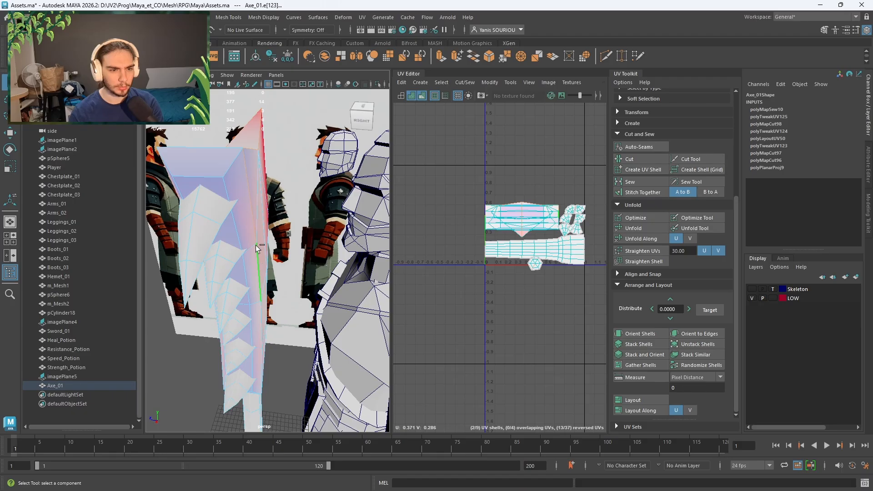
- Add the border edges of the axe head's spiked back face and of its underside around the handle to the selection
{"action": "left_click_drag", "start_coordinate": [266, 286], "coordinate": [233, 220], "text": "alt"}
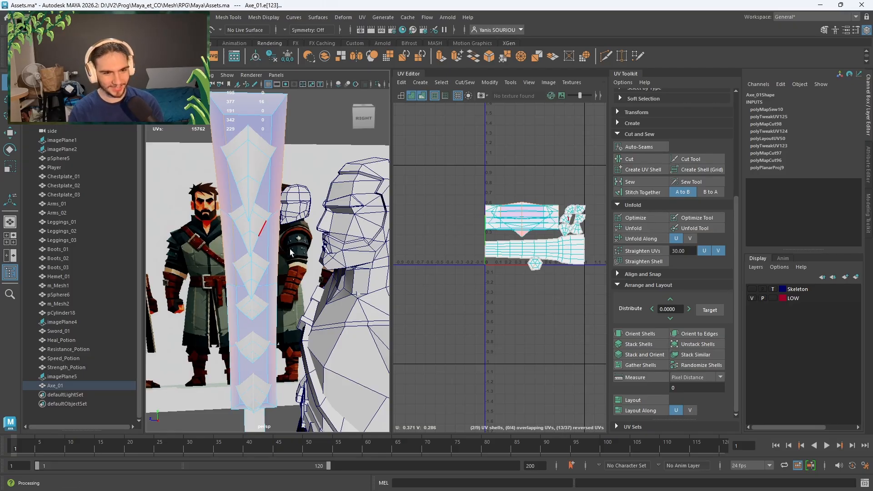
{"action": "left_click_drag", "start_coordinate": [255, 237], "coordinate": [266, 198], "text": "alt"}
{"action": "left_click", "coordinate": [248, 205]}
{"action": "left_click", "coordinate": [220, 281]}
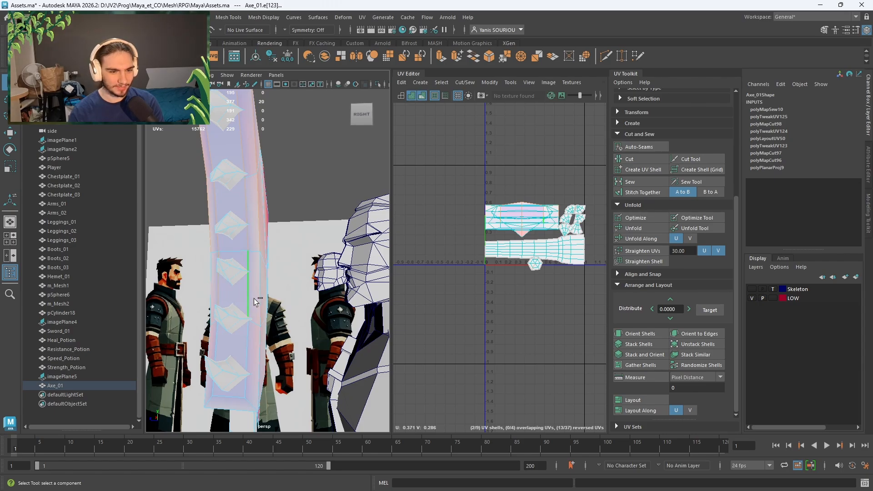
{"action": "left_click_drag", "start_coordinate": [283, 350], "coordinate": [294, 347], "text": "alt"}
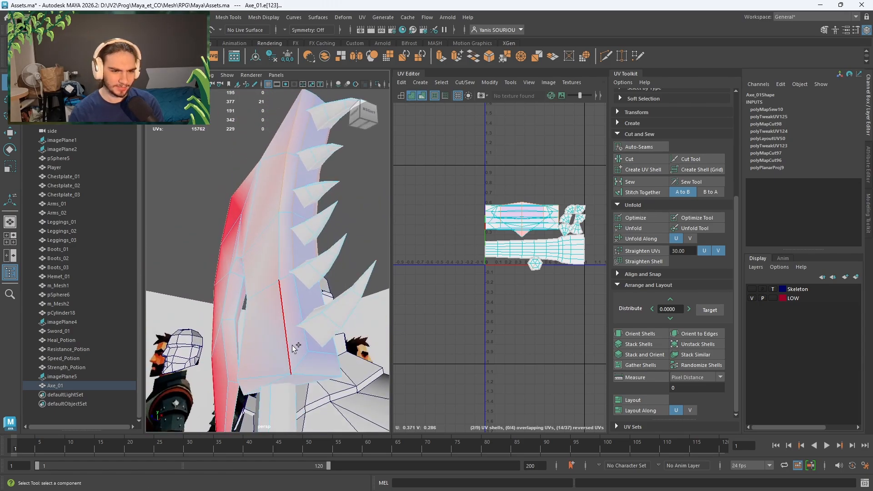
{"action": "left_click", "coordinate": [286, 310]}
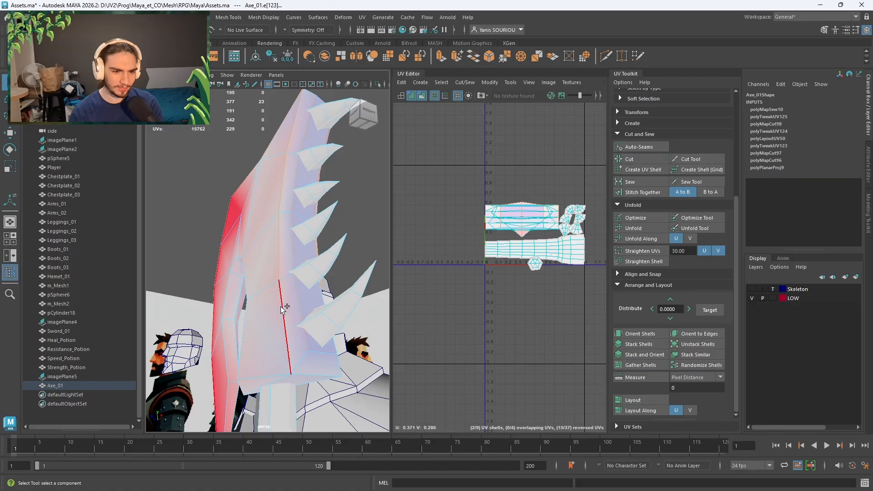
{"action": "left_click_drag", "start_coordinate": [286, 310], "coordinate": [238, 336], "text": "alt"}
{"action": "left_click", "coordinate": [266, 358]}
{"action": "left_click", "coordinate": [332, 301]}
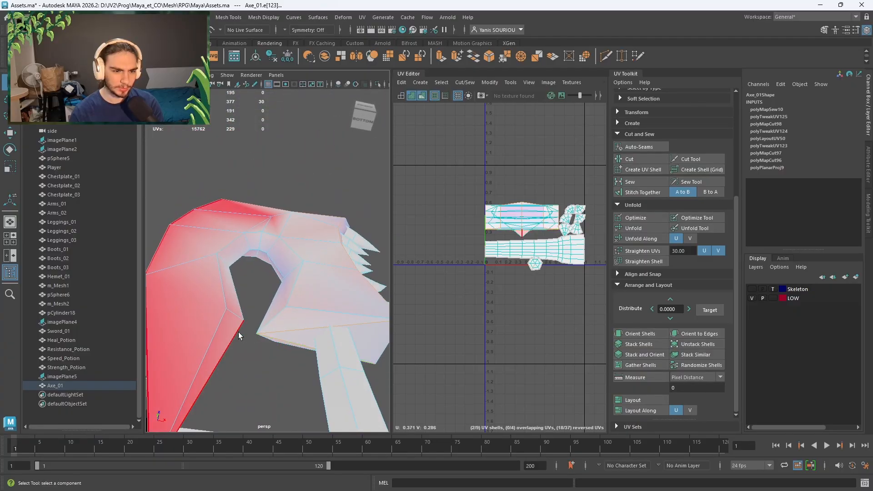
- Add the edges of the blade's lower inner side and the curved notch, and cut the UVs along all selected edges
{"action": "left_click_drag", "start_coordinate": [230, 276], "coordinate": [246, 321], "text": "alt"}
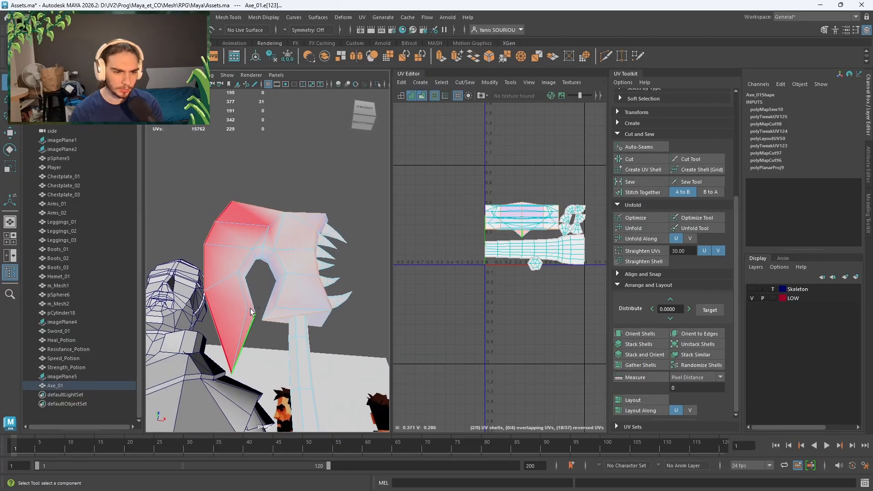
{"action": "left_click", "coordinate": [254, 269], "text": "shift"}
{"action": "left_click", "coordinate": [259, 259], "text": "shift"}
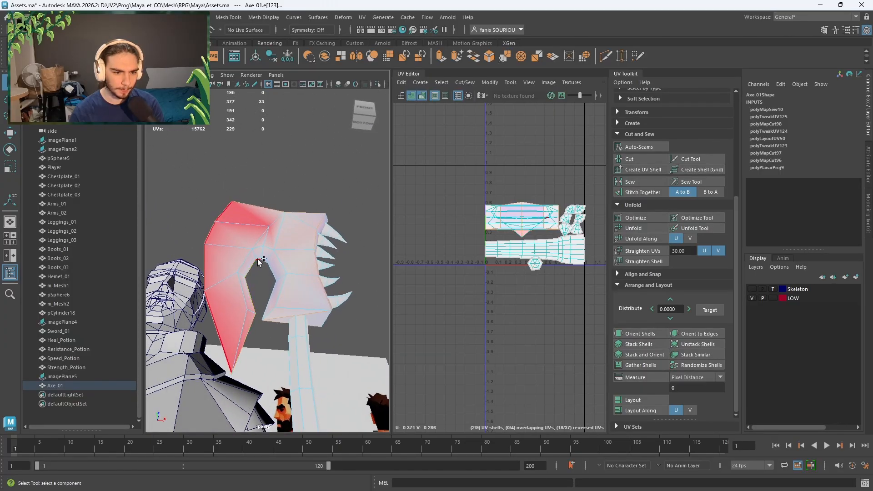
{"action": "scroll", "coordinate": [264, 259], "scroll_direction": "up", "scroll_amount": 6}
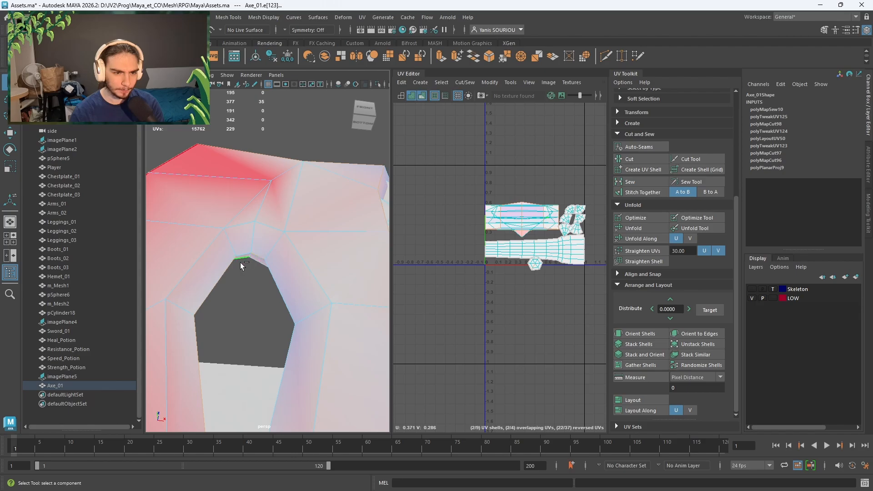
{"action": "left_click_drag", "start_coordinate": [242, 263], "coordinate": [261, 267], "text": "alt"}
{"action": "left_click", "coordinate": [236, 256], "text": "shift"}
{"action": "left_click", "coordinate": [261, 245], "text": "shift"}
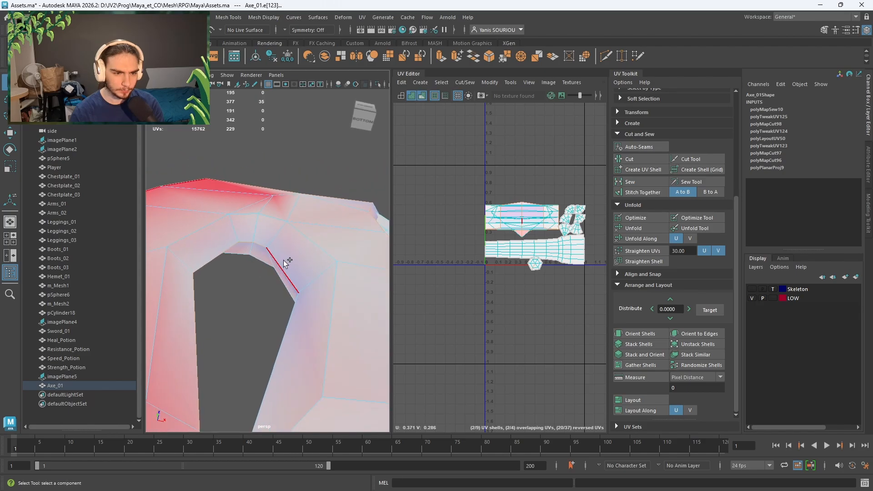
{"action": "left_click", "coordinate": [284, 262], "text": "shift"}
{"action": "left_click", "coordinate": [300, 307], "text": "shift"}
{"action": "middle_click_drag", "start_coordinate": [313, 334], "coordinate": [315, 291], "text": "alt"}
{"action": "scroll", "coordinate": [315, 290], "scroll_direction": "down", "scroll_amount": 6}
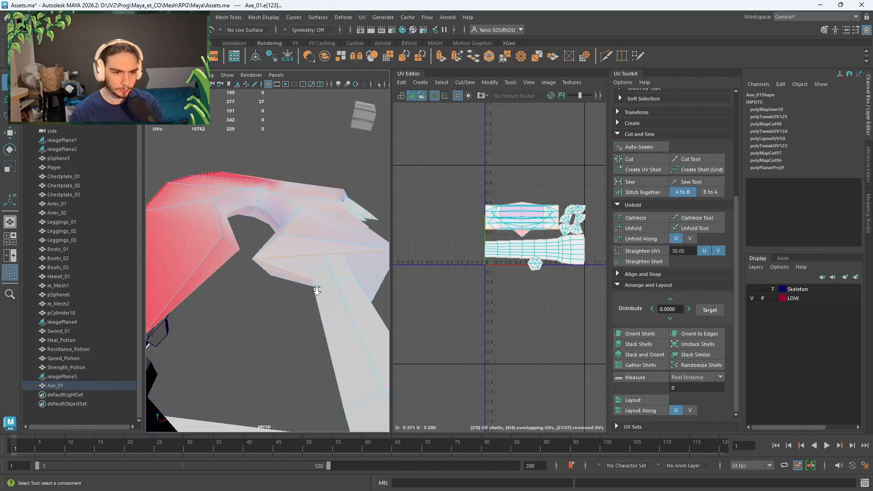
{"action": "left_click", "coordinate": [640, 154]}
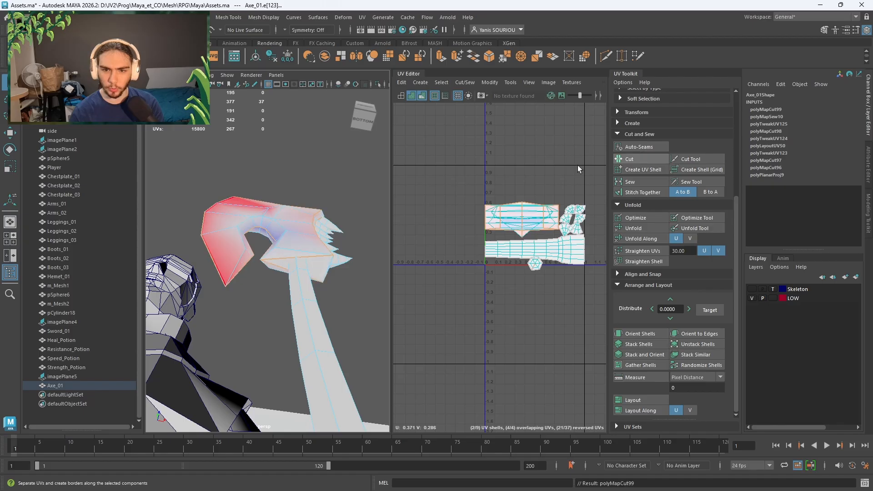
- Clear the edge selection and select the axe's UV shells in the UV Editor
{"action": "left_click", "coordinate": [502, 149]}
{"action": "left_click_drag", "start_coordinate": [599, 170], "coordinate": [513, 296]}
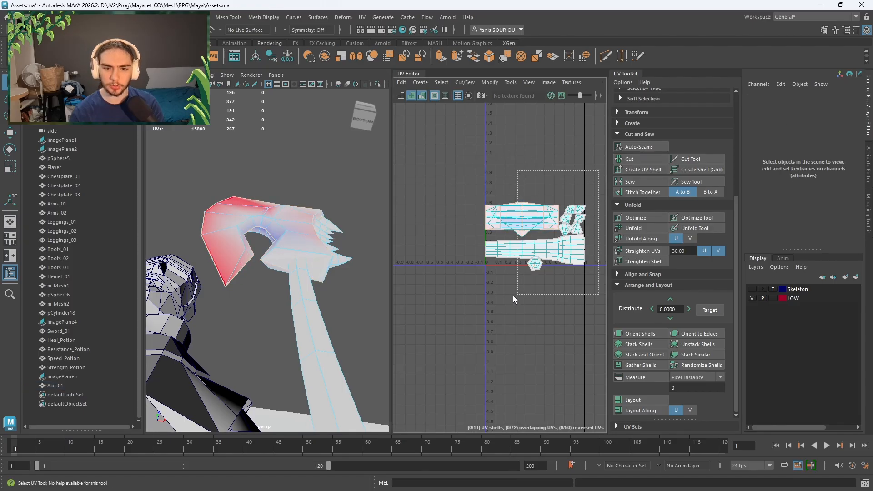
- Unfold, orient and lay out all of the axe's UV shells in the first UV tile
{"action": "left_click", "coordinate": [633, 228]}
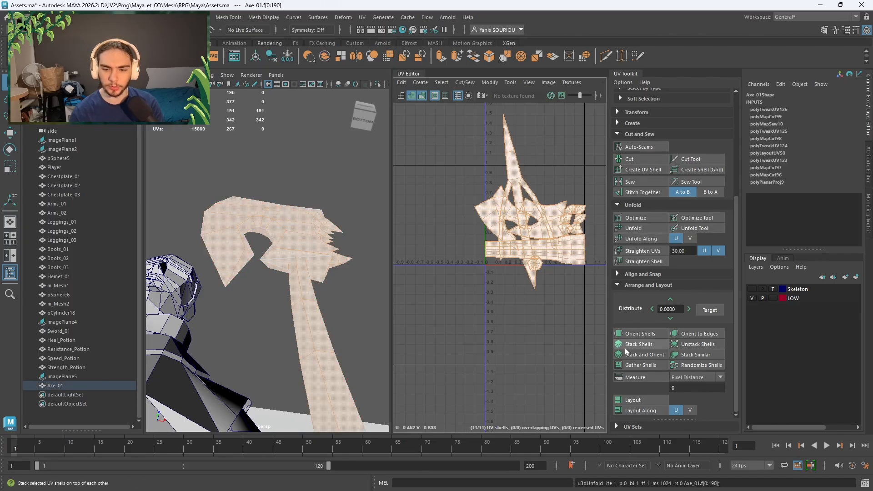
{"action": "left_click", "coordinate": [634, 334]}
{"action": "left_click", "coordinate": [636, 400]}
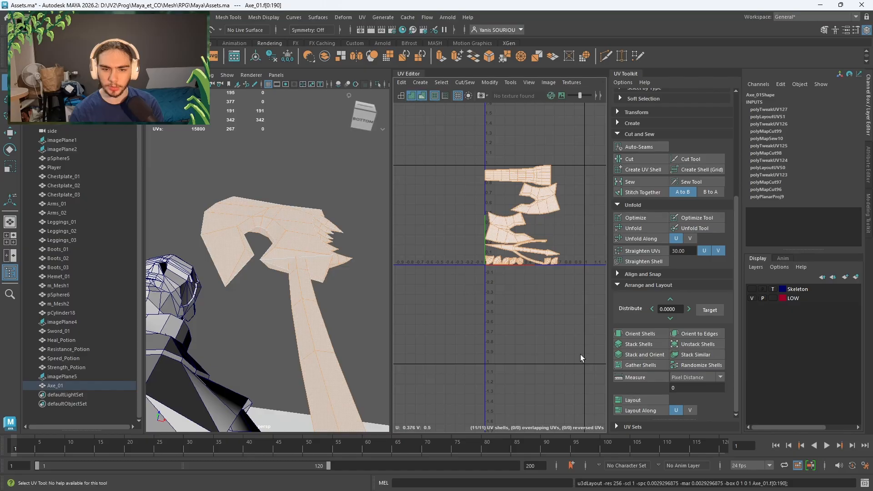
- Cut the lower blade UV shell along the inner edges that run around its notch out to both tips
{"action": "left_click", "coordinate": [521, 252]}
{"action": "scroll", "coordinate": [519, 254], "scroll_direction": "up", "scroll_amount": 6}
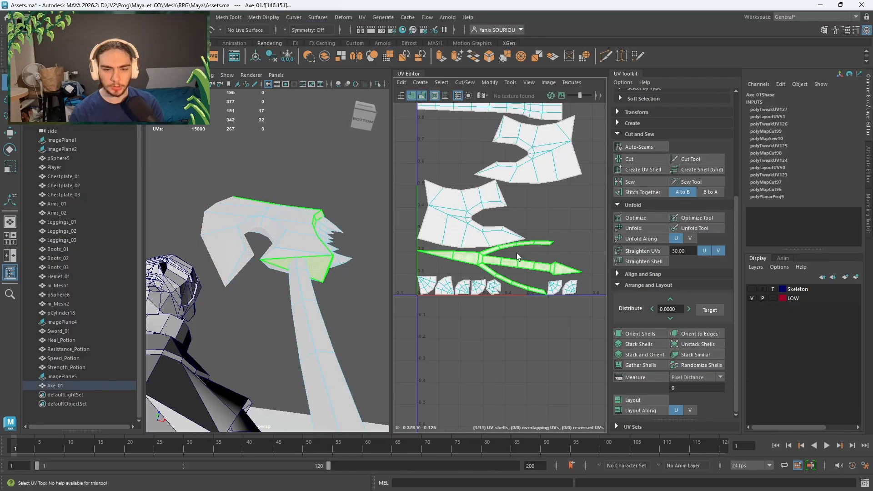
{"action": "scroll", "coordinate": [569, 286], "scroll_direction": "down", "scroll_amount": 2}
{"action": "middle_click_drag", "start_coordinate": [569, 293], "coordinate": [545, 340], "text": "alt"}
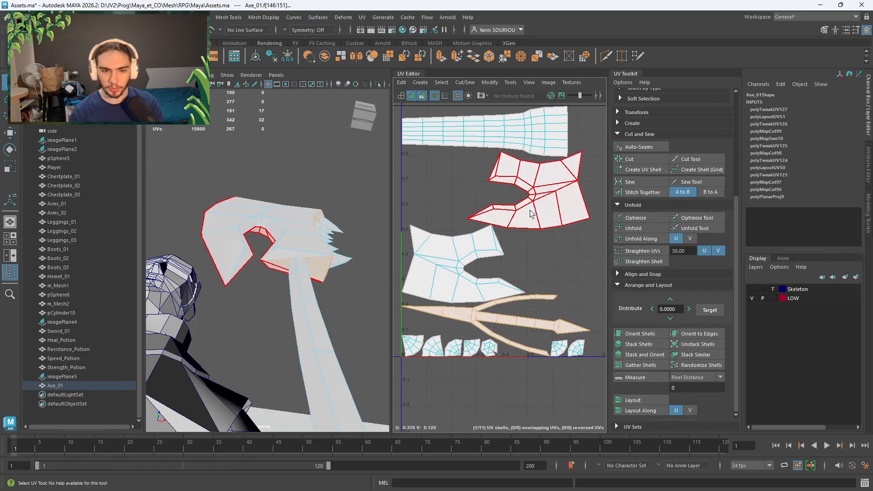
{"action": "left_click", "coordinate": [531, 210]}
{"action": "left_click_drag", "start_coordinate": [295, 241], "coordinate": [371, 208], "text": "alt"}
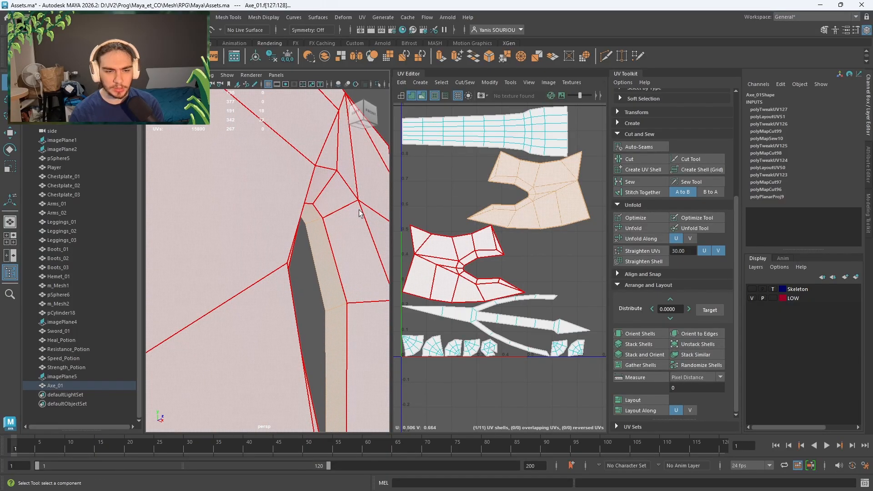
{"action": "scroll", "coordinate": [479, 266], "scroll_direction": "up", "scroll_amount": 8}
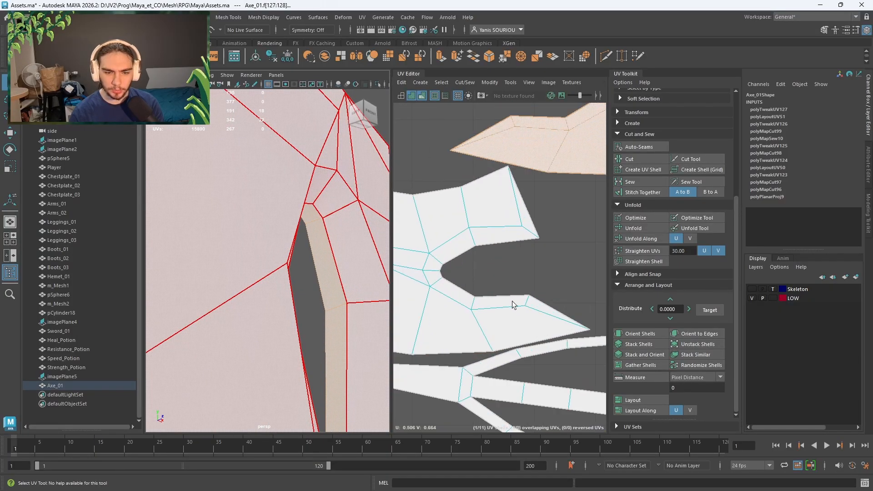
{"action": "right_click_drag", "start_coordinate": [553, 278], "coordinate": [549, 254]}
{"action": "left_click", "coordinate": [511, 228]}
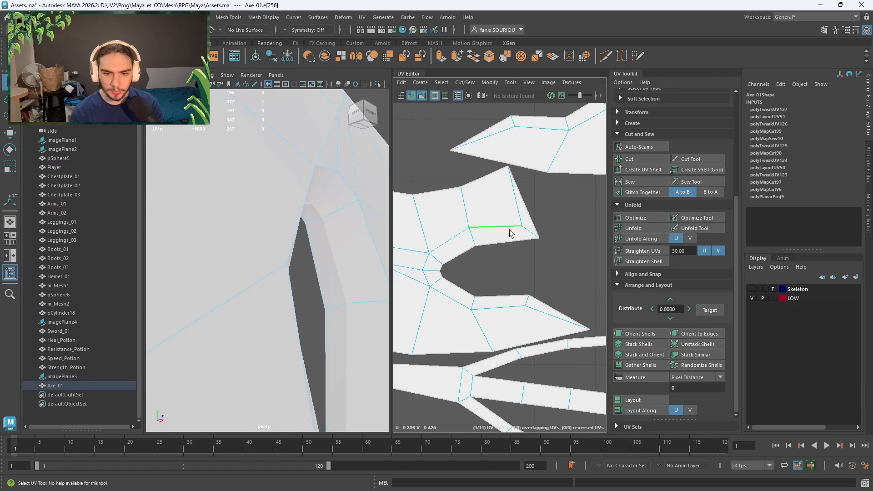
{"action": "left_click", "coordinate": [428, 263], "text": "shift"}
{"action": "left_click", "coordinate": [426, 275], "text": "shift"}
{"action": "left_click", "coordinate": [441, 296], "text": "shift"}
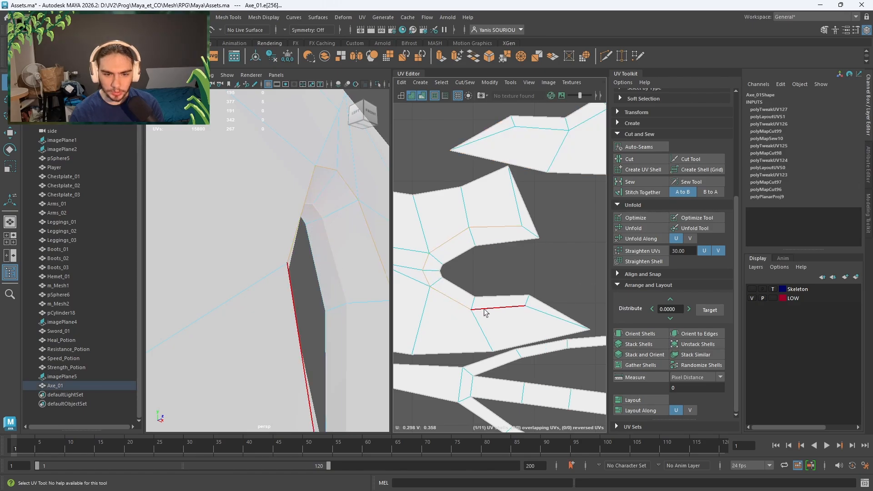
{"action": "left_click", "coordinate": [498, 308], "text": "shift"}
{"action": "left_click", "coordinate": [547, 320], "text": "shift"}
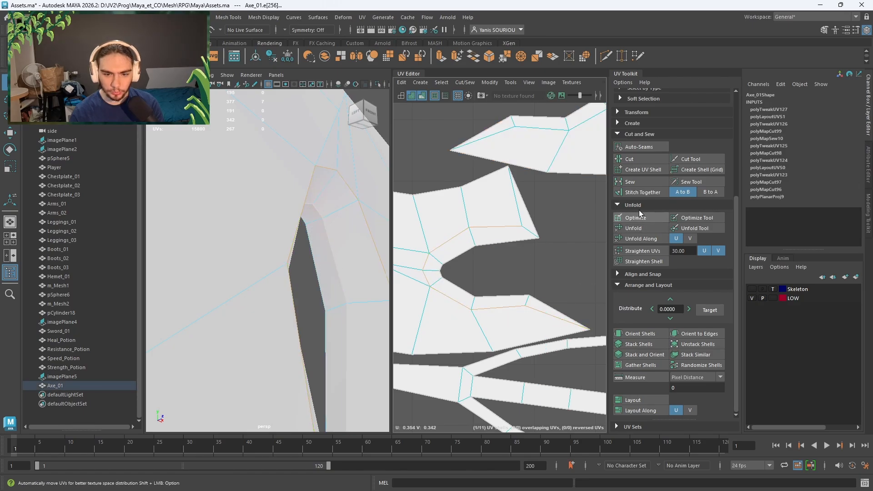
{"action": "left_click", "coordinate": [631, 159]}
- Unfold the blade UV shell that was just cut around its notch and save the scene
{"action": "right_click_drag", "start_coordinate": [558, 234], "coordinate": [523, 226]}
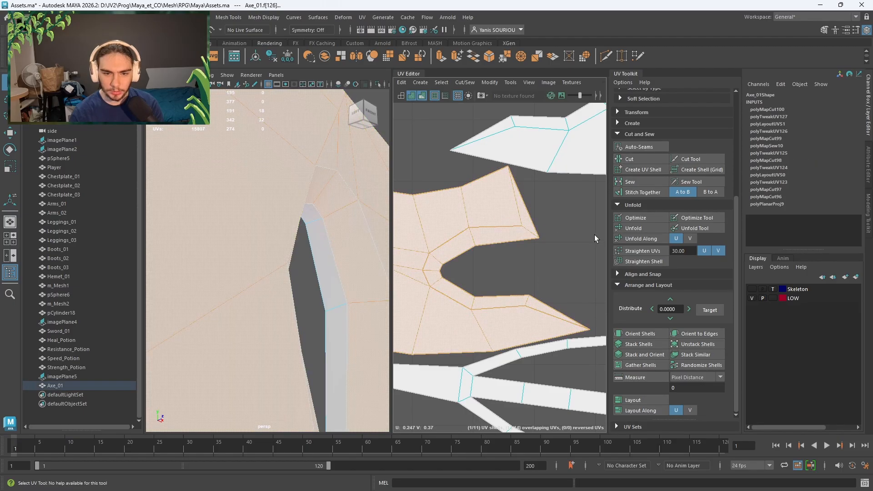
{"action": "left_click", "coordinate": [633, 228]}
{"action": "scroll", "coordinate": [530, 259], "scroll_direction": "down", "scroll_amount": 5}
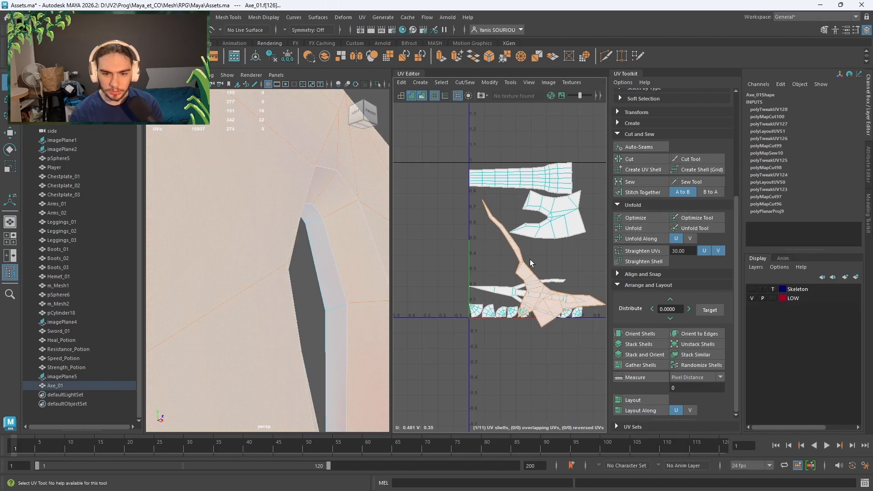
{"action": "scroll", "coordinate": [530, 259], "scroll_direction": "down", "scroll_amount": 3}
{"action": "scroll", "coordinate": [534, 262], "scroll_direction": "up", "scroll_amount": 4}
{"action": "left_click_drag", "start_coordinate": [338, 289], "coordinate": [305, 255], "text": "alt"}
{"action": "scroll", "coordinate": [314, 293], "scroll_direction": "down", "scroll_amount": 5}
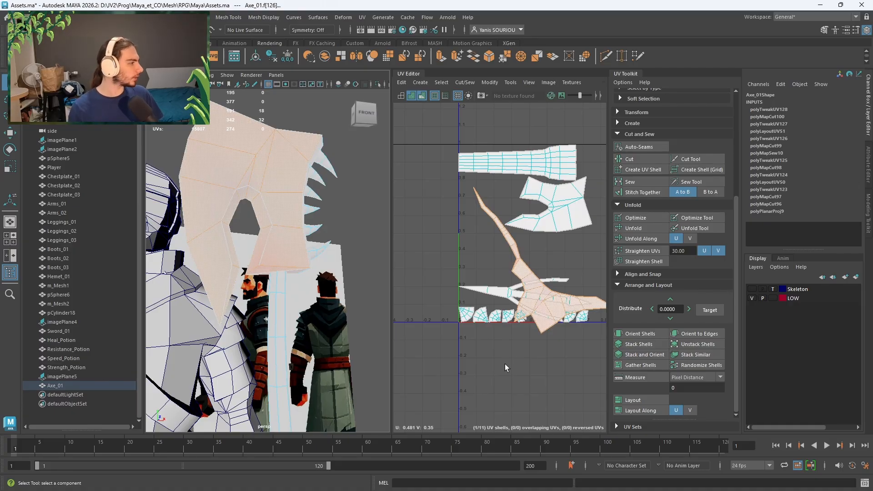
{"action": "key", "text": "ctrl+s"}
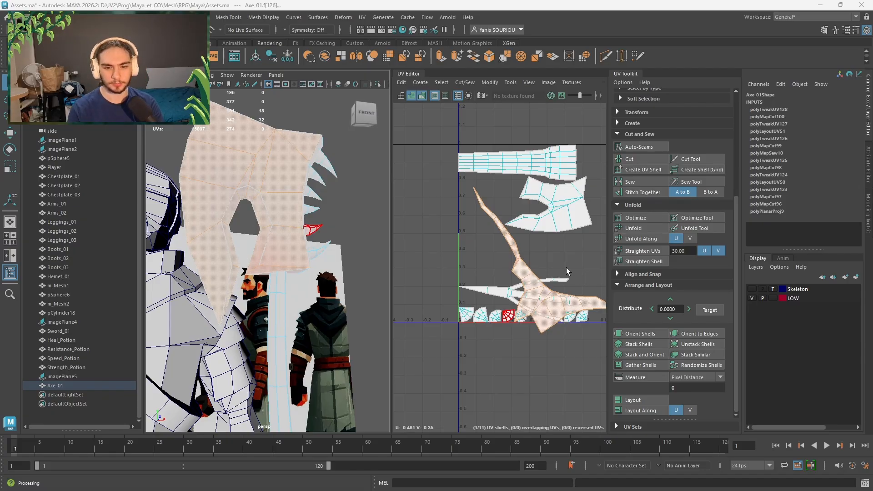
- Cut the other blade shell along its inner notch edges, complete the first blade's strip cut, and split both blades across the notch corner
{"action": "middle_click_drag", "start_coordinate": [566, 267], "coordinate": [517, 242], "text": "alt"}
{"action": "right_click_drag", "start_coordinate": [491, 235], "coordinate": [490, 212]}
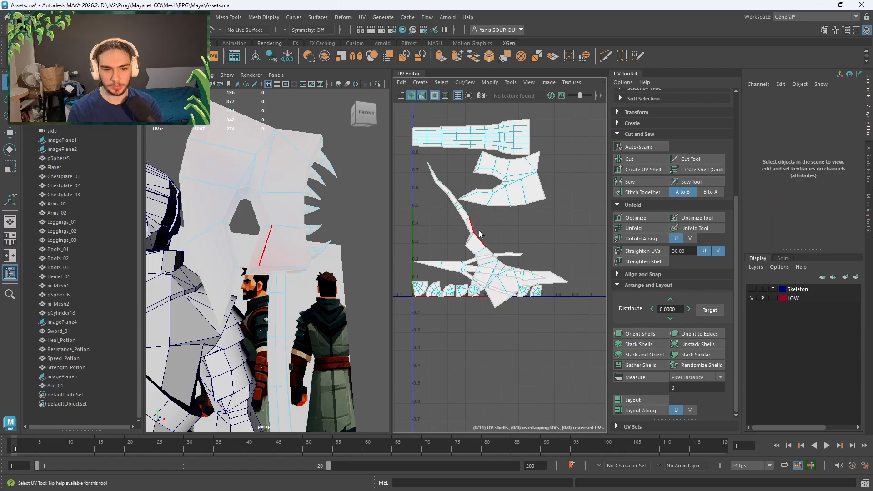
{"action": "left_click", "coordinate": [473, 241]}
{"action": "scroll", "coordinate": [473, 241], "scroll_direction": "up", "scroll_amount": 8}
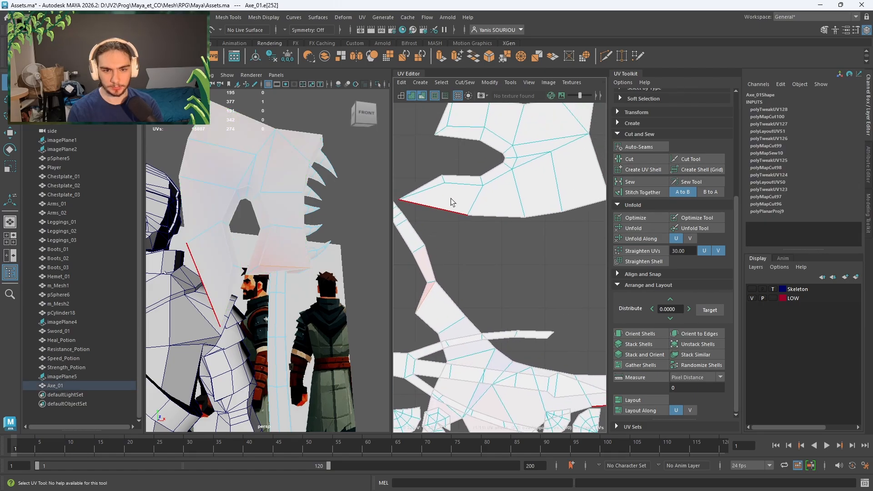
{"action": "double_click", "coordinate": [436, 197]}
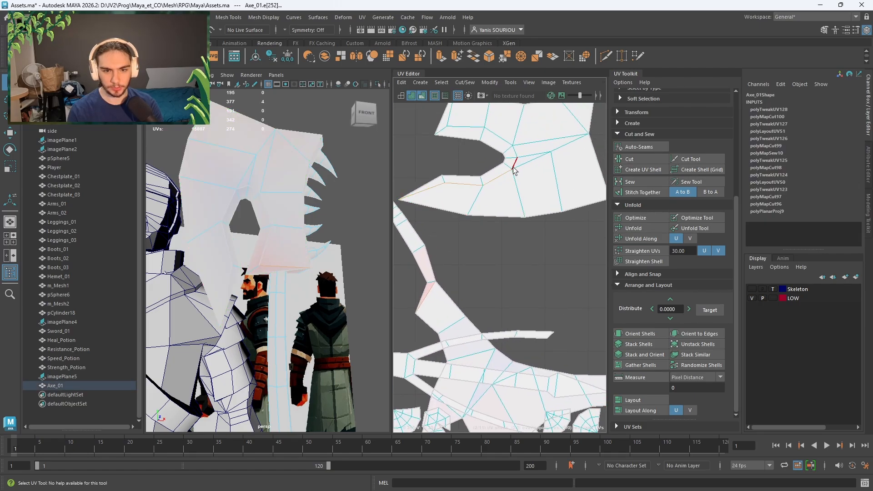
{"action": "double_click", "coordinate": [514, 152], "text": "shift"}
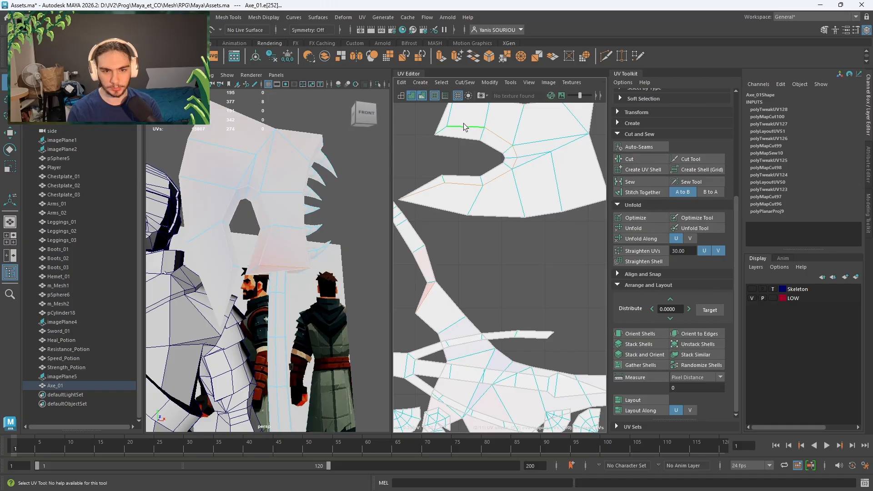
{"action": "scroll", "coordinate": [511, 203], "scroll_direction": "down", "scroll_amount": 2}
{"action": "mouse_move", "coordinate": [524, 269]}
{"action": "middle_mouse_down", "text": "alt"}
{"action": "mouse_move", "coordinate": [525, 187]}
{"action": "mouse_move", "coordinate": [530, 234]}
{"action": "mouse_move", "coordinate": [516, 261]}
{"action": "middle_mouse_up", "text": "alt"}
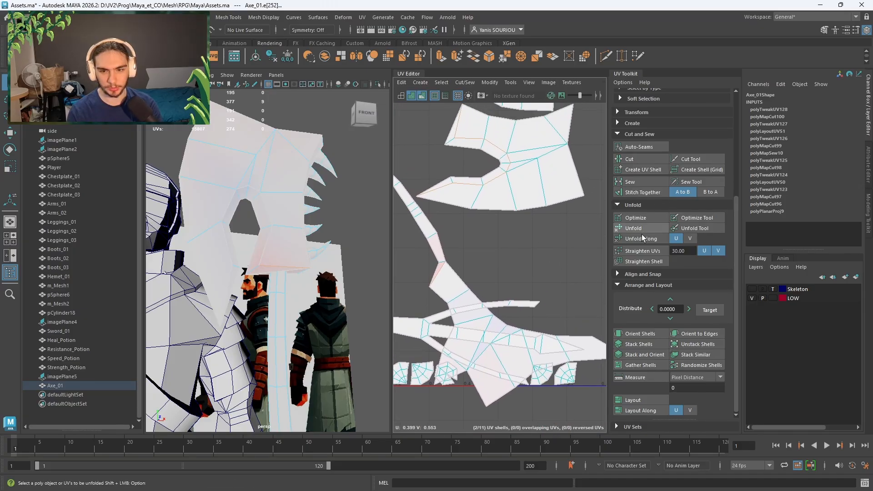
{"action": "left_click", "coordinate": [478, 350], "text": "shift"}
{"action": "left_click", "coordinate": [533, 143], "text": "shift"}
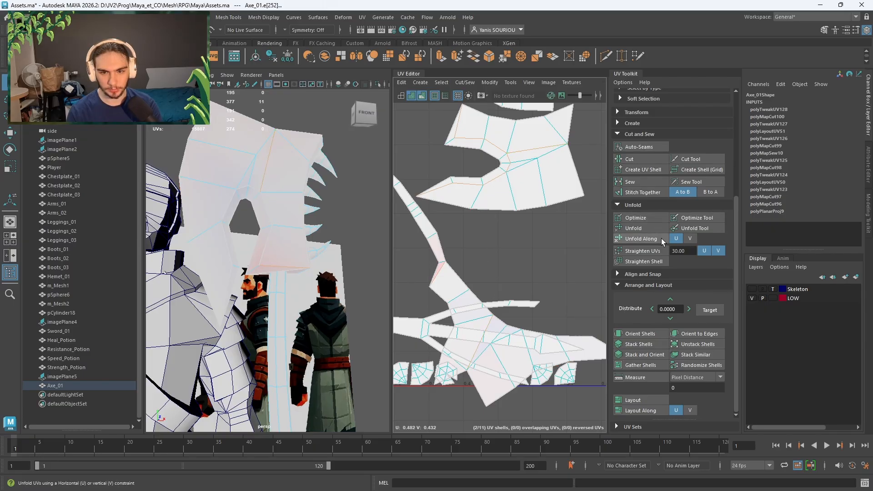
{"action": "left_click", "coordinate": [630, 158]}
- Select all the axe's UV shells, including the newly cut blade pieces, and unfold, orient and lay them out
{"action": "scroll", "coordinate": [582, 236], "scroll_direction": "down", "scroll_amount": 3}
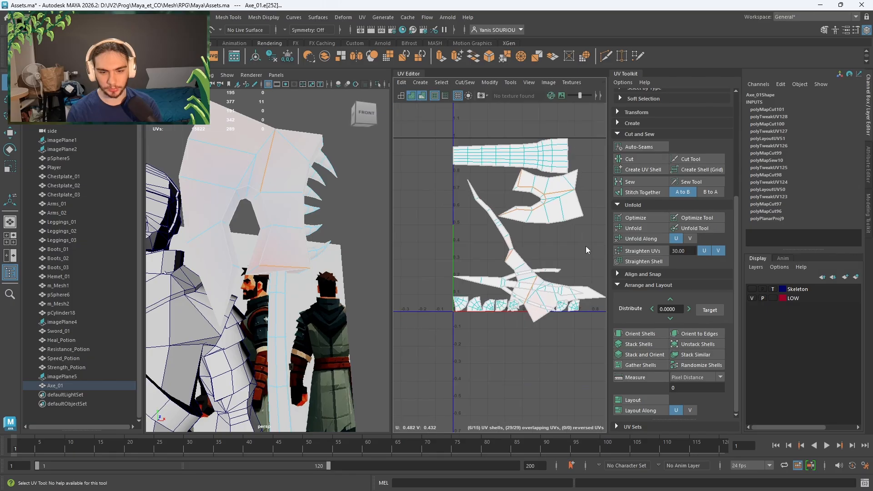
{"action": "right_click_drag", "start_coordinate": [587, 247], "coordinate": [557, 234]}
{"action": "left_click_drag", "start_coordinate": [592, 146], "coordinate": [483, 361]}
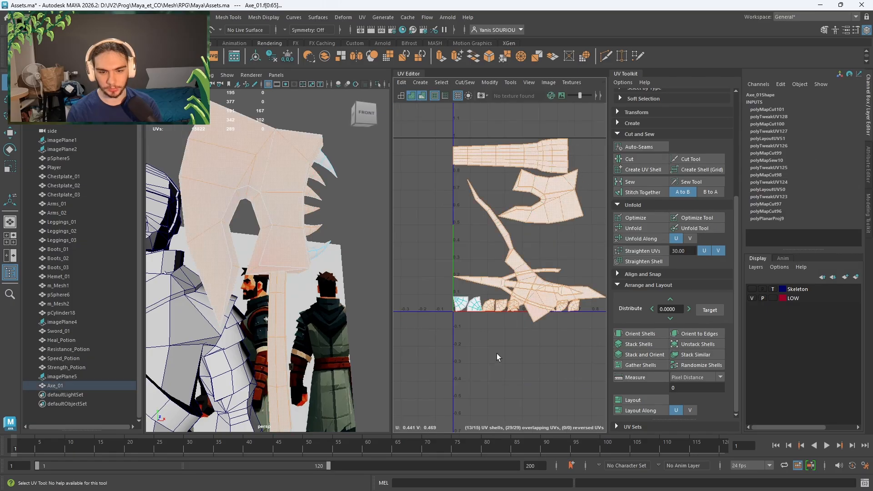
{"action": "left_click_drag", "start_coordinate": [422, 120], "coordinate": [607, 419]}
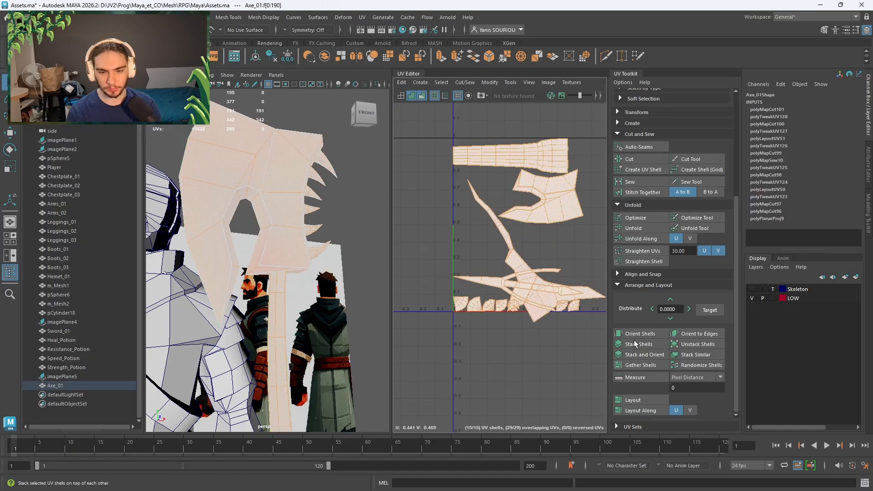
{"action": "left_click", "coordinate": [647, 231]}
{"action": "left_click", "coordinate": [639, 398]}
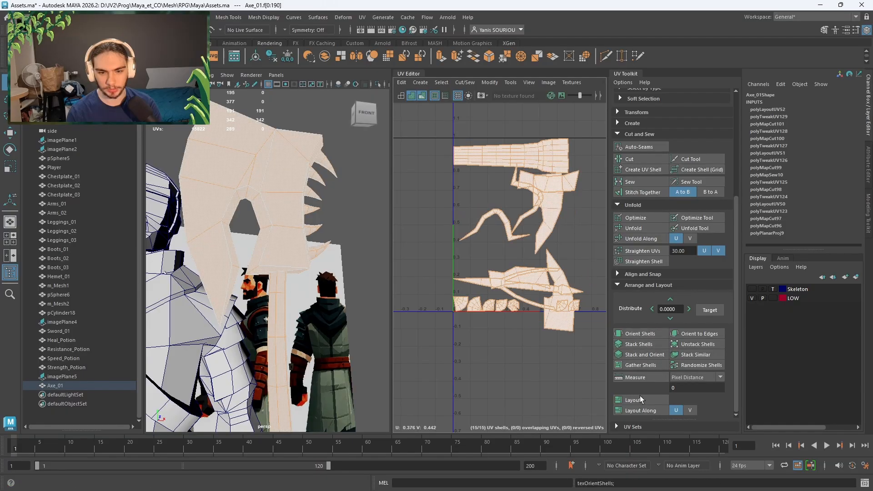
{"action": "left_click", "coordinate": [640, 403]}
- Cut the two thin curved branches off the central strip UV shell at their fork
{"action": "middle_click_drag", "start_coordinate": [558, 329], "coordinate": [476, 346], "text": "alt"}
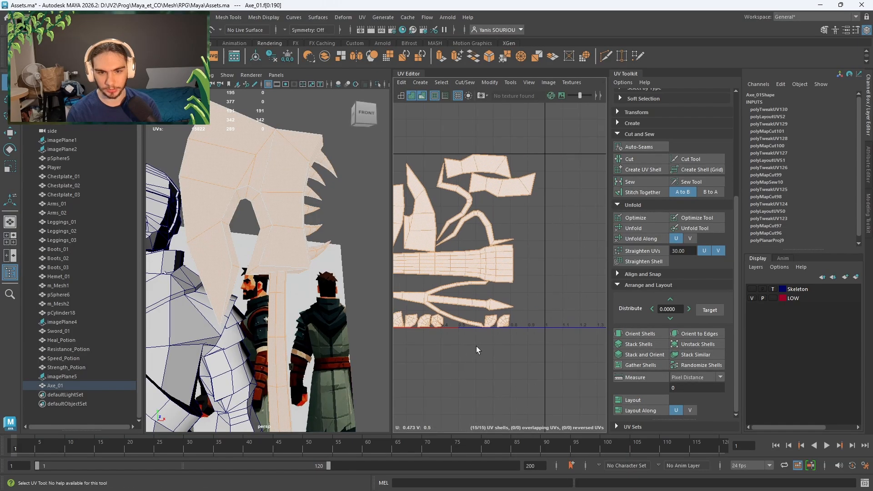
{"action": "left_click", "coordinate": [528, 296]}
{"action": "scroll", "coordinate": [502, 264], "scroll_direction": "up", "scroll_amount": 5}
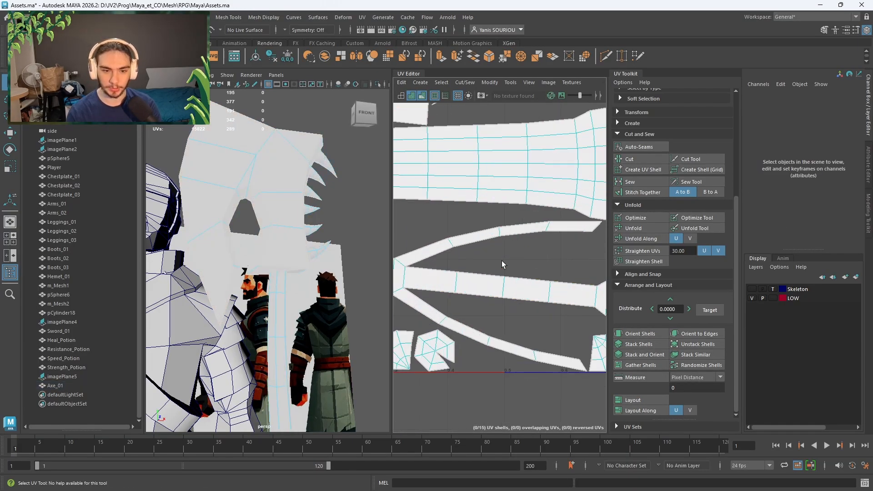
{"action": "scroll", "coordinate": [503, 264], "scroll_direction": "up", "scroll_amount": 2}
{"action": "middle_click_drag", "start_coordinate": [456, 261], "coordinate": [526, 237], "text": "alt"}
{"action": "right_click_drag", "start_coordinate": [526, 237], "coordinate": [527, 216]}
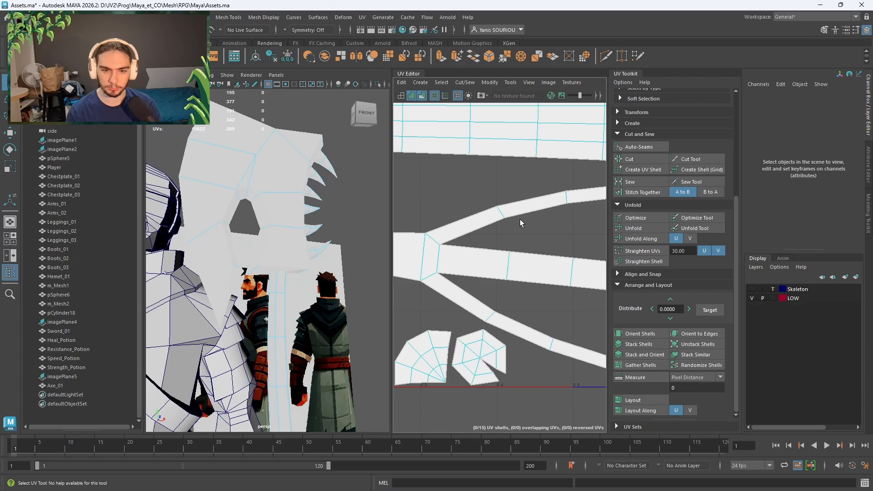
{"action": "left_click", "coordinate": [433, 245]}
{"action": "left_click", "coordinate": [431, 279], "text": "shift"}
{"action": "left_click", "coordinate": [626, 160]}
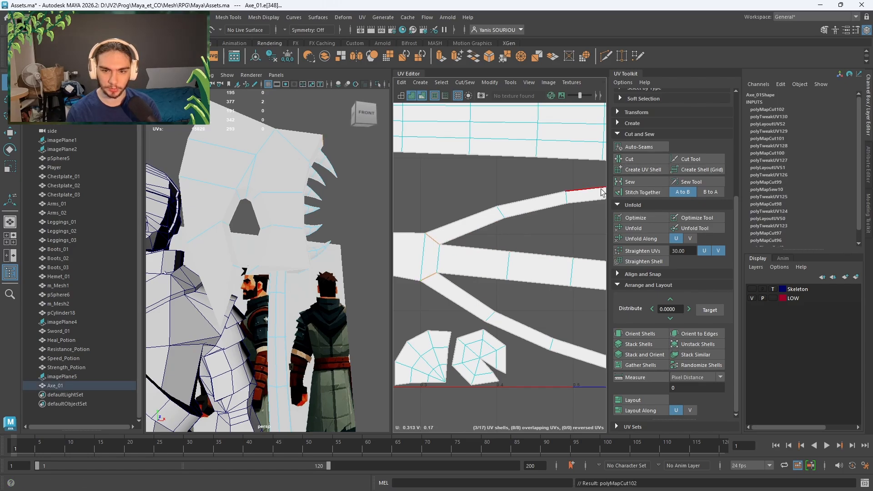
- Cut the handle UV shell along the crosswise edge loop where it starts to flare
{"action": "scroll", "coordinate": [576, 209], "scroll_direction": "down", "scroll_amount": 4}
{"action": "scroll", "coordinate": [552, 236], "scroll_direction": "up", "scroll_amount": 2}
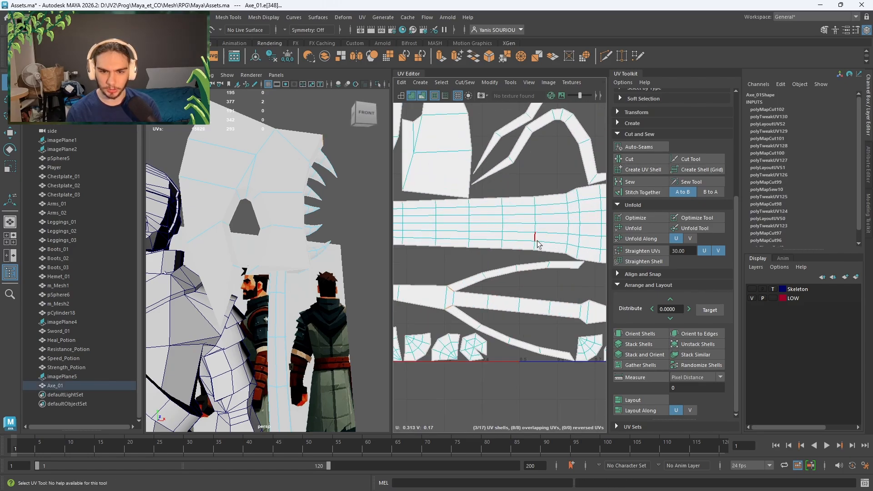
{"action": "double_click", "coordinate": [535, 239]}
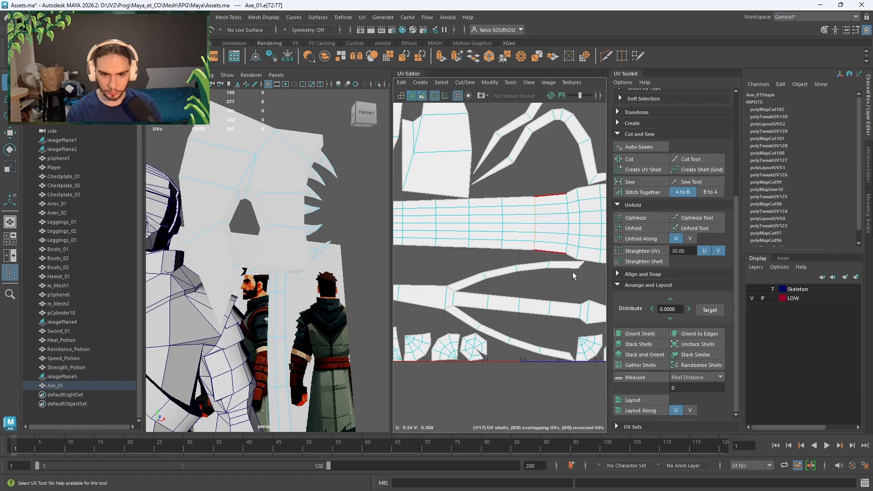
{"action": "double_click", "coordinate": [568, 248]}
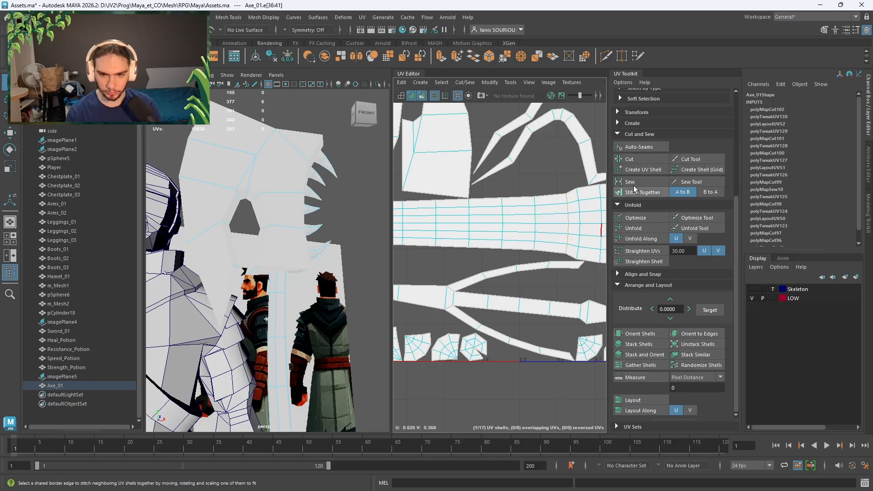
{"action": "left_click", "coordinate": [639, 160]}
- Select all the axe's UV shells and unfold, orient and lay them out in the tile
{"action": "scroll", "coordinate": [565, 224], "scroll_direction": "down", "scroll_amount": 3}
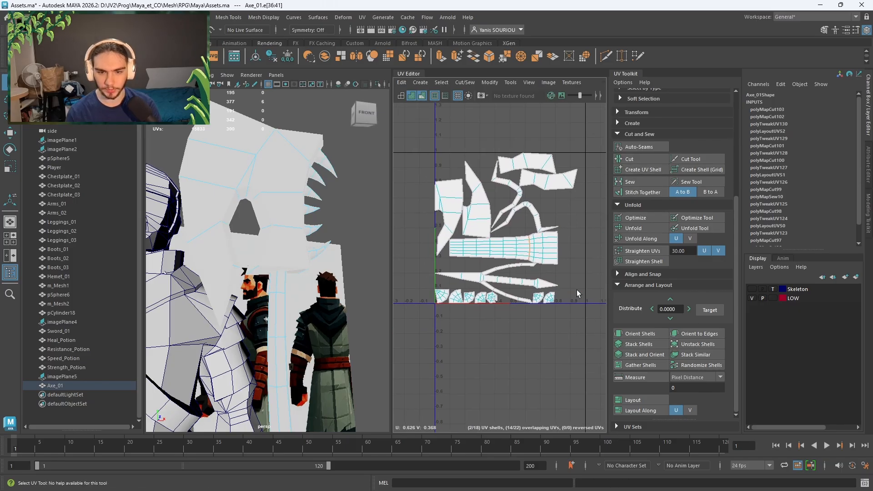
{"action": "right_click_drag", "start_coordinate": [576, 290], "coordinate": [555, 268]}
{"action": "left_click_drag", "start_coordinate": [586, 147], "coordinate": [401, 320]}
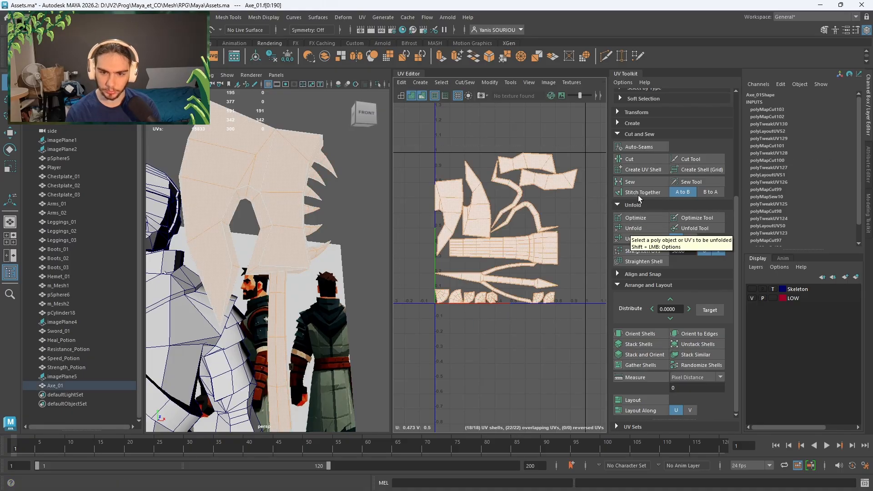
{"action": "left_click", "coordinate": [641, 160]}
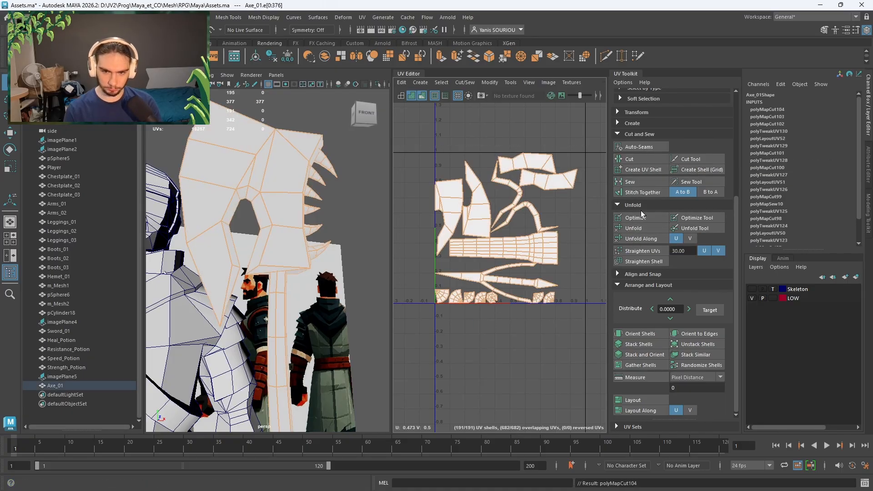
{"action": "key", "text": "ctrl+z"}
{"action": "left_click", "coordinate": [644, 226]}
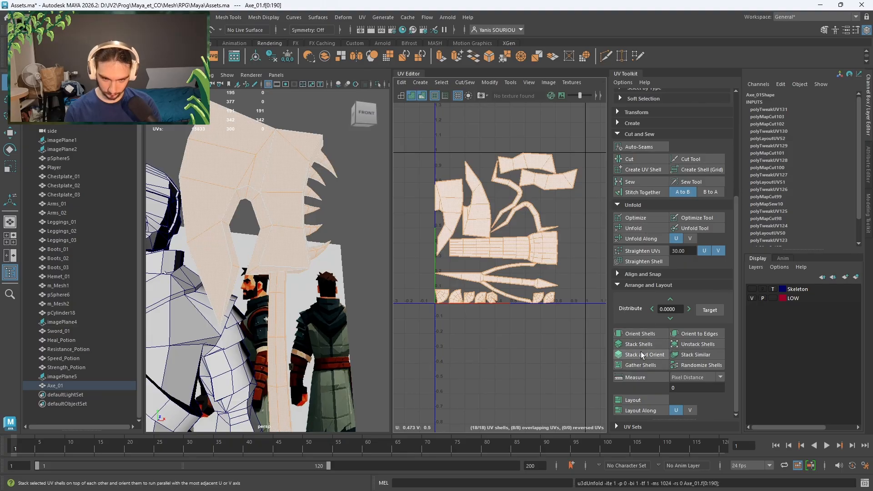
{"action": "left_click", "coordinate": [646, 334]}
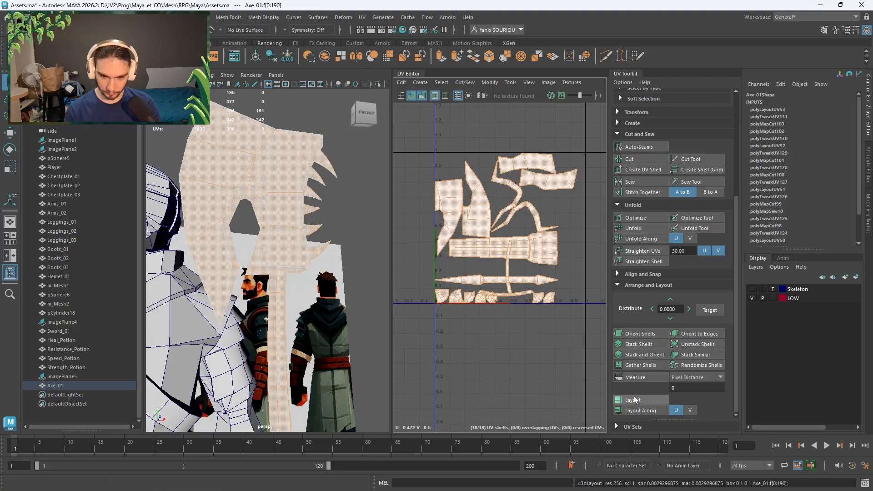
{"action": "left_click", "coordinate": [634, 397]}
{"action": "left_click", "coordinate": [558, 383]}
{"action": "middle_click_drag", "start_coordinate": [559, 374], "coordinate": [519, 390], "text": "alt"}
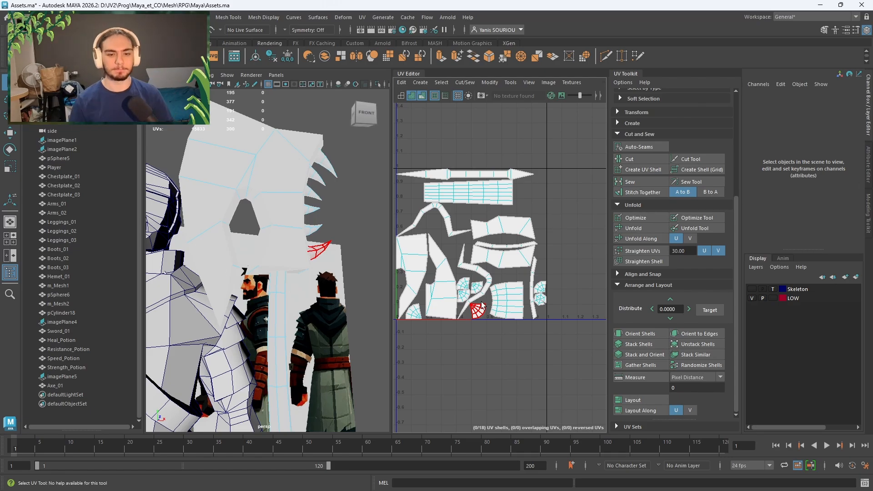
- Select the three inner radial edge lines of the fan-shaped spike shell nearest the UV origin
{"action": "scroll", "coordinate": [421, 303], "scroll_direction": "up", "scroll_amount": 5}
{"action": "right_click_drag", "start_coordinate": [398, 329], "coordinate": [385, 298]}
{"action": "middle_click_drag", "start_coordinate": [400, 327], "coordinate": [480, 309], "text": "alt"}
{"action": "scroll", "coordinate": [478, 313], "scroll_direction": "up", "scroll_amount": 4}
{"action": "double_click", "coordinate": [472, 328]}
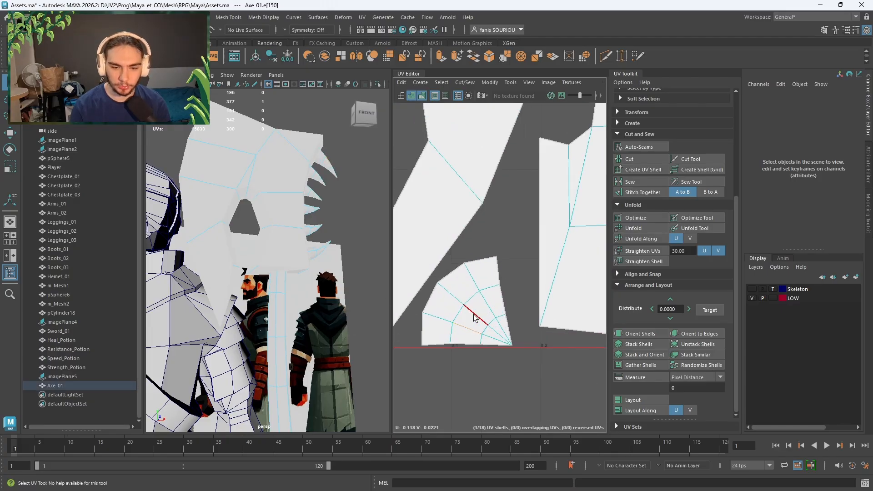
{"action": "left_click", "coordinate": [497, 333], "text": "shift"}
{"action": "left_click", "coordinate": [491, 339], "text": "shift"}
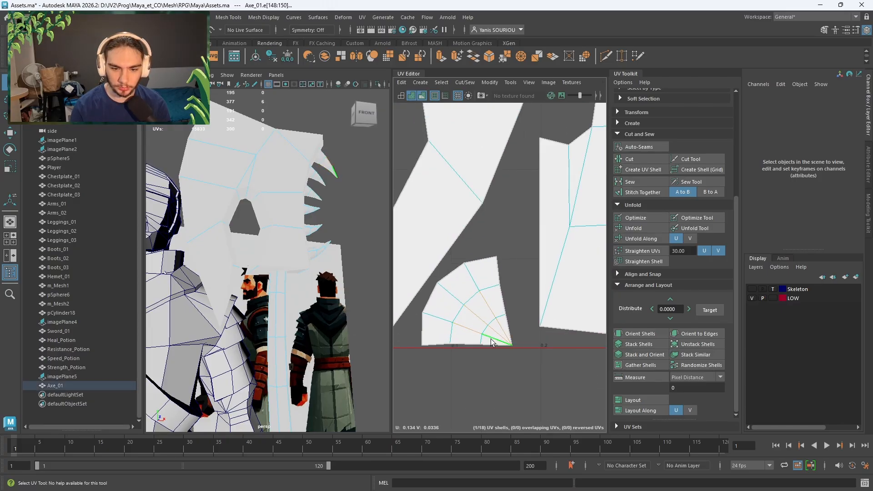
- Add the inner radial edges of the two fan-shaped shells stacked one above the other beside the blade piece to the selection
{"action": "middle_click_drag", "start_coordinate": [505, 307], "coordinate": [344, 330], "text": "alt"}
{"action": "middle_click_drag", "start_coordinate": [577, 283], "coordinate": [487, 310], "text": "alt"}
{"action": "left_click", "coordinate": [488, 244], "text": "shift"}
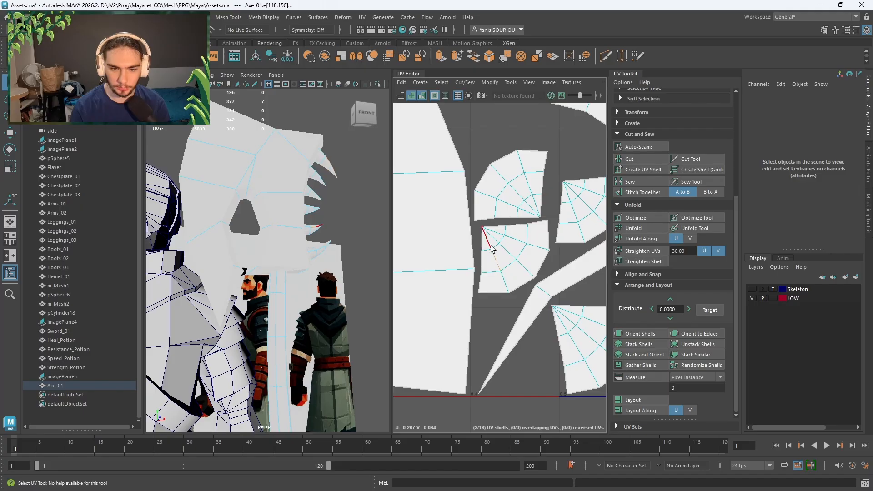
{"action": "left_click", "coordinate": [500, 234], "text": "shift"}
{"action": "left_click", "coordinate": [516, 239], "text": "shift"}
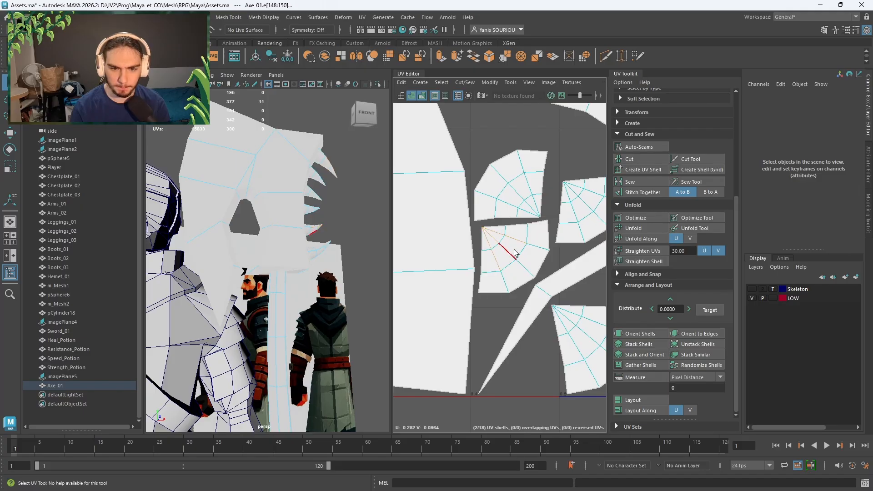
{"action": "left_click", "coordinate": [511, 202], "text": "shift"}
{"action": "left_click", "coordinate": [515, 192], "text": "shift"}
{"action": "left_click", "coordinate": [528, 184], "text": "shift"}
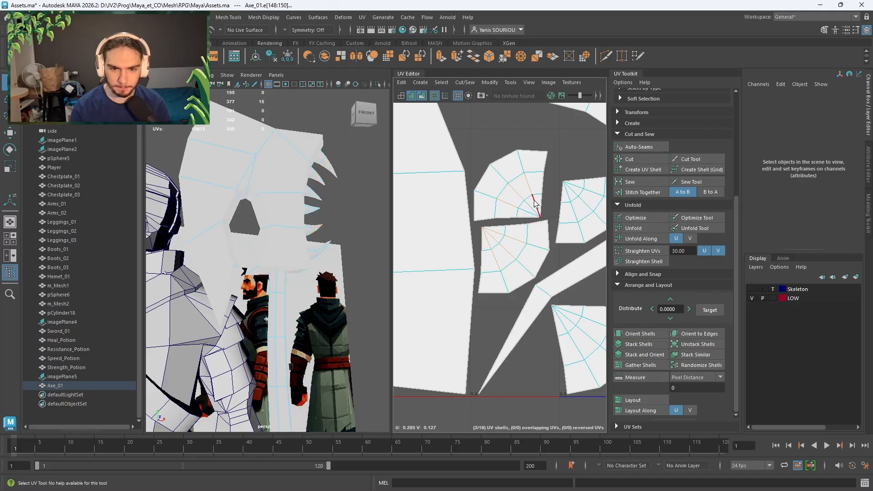
{"action": "left_click", "coordinate": [535, 204], "text": "shift"}
{"action": "left_click", "coordinate": [531, 208], "text": "shift"}
{"action": "left_click", "coordinate": [528, 213], "text": "shift"}
- Extend the selection with the inner radial edges of the adjacent fan shell and the one below the thin bent strip
{"action": "left_click", "coordinate": [573, 212], "text": "shift"}
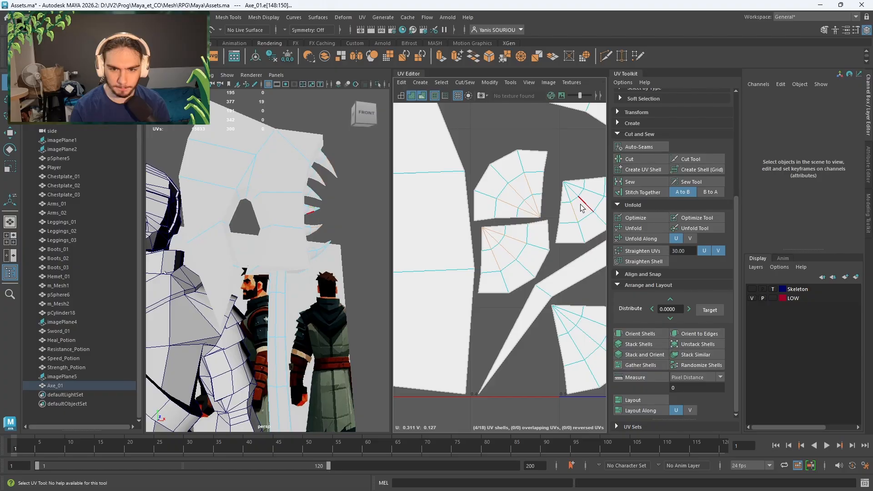
{"action": "left_click", "coordinate": [584, 204], "text": "shift"}
{"action": "left_click", "coordinate": [566, 194], "text": "shift"}
{"action": "left_click", "coordinate": [572, 190], "text": "shift"}
{"action": "left_click", "coordinate": [578, 189], "text": "shift"}
{"action": "left_click", "coordinate": [588, 191], "text": "shift"}
{"action": "left_click", "coordinate": [590, 330], "text": "shift"}
{"action": "left_click", "coordinate": [591, 321], "text": "shift"}
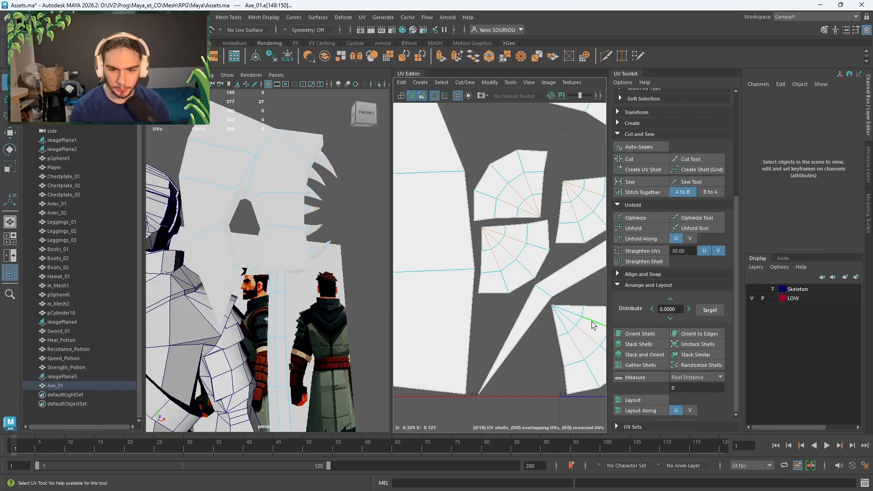
{"action": "left_click", "coordinate": [573, 316], "text": "shift"}
{"action": "left_click", "coordinate": [568, 319], "text": "shift"}
{"action": "left_click", "coordinate": [566, 324], "text": "shift"}
- Add the inner radial edges of the fan shell above the hexagonal shell and cut all six fan shells along the selection
{"action": "middle_click_drag", "start_coordinate": [580, 296], "coordinate": [427, 303], "text": "alt"}
{"action": "middle_click_drag", "start_coordinate": [569, 304], "coordinate": [469, 333], "text": "alt"}
{"action": "scroll", "coordinate": [485, 311], "scroll_direction": "down", "scroll_amount": 8}
{"action": "scroll", "coordinate": [526, 319], "scroll_direction": "up", "scroll_amount": 8}
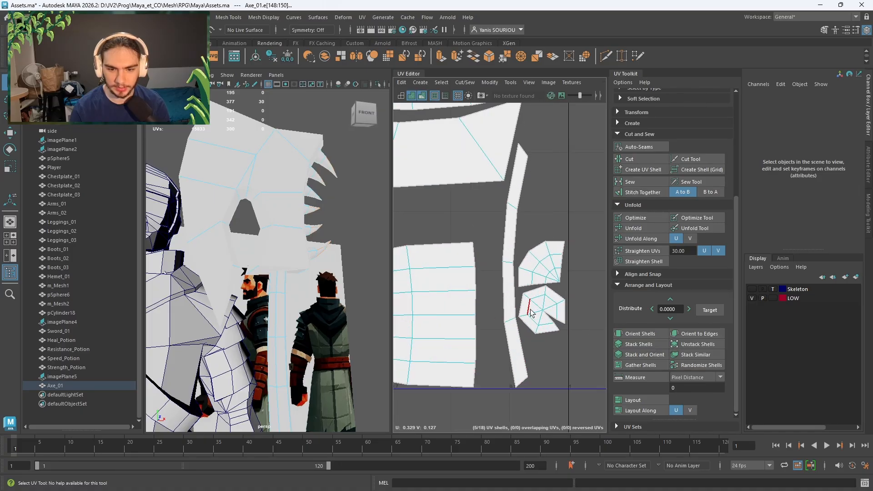
{"action": "left_click", "coordinate": [575, 254], "text": "shift"}
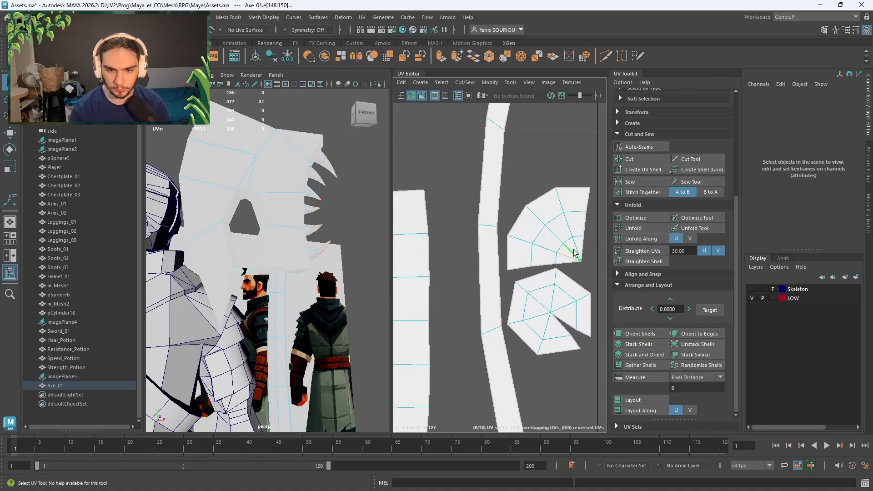
{"action": "left_click", "coordinate": [574, 248], "text": "shift"}
{"action": "left_click", "coordinate": [569, 231], "text": "shift"}
{"action": "left_click", "coordinate": [554, 237], "text": "shift"}
{"action": "left_click", "coordinate": [546, 249], "text": "shift"}
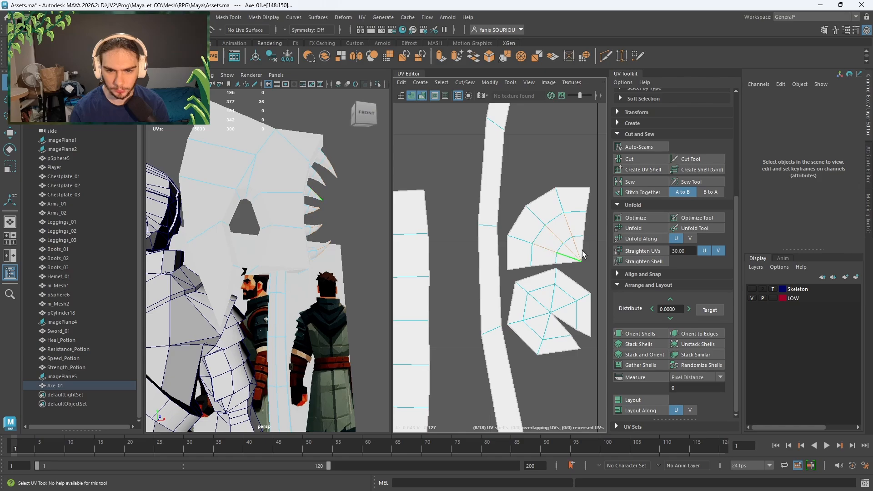
{"action": "scroll", "coordinate": [564, 210], "scroll_direction": "down", "scroll_amount": 6}
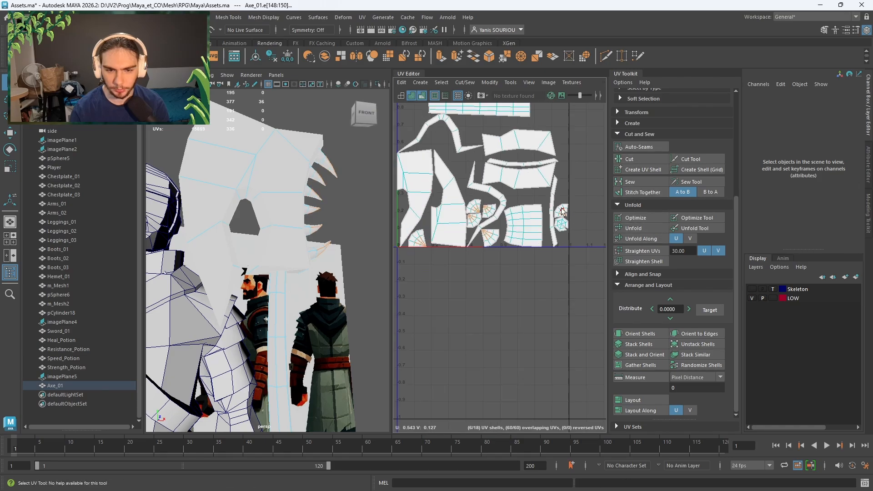
{"action": "scroll", "coordinate": [563, 212], "scroll_direction": "up", "scroll_amount": 2}
{"action": "scroll", "coordinate": [562, 212], "scroll_direction": "up", "scroll_amount": 4}
- Sew the open slit of the hexagonal UV shell closed
{"action": "left_click", "coordinate": [544, 320]}
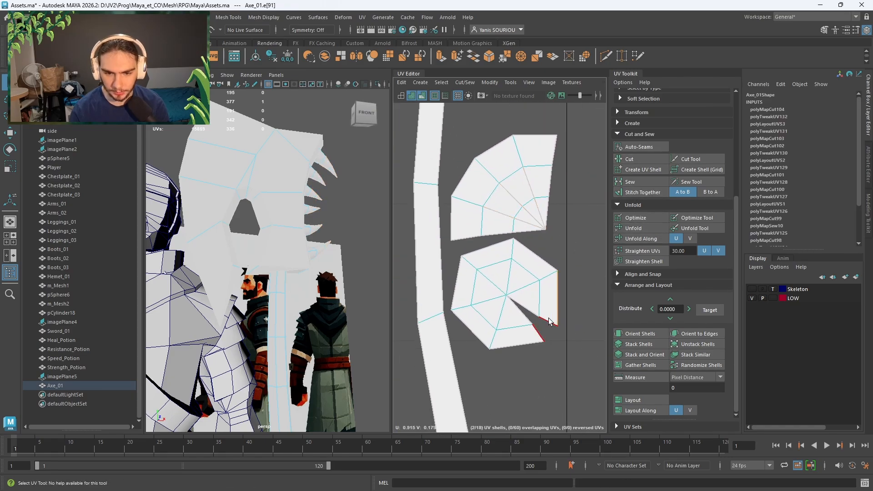
{"action": "left_click", "coordinate": [531, 312], "text": "shift"}
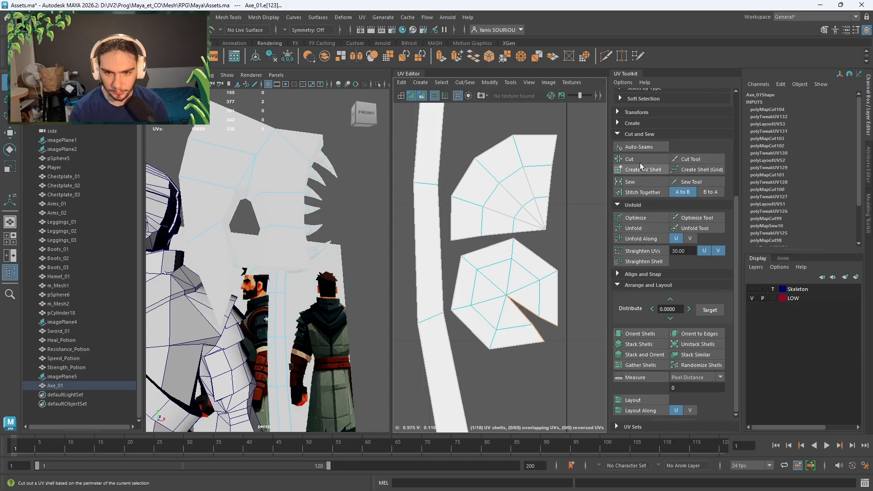
{"action": "left_click", "coordinate": [631, 184]}
- Unfold, orient and lay out all UV shells again with the cut spikes and the sewn hexagon
{"action": "scroll", "coordinate": [563, 269], "scroll_direction": "down", "scroll_amount": 5}
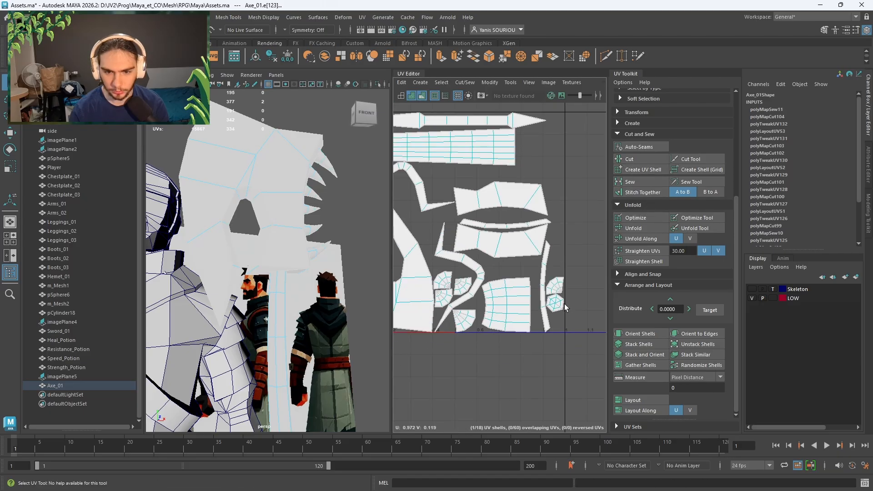
{"action": "right_click_drag", "start_coordinate": [574, 318], "coordinate": [550, 299]}
{"action": "scroll", "coordinate": [541, 291], "scroll_direction": "down", "scroll_amount": 4}
{"action": "left_click_drag", "start_coordinate": [577, 187], "coordinate": [430, 361]}
{"action": "left_click", "coordinate": [631, 228]}
{"action": "scroll", "coordinate": [569, 321], "scroll_direction": "up", "scroll_amount": 5}
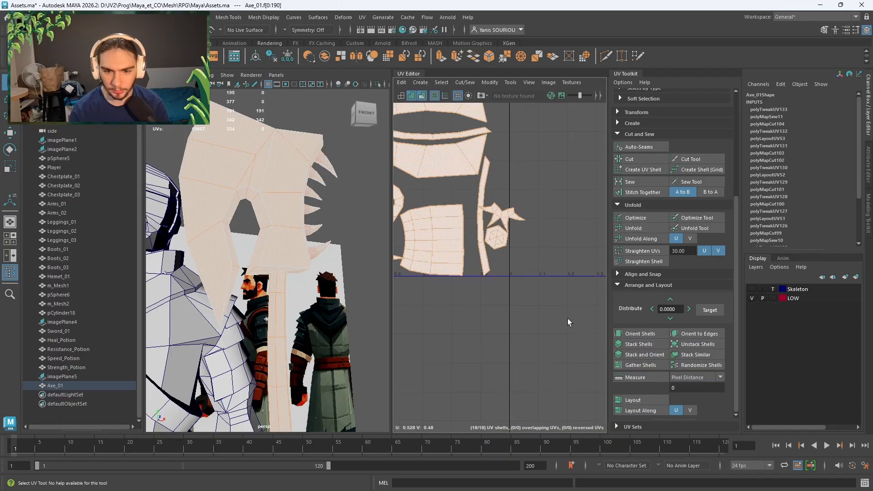
{"action": "left_click", "coordinate": [638, 336]}
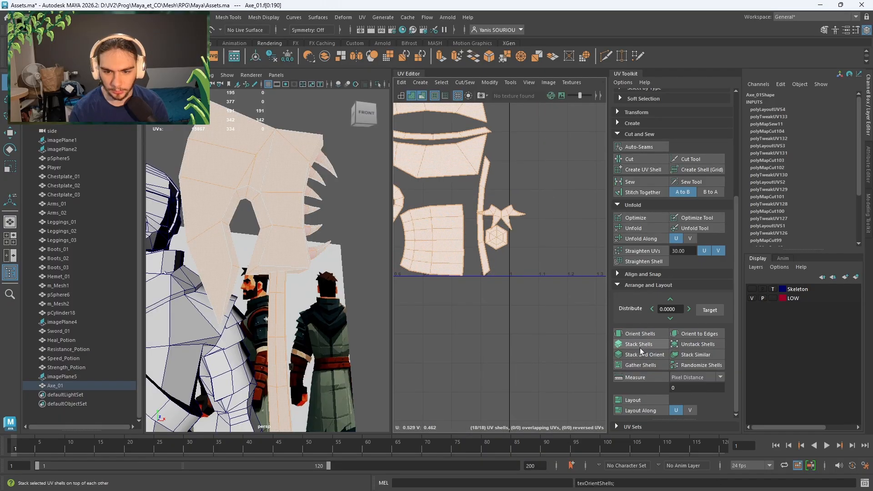
{"action": "left_click", "coordinate": [629, 399]}
{"action": "left_click", "coordinate": [474, 345]}
{"action": "scroll", "coordinate": [550, 339], "scroll_direction": "down", "scroll_amount": 4}
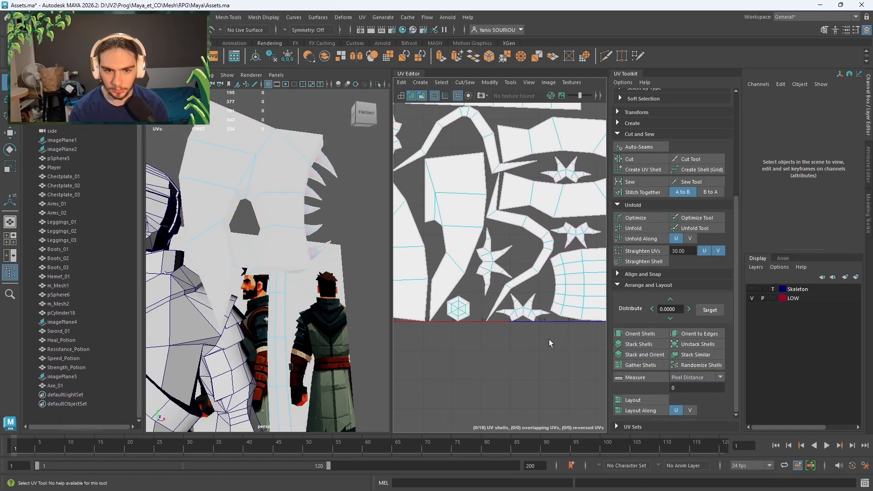
{"action": "middle_click_drag", "start_coordinate": [508, 358], "coordinate": [514, 390], "text": "alt"}
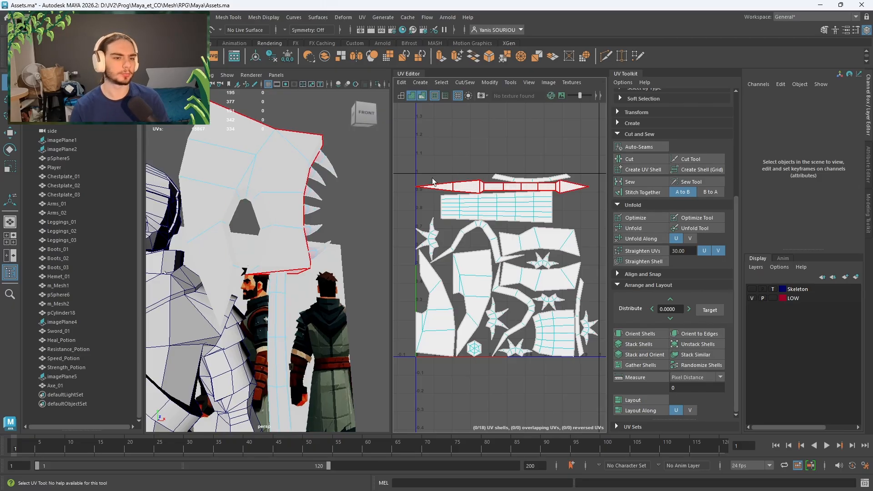
- Examine the axe's spikes up close on the model and compare them with their star-shaped UV shells
{"action": "left_click_drag", "start_coordinate": [332, 251], "coordinate": [275, 248], "text": "alt"}
{"action": "scroll", "coordinate": [275, 248], "scroll_direction": "up", "scroll_amount": 6}
{"action": "middle_click_drag", "start_coordinate": [275, 248], "coordinate": [264, 369], "text": "alt"}
{"action": "scroll", "coordinate": [327, 310], "scroll_direction": "down", "scroll_amount": 4}
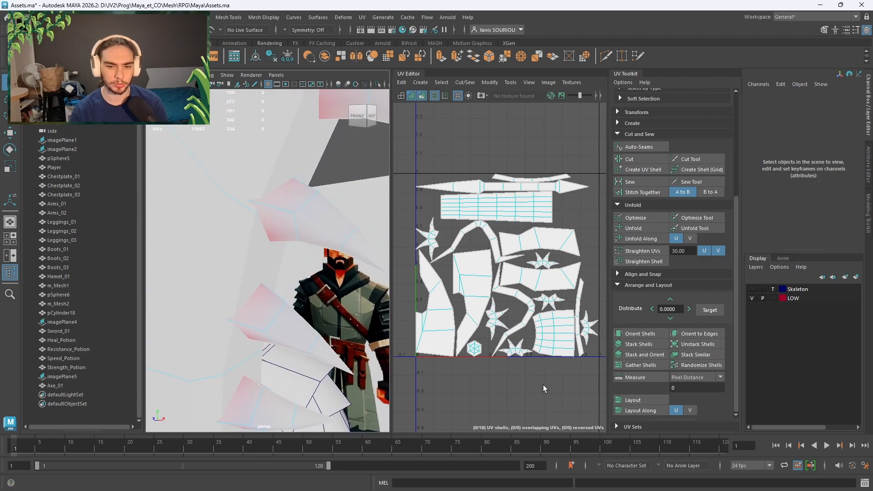
{"action": "scroll", "coordinate": [543, 385], "scroll_direction": "up", "scroll_amount": 4}
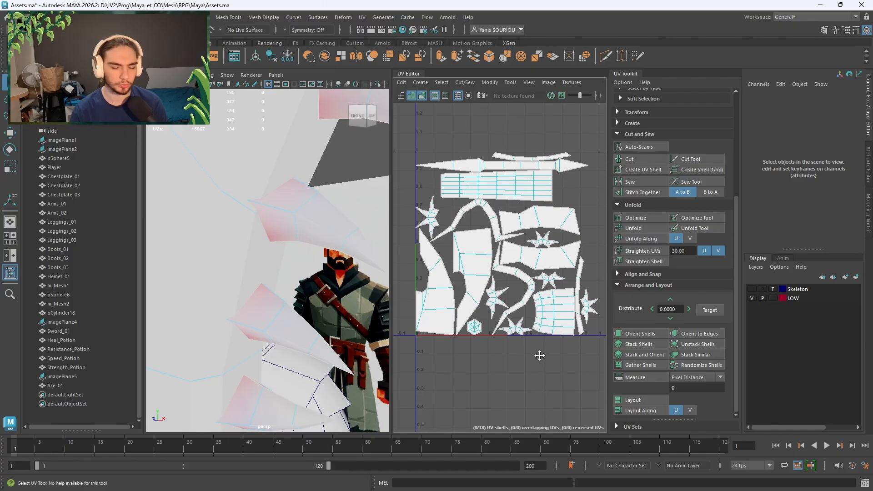
{"action": "left_click", "coordinate": [563, 263]}
{"action": "scroll", "coordinate": [556, 243], "scroll_direction": "up", "scroll_amount": 2}
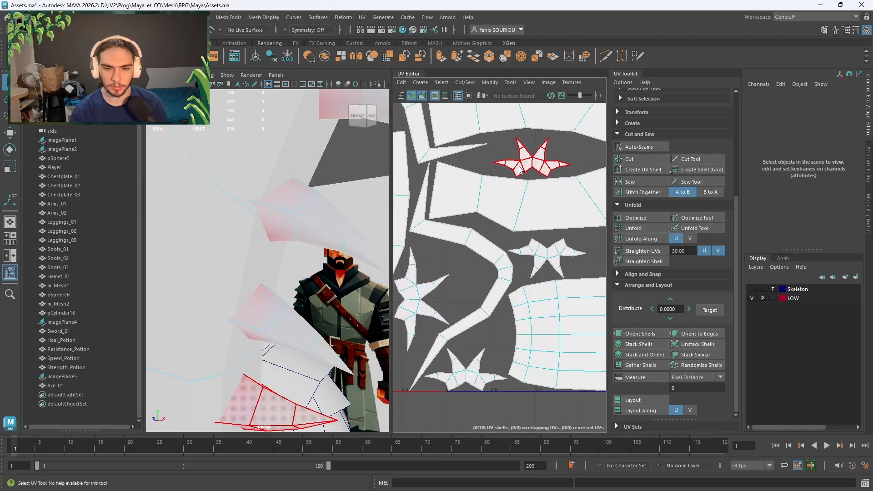
{"action": "scroll", "coordinate": [524, 177], "scroll_direction": "up", "scroll_amount": 3}
{"action": "middle_click_drag", "start_coordinate": [532, 170], "coordinate": [525, 196], "text": "alt"}
{"action": "right_click_drag", "start_coordinate": [525, 196], "coordinate": [527, 176]}
{"action": "left_click", "coordinate": [517, 193]}
{"action": "left_click", "coordinate": [535, 187], "text": "shift"}
{"action": "left_click", "coordinate": [552, 195], "text": "shift"}
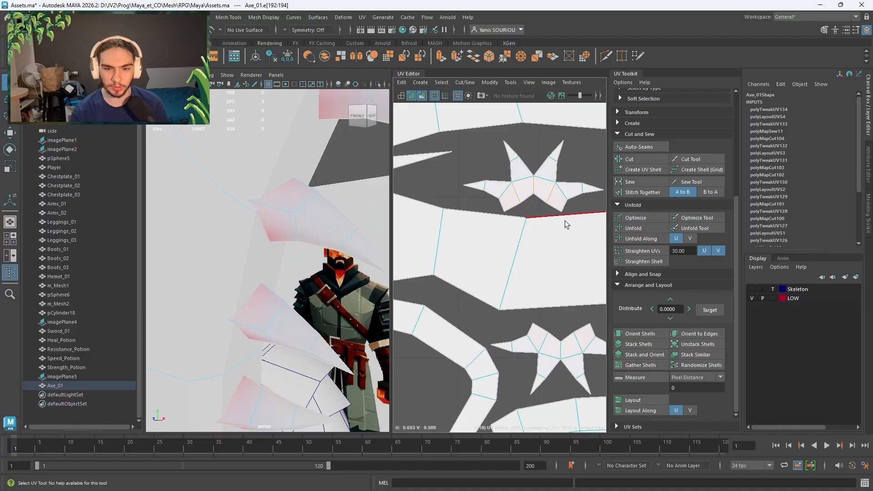
{"action": "scroll", "coordinate": [565, 223], "scroll_direction": "down", "scroll_amount": 2}
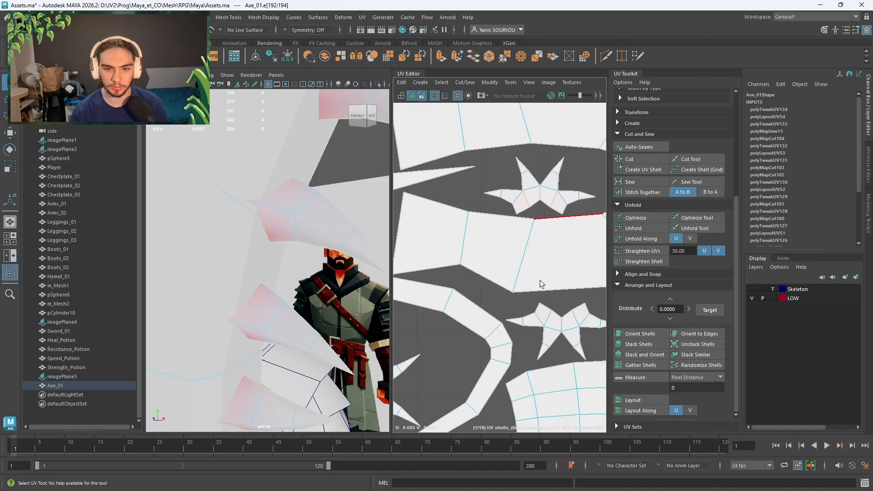
{"action": "scroll", "coordinate": [540, 198], "scroll_direction": "up", "scroll_amount": 5}
{"action": "double_click", "coordinate": [503, 165]}
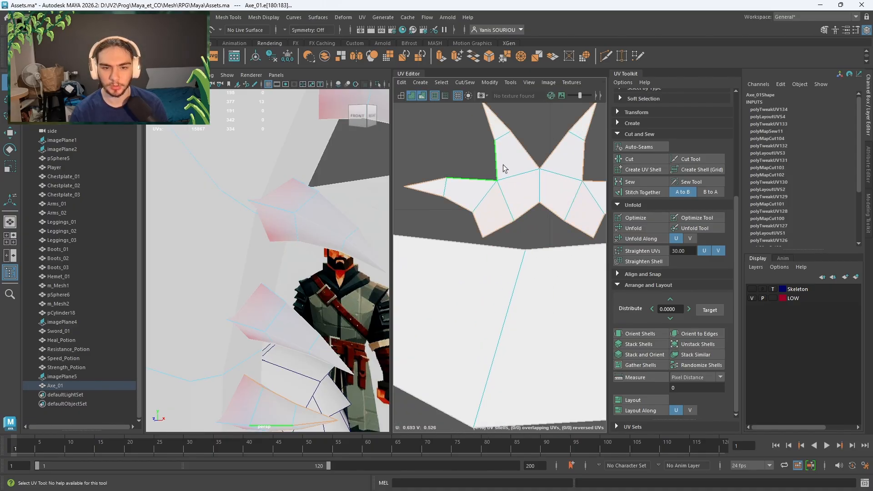
- Select the facing seam edges between the points of the star-shaped spike shell lying between the two wide shells
{"action": "left_click", "coordinate": [503, 165]}
{"action": "left_click", "coordinate": [439, 177], "text": "shift"}
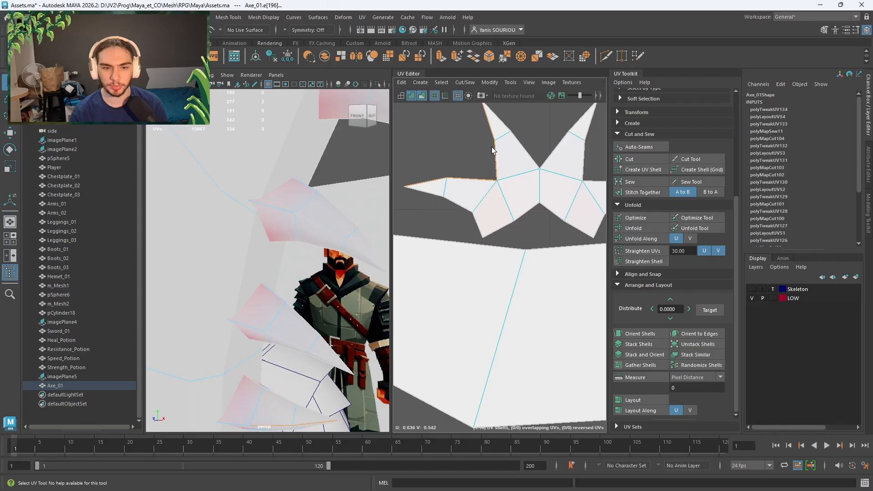
{"action": "left_click", "coordinate": [530, 151], "text": "shift"}
{"action": "middle_click_drag", "start_coordinate": [555, 175], "coordinate": [516, 232], "text": "alt"}
{"action": "left_click", "coordinate": [538, 184], "text": "shift"}
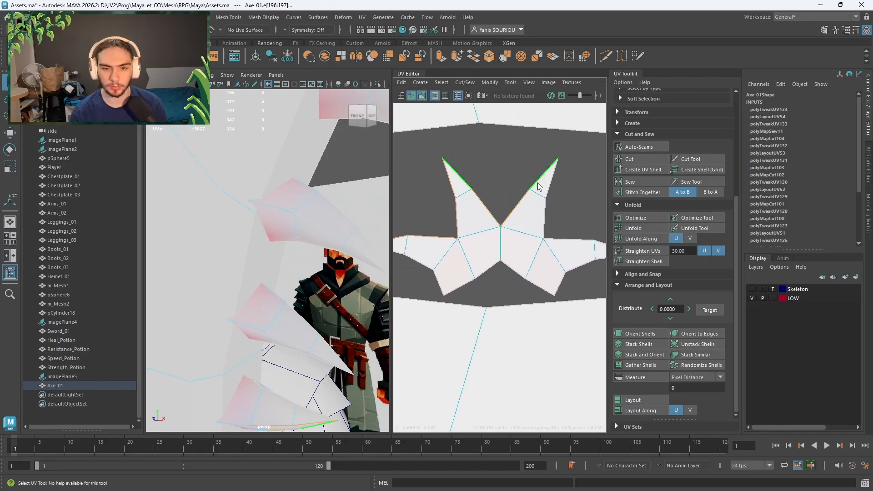
{"action": "left_click", "coordinate": [543, 205], "text": "shift"}
{"action": "left_click", "coordinate": [548, 187], "text": "shift"}
- Add the facing seam edges between the points of the star-shaped spike shell above the curved grid shell to the selection
{"action": "scroll", "coordinate": [545, 204], "scroll_direction": "down", "scroll_amount": 3}
{"action": "scroll", "coordinate": [540, 282], "scroll_direction": "down", "scroll_amount": 2}
{"action": "middle_click_drag", "start_coordinate": [540, 282], "coordinate": [527, 199], "text": "alt"}
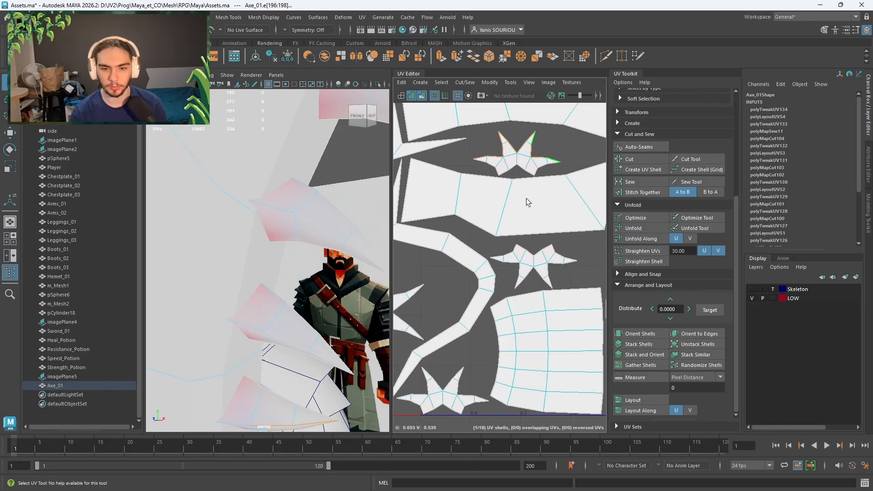
{"action": "left_click", "coordinate": [517, 264], "text": "shift"}
{"action": "scroll", "coordinate": [514, 262], "scroll_direction": "up", "scroll_amount": 3}
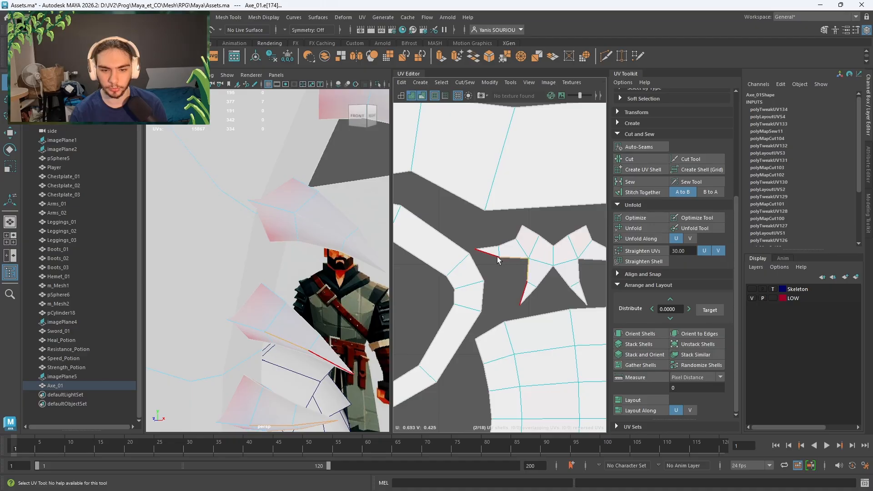
{"action": "left_click", "coordinate": [497, 258], "text": "shift"}
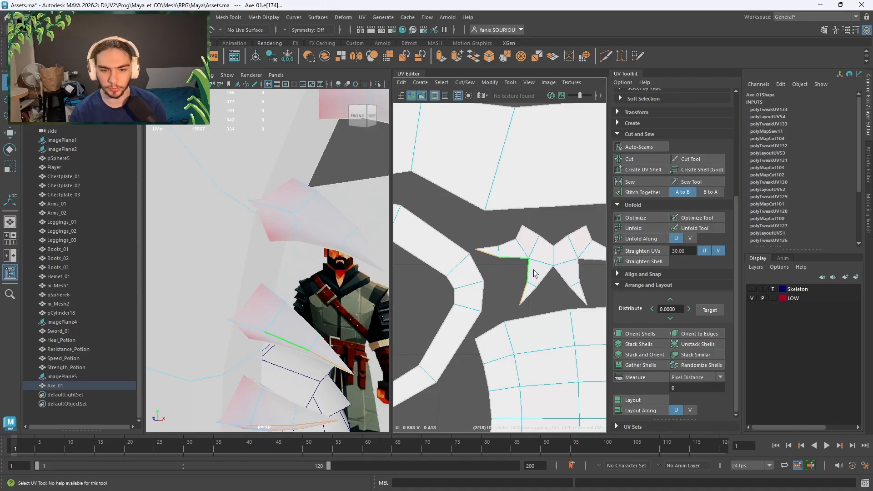
{"action": "left_click", "coordinate": [581, 287], "text": "shift"}
- Add the facing seam edges between the points of the star-shaped spike shell at the bottom edge of the UV layout
{"action": "scroll", "coordinate": [523, 318], "scroll_direction": "down", "scroll_amount": 3}
{"action": "middle_click_drag", "start_coordinate": [523, 358], "coordinate": [517, 304], "text": "alt"}
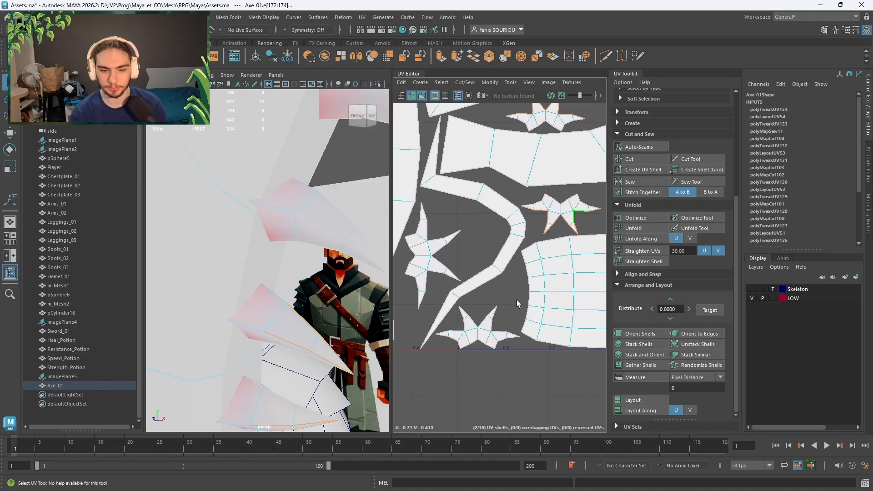
{"action": "scroll", "coordinate": [517, 304], "scroll_direction": "up", "scroll_amount": 4}
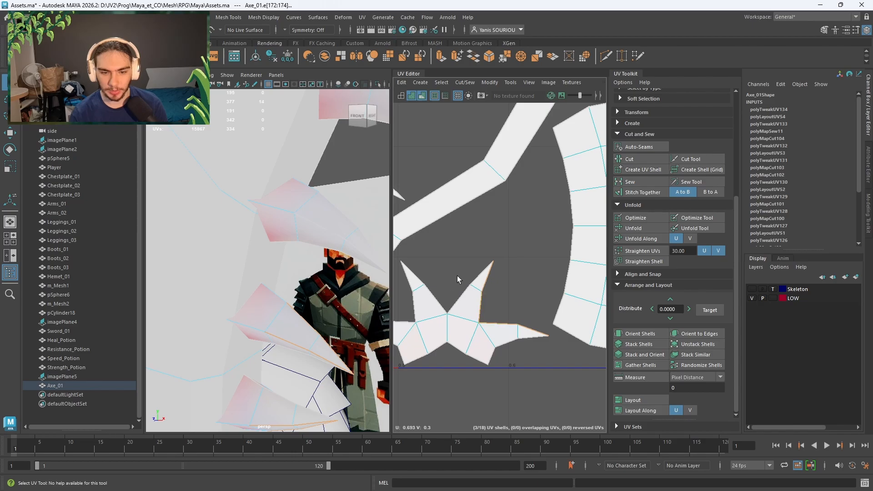
{"action": "left_click", "coordinate": [419, 281], "text": "shift"}
{"action": "left_click", "coordinate": [415, 312], "text": "shift"}
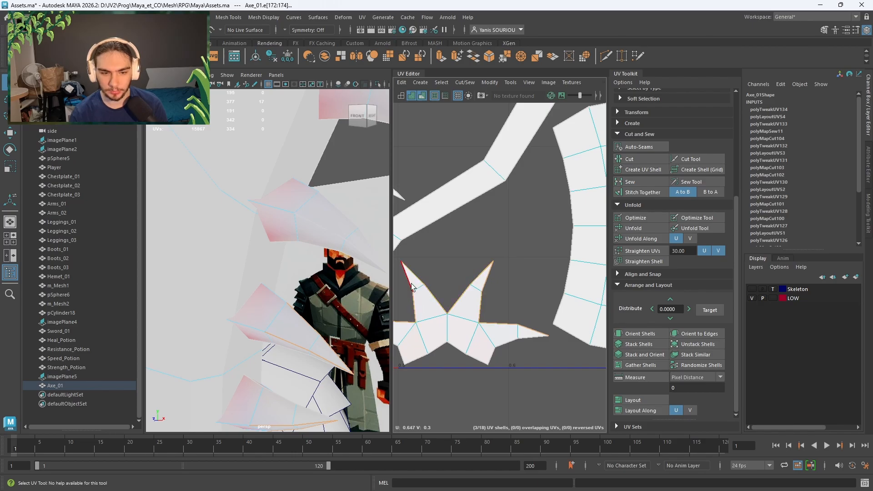
{"action": "left_click", "coordinate": [412, 279], "text": "shift"}
- Add the facing seam edges of the star-shaped spike shell beside the curved strip to the selection
{"action": "middle_click_drag", "start_coordinate": [536, 289], "coordinate": [675, 305], "text": "alt"}
{"action": "middle_click_drag", "start_coordinate": [486, 206], "coordinate": [478, 309], "text": "alt"}
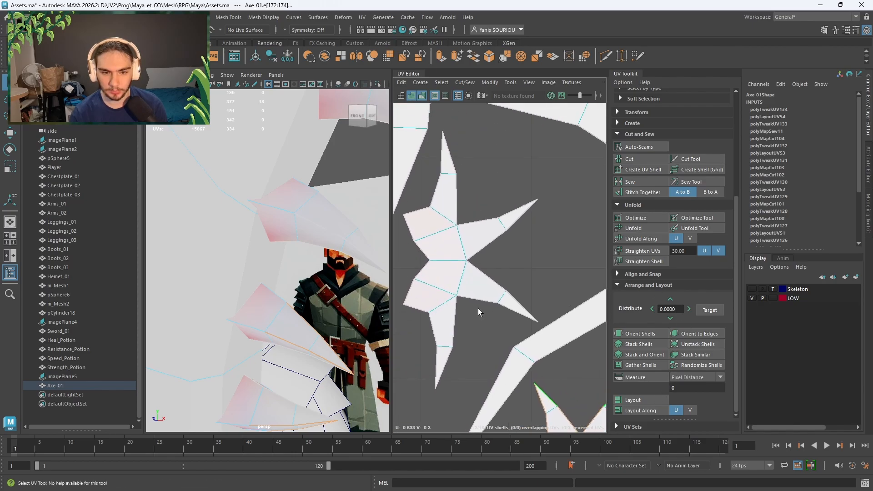
{"action": "left_click", "coordinate": [456, 317], "text": "shift"}
{"action": "left_click", "coordinate": [504, 307], "text": "shift"}
{"action": "left_click", "coordinate": [514, 303], "text": "shift"}
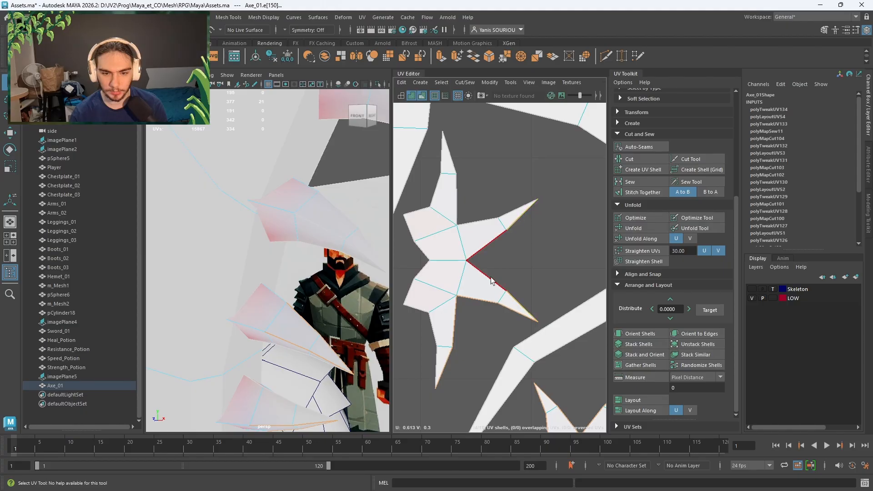
{"action": "left_click", "coordinate": [460, 167], "text": "shift"}
- Add the facing seam edges between the points of the rightmost star-shaped spike shell in the UV layout
{"action": "scroll", "coordinate": [465, 171], "scroll_direction": "down", "scroll_amount": 7}
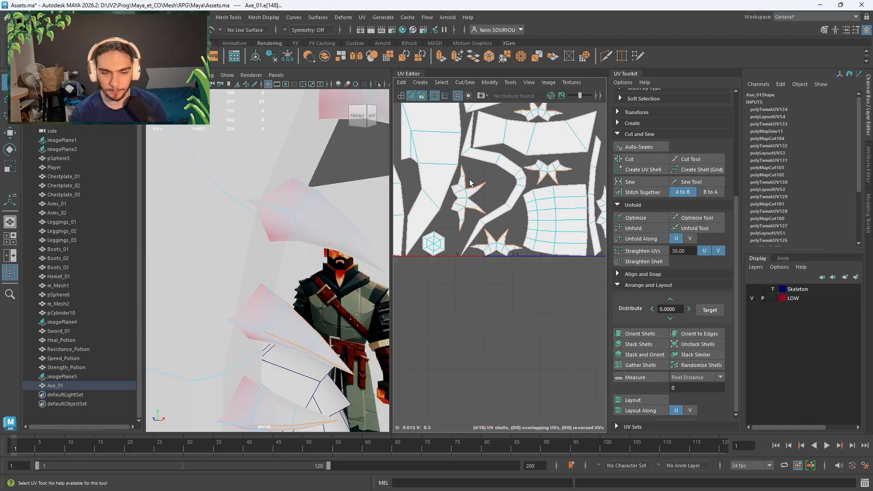
{"action": "middle_click_drag", "start_coordinate": [468, 175], "coordinate": [396, 252], "text": "alt"}
{"action": "scroll", "coordinate": [552, 291], "scroll_direction": "up", "scroll_amount": 3}
{"action": "scroll", "coordinate": [536, 295], "scroll_direction": "up", "scroll_amount": 5}
{"action": "left_click", "coordinate": [460, 337], "text": "shift"}
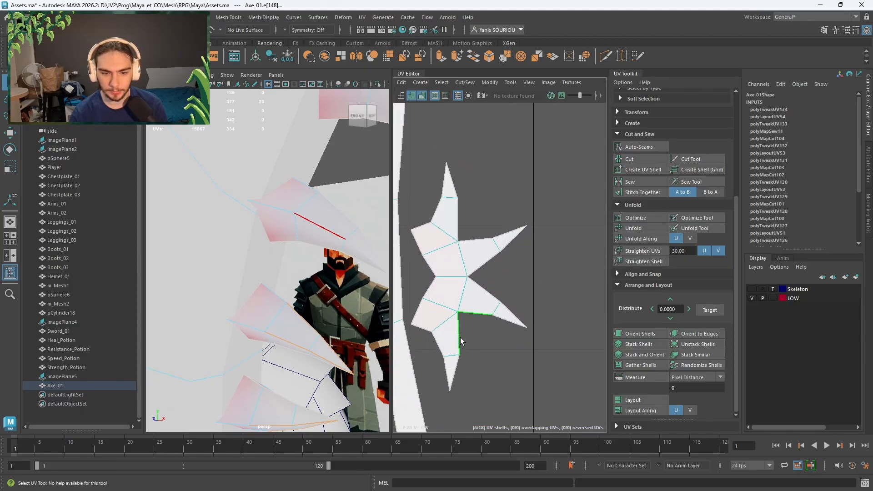
{"action": "left_click", "coordinate": [498, 318], "text": "shift"}
{"action": "left_click", "coordinate": [513, 315], "text": "shift"}
{"action": "left_click", "coordinate": [485, 291], "text": "shift"}
{"action": "left_click", "coordinate": [473, 240], "text": "shift"}
{"action": "left_click", "coordinate": [501, 236], "text": "shift"}
- Add the facing seam edges of the leftmost star-shaped spike shell and sew all the selected spike seams
{"action": "scroll", "coordinate": [494, 240], "scroll_direction": "down", "scroll_amount": 5}
{"action": "scroll", "coordinate": [484, 242], "scroll_direction": "down", "scroll_amount": 5}
{"action": "scroll", "coordinate": [455, 230], "scroll_direction": "up", "scroll_amount": 10}
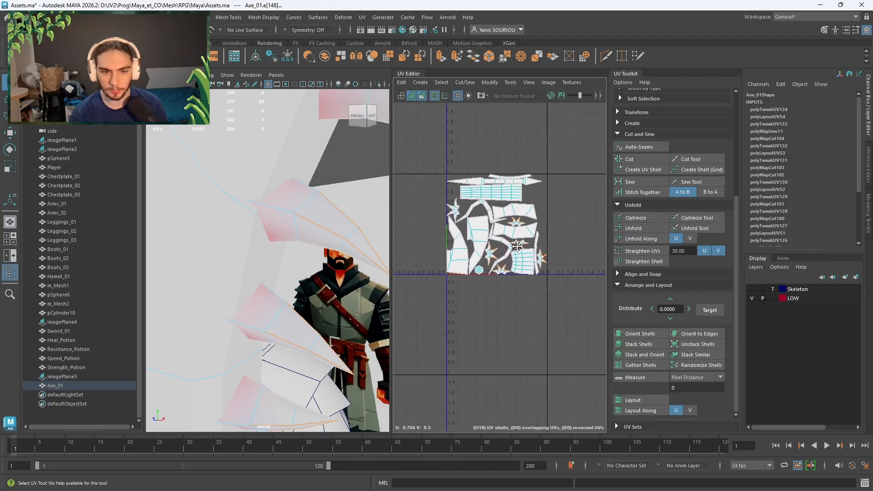
{"action": "scroll", "coordinate": [455, 228], "scroll_direction": "up", "scroll_amount": 2}
{"action": "left_click", "coordinate": [469, 363], "text": "shift"}
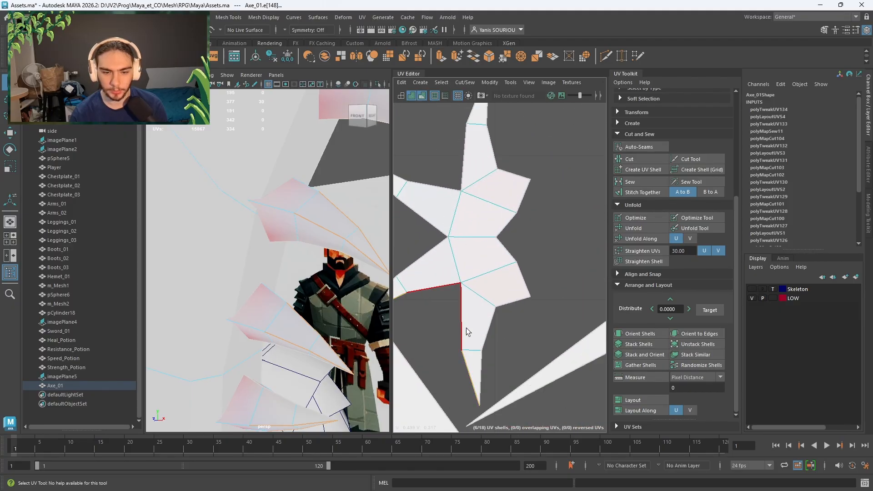
{"action": "left_click", "coordinate": [466, 328], "text": "shift"}
{"action": "left_click", "coordinate": [438, 197], "text": "shift"}
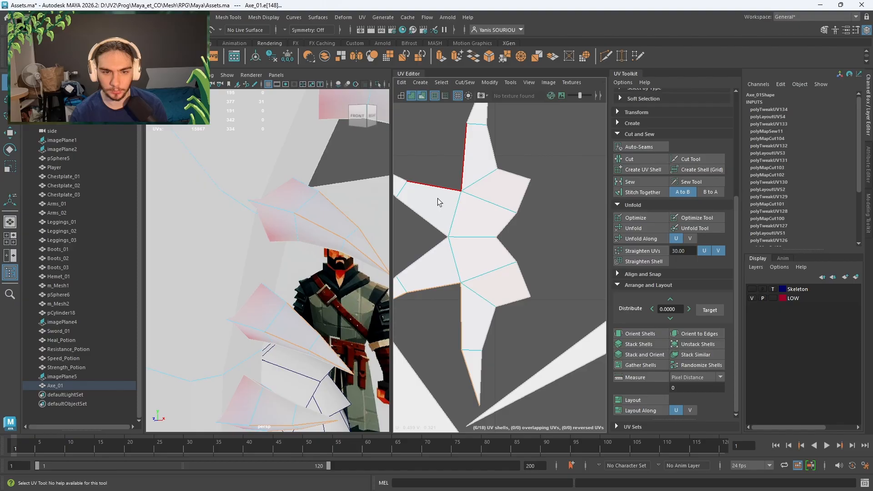
{"action": "left_click", "coordinate": [402, 180], "text": "shift"}
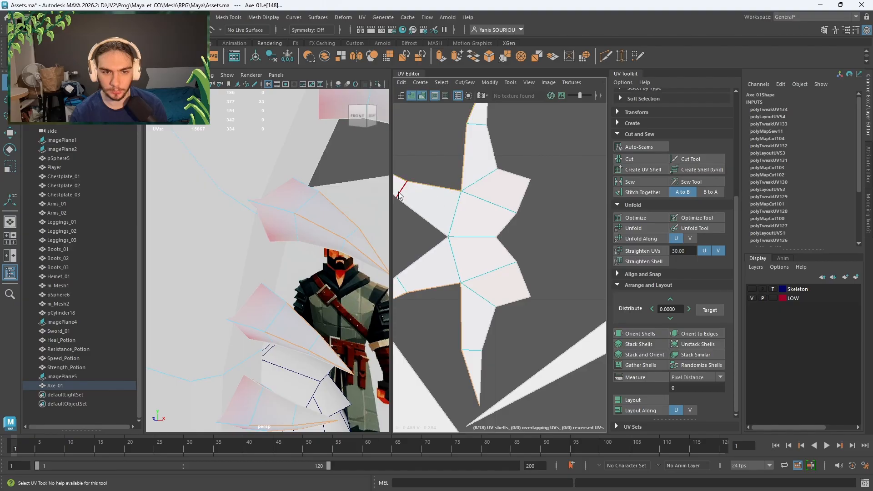
{"action": "left_click", "coordinate": [647, 184]}
{"action": "scroll", "coordinate": [478, 248], "scroll_direction": "down", "scroll_amount": 10}
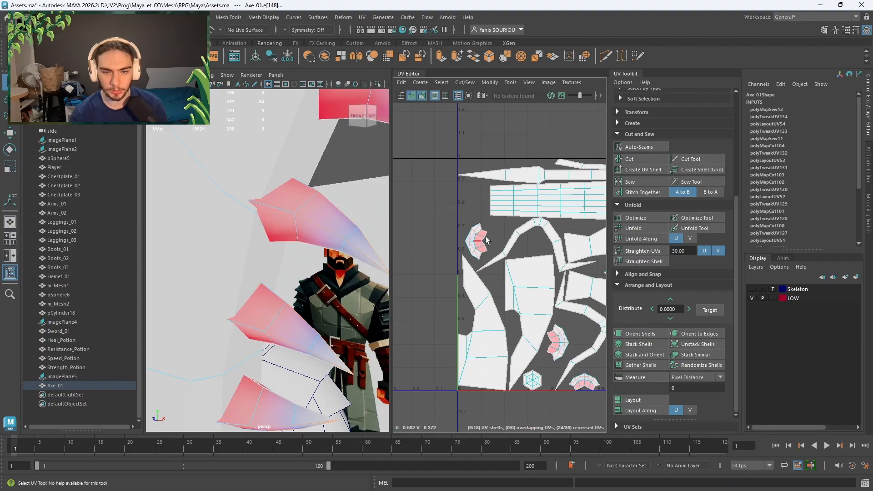
- Unfold, orient and lay out all of the axe's UV shells with the sewn spikes
{"action": "right_click_drag", "start_coordinate": [563, 315], "coordinate": [537, 303]}
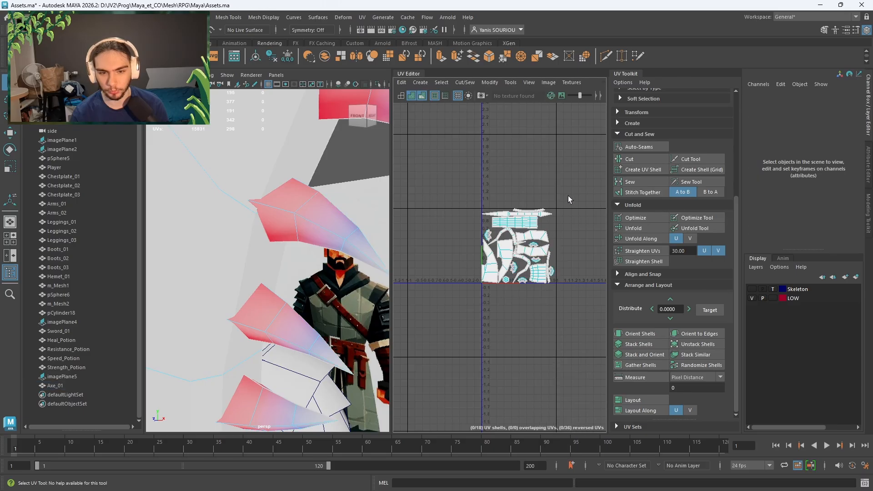
{"action": "left_click_drag", "start_coordinate": [569, 196], "coordinate": [459, 321]}
{"action": "left_click", "coordinate": [624, 226]}
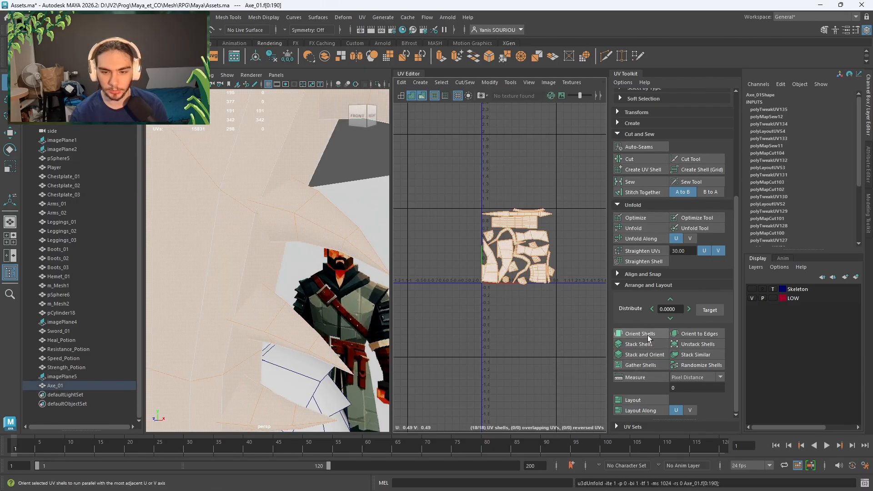
{"action": "left_click", "coordinate": [636, 399]}
{"action": "left_click", "coordinate": [548, 345]}
{"action": "scroll", "coordinate": [399, 338], "scroll_direction": "down", "scroll_amount": 1}
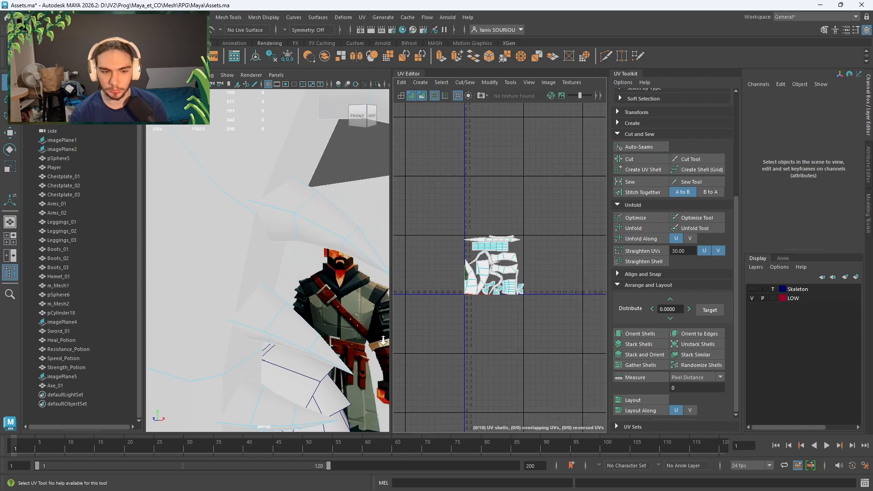
- Examine the axe's blade, spikes and handle on the model from several sides after the new UV layout
{"action": "left_click_drag", "start_coordinate": [322, 277], "coordinate": [313, 213], "text": "alt"}
{"action": "middle_click_drag", "start_coordinate": [313, 211], "coordinate": [333, 274], "text": "alt"}
{"action": "left_click_drag", "start_coordinate": [334, 274], "coordinate": [323, 315], "text": "alt"}
{"action": "middle_click_drag", "start_coordinate": [323, 315], "coordinate": [245, 232], "text": "alt"}
{"action": "scroll", "coordinate": [373, 328], "scroll_direction": "up", "scroll_amount": 5}
{"action": "scroll", "coordinate": [372, 313], "scroll_direction": "up", "scroll_amount": 2}
{"action": "middle_click_drag", "start_coordinate": [372, 313], "coordinate": [241, 223], "text": "alt"}
{"action": "scroll", "coordinate": [267, 243], "scroll_direction": "down", "scroll_amount": 5}
{"action": "left_click_drag", "start_coordinate": [266, 244], "coordinate": [291, 309], "text": "alt"}
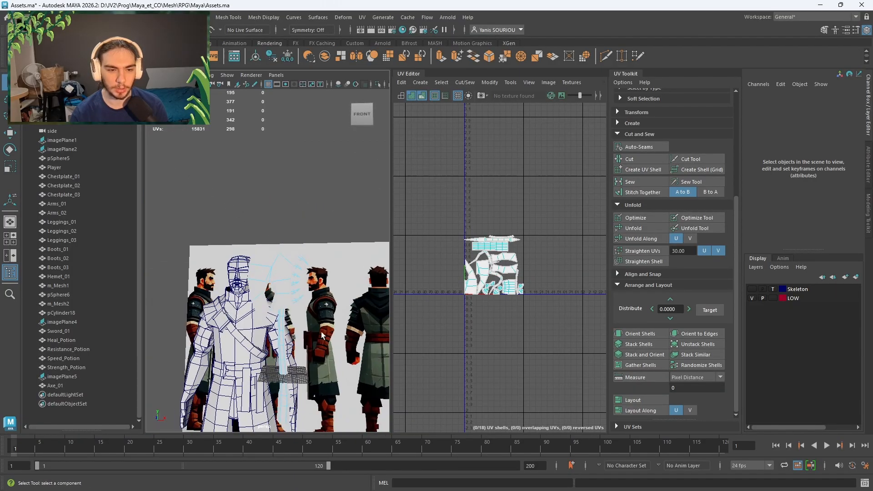
{"action": "scroll", "coordinate": [315, 314], "scroll_direction": "up", "scroll_amount": 5}
{"action": "middle_click_drag", "start_coordinate": [315, 315], "coordinate": [293, 238], "text": "alt"}
{"action": "scroll", "coordinate": [293, 238], "scroll_direction": "down", "scroll_amount": 5}
{"action": "left_click_drag", "start_coordinate": [292, 238], "coordinate": [349, 247], "text": "alt"}
{"action": "scroll", "coordinate": [341, 249], "scroll_direction": "up", "scroll_amount": 4}
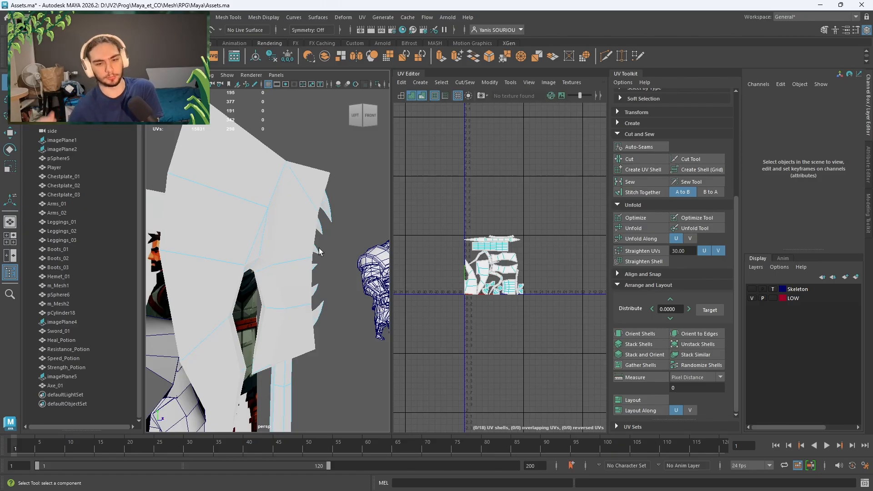
- Return the axe to object mode, collapse the UV Toolkit and UV Editor, and save the scene
{"action": "right_click_drag", "start_coordinate": [318, 190], "coordinate": [324, 160]}
{"action": "left_click", "coordinate": [633, 74]}
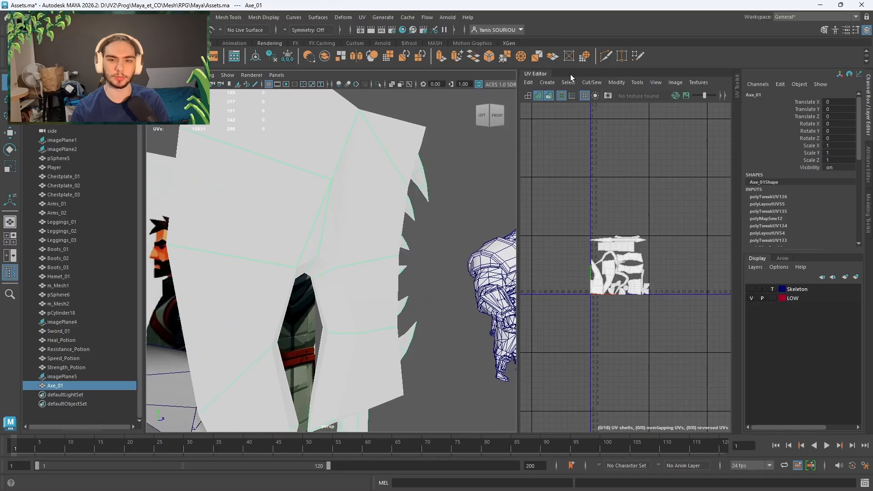
{"action": "left_click", "coordinate": [544, 73]}
{"action": "key", "text": "ctrl+s"}
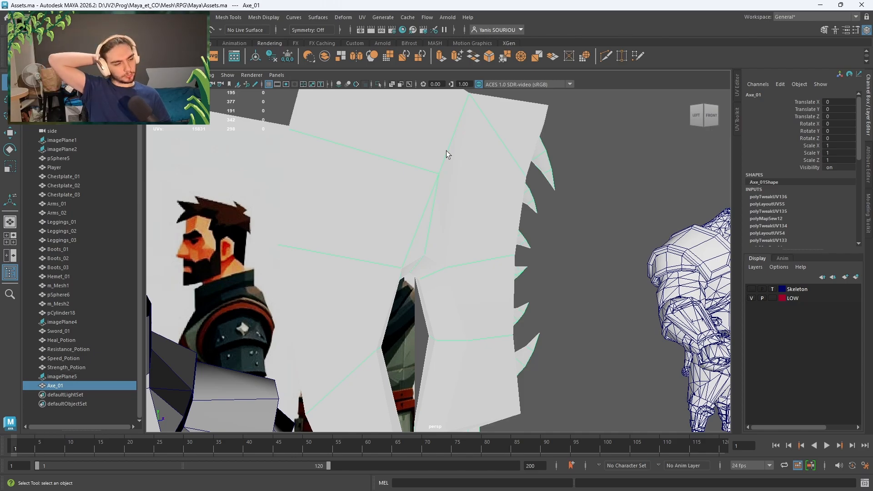
- Export the selected axe as an FBX file named SM_Axe_01 into the project's FBX folder
{"action": "scroll", "coordinate": [449, 147], "scroll_direction": "down", "scroll_amount": 4}
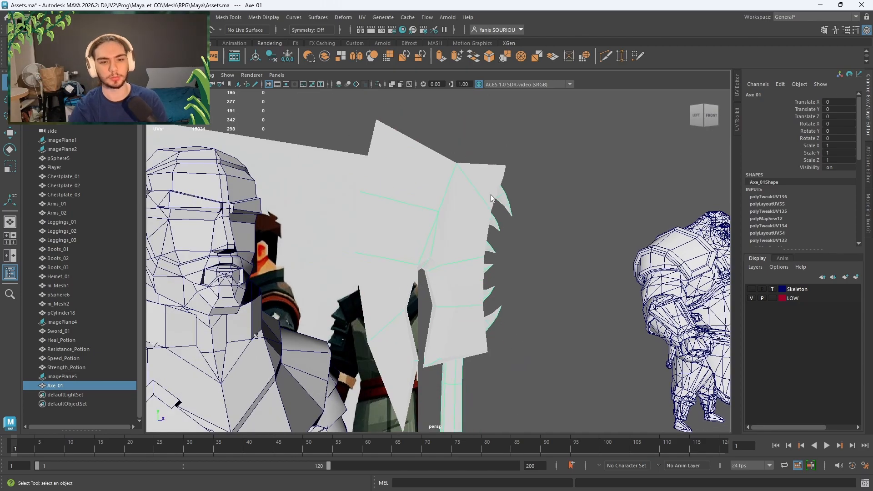
{"action": "left_click_drag", "start_coordinate": [490, 195], "coordinate": [452, 211], "text": "alt"}
{"action": "scroll", "coordinate": [451, 211], "scroll_direction": "down", "scroll_amount": 2}
{"action": "middle_click_drag", "start_coordinate": [452, 211], "coordinate": [404, 205], "text": "alt"}
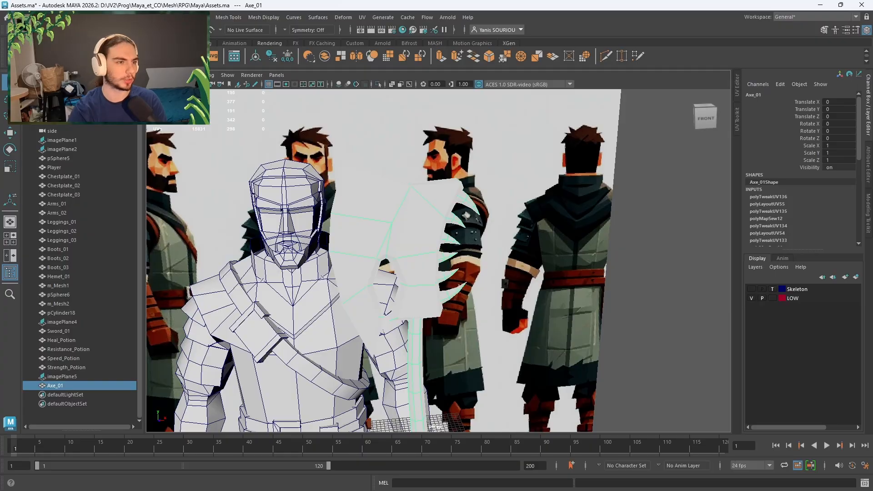
{"action": "left_click", "coordinate": [25, 18]}
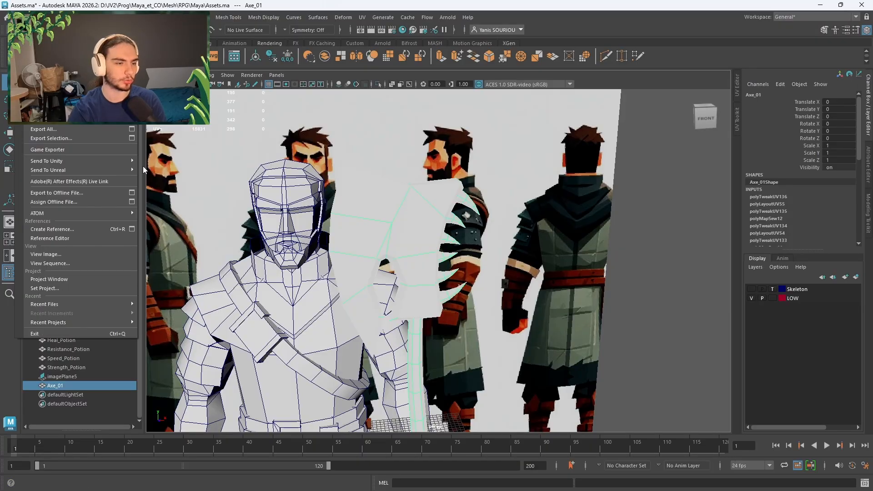
{"action": "left_click", "coordinate": [58, 139]}
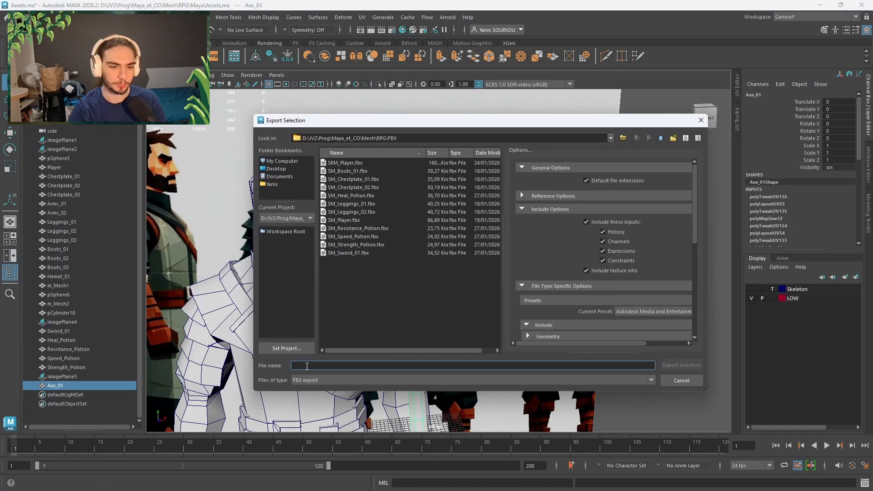
{"action": "type", "text": "SM_Axe_01"}
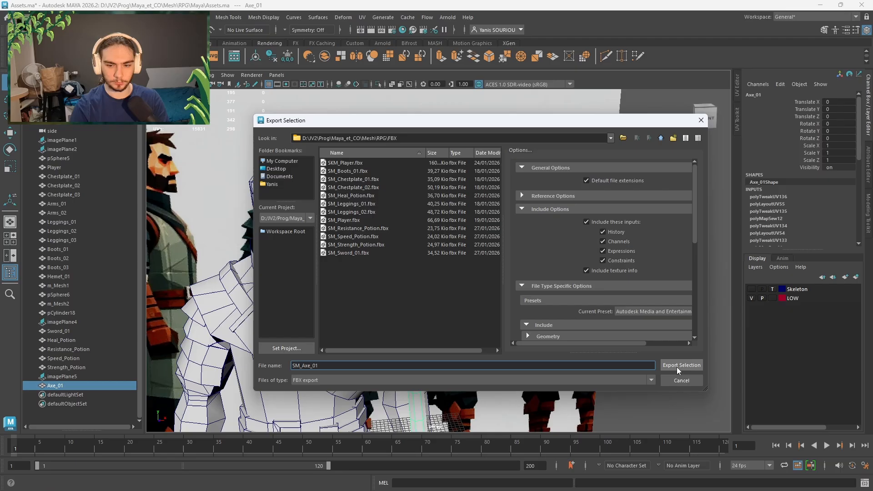
{"action": "left_click", "coordinate": [677, 367]}
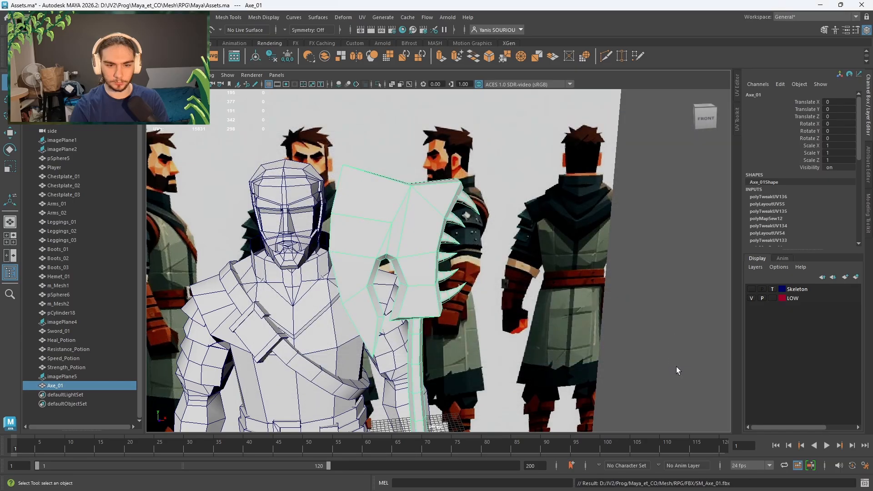
- Save the Assets scene again after the axe export
{"action": "scroll", "coordinate": [500, 303], "scroll_direction": "up", "scroll_amount": 5}
{"action": "scroll", "coordinate": [500, 303], "scroll_direction": "up", "scroll_amount": 2}
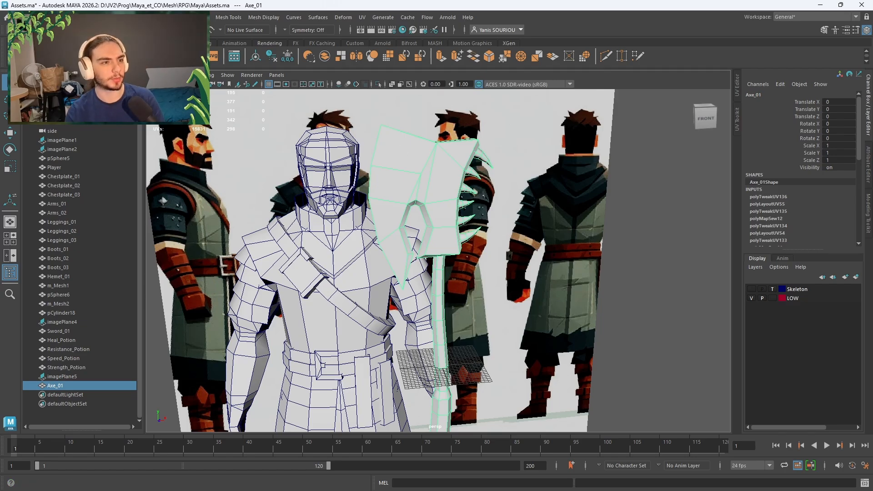
{"action": "key", "text": "ctrl+s"}
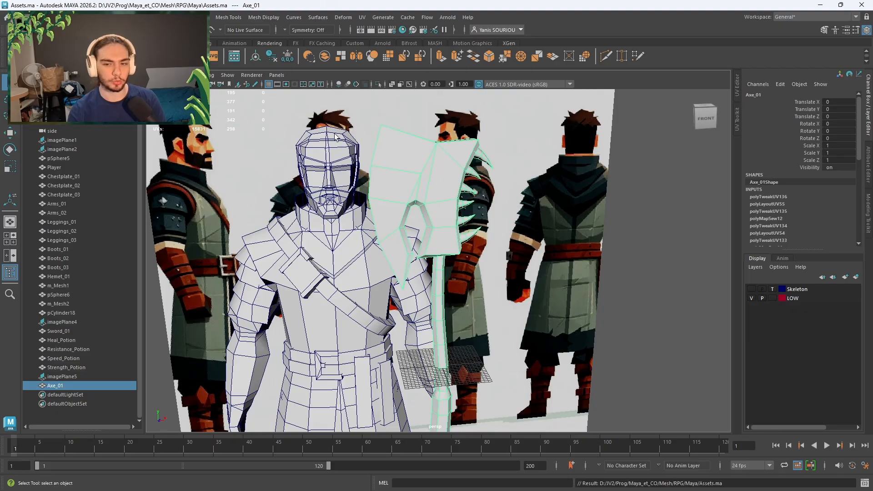
- Launch Adobe Substance 3D Painter
{"action": "key", "text": "super"}
{"action": "type", "text": "sub"}
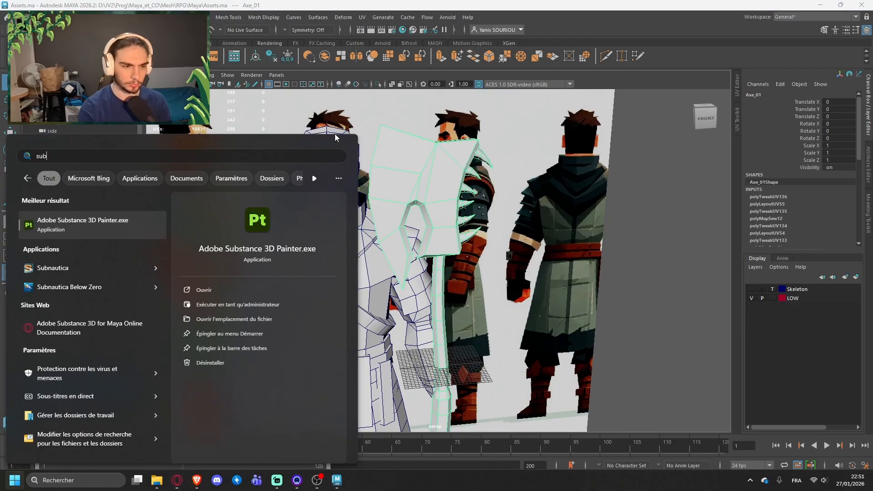
{"action": "key", "text": "Return"}
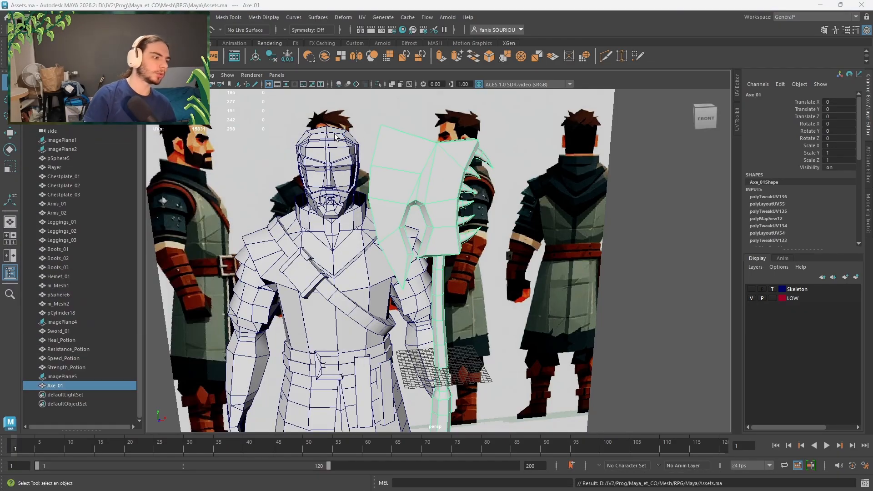
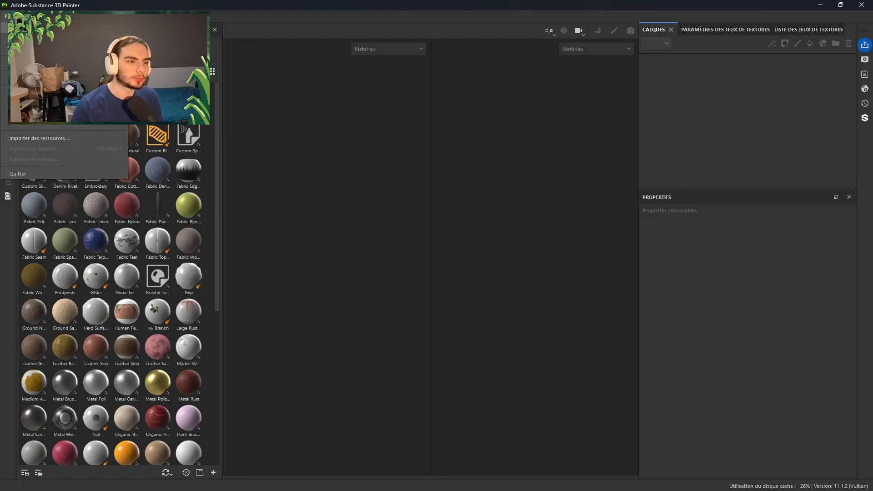
- Create a new project from SM_Axe_01.fbx in the FBX folder with a document resolution of 1024
{"action": "left_click", "coordinate": [28, 28]}
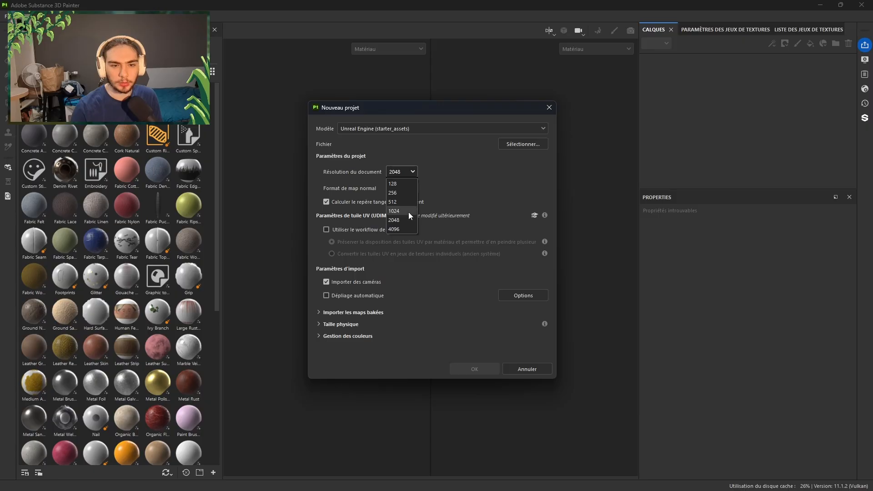
{"action": "left_click", "coordinate": [408, 212]}
{"action": "left_click", "coordinate": [518, 144]}
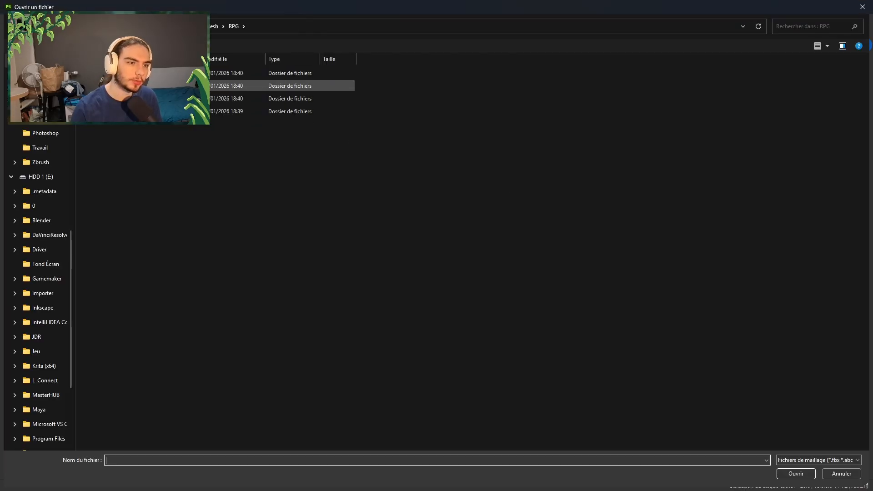
{"action": "double_click", "coordinate": [137, 85]}
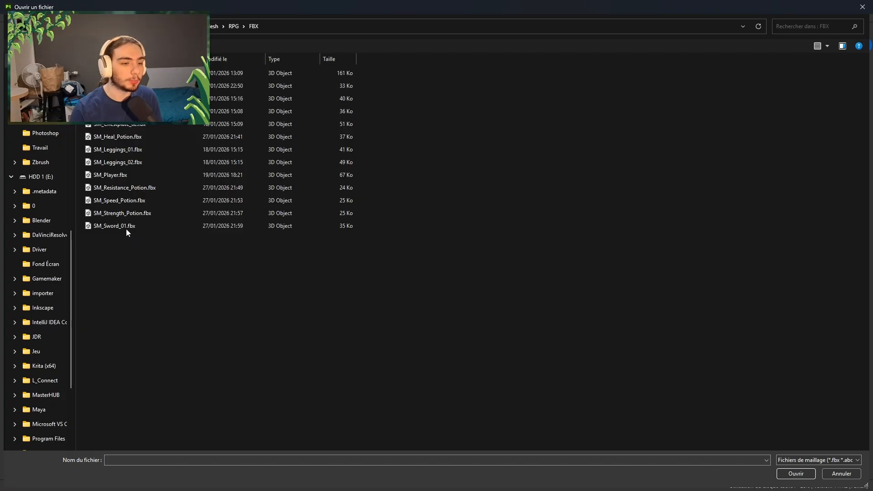
{"action": "double_click", "coordinate": [129, 86]}
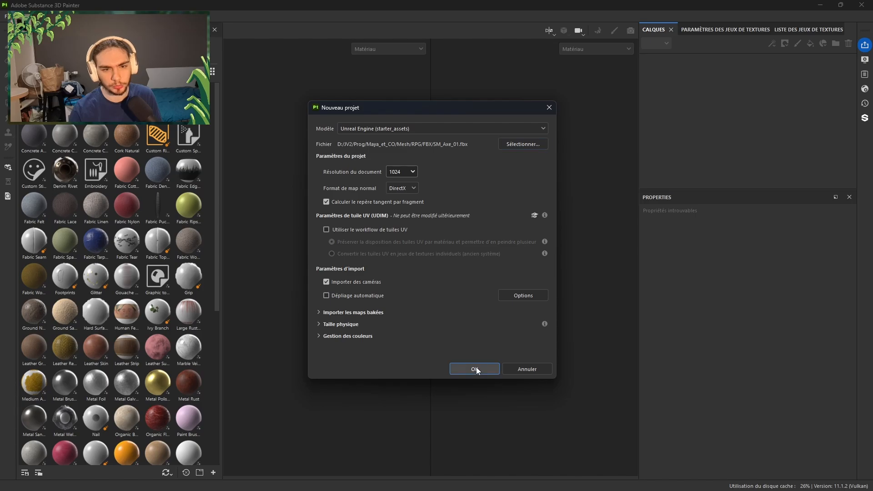
{"action": "left_click", "coordinate": [476, 370]}
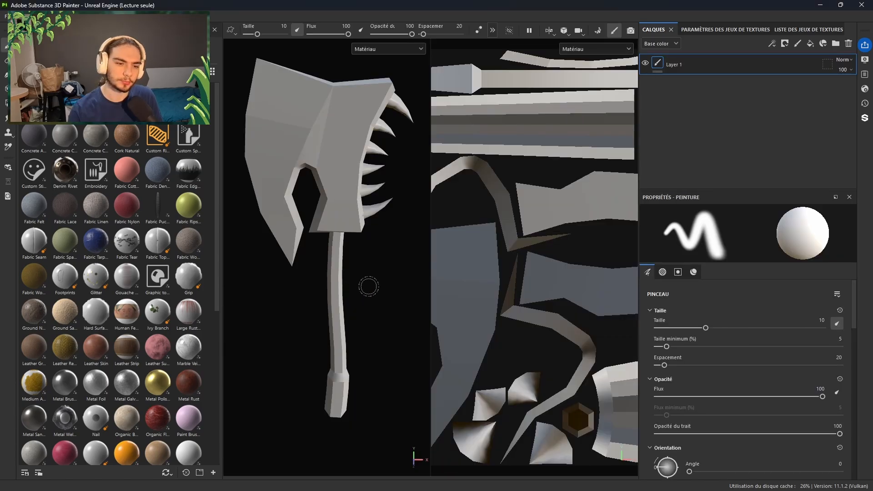
- Bake the axe's selected mesh maps with the default settings and return to painting mode
{"action": "left_click", "coordinate": [598, 30]}
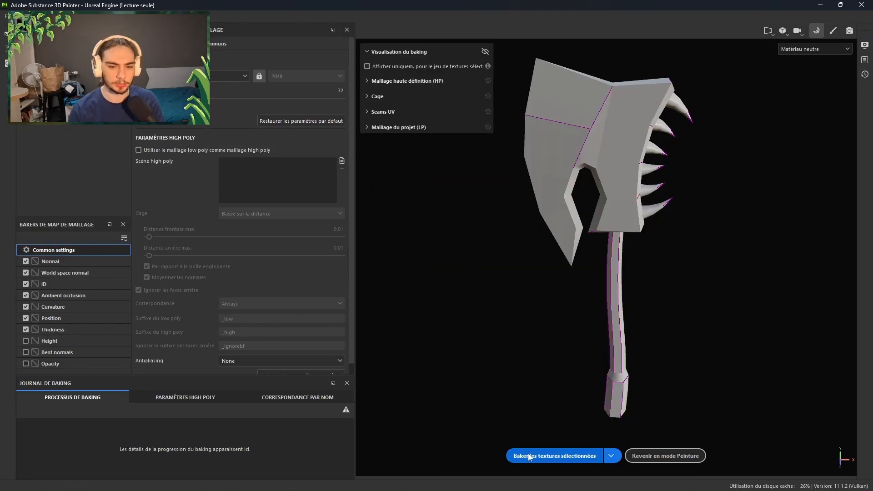
{"action": "left_click", "coordinate": [530, 457]}
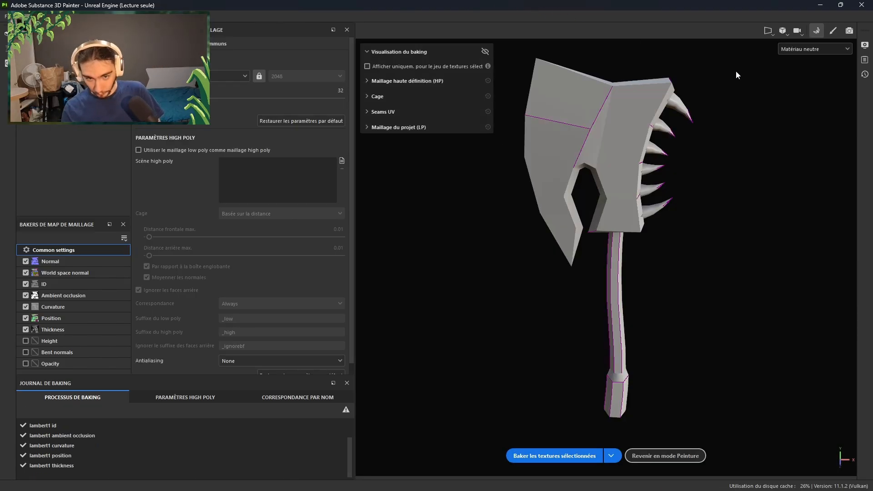
{"action": "left_click", "coordinate": [833, 31]}
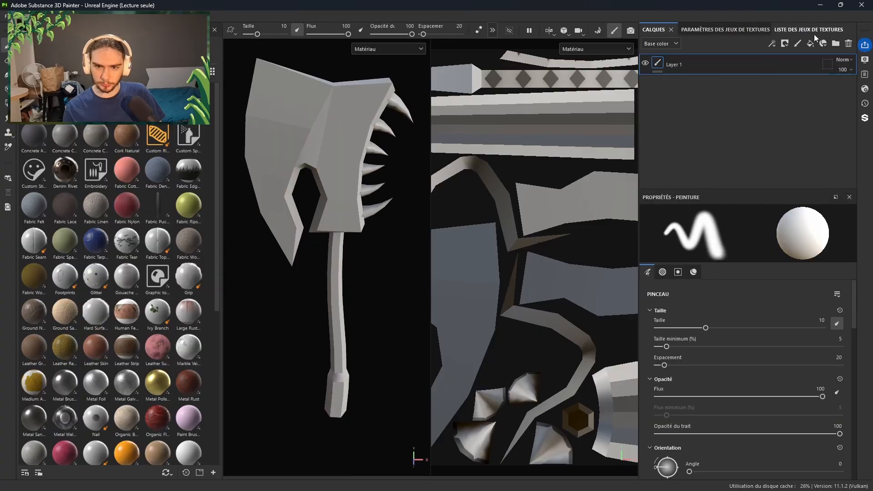
- Add a fill layer above Layer 1
{"action": "left_click_drag", "start_coordinate": [338, 159], "coordinate": [337, 207], "text": "alt"}
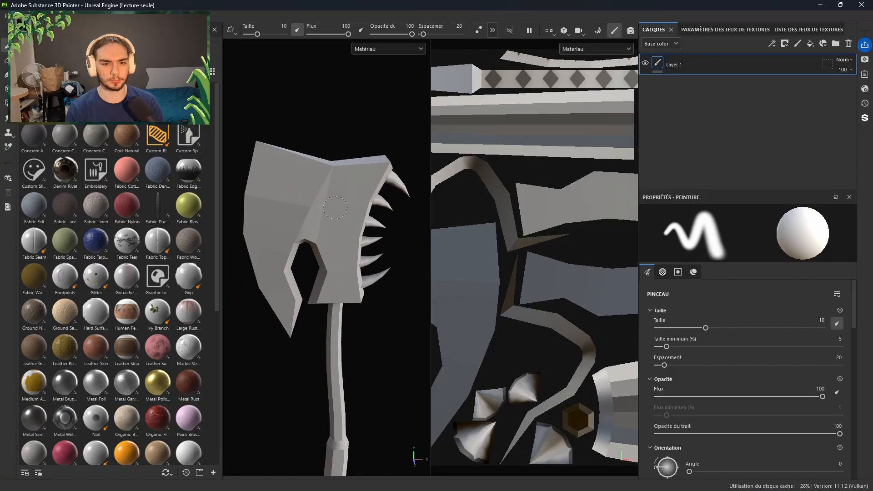
{"action": "left_click", "coordinate": [811, 44]}
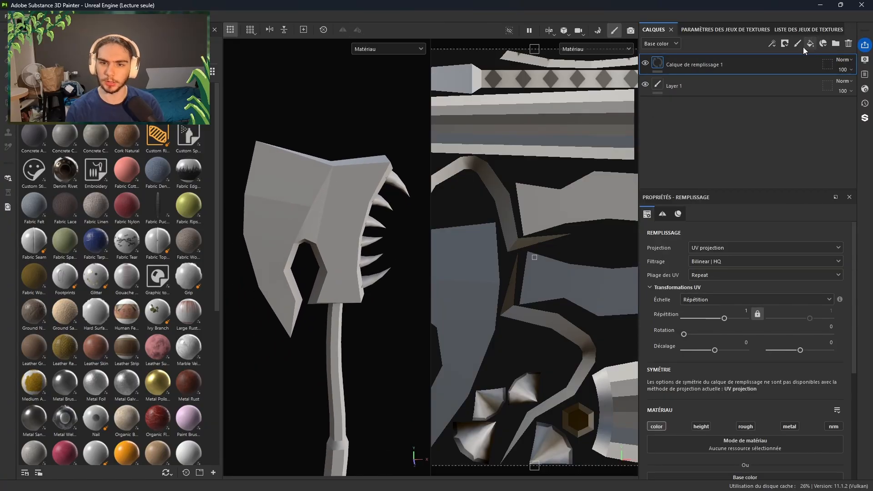
{"action": "mouse_move", "coordinate": [657, 67]}
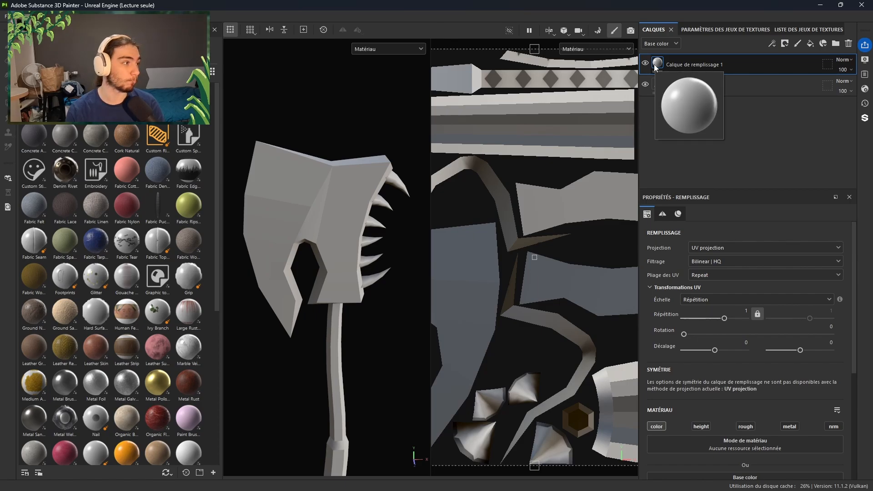
{"action": "key", "text": "alt+Tab"}
{"action": "key", "text": "alt+Tab"}
{"action": "key", "text": "alt+Tab"}
{"action": "key", "text": "alt+Tab"}
{"action": "key", "text": "alt+Tab"}
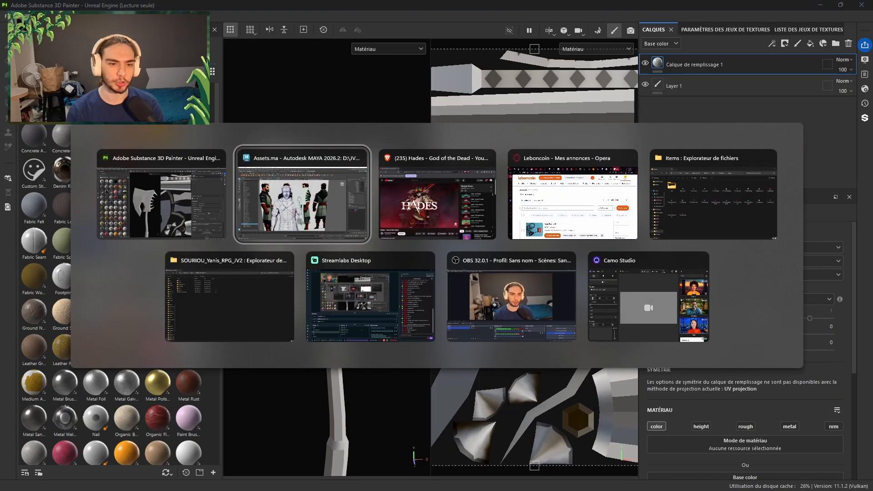
{"action": "key", "text": "alt+Tab"}
{"action": "key", "text": "alt+Tab"}
{"action": "key", "text": "alt+Tab"}
{"action": "key", "text": "alt+Tab"}
{"action": "key", "text": "alt+Tab"}
{"action": "key", "text": "alt+Tab"}
{"action": "key", "text": "alt+Tab"}
{"action": "key", "text": "alt+Tab"}
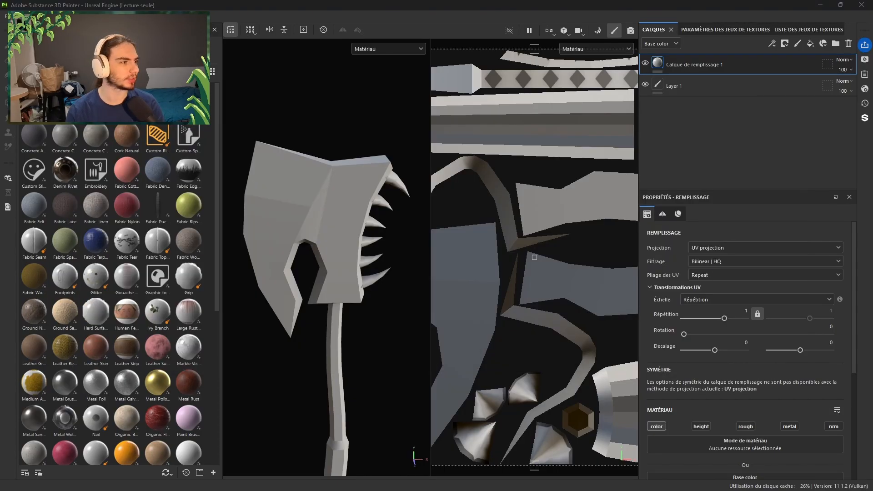
{"action": "key", "text": "alt+Tab"}
{"action": "key", "text": "alt+Tab"}
{"action": "key", "text": "alt+Tab"}
{"action": "key", "text": "alt+Tab"}
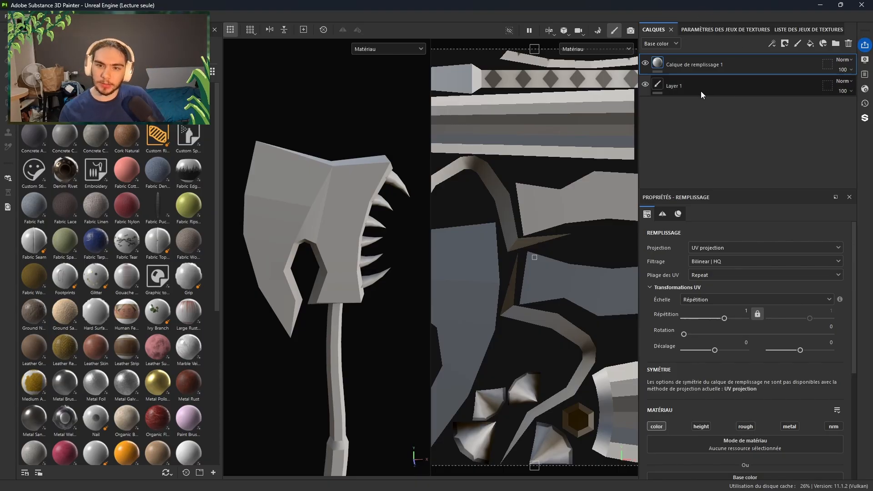
- Delete the paint layer Layer 1 and add three more fill layers to the stack
{"action": "left_click", "coordinate": [671, 89]}
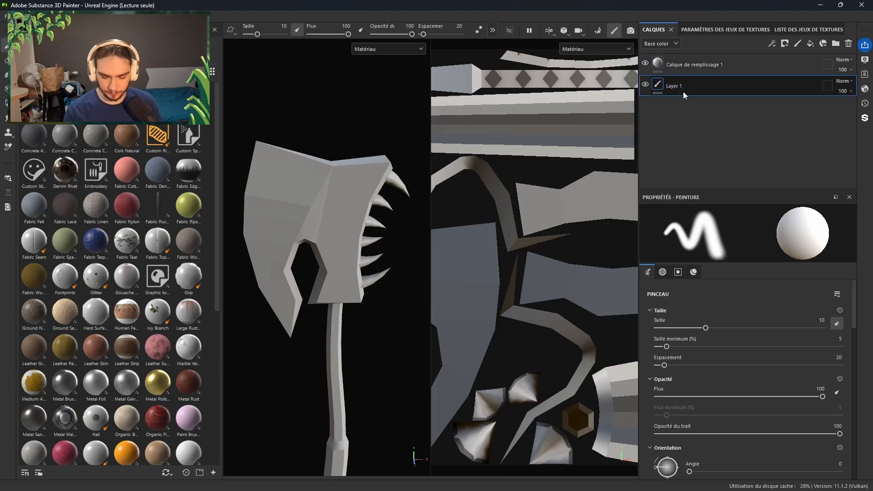
{"action": "key", "text": "Delete"}
{"action": "left_click", "coordinate": [810, 44]}
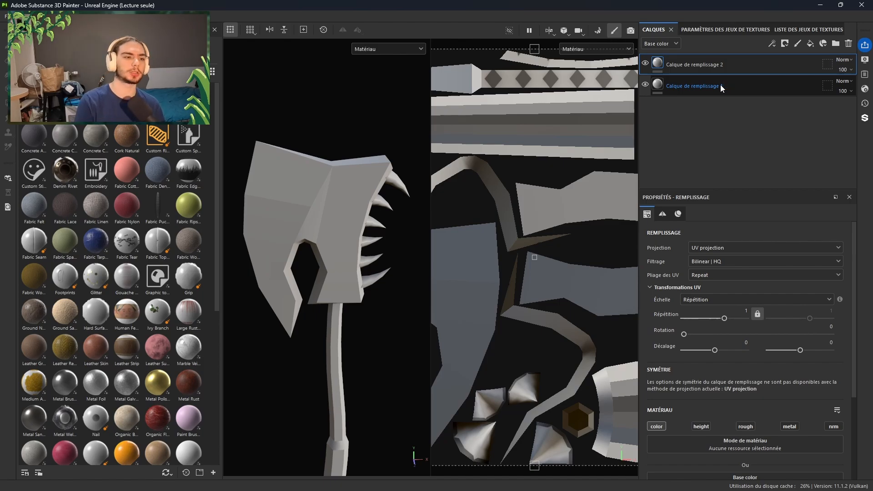
{"action": "left_click", "coordinate": [815, 47]}
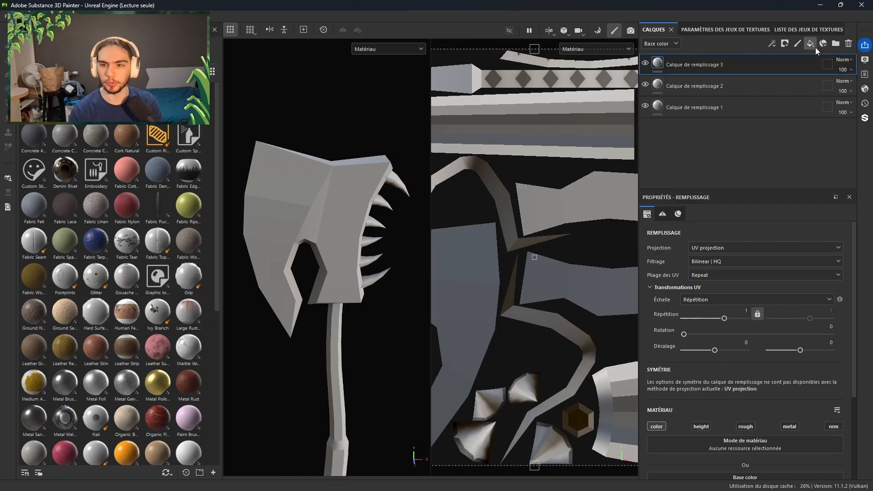
{"action": "left_click", "coordinate": [815, 48]}
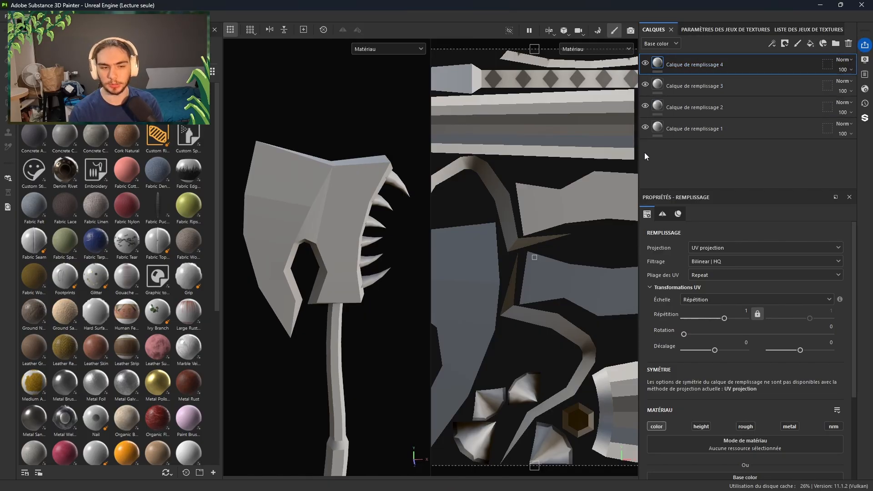
- Select the lowest fill layer and hide the three fill layers above it
{"action": "left_click", "coordinate": [663, 126]}
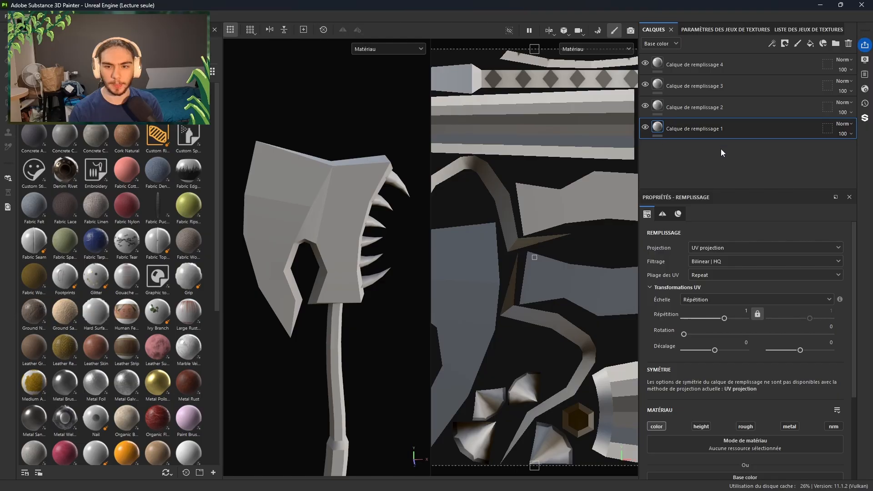
{"action": "left_click", "coordinate": [646, 107]}
{"action": "left_click", "coordinate": [647, 85]}
{"action": "left_click", "coordinate": [644, 64]}
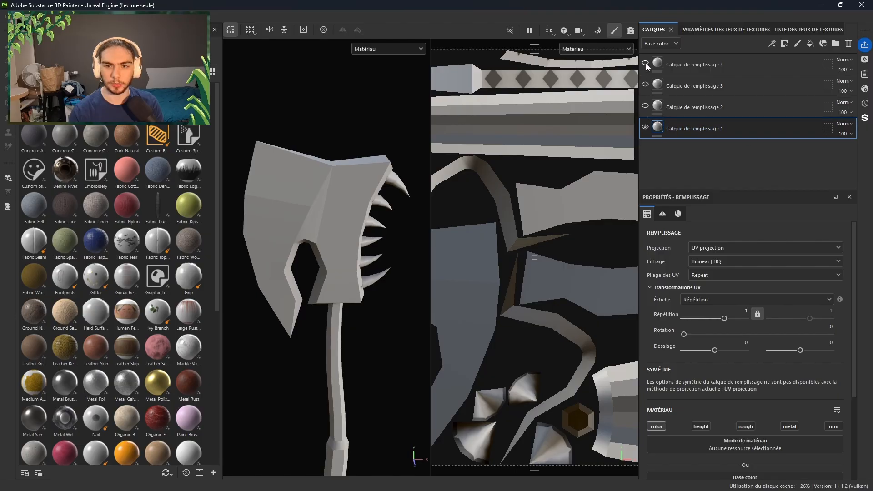
- Set the base color of the lowest fill layer to dark brown 423301
{"action": "scroll", "coordinate": [713, 401], "scroll_direction": "down", "scroll_amount": 3}
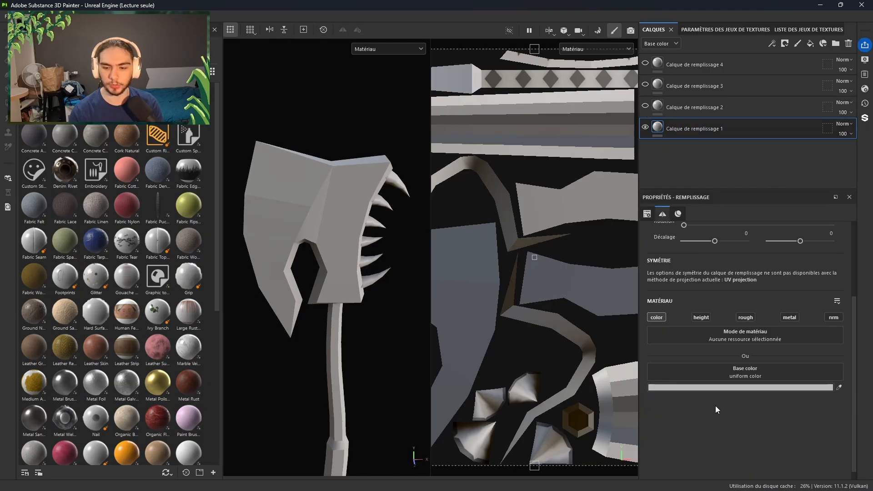
{"action": "left_click", "coordinate": [717, 388]}
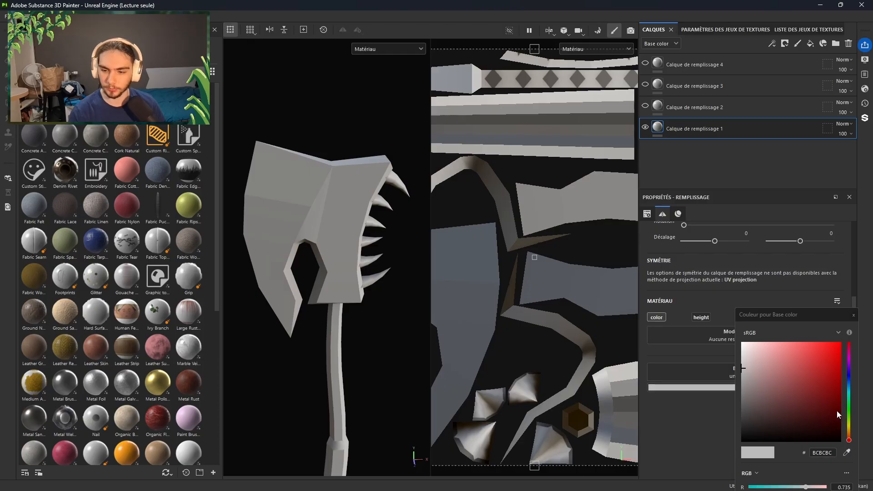
{"action": "left_click_drag", "start_coordinate": [849, 439], "coordinate": [840, 417]}
{"action": "left_click", "coordinate": [827, 408]}
{"action": "left_click", "coordinate": [733, 138]}
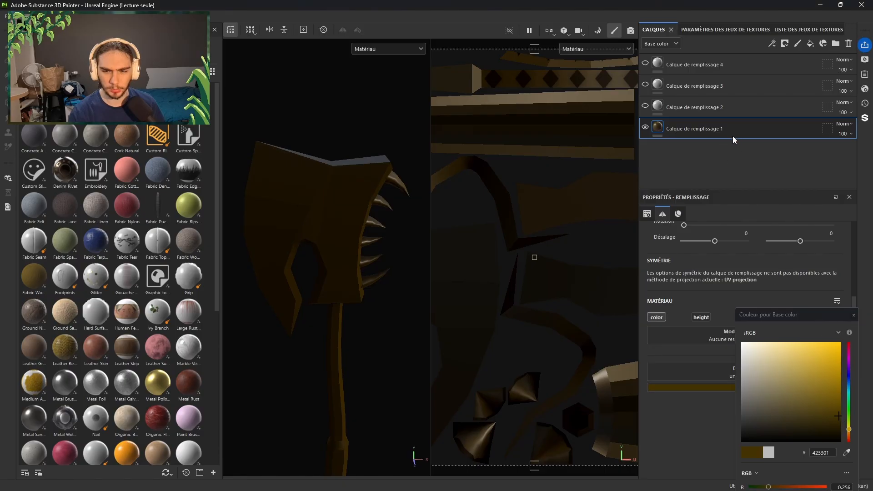
- Show the second fill layer from the bottom and set its base color to grey 6F6F6F
{"action": "left_click", "coordinate": [645, 107]}
{"action": "left_click", "coordinate": [755, 107]}
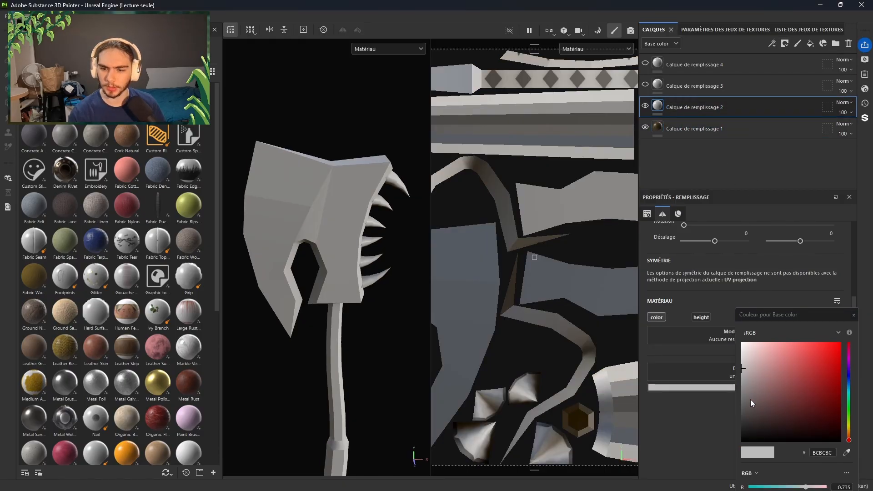
{"action": "left_click_drag", "start_coordinate": [751, 401], "coordinate": [714, 399]}
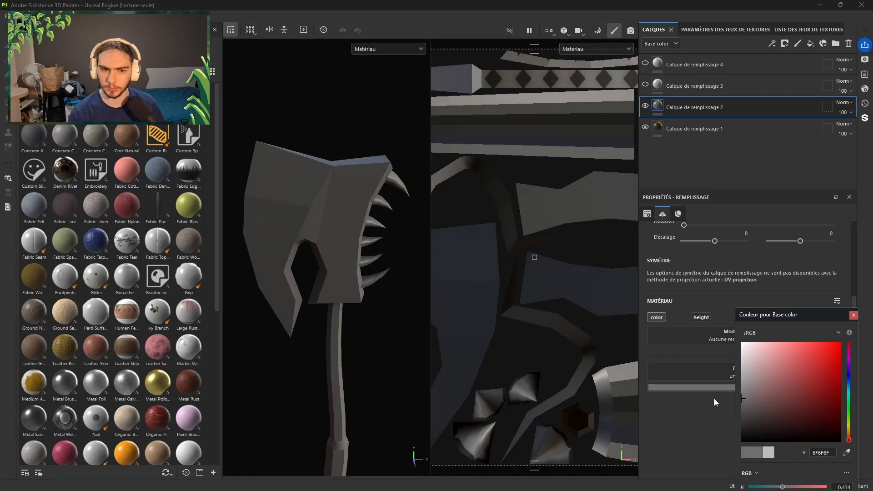
{"action": "left_click", "coordinate": [723, 165]}
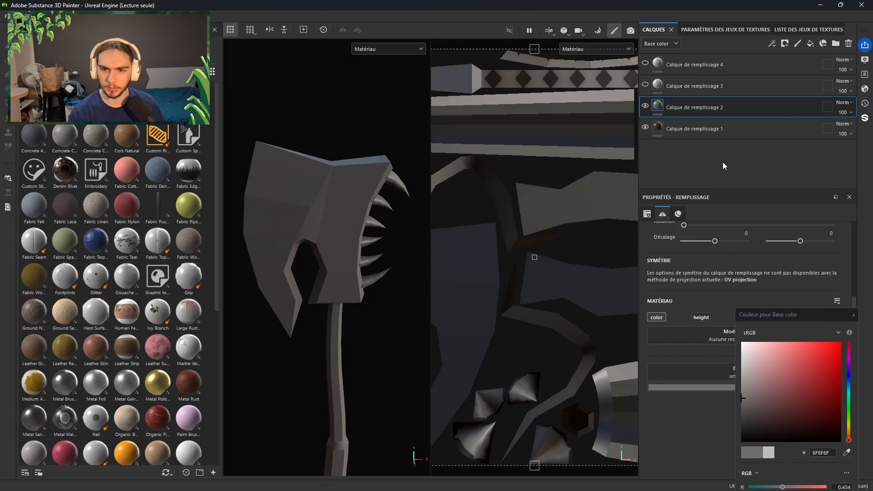
- Add a black mask to Calque de remplissage 2 and polygon-fill the flat faces of the axe head in it
{"action": "left_click", "coordinate": [783, 44]}
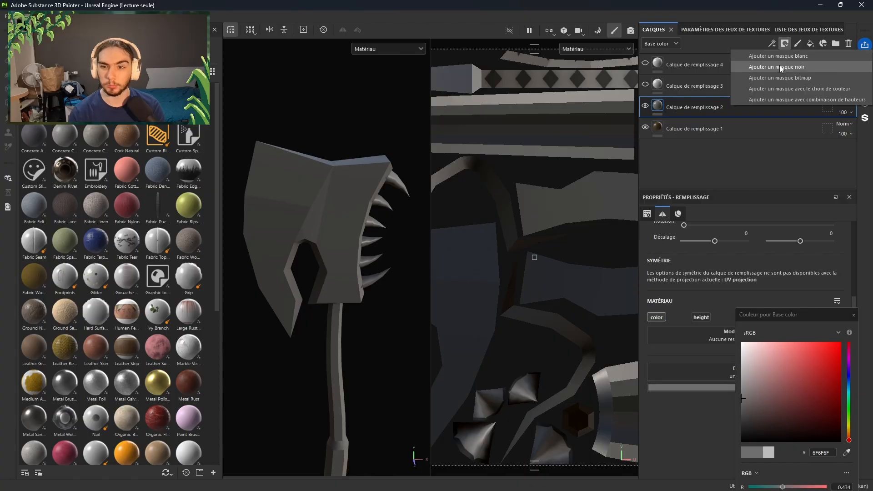
{"action": "left_click", "coordinate": [781, 67]}
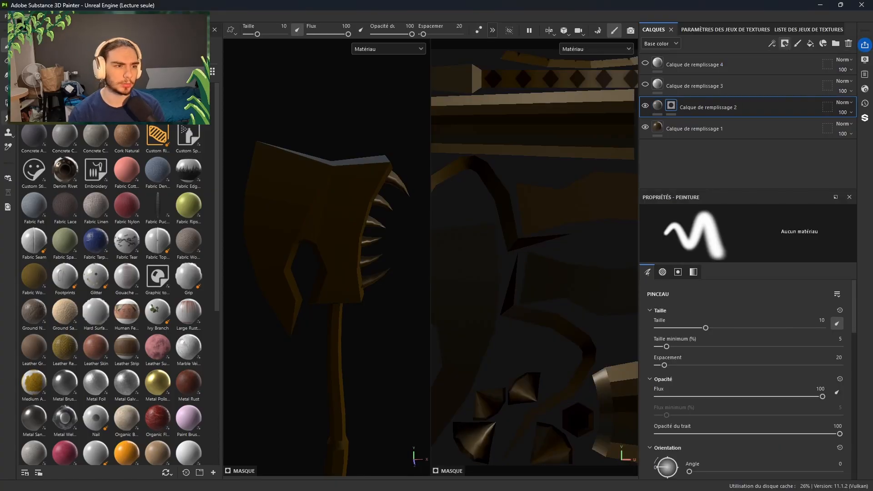
{"action": "left_click", "coordinate": [7, 103]}
{"action": "left_click_drag", "start_coordinate": [290, 179], "coordinate": [297, 332]}
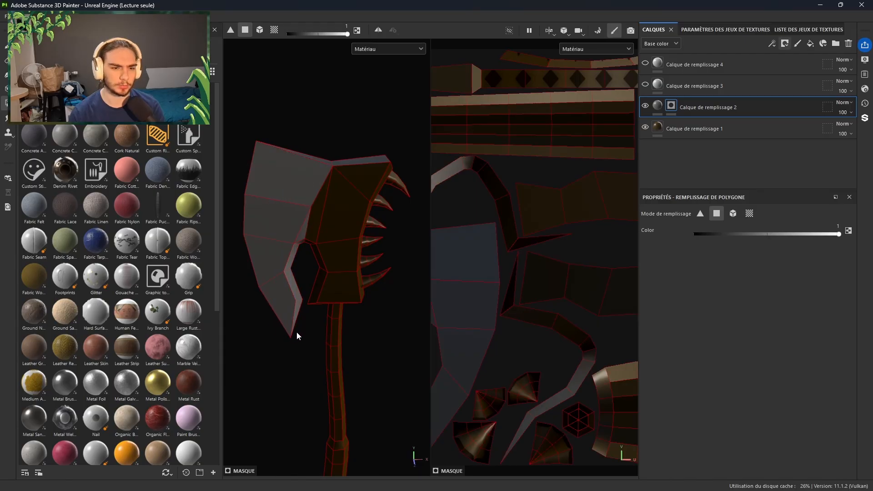
{"action": "left_click_drag", "start_coordinate": [303, 243], "coordinate": [335, 151]}
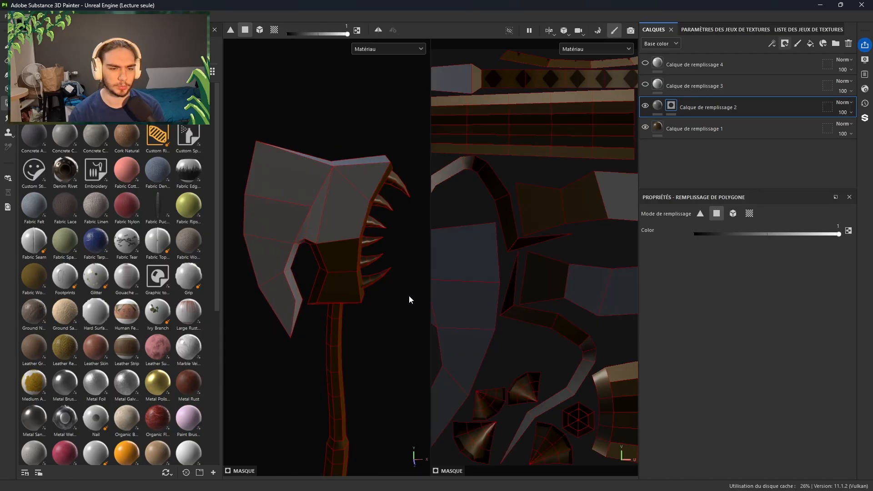
{"action": "left_click_drag", "start_coordinate": [584, 267], "coordinate": [503, 195]}
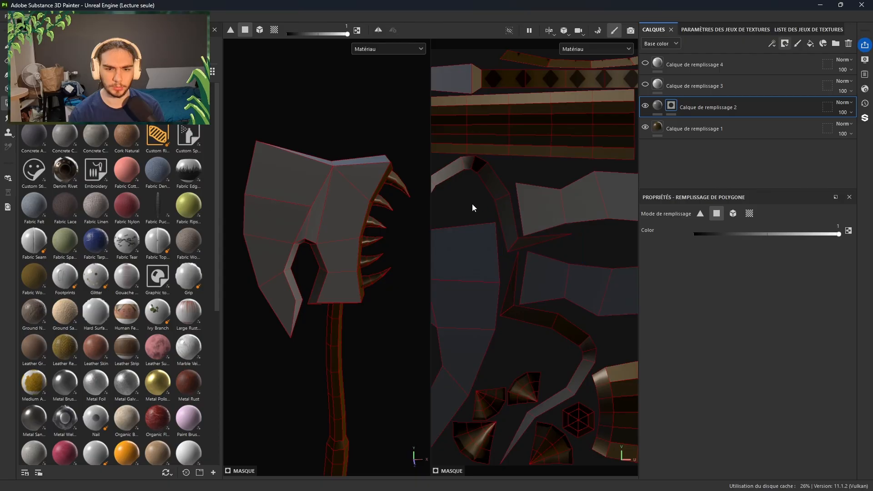
- Polygon-fill the two curved edge strips of the axe head in the UV layout on Calque de remplissage 2's mask
{"action": "middle_click_drag", "start_coordinate": [472, 205], "coordinate": [558, 239]}
{"action": "left_click_drag", "start_coordinate": [556, 237], "coordinate": [502, 214]}
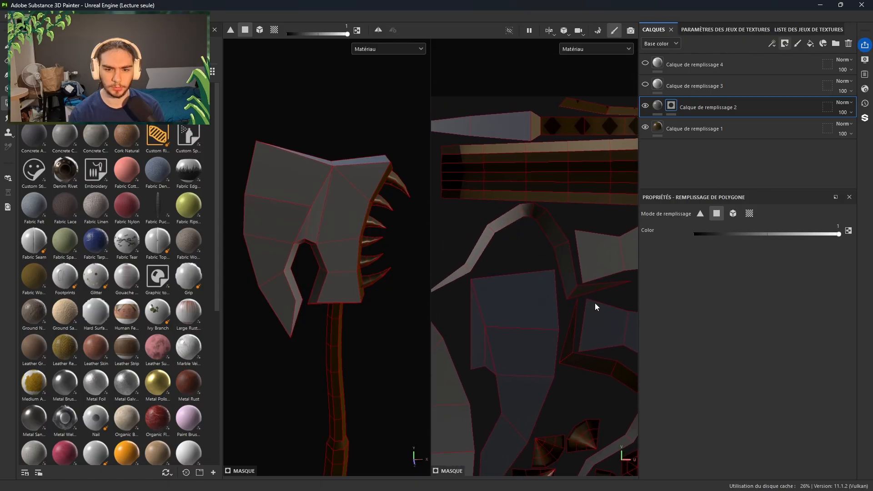
{"action": "left_click_drag", "start_coordinate": [595, 303], "coordinate": [547, 360]}
{"action": "middle_click_drag", "start_coordinate": [586, 349], "coordinate": [486, 261], "text": "alt"}
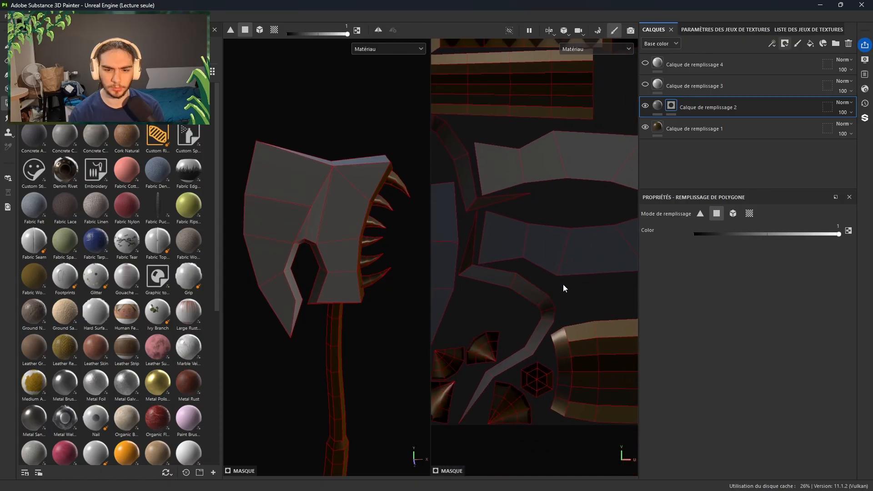
{"action": "middle_click_drag", "start_coordinate": [494, 305], "coordinate": [580, 252], "text": "alt"}
{"action": "middle_click_drag", "start_coordinate": [472, 262], "coordinate": [516, 328], "text": "alt"}
{"action": "middle_click_drag", "start_coordinate": [543, 221], "coordinate": [543, 322], "text": "alt"}
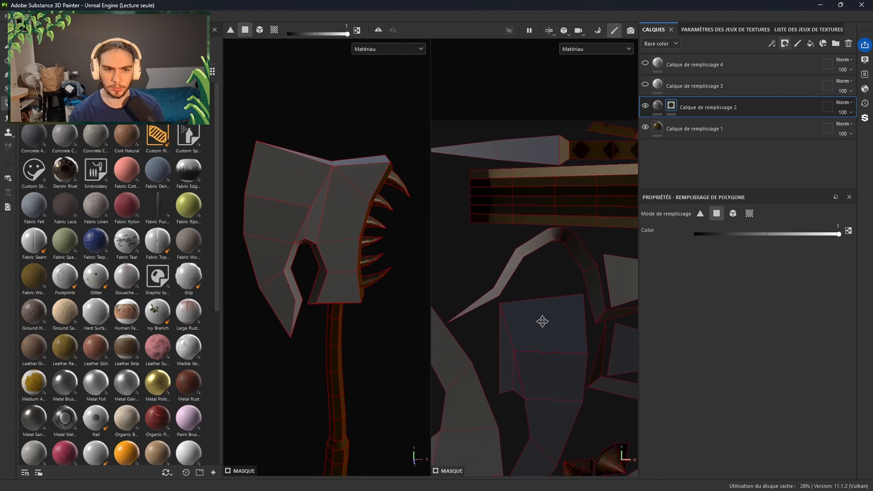
{"action": "middle_click_drag", "start_coordinate": [556, 281], "coordinate": [408, 354], "text": "alt"}
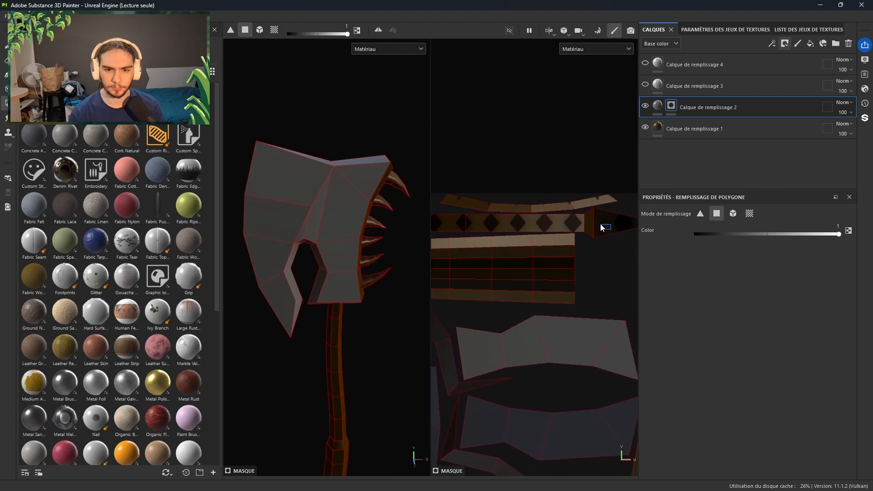
- Polygon-fill the diamond-patterned strip and the thin curved strip above it in the UV layout on Calque de remplissage 2's mask
{"action": "middle_click_drag", "start_coordinate": [593, 222], "coordinate": [642, 240], "text": "alt"}
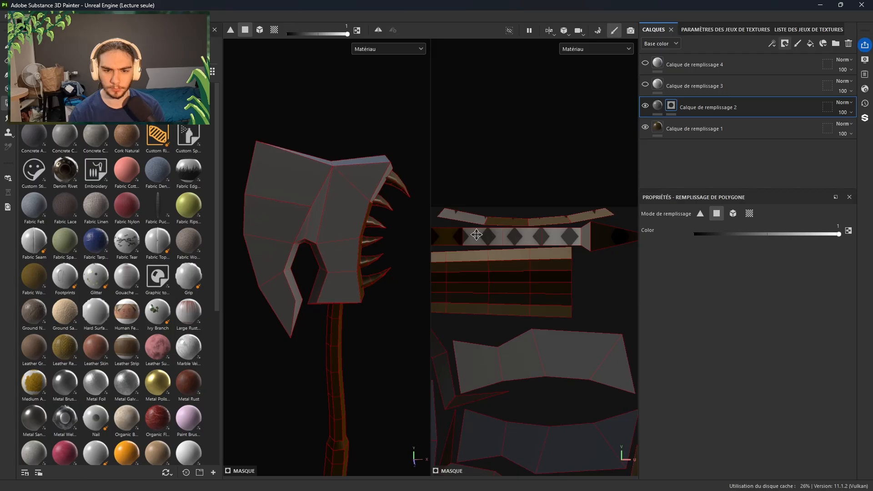
{"action": "middle_click_drag", "start_coordinate": [477, 234], "coordinate": [504, 243], "text": "alt"}
{"action": "left_click_drag", "start_coordinate": [526, 235], "coordinate": [625, 220]}
{"action": "middle_click_drag", "start_coordinate": [515, 231], "coordinate": [565, 227], "text": "alt"}
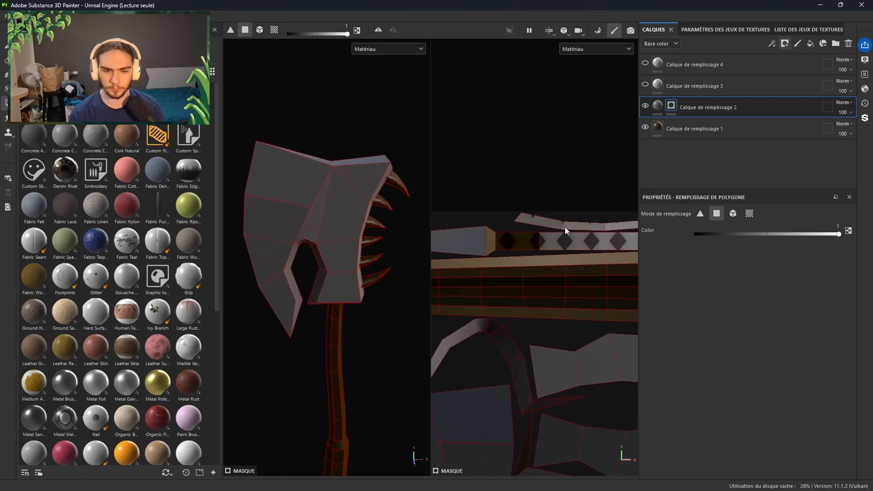
{"action": "left_click_drag", "start_coordinate": [565, 228], "coordinate": [484, 241]}
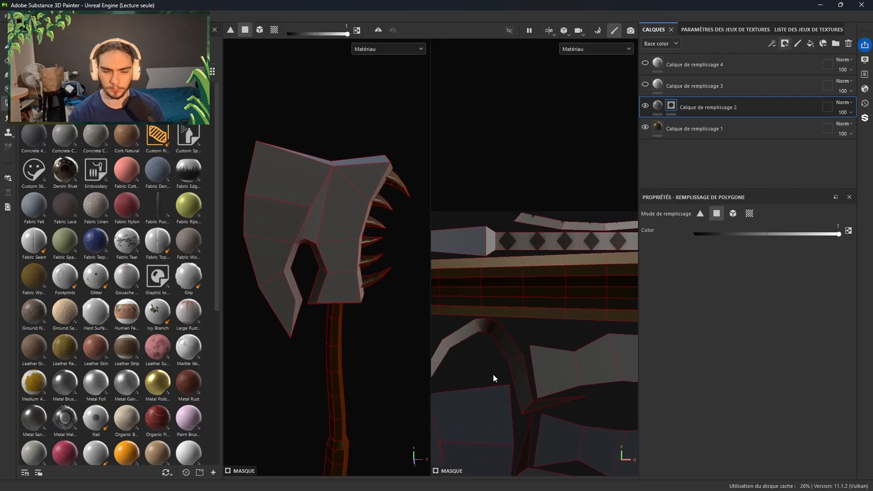
- Polygon-fill the narrow vertical strip beside the barrel-shaped UV island on Calque de remplissage 2's mask
{"action": "scroll", "coordinate": [561, 255], "scroll_direction": "down", "scroll_amount": 5}
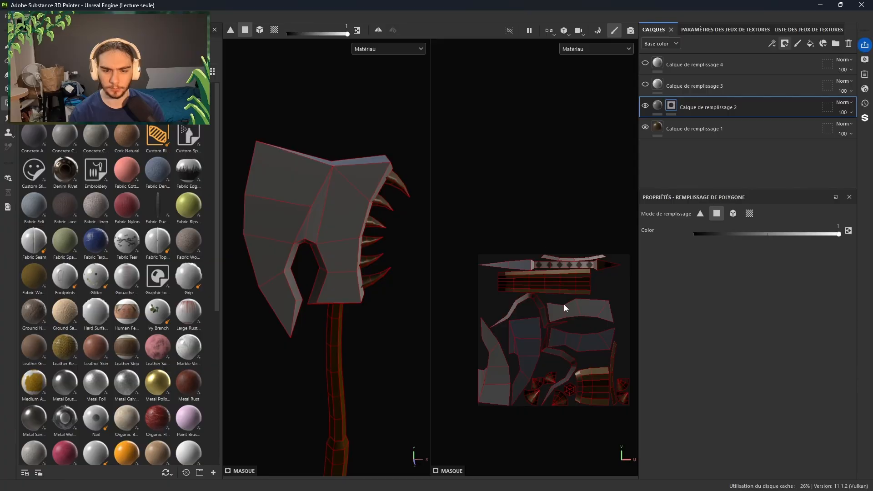
{"action": "middle_click_drag", "start_coordinate": [597, 357], "coordinate": [548, 270], "text": "alt"}
{"action": "scroll", "coordinate": [548, 270], "scroll_direction": "up", "scroll_amount": 3}
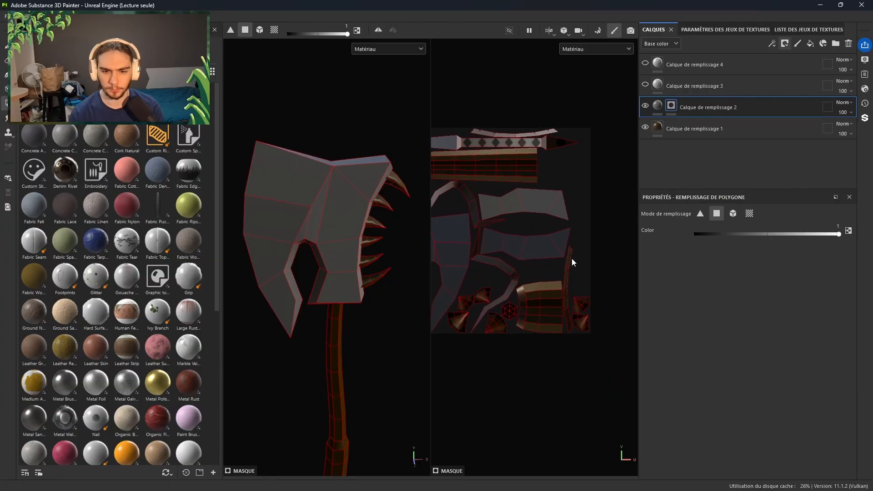
{"action": "scroll", "coordinate": [572, 258], "scroll_direction": "up", "scroll_amount": 2}
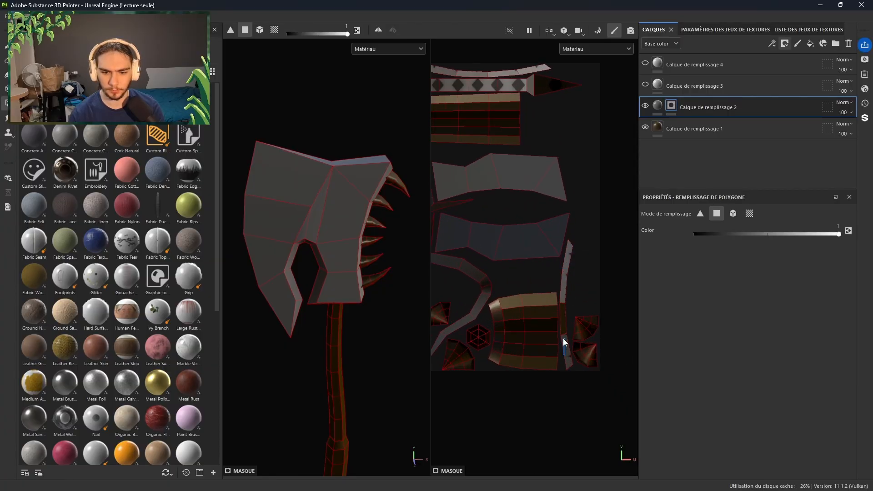
{"action": "left_click_drag", "start_coordinate": [566, 355], "coordinate": [563, 330]}
{"action": "middle_click_drag", "start_coordinate": [504, 222], "coordinate": [539, 307], "text": "alt"}
{"action": "scroll", "coordinate": [605, 248], "scroll_direction": "down", "scroll_amount": 2}
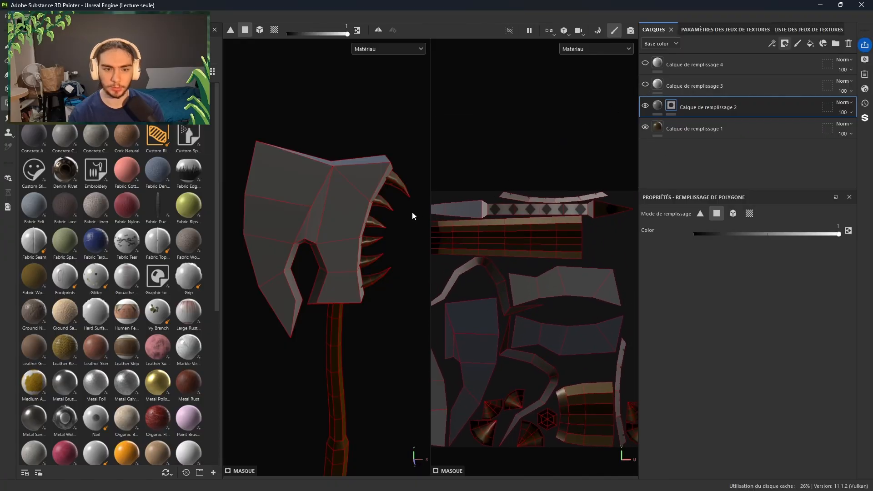
- Switch through the open windows to check the Unreal Editor's loading progress
{"action": "key", "text": "alt+Tab"}
{"action": "key", "text": "alt+Tab"}
{"action": "key", "text": "alt+Tab"}
{"action": "key", "text": "alt+Tab"}
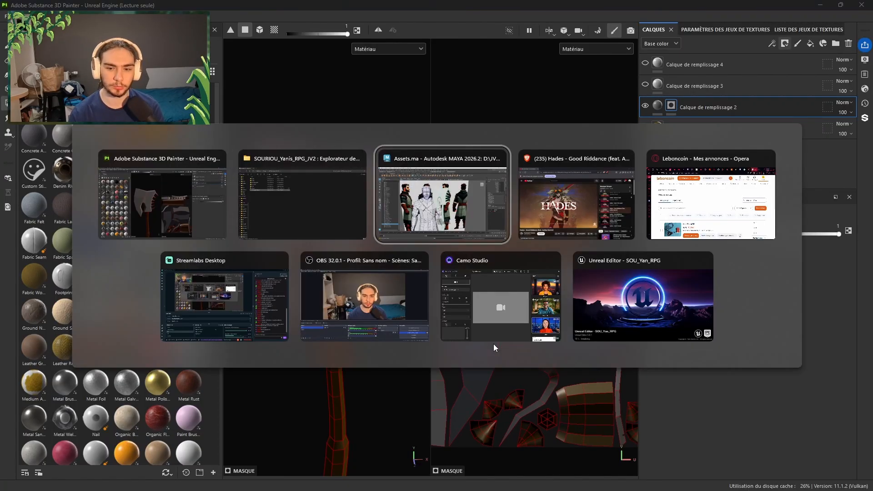
{"action": "key", "text": "alt+Tab"}
{"action": "key", "text": "alt+Tab"}
{"action": "key", "text": "alt+Tab"}
{"action": "key", "text": "alt+Tab"}
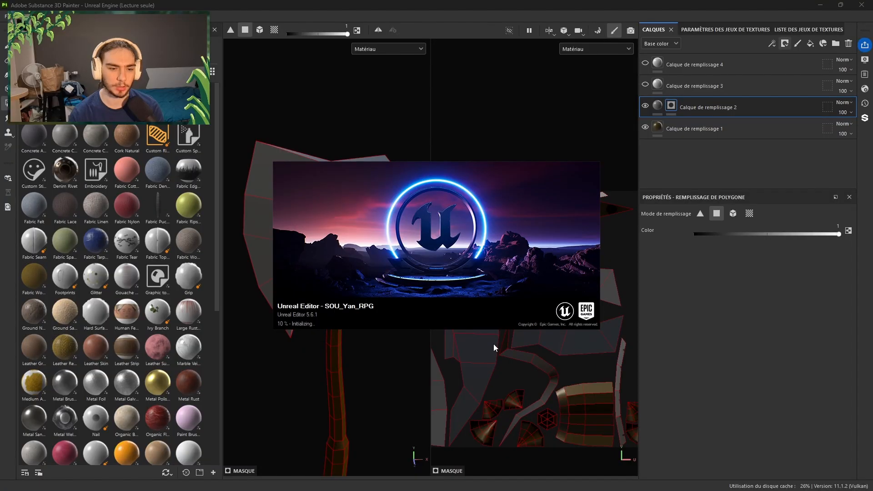
- Show Calque de remplissage 3 with its base color set to red FF0000 and add a black mask to it
{"action": "left_click", "coordinate": [644, 86]}
{"action": "left_click", "coordinate": [657, 86]}
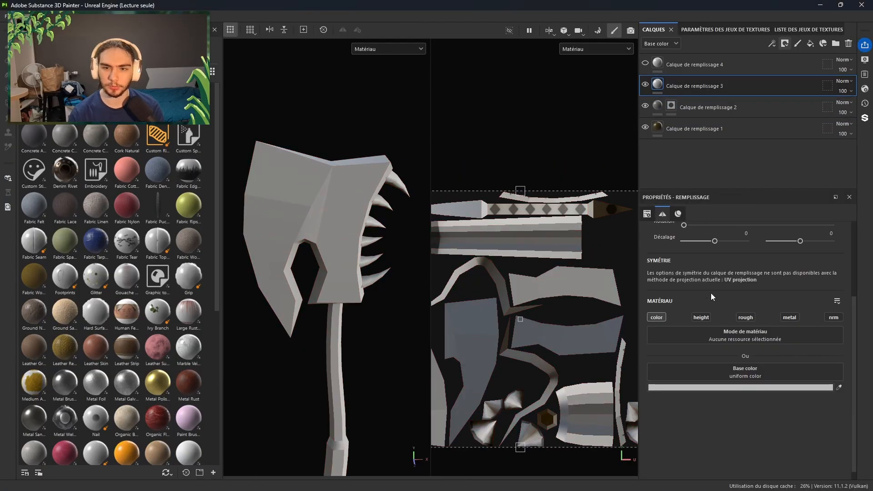
{"action": "left_click", "coordinate": [711, 388]}
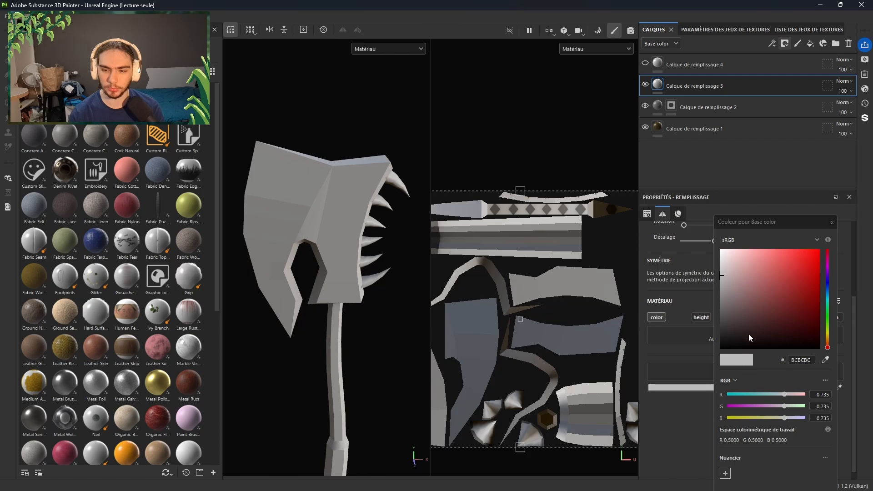
{"action": "left_click_drag", "start_coordinate": [785, 394], "coordinate": [694, 407]}
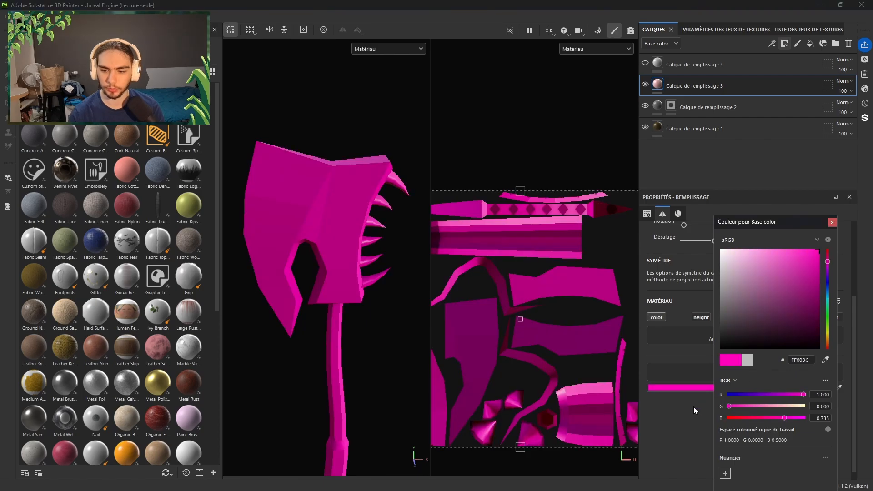
{"action": "left_click_drag", "start_coordinate": [746, 420], "coordinate": [665, 398]}
{"action": "left_click", "coordinate": [783, 45]}
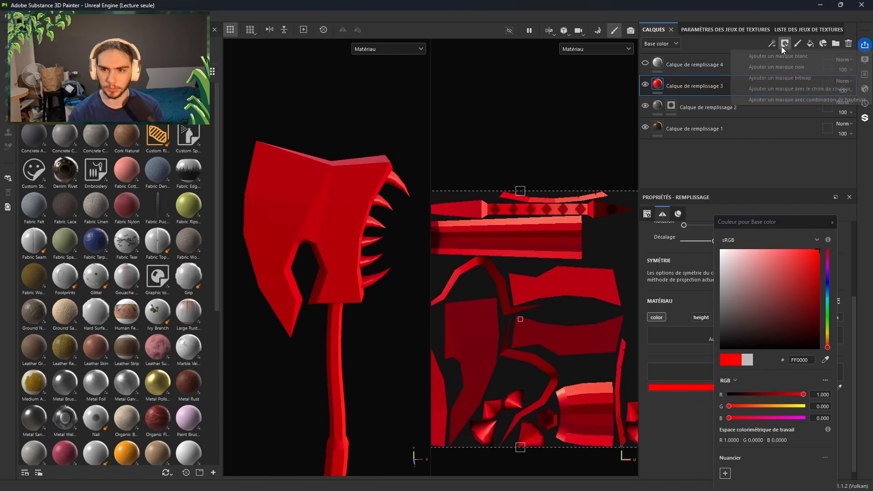
{"action": "left_click", "coordinate": [780, 67]}
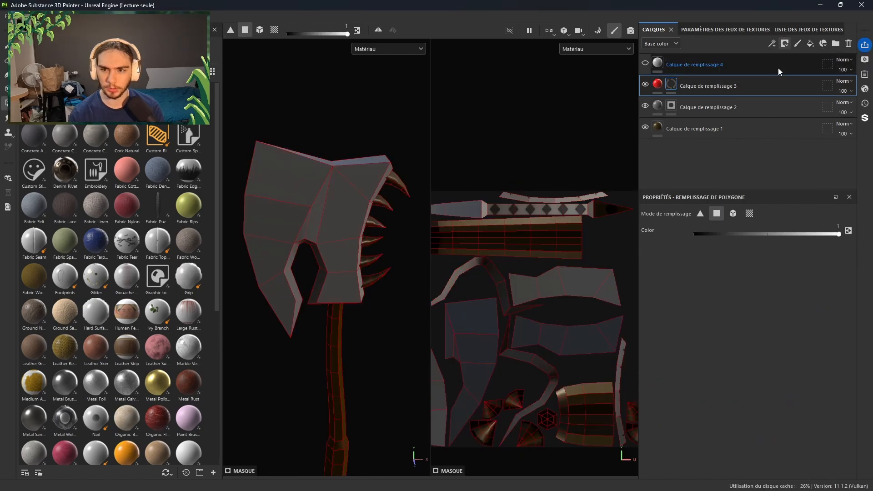
- Show Calque de remplissage 4 with its base color set to green 00FF00 and add a black mask to it
{"action": "left_click", "coordinate": [651, 66]}
{"action": "left_click", "coordinate": [740, 388]}
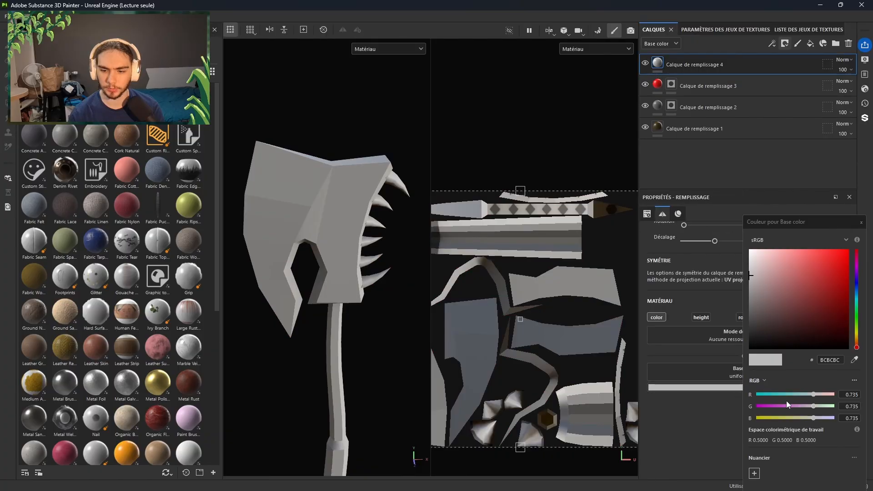
{"action": "left_click_drag", "start_coordinate": [814, 395], "coordinate": [690, 420]}
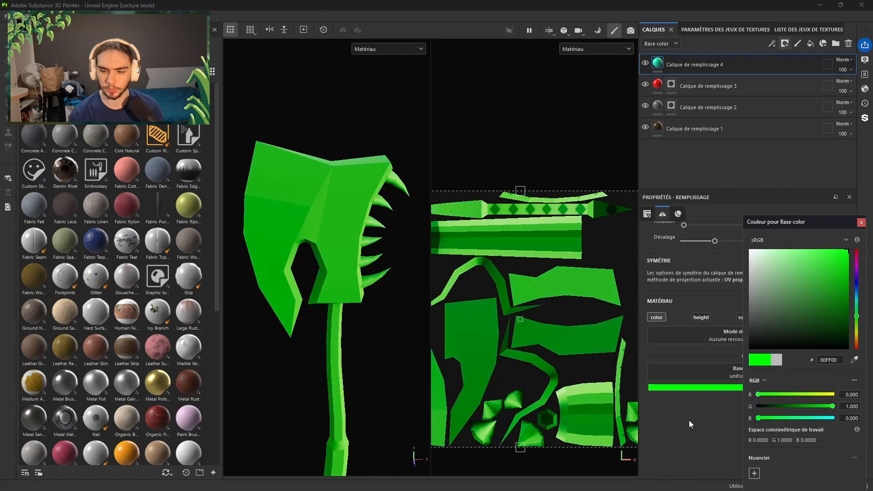
{"action": "left_click", "coordinate": [786, 44]}
{"action": "left_click", "coordinate": [782, 70]}
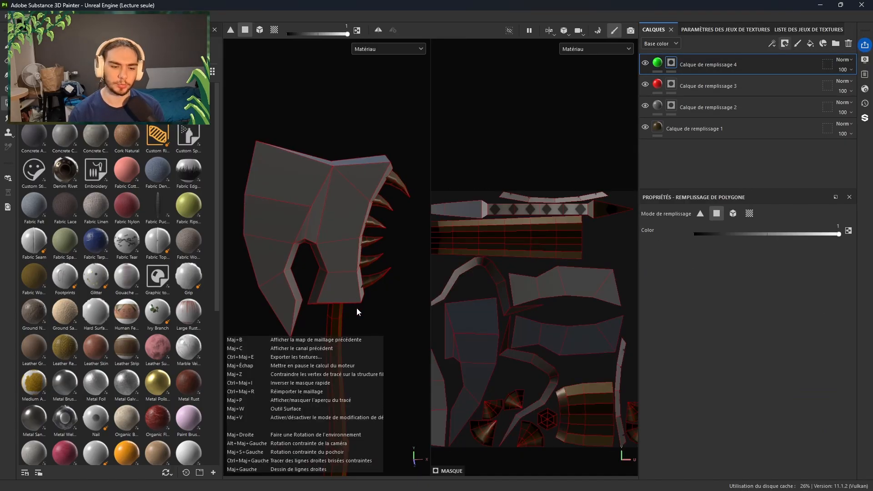
{"action": "middle_click_drag", "start_coordinate": [362, 320], "coordinate": [349, 268], "text": "alt"}
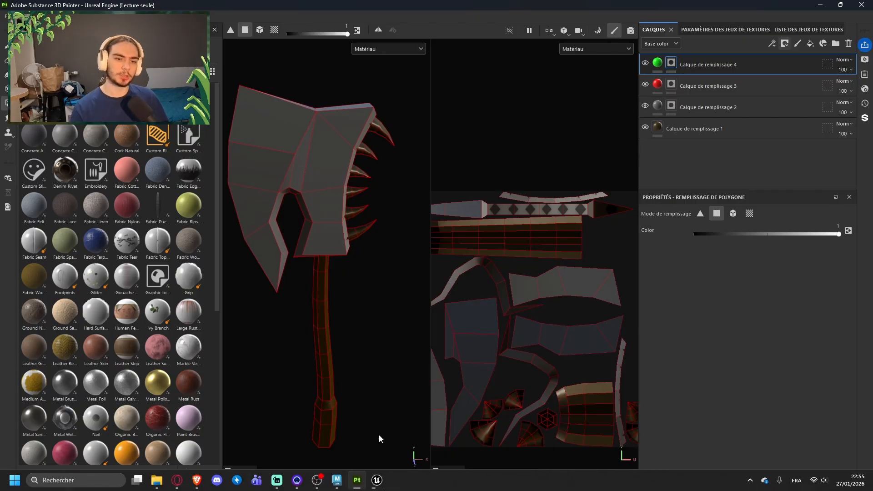
- Switch to Unreal Editor and open the M_Items material from the Material content folder
{"action": "left_click", "coordinate": [378, 480]}
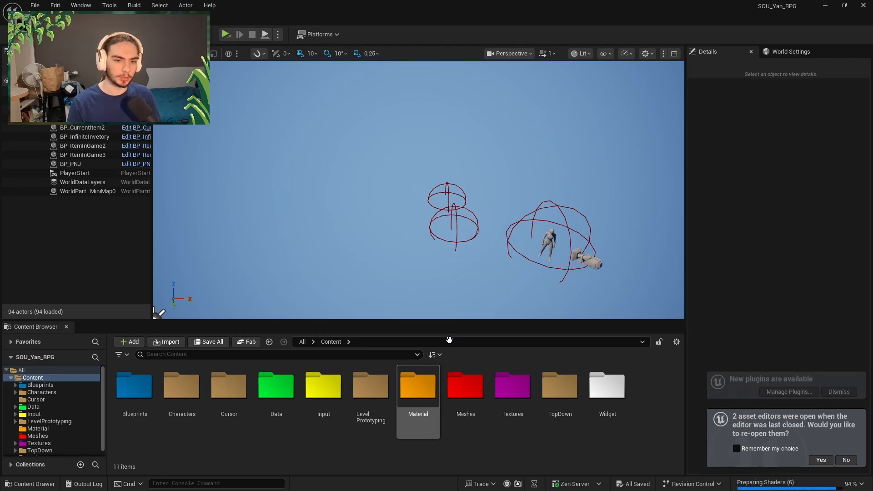
{"action": "double_click", "coordinate": [432, 411]}
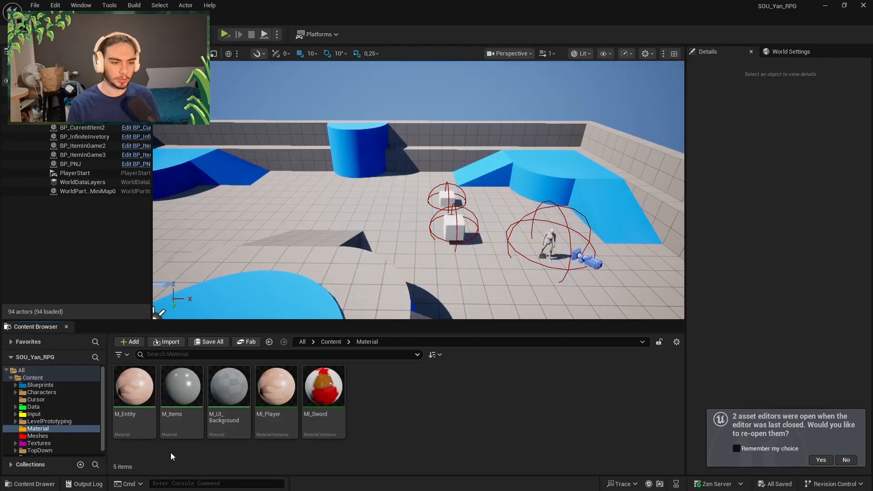
{"action": "double_click", "coordinate": [184, 412]}
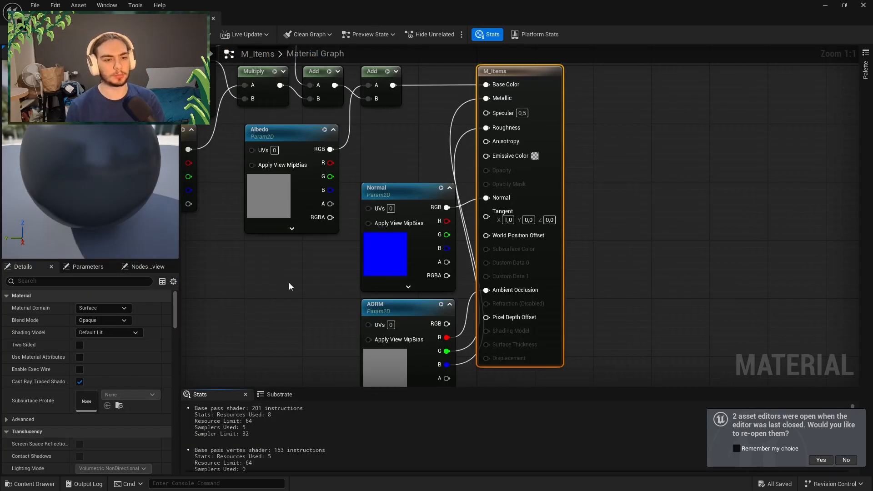
- Move the Albedo texture parameter node above the ElementColor and Multiply nodes in the M_Items graph
{"action": "right_click_drag", "start_coordinate": [291, 283], "coordinate": [465, 379]}
{"action": "right_click_drag", "start_coordinate": [398, 270], "coordinate": [410, 368]}
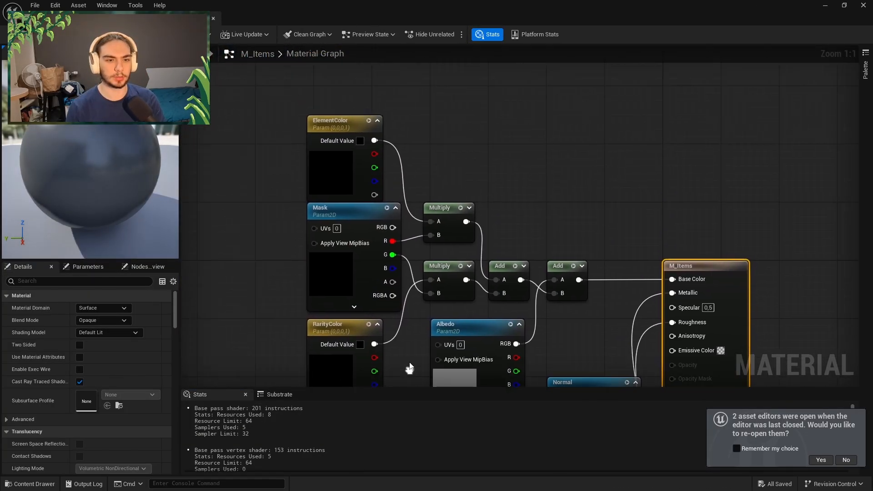
{"action": "right_click_drag", "start_coordinate": [566, 206], "coordinate": [541, 151]}
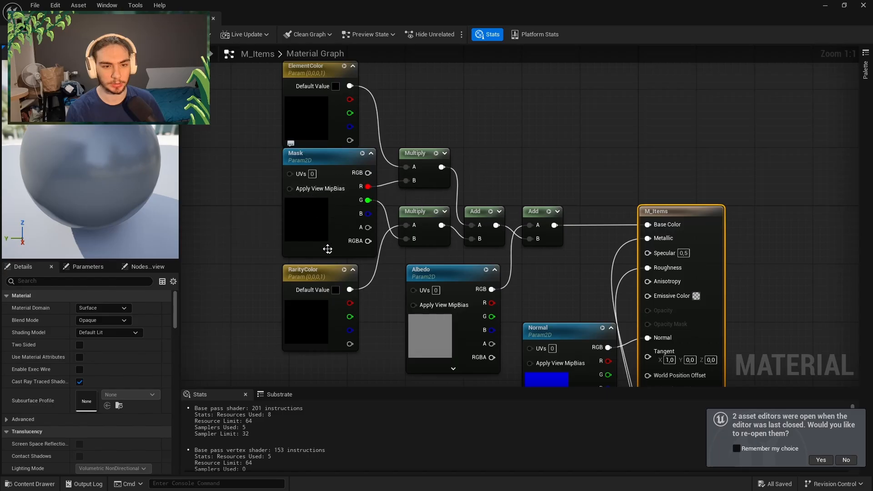
{"action": "right_click_drag", "start_coordinate": [512, 296], "coordinate": [528, 238]}
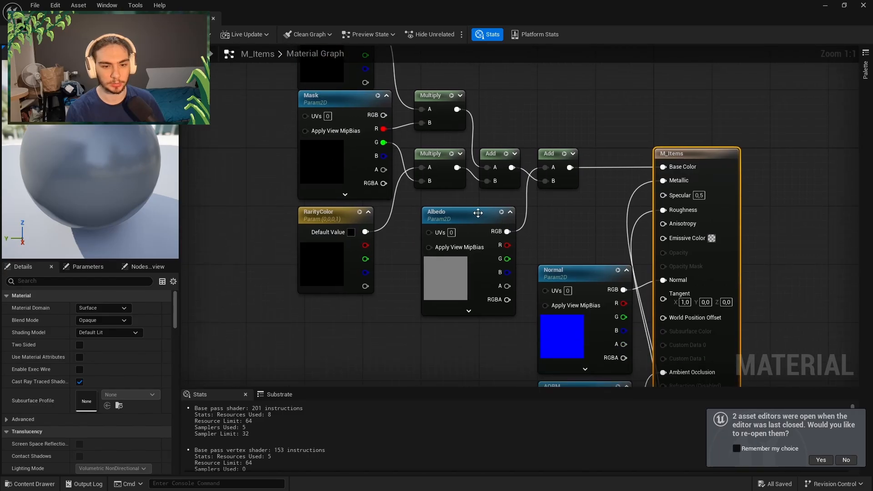
{"action": "left_click_drag", "start_coordinate": [473, 220], "coordinate": [500, 64]}
{"action": "right_click_drag", "start_coordinate": [606, 125], "coordinate": [595, 297]}
{"action": "left_click_drag", "start_coordinate": [469, 233], "coordinate": [441, 101]}
{"action": "right_click_drag", "start_coordinate": [525, 241], "coordinate": [515, 211]}
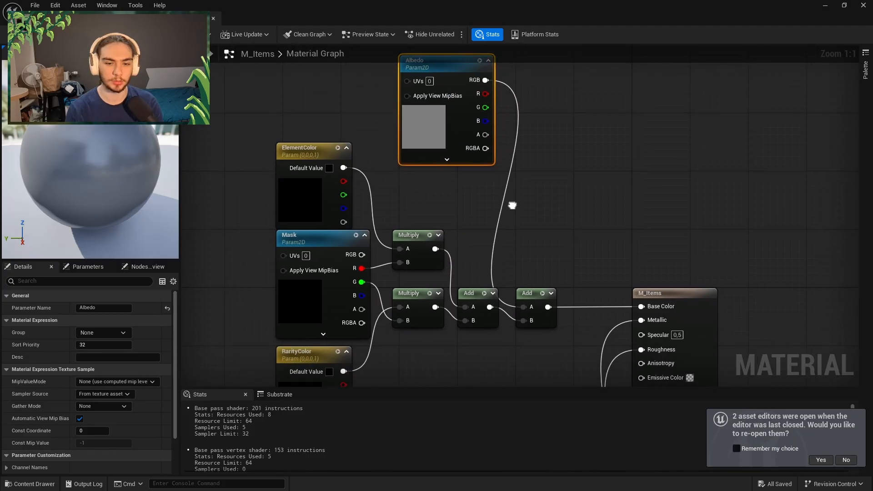
- Add a Subtract node fed by the Mask texture's R output into A and place it above the last Add node
{"action": "left_click", "coordinate": [323, 240]}
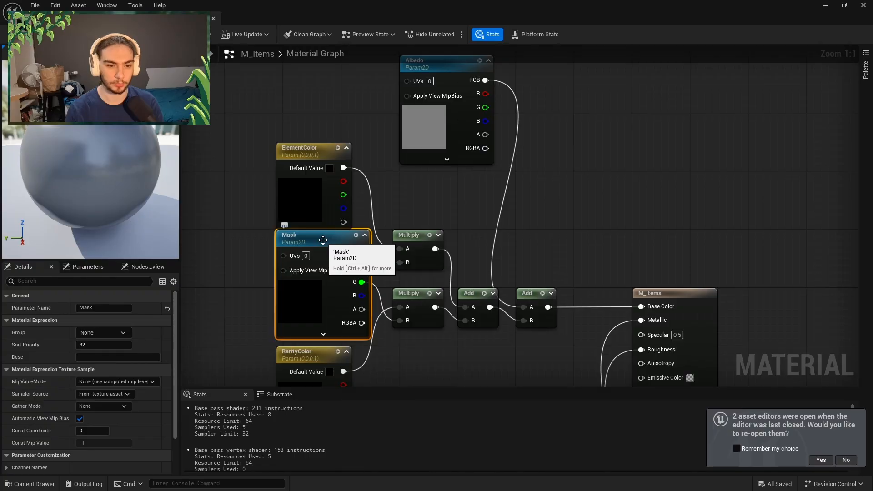
{"action": "left_click_drag", "start_coordinate": [362, 268], "coordinate": [536, 222]}
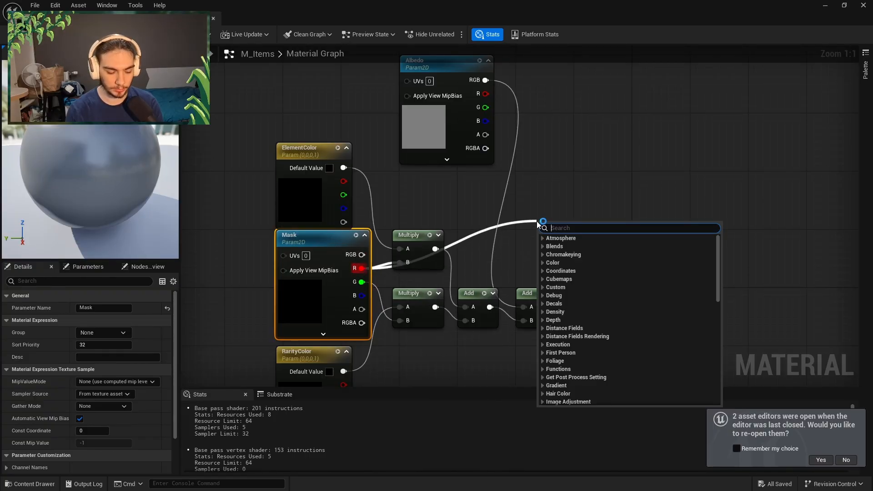
{"action": "type", "text": "nege"}
{"action": "key", "text": "BackSpace"}
{"action": "key", "text": "BackSpace"}
{"action": "key", "text": "BackSpace"}
{"action": "key", "text": "BackSpace"}
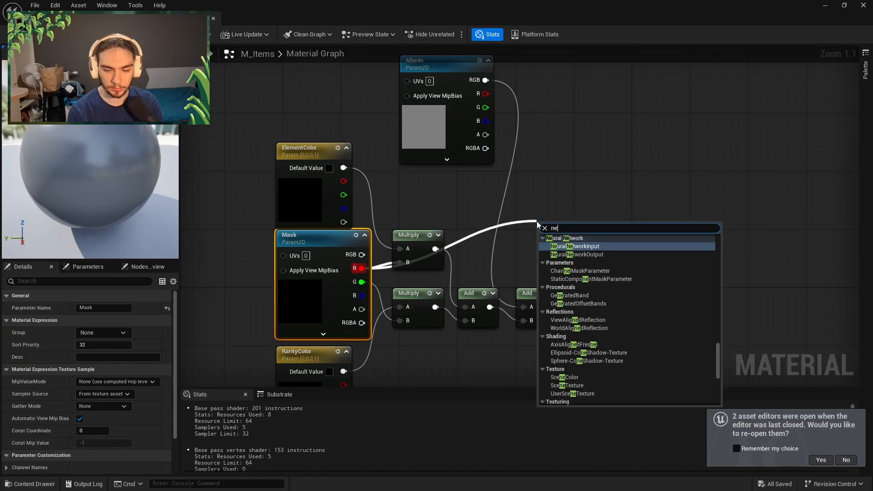
{"action": "type", "text": "sub"}
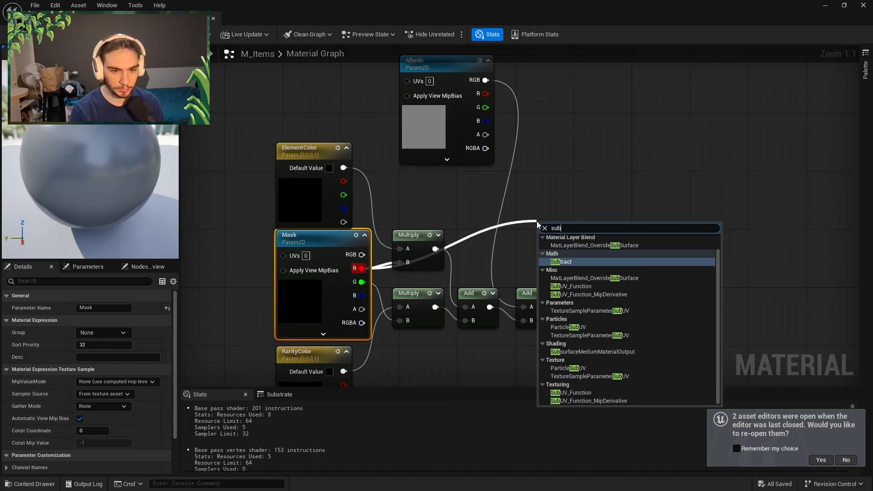
{"action": "key", "text": "Return"}
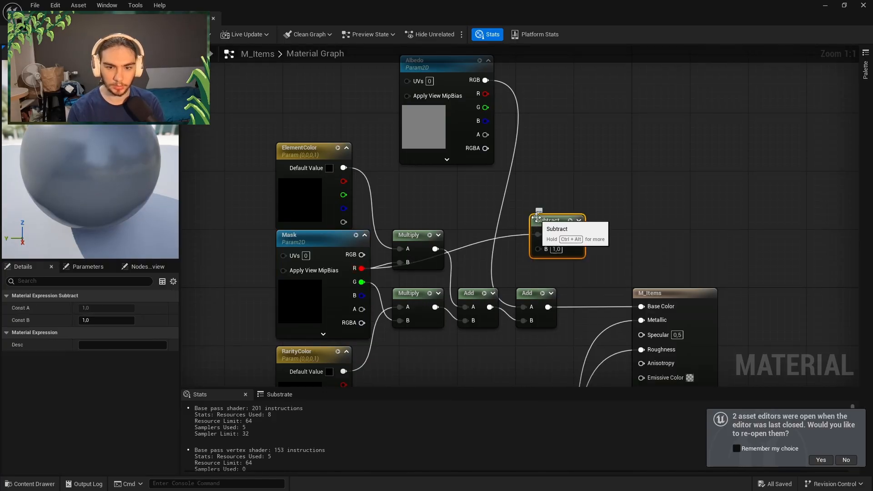
{"action": "left_click_drag", "start_coordinate": [541, 221], "coordinate": [527, 250]}
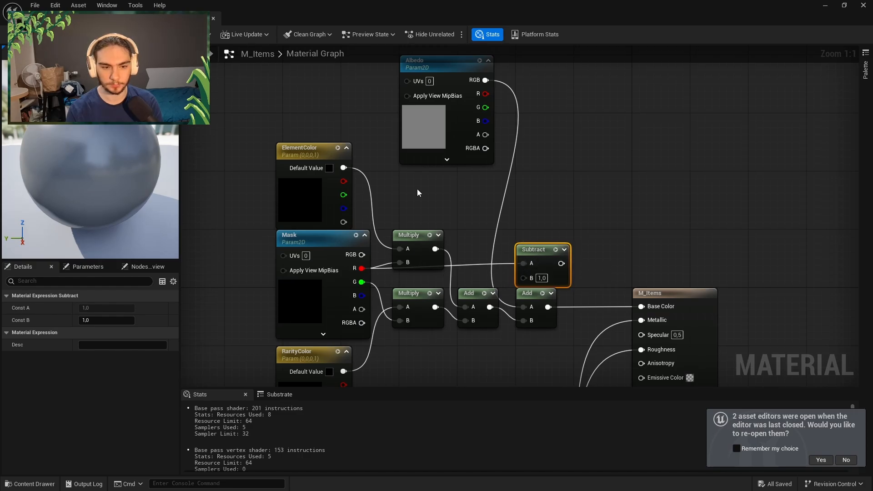
- Feed the Subtract node with the Albedo texture's RGB output into A and the Mask texture's R output into B
{"action": "left_click_drag", "start_coordinate": [487, 84], "coordinate": [526, 264]}
{"action": "left_click_drag", "start_coordinate": [360, 268], "coordinate": [557, 251]}
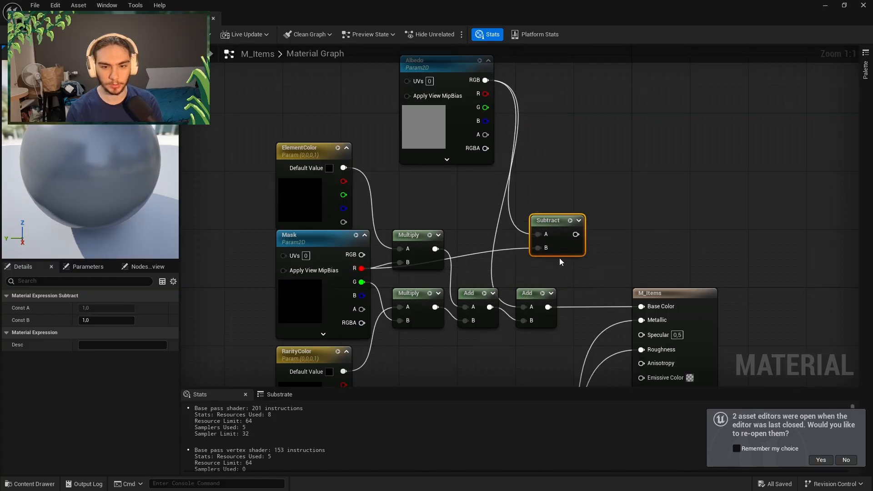
{"action": "left_click_drag", "start_coordinate": [368, 282], "coordinate": [565, 251]}
{"action": "left_click", "coordinate": [527, 277]}
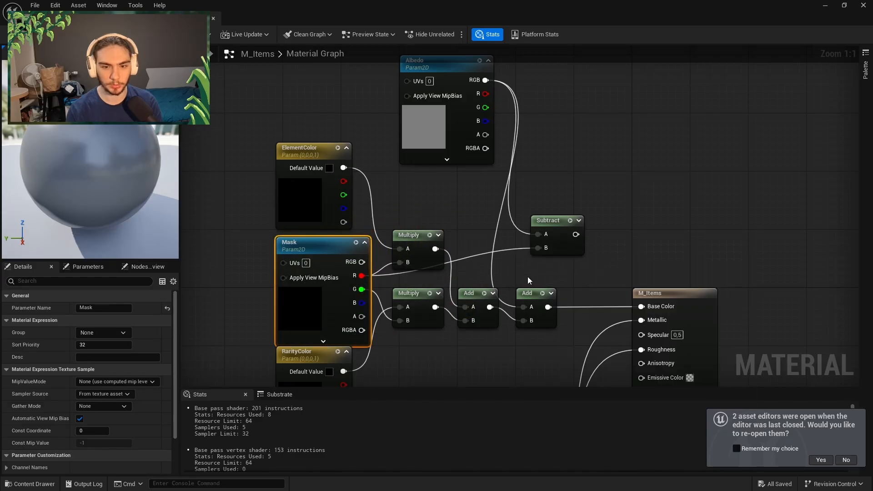
{"action": "right_click", "coordinate": [553, 245]}
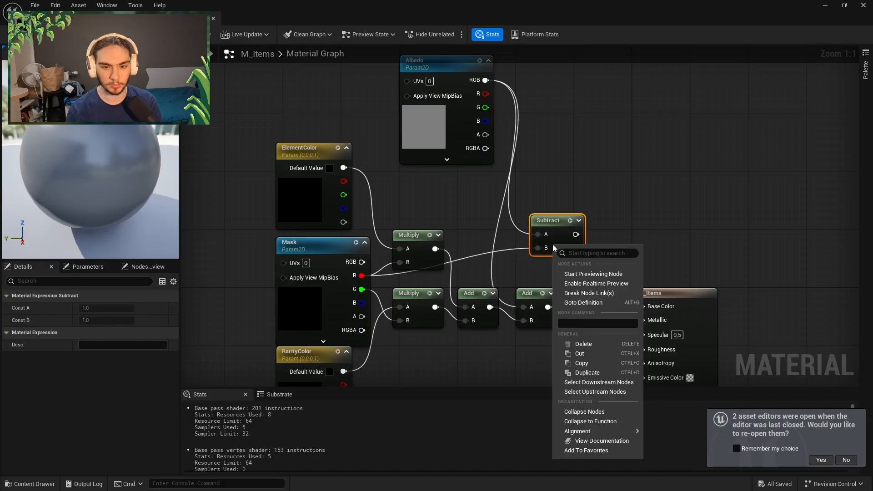
{"action": "left_click", "coordinate": [537, 261]}
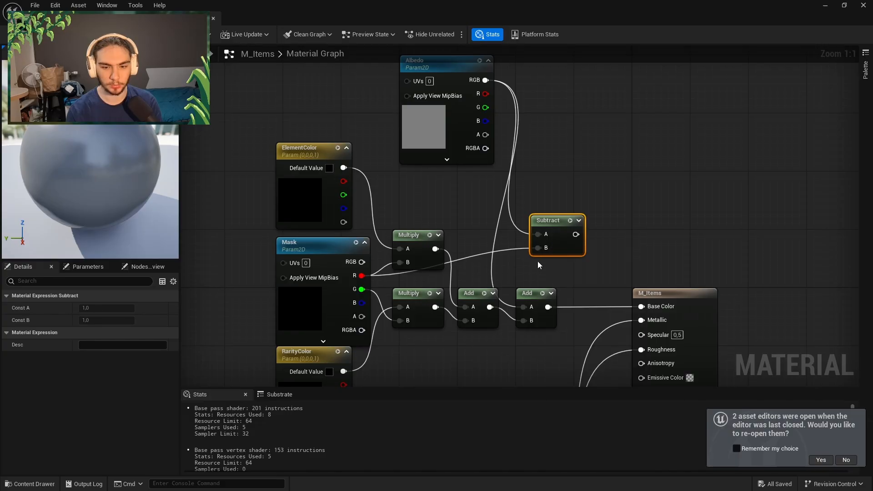
- Duplicate the Subtract node and chain it between the first Subtract and the last Add's A input, with Mask's G output into B
{"action": "left_click", "coordinate": [561, 235]}
{"action": "key", "text": "ctrl+d"}
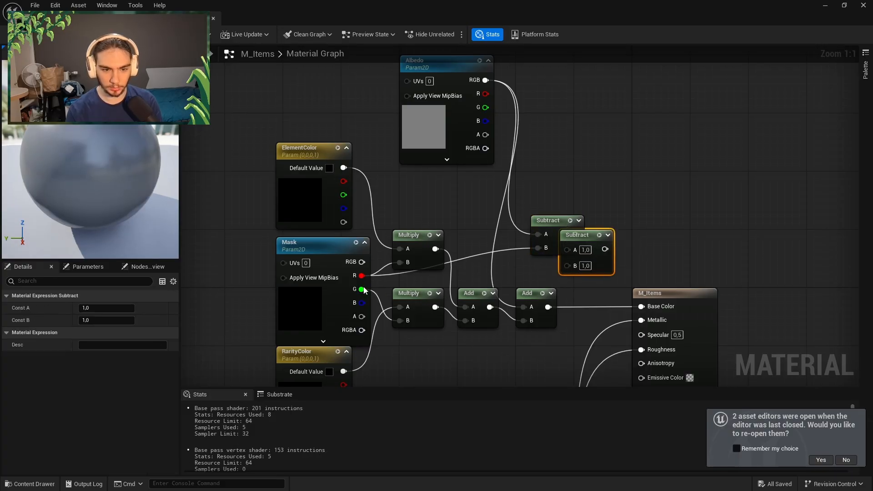
{"action": "left_click_drag", "start_coordinate": [362, 289], "coordinate": [567, 266]}
{"action": "left_click_drag", "start_coordinate": [560, 229], "coordinate": [524, 308]}
- Arrange both Subtract nodes side by side below the Multiply and Add nodes, place Albedo below RarityColor, and save the material
{"action": "left_click_drag", "start_coordinate": [581, 236], "coordinate": [471, 345]}
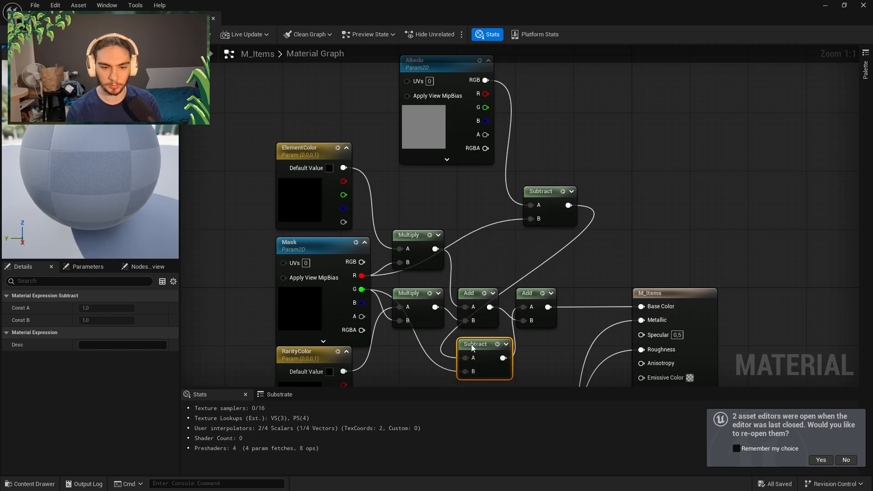
{"action": "left_click_drag", "start_coordinate": [543, 193], "coordinate": [412, 345]}
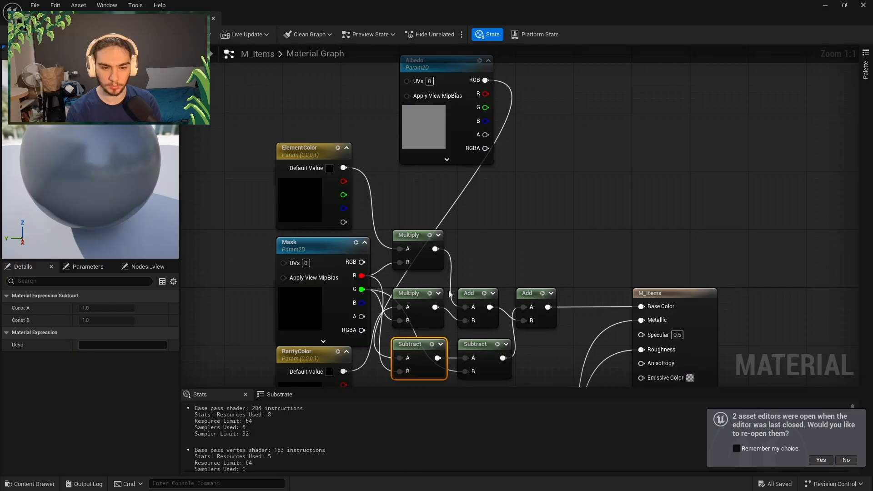
{"action": "left_click_drag", "start_coordinate": [437, 65], "coordinate": [436, 232]}
{"action": "right_click_drag", "start_coordinate": [553, 250], "coordinate": [613, 106]}
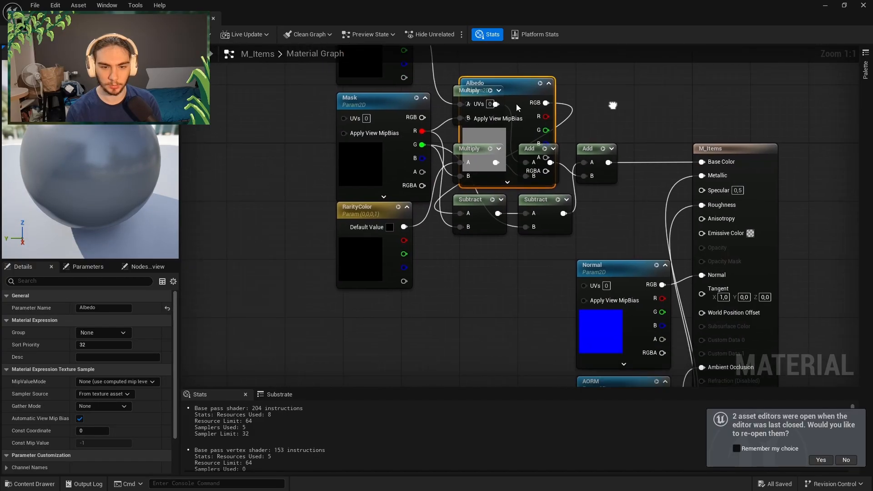
{"action": "left_click_drag", "start_coordinate": [516, 108], "coordinate": [390, 307]}
{"action": "right_click_drag", "start_coordinate": [496, 259], "coordinate": [471, 268]}
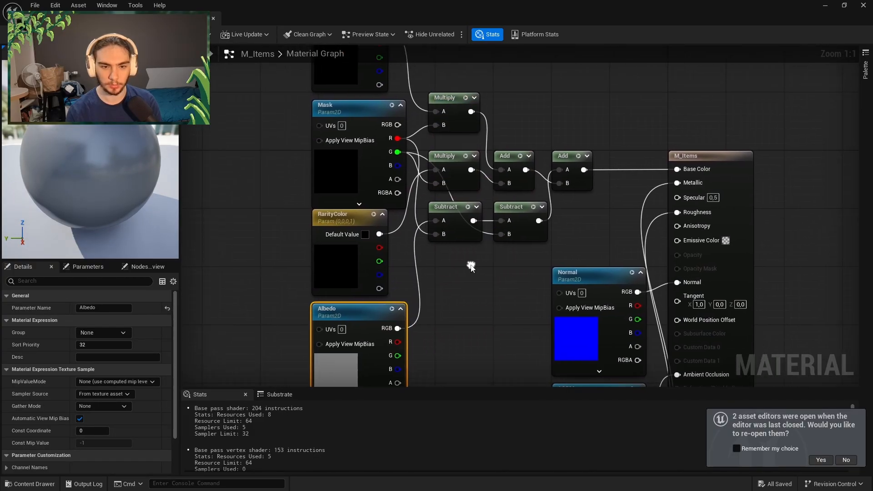
{"action": "mouse_move", "coordinate": [398, 328]}
{"action": "left_mouse_down"}
{"action": "mouse_move", "coordinate": [413, 325]}
{"action": "mouse_move", "coordinate": [399, 329]}
{"action": "left_mouse_up"}
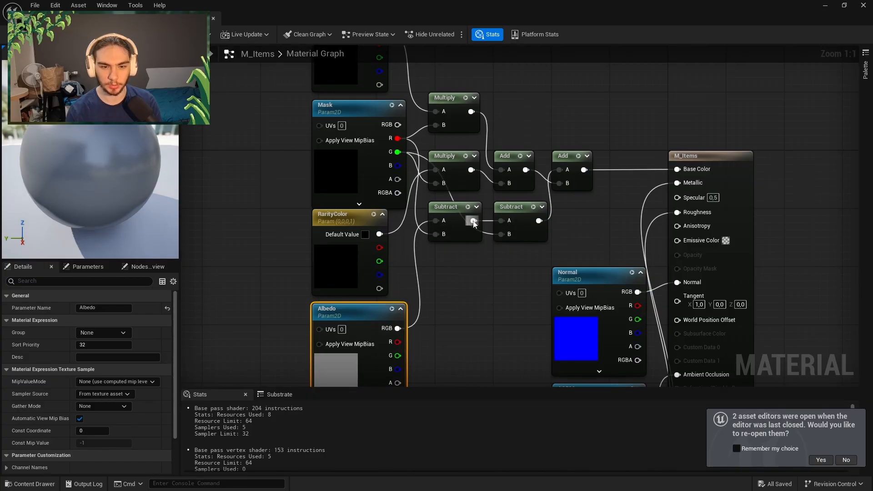
{"action": "right_click_drag", "start_coordinate": [527, 273], "coordinate": [525, 310]}
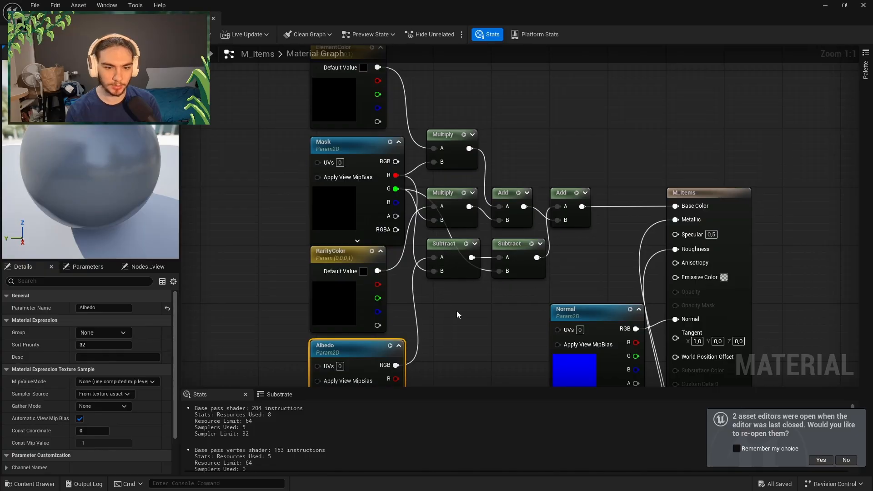
{"action": "right_click_drag", "start_coordinate": [467, 324], "coordinate": [451, 325]}
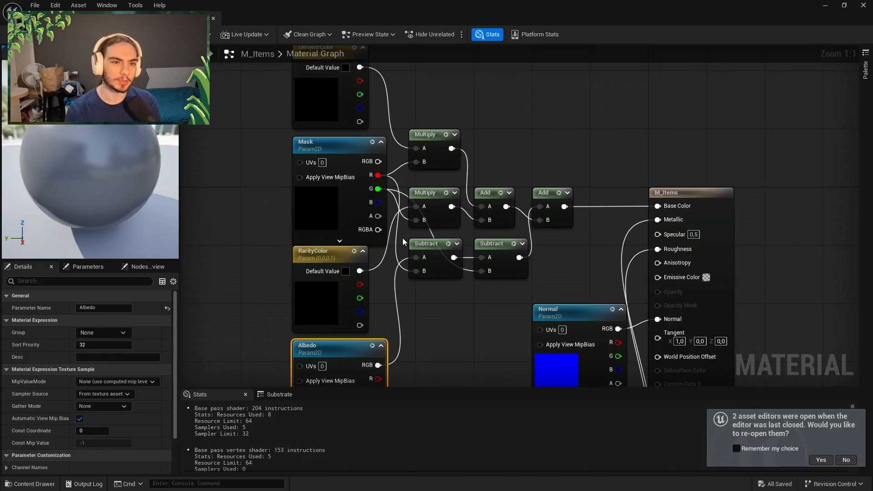
{"action": "key", "text": "ctrl+s"}
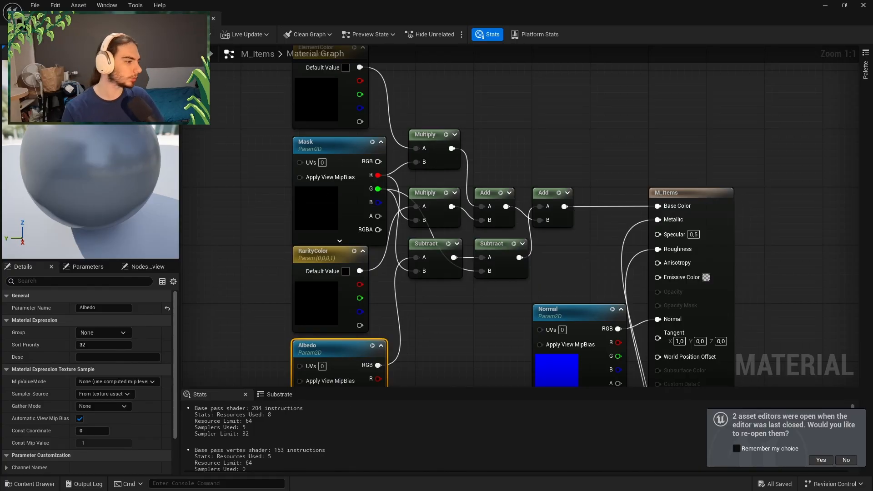
- Switch to Substance 3D Painter and reveal the red Calque de remplissage 3 on all the axe's teeth by filling their polygons in its mask
{"action": "key", "text": "alt+Tab"}
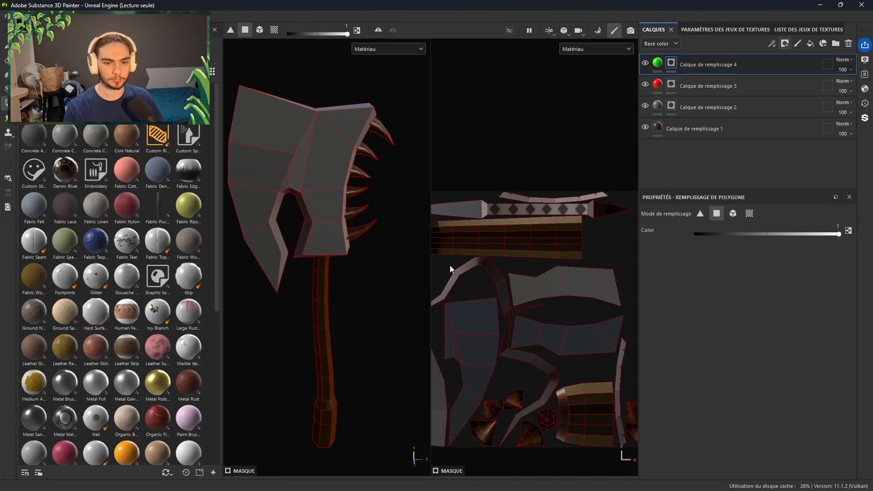
{"action": "left_click", "coordinate": [692, 88]}
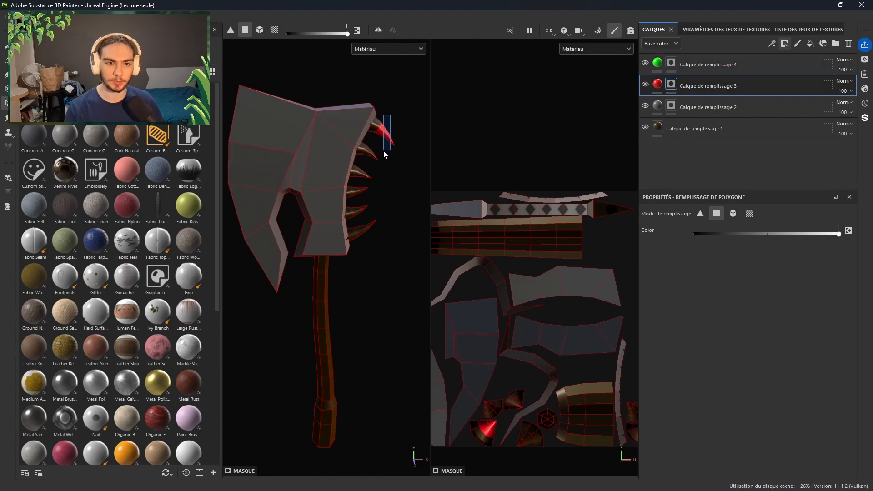
{"action": "left_click", "coordinate": [382, 132]}
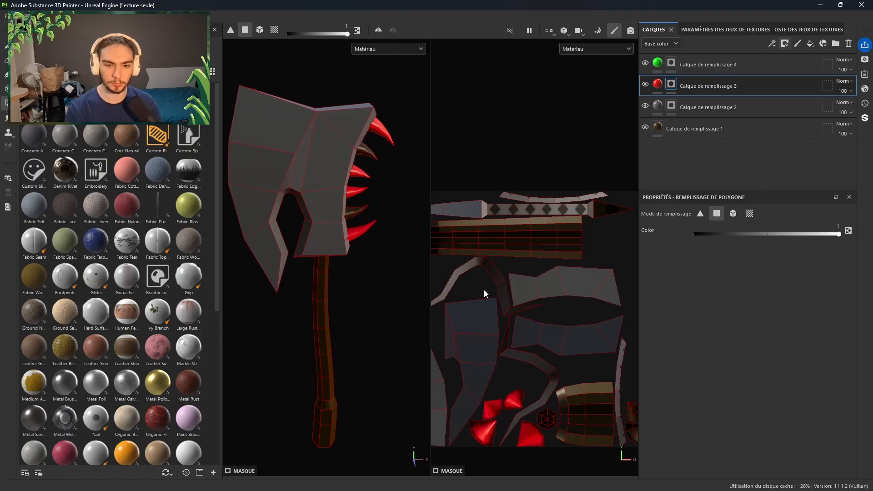
{"action": "middle_click_drag", "start_coordinate": [484, 290], "coordinate": [359, 226], "text": "alt"}
{"action": "left_click_drag", "start_coordinate": [535, 373], "coordinate": [503, 334]}
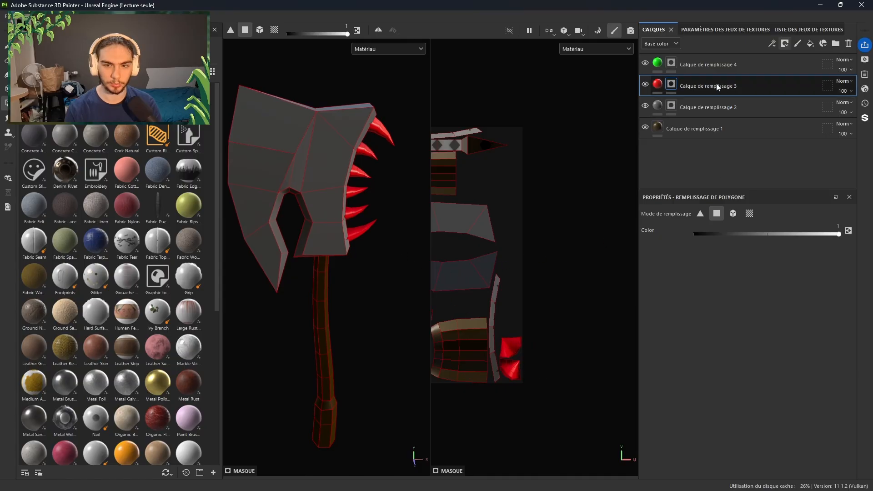
- Reveal the green Calque de remplissage 4 on the pommel at the handle's end by filling its UV islands in the mask
{"action": "left_click", "coordinate": [675, 66]}
{"action": "scroll", "coordinate": [533, 309], "scroll_direction": "up", "scroll_amount": 2}
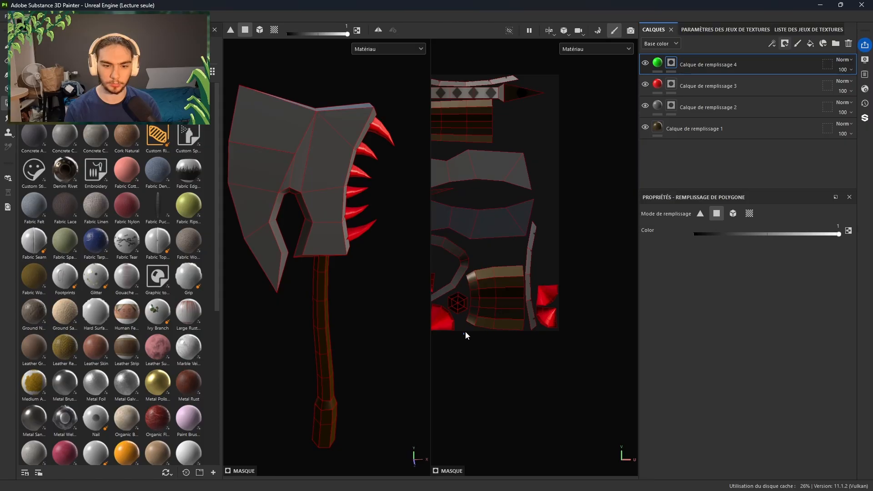
{"action": "left_click_drag", "start_coordinate": [465, 332], "coordinate": [500, 275]}
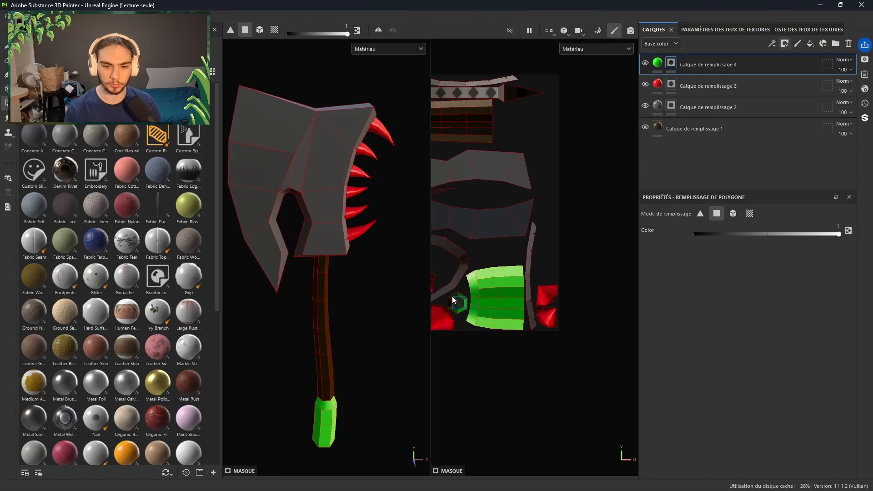
{"action": "middle_click_drag", "start_coordinate": [352, 248], "coordinate": [345, 266], "text": "alt"}
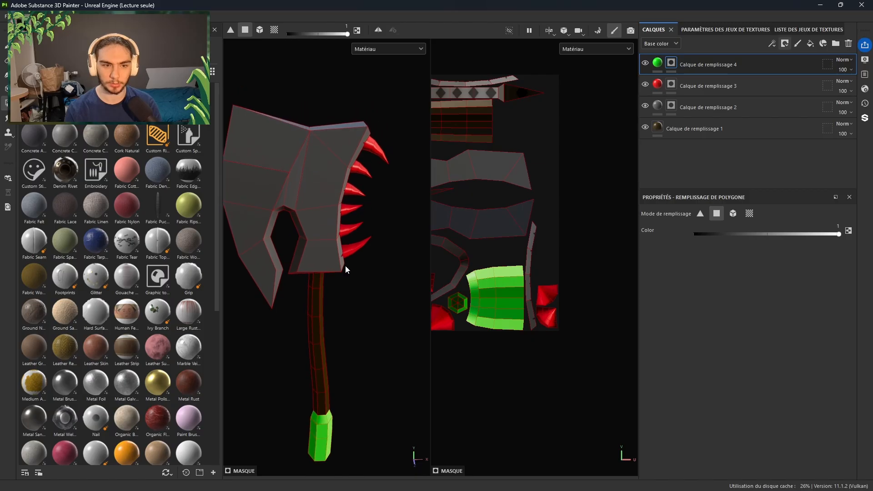
{"action": "scroll", "coordinate": [493, 259], "scroll_direction": "down", "scroll_amount": 3}
{"action": "middle_click_drag", "start_coordinate": [503, 248], "coordinate": [619, 260], "text": "alt"}
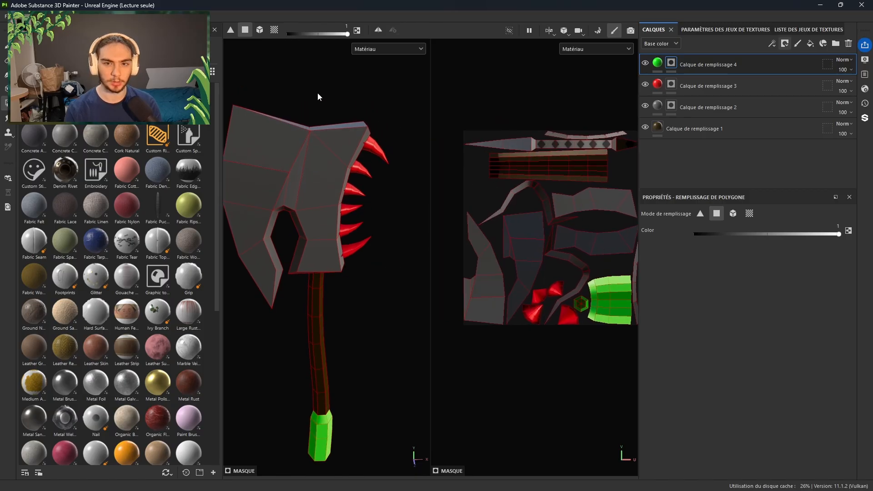
- Export the axe's textures to the folder D:/JV2/Prog/Maya_et_CO/Texture/RPG and close the export dialog
{"action": "left_click", "coordinate": [5, 15]}
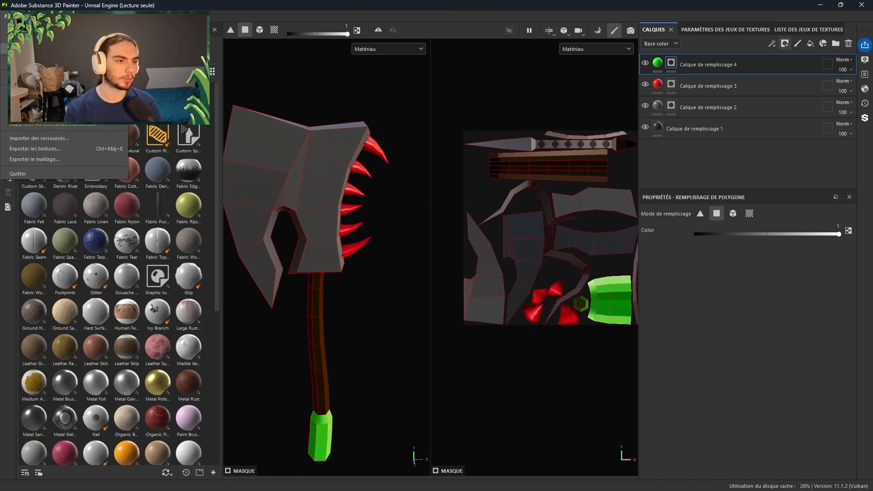
{"action": "left_click", "coordinate": [69, 150]}
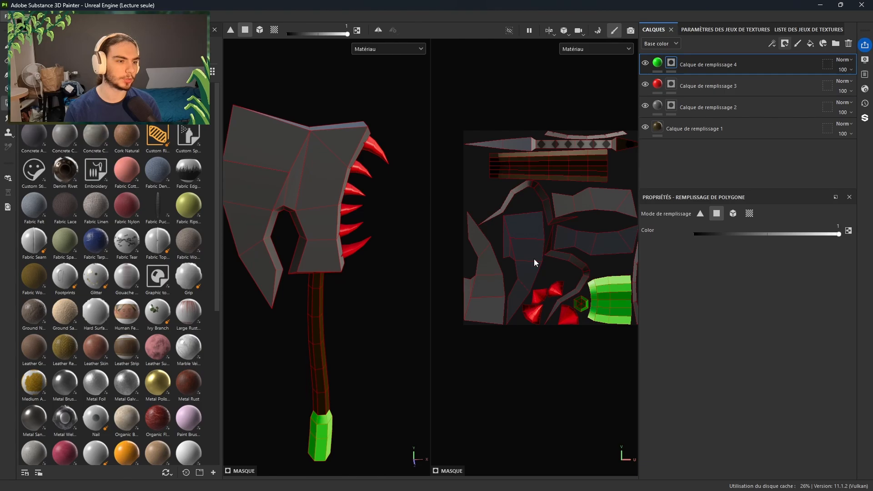
{"action": "left_click", "coordinate": [585, 132]}
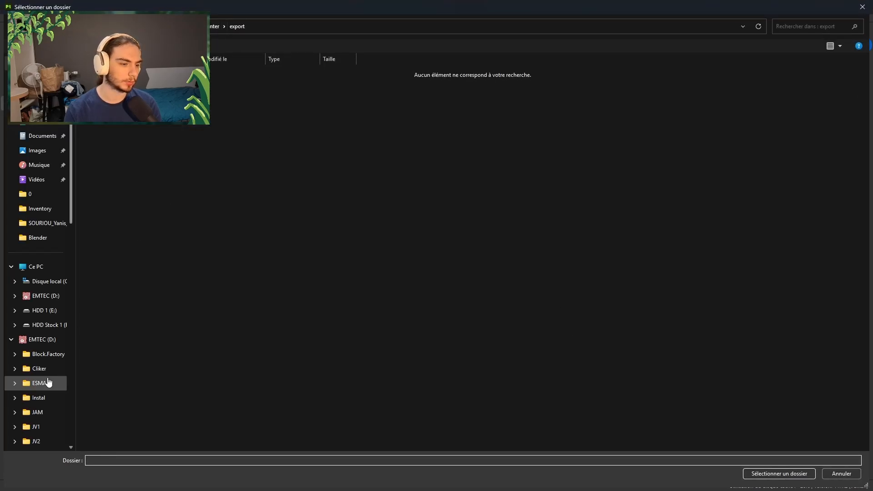
{"action": "left_click", "coordinate": [40, 442]}
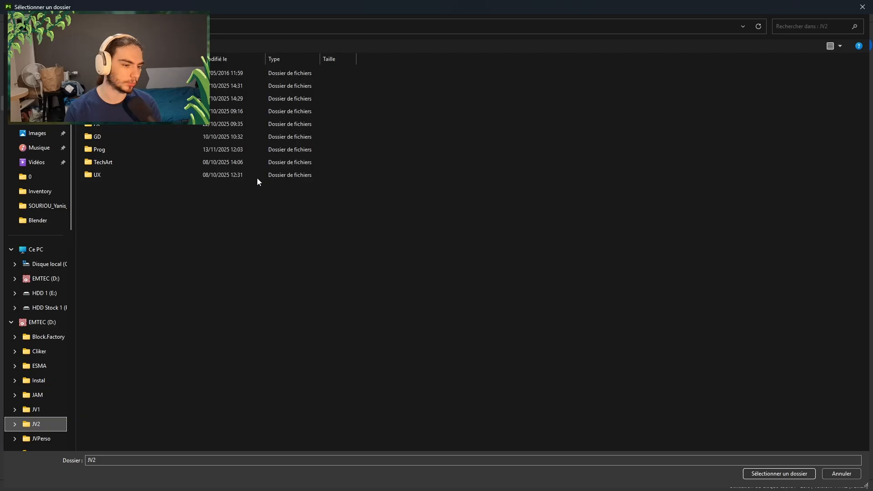
{"action": "double_click", "coordinate": [104, 148]}
{"action": "double_click", "coordinate": [109, 73]}
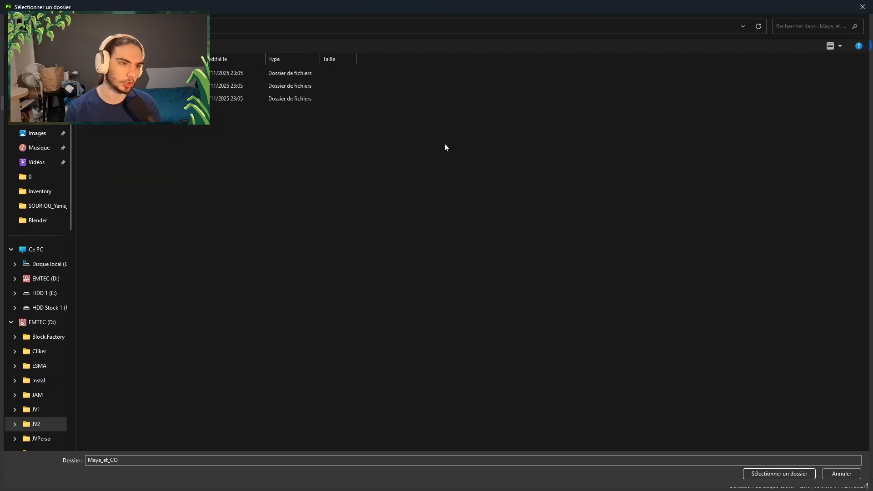
{"action": "double_click", "coordinate": [109, 85]}
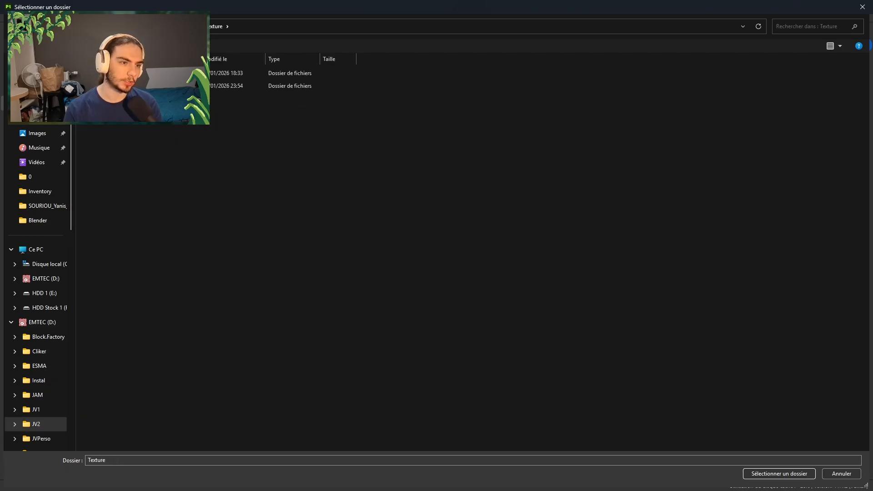
{"action": "double_click", "coordinate": [110, 86]}
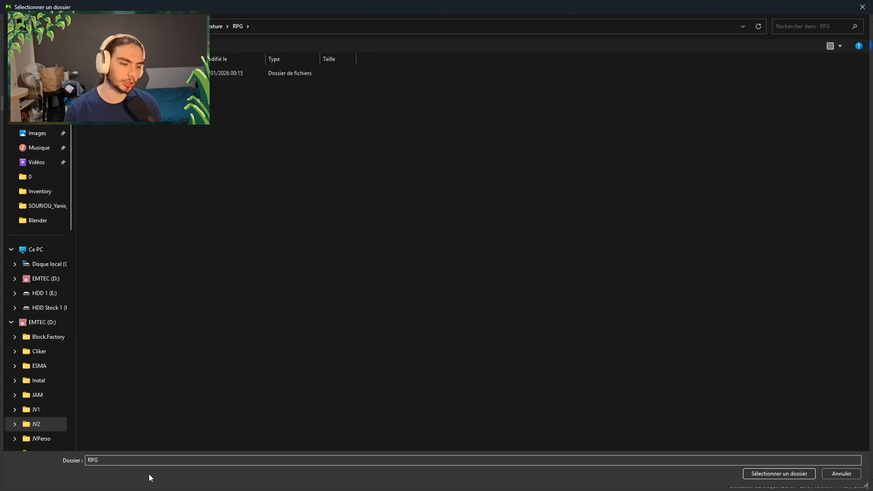
{"action": "left_click", "coordinate": [758, 474]}
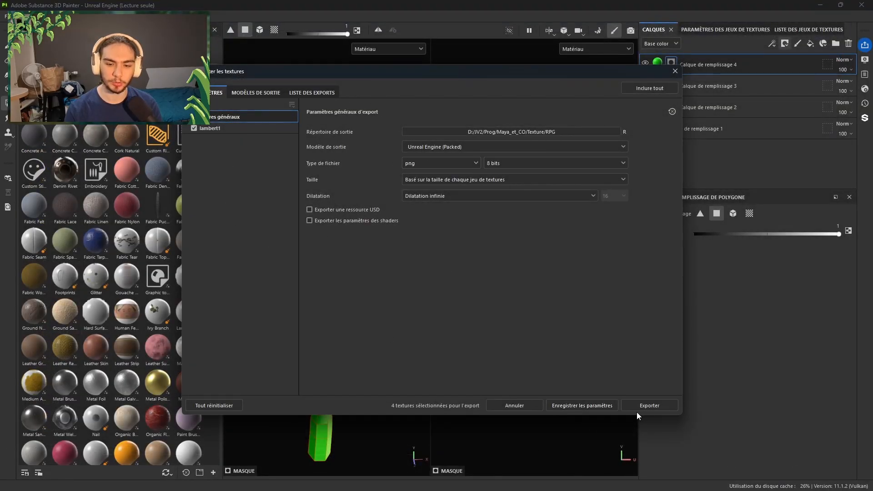
{"action": "left_click", "coordinate": [647, 409]}
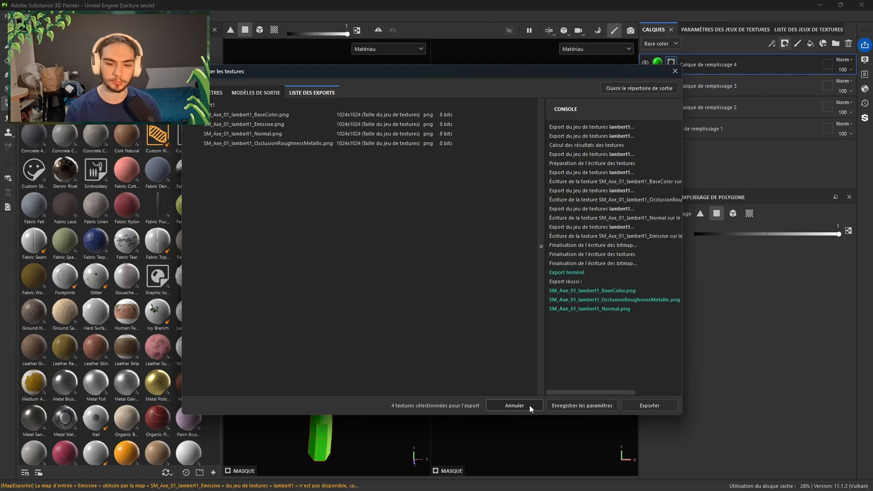
{"action": "left_click", "coordinate": [675, 72]}
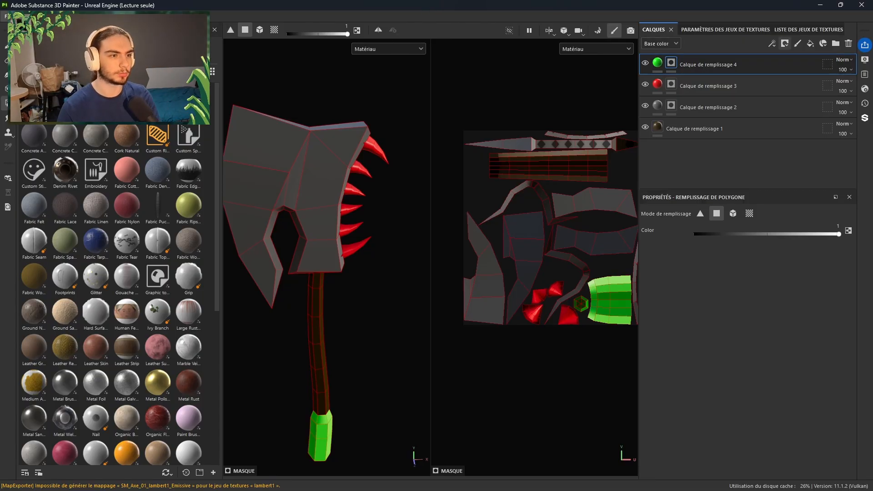
- Create a new Unreal Engine (starter_assets) project from SM_Heal_Potion.fbx at 1024 resolution, discarding the axe project's unsaved changes
{"action": "left_click", "coordinate": [6, 16]}
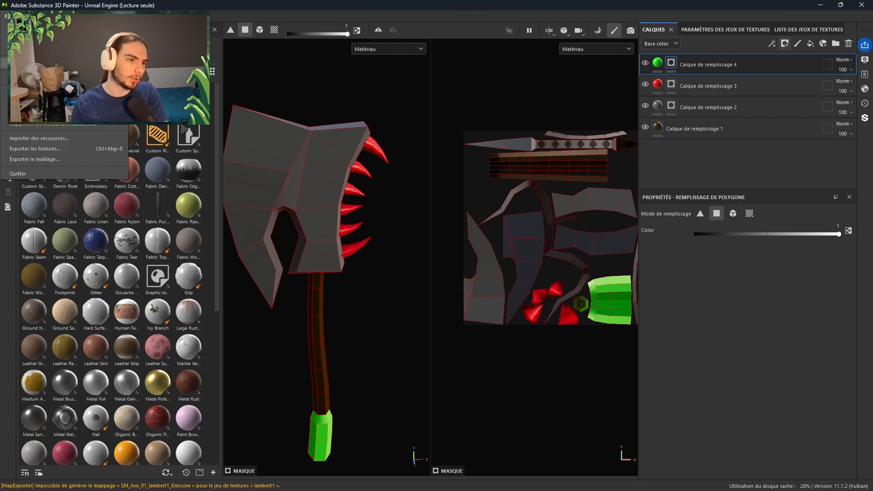
{"action": "left_click", "coordinate": [27, 28]}
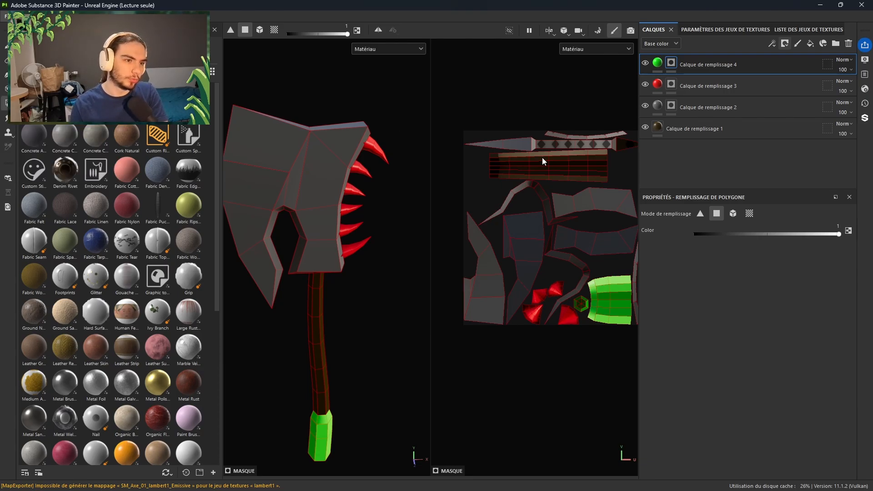
{"action": "left_click", "coordinate": [417, 173]}
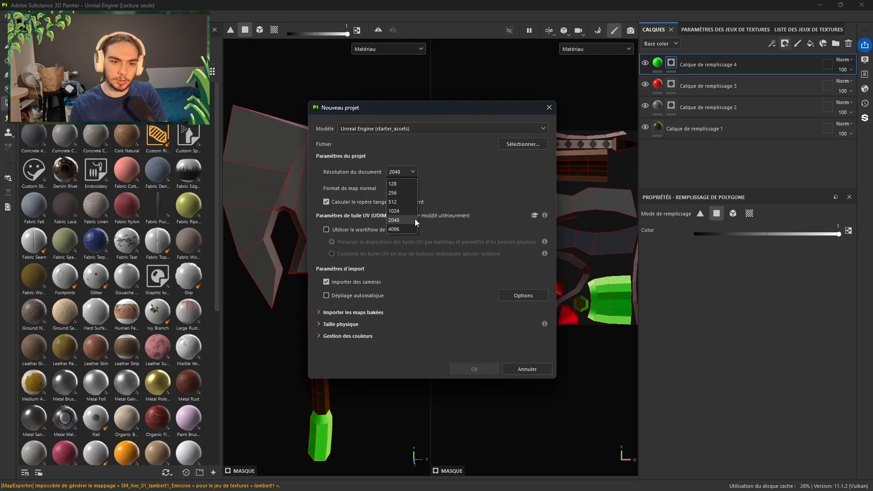
{"action": "left_click", "coordinate": [413, 214]}
{"action": "left_click", "coordinate": [516, 144]}
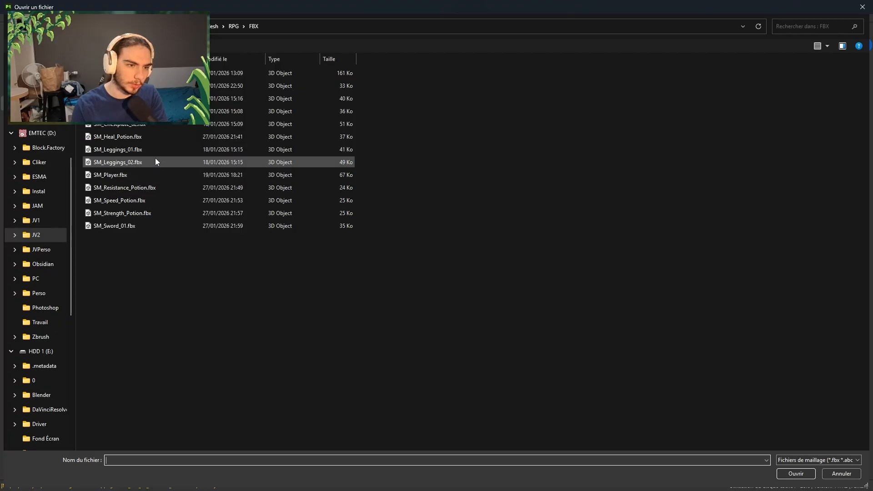
{"action": "double_click", "coordinate": [152, 136]}
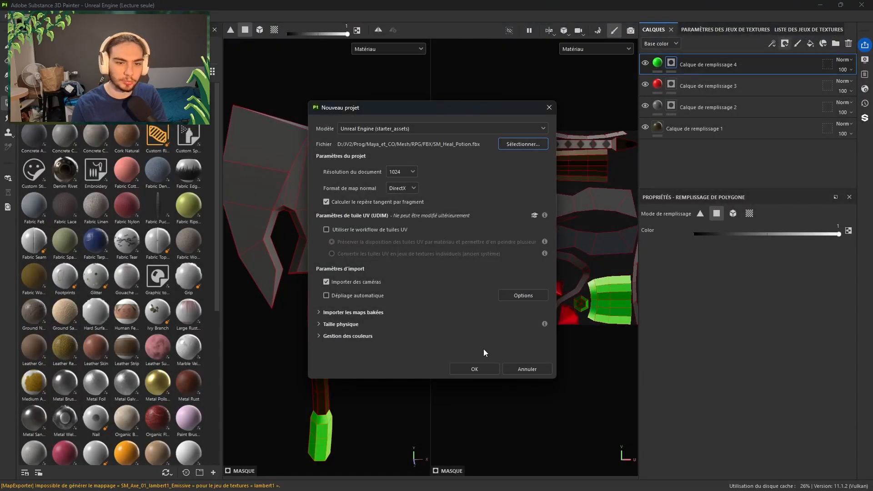
{"action": "left_click", "coordinate": [473, 368]}
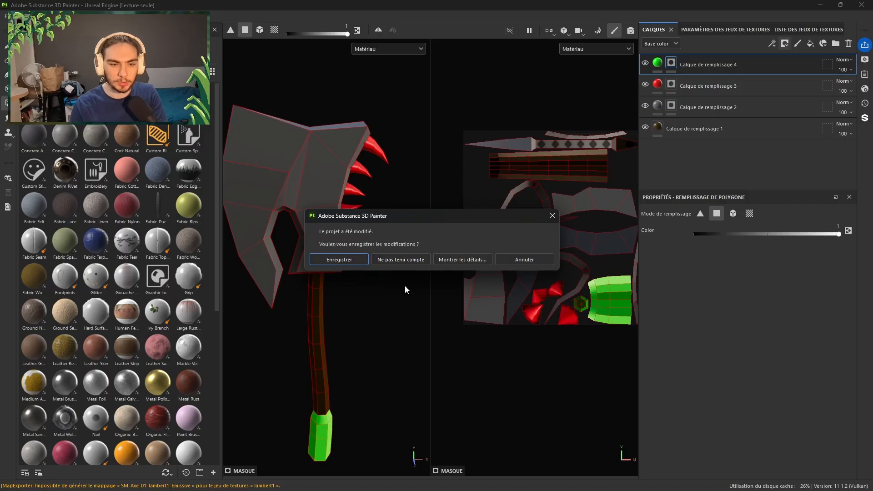
{"action": "left_click", "coordinate": [407, 261]}
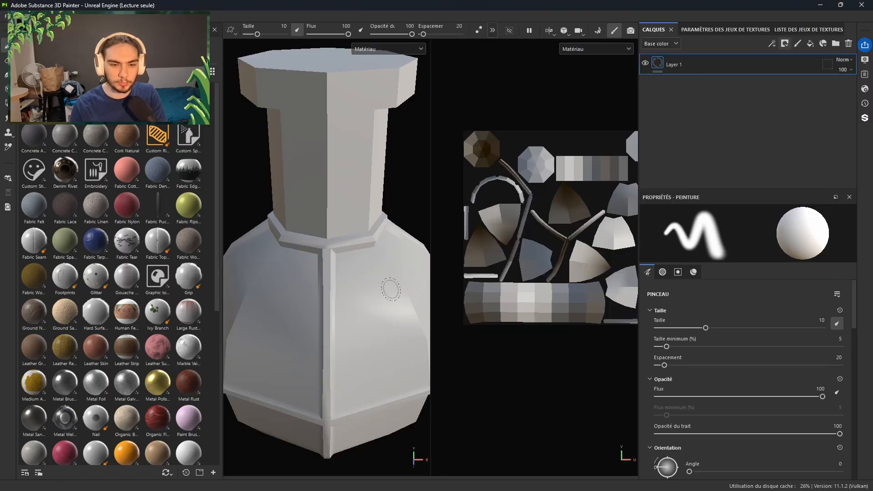
{"action": "scroll", "coordinate": [347, 282], "scroll_direction": "down", "scroll_amount": 2}
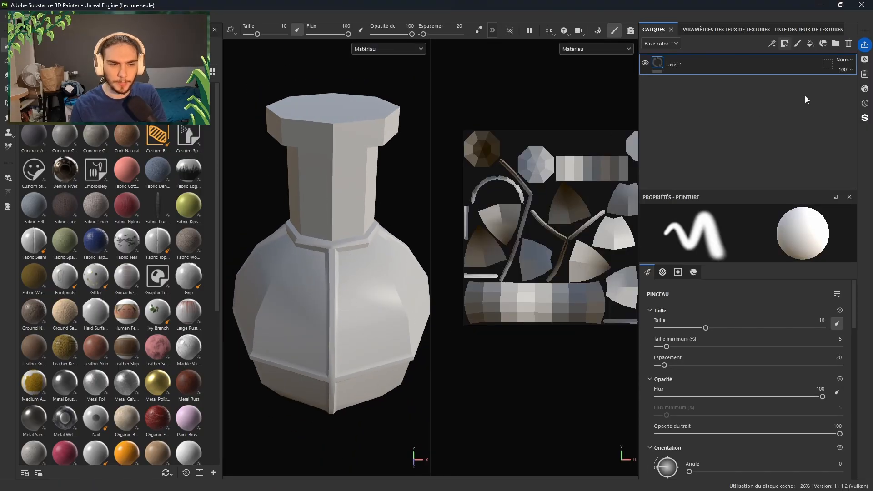
- Add three fill layers to the potion and delete the default Layer 1
{"action": "left_click", "coordinate": [811, 44]}
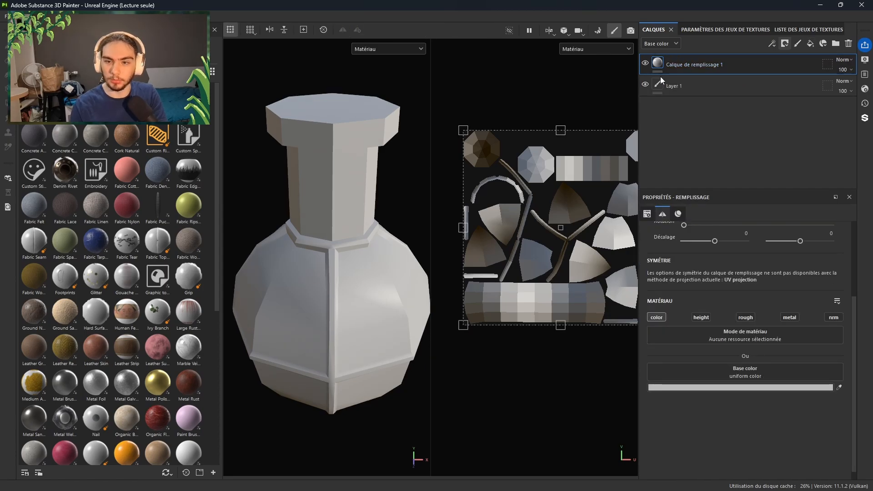
{"action": "left_click", "coordinate": [693, 91]}
{"action": "key", "text": "Delete"}
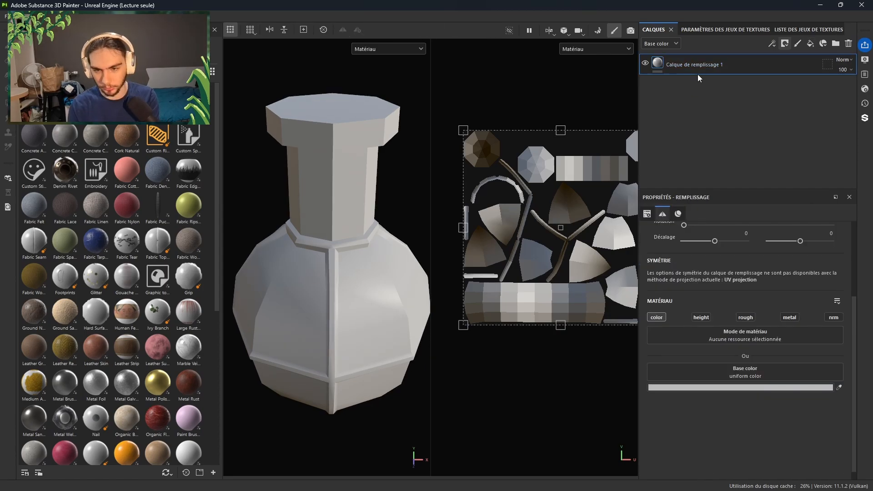
{"action": "left_click", "coordinate": [810, 45]}
{"action": "left_click", "coordinate": [810, 44]}
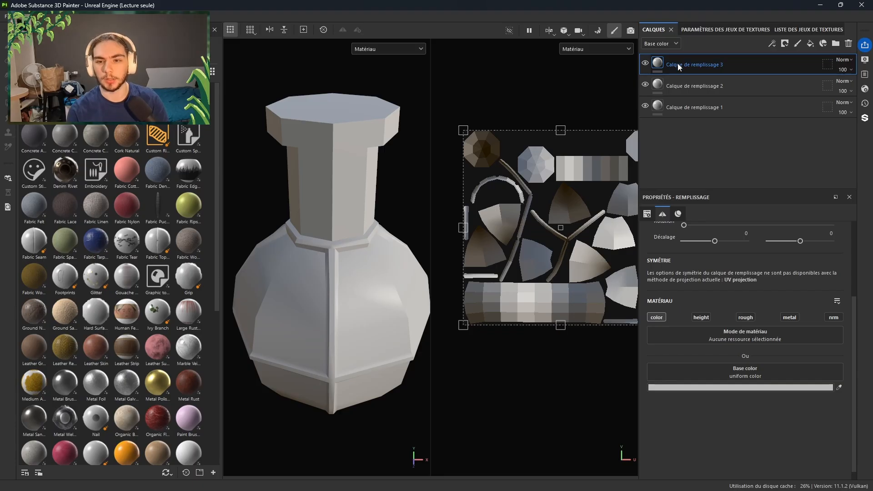
- Set the base color of Calque de remplissage 3 to pure blue, 0000FF
{"action": "left_click", "coordinate": [730, 389]}
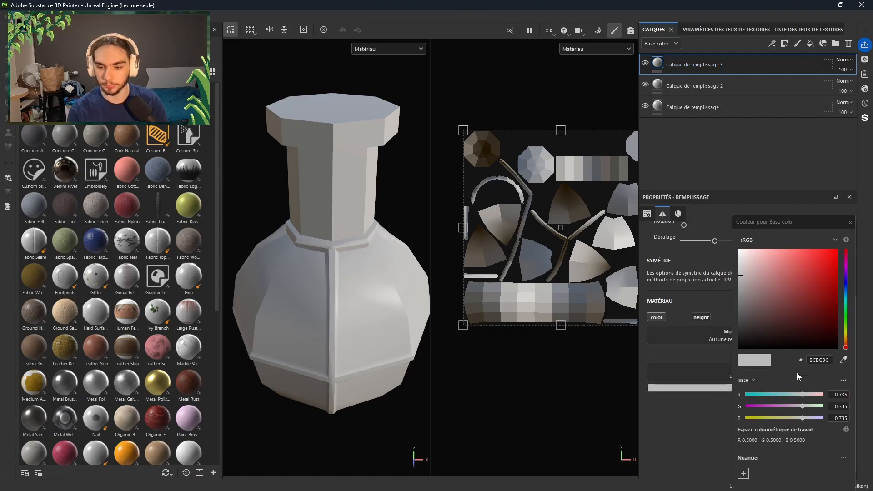
{"action": "left_click_drag", "start_coordinate": [804, 407], "coordinate": [703, 404]}
{"action": "left_click_drag", "start_coordinate": [813, 418], "coordinate": [825, 418]}
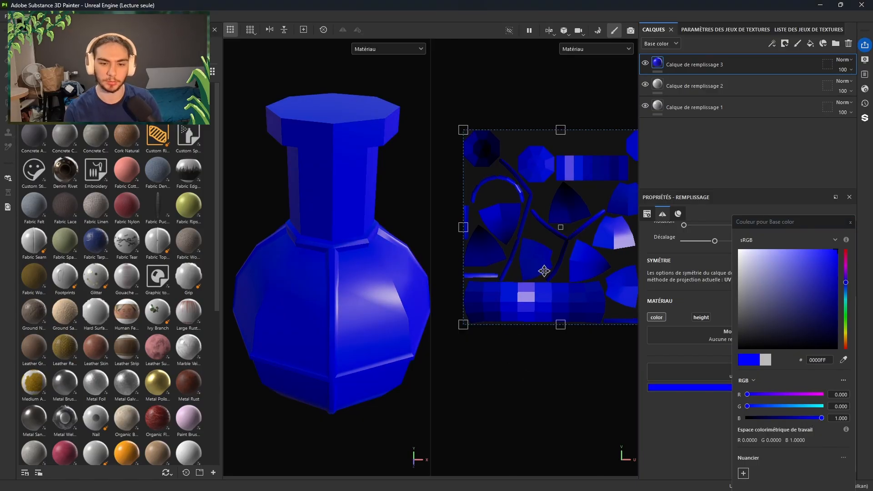
{"action": "middle_click_drag", "start_coordinate": [544, 269], "coordinate": [519, 277]}
{"action": "scroll", "coordinate": [521, 275], "scroll_direction": "down", "scroll_amount": 1}
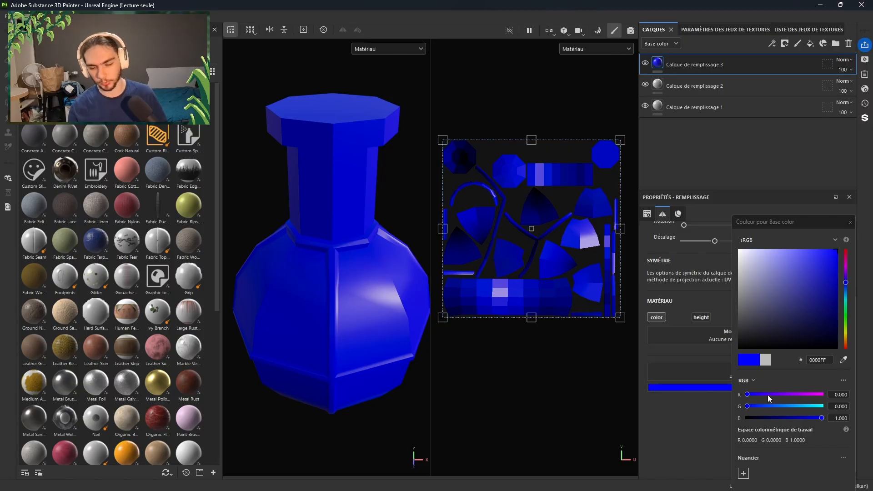
- Try blue channel values of 0, 0.246 and 0.200 on Calque de remplissage 3, and restore the channel to 1.000
{"action": "left_click_drag", "start_coordinate": [775, 419], "coordinate": [755, 419]}
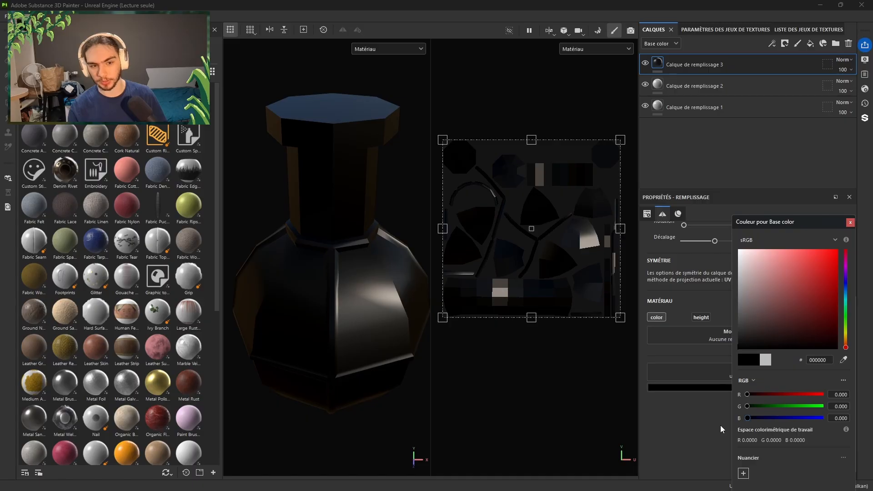
{"action": "left_click_drag", "start_coordinate": [747, 419], "coordinate": [762, 429]}
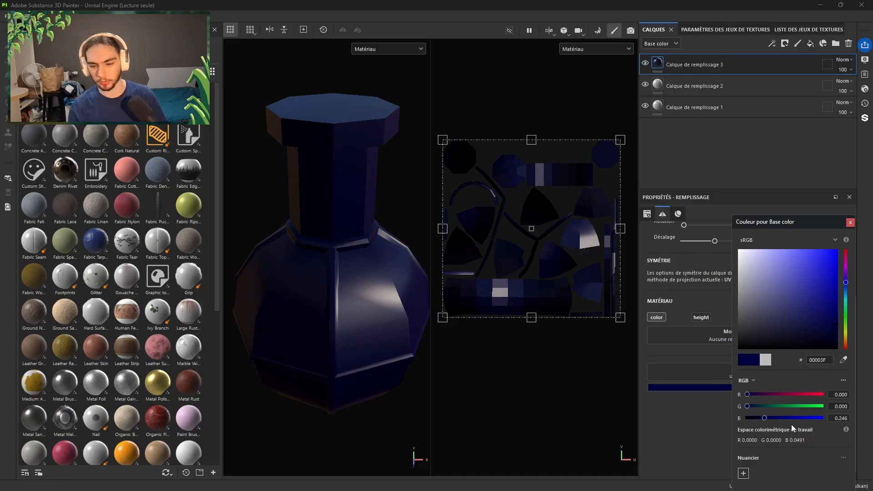
{"action": "key", "text": "BackSpace"}
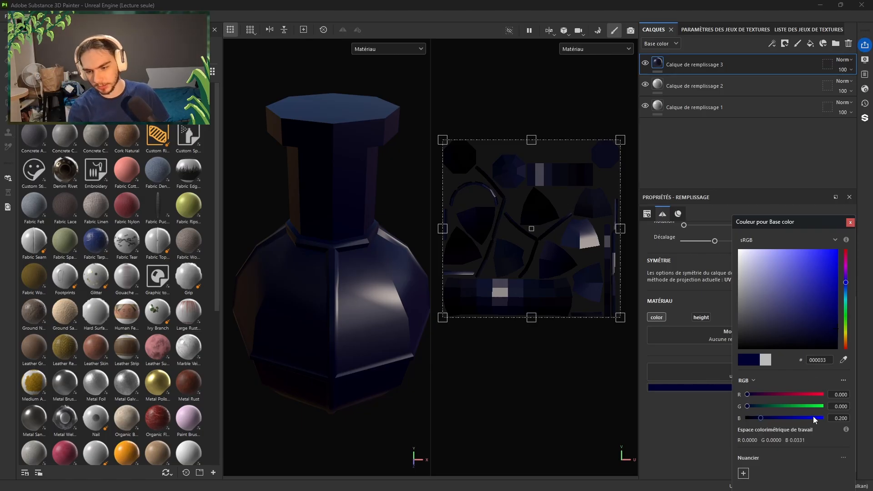
{"action": "left_click_drag", "start_coordinate": [816, 419], "coordinate": [840, 422]}
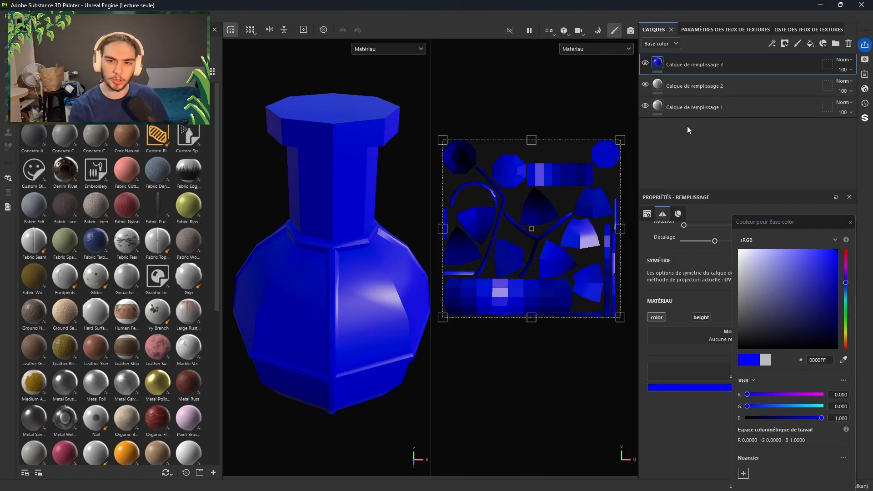
- Order the fill layers 2, 1, 3 from top to bottom and set Calque de remplissage 1's base color to red, FF0000
{"action": "left_click_drag", "start_coordinate": [685, 94], "coordinate": [688, 64]}
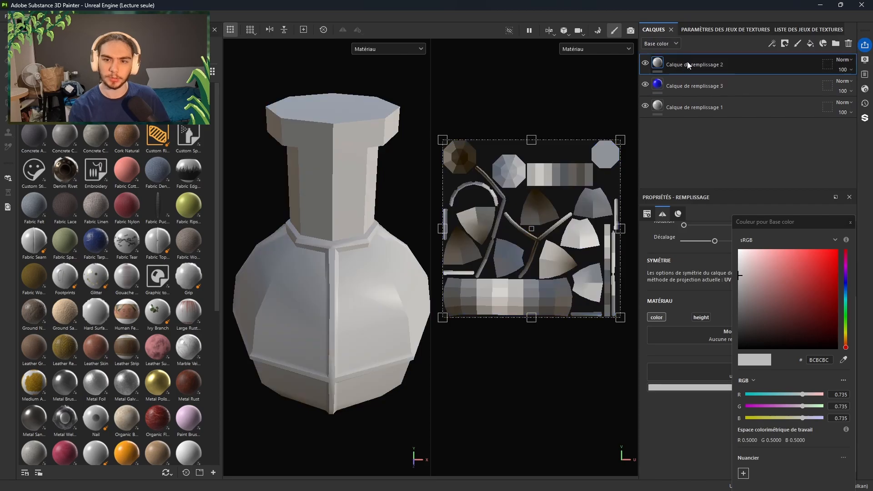
{"action": "left_click_drag", "start_coordinate": [685, 109], "coordinate": [693, 73]}
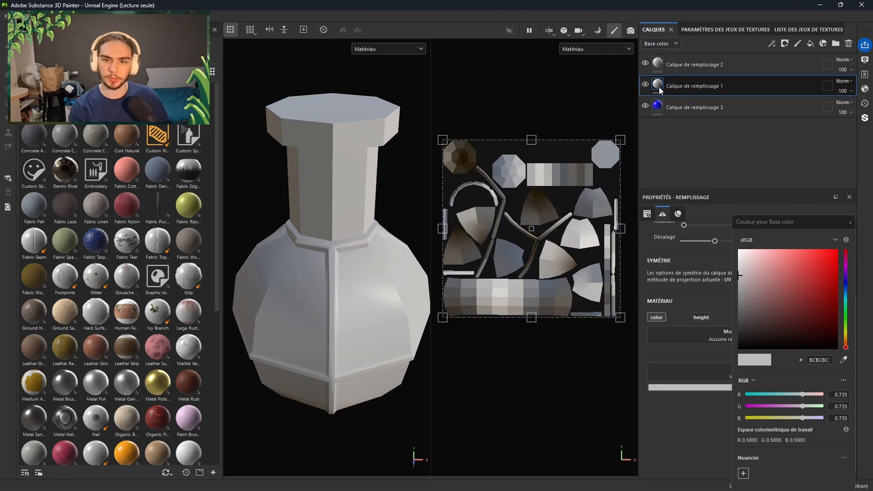
{"action": "left_click_drag", "start_coordinate": [804, 274], "coordinate": [852, 232]}
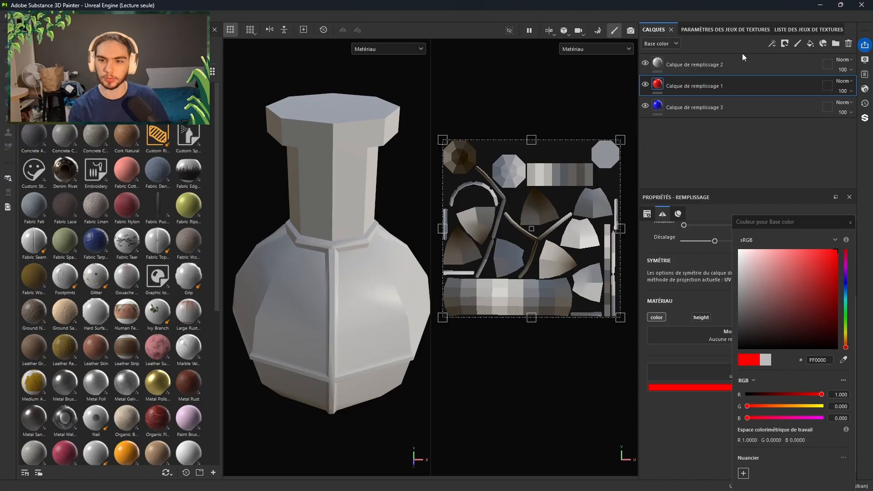
- Add a black mask to the red Calque de remplissage 1
{"action": "left_click", "coordinate": [785, 43]}
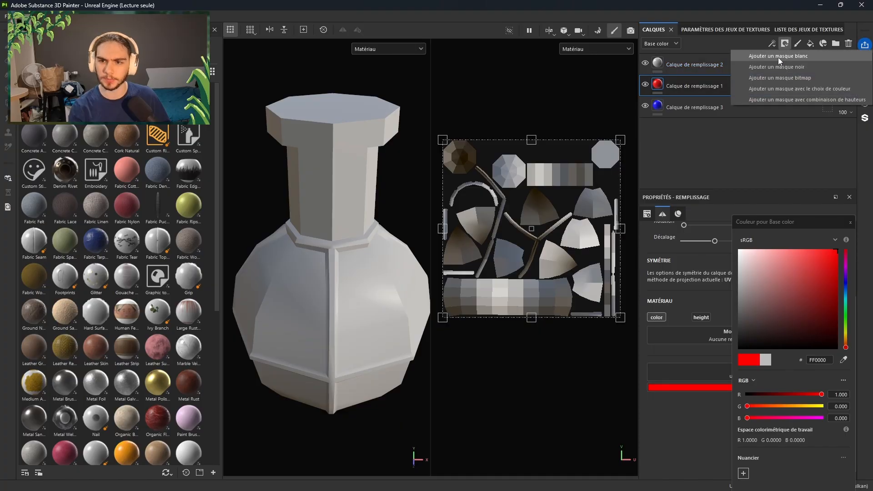
{"action": "left_click", "coordinate": [771, 65]}
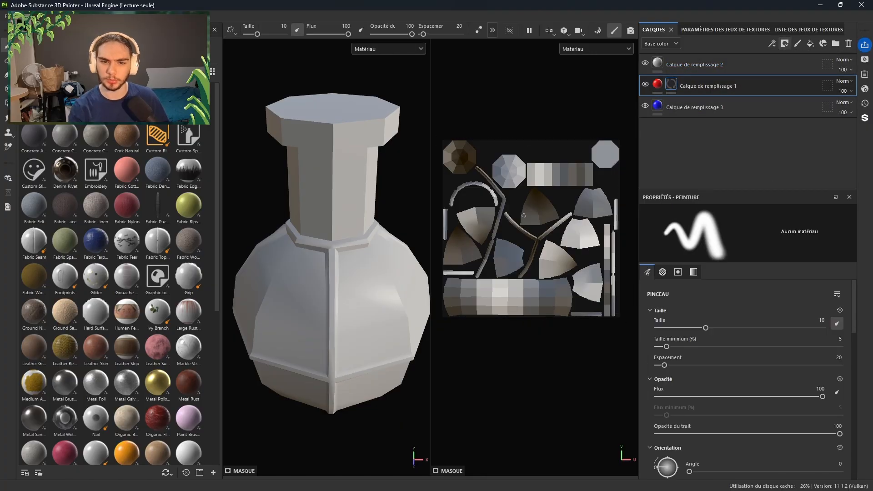
{"action": "scroll", "coordinate": [523, 215], "scroll_direction": "up", "scroll_amount": 2}
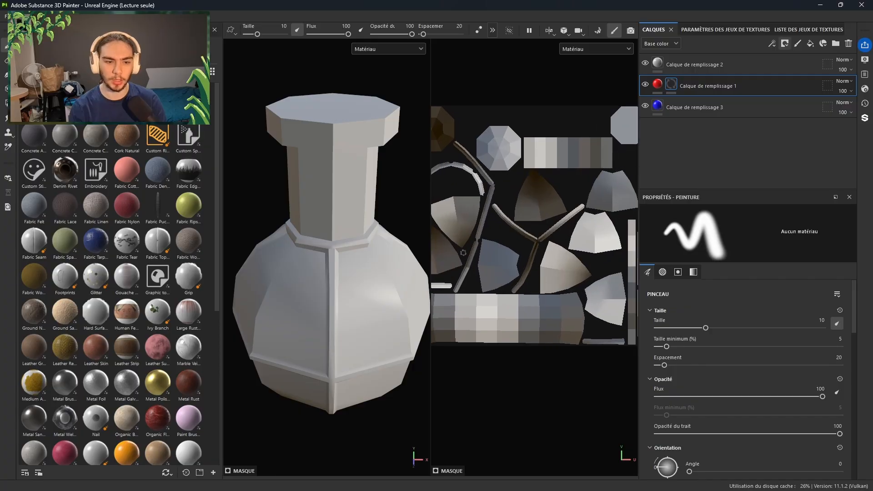
{"action": "mouse_move", "coordinate": [537, 218]}
{"action": "middle_mouse_down"}
{"action": "mouse_move", "coordinate": [524, 239]}
{"action": "mouse_move", "coordinate": [546, 219]}
{"action": "mouse_move", "coordinate": [543, 206]}
{"action": "middle_mouse_up"}
- Set the base color of Calque de remplissage 2 to golden yellow E3BE64 and add a black mask to it
{"action": "left_click", "coordinate": [687, 64]}
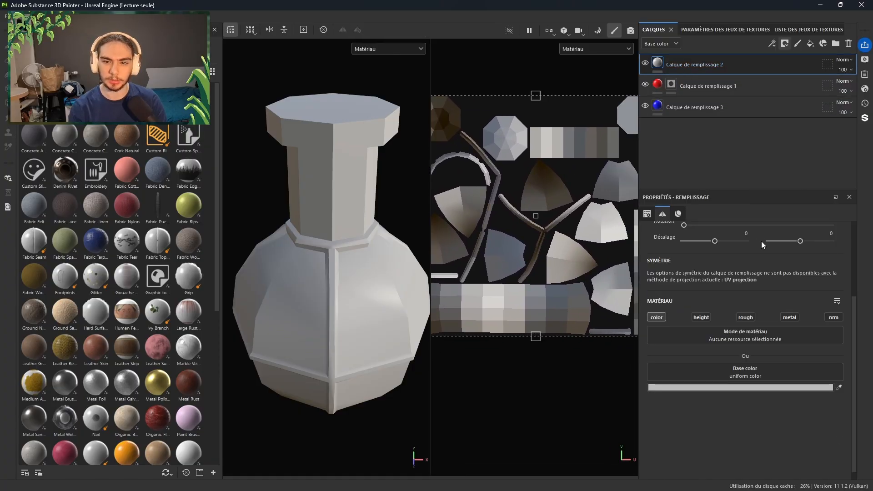
{"action": "left_click", "coordinate": [710, 389]}
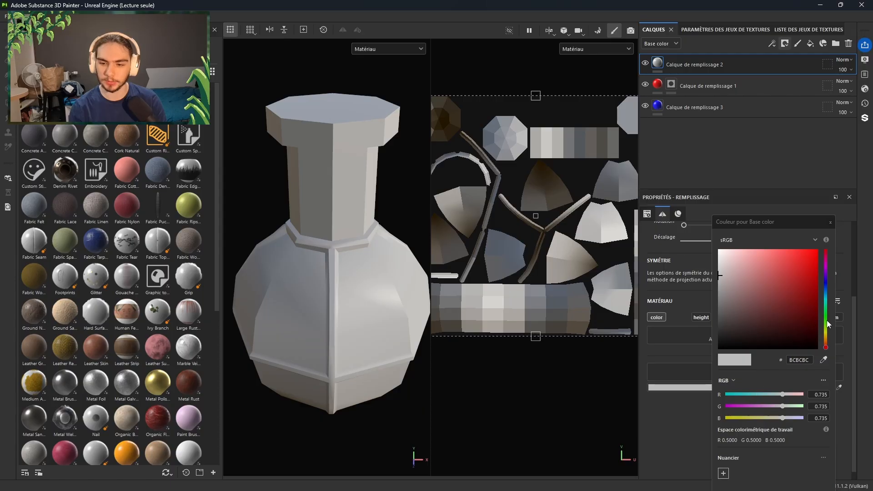
{"action": "left_click_drag", "start_coordinate": [827, 321], "coordinate": [826, 338]}
{"action": "left_click", "coordinate": [800, 278]}
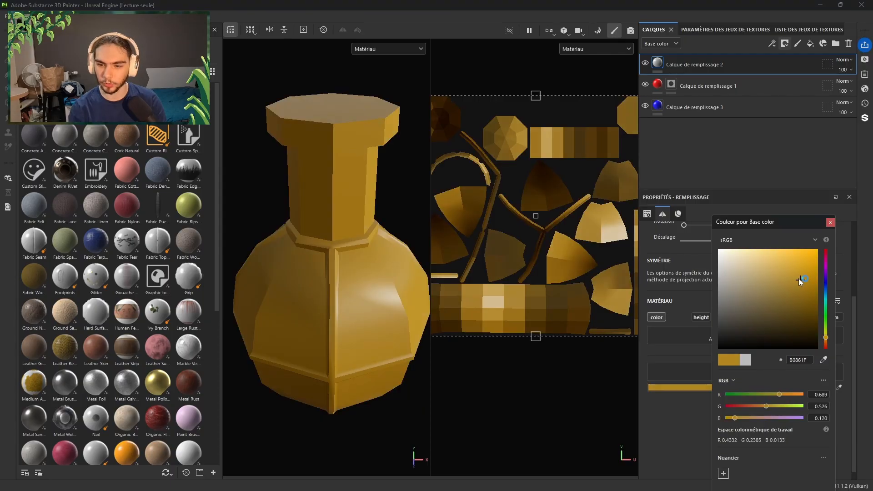
{"action": "left_click_drag", "start_coordinate": [799, 278], "coordinate": [774, 260]}
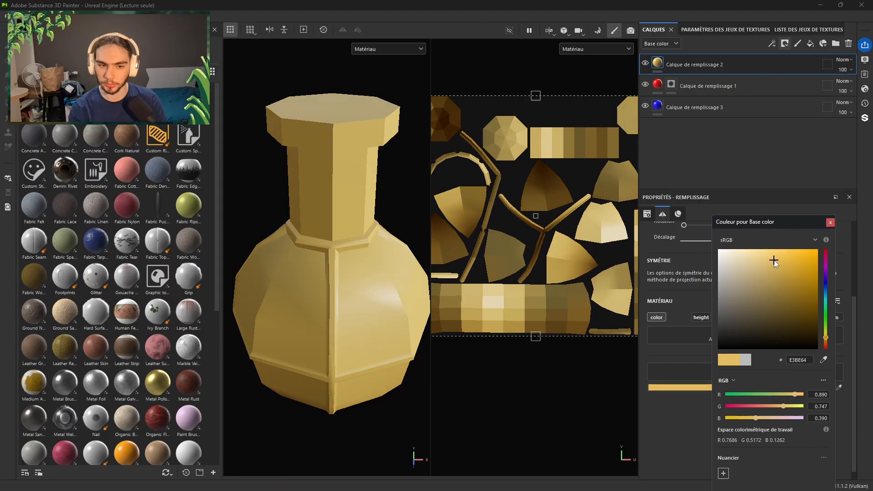
{"action": "left_click", "coordinate": [785, 43]}
{"action": "left_click", "coordinate": [785, 67]}
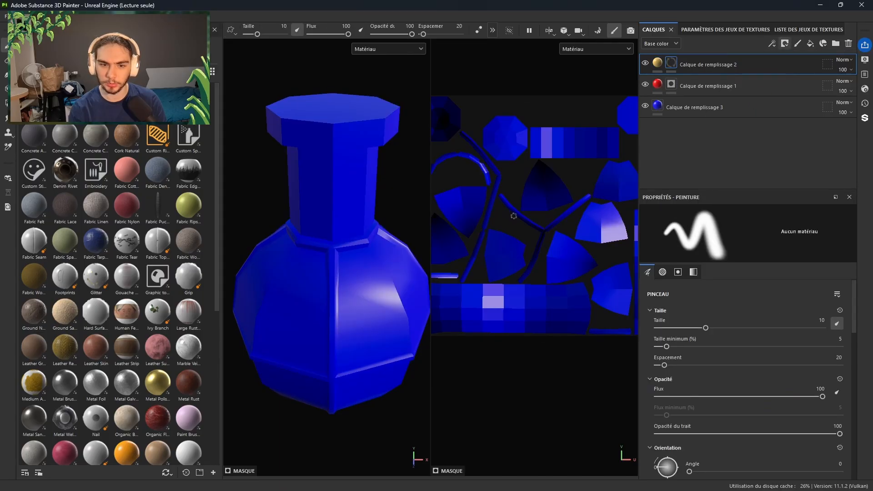
- Reveal the golden Calque de remplissage 2 on the collar around the bottle's neck by filling its UV polygons in the mask
{"action": "left_click", "coordinate": [6, 103]}
{"action": "scroll", "coordinate": [499, 175], "scroll_direction": "up", "scroll_amount": 5}
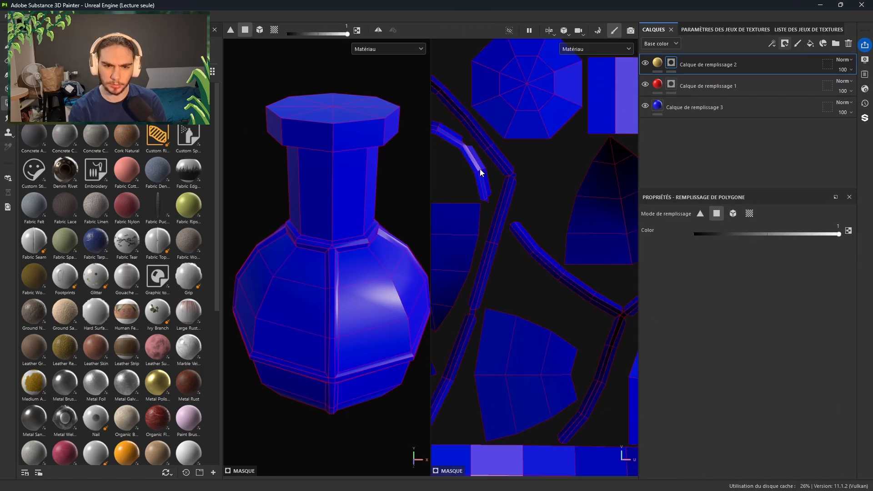
{"action": "middle_click_drag", "start_coordinate": [482, 168], "coordinate": [533, 218], "text": "alt"}
{"action": "left_click_drag", "start_coordinate": [505, 211], "coordinate": [468, 163]}
{"action": "middle_click_drag", "start_coordinate": [469, 173], "coordinate": [542, 188], "text": "alt"}
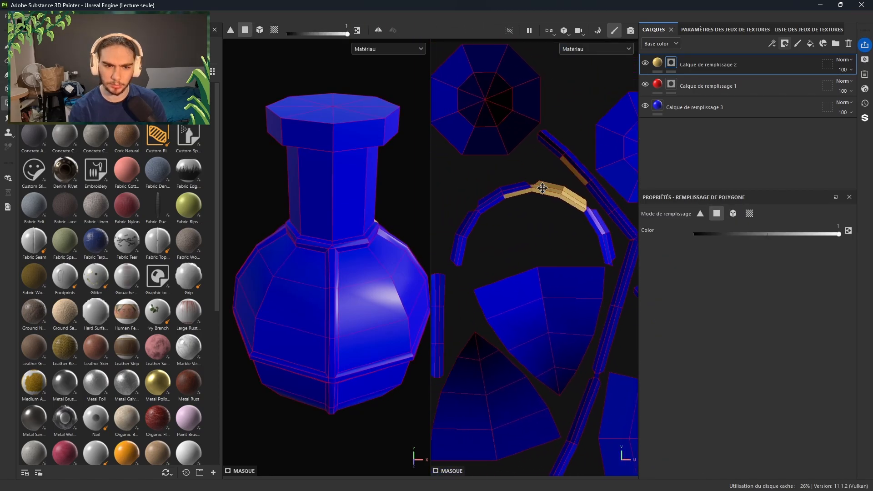
{"action": "left_click_drag", "start_coordinate": [503, 184], "coordinate": [471, 213]}
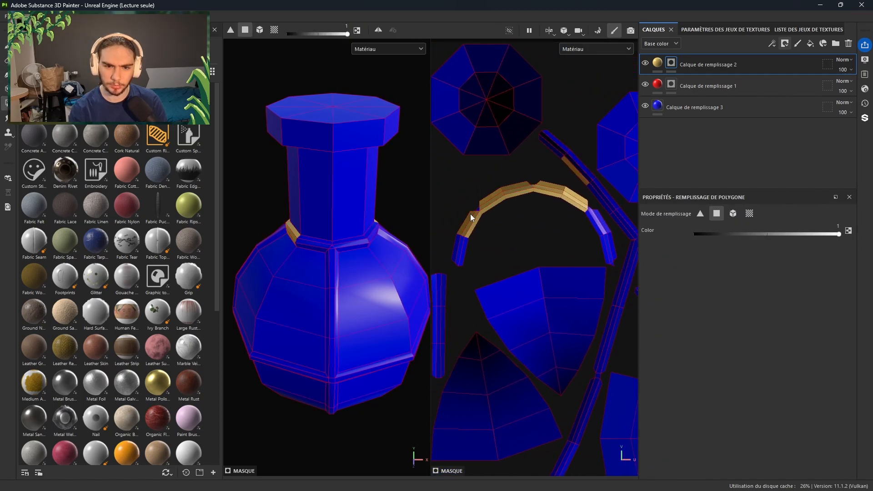
{"action": "left_click", "coordinate": [465, 254]}
{"action": "middle_click_drag", "start_coordinate": [561, 180], "coordinate": [505, 185], "text": "alt"}
{"action": "left_click_drag", "start_coordinate": [507, 188], "coordinate": [525, 163]}
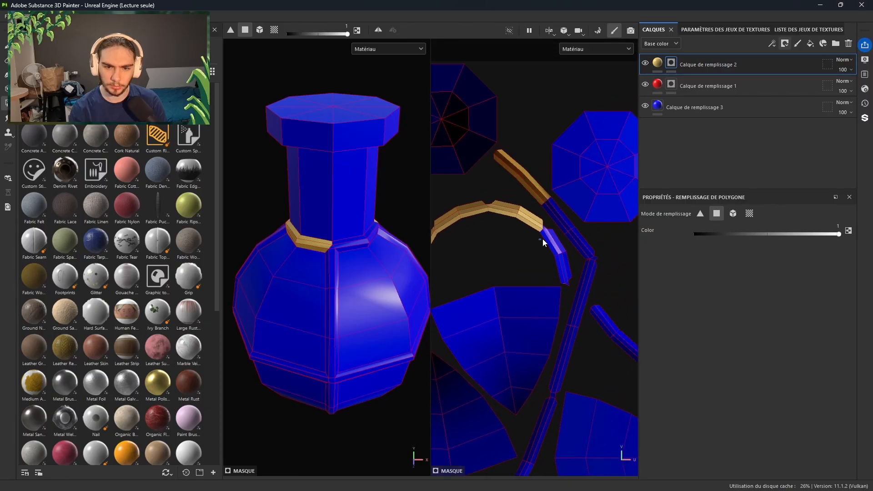
{"action": "left_click_drag", "start_coordinate": [542, 239], "coordinate": [566, 219]}
{"action": "left_click_drag", "start_coordinate": [554, 268], "coordinate": [593, 247]}
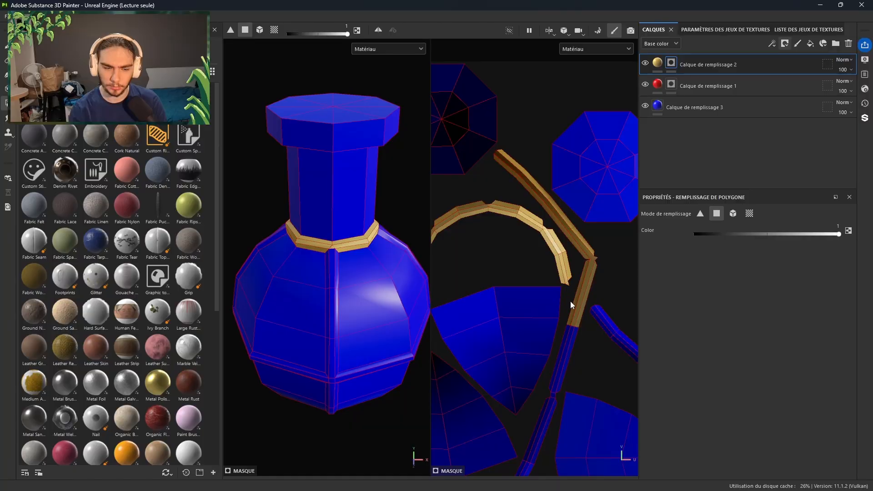
- Fill the lower polygons of the long diagonal trim strip in Calque de remplissage 2's mask, using the UV layout
{"action": "middle_click_drag", "start_coordinate": [571, 302], "coordinate": [558, 246], "text": "alt"}
{"action": "left_click_drag", "start_coordinate": [621, 253], "coordinate": [562, 298]}
{"action": "middle_click_drag", "start_coordinate": [553, 299], "coordinate": [557, 247], "text": "alt"}
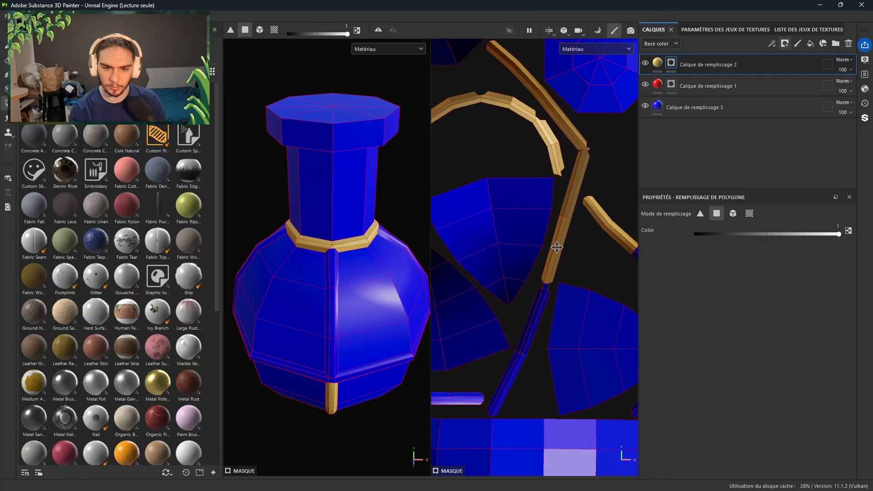
{"action": "left_click_drag", "start_coordinate": [549, 277], "coordinate": [542, 302]}
{"action": "middle_click_drag", "start_coordinate": [525, 346], "coordinate": [531, 274], "text": "alt"}
{"action": "left_click_drag", "start_coordinate": [529, 284], "coordinate": [517, 295]}
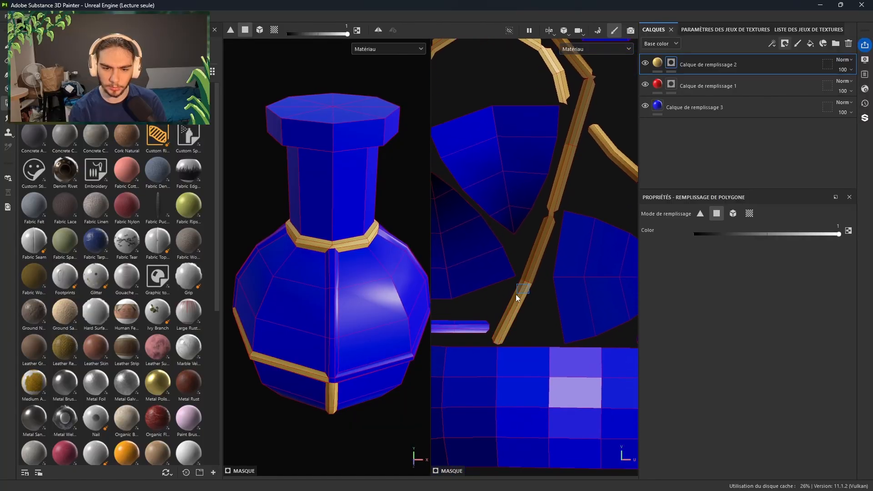
- Fill the horizontal and vertical trim strips along the UV layout's left edge in the golden layer's mask
{"action": "middle_click_drag", "start_coordinate": [501, 322], "coordinate": [605, 288], "text": "alt"}
{"action": "left_click_drag", "start_coordinate": [578, 284], "coordinate": [494, 295]}
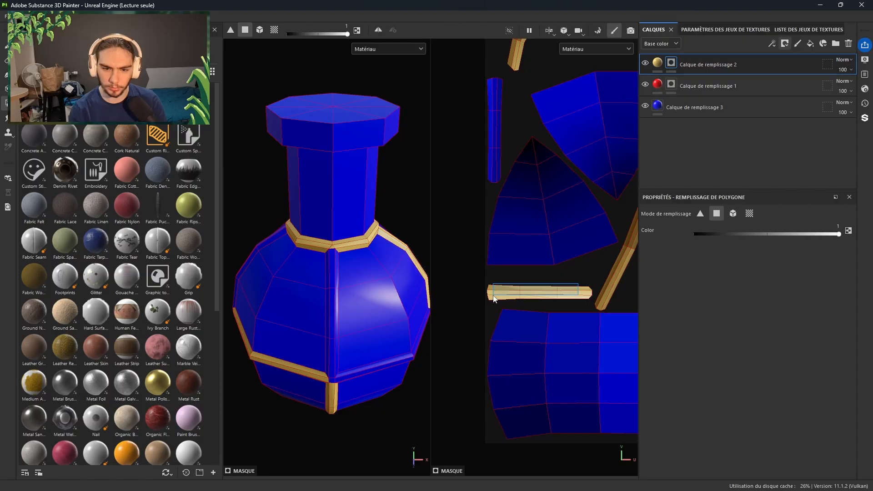
{"action": "scroll", "coordinate": [550, 320], "scroll_direction": "up", "scroll_amount": 5}
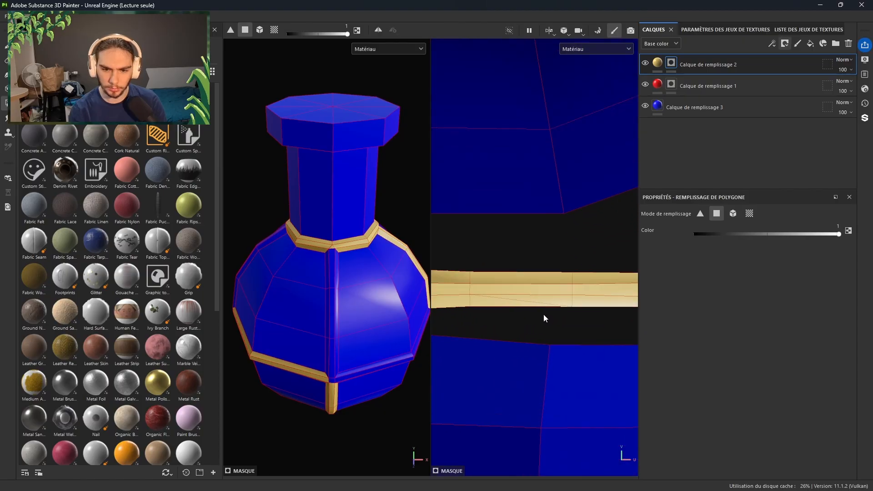
{"action": "middle_click_drag", "start_coordinate": [512, 310], "coordinate": [556, 293], "text": "alt"}
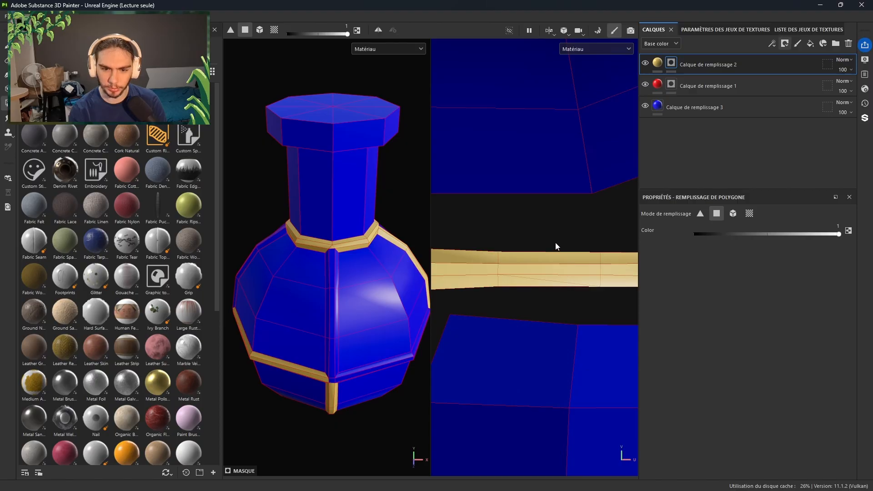
{"action": "scroll", "coordinate": [555, 244], "scroll_direction": "down", "scroll_amount": 5}
{"action": "left_click_drag", "start_coordinate": [486, 275], "coordinate": [500, 201]}
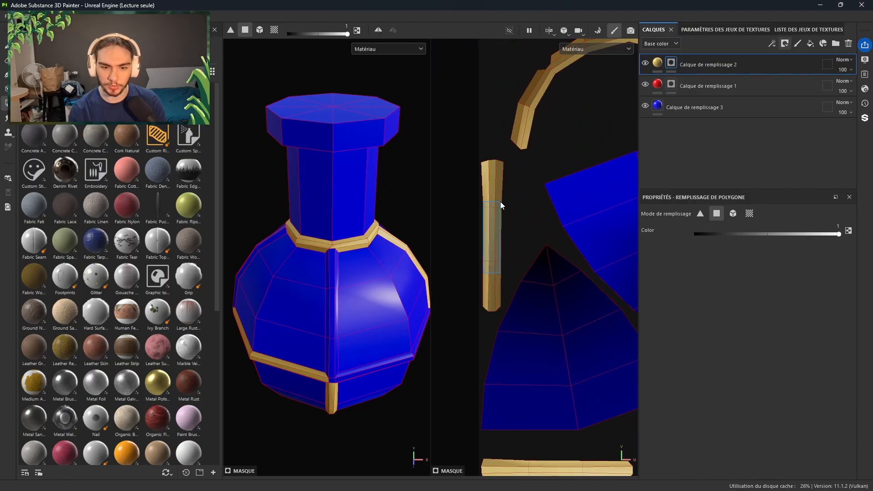
- Fill all three branches of the Y-shaped trim strip in the UV layout in the golden layer's mask
{"action": "middle_click_drag", "start_coordinate": [615, 200], "coordinate": [453, 241], "text": "alt"}
{"action": "middle_click_drag", "start_coordinate": [625, 272], "coordinate": [487, 245], "text": "alt"}
{"action": "left_click_drag", "start_coordinate": [547, 282], "coordinate": [573, 324]}
{"action": "middle_click_drag", "start_coordinate": [523, 317], "coordinate": [485, 314], "text": "alt"}
{"action": "left_click_drag", "start_coordinate": [536, 339], "coordinate": [575, 296]}
{"action": "middle_click_drag", "start_coordinate": [619, 280], "coordinate": [498, 303], "text": "alt"}
{"action": "left_click_drag", "start_coordinate": [501, 301], "coordinate": [539, 261]}
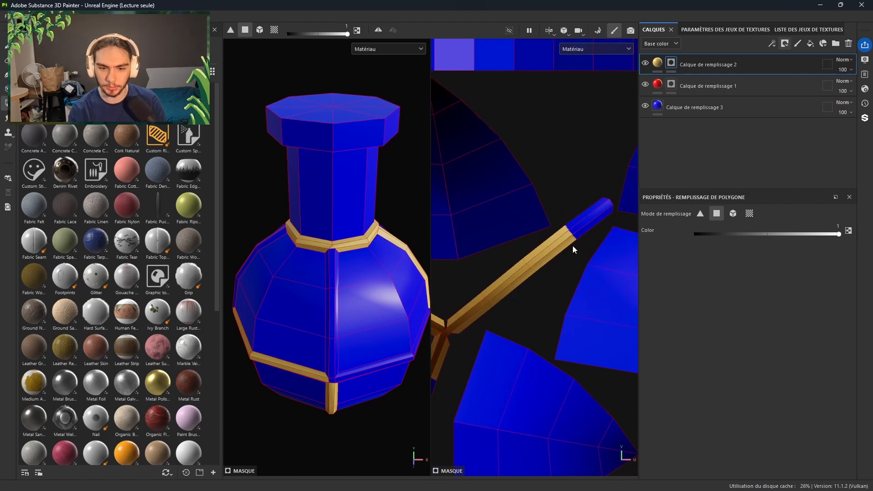
{"action": "left_click_drag", "start_coordinate": [565, 229], "coordinate": [576, 217]}
{"action": "middle_click_drag", "start_coordinate": [514, 280], "coordinate": [623, 107], "text": "alt"}
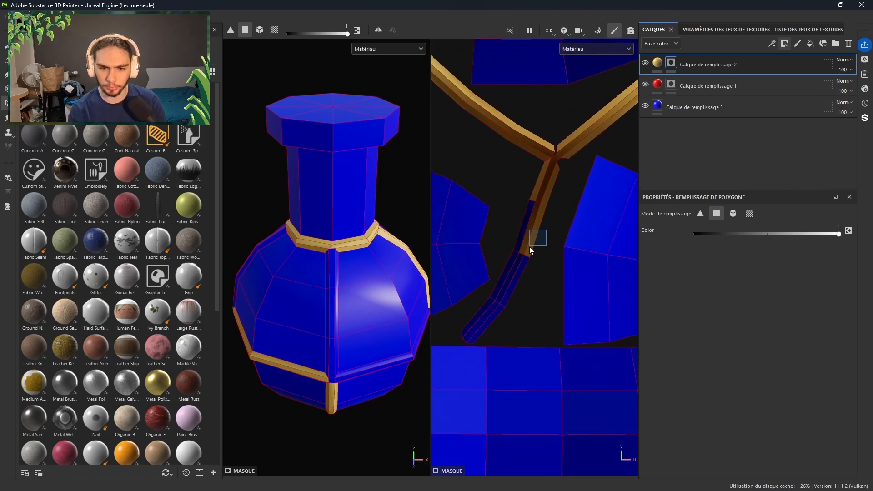
{"action": "left_click_drag", "start_coordinate": [530, 246], "coordinate": [529, 247]}
{"action": "left_click_drag", "start_coordinate": [523, 273], "coordinate": [498, 304]}
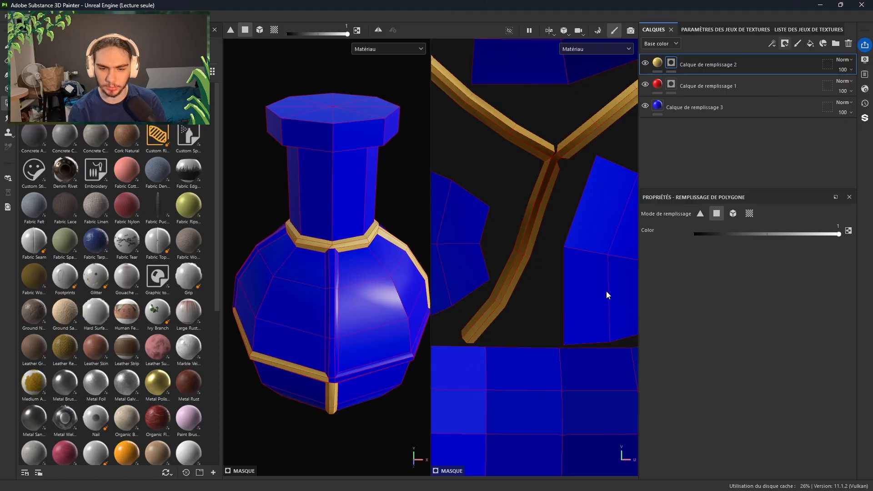
- Complete the bottle's golden trim by filling the lower-right horizontal strip and the vertical strips along the UV layout's right edge
{"action": "scroll", "coordinate": [607, 291], "scroll_direction": "down", "scroll_amount": 3}
{"action": "middle_click_drag", "start_coordinate": [592, 287], "coordinate": [462, 292], "text": "alt"}
{"action": "middle_click_drag", "start_coordinate": [561, 345], "coordinate": [558, 271], "text": "alt"}
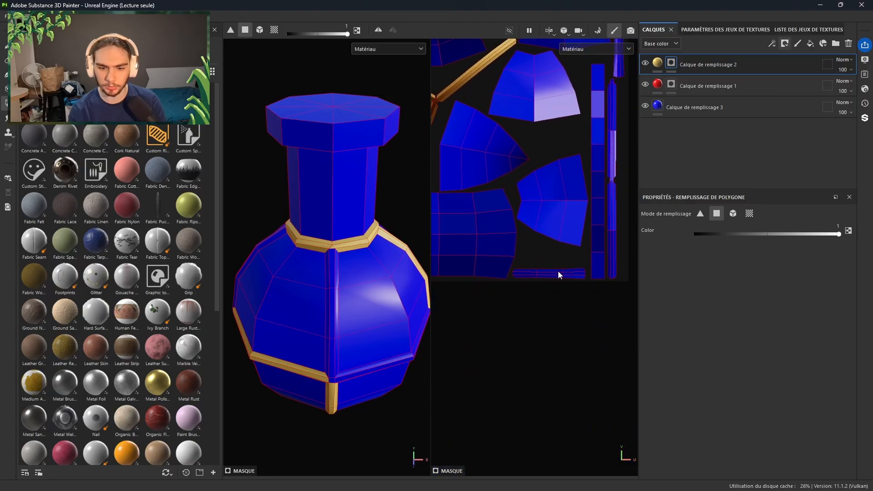
{"action": "scroll", "coordinate": [558, 272], "scroll_direction": "up", "scroll_amount": 2}
{"action": "left_click_drag", "start_coordinate": [581, 267], "coordinate": [511, 287]}
{"action": "middle_click_drag", "start_coordinate": [511, 287], "coordinate": [439, 313], "text": "alt"}
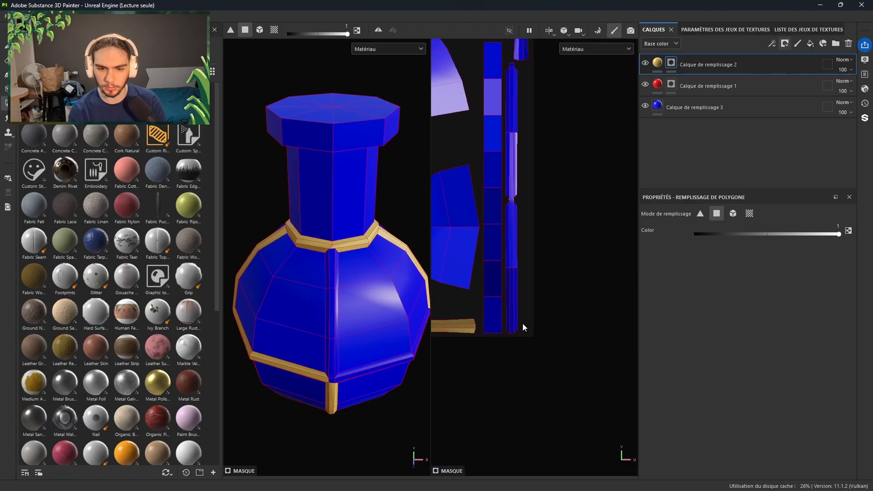
{"action": "left_click_drag", "start_coordinate": [522, 323], "coordinate": [507, 63]}
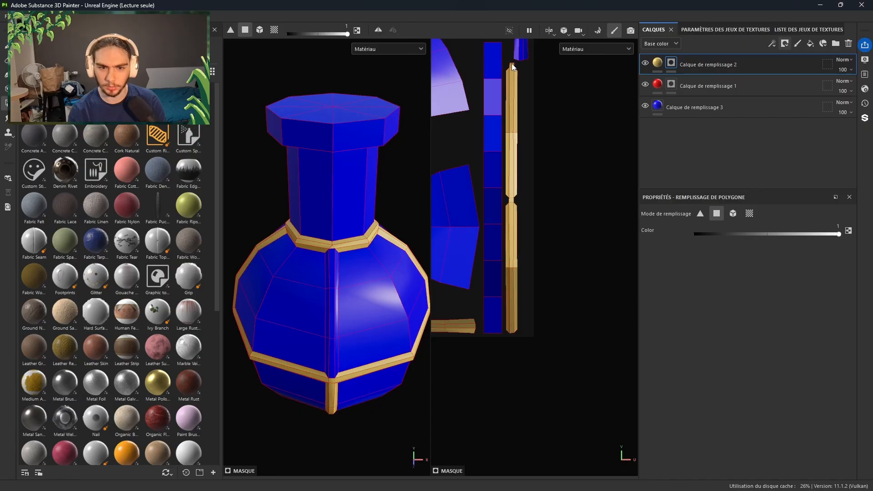
{"action": "middle_click_drag", "start_coordinate": [520, 64], "coordinate": [518, 303], "text": "alt"}
{"action": "left_click_drag", "start_coordinate": [526, 302], "coordinate": [522, 212]}
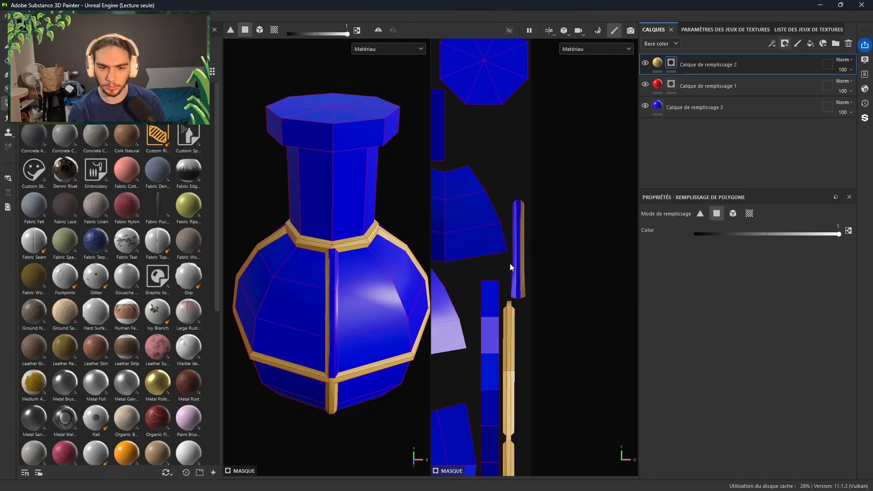
{"action": "left_click_drag", "start_coordinate": [525, 271], "coordinate": [515, 230]}
- Fill the two upper-left octagon islands and the long bottom grid island in the mask of the red Calque de remplissage 1
{"action": "scroll", "coordinate": [516, 235], "scroll_direction": "down", "scroll_amount": 1}
{"action": "middle_click_drag", "start_coordinate": [437, 250], "coordinate": [595, 262], "text": "alt"}
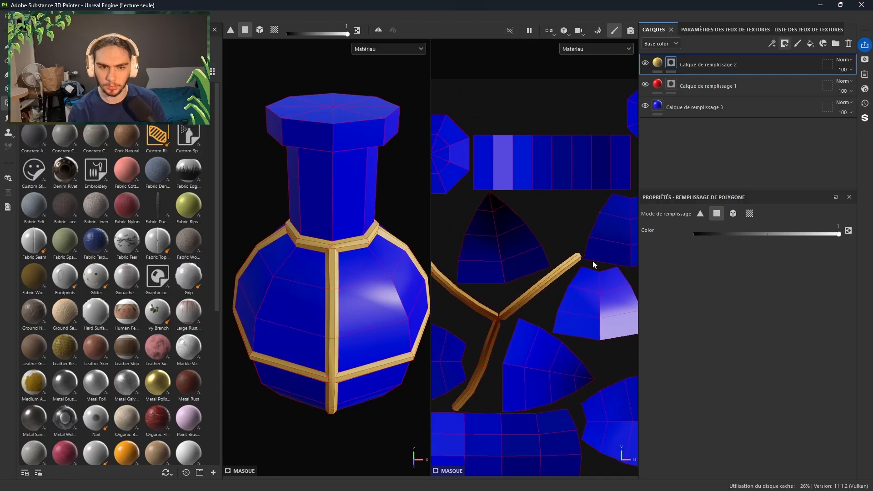
{"action": "scroll", "coordinate": [515, 258], "scroll_direction": "down", "scroll_amount": 3}
{"action": "middle_click_drag", "start_coordinate": [514, 282], "coordinate": [574, 242], "text": "alt"}
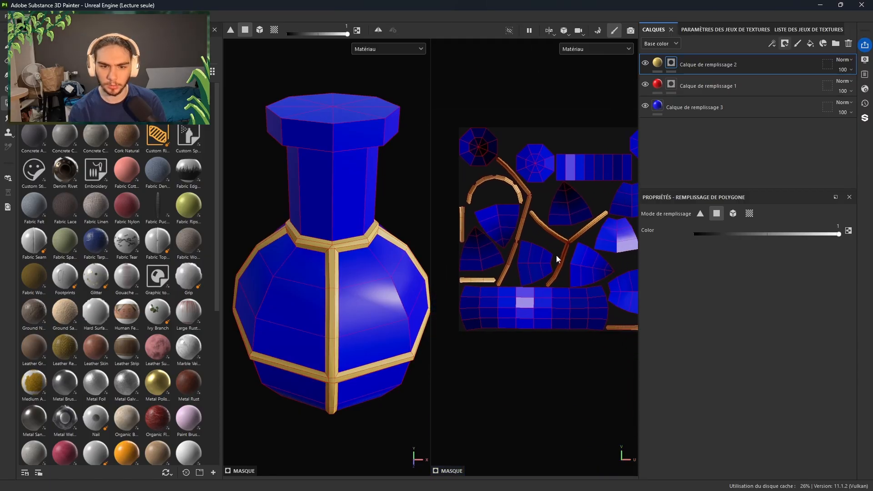
{"action": "middle_click_drag", "start_coordinate": [572, 291], "coordinate": [538, 312], "text": "alt"}
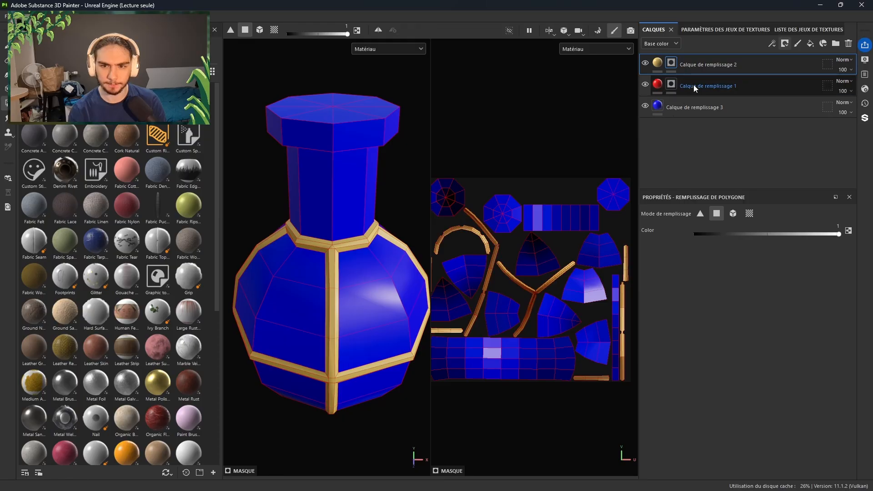
{"action": "left_click", "coordinate": [676, 83]}
{"action": "mouse_move", "coordinate": [448, 203]}
{"action": "left_mouse_down"}
{"action": "mouse_move", "coordinate": [450, 183]}
{"action": "mouse_move", "coordinate": [451, 195]}
{"action": "left_mouse_up"}
{"action": "middle_click_drag", "start_coordinate": [452, 195], "coordinate": [483, 193], "text": "alt"}
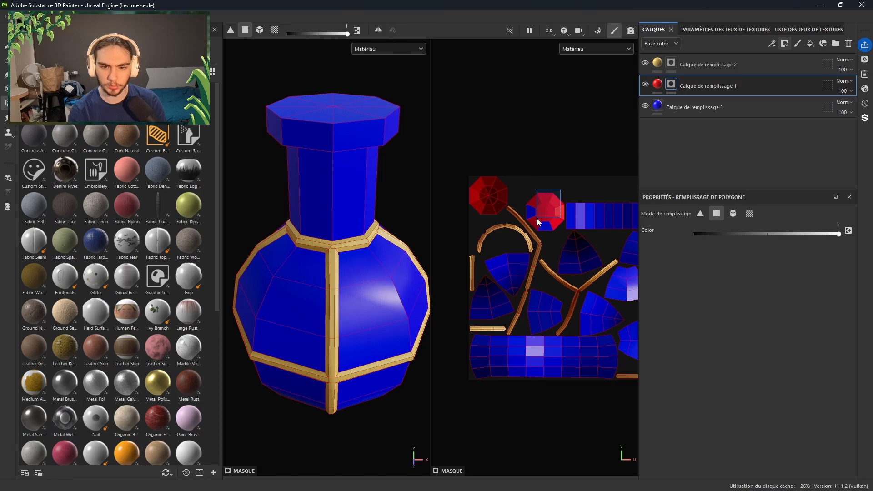
{"action": "left_click_drag", "start_coordinate": [537, 222], "coordinate": [535, 222]}
{"action": "middle_click_drag", "start_coordinate": [590, 211], "coordinate": [531, 221], "text": "alt"}
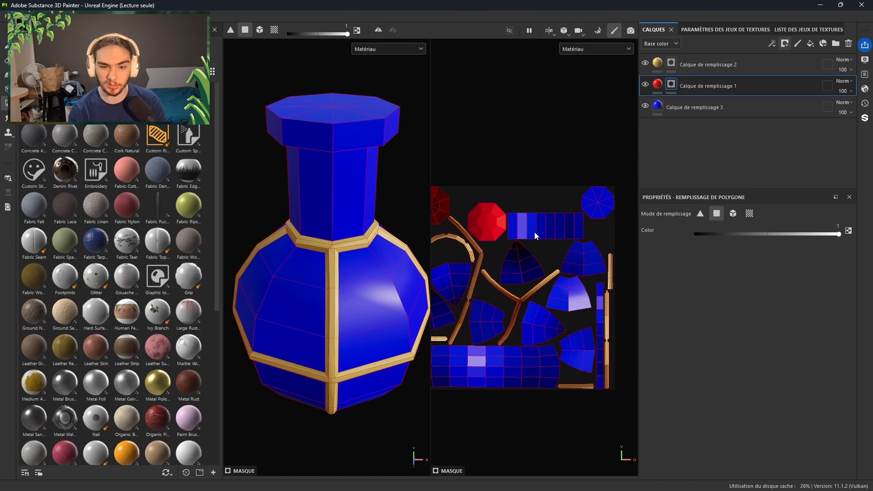
{"action": "middle_click_drag", "start_coordinate": [546, 276], "coordinate": [579, 203], "text": "alt"}
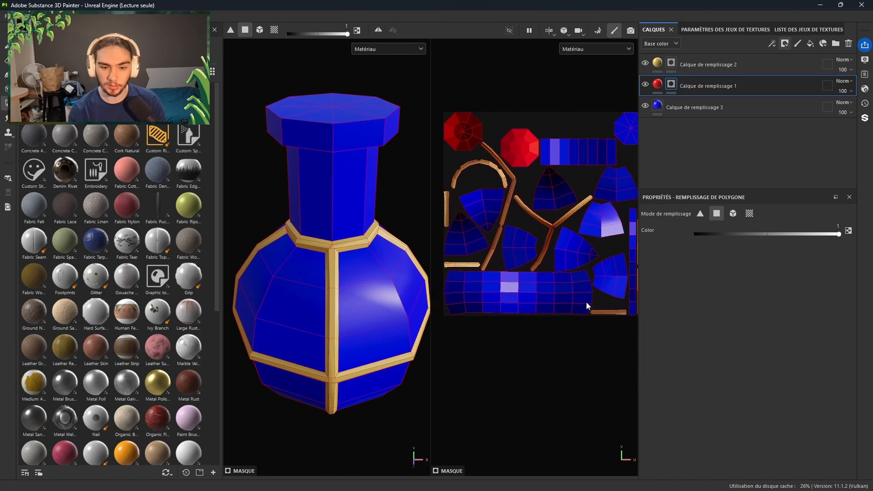
{"action": "left_click_drag", "start_coordinate": [531, 296], "coordinate": [455, 280]}
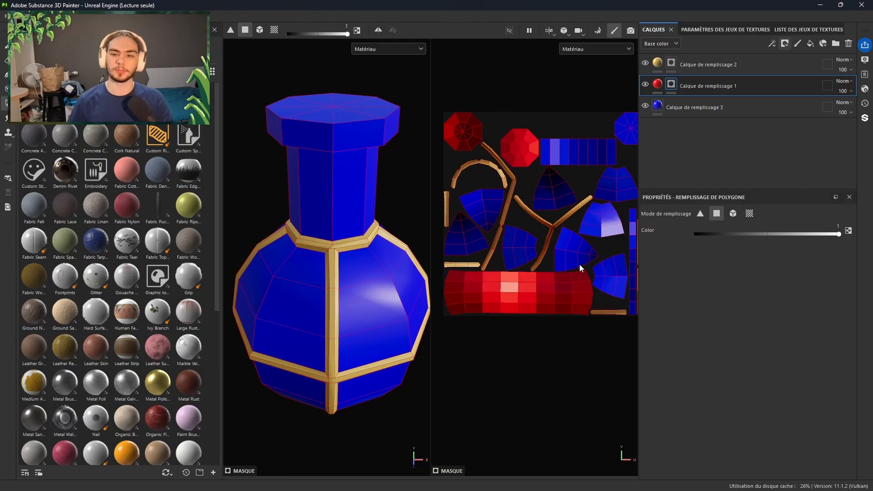
- Change Calque de remplissage 1's base color to a slightly darker, less saturated red
{"action": "left_click", "coordinate": [655, 89]}
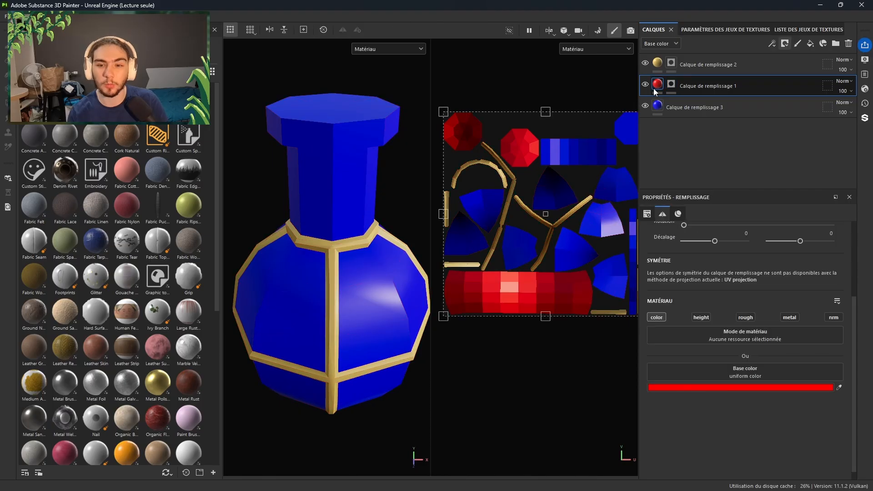
{"action": "left_click", "coordinate": [766, 387]}
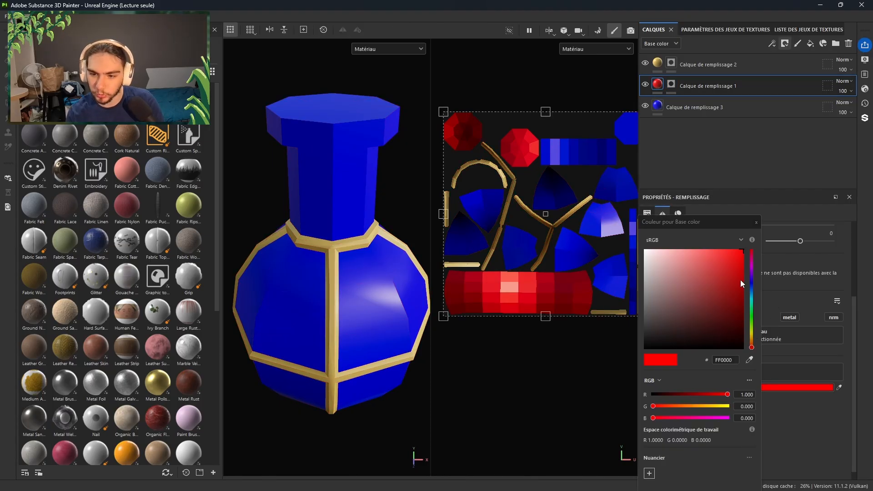
{"action": "left_click", "coordinate": [737, 277]}
{"action": "mouse_move", "coordinate": [749, 277]}
{"action": "left_mouse_down"}
{"action": "mouse_move", "coordinate": [763, 272]}
{"action": "mouse_move", "coordinate": [736, 272]}
{"action": "left_mouse_up"}
{"action": "left_click", "coordinate": [756, 222]}
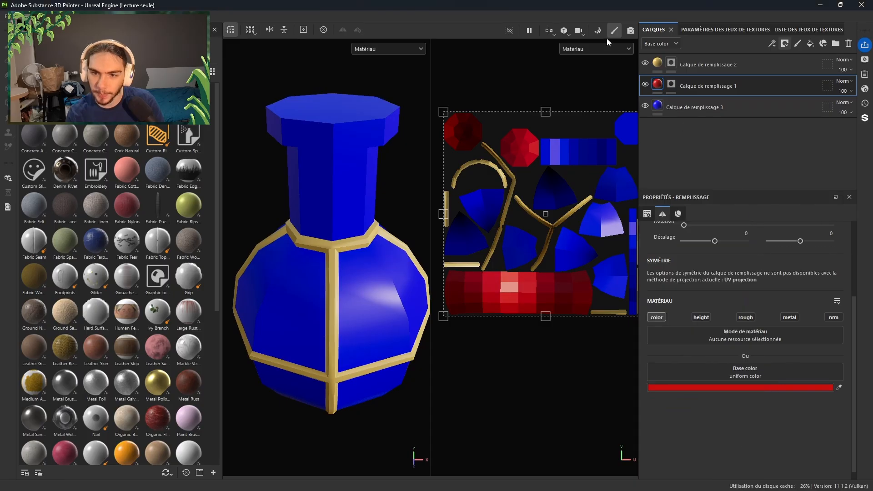
- Bake the selected mesh maps from Normal through Thickness for the potion and return to painting mode
{"action": "key", "text": "F8"}
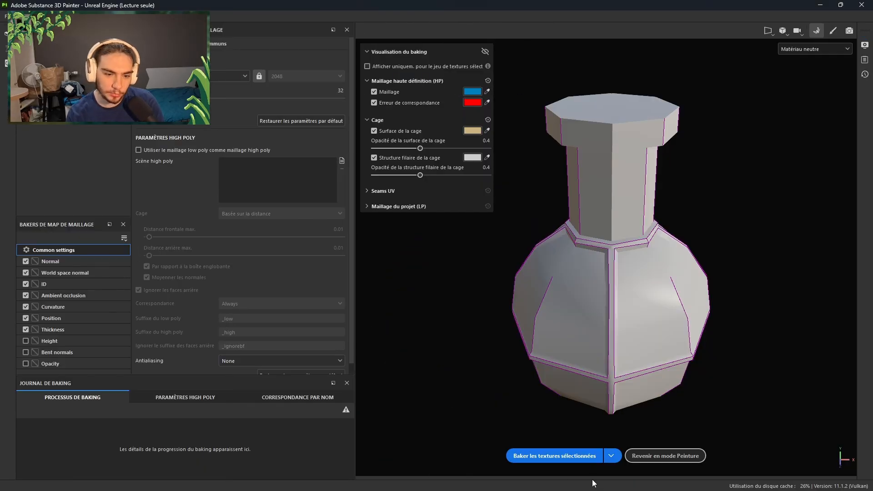
{"action": "left_click", "coordinate": [545, 459]}
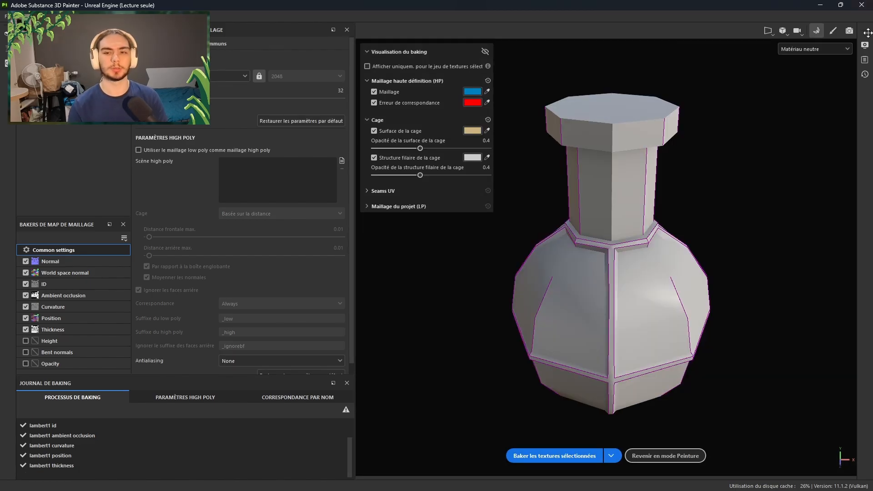
{"action": "left_click", "coordinate": [829, 31]}
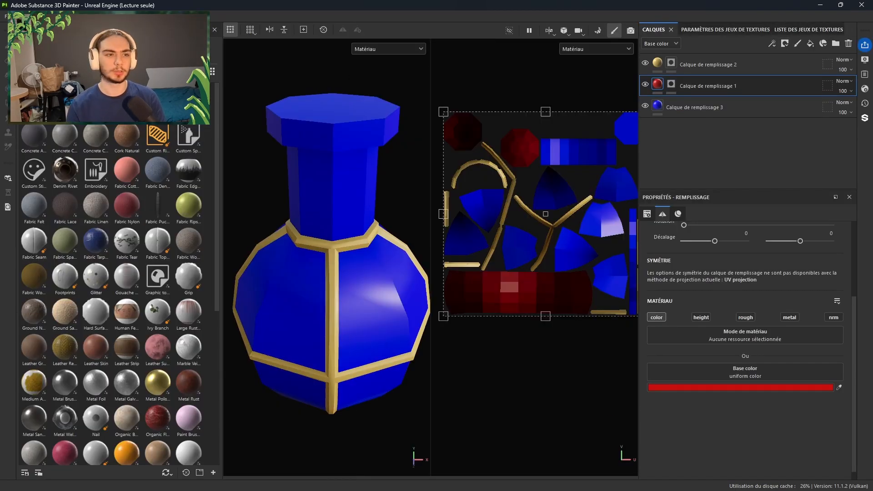
- Set the texture export output directory to D:/JV2/Prog/Maya_et_CO/Texture/RPG
{"action": "left_click", "coordinate": [7, 16]}
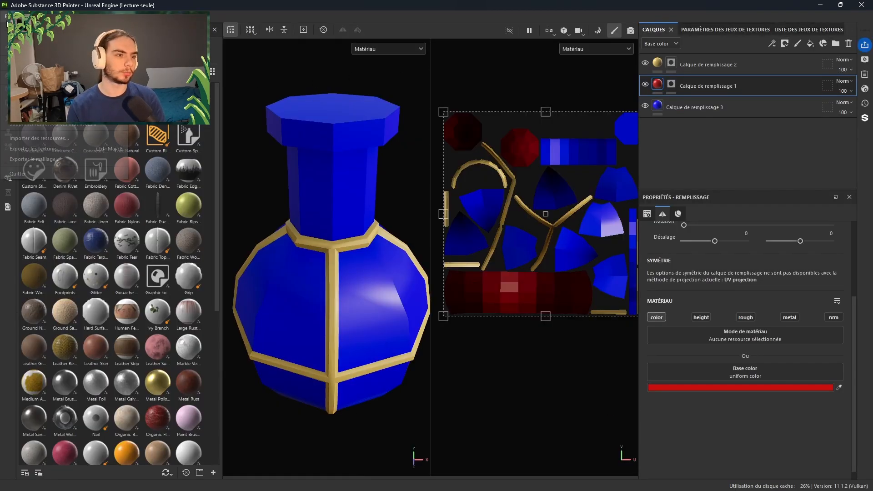
{"action": "left_click", "coordinate": [59, 149]}
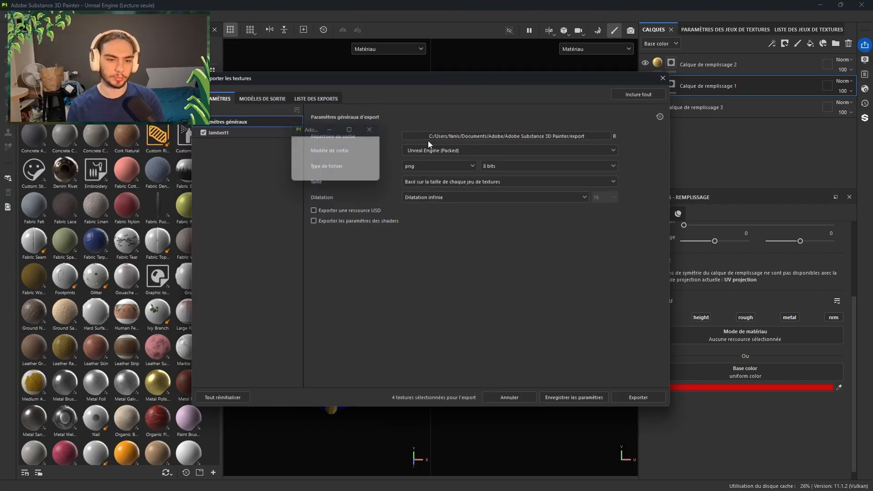
{"action": "left_click", "coordinate": [455, 135]}
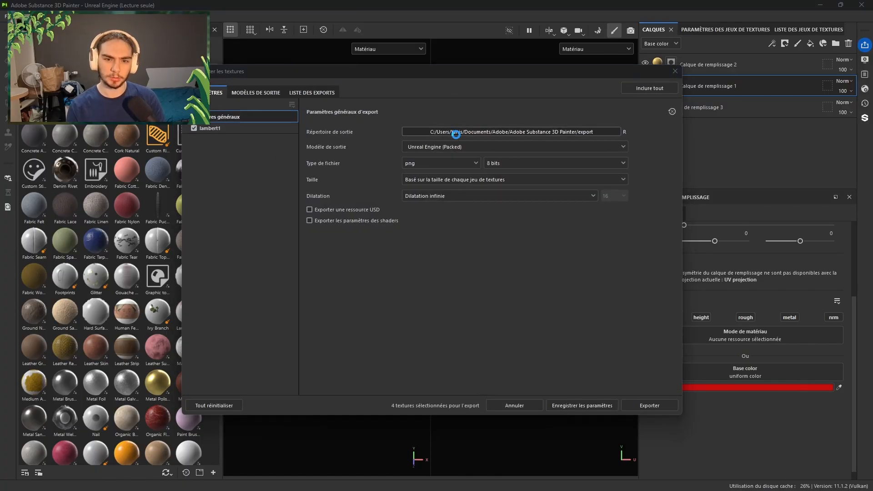
{"action": "left_click", "coordinate": [14, 441]}
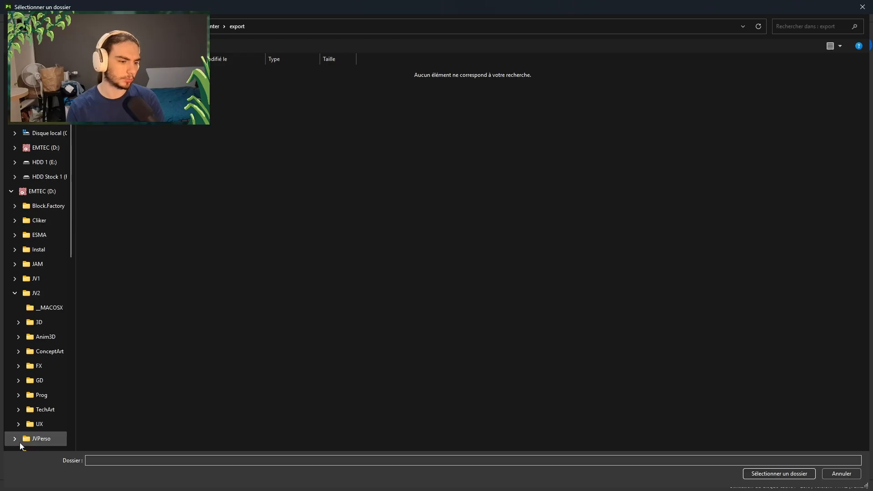
{"action": "left_click", "coordinate": [50, 395]}
{"action": "left_click", "coordinate": [182, 73]}
{"action": "double_click", "coordinate": [136, 73]}
{"action": "left_click", "coordinate": [137, 72]}
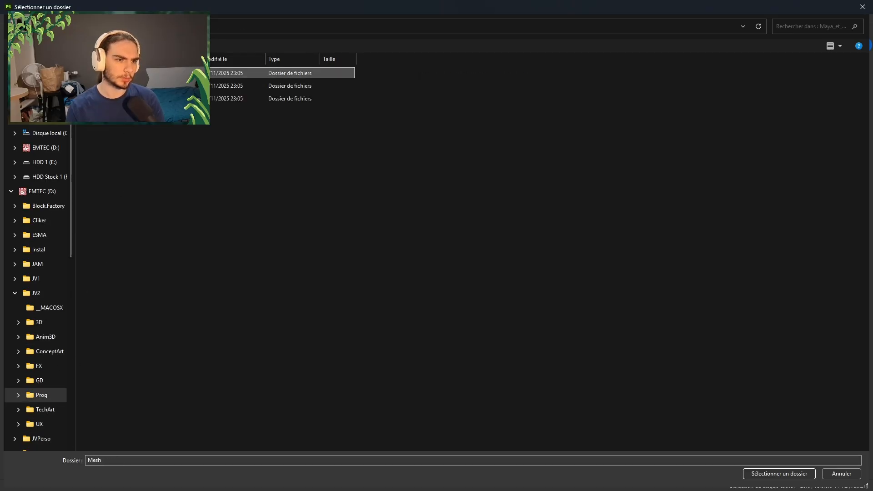
{"action": "double_click", "coordinate": [137, 86]}
{"action": "left_click", "coordinate": [137, 85]}
{"action": "double_click", "coordinate": [136, 86]}
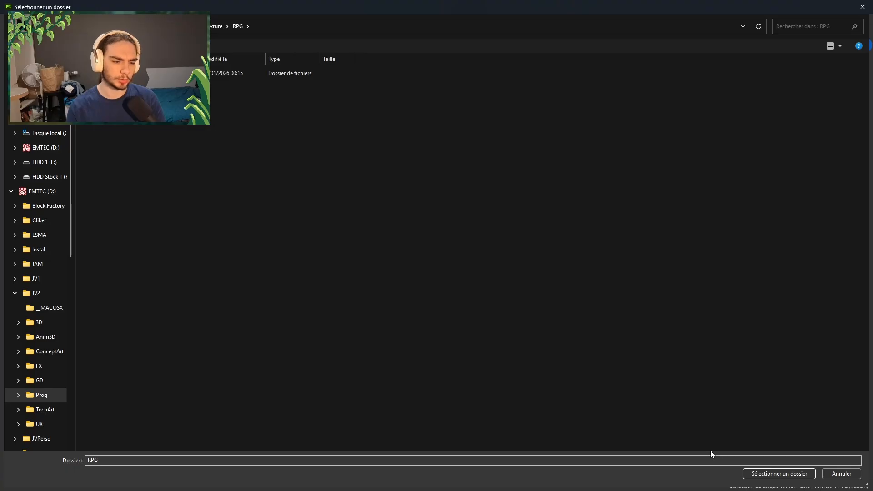
{"action": "left_click", "coordinate": [779, 474]}
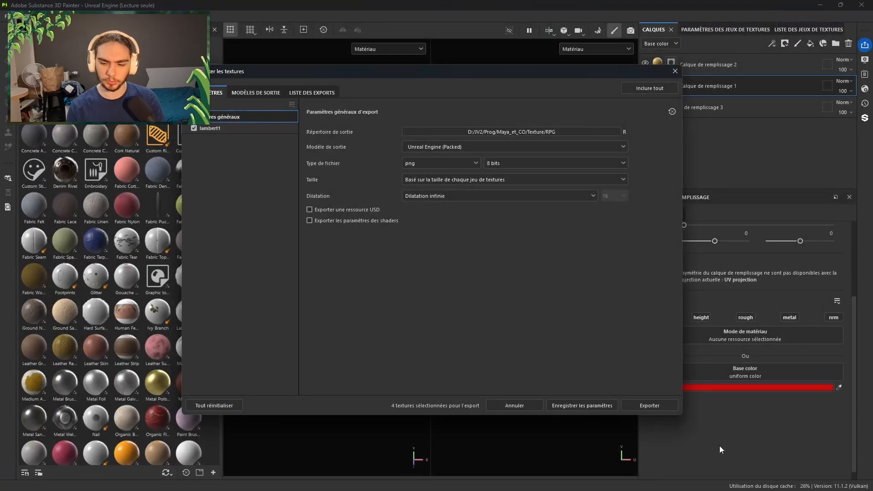
- Save the texture export settings and reopen the export dialog
{"action": "left_click", "coordinate": [590, 403]}
{"action": "left_click", "coordinate": [6, 16]}
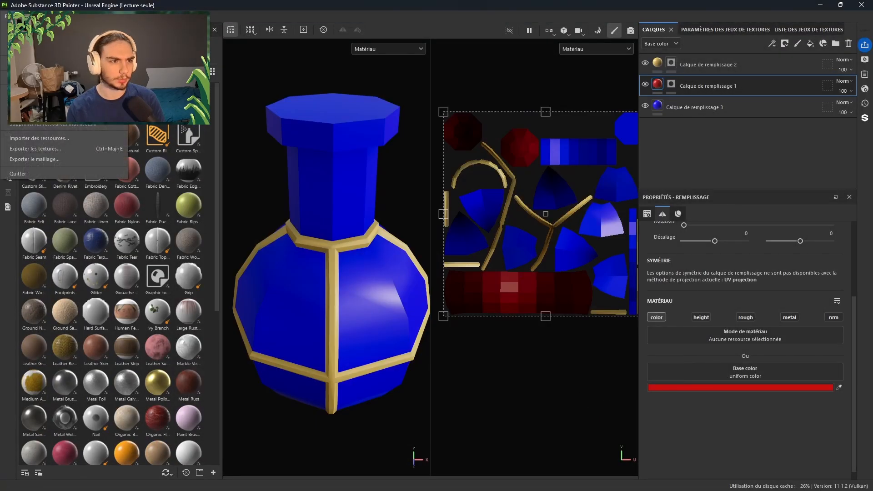
{"action": "left_click", "coordinate": [46, 149]}
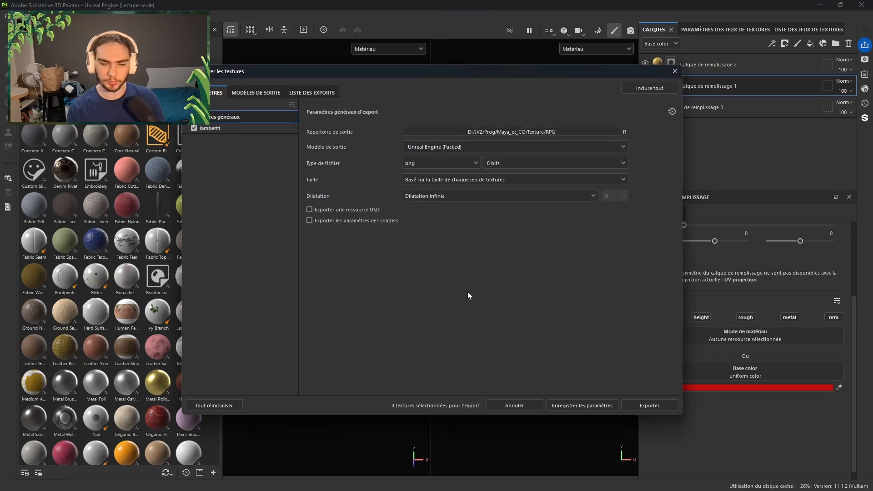
- Export the heal potion's textures with the current settings and close the export dialog
{"action": "left_click", "coordinate": [662, 407]}
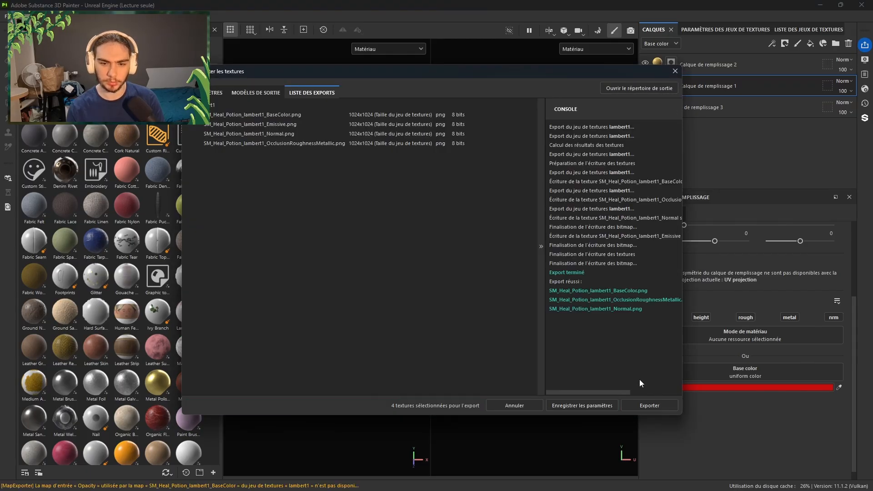
{"action": "left_click", "coordinate": [675, 71]}
- Create a new project from SM_Resistance_Potion.fbx at 1024 document resolution, discarding the heal potion project's unsaved changes
{"action": "left_click", "coordinate": [6, 16]}
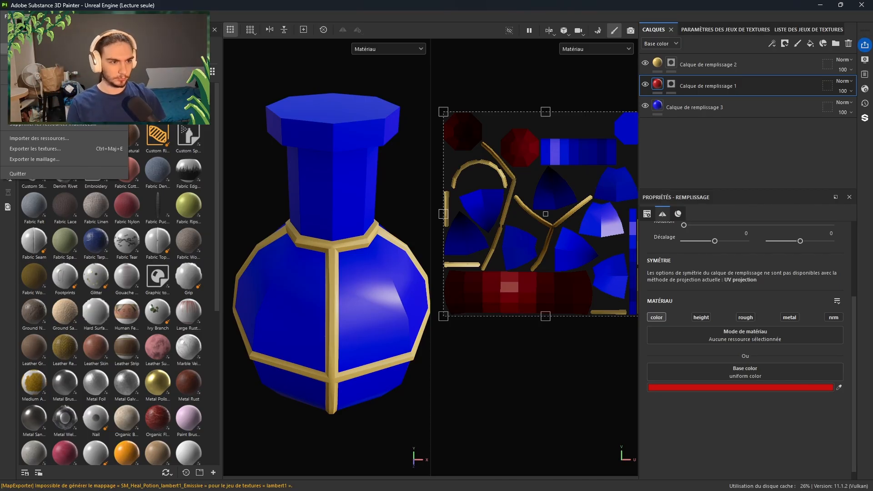
{"action": "left_click", "coordinate": [27, 28]}
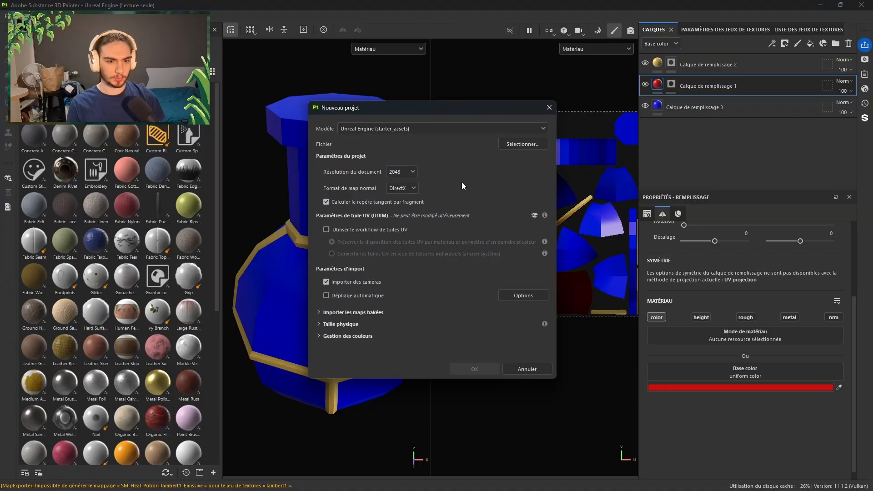
{"action": "left_click", "coordinate": [413, 172]}
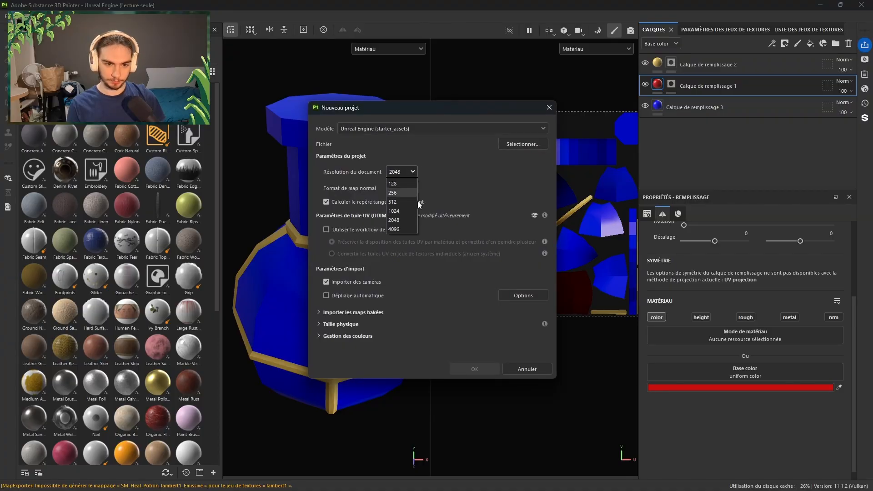
{"action": "left_click", "coordinate": [403, 210]}
{"action": "left_click", "coordinate": [524, 145]}
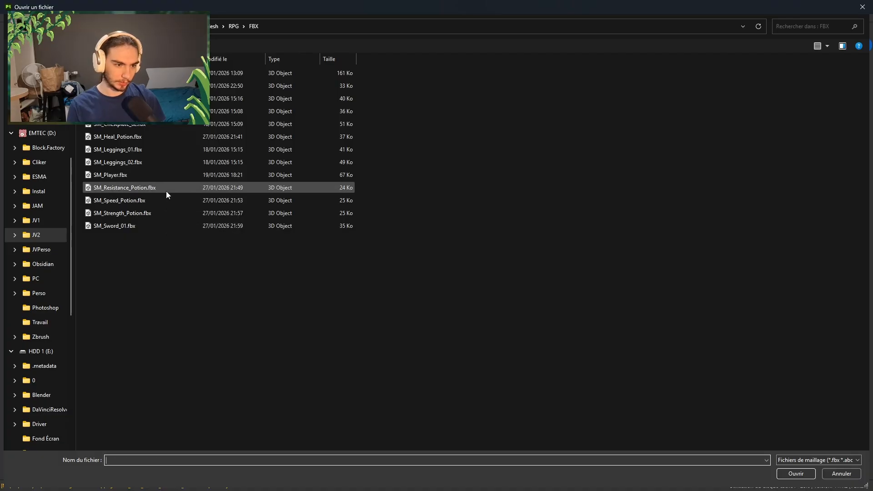
{"action": "double_click", "coordinate": [165, 191]}
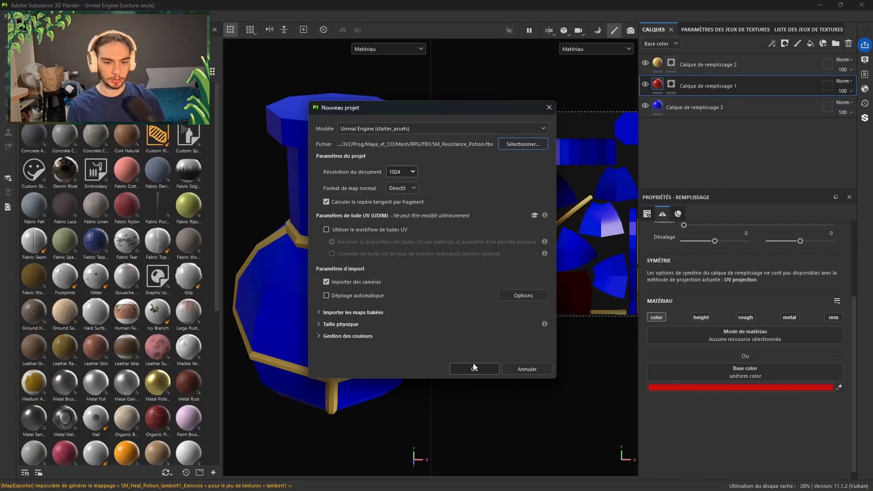
{"action": "left_click", "coordinate": [474, 368]}
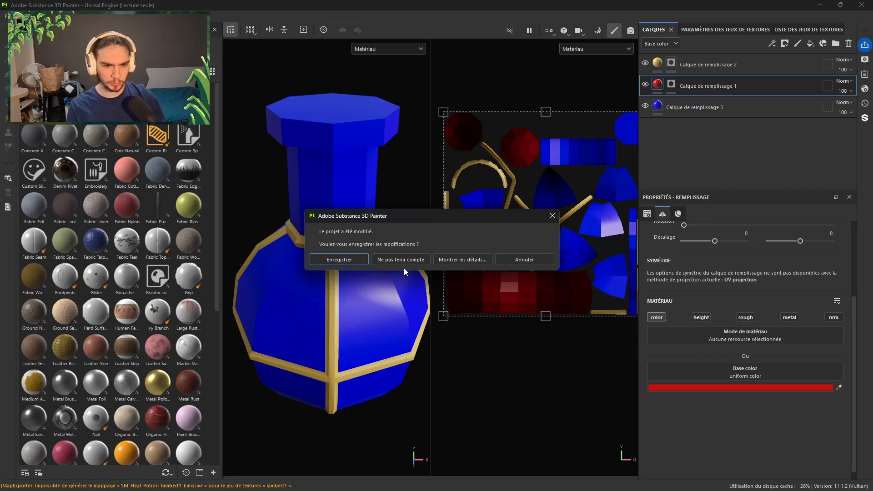
{"action": "left_click", "coordinate": [397, 262]}
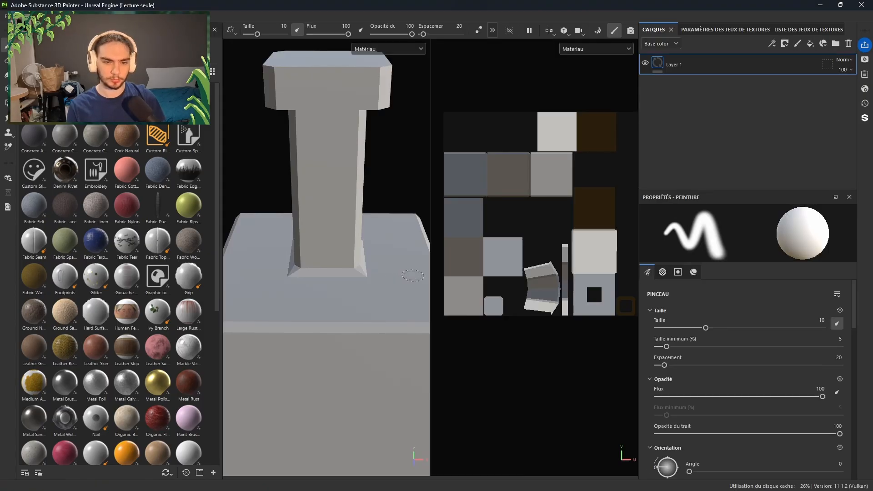
- Add two fill layers to the resistance potion and delete Layer 1
{"action": "left_click", "coordinate": [811, 44]}
{"action": "left_click", "coordinate": [810, 43]}
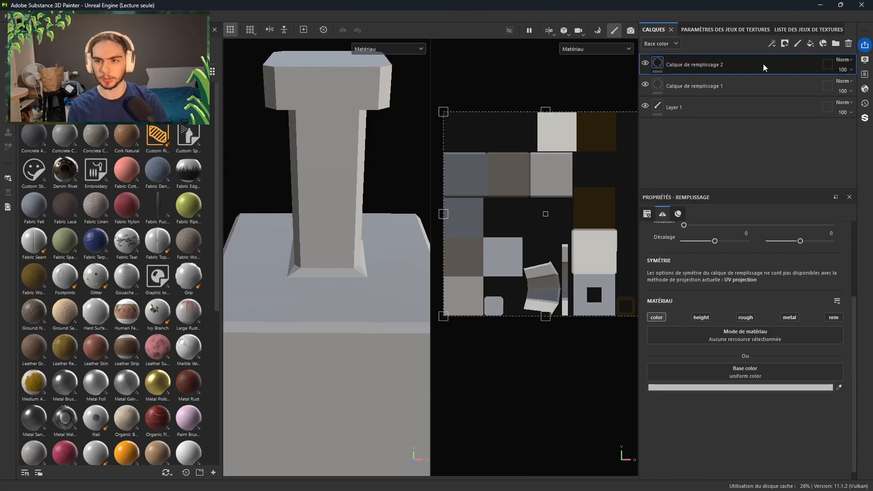
{"action": "left_click", "coordinate": [675, 108]}
{"action": "key", "text": "Delete"}
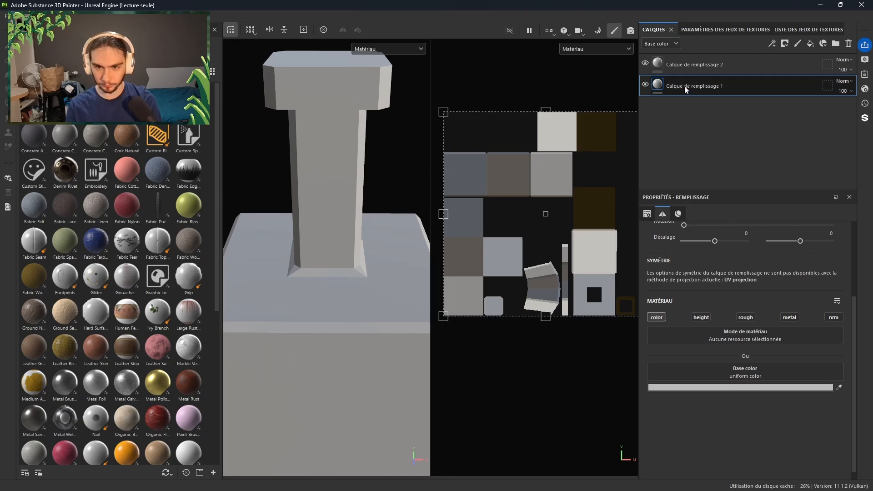
- Set Calque de remplissage 2's base color to pure blue, 0000FF
{"action": "left_click", "coordinate": [710, 388]}
{"action": "left_click_drag", "start_coordinate": [755, 417], "coordinate": [727, 407]}
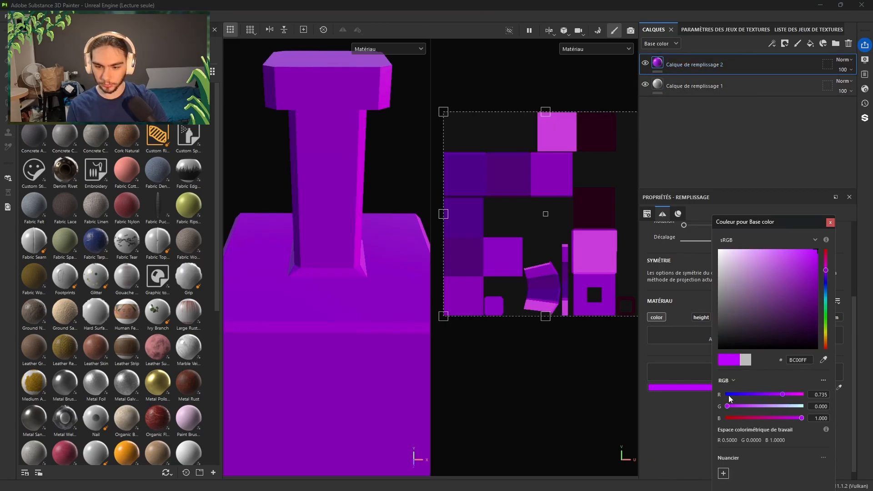
{"action": "left_click_drag", "start_coordinate": [783, 395], "coordinate": [727, 395]}
- Set Calque de remplissage 1's base color to orange, E77E18
{"action": "left_click", "coordinate": [703, 87]}
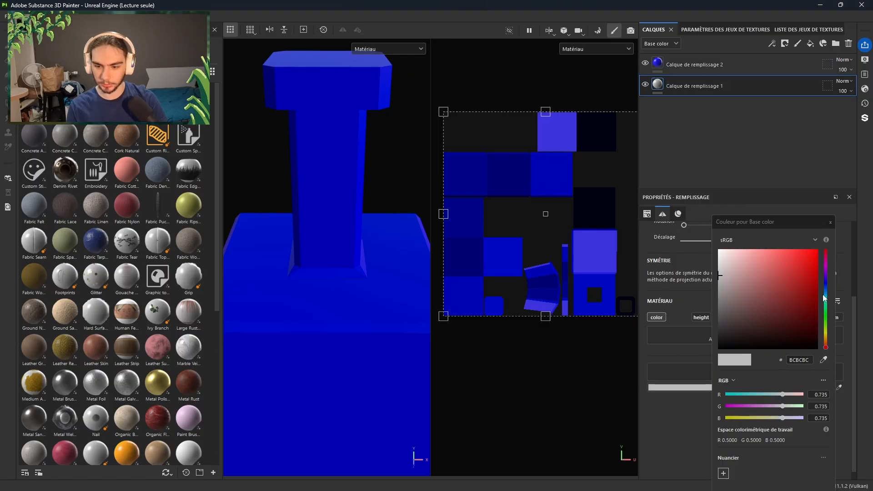
{"action": "left_click_drag", "start_coordinate": [825, 344], "coordinate": [828, 341]}
{"action": "left_click_drag", "start_coordinate": [811, 306], "coordinate": [808, 260]}
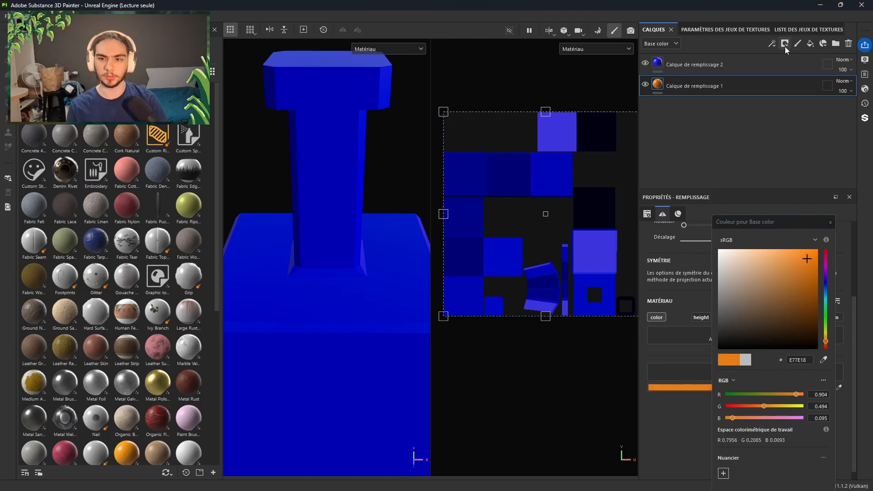
- Add a white mask to Calque de remplissage 2 and polygon-fill the six orange-intended square UV islands with mask value 0
{"action": "left_click", "coordinate": [769, 60]}
{"action": "left_click", "coordinate": [786, 44]}
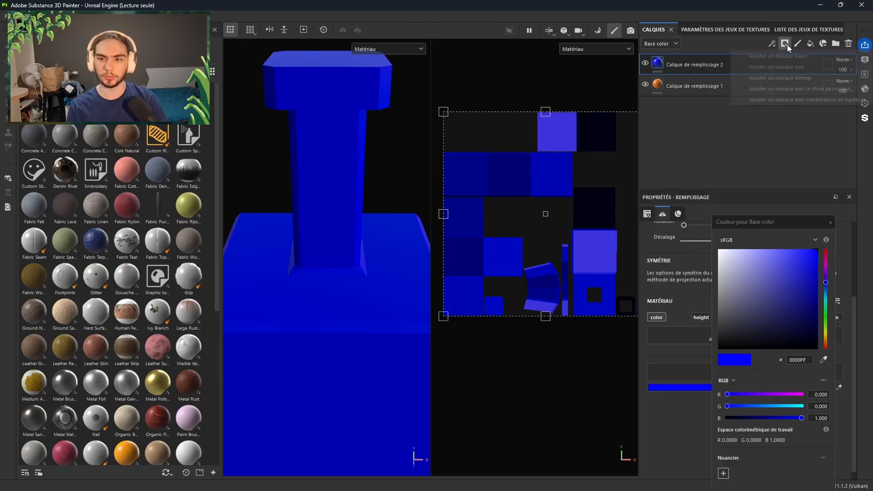
{"action": "left_click", "coordinate": [783, 63]}
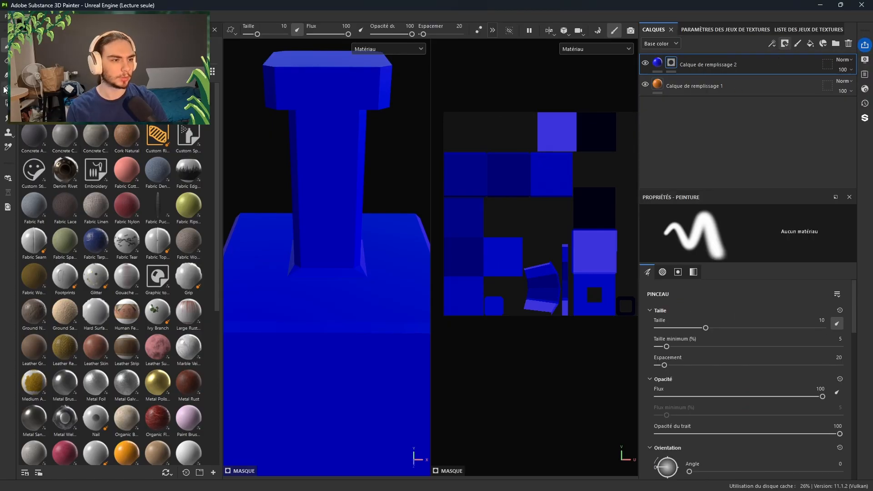
{"action": "left_click", "coordinate": [7, 103]}
{"action": "left_click", "coordinate": [471, 257]}
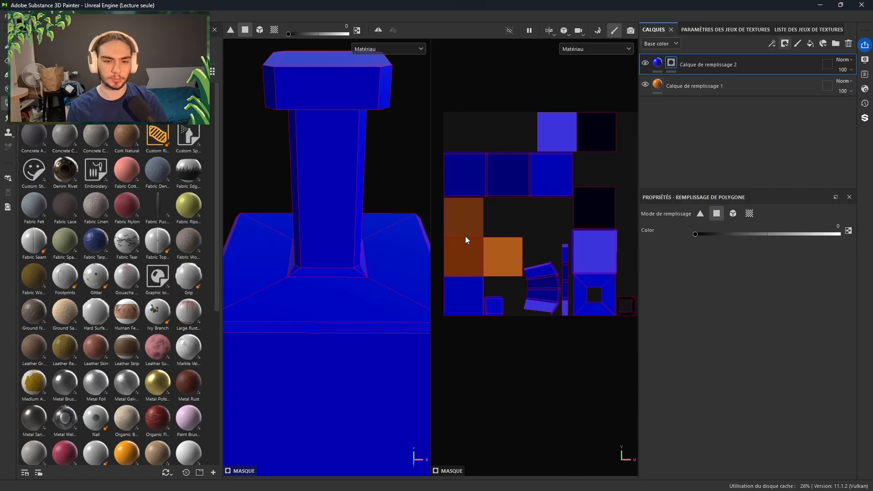
{"action": "left_click", "coordinate": [563, 142]}
{"action": "left_click", "coordinate": [590, 133]}
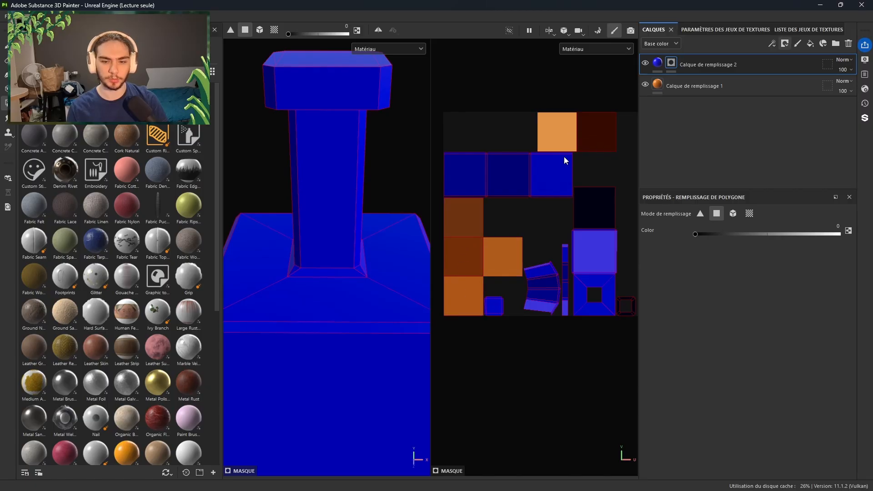
{"action": "scroll", "coordinate": [596, 193], "scroll_direction": "down", "scroll_amount": 2}
{"action": "middle_click_drag", "start_coordinate": [596, 193], "coordinate": [562, 206]}
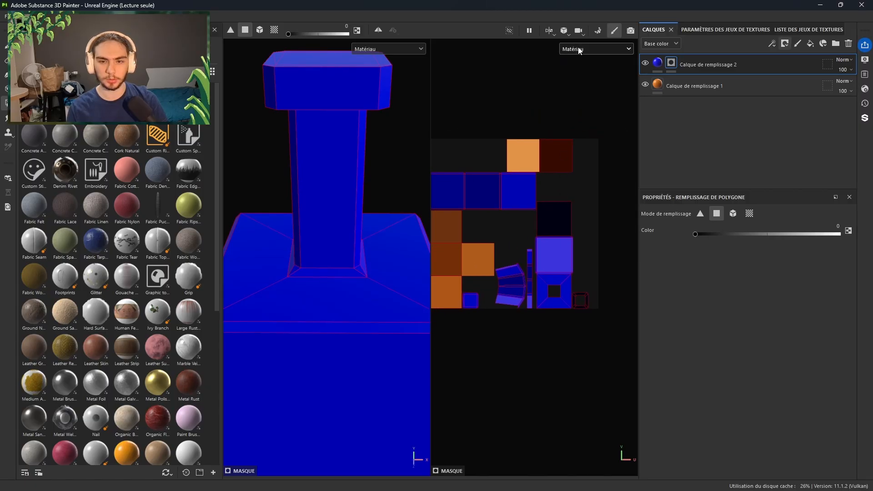
- Bake the selected mesh maps from Normal through Thickness for the resistance potion and return to painting mode
{"action": "key", "text": "ctrl+b"}
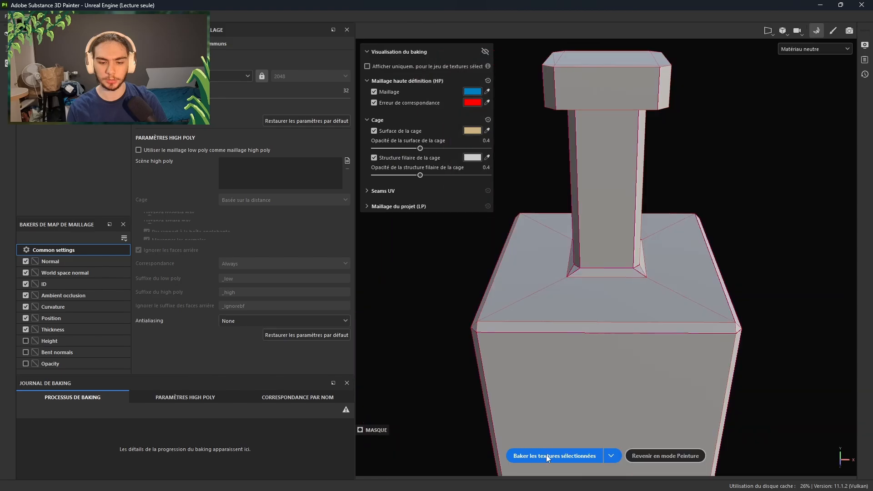
{"action": "left_click", "coordinate": [547, 455]}
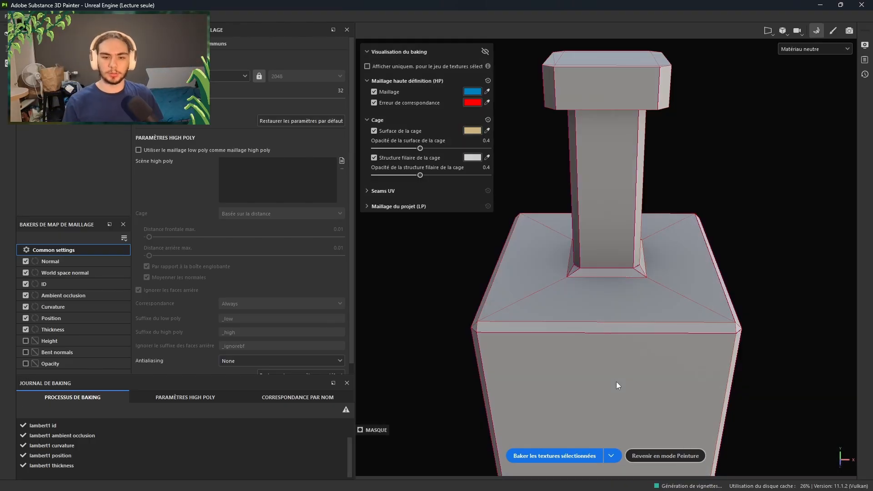
{"action": "left_click", "coordinate": [828, 32]}
- Export the resistance potion's textures to D:/JV2/Prog/Maya_et_CO/Texture/RPG and close the export dialog
{"action": "left_click", "coordinate": [11, 17]}
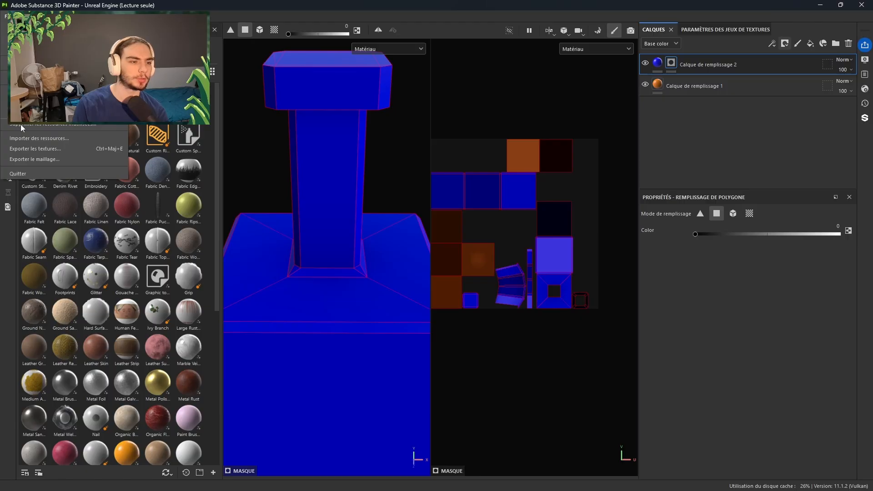
{"action": "left_click", "coordinate": [35, 148]}
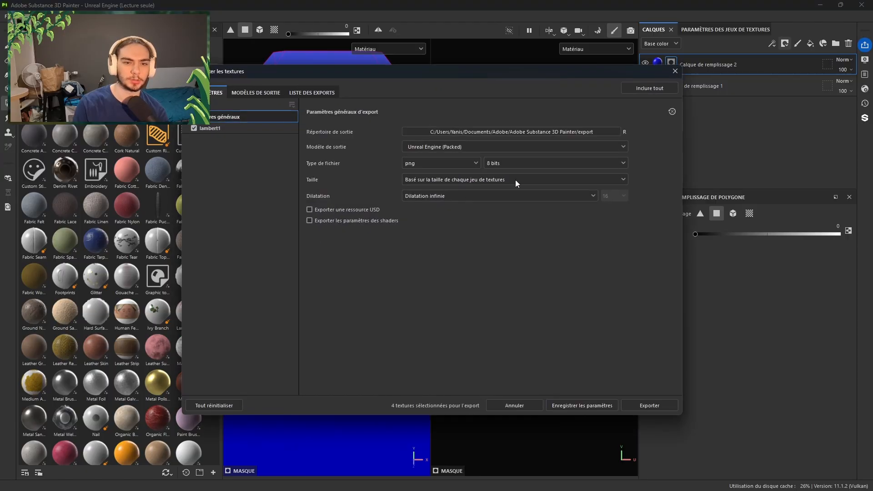
{"action": "left_click", "coordinate": [602, 131]}
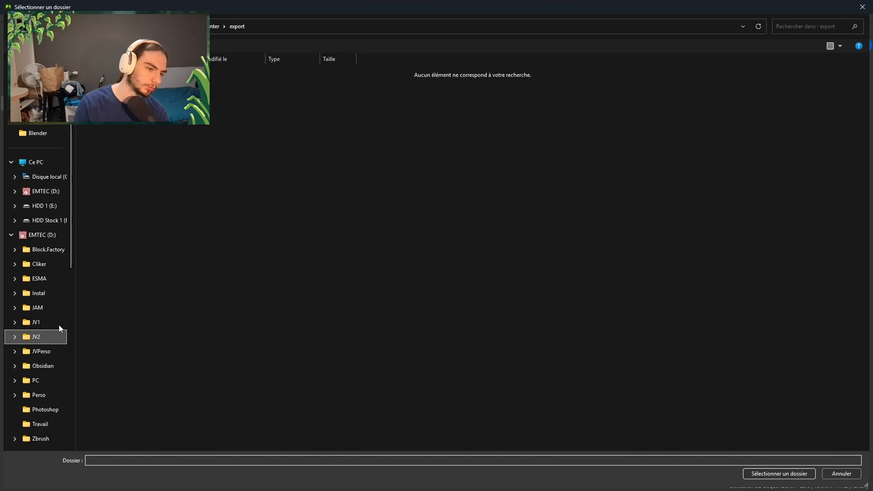
{"action": "left_click", "coordinate": [50, 335]}
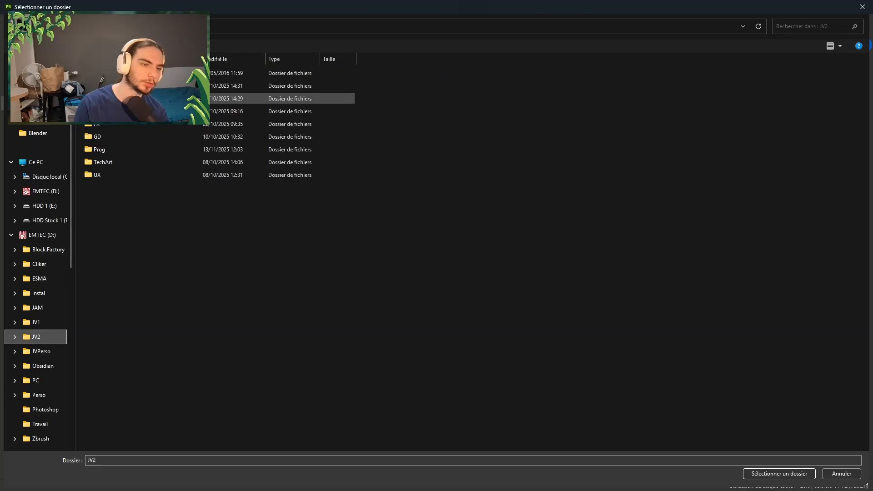
{"action": "left_click", "coordinate": [129, 149]}
{"action": "double_click", "coordinate": [127, 149]}
{"action": "double_click", "coordinate": [137, 73]}
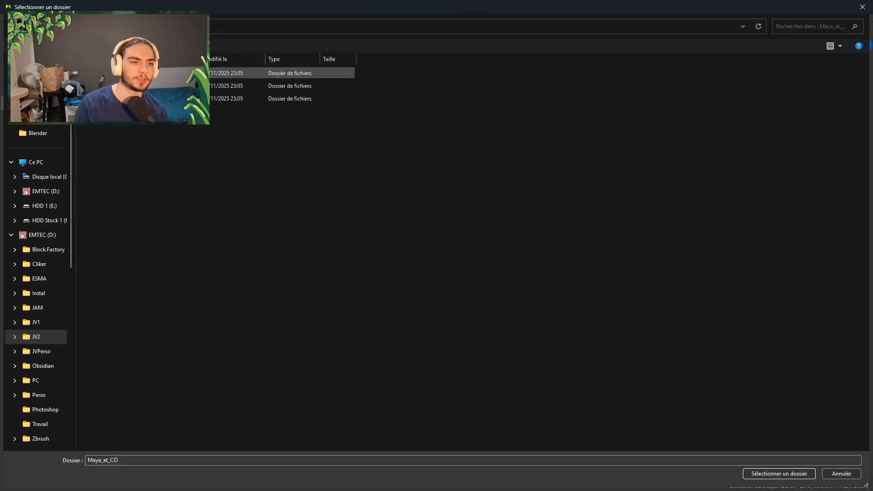
{"action": "left_click", "coordinate": [136, 73]}
{"action": "double_click", "coordinate": [137, 86]}
{"action": "double_click", "coordinate": [137, 86]}
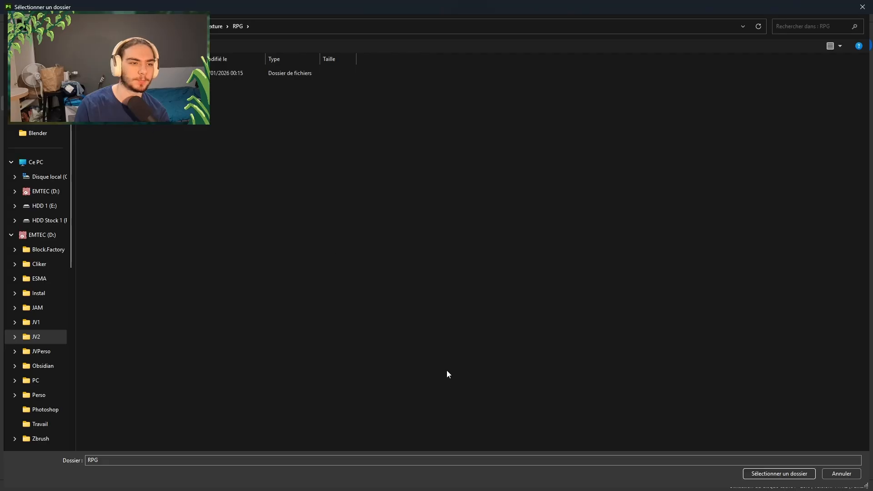
{"action": "left_click", "coordinate": [757, 473]}
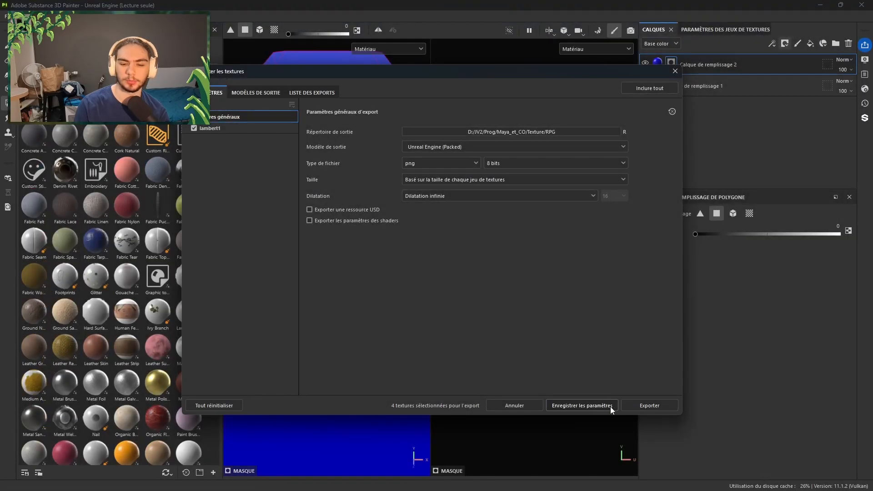
{"action": "left_click", "coordinate": [635, 406]}
{"action": "left_click", "coordinate": [676, 72]}
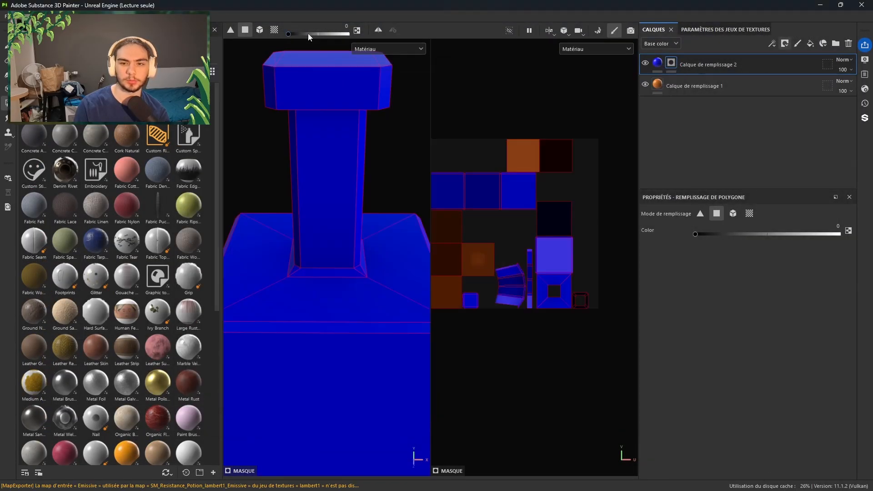
{"action": "left_click", "coordinate": [5, 16]}
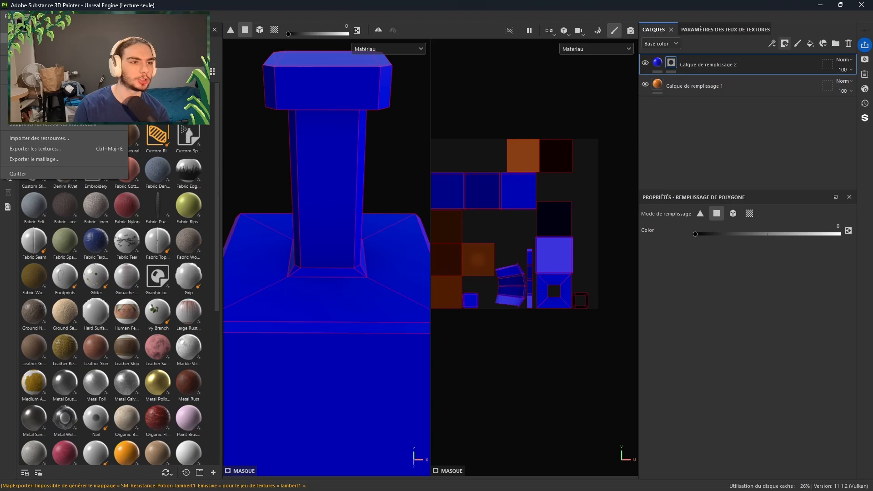
{"action": "left_click", "coordinate": [23, 38]}
{"action": "left_click", "coordinate": [862, 7]}
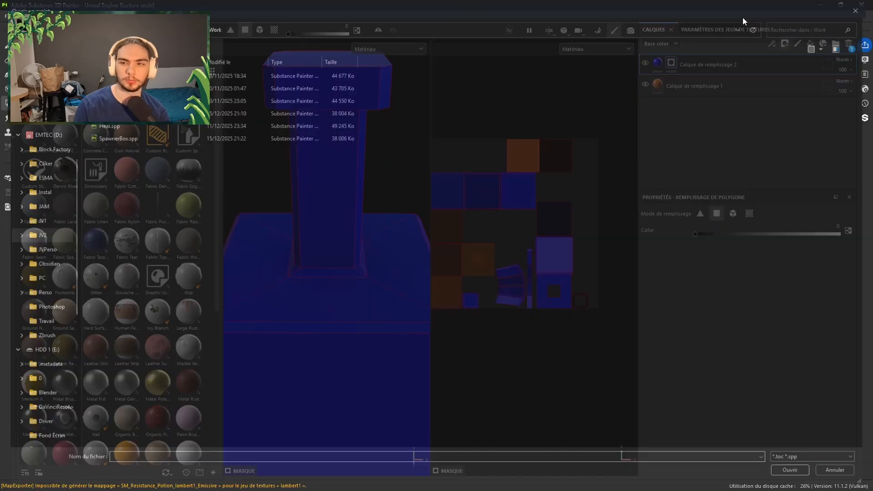
- Create a new project from SM_Speed_Potion.fbx at 1024 document resolution, discarding the resistance potion project's unsaved changes
{"action": "left_click", "coordinate": [6, 16]}
{"action": "left_click", "coordinate": [13, 27]}
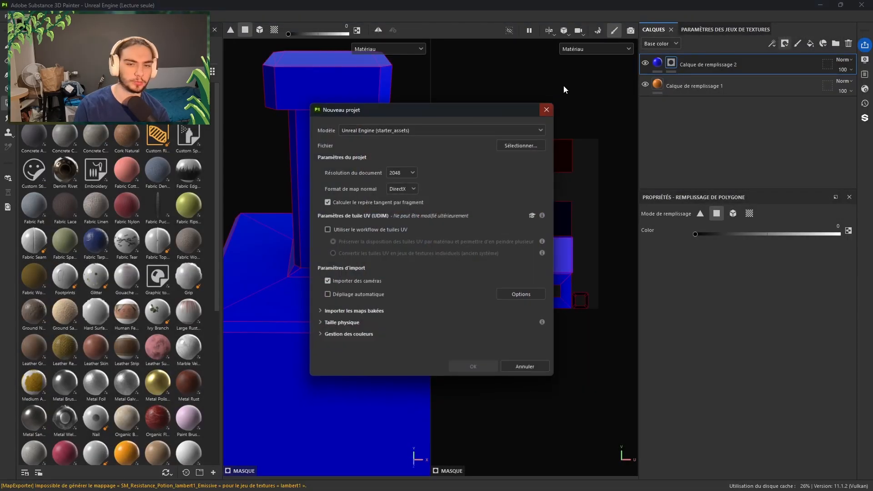
{"action": "left_click", "coordinate": [397, 172]}
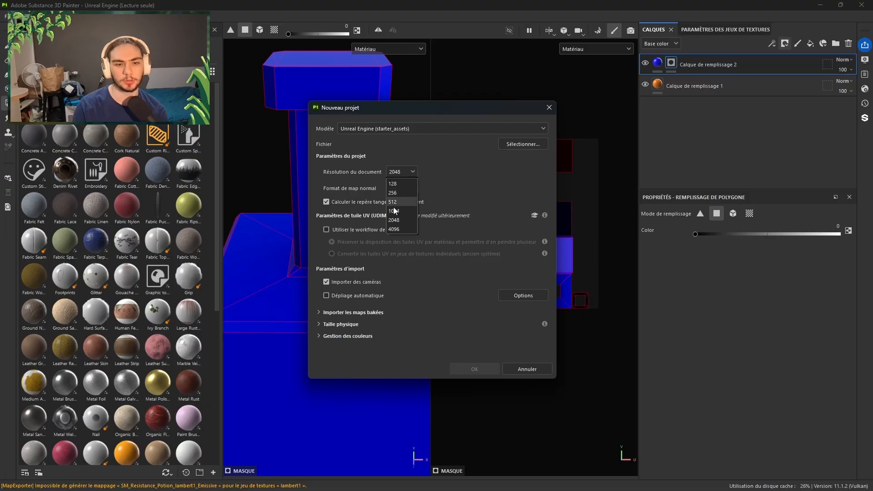
{"action": "left_click", "coordinate": [395, 211]}
{"action": "left_click", "coordinate": [514, 144]}
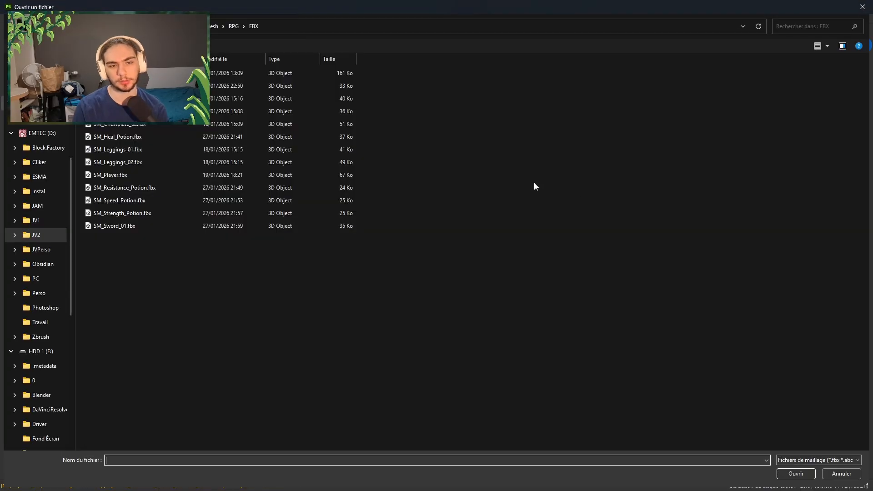
{"action": "left_click", "coordinate": [190, 202]}
{"action": "double_click", "coordinate": [189, 202]}
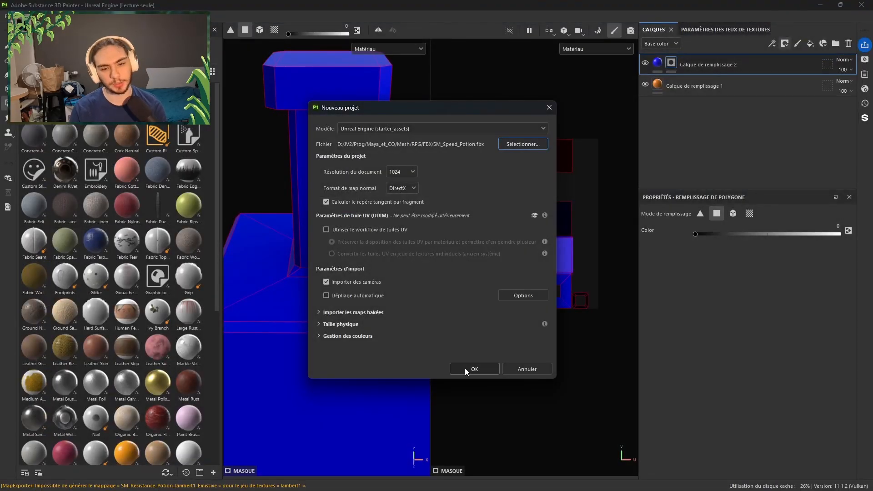
{"action": "left_click", "coordinate": [465, 369]}
{"action": "left_click", "coordinate": [412, 256]}
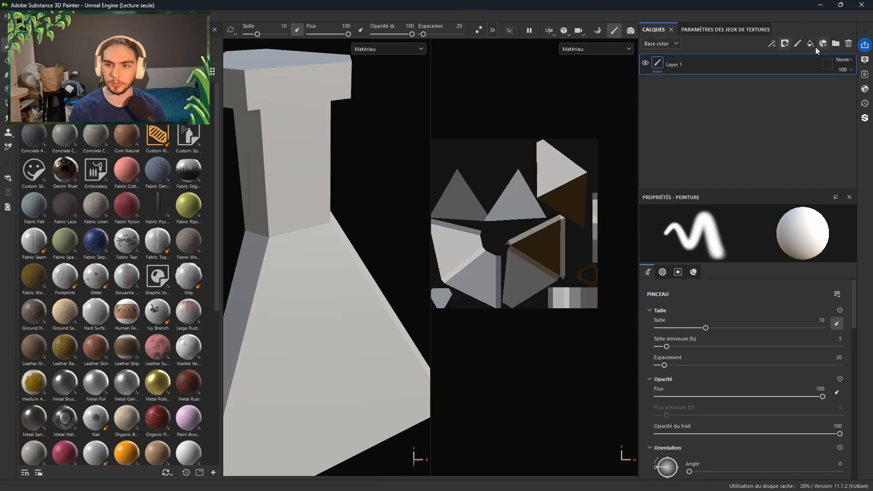
- Add two fill layers to the speed potion's layer stack and delete the default Layer 1
{"action": "left_click", "coordinate": [810, 43]}
{"action": "left_click", "coordinate": [810, 43]}
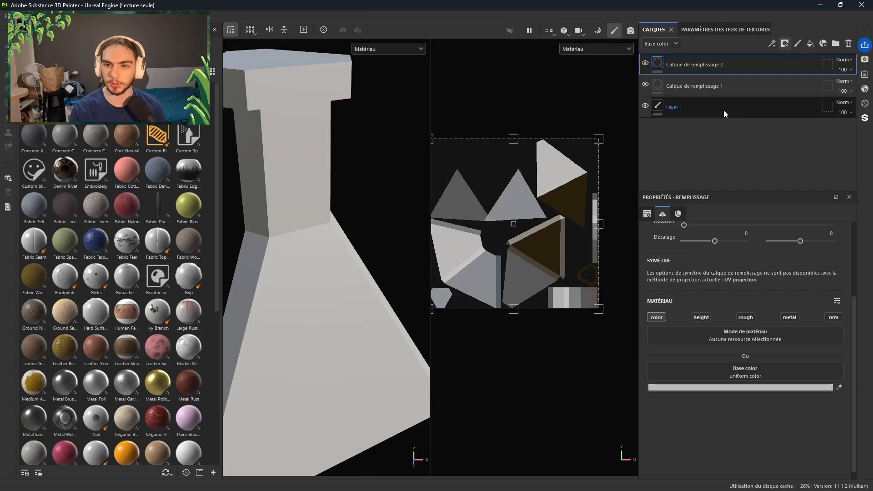
{"action": "left_click", "coordinate": [724, 110]}
{"action": "key", "text": "Delete"}
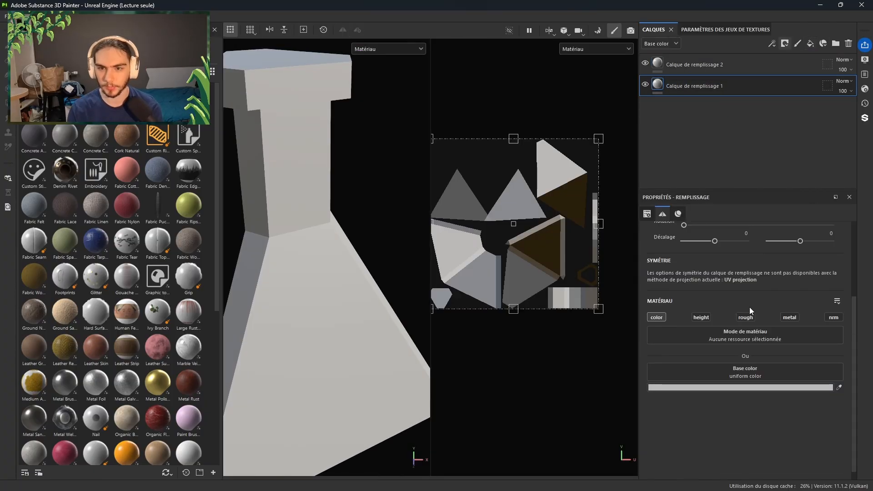
- Set the base color of Calque de remplissage 1 to cyan 5EFDFF
{"action": "left_click", "coordinate": [782, 388]}
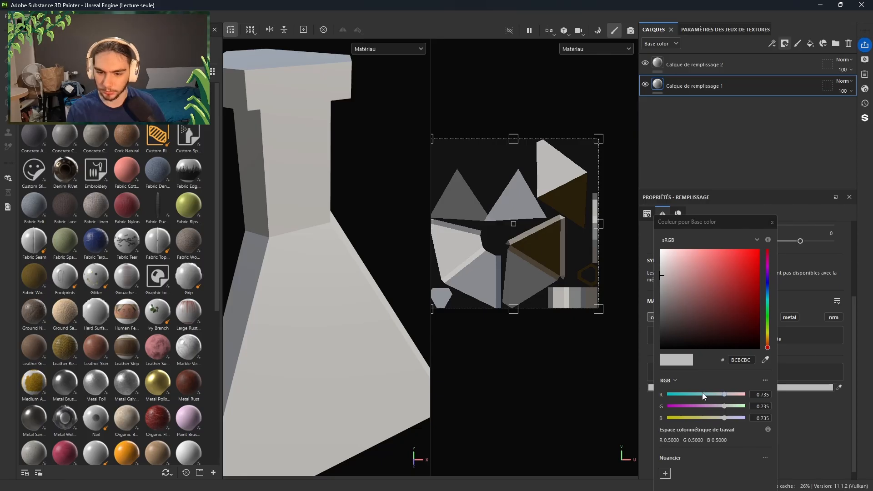
{"action": "left_click", "coordinate": [768, 301]}
{"action": "mouse_move", "coordinate": [754, 276]}
{"action": "left_mouse_down"}
{"action": "mouse_move", "coordinate": [754, 248]}
{"action": "mouse_move", "coordinate": [754, 260]}
{"action": "mouse_move", "coordinate": [739, 257]}
{"action": "mouse_move", "coordinate": [756, 260]}
{"action": "mouse_move", "coordinate": [722, 239]}
{"action": "left_mouse_up"}
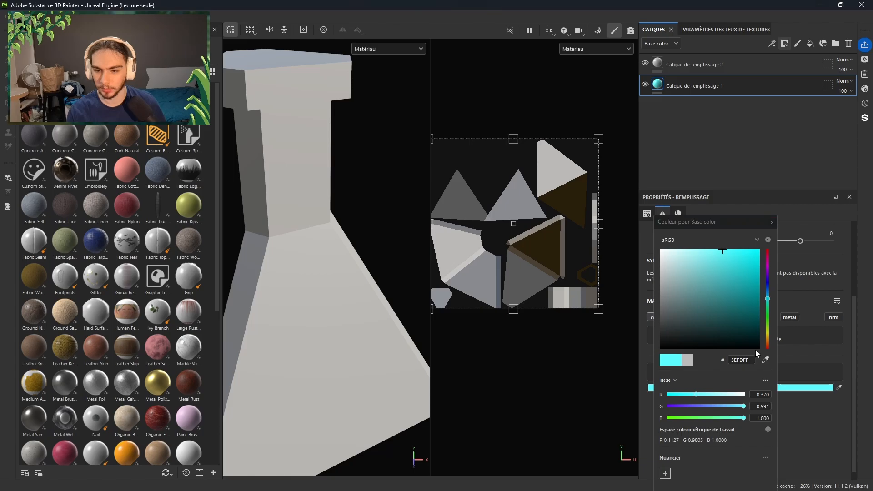
- Set the base color of Calque de remplissage 2 to pure blue 0000FF and close the color picker
{"action": "left_click", "coordinate": [669, 66]}
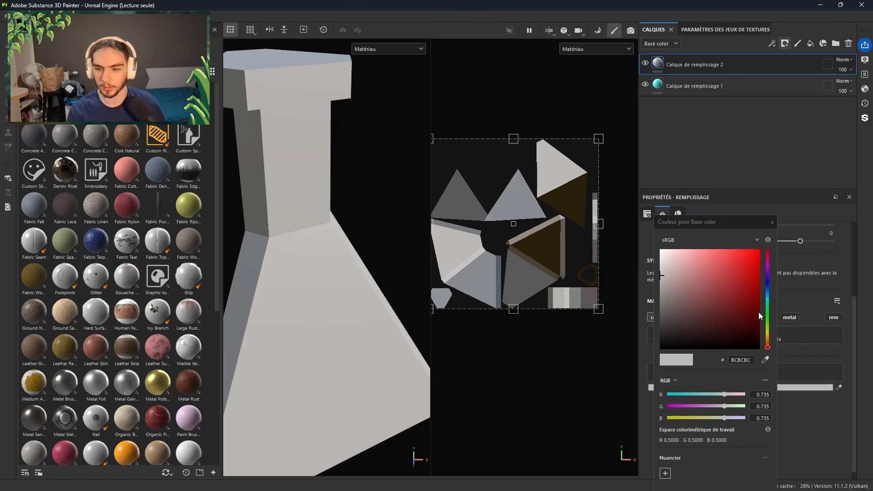
{"action": "left_click", "coordinate": [768, 283]}
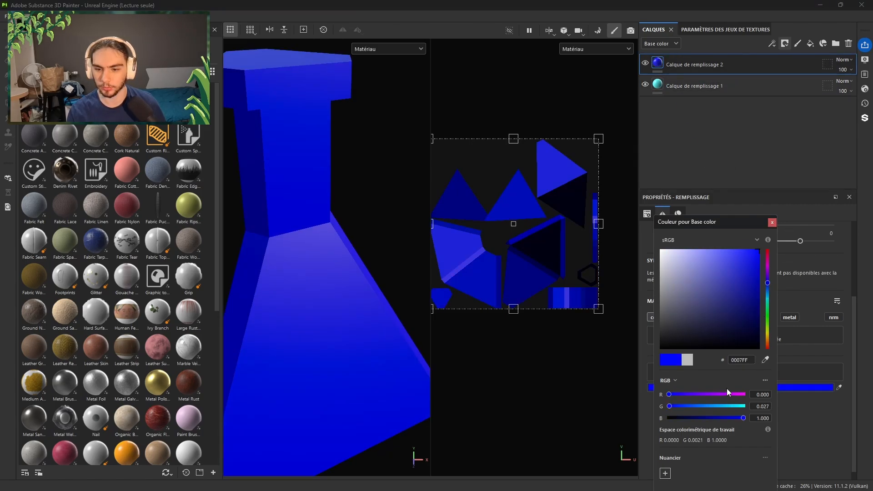
{"action": "left_click", "coordinate": [638, 397]}
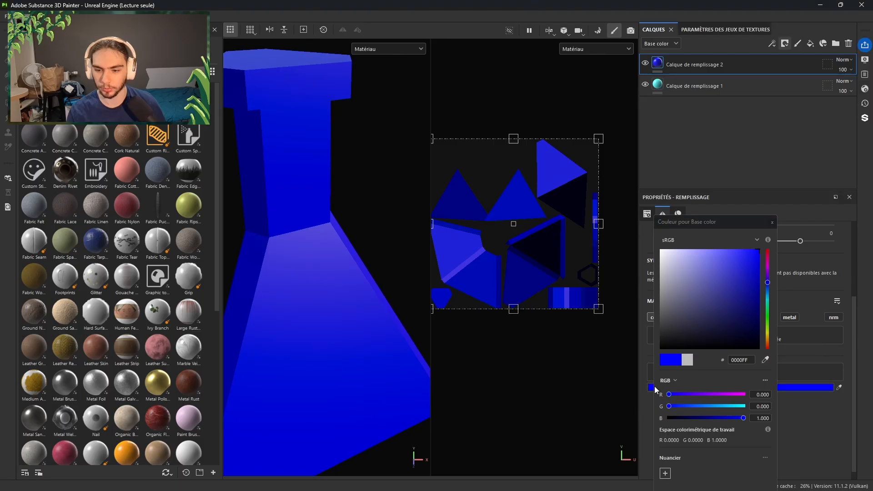
{"action": "left_click", "coordinate": [773, 223]}
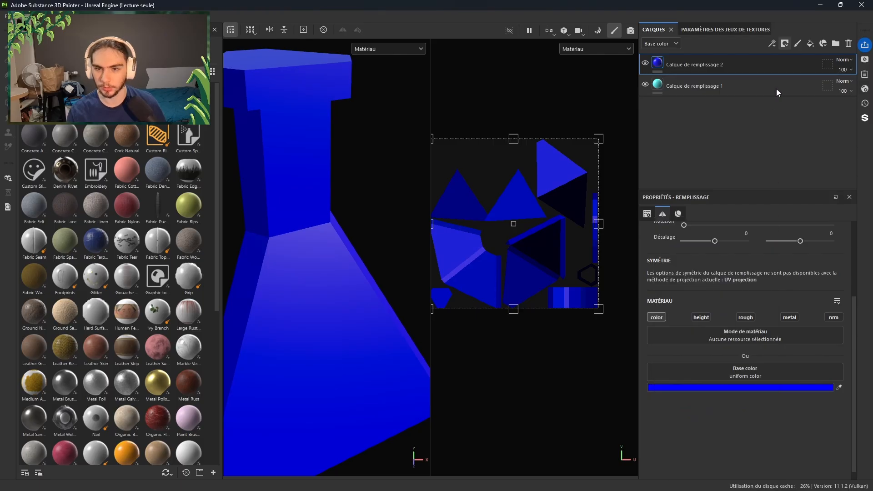
- Add a white mask to Calque de remplissage 2 and polygon-fill the four upper triangular UV islands with mask value 0
{"action": "left_click", "coordinate": [785, 44]}
{"action": "left_click", "coordinate": [788, 56]}
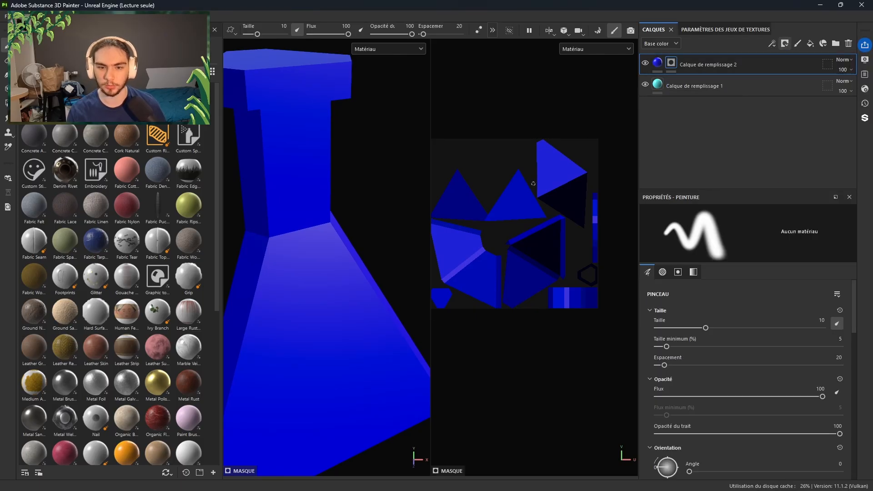
{"action": "scroll", "coordinate": [501, 182], "scroll_direction": "up", "scroll_amount": 2}
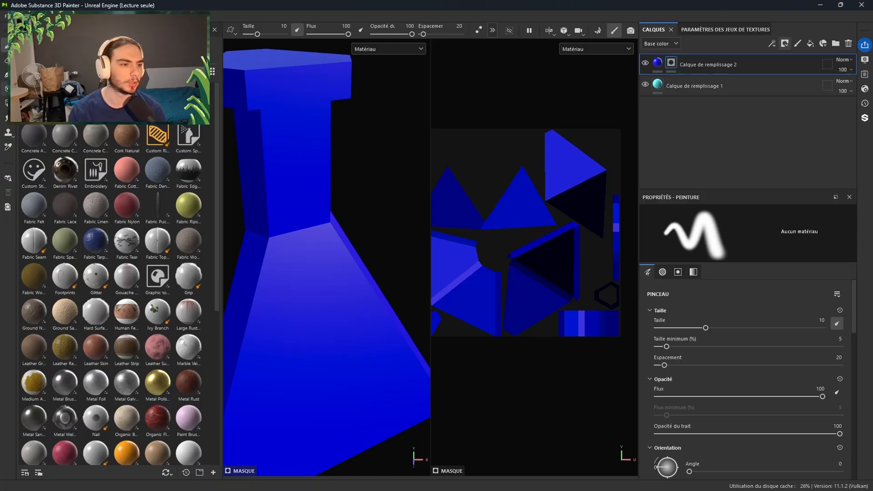
{"action": "left_click", "coordinate": [8, 103]}
{"action": "left_click", "coordinate": [518, 214]}
{"action": "left_click", "coordinate": [478, 224]}
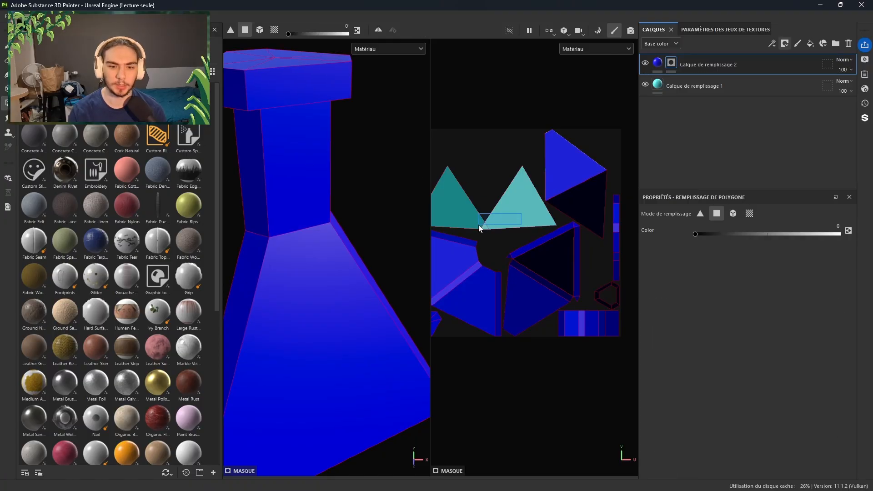
{"action": "left_click", "coordinate": [555, 159]}
{"action": "left_click", "coordinate": [575, 198]}
{"action": "scroll", "coordinate": [544, 198], "scroll_direction": "down", "scroll_amount": 2}
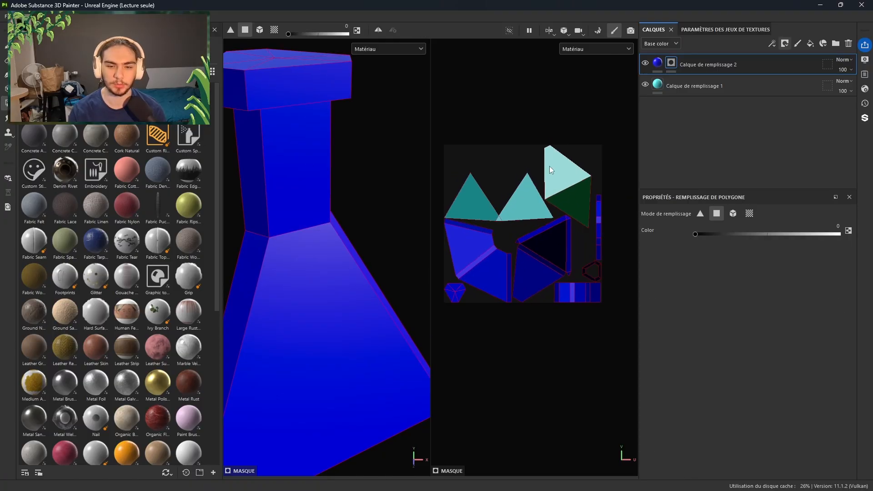
- Bake the selected mesh maps from Normal through Thickness for the speed potion, return to painting mode and close the texture set list
{"action": "left_click", "coordinate": [598, 32]}
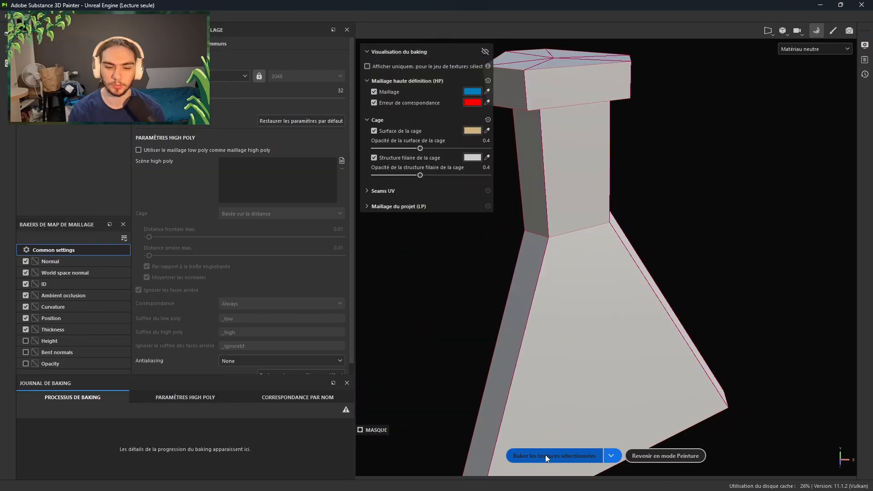
{"action": "left_click", "coordinate": [545, 455]}
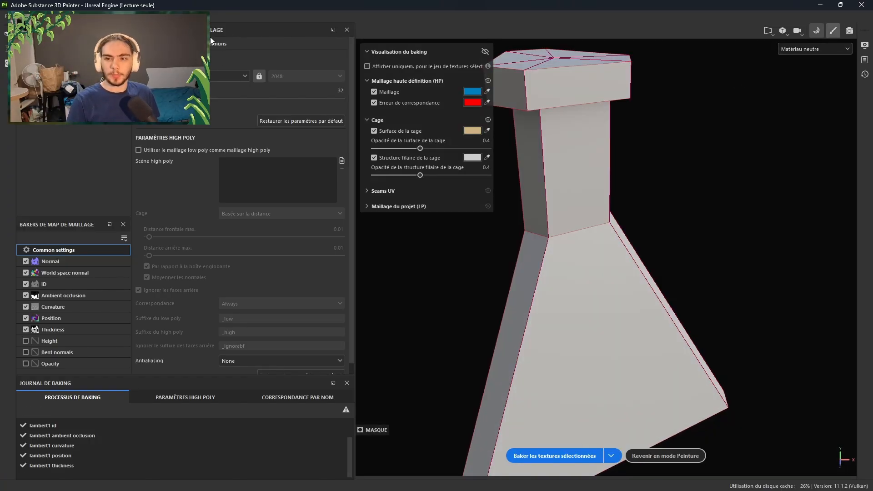
{"action": "left_click", "coordinate": [834, 31]}
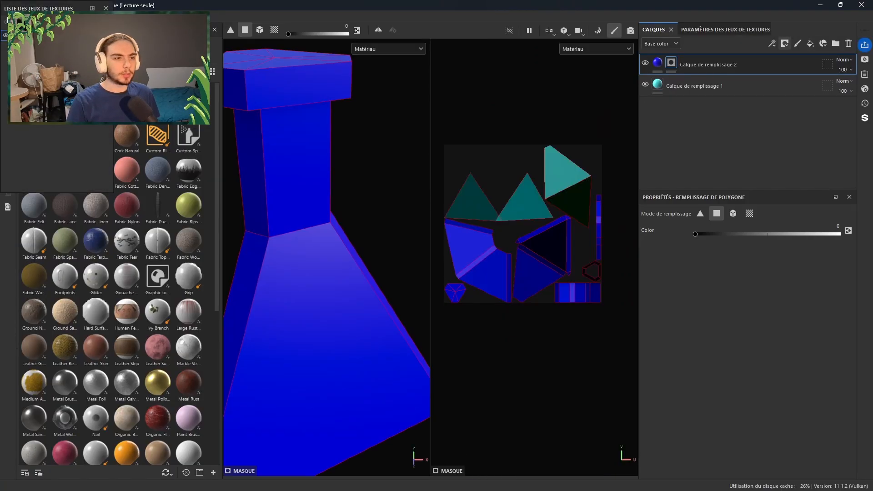
{"action": "left_click", "coordinate": [106, 8]}
- Export the speed potion's textures to D:/JV2/Prog/Maya_et_CO/Texture and close the export dialog
{"action": "left_click", "coordinate": [5, 16]}
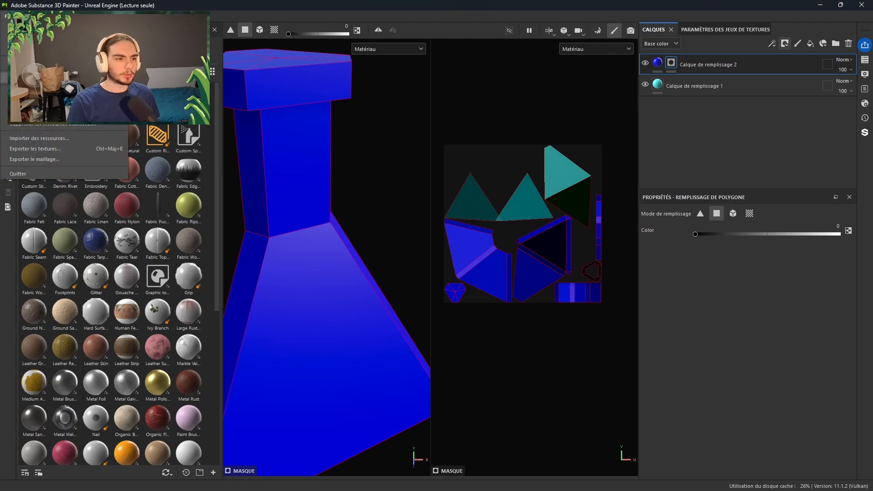
{"action": "left_click", "coordinate": [60, 149]}
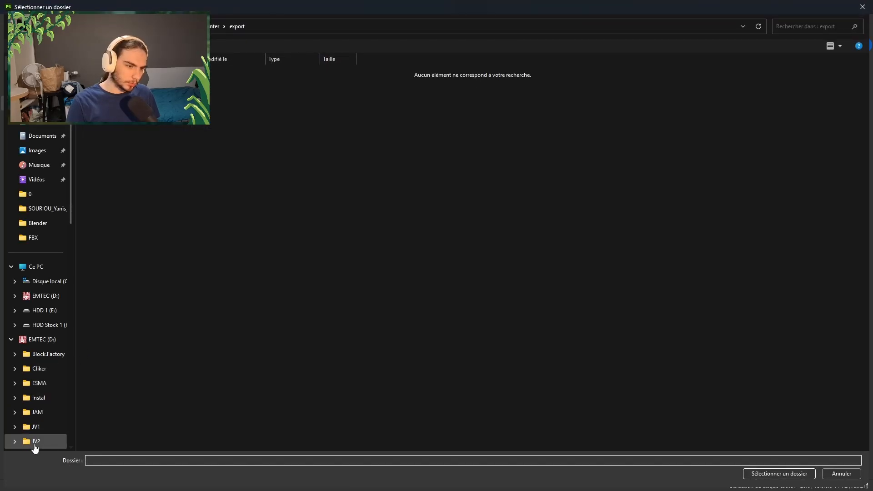
{"action": "left_click", "coordinate": [25, 435]}
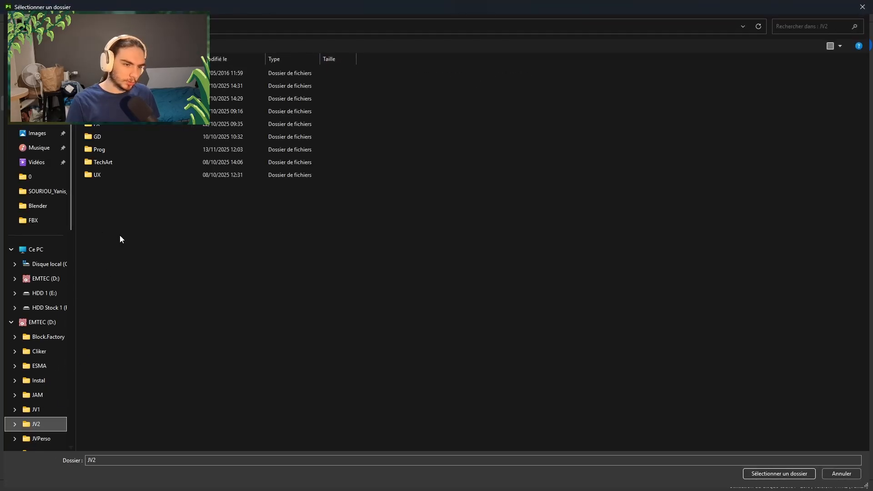
{"action": "left_click", "coordinate": [106, 152]}
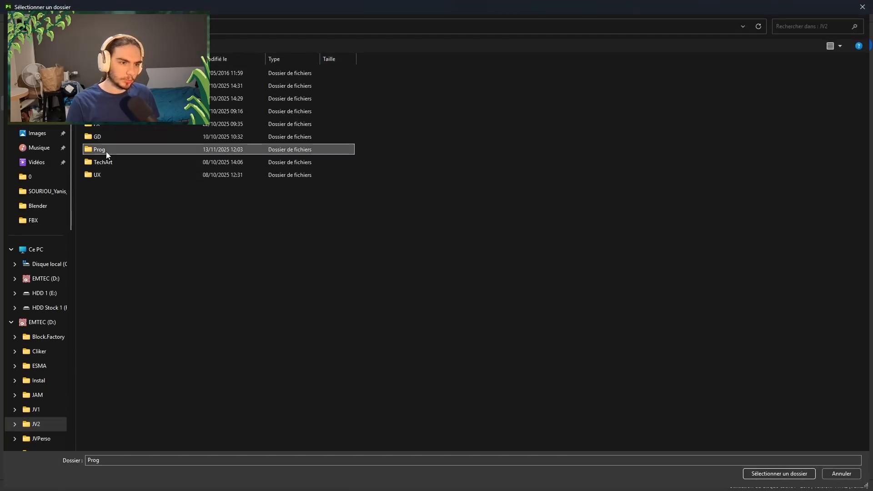
{"action": "double_click", "coordinate": [105, 152]}
{"action": "double_click", "coordinate": [109, 75]}
{"action": "double_click", "coordinate": [111, 85]}
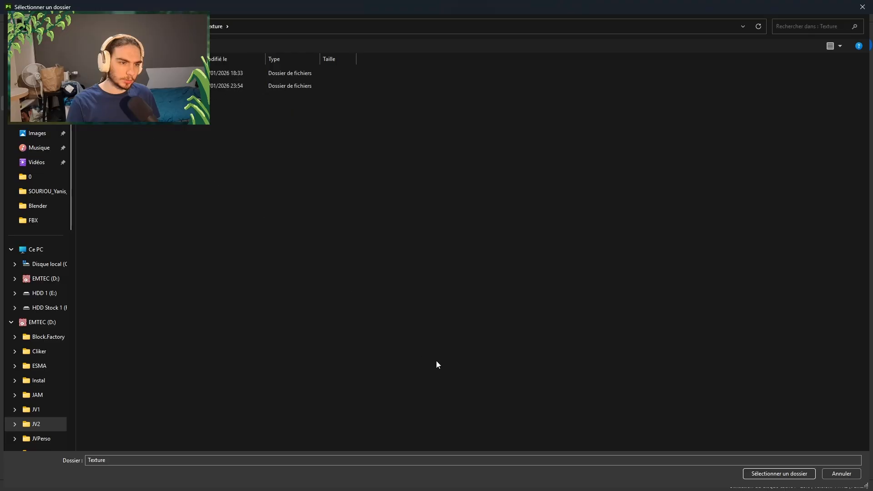
{"action": "left_click", "coordinate": [779, 474]}
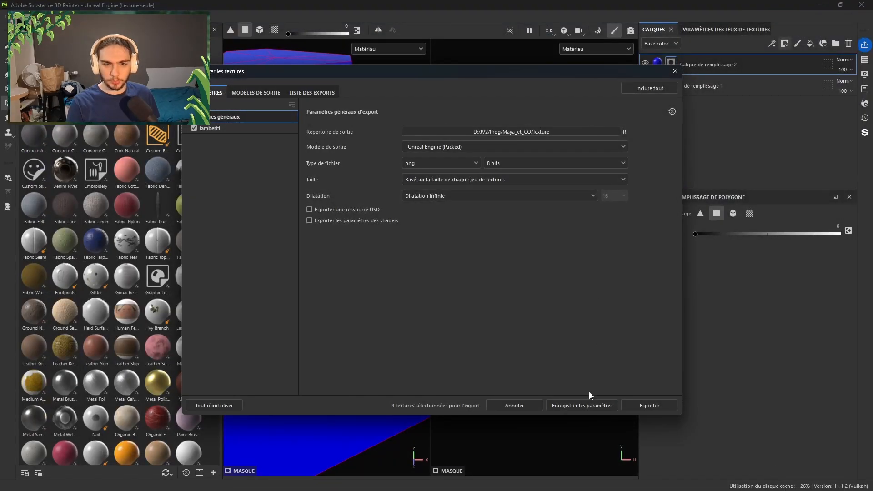
{"action": "left_click", "coordinate": [630, 404]}
{"action": "left_click", "coordinate": [675, 71]}
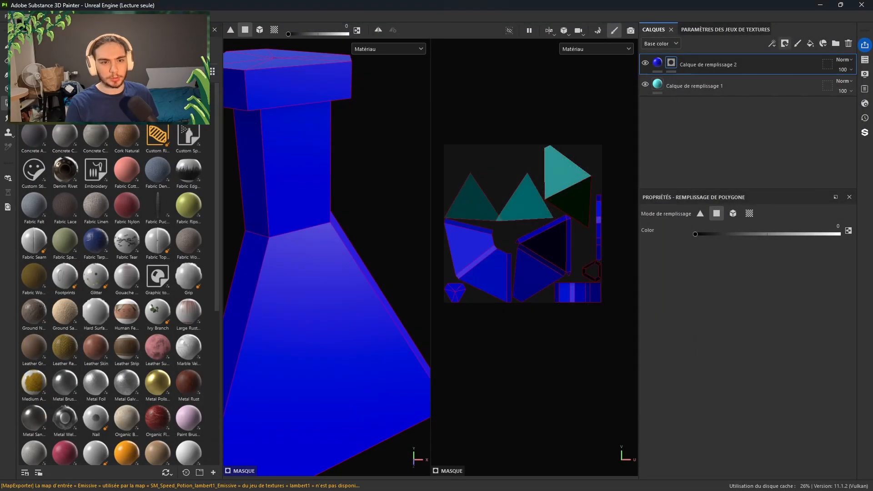
- Create a new project from SM_Strength_Potion.fbx at 1024 document resolution, discarding the speed potion project's unsaved changes
{"action": "left_click", "coordinate": [6, 15]}
{"action": "left_click", "coordinate": [28, 27]}
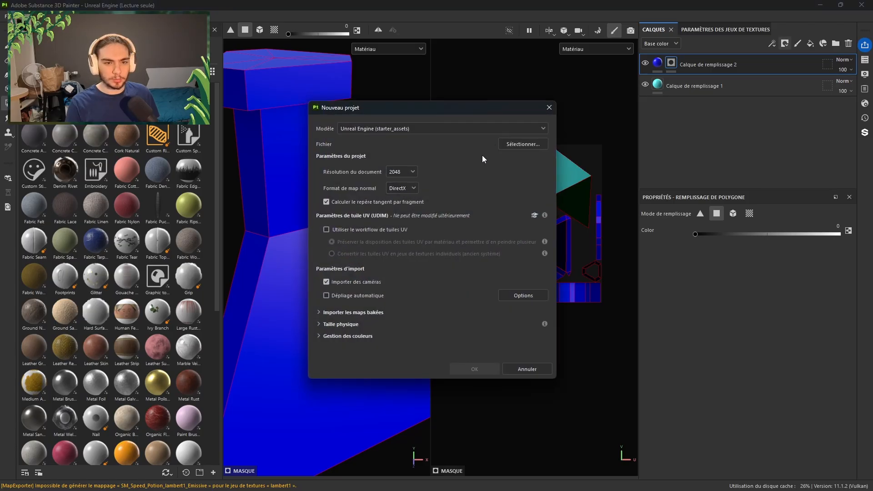
{"action": "left_click", "coordinate": [404, 214]}
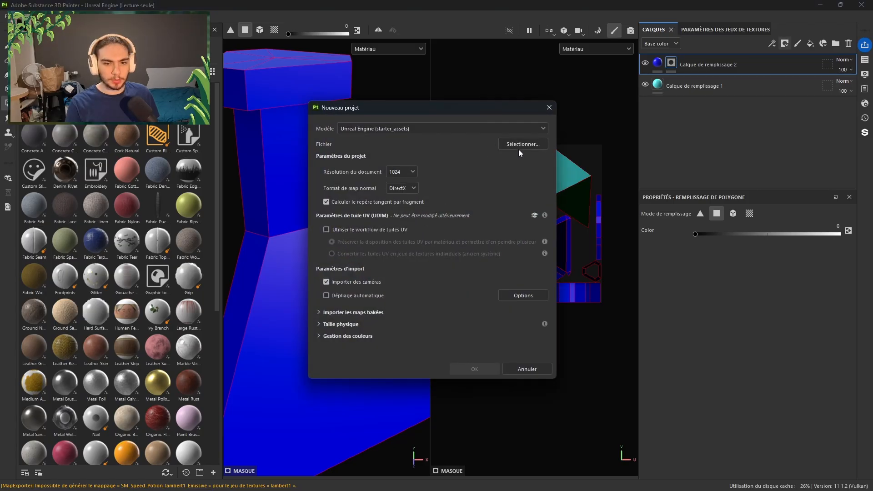
{"action": "left_click", "coordinate": [523, 144]}
{"action": "double_click", "coordinate": [151, 210]}
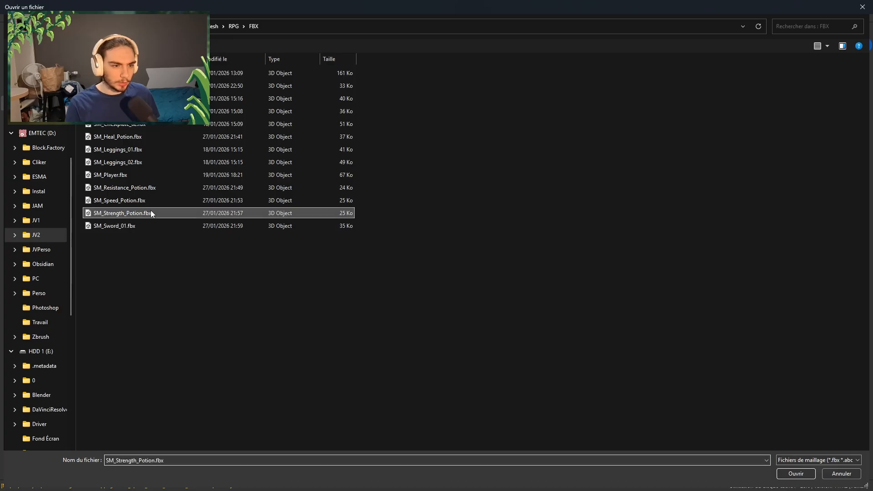
{"action": "left_click", "coordinate": [470, 369]}
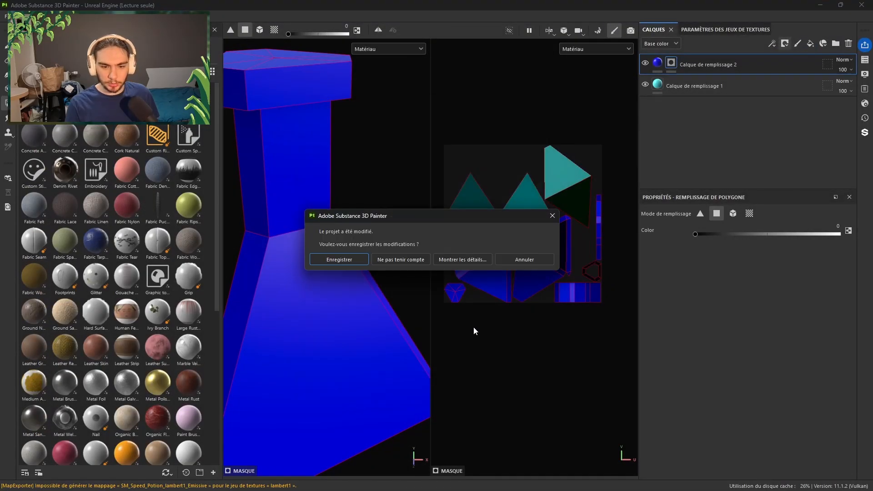
{"action": "left_click", "coordinate": [401, 260]}
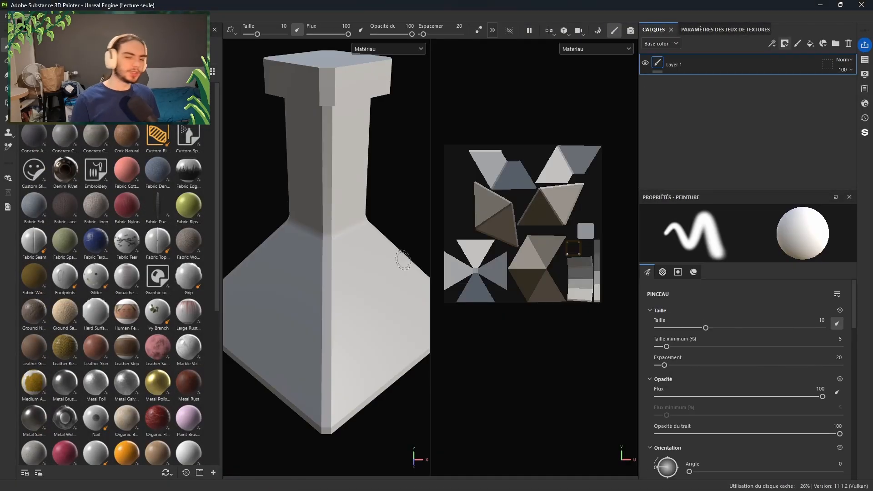